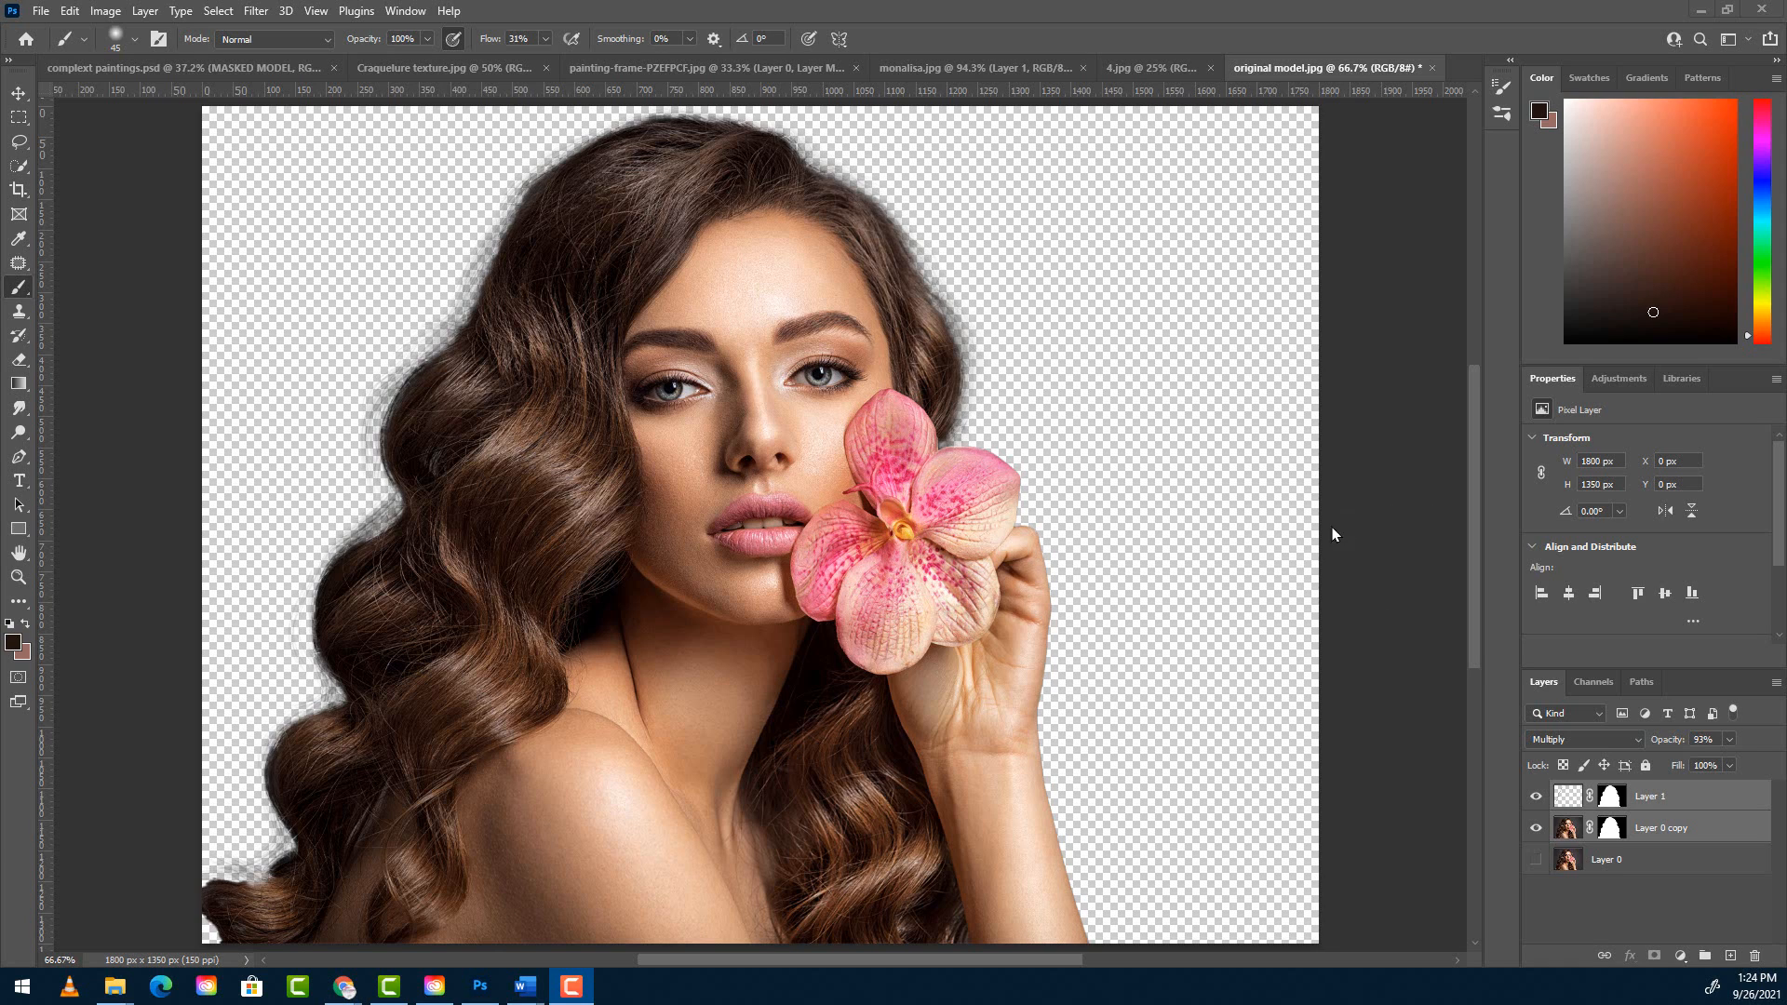
# - Compare the original photo on Layer 0 with the masked cutout by toggling the layers' visibility, restoring the cutout view
pyautogui.click(1541, 860)
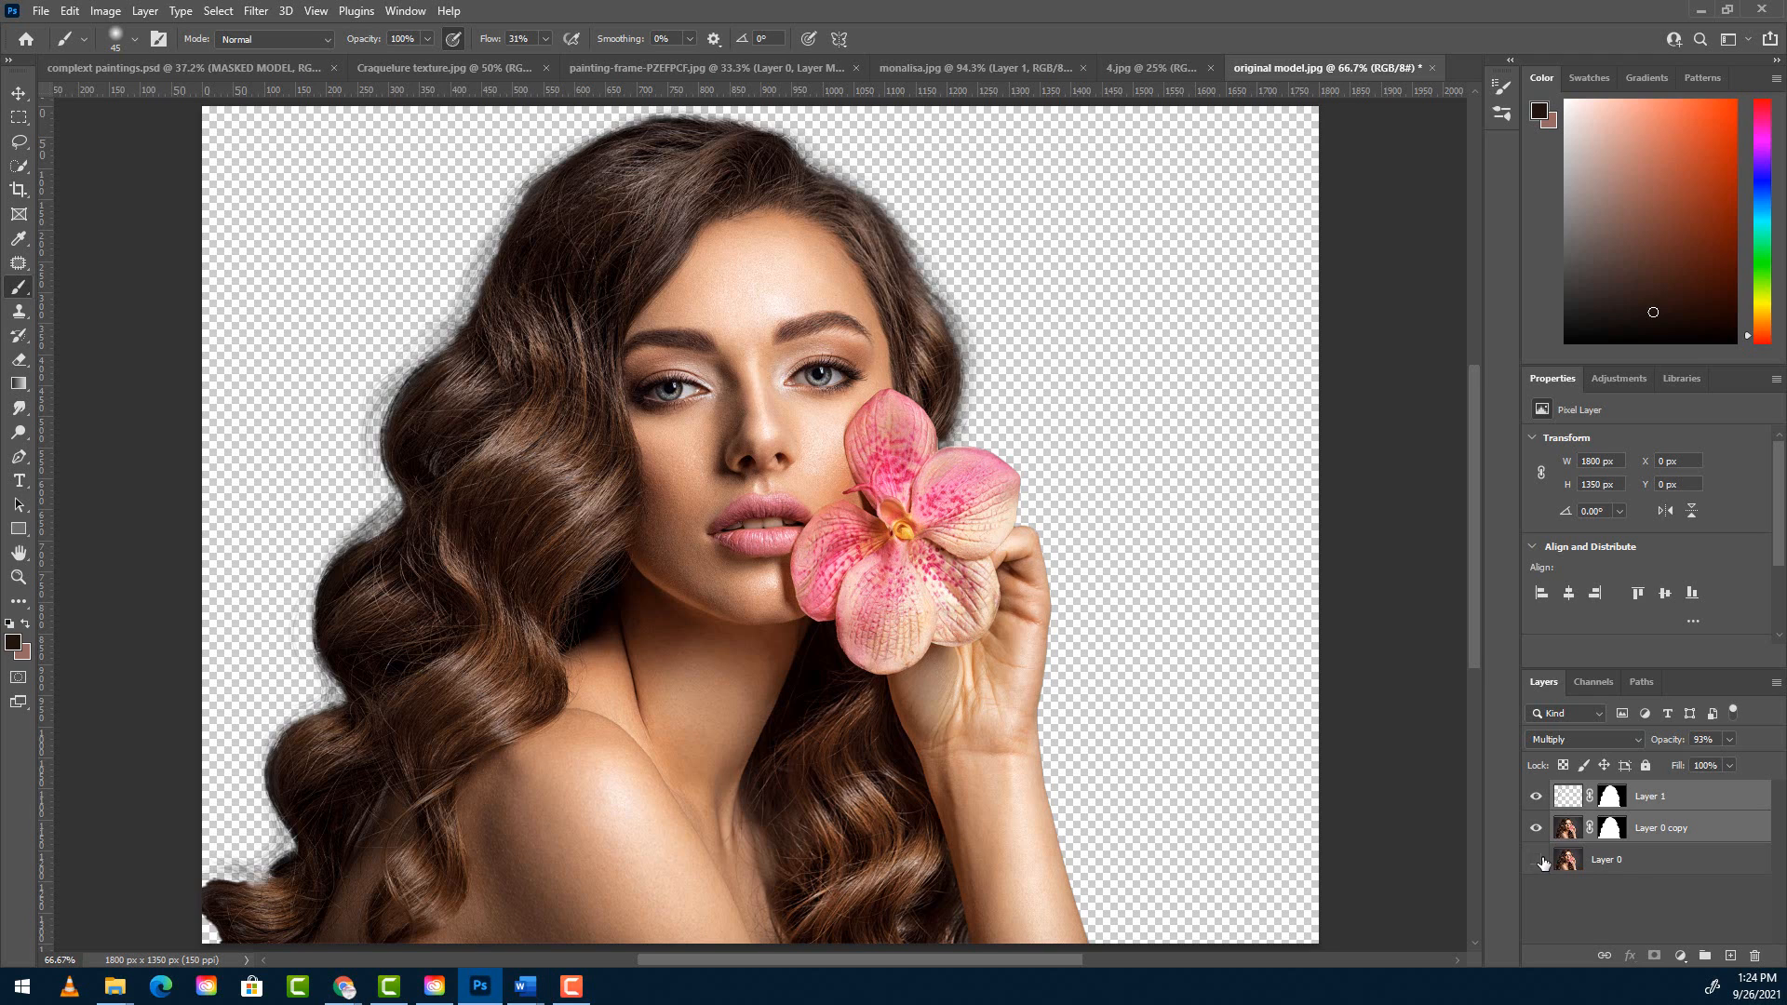
pyautogui.click(1536, 860)
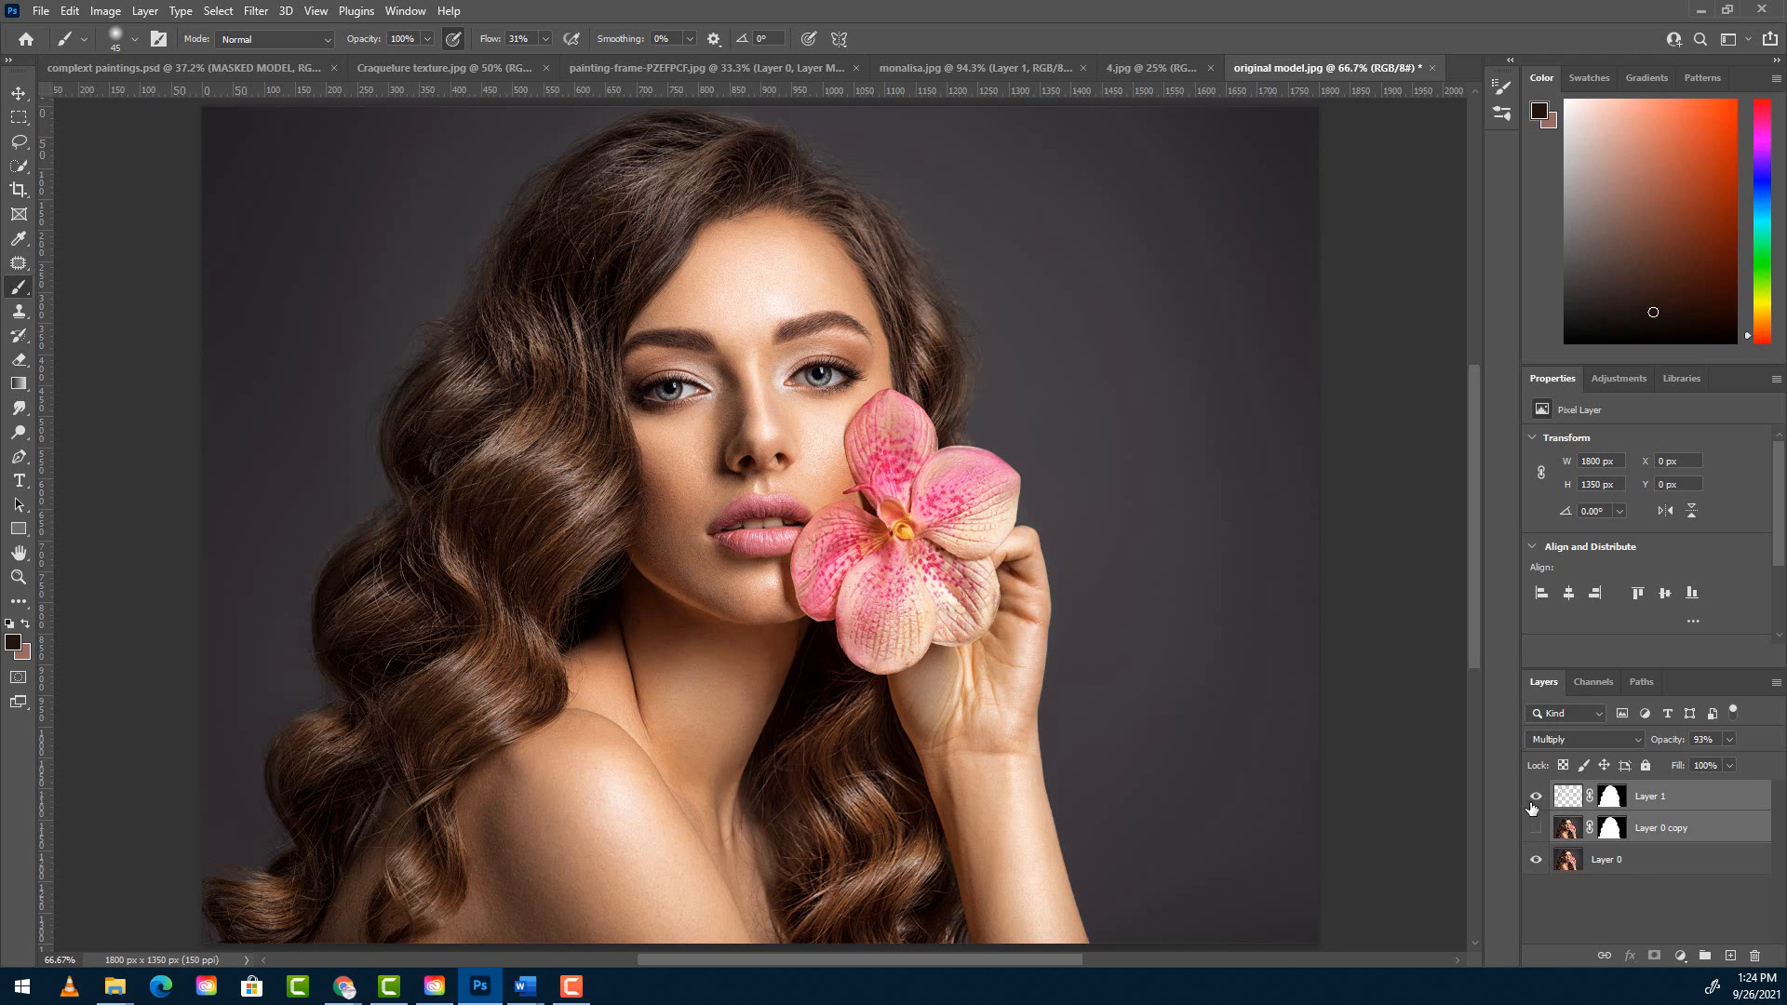
pyautogui.click(1535, 797)
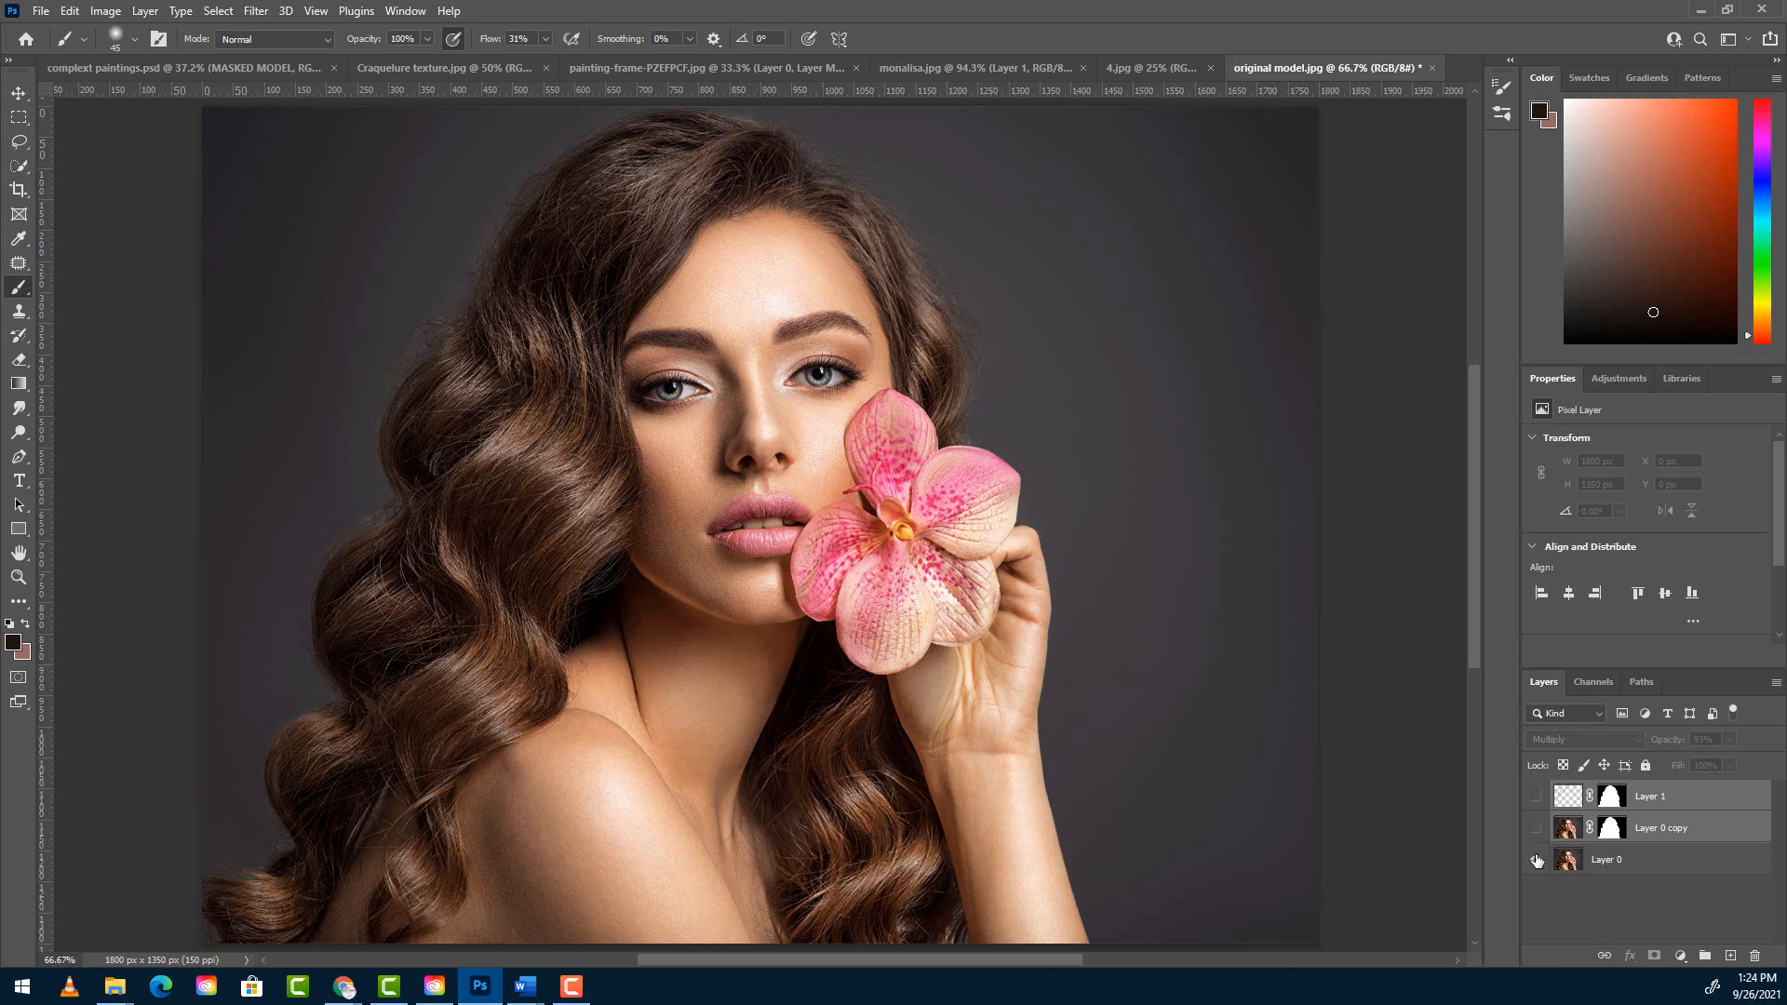
pyautogui.click(1537, 860)
pyautogui.click(1535, 827)
pyautogui.click(1536, 797)
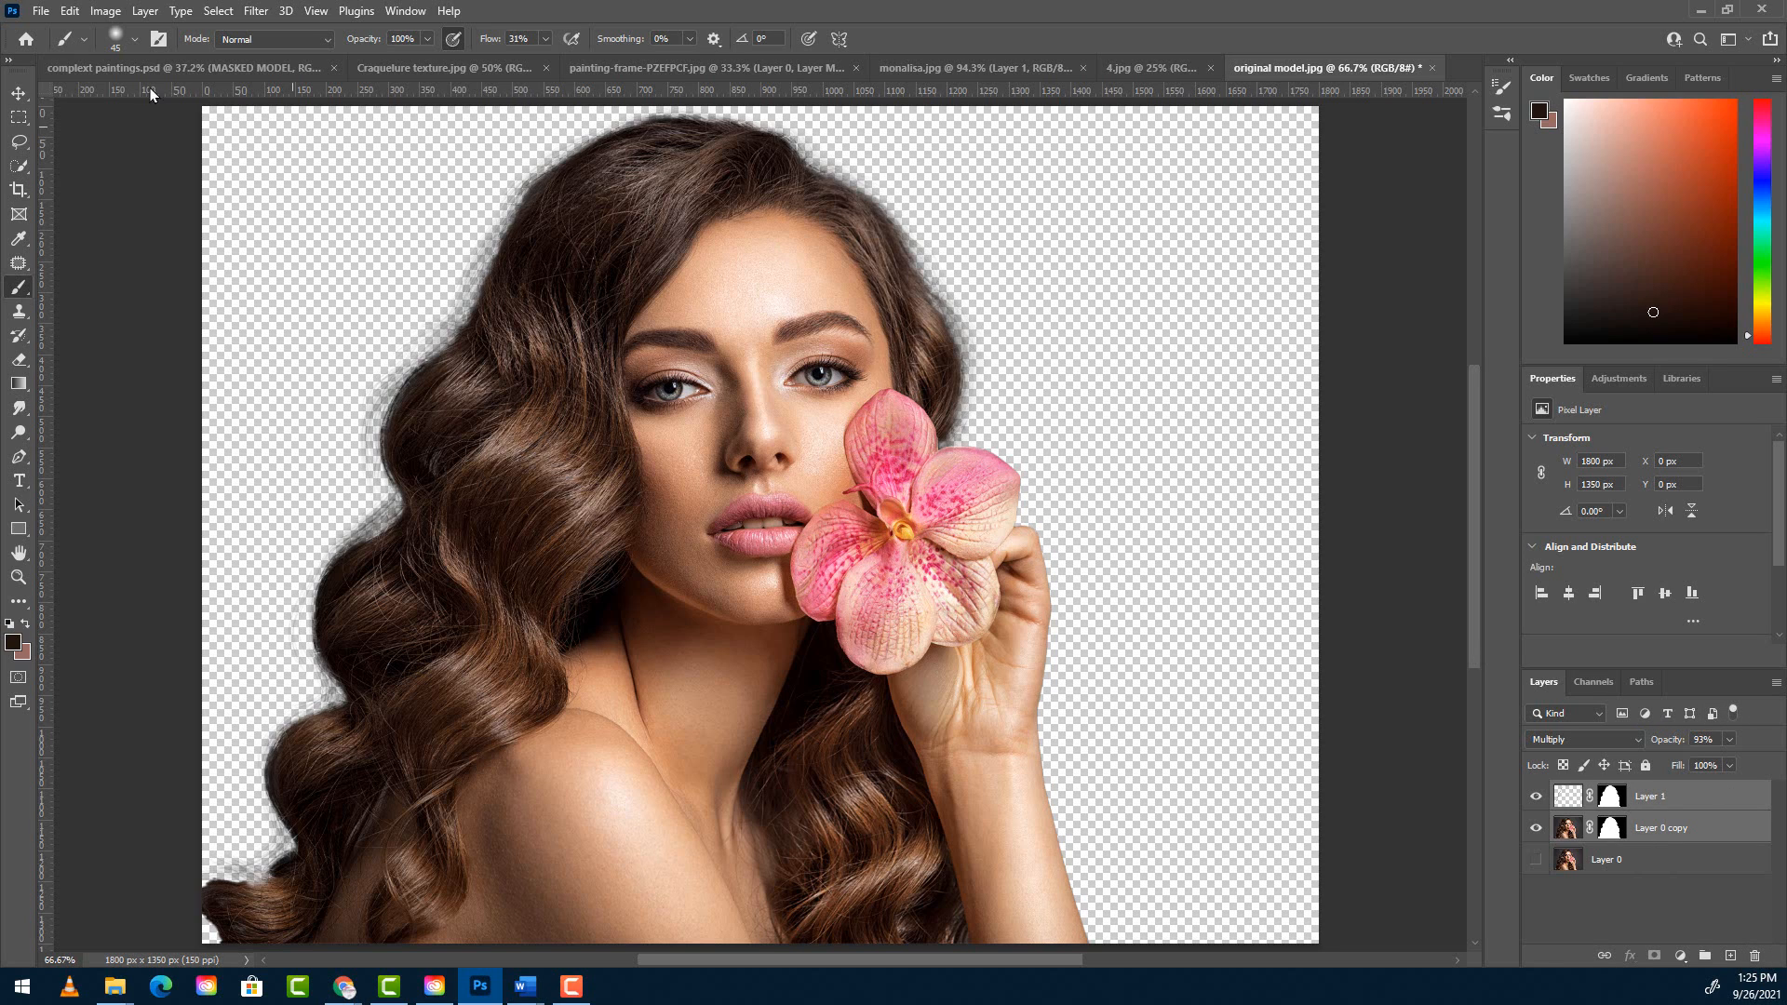
# - Create a new document from the saved Instagram preset, 1080 x 1350 px at 150 ppi with a white background
pyautogui.click(41, 11)
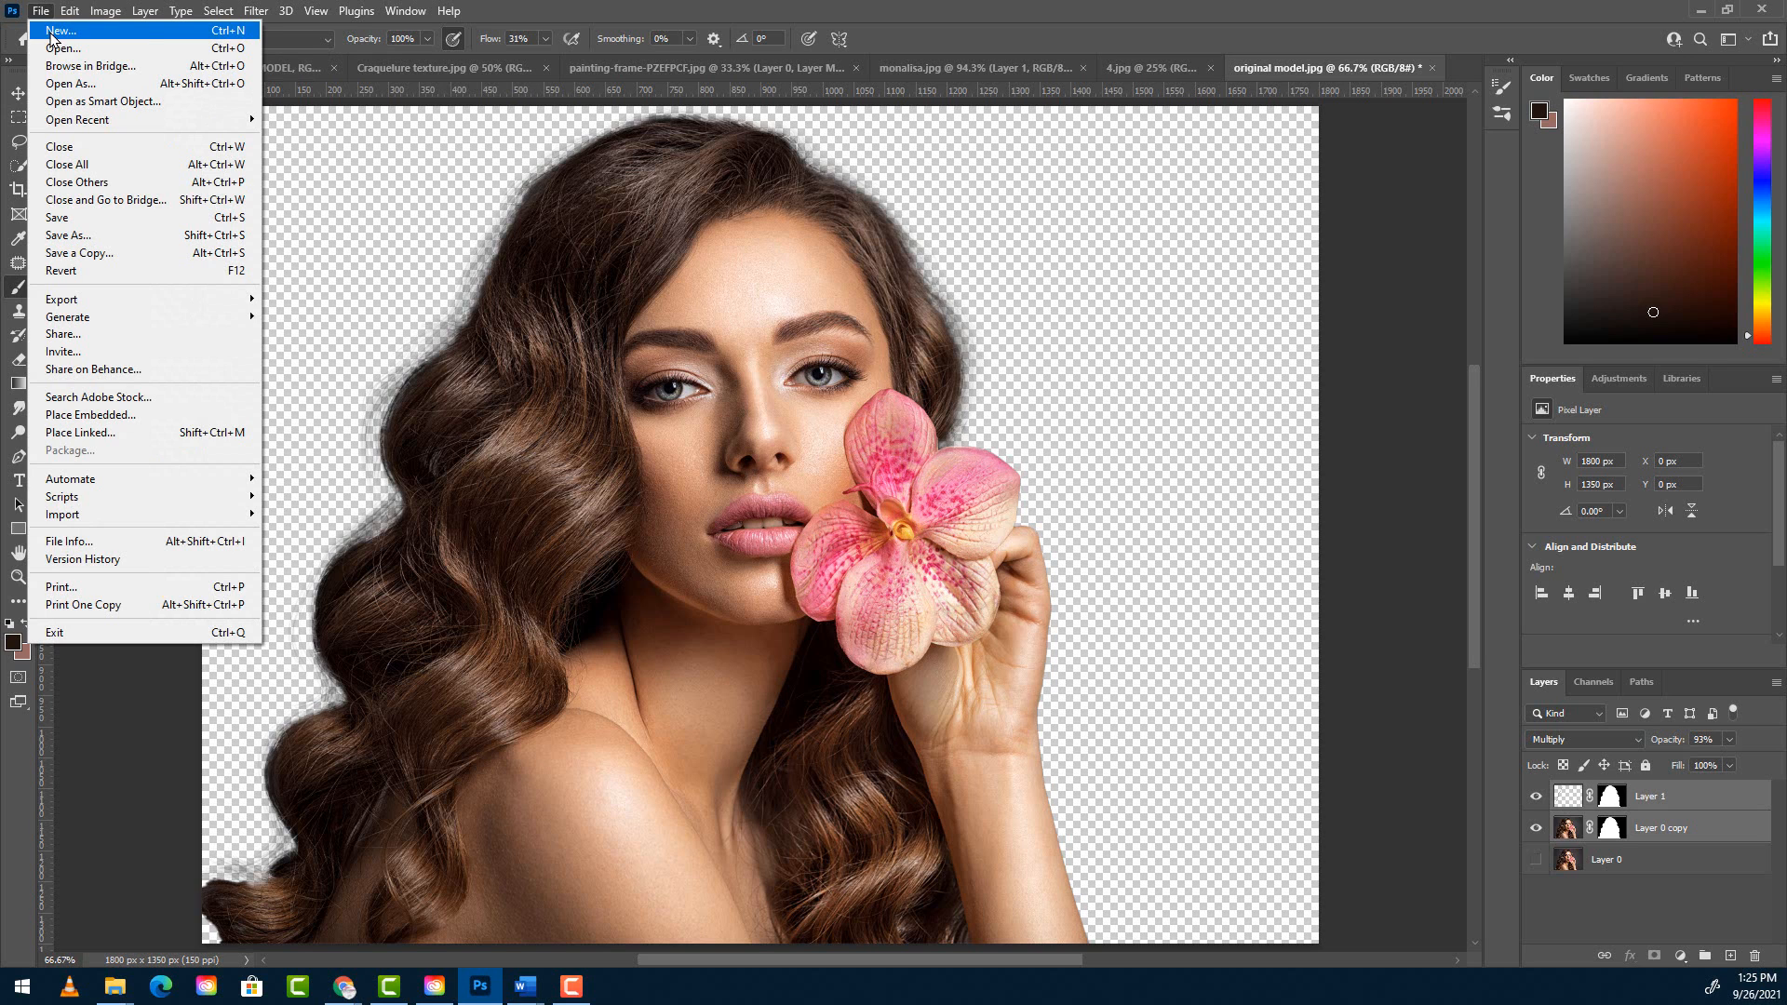
pyautogui.click(60, 31)
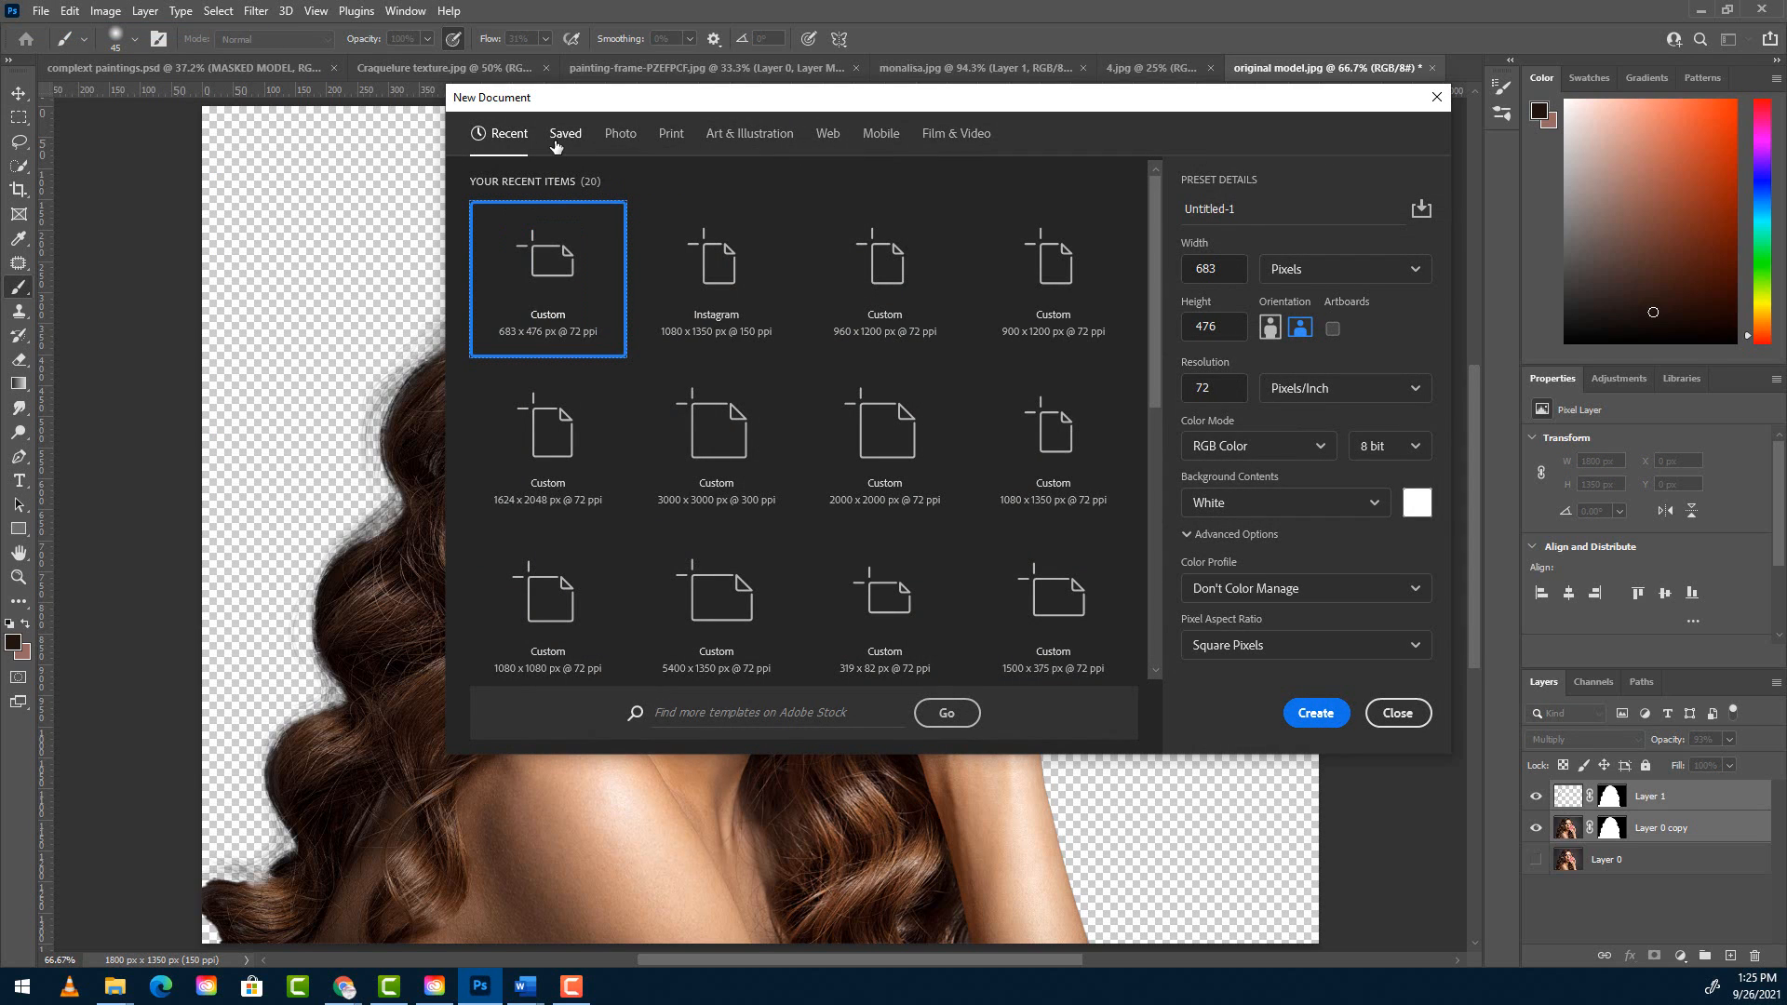
pyautogui.click(562, 135)
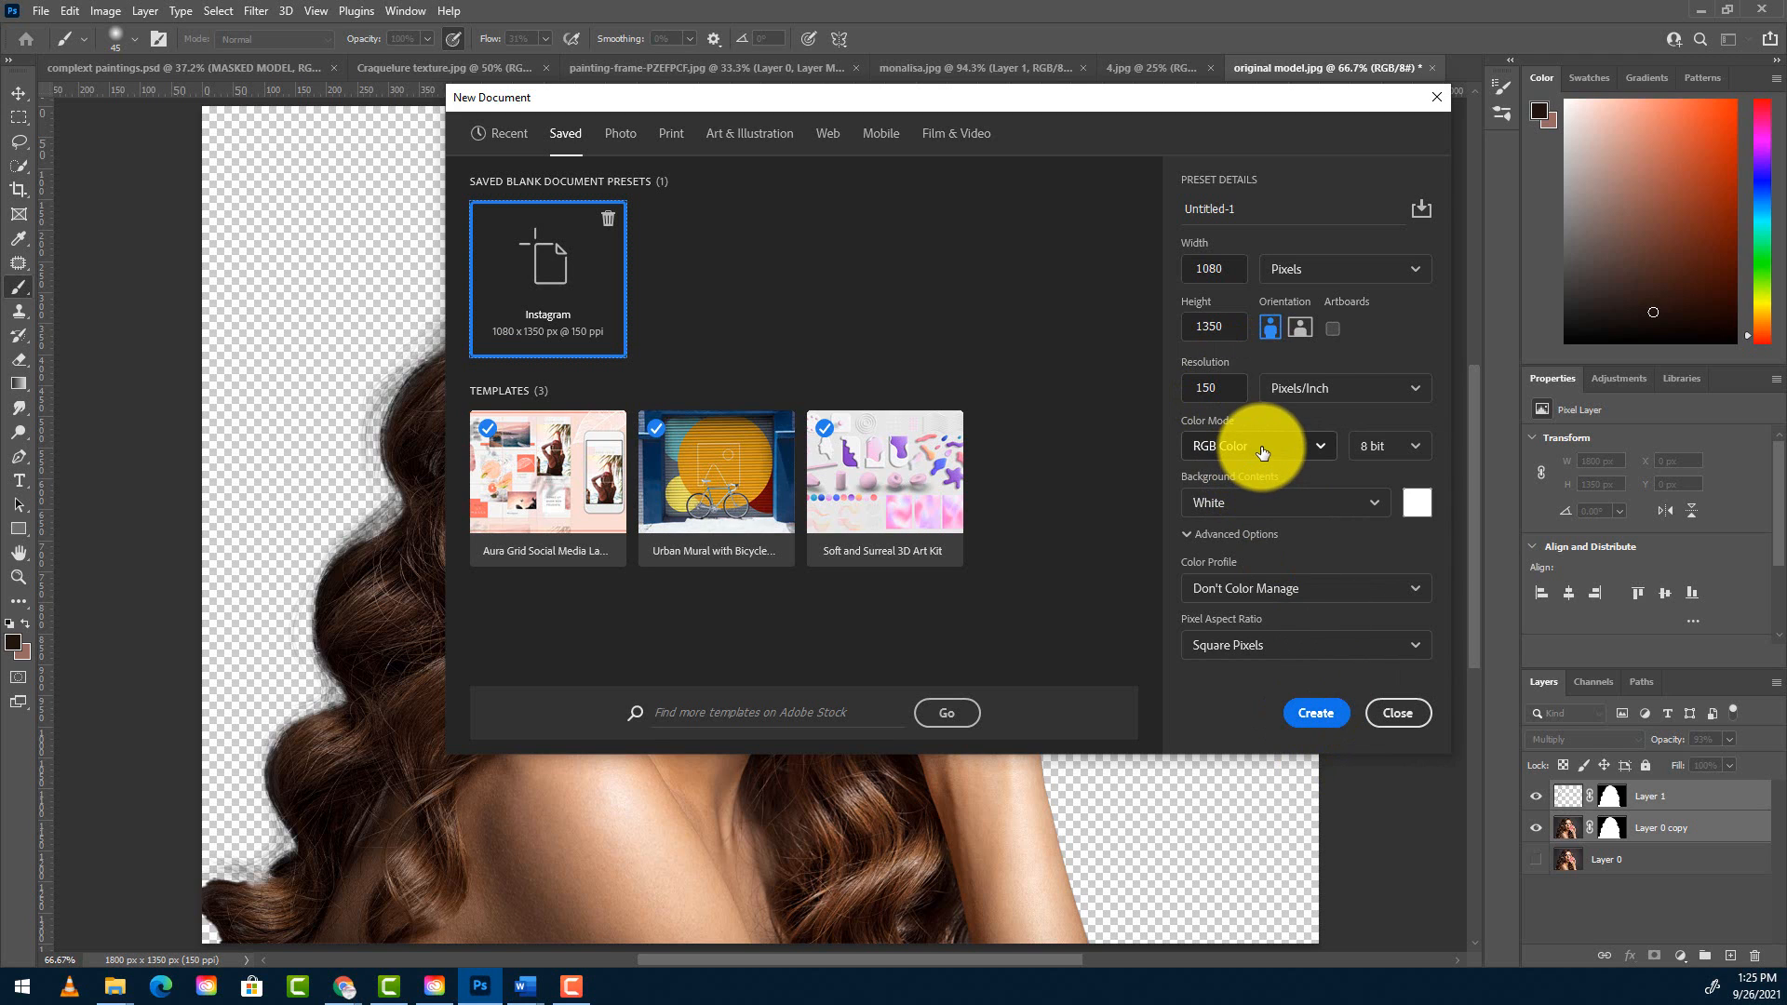
pyautogui.click(1312, 714)
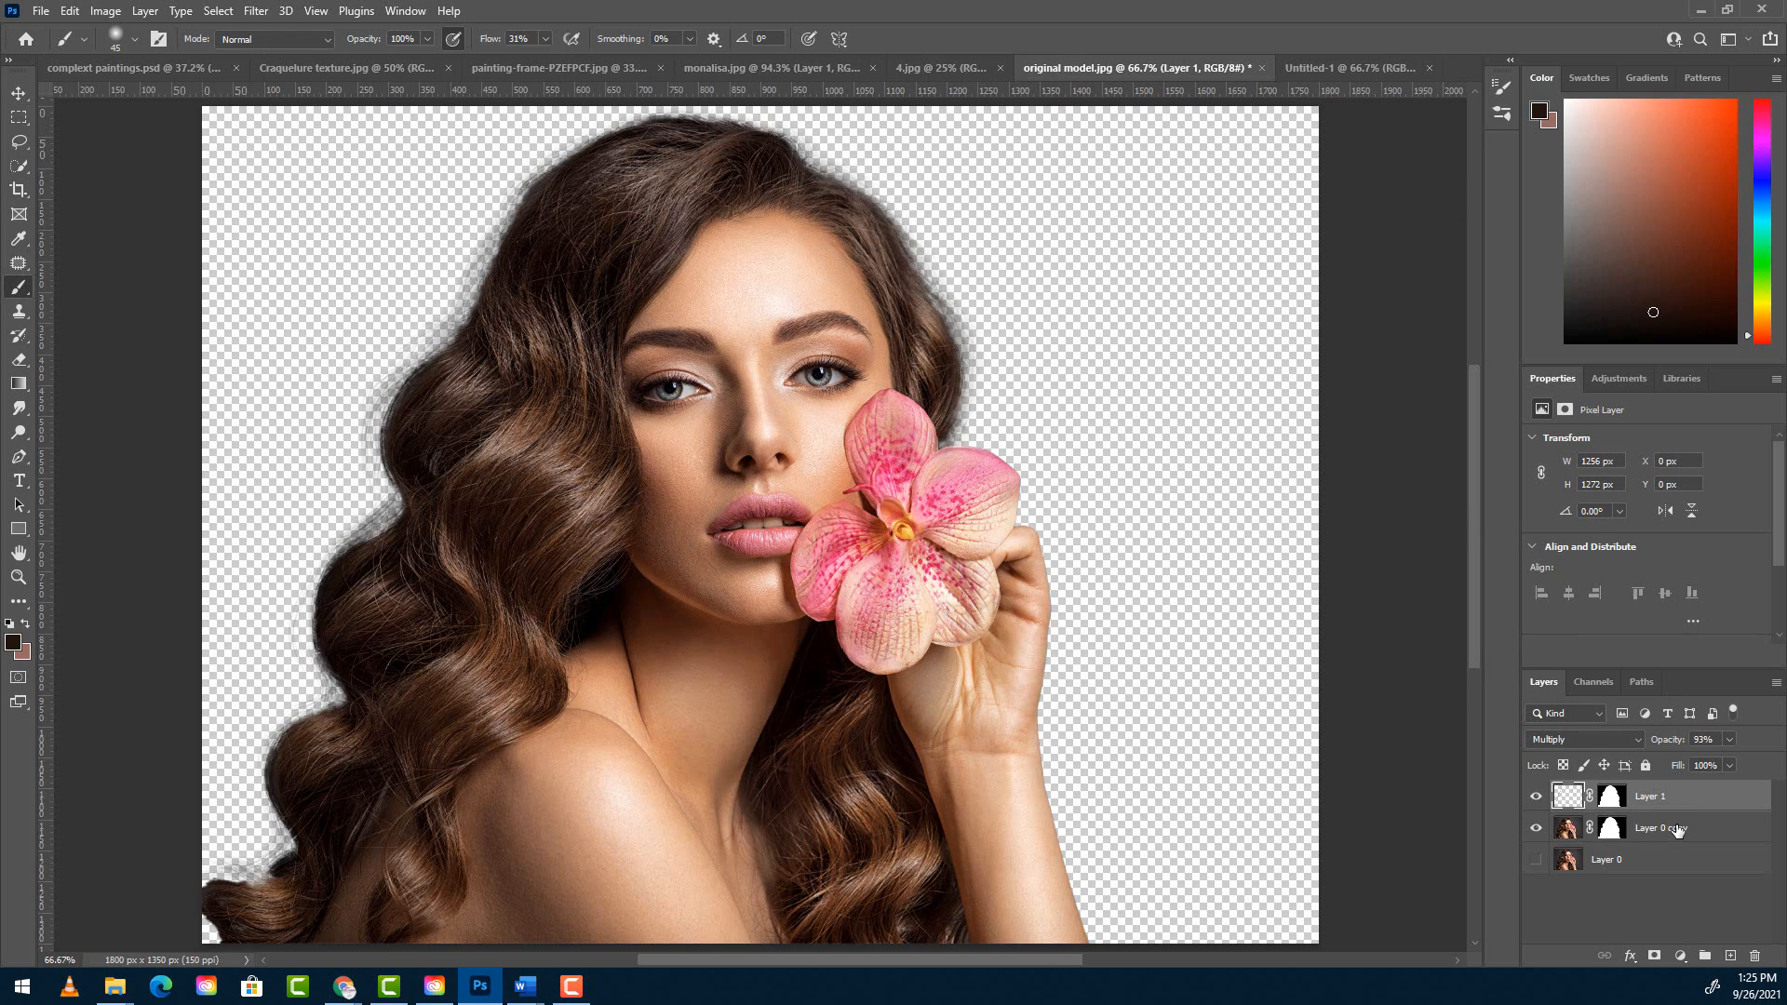
# - Convert Layer 1 and Layer 0 copy of the original model image into one smart object and move it into Untitled-1
pyautogui.rightClick(1676, 829)
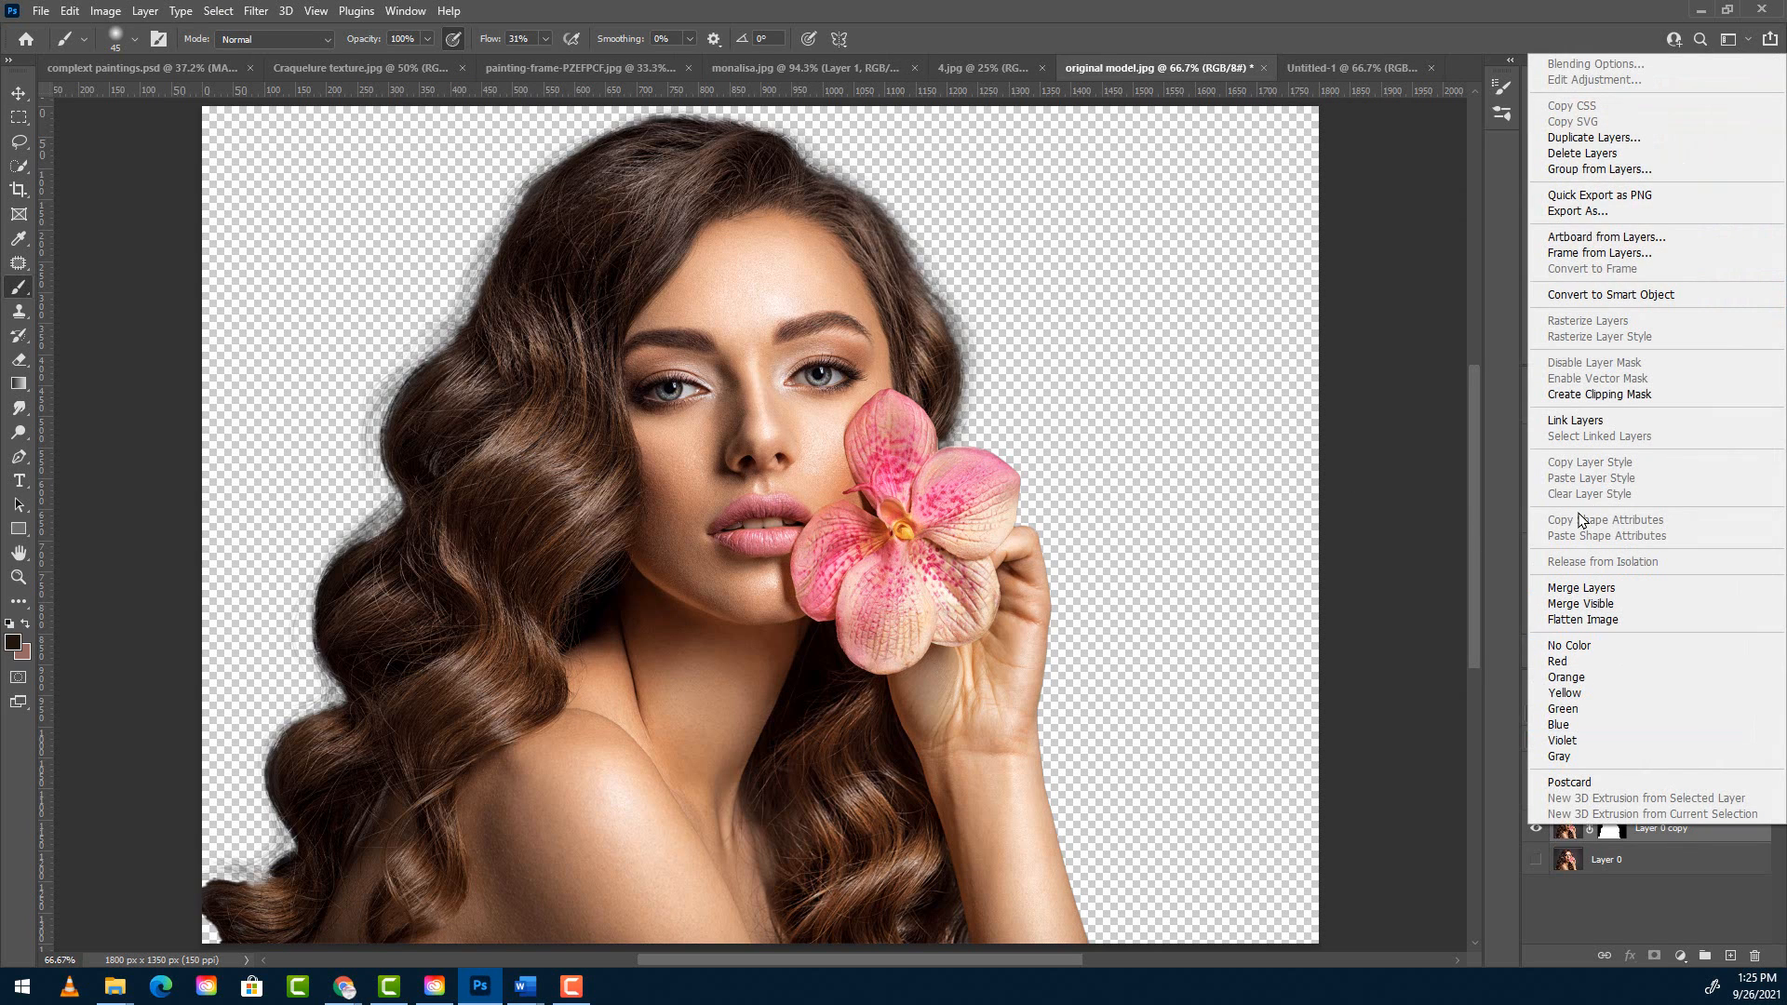
pyautogui.click(1598, 296)
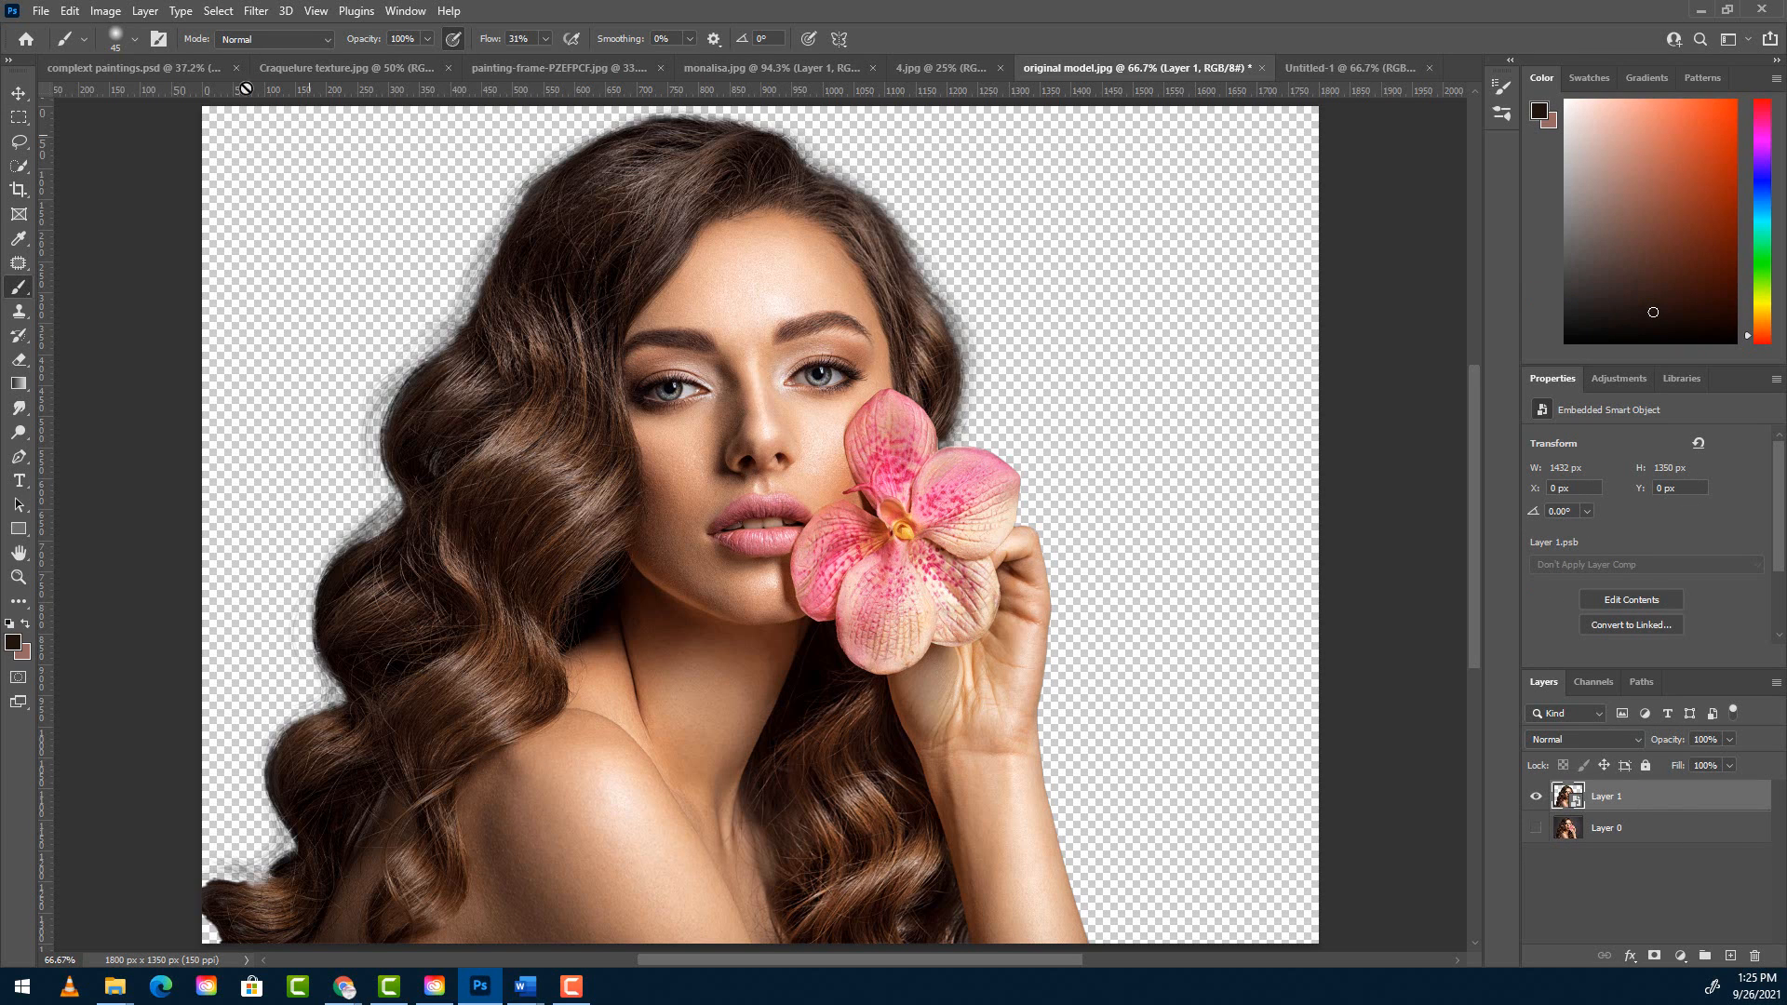
pyautogui.click(11, 94)
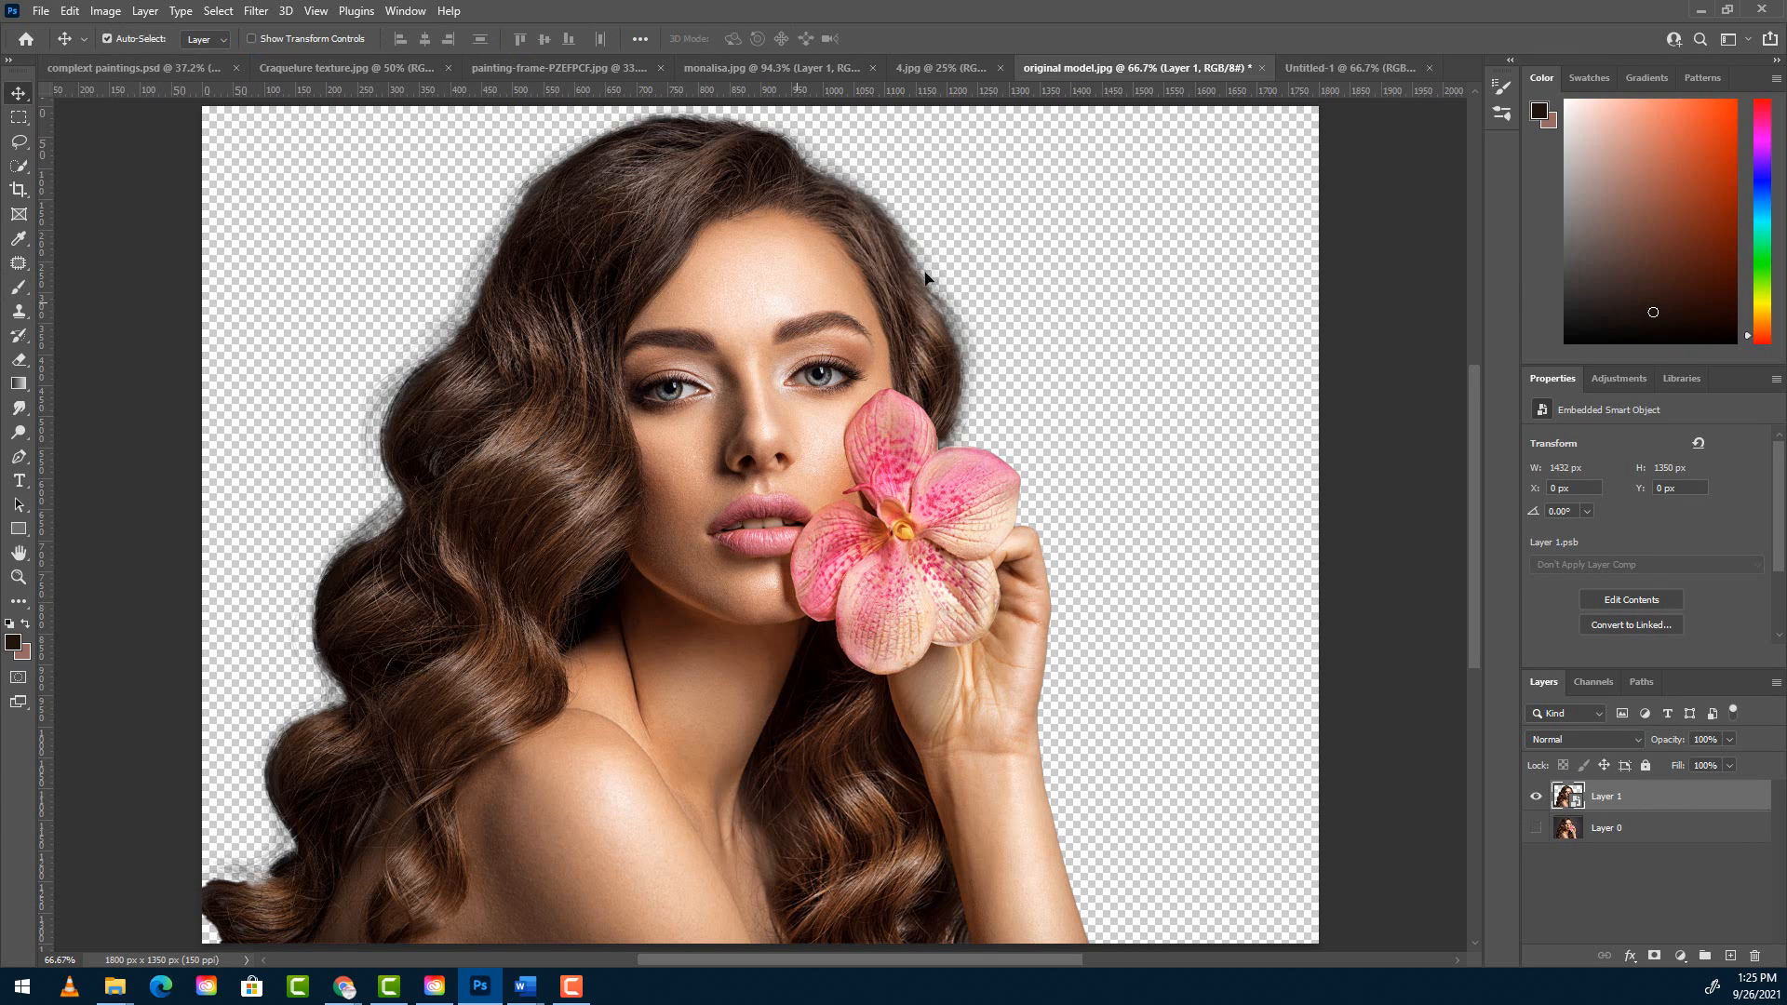
pyautogui.moveTo(924, 278); pyautogui.dragTo(1142, 331)
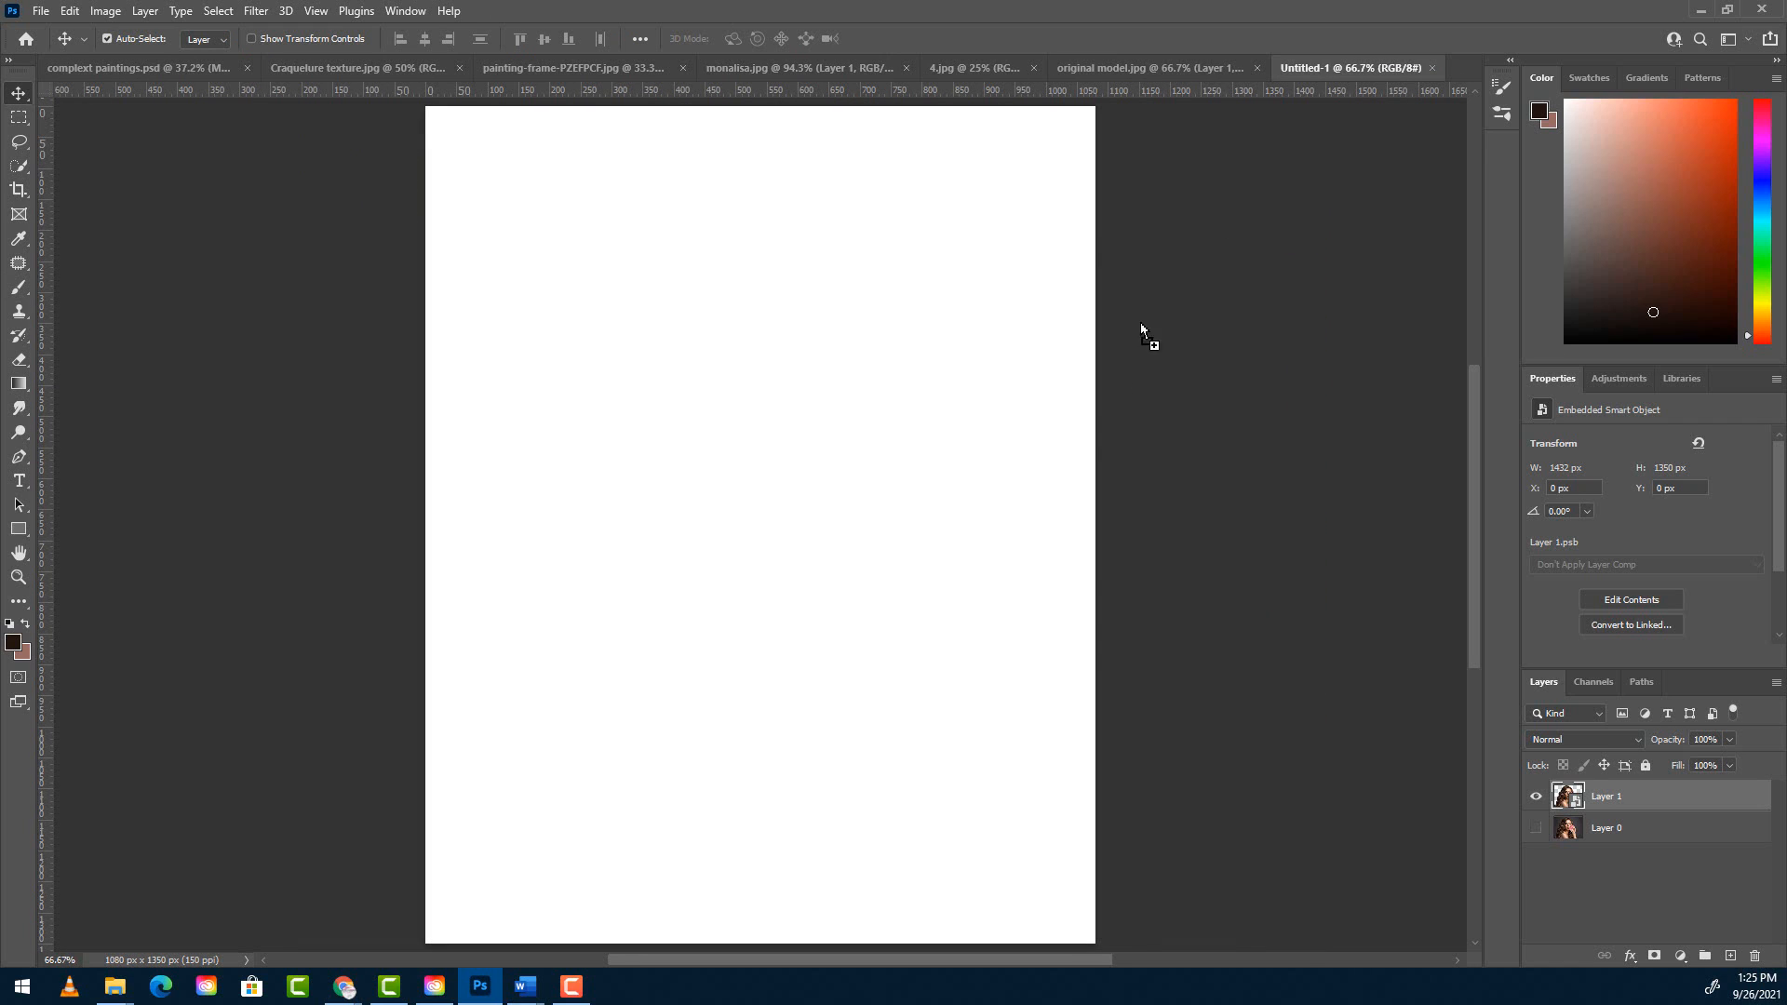
pyautogui.moveTo(857, 622); pyautogui.dragTo(726, 582)
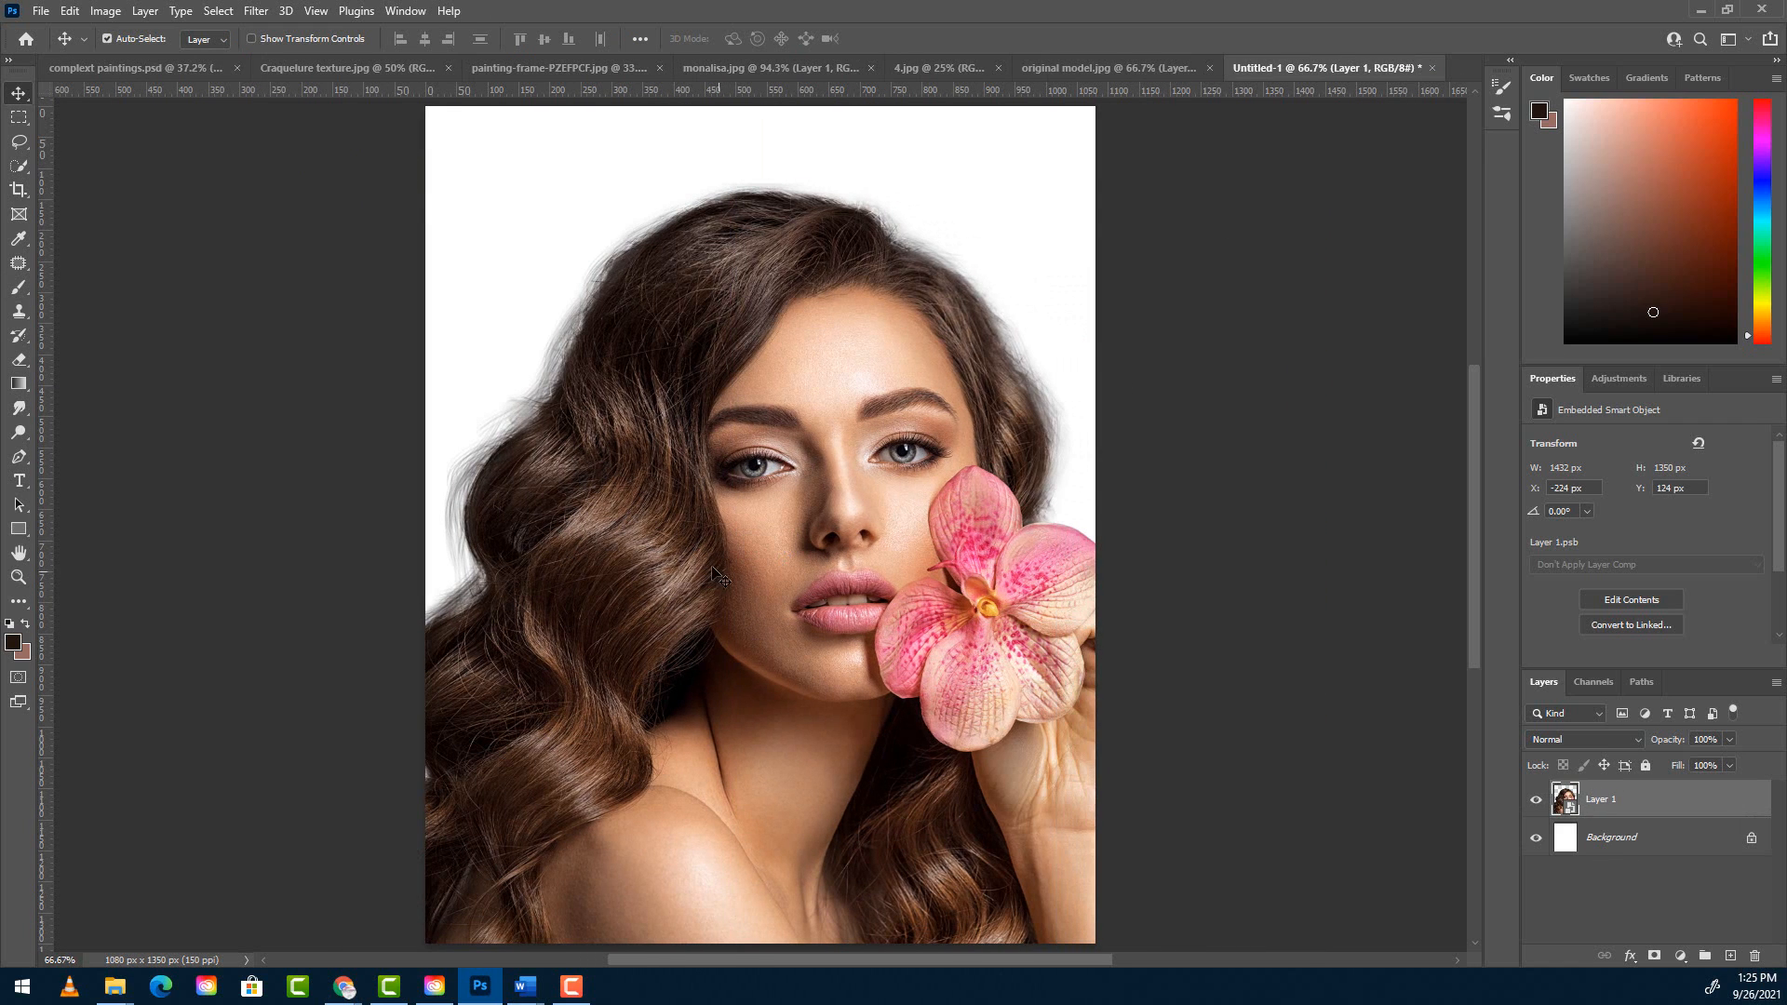
# - Scale the model smart object to 70.18% and centre it horizontally in the lower part of the canvas
pyautogui.hotkey('ctrl', 't')
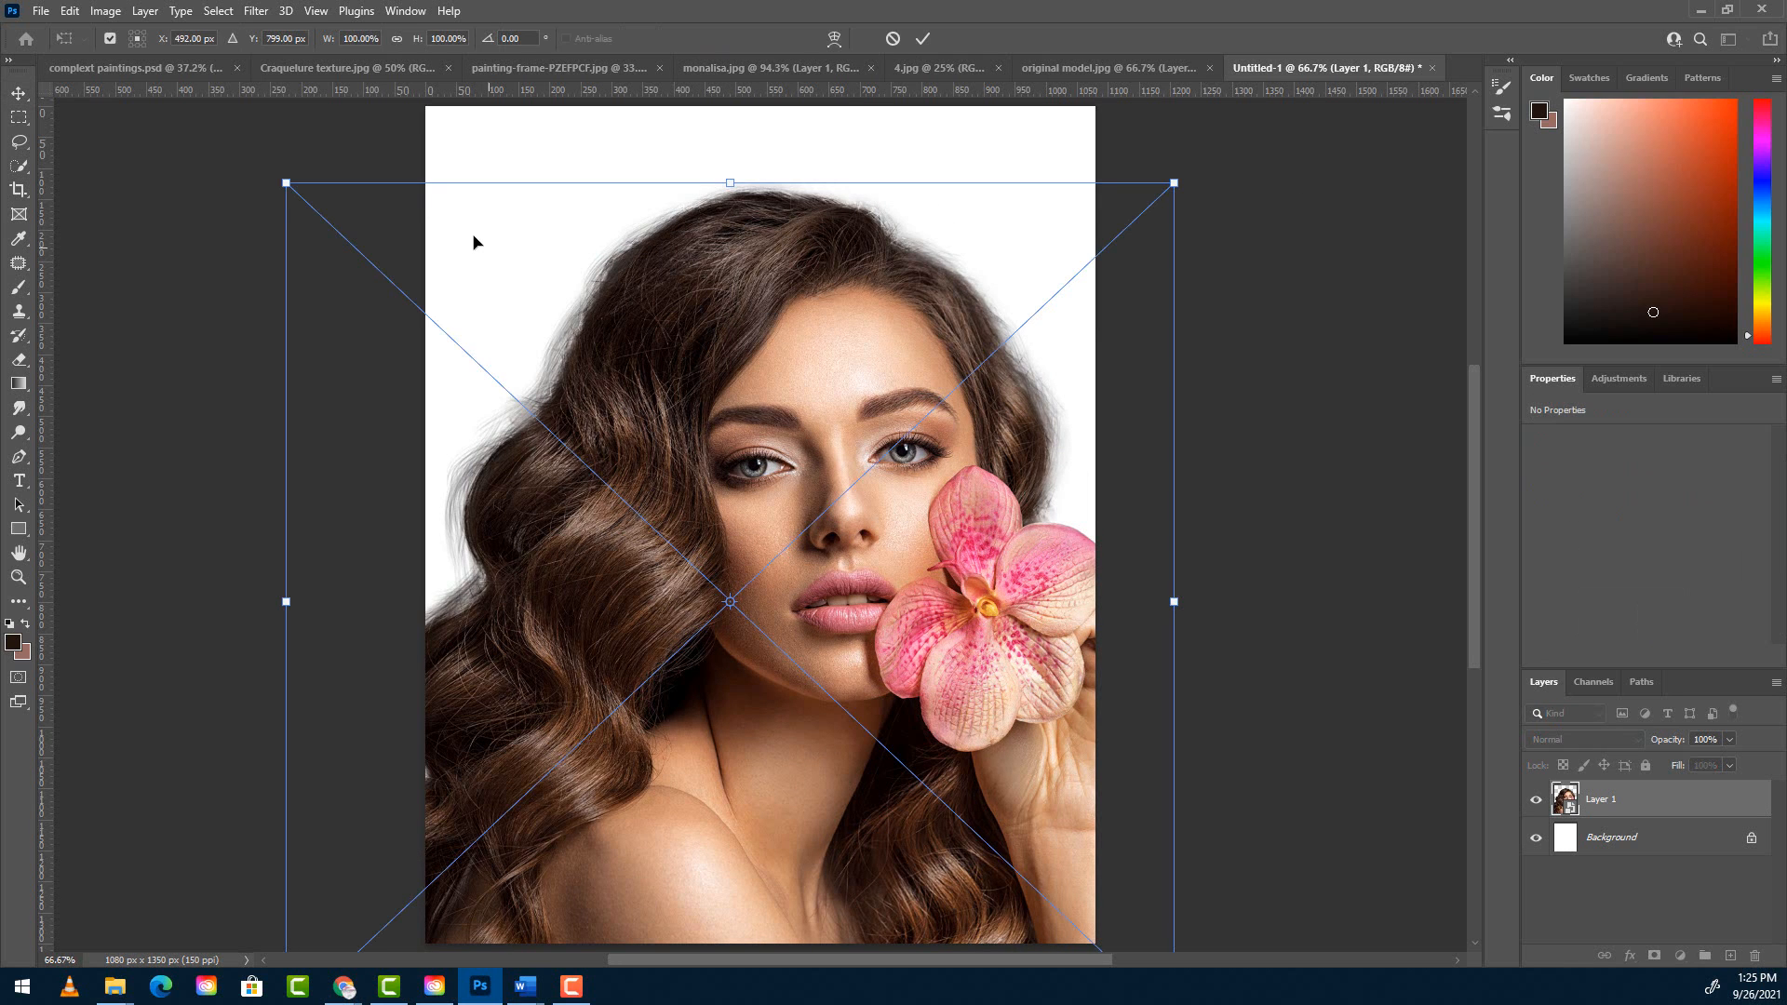
pyautogui.moveTo(293, 188); pyautogui.dragTo(565, 419)
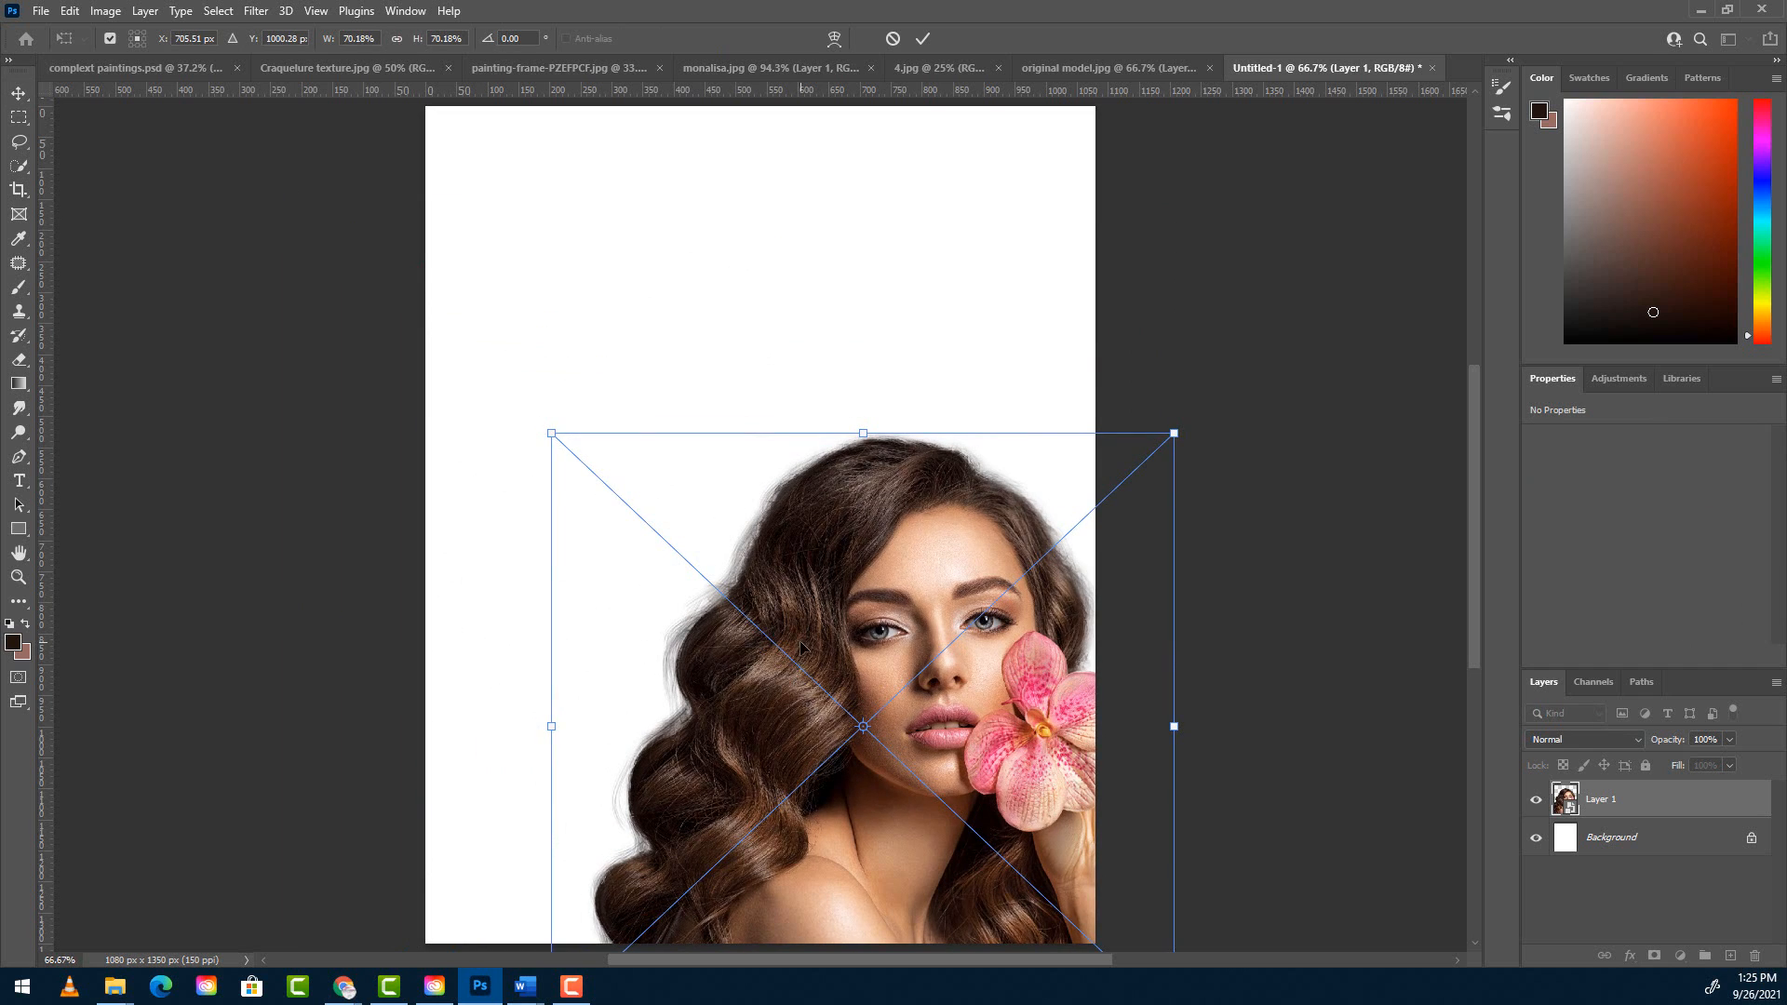
pyautogui.moveTo(830, 647); pyautogui.dragTo(717, 524)
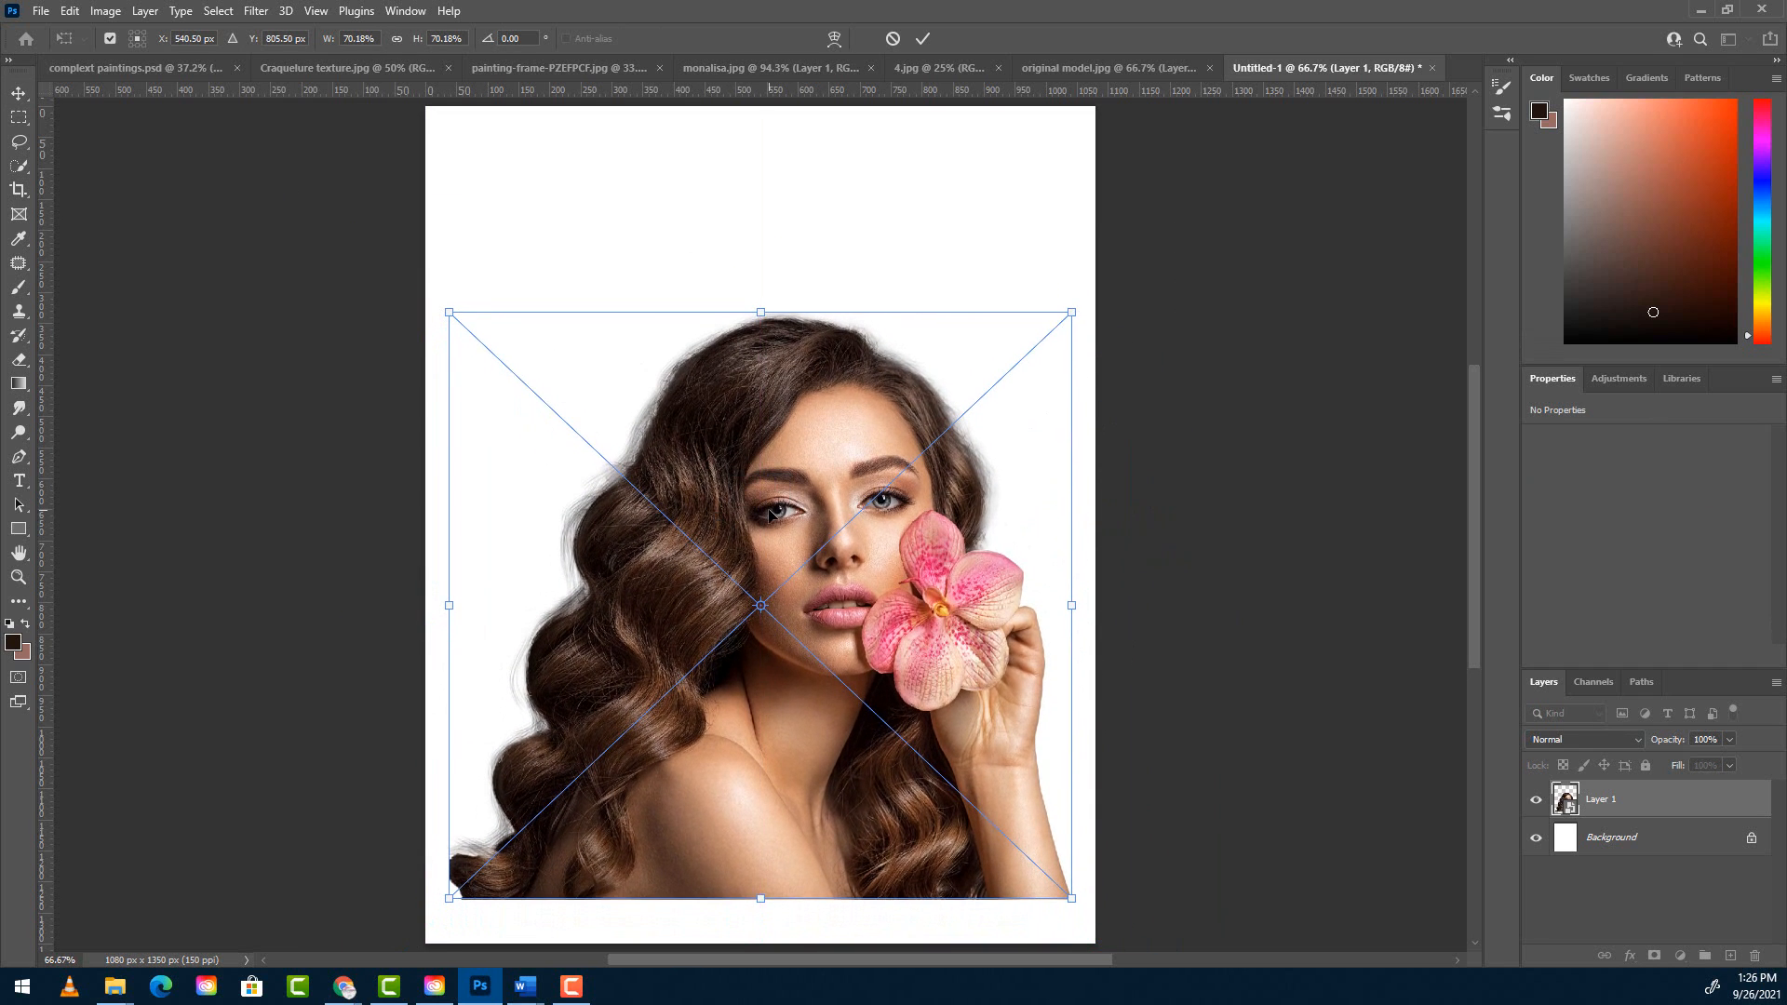
pyautogui.press('Return')
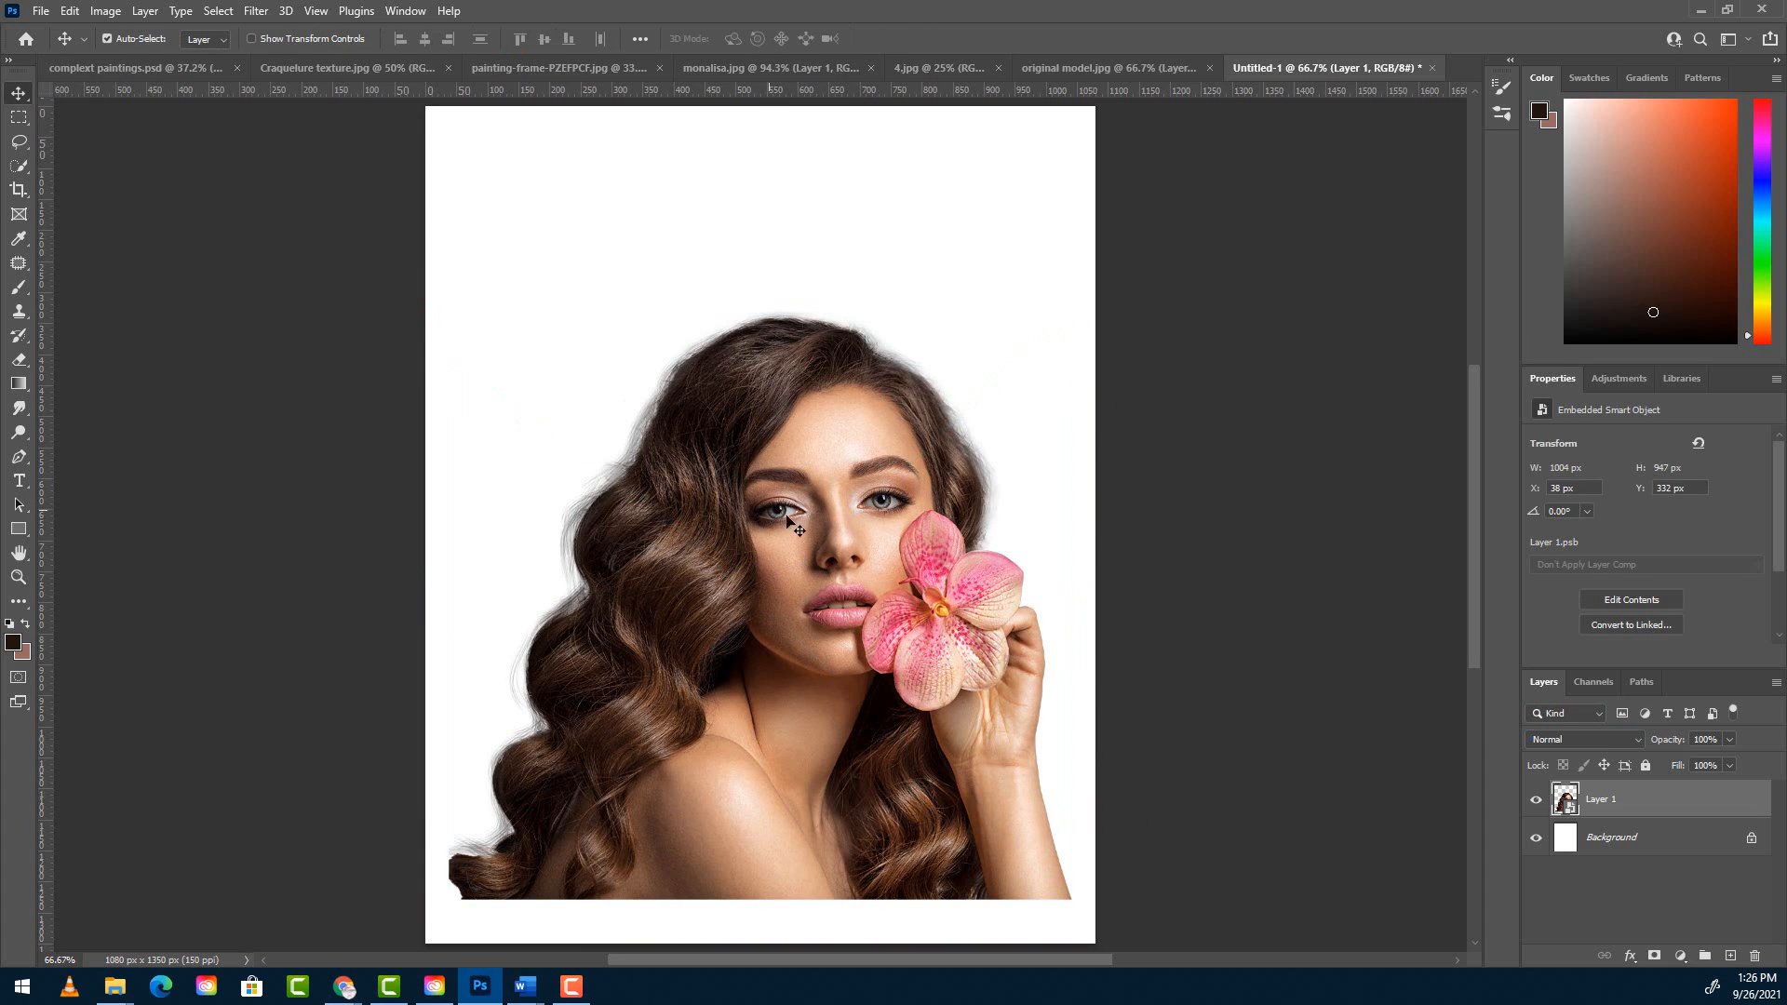
# - Hide the white Background layer behind the model
pyautogui.click(1536, 838)
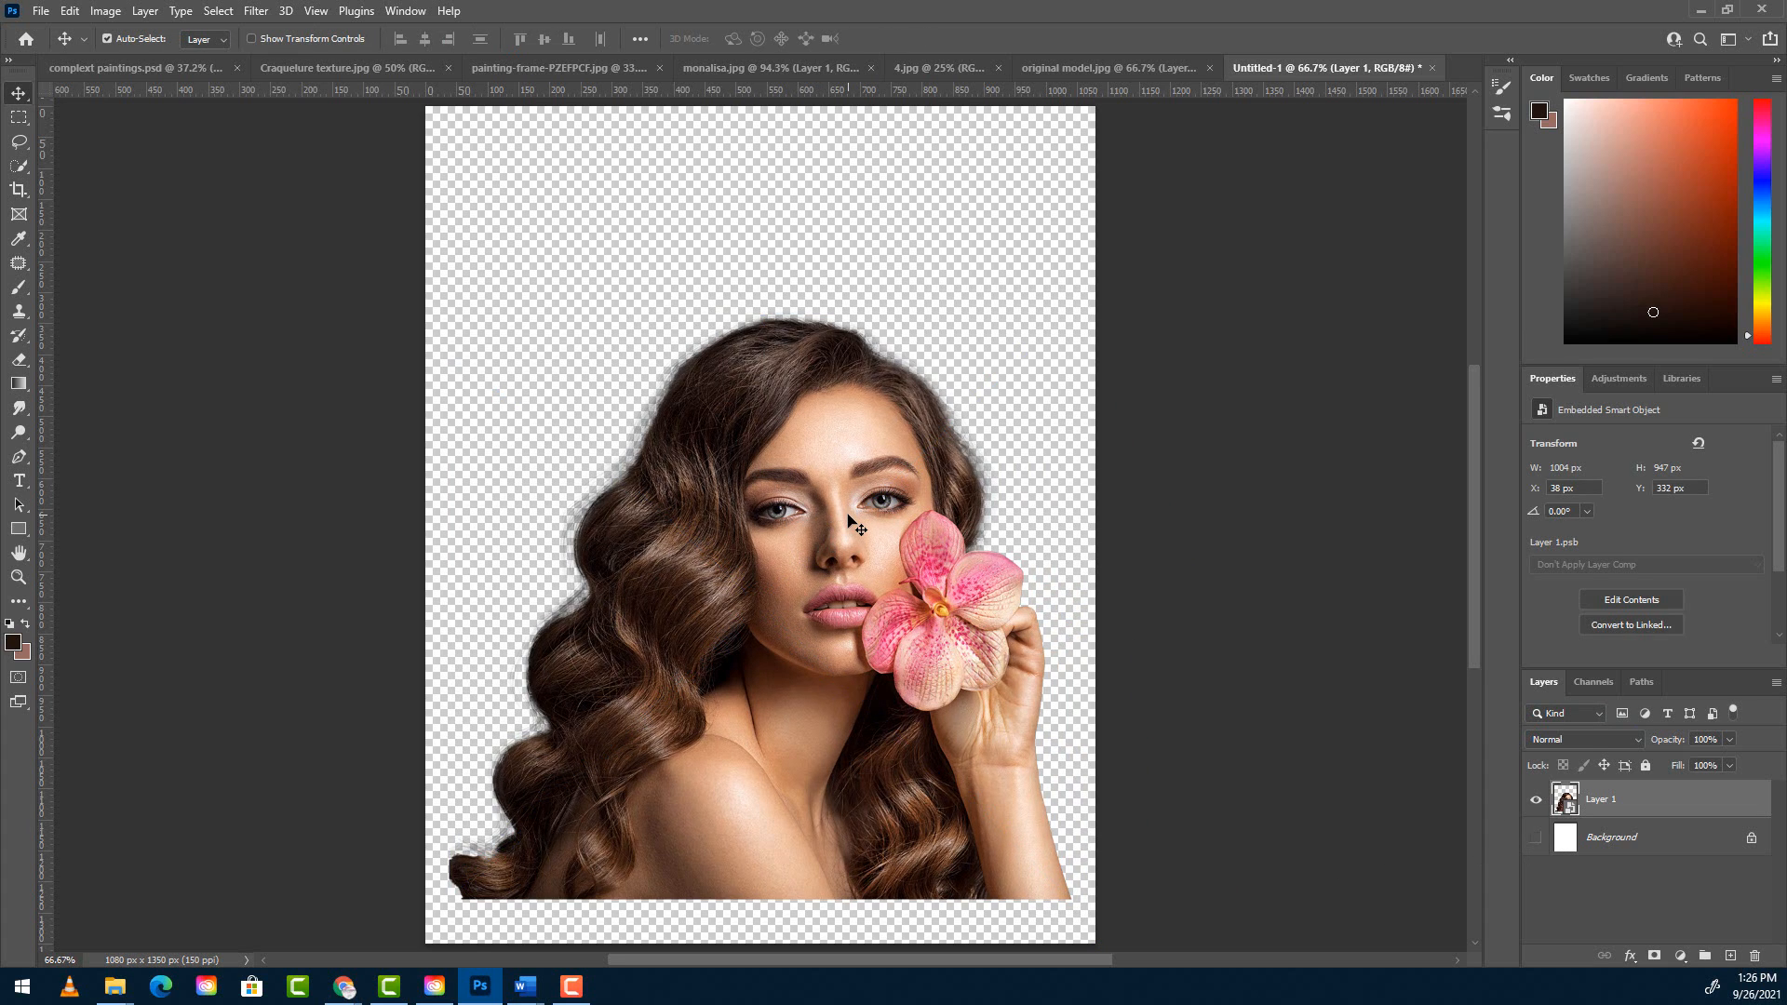
pyautogui.moveTo(847, 515); pyautogui.dragTo(841, 515)
pyautogui.moveTo(841, 515); pyautogui.dragTo(841, 515)
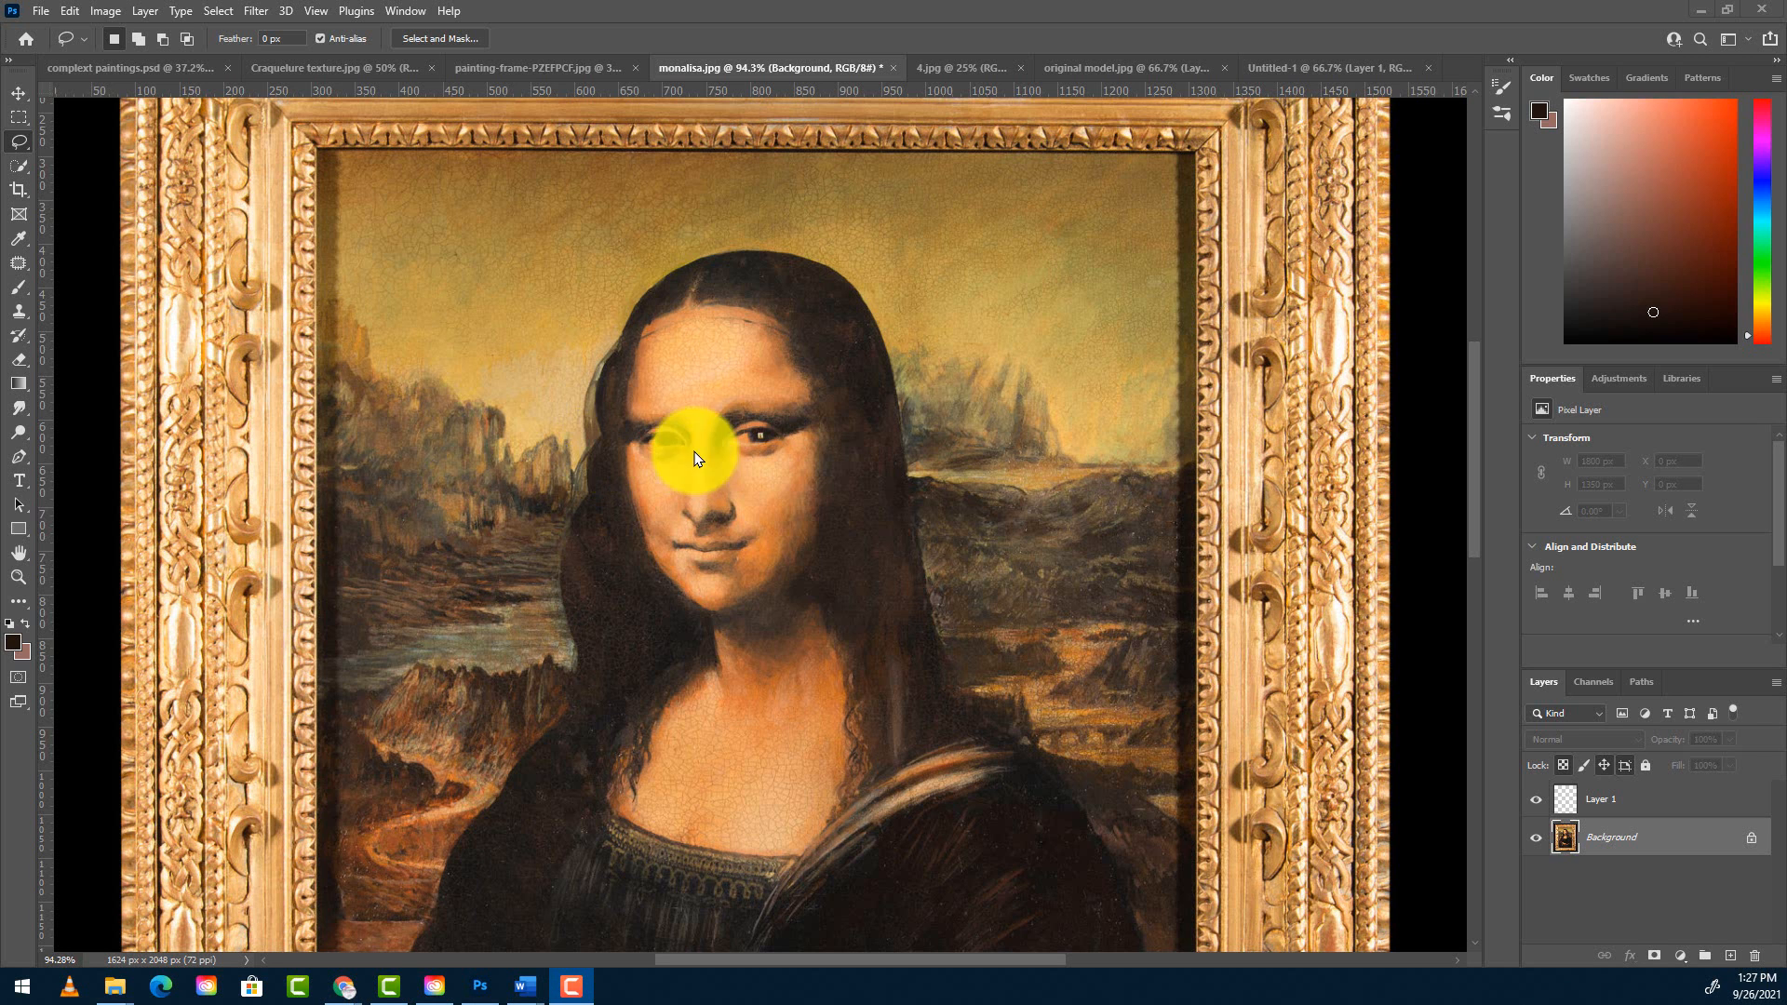
# - Lasso a patch of the Mona Lisa's forehead, apply the Average blur to it, and deselect
pyautogui.moveTo(674, 358)
pyautogui.mouseDown()
pyautogui.moveTo(730, 365)
pyautogui.moveTo(718, 405)
pyautogui.mouseUp()
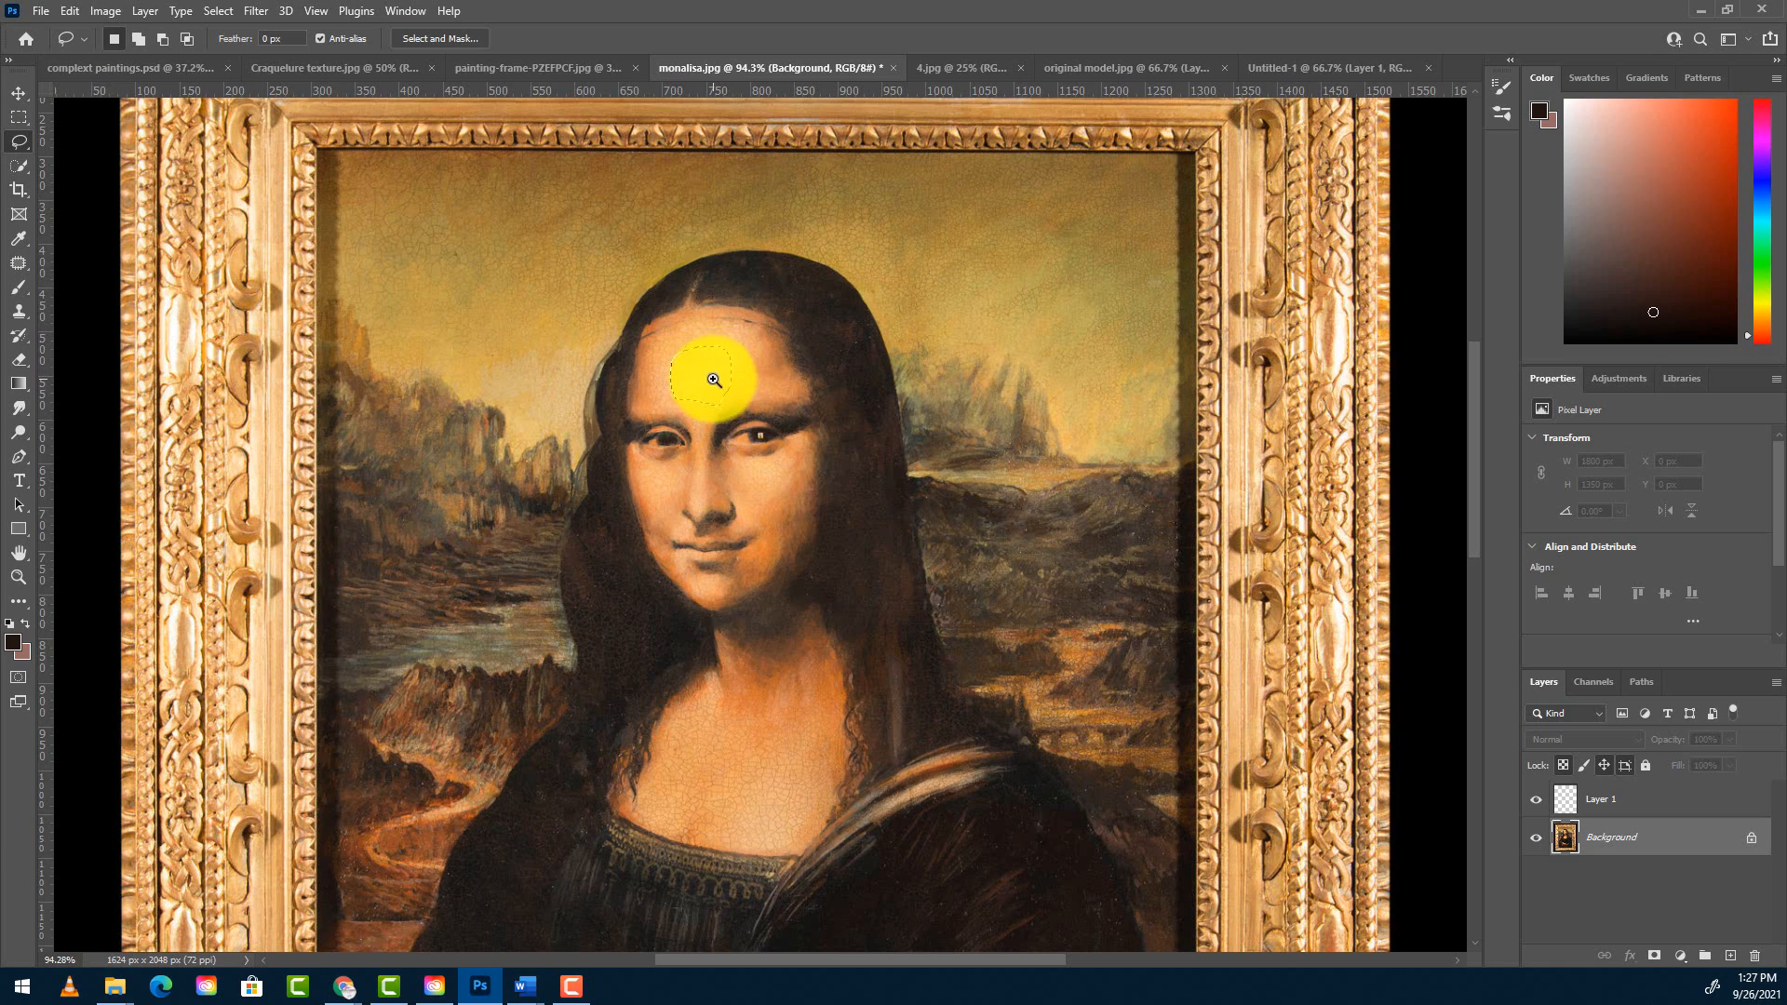
pyautogui.moveTo(719, 374); pyautogui.dragTo(812, 396)
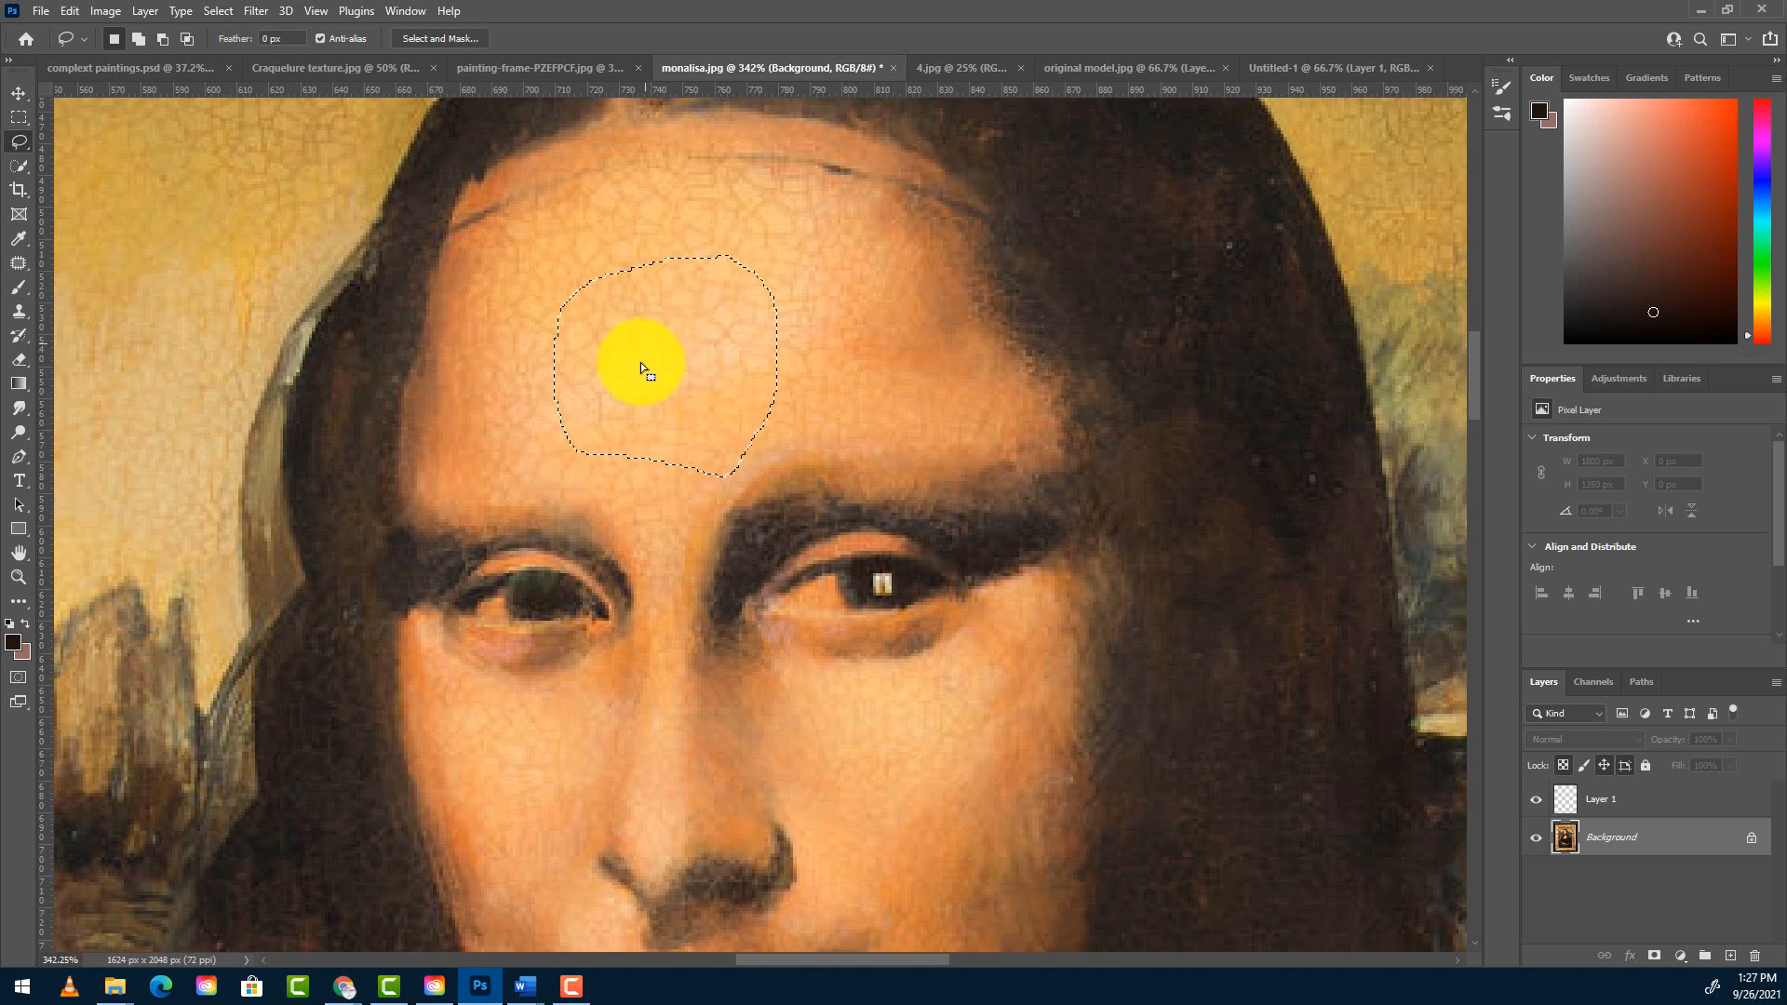
pyautogui.click(257, 13)
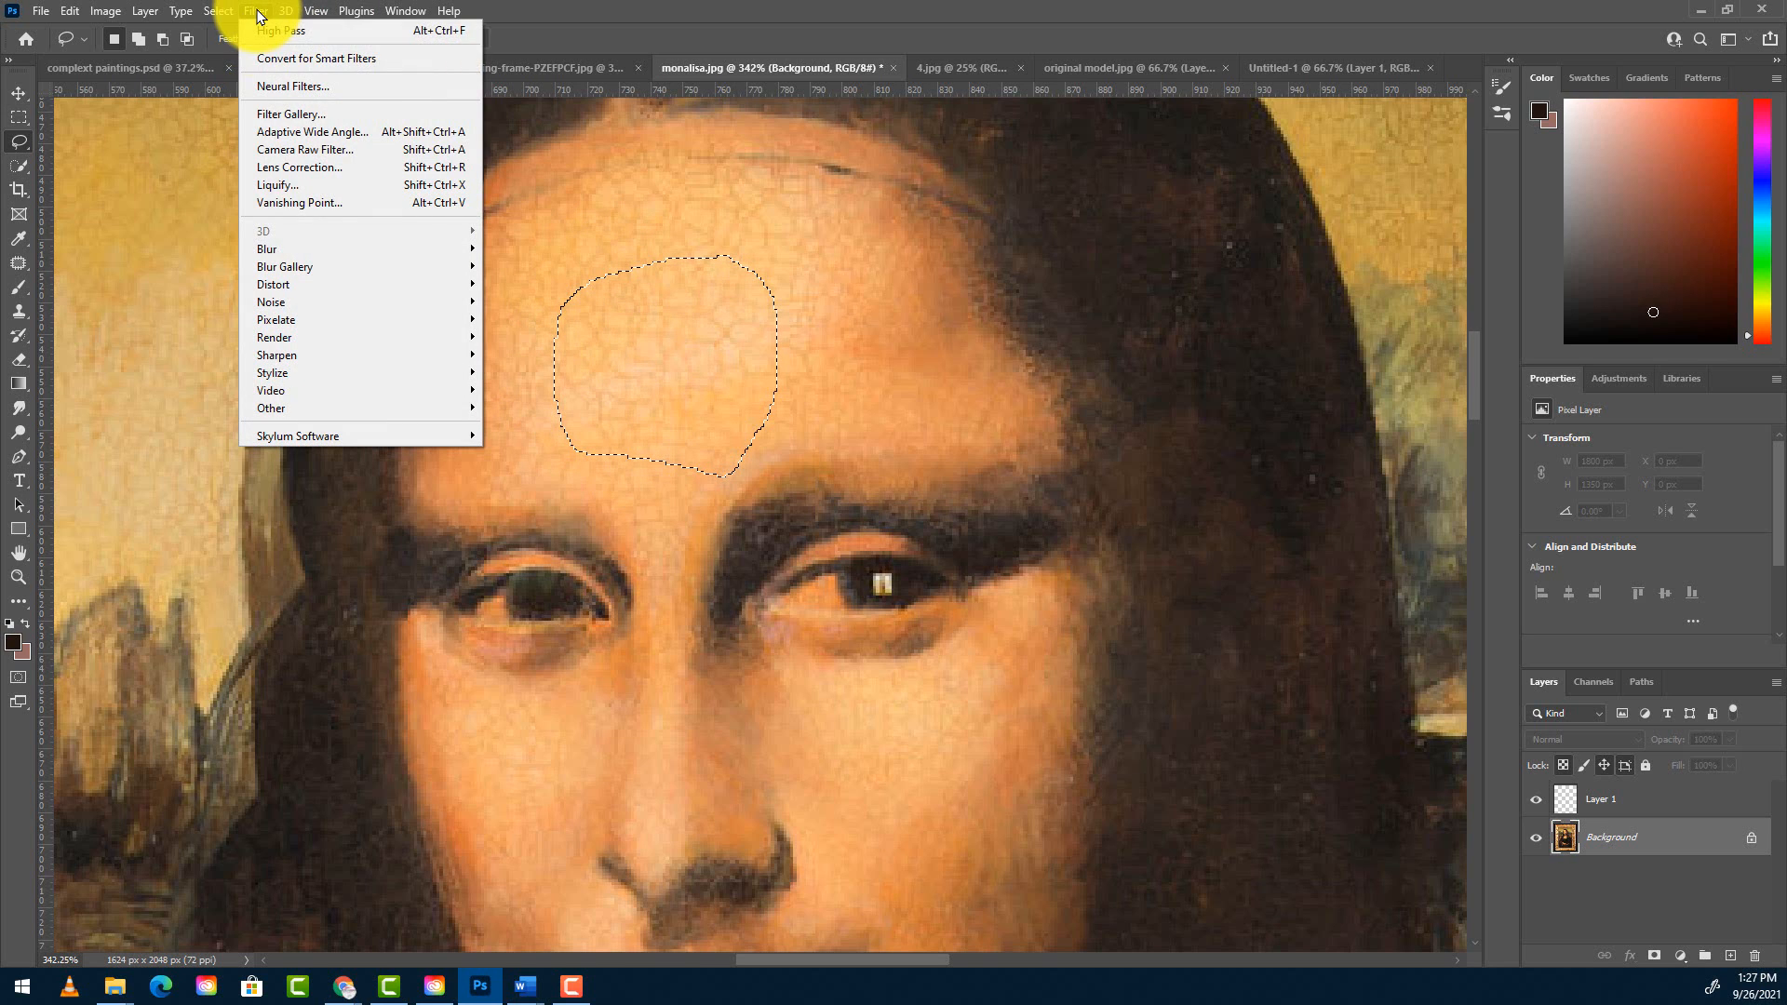
pyautogui.moveTo(302, 249)
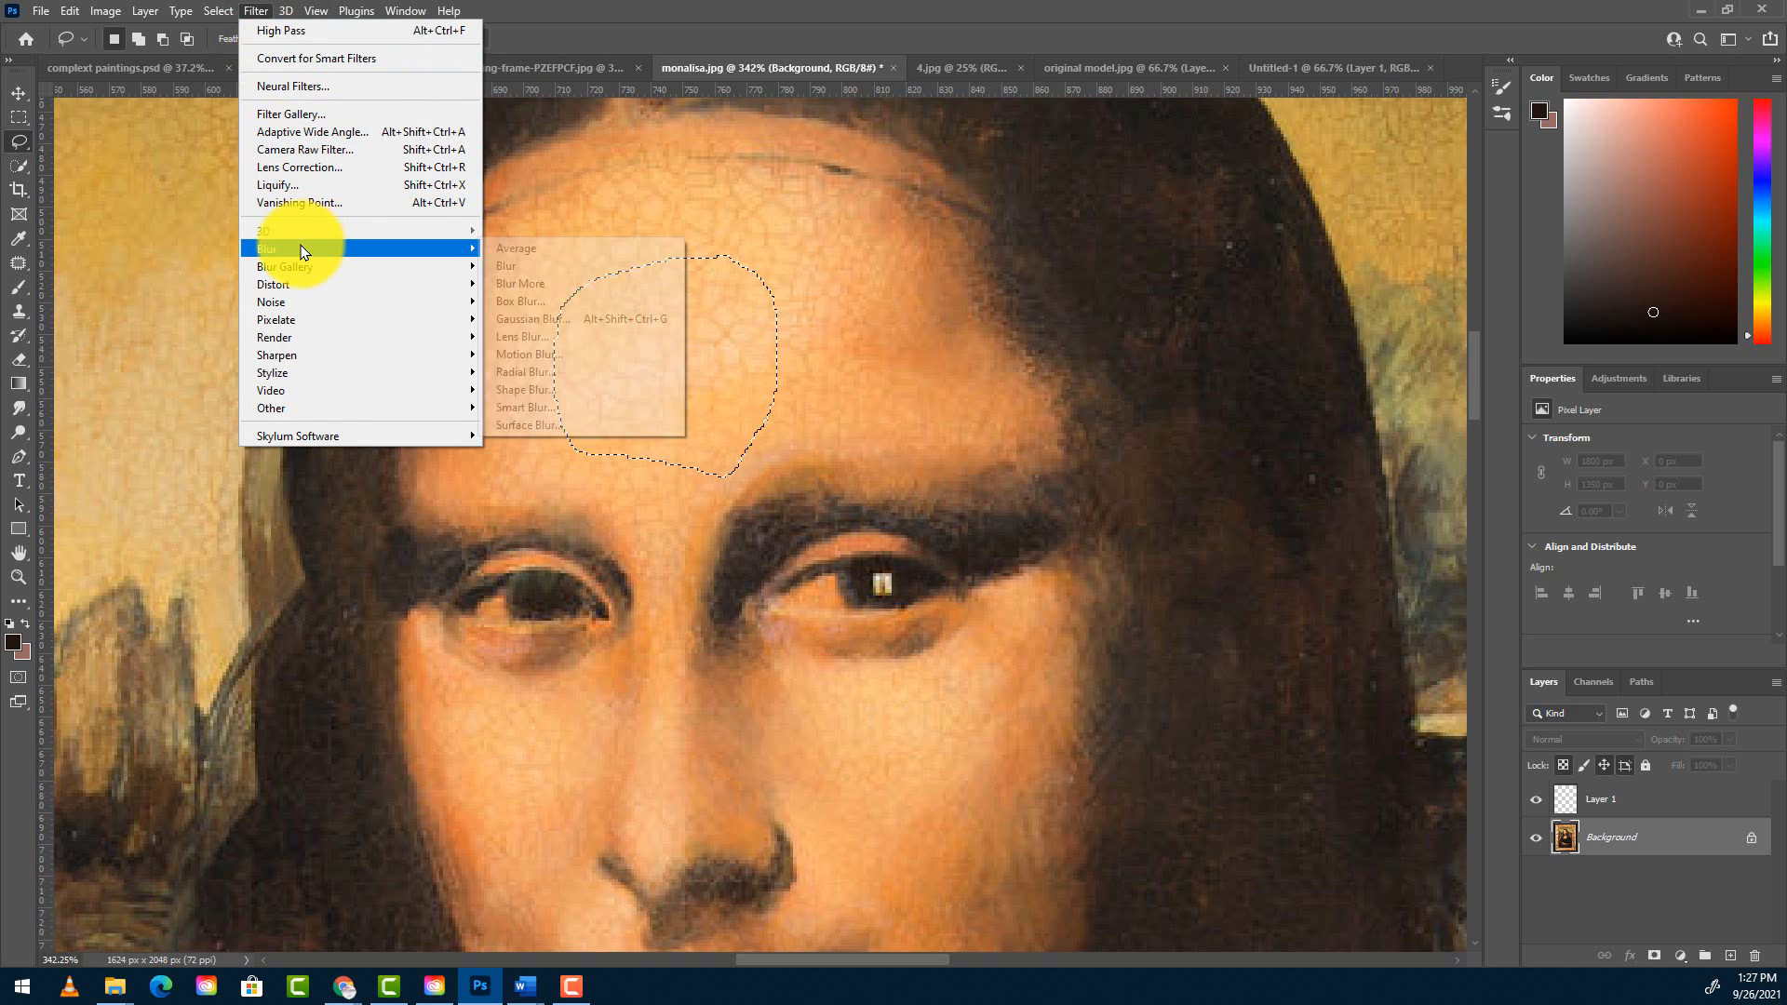
pyautogui.click(526, 250)
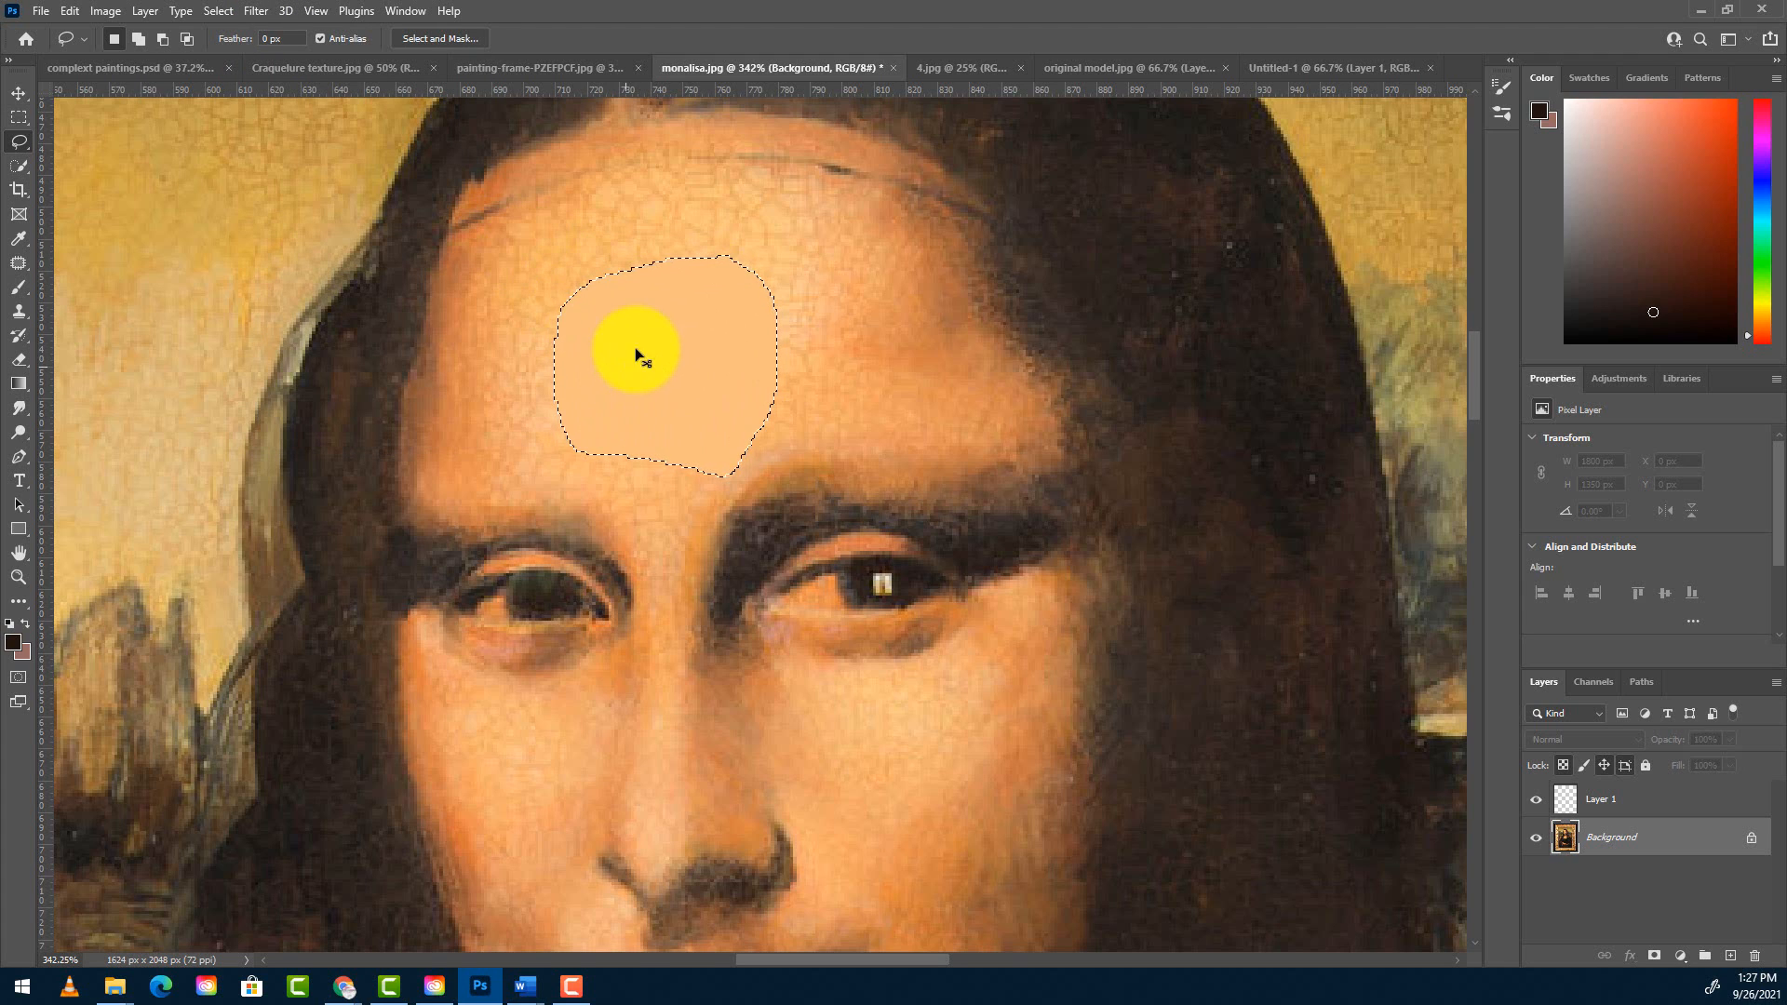
pyautogui.hotkey('ctrl', 'd')
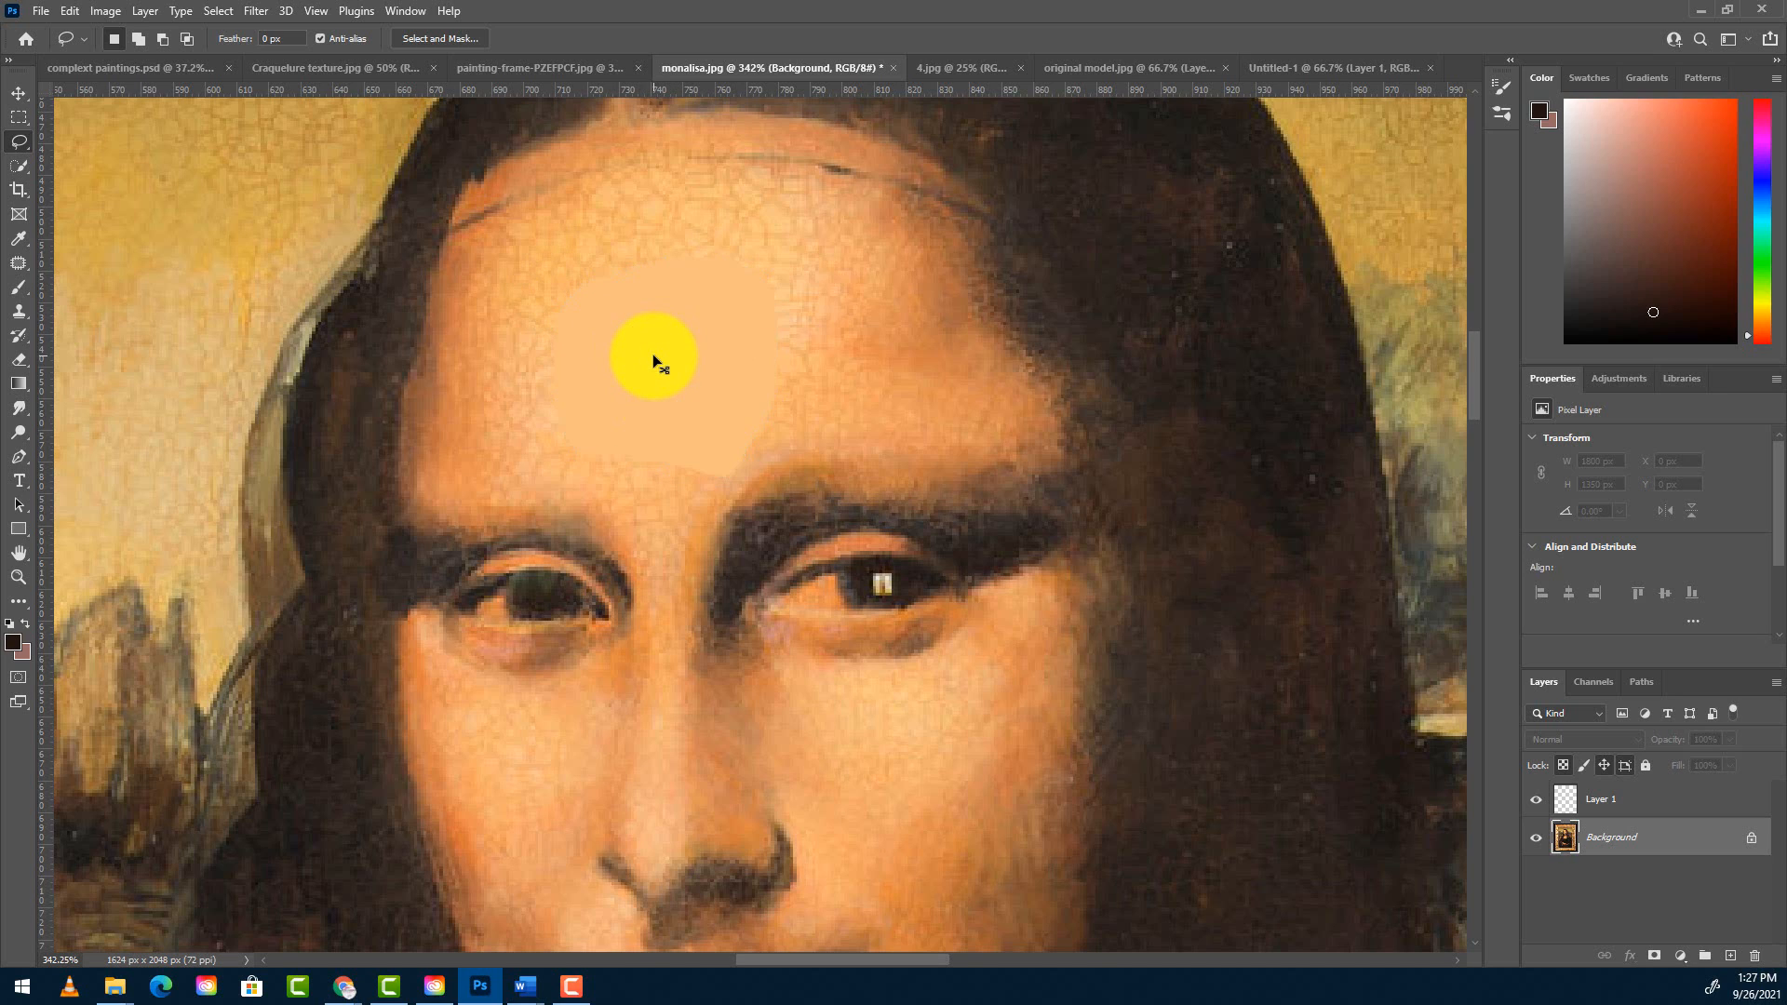
# - Lasso an oval patch on the Mona Lisa's shaded cheek beside the hair, apply the Average blur, and deselect
pyautogui.moveTo(1061, 694)
pyautogui.keyDown('ctrl'); pyautogui.mouseDown()
pyautogui.moveTo(972, 515)
pyautogui.moveTo(982, 671)
pyautogui.moveTo(1070, 702)
pyautogui.moveTo(850, 415)
pyautogui.moveTo(797, 403)
pyautogui.moveTo(885, 370)
pyautogui.mouseUp(); pyautogui.keyUp('ctrl')
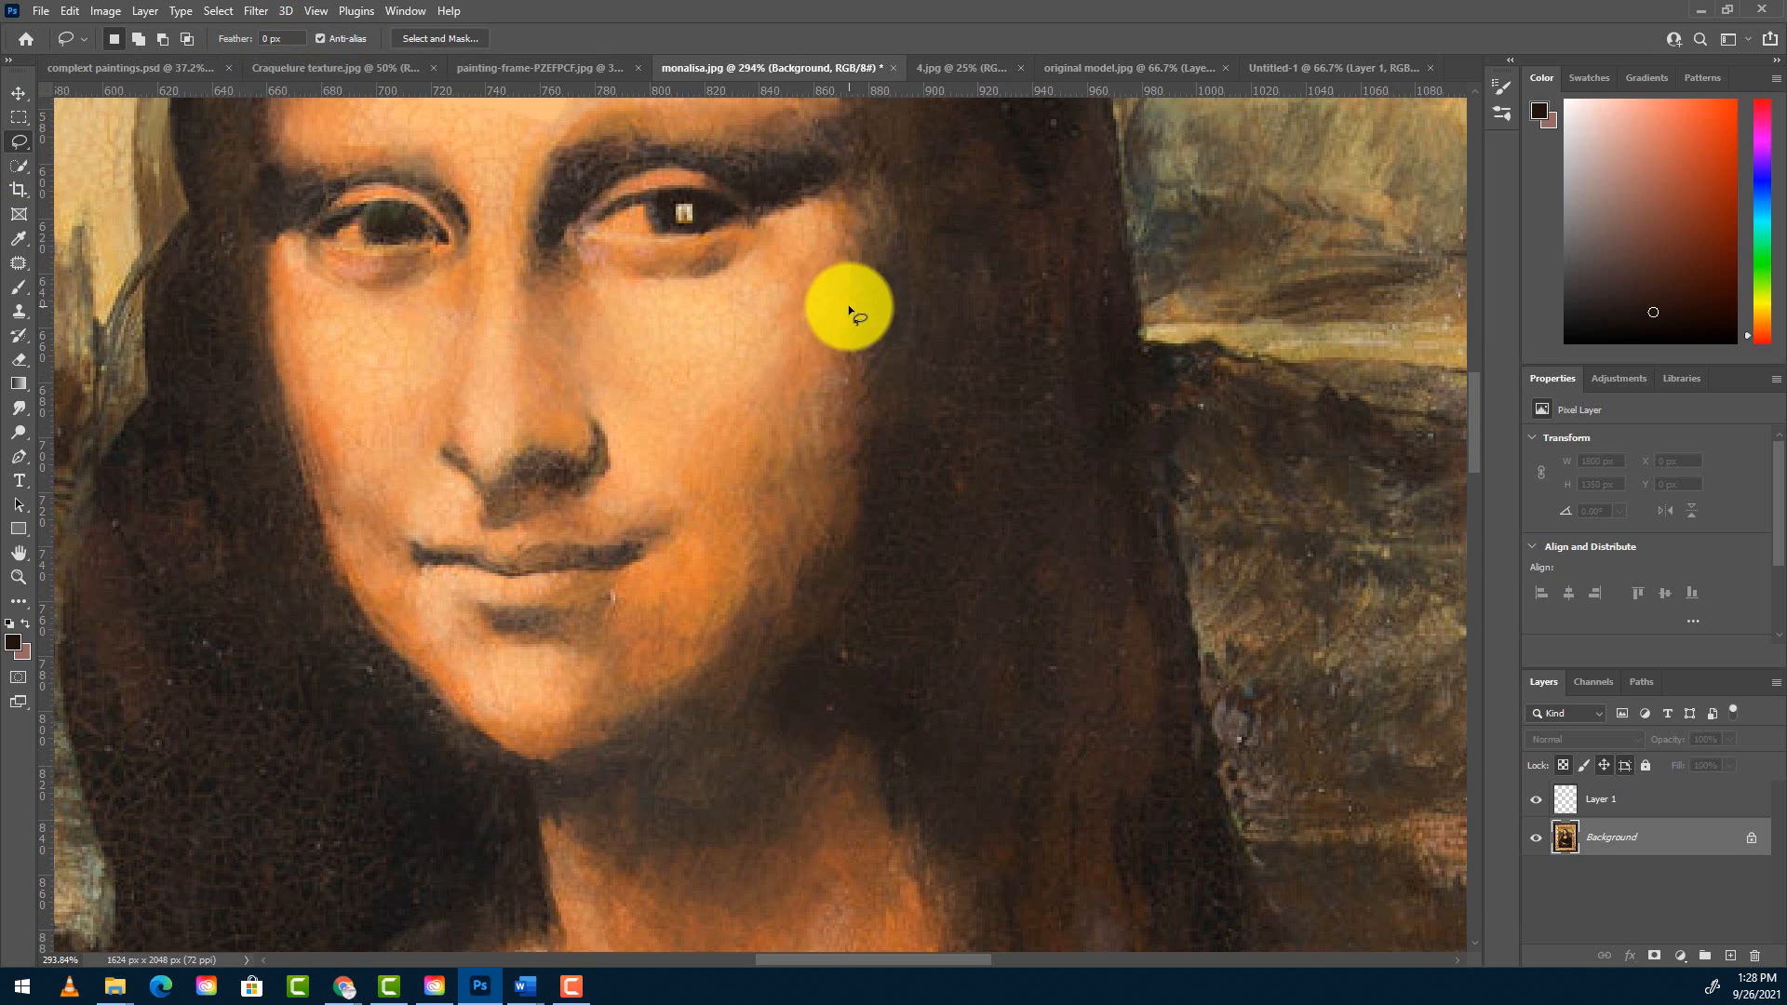
pyautogui.moveTo(845, 300)
pyautogui.mouseDown()
pyautogui.moveTo(757, 378)
pyautogui.moveTo(751, 426)
pyautogui.moveTo(783, 484)
pyautogui.moveTo(831, 480)
pyautogui.moveTo(865, 425)
pyautogui.moveTo(880, 311)
pyautogui.moveTo(833, 276)
pyautogui.mouseUp()
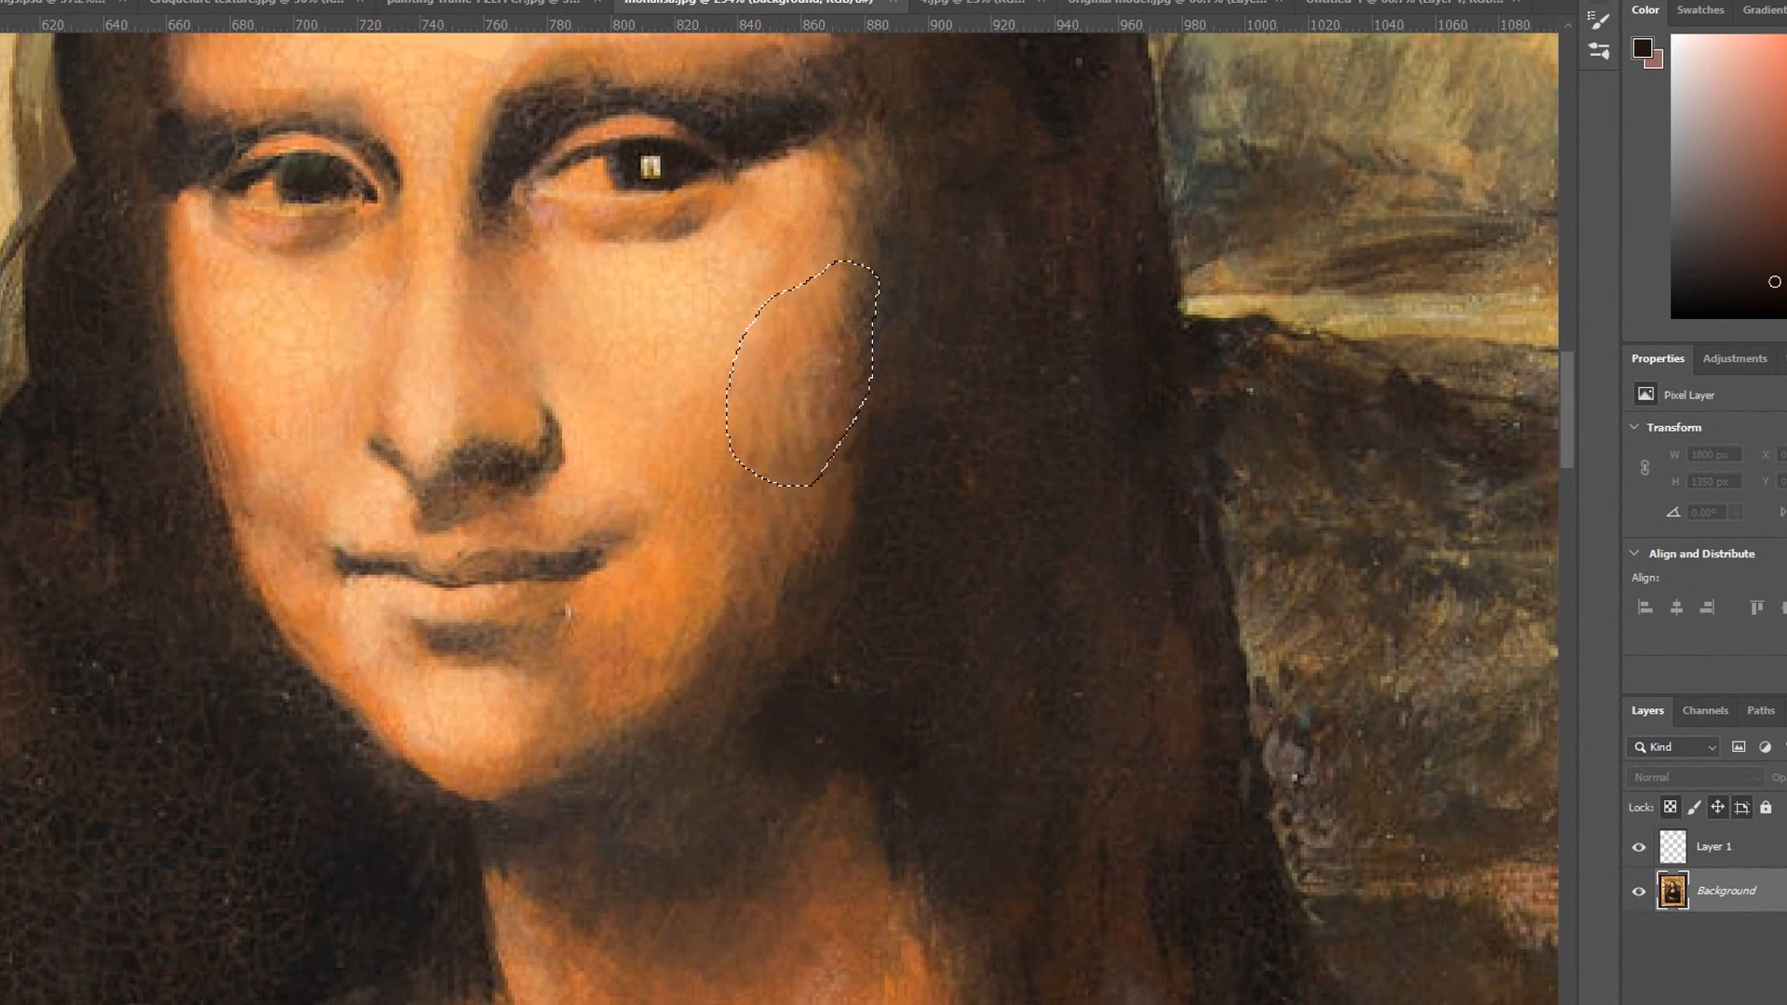
pyautogui.click(155, 2)
pyautogui.moveTo(200, 210)
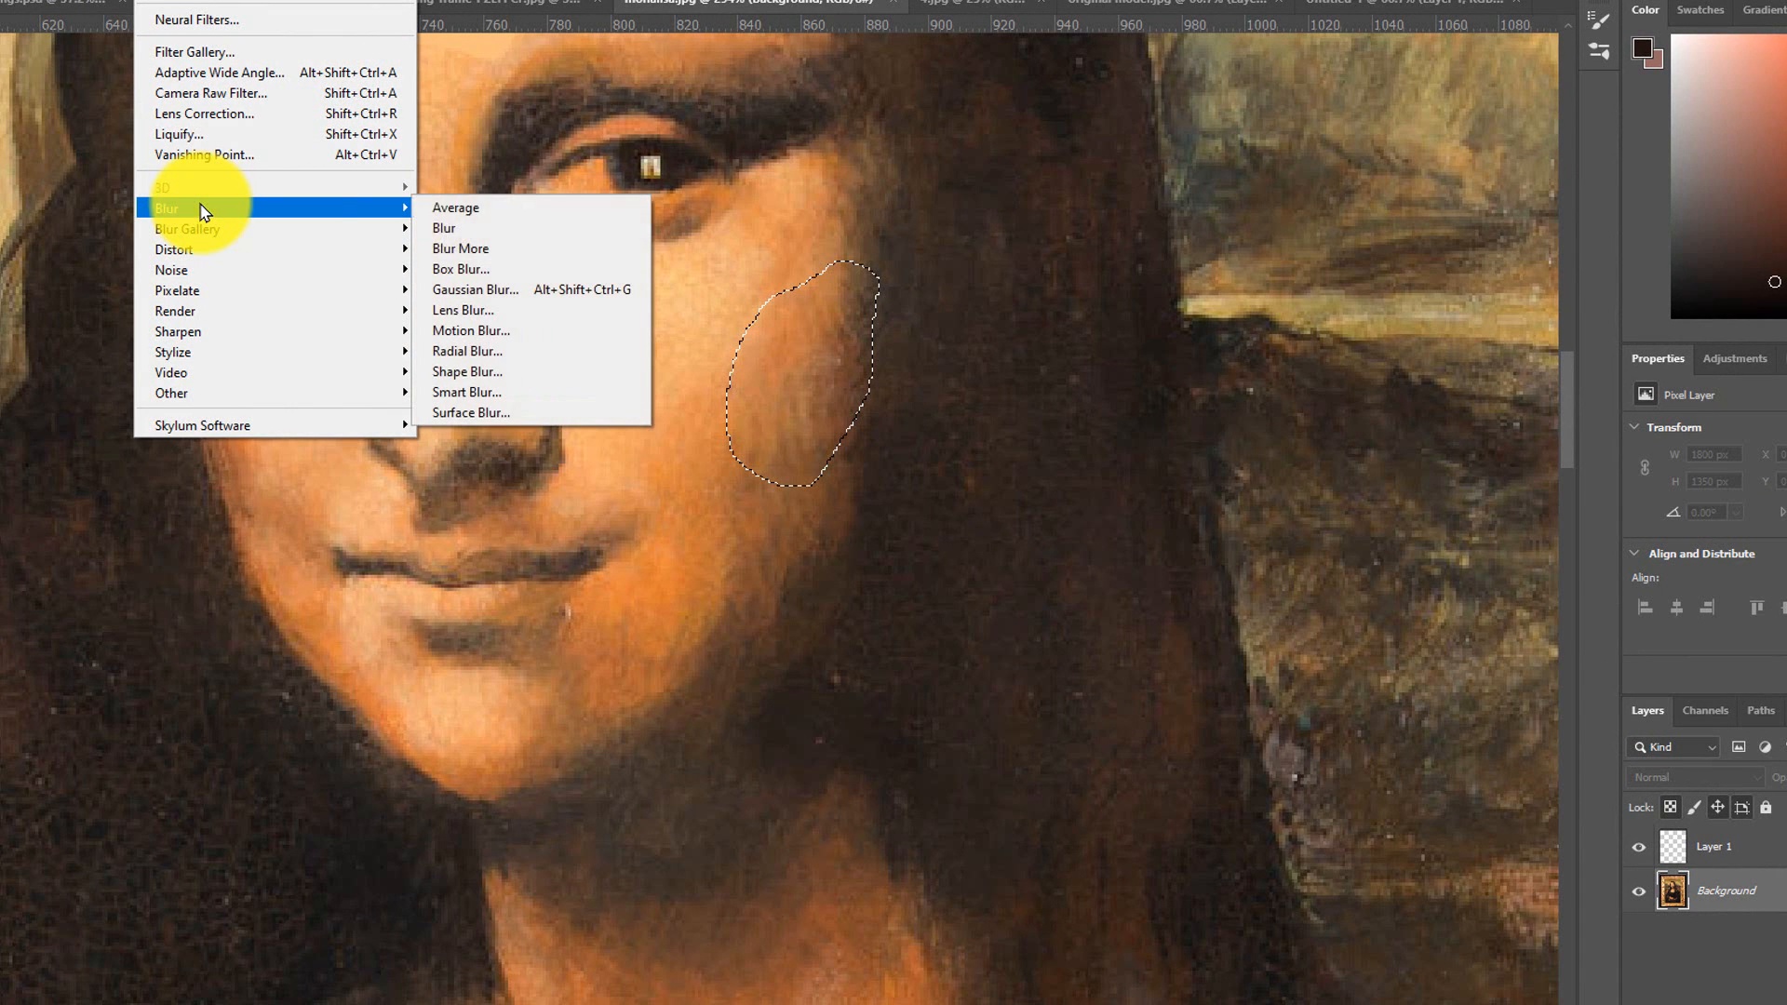
pyautogui.click(465, 207)
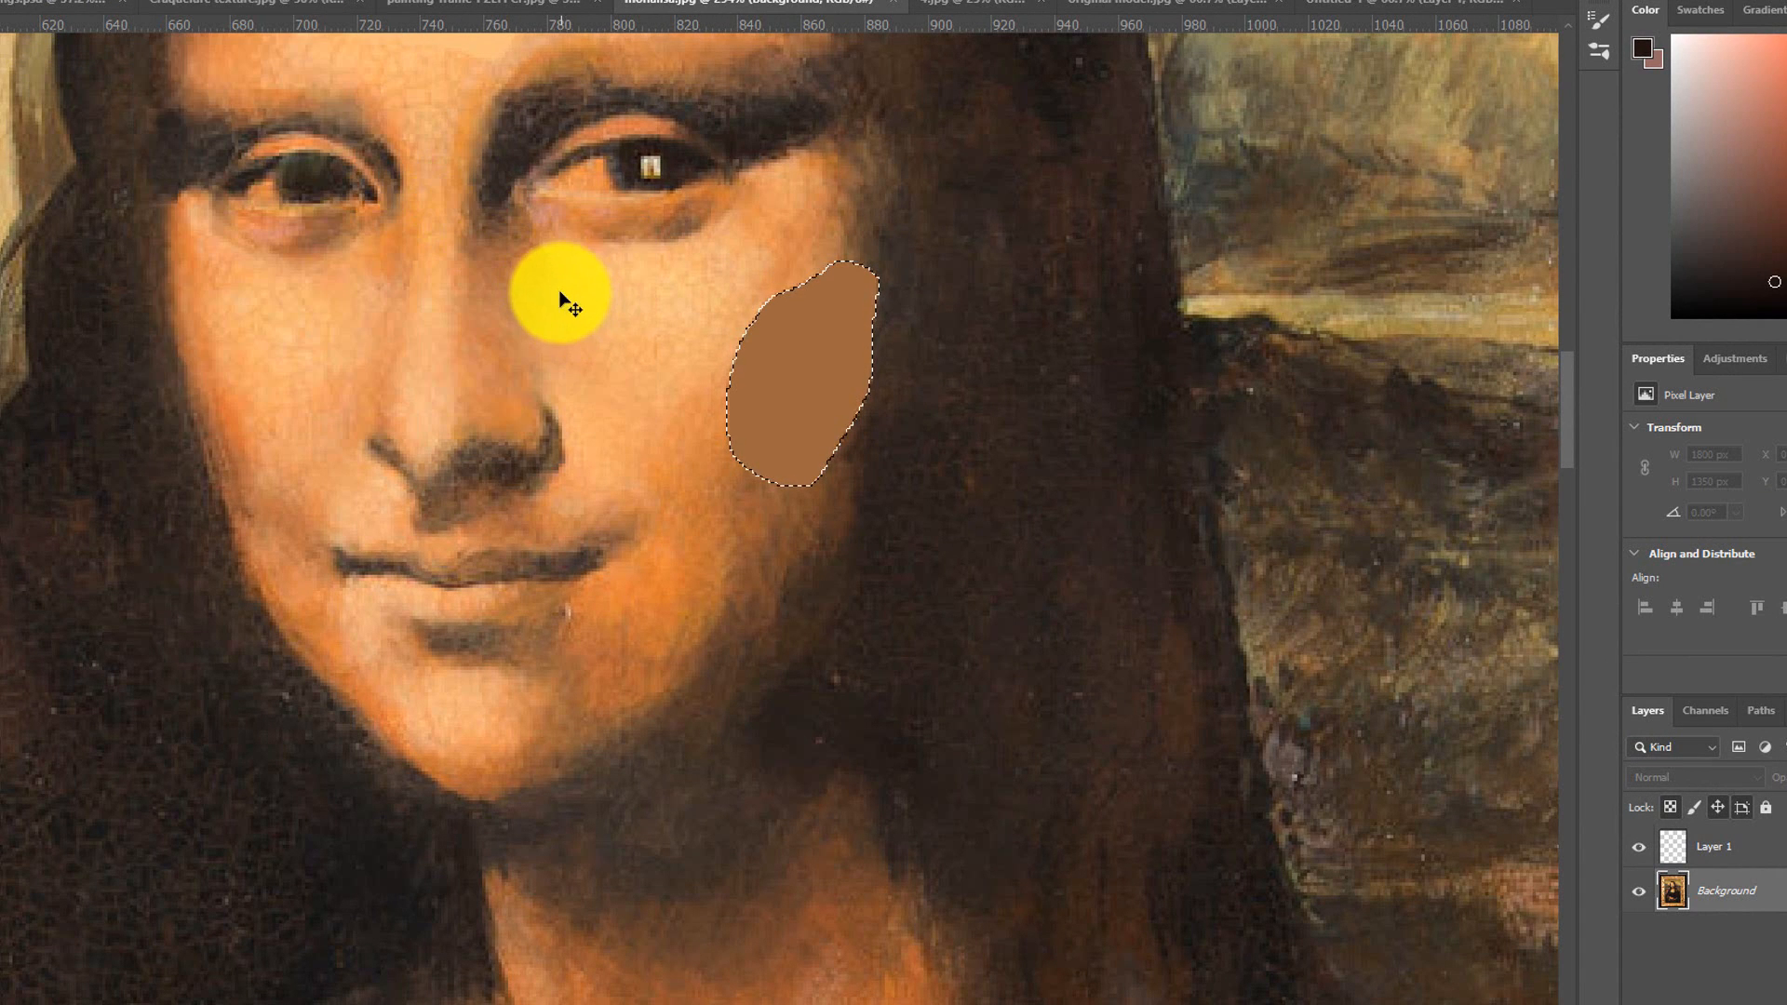
pyautogui.click(861, 654)
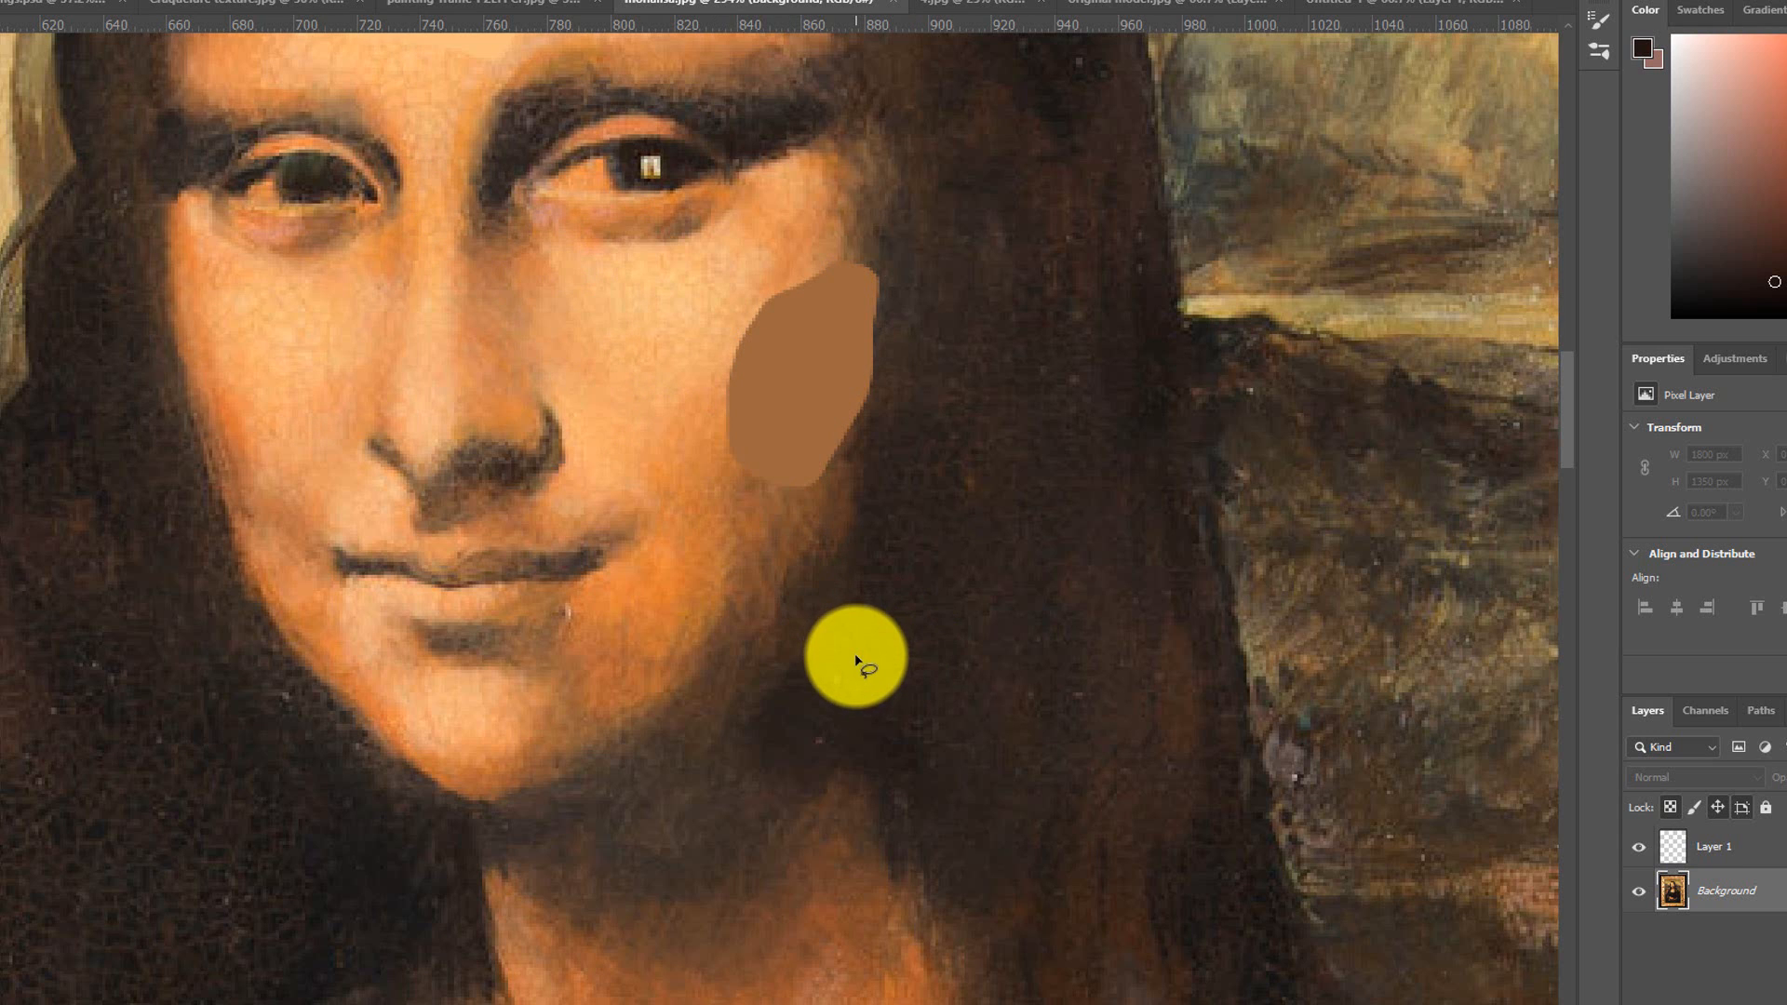
# - Lasso the dark shadow area beside the Mona Lisa's jaw, apply the Average blur, and deselect
pyautogui.scroll(-3, 846, 478)
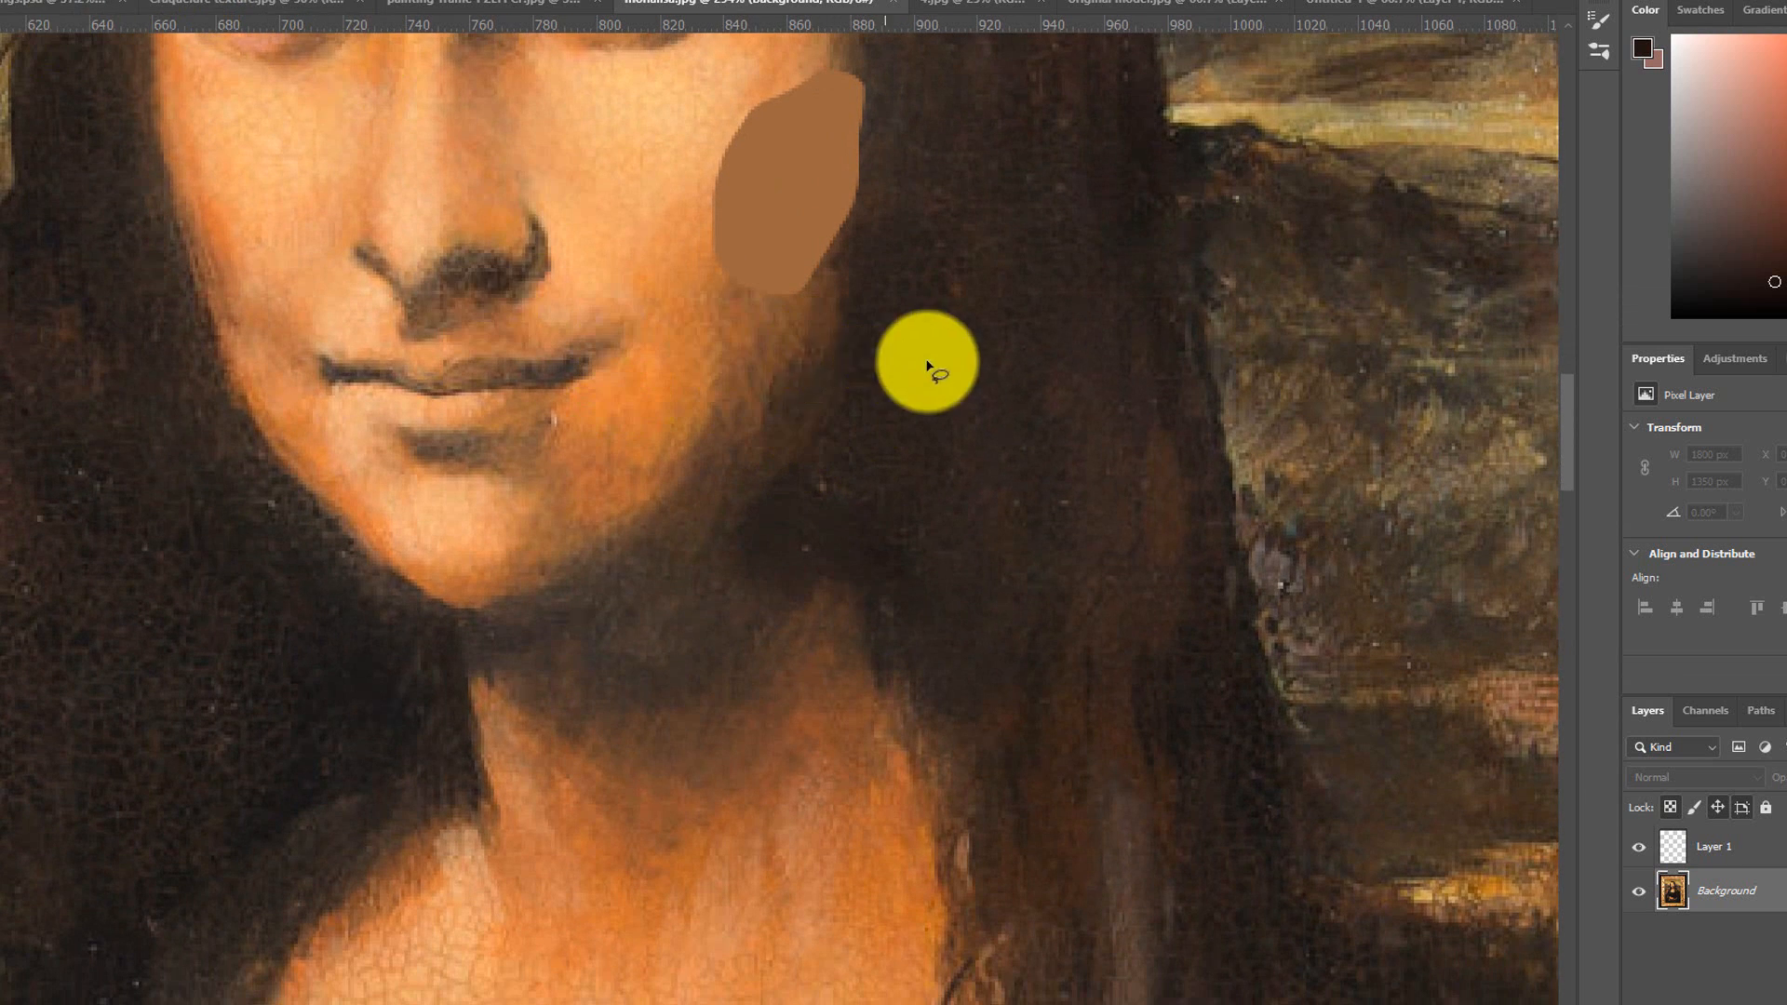
pyautogui.moveTo(798, 381)
pyautogui.mouseDown()
pyautogui.moveTo(700, 446)
pyautogui.moveTo(688, 503)
pyautogui.moveTo(726, 553)
pyautogui.moveTo(868, 525)
pyautogui.moveTo(831, 371)
pyautogui.mouseUp()
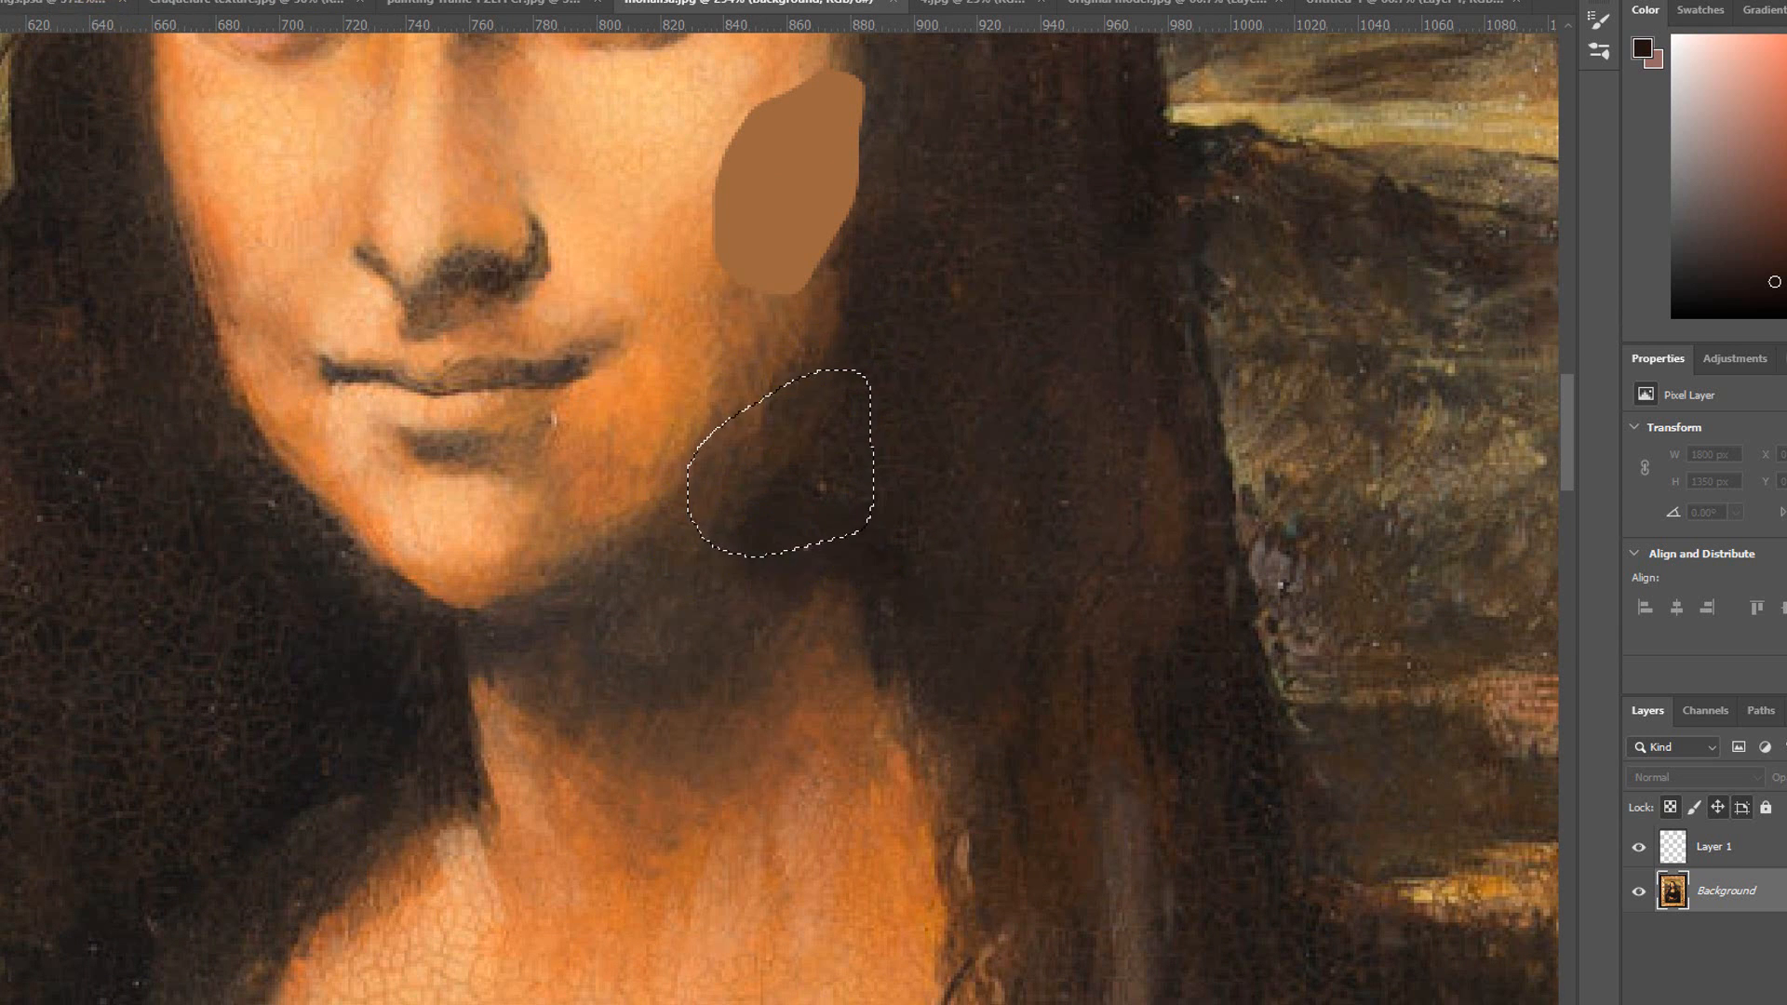
pyautogui.click(149, 2)
pyautogui.moveTo(214, 210)
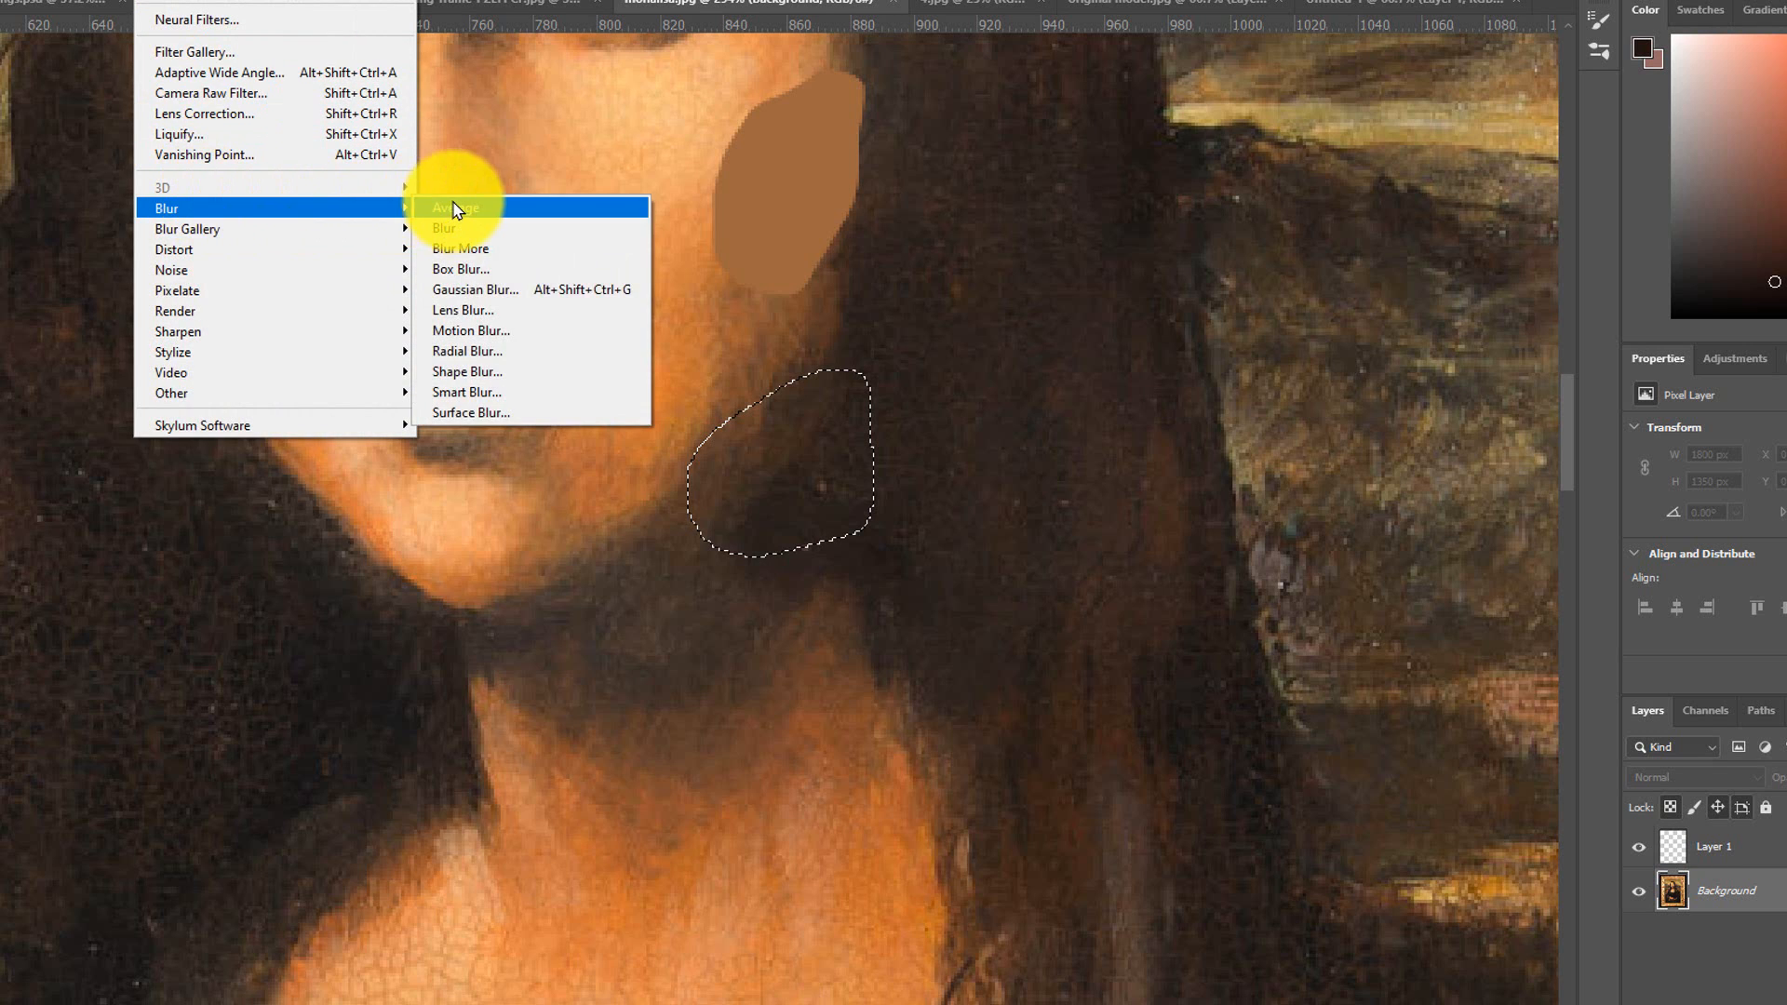
pyautogui.click(459, 208)
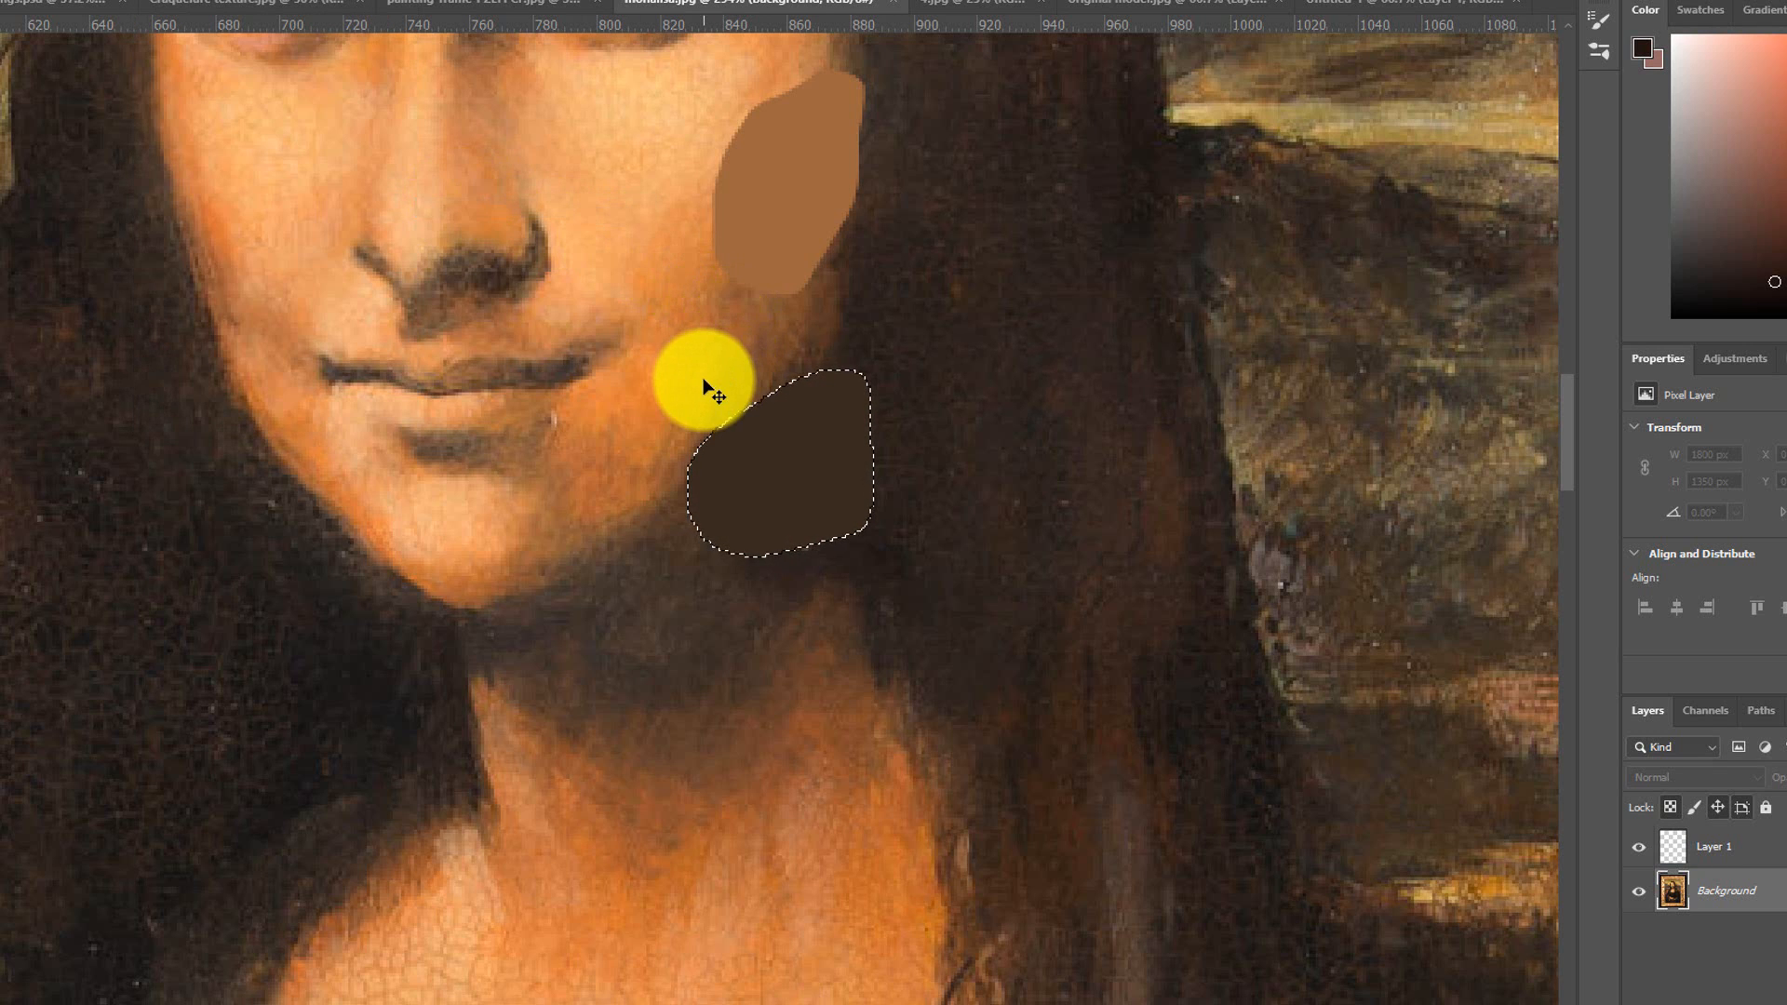
pyautogui.hotkey('ctrl', 'd')
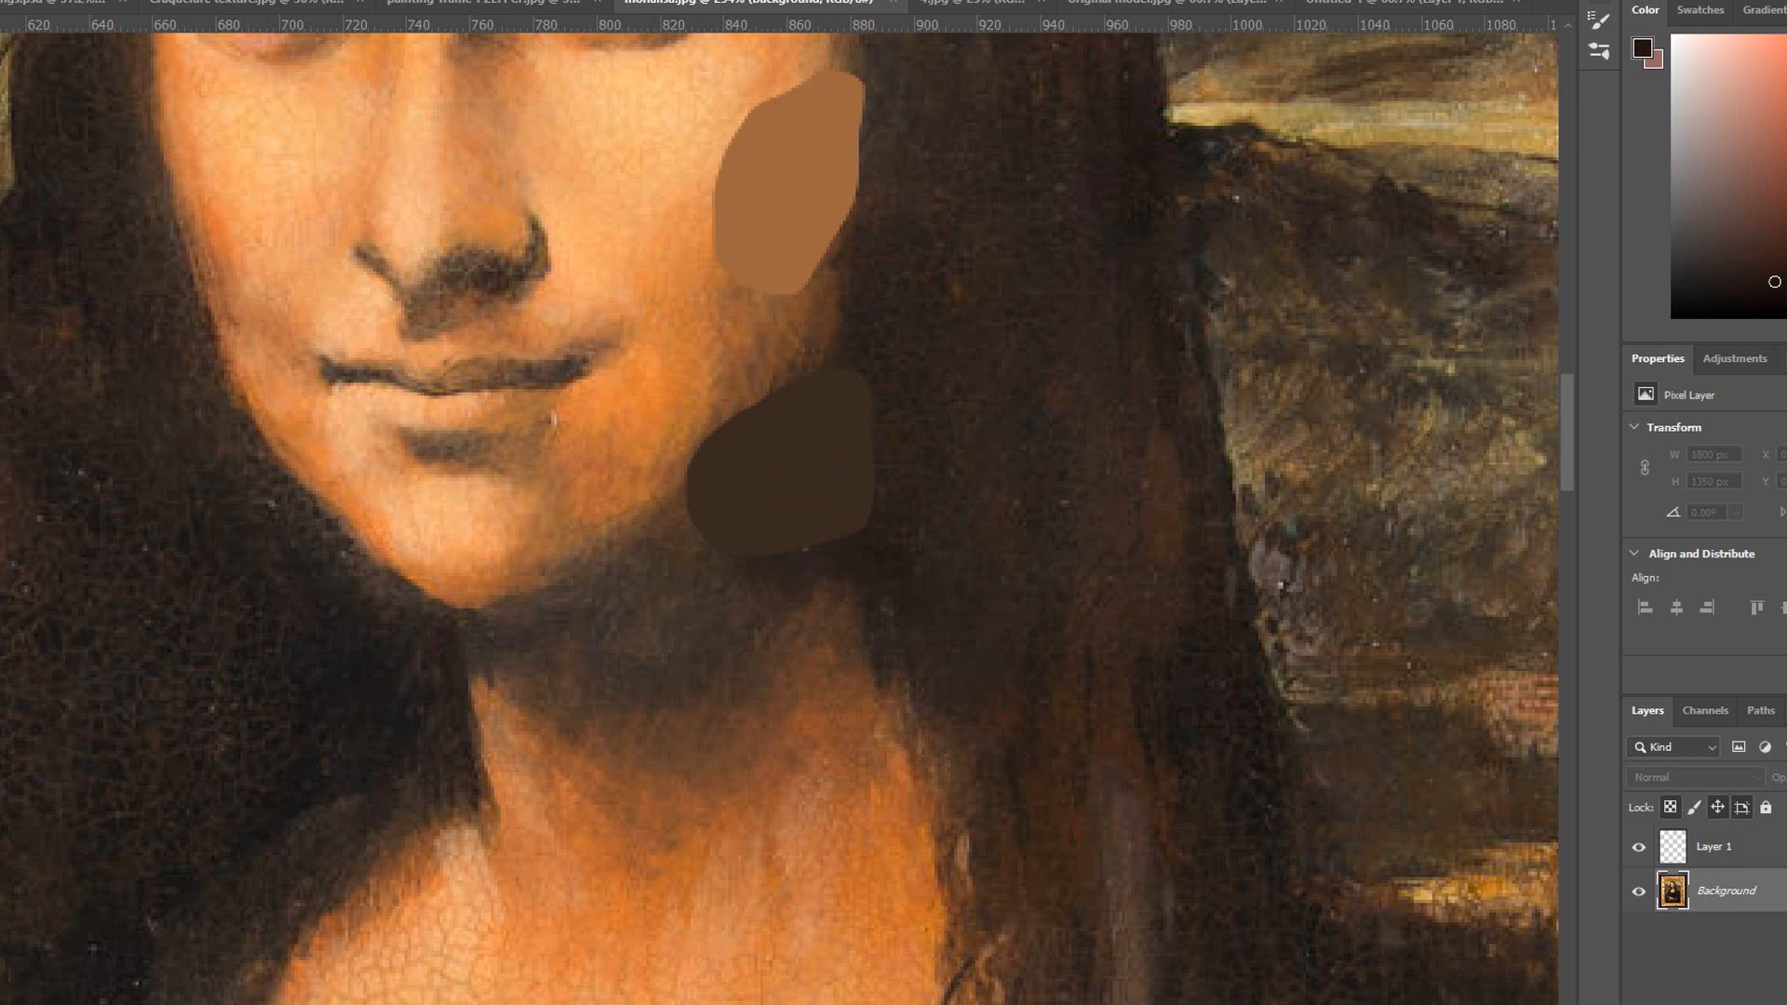
# - Paint light, medium-brown and dark-brown swatches on Layer 1 using the averaged forehead, cheek and jaw-shadow colors, and move them into the Untitled-1 document
pyautogui.click(1723, 850)
pyautogui.moveTo(651, 495)
pyautogui.mouseDown()
pyautogui.moveTo(675, 689)
pyautogui.moveTo(661, 773)
pyautogui.mouseUp()
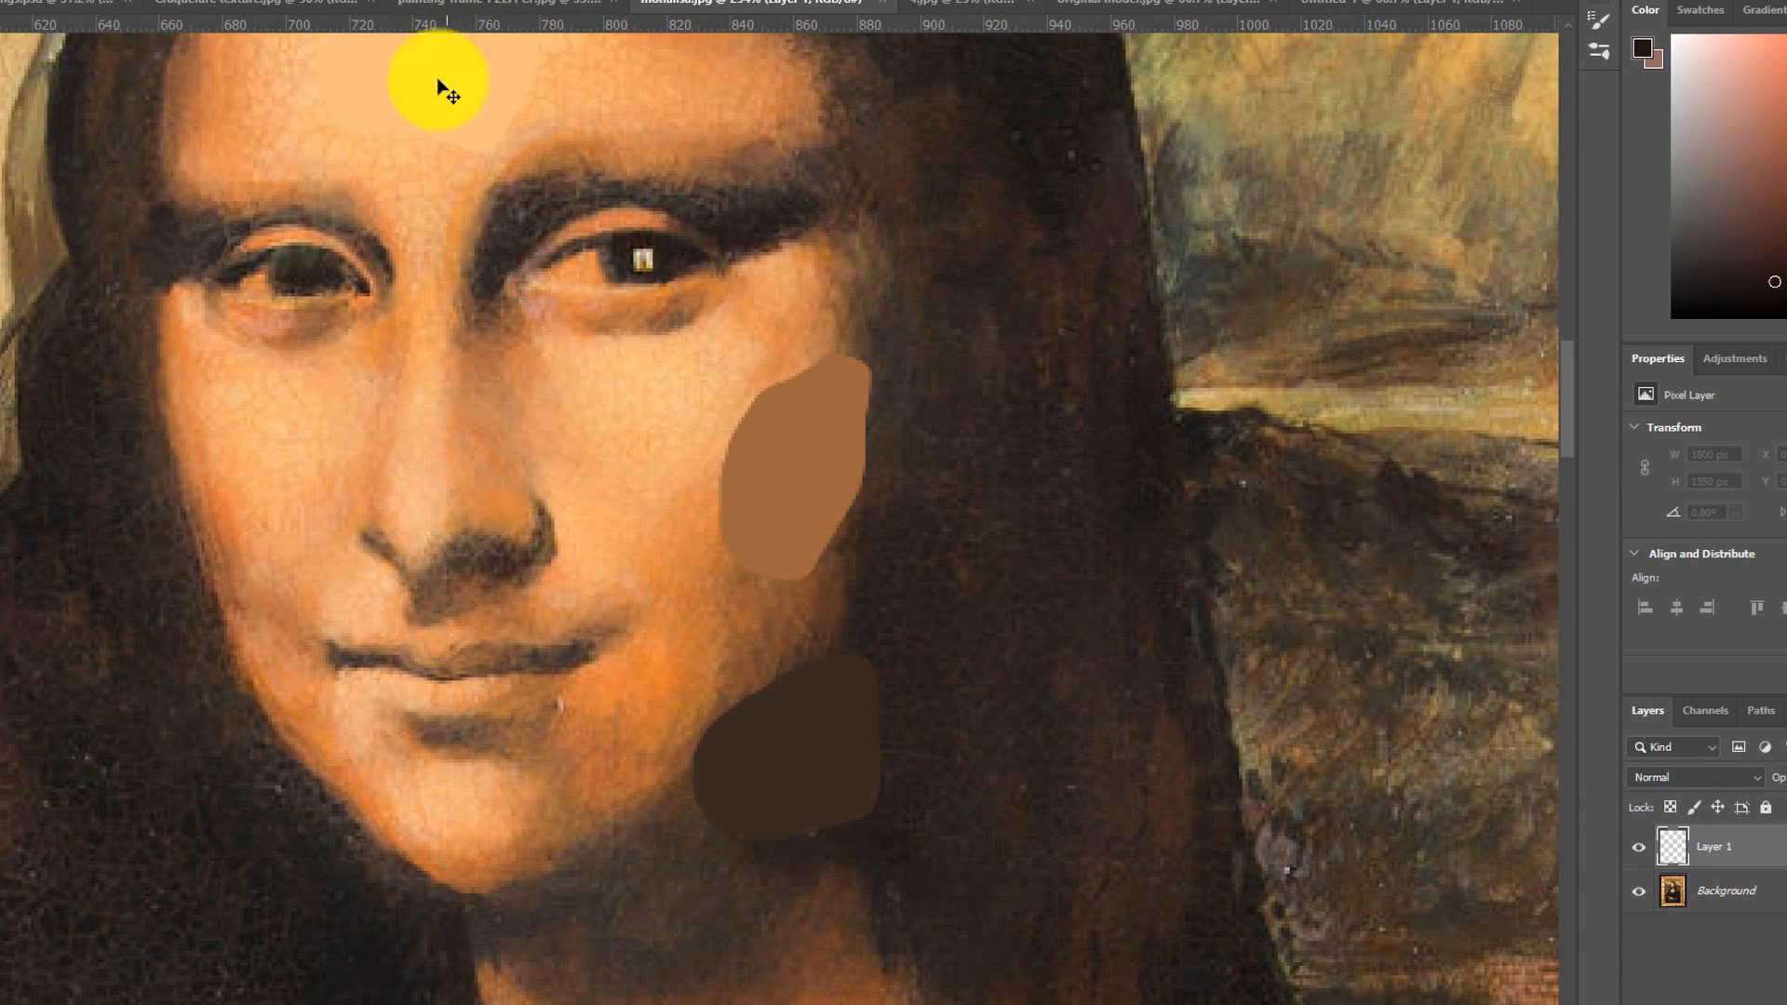
pyautogui.moveTo(772, 335); pyautogui.dragTo(778, 416)
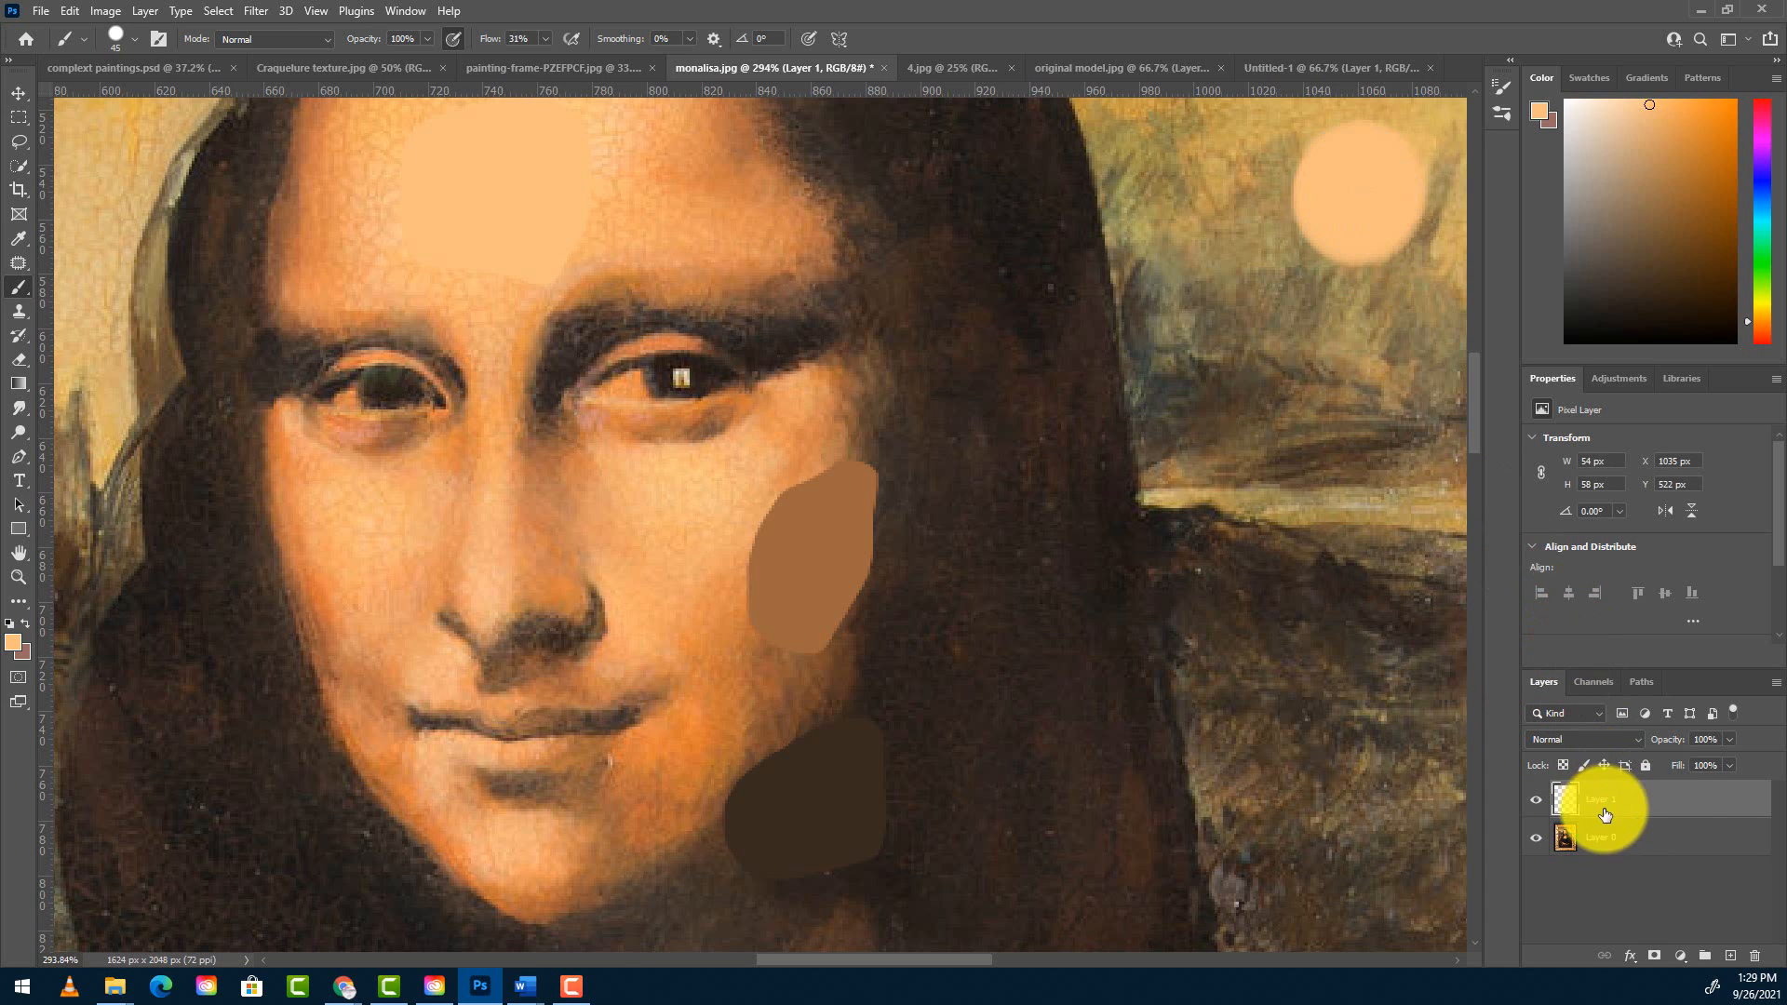
pyautogui.keyDown('alt'); pyautogui.click(828, 544); pyautogui.keyUp('alt')
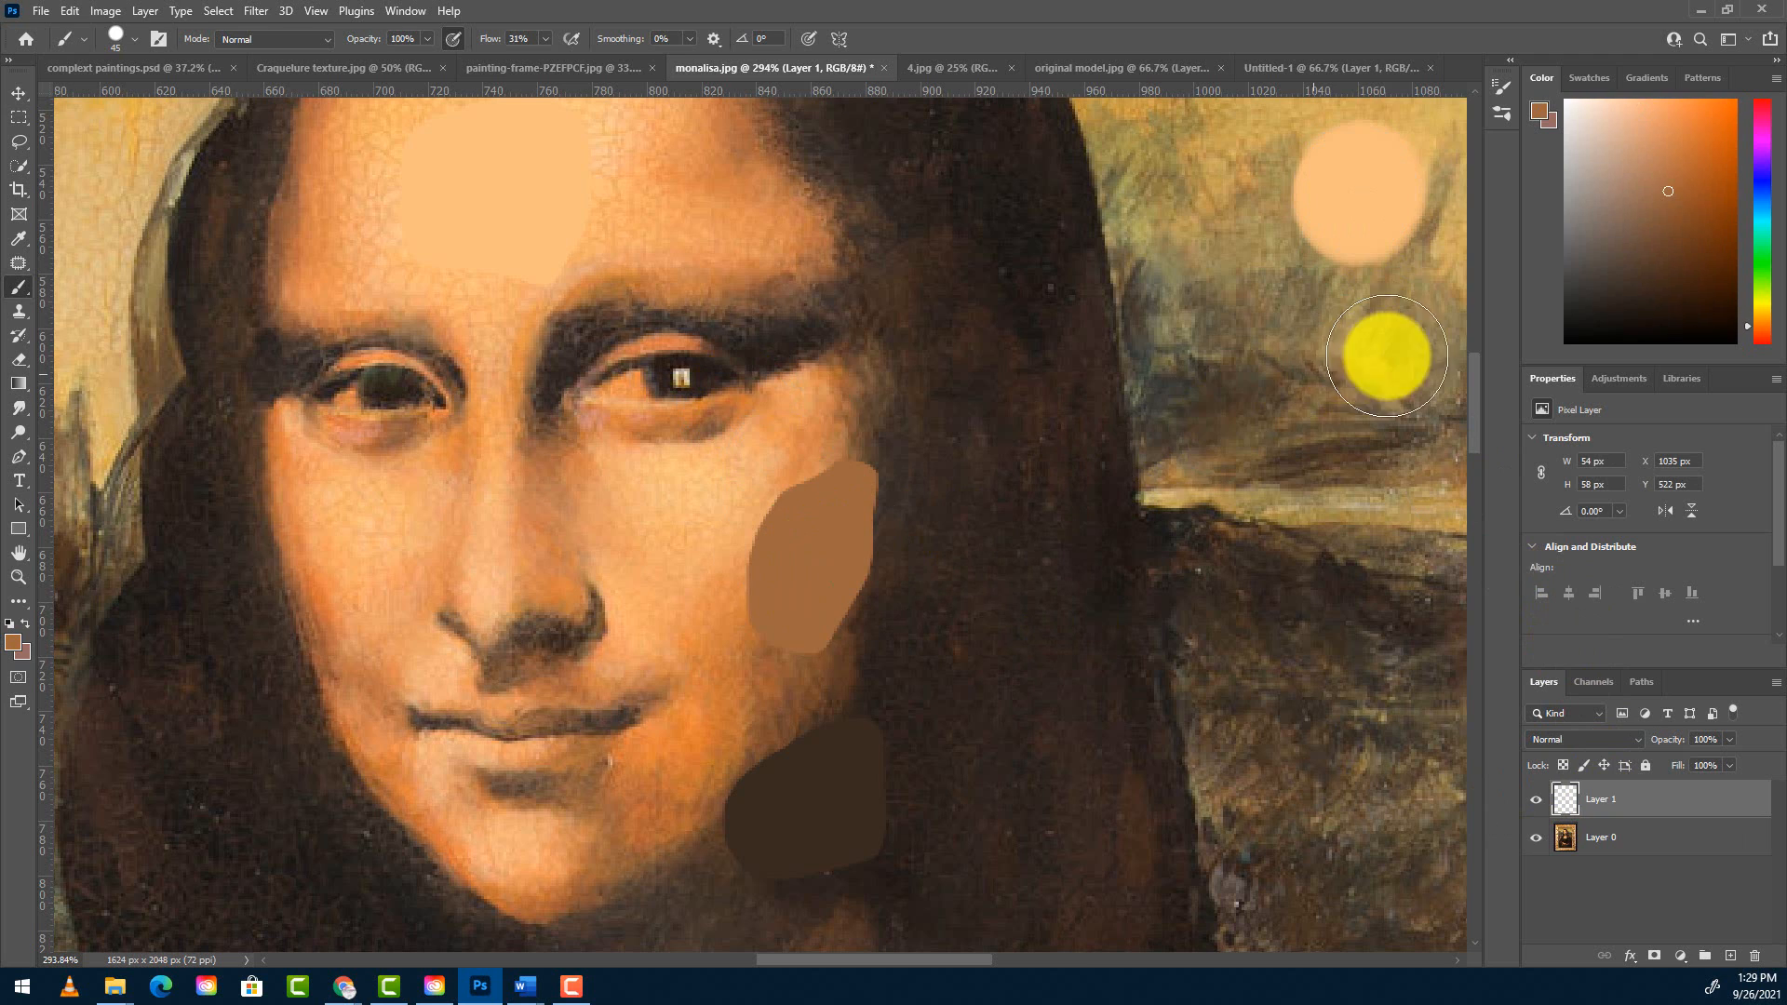
pyautogui.moveTo(1354, 368)
pyautogui.mouseDown()
pyautogui.moveTo(1324, 408)
pyautogui.moveTo(1359, 419)
pyautogui.moveTo(1341, 381)
pyautogui.mouseUp()
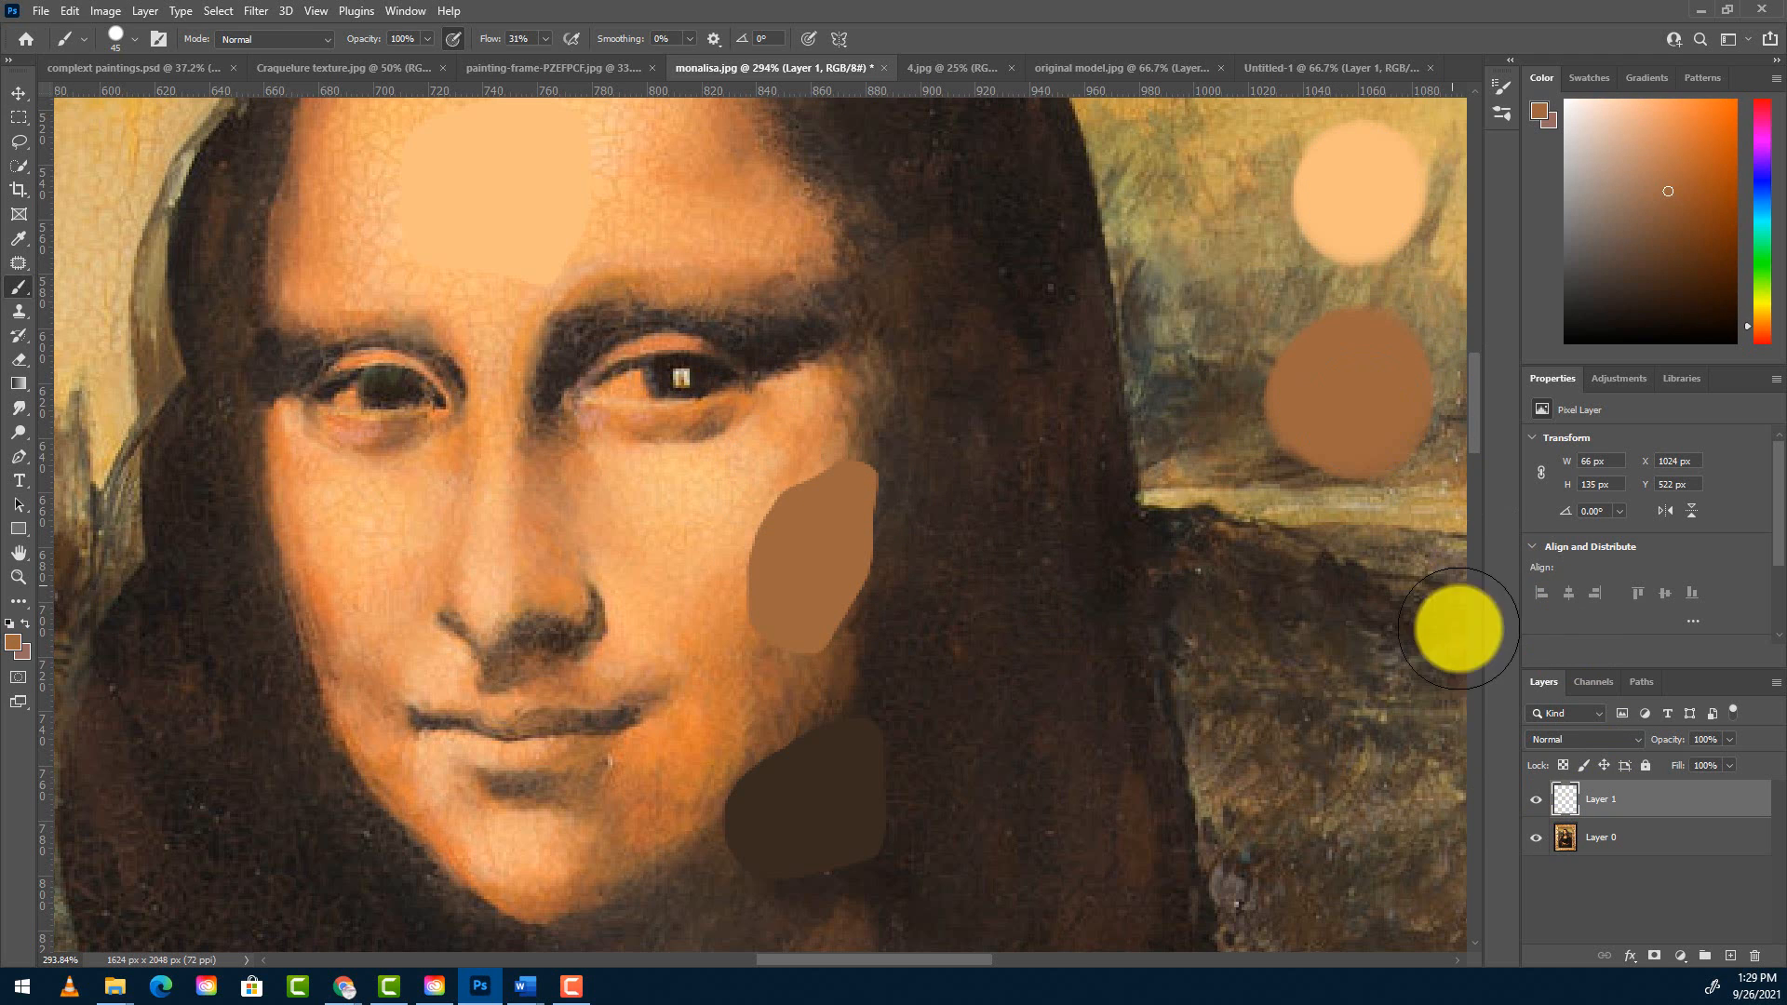
pyautogui.keyDown('alt'); pyautogui.click(843, 797); pyautogui.keyUp('alt')
pyautogui.moveTo(1340, 616)
pyautogui.mouseDown()
pyautogui.moveTo(1316, 626)
pyautogui.moveTo(1347, 617)
pyautogui.moveTo(1332, 622)
pyautogui.mouseUp()
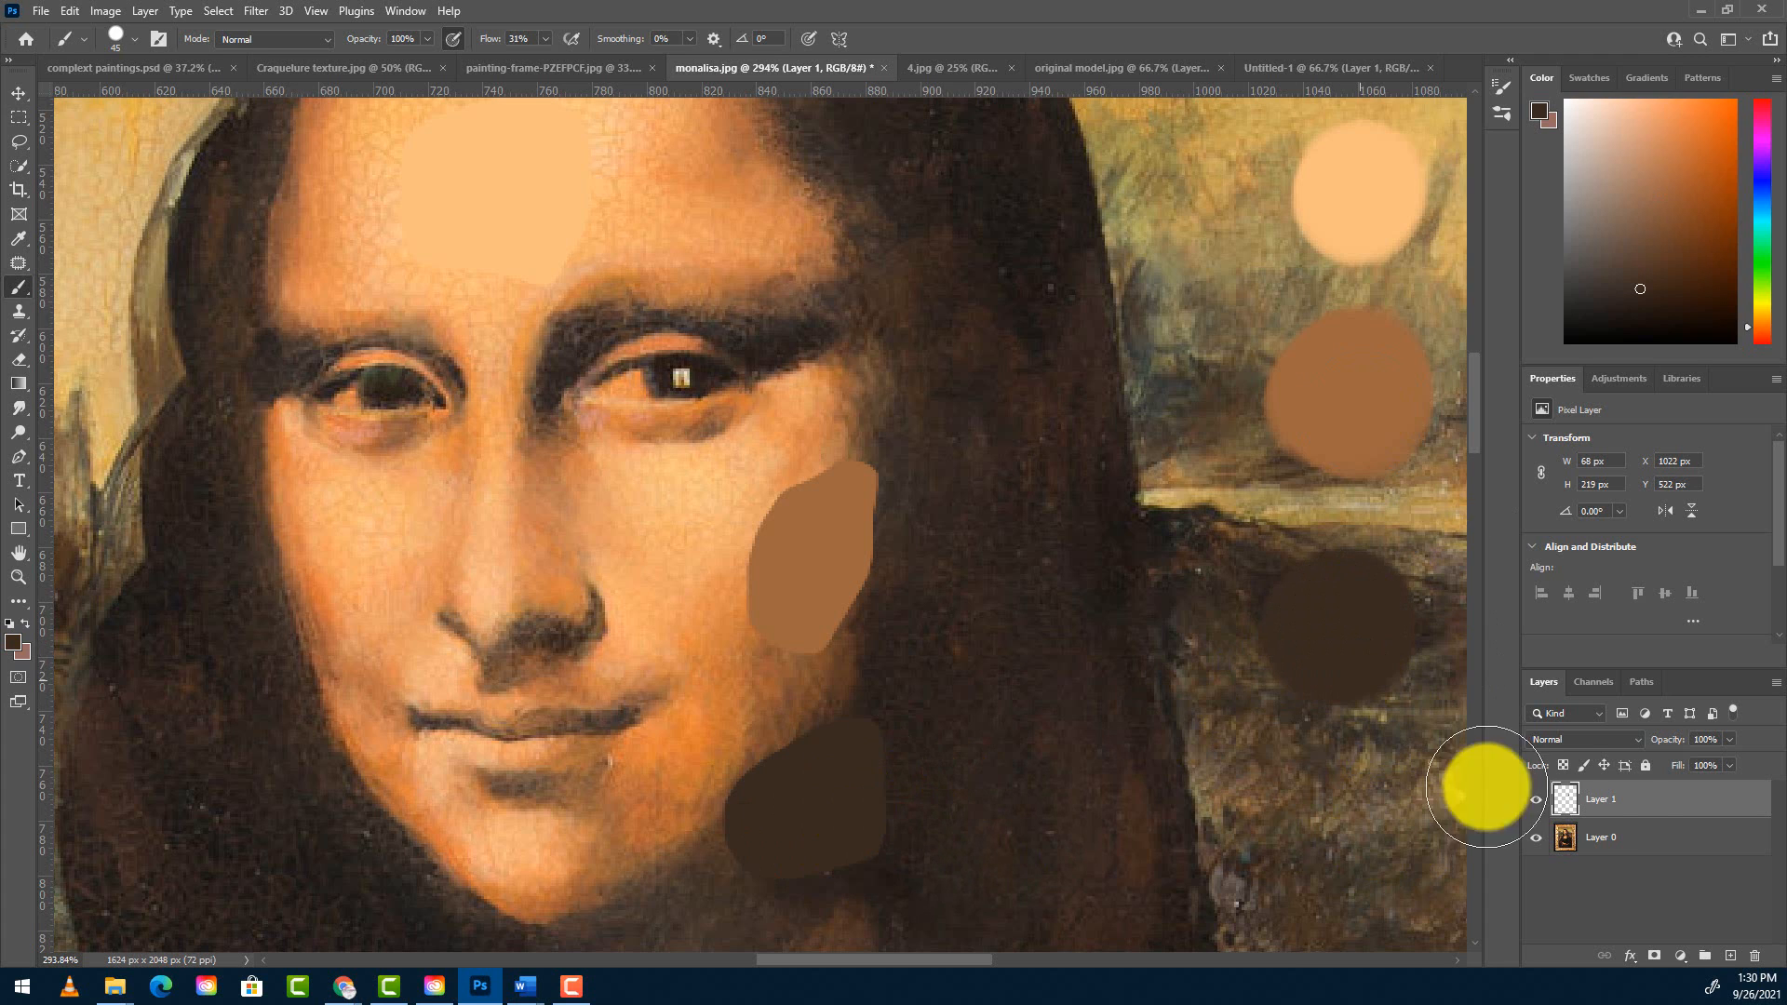
pyautogui.click(18, 92)
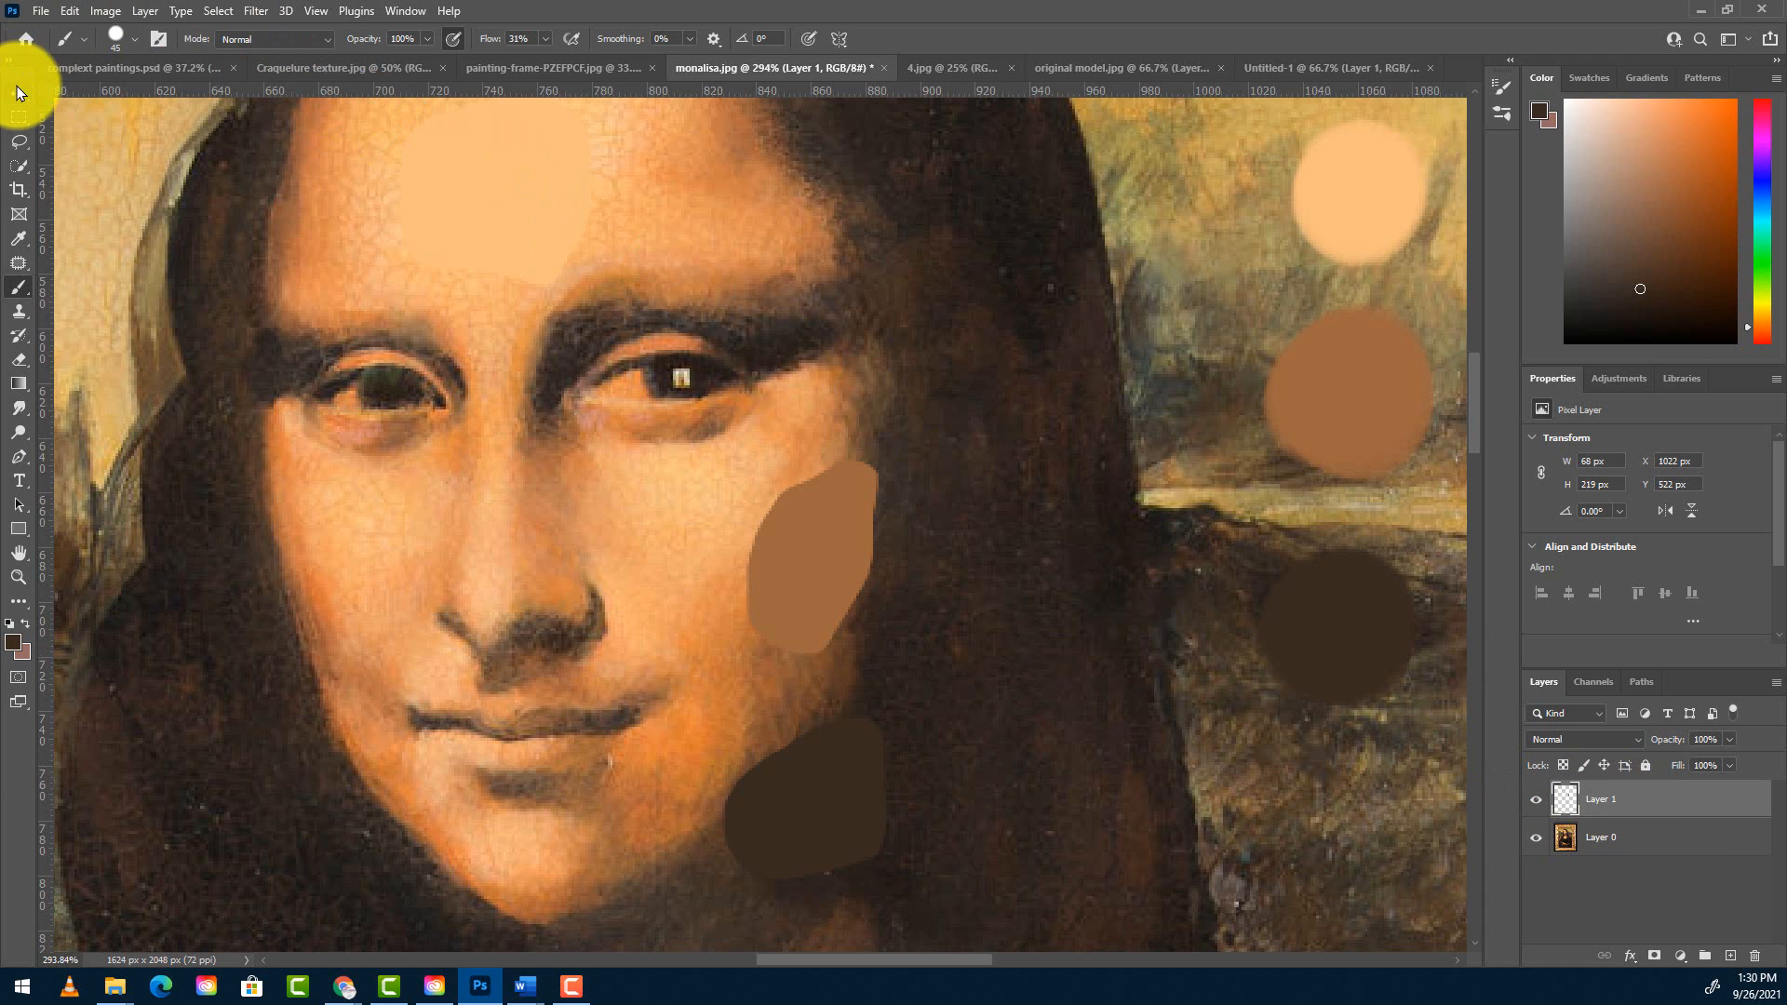
pyautogui.moveTo(1319, 221); pyautogui.dragTo(473, 296)
# - Add a Curves adjustment layer directly above the model's Layer 1 and make its curve active rather than its mask
pyautogui.click(1625, 846)
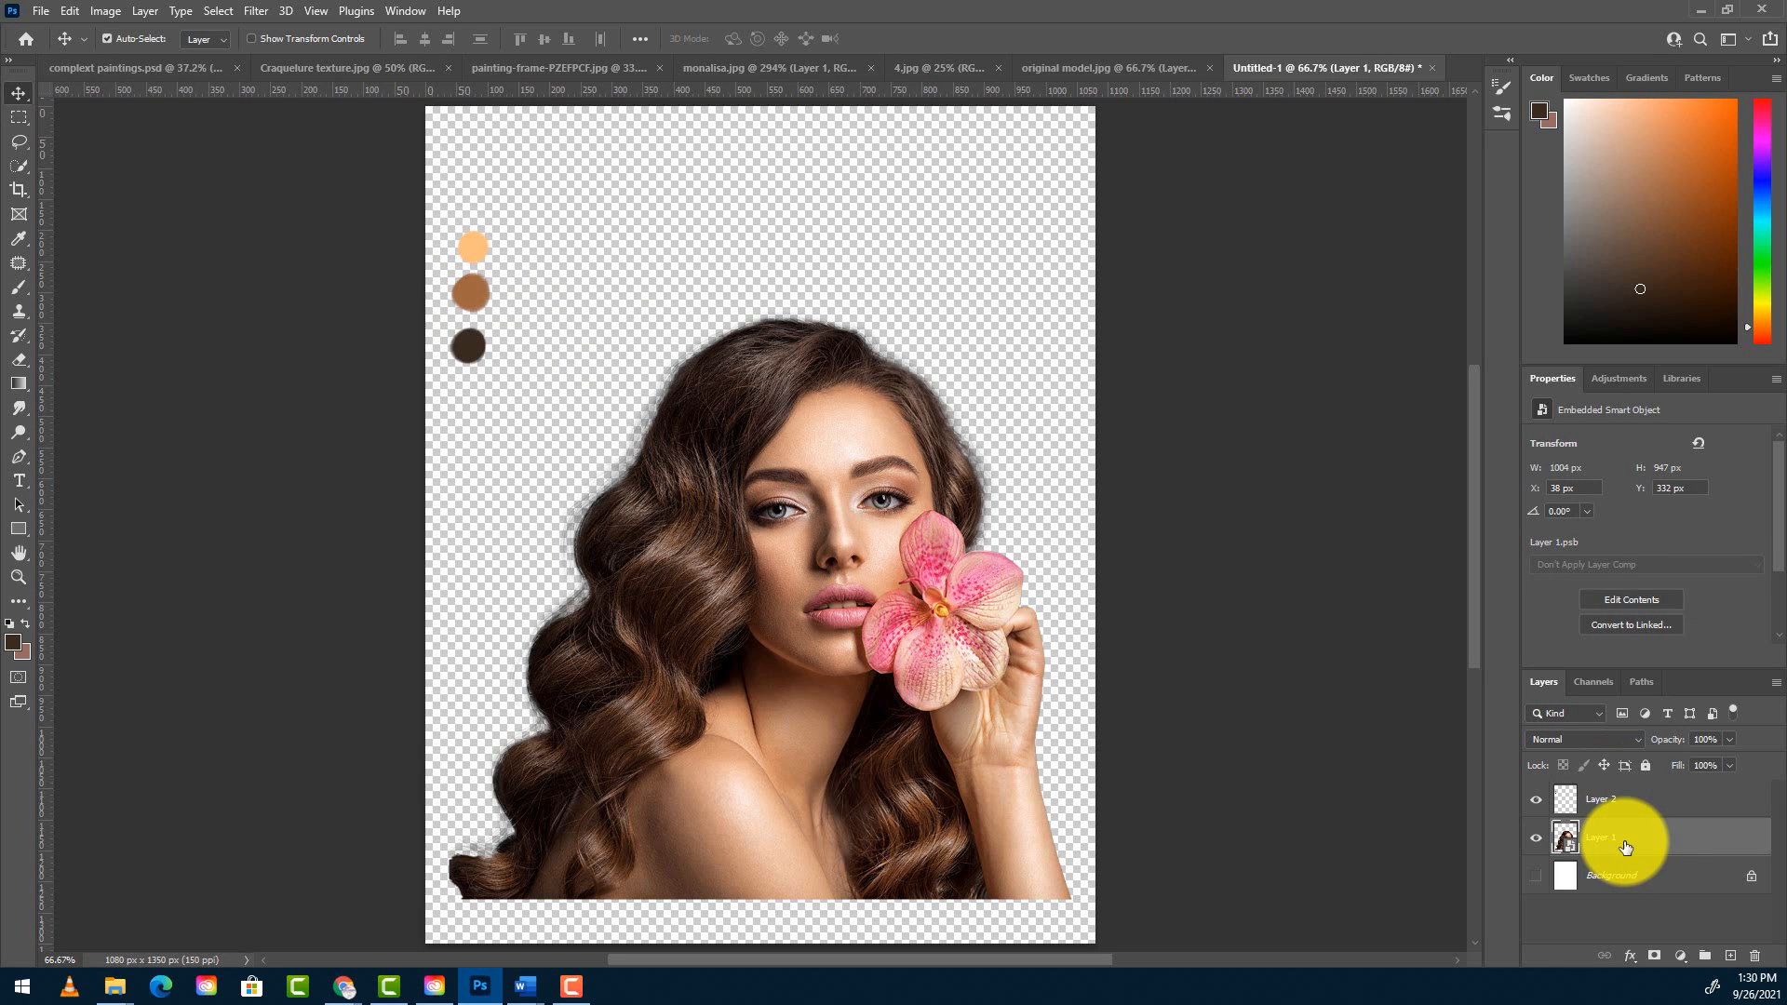
pyautogui.click(1680, 956)
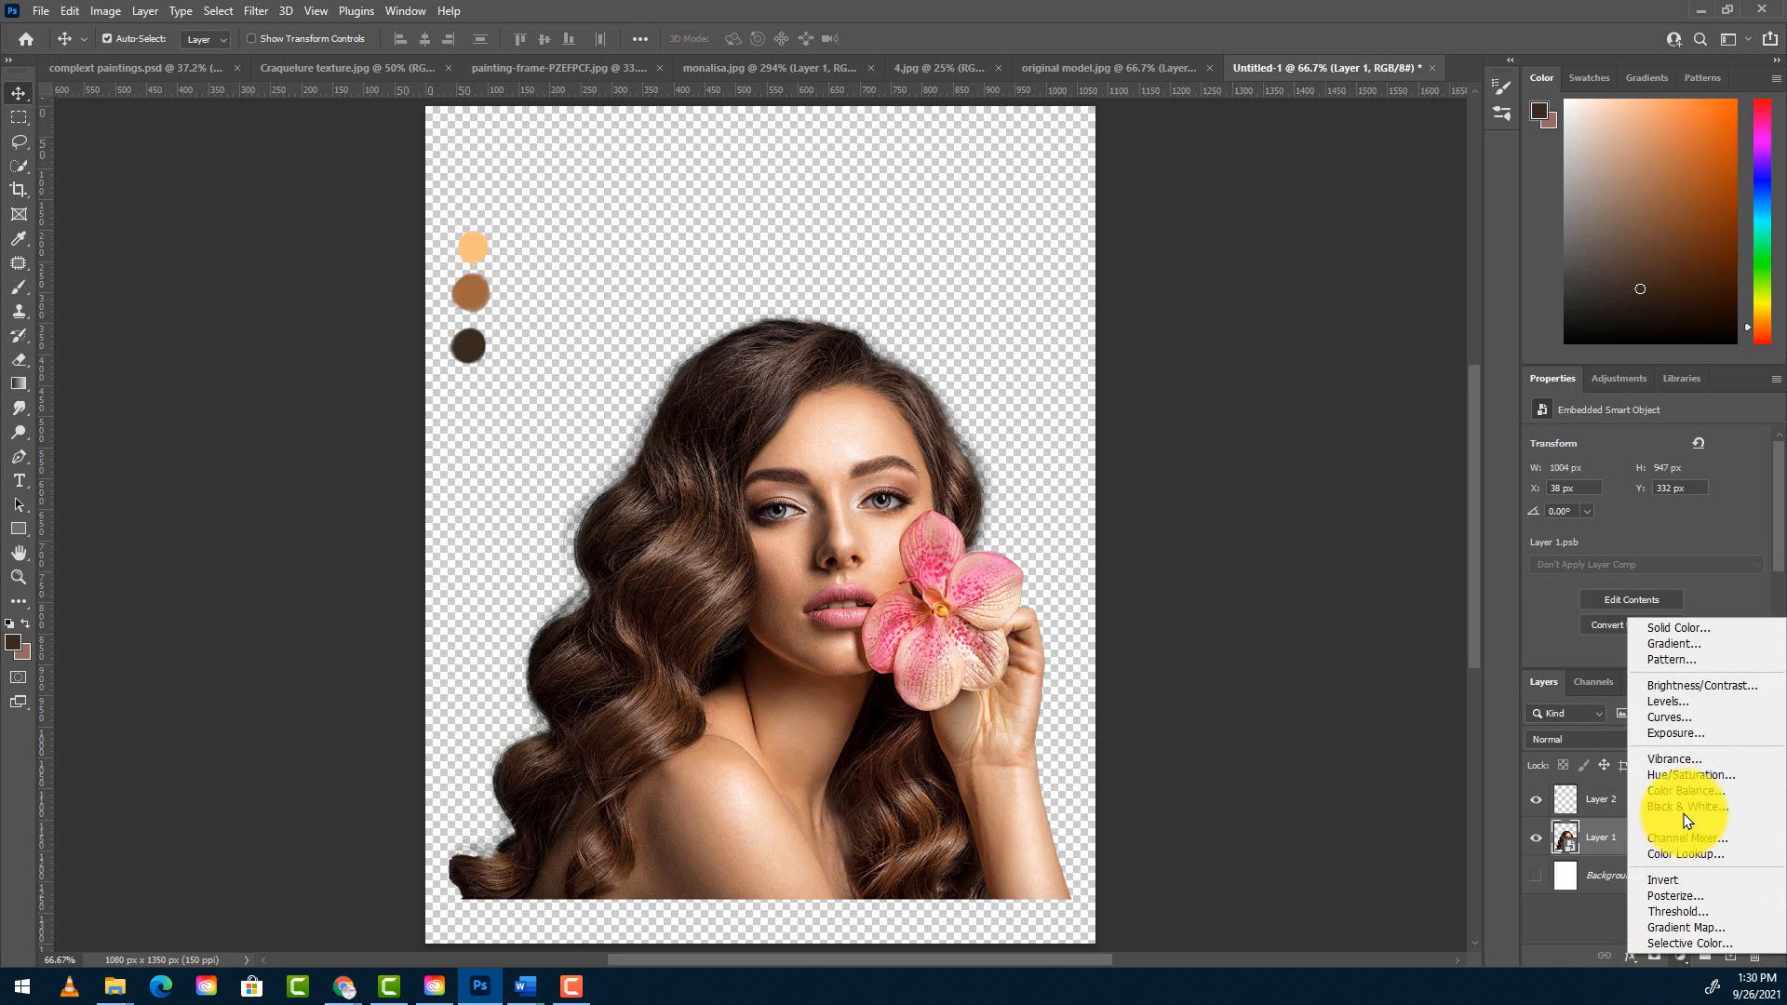
pyautogui.click(1682, 718)
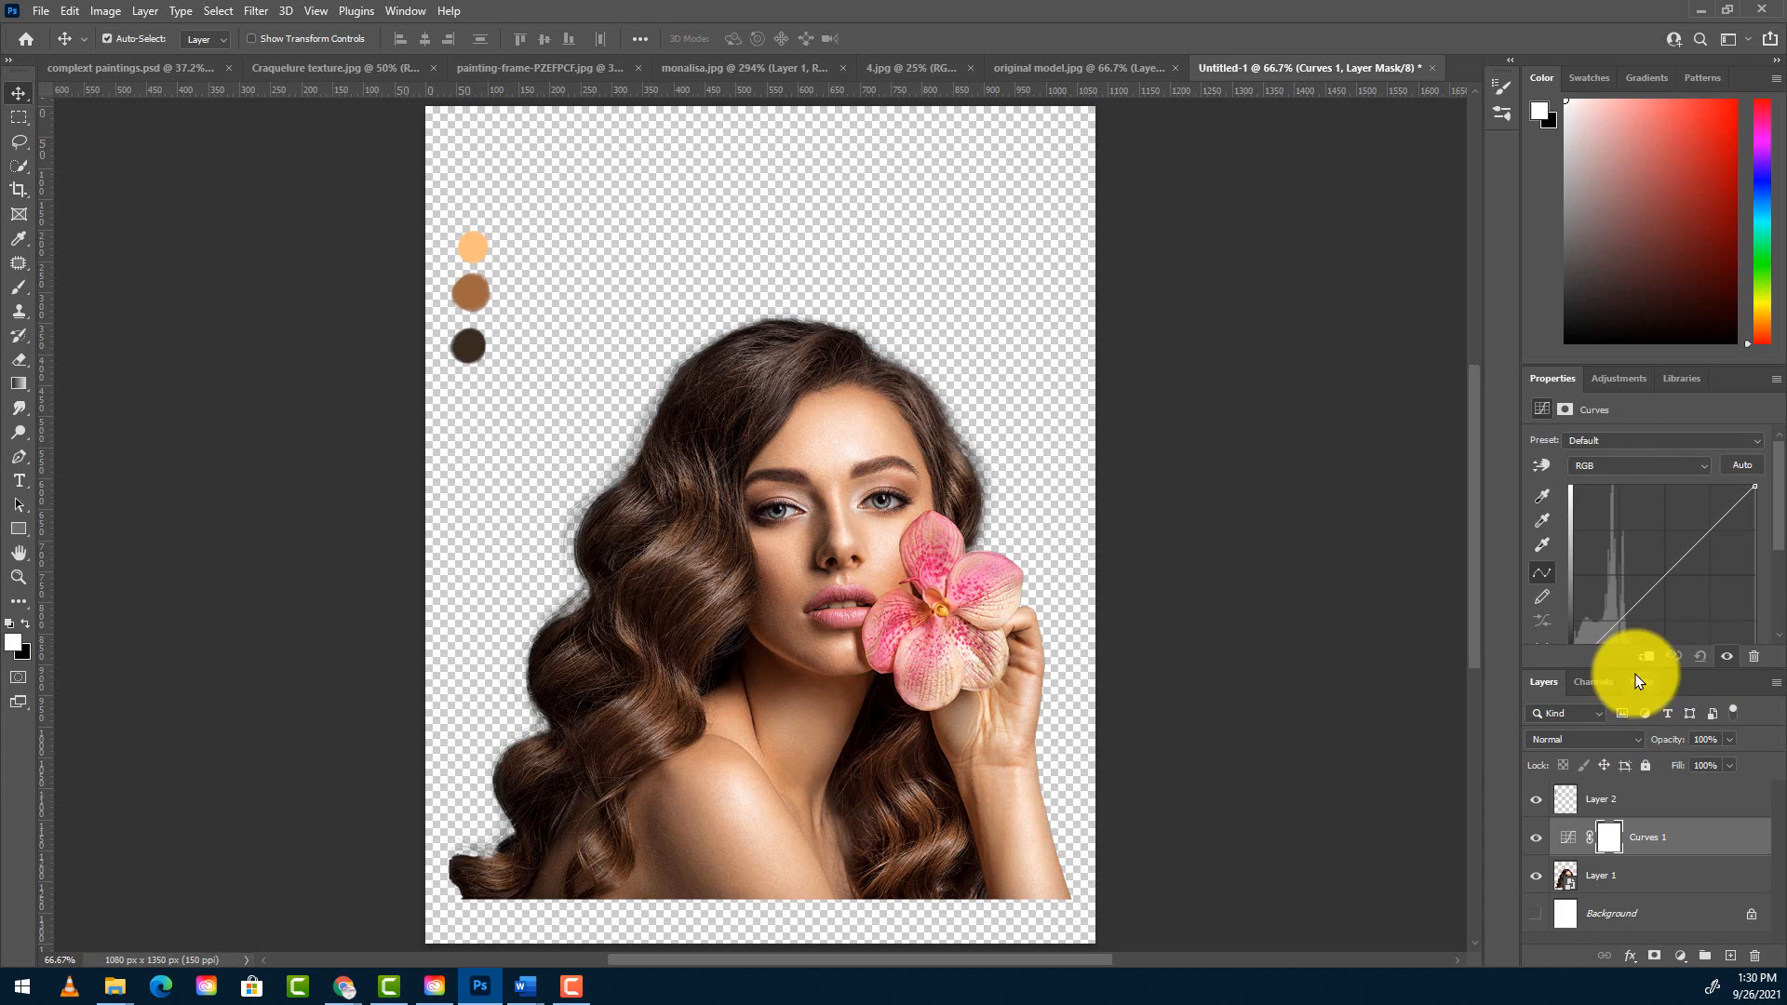
pyautogui.click(1569, 836)
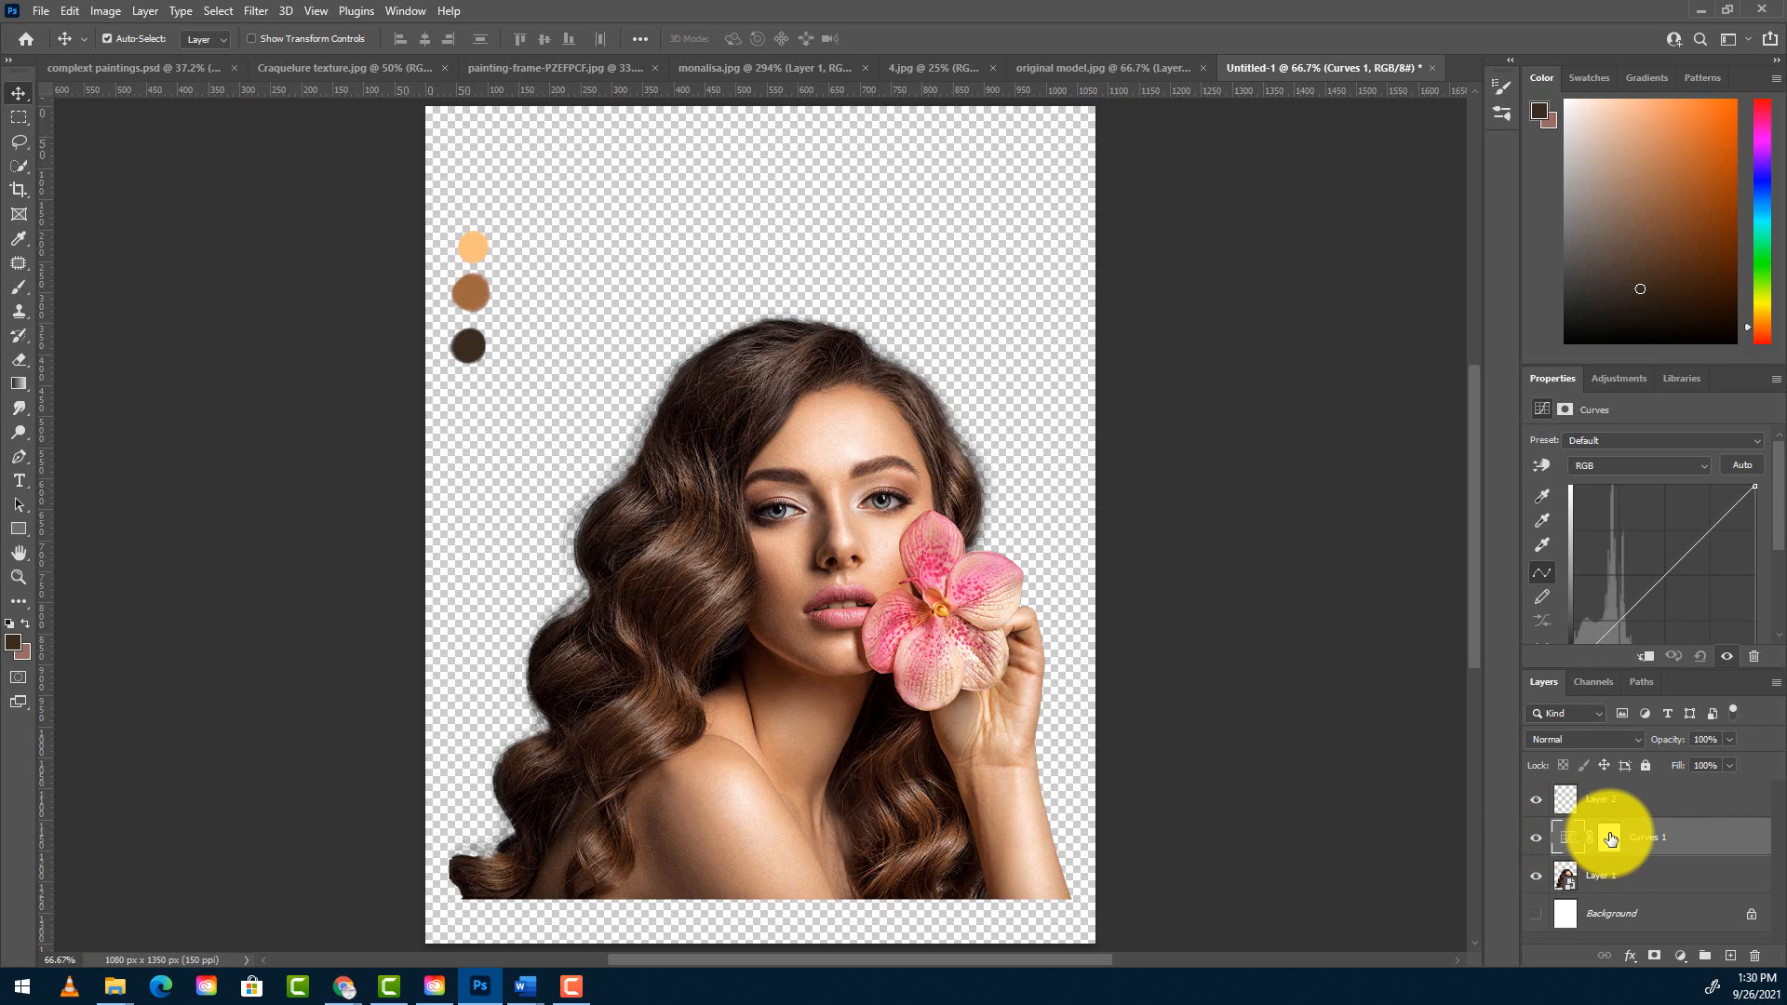
pyautogui.click(1603, 834)
pyautogui.click(1569, 837)
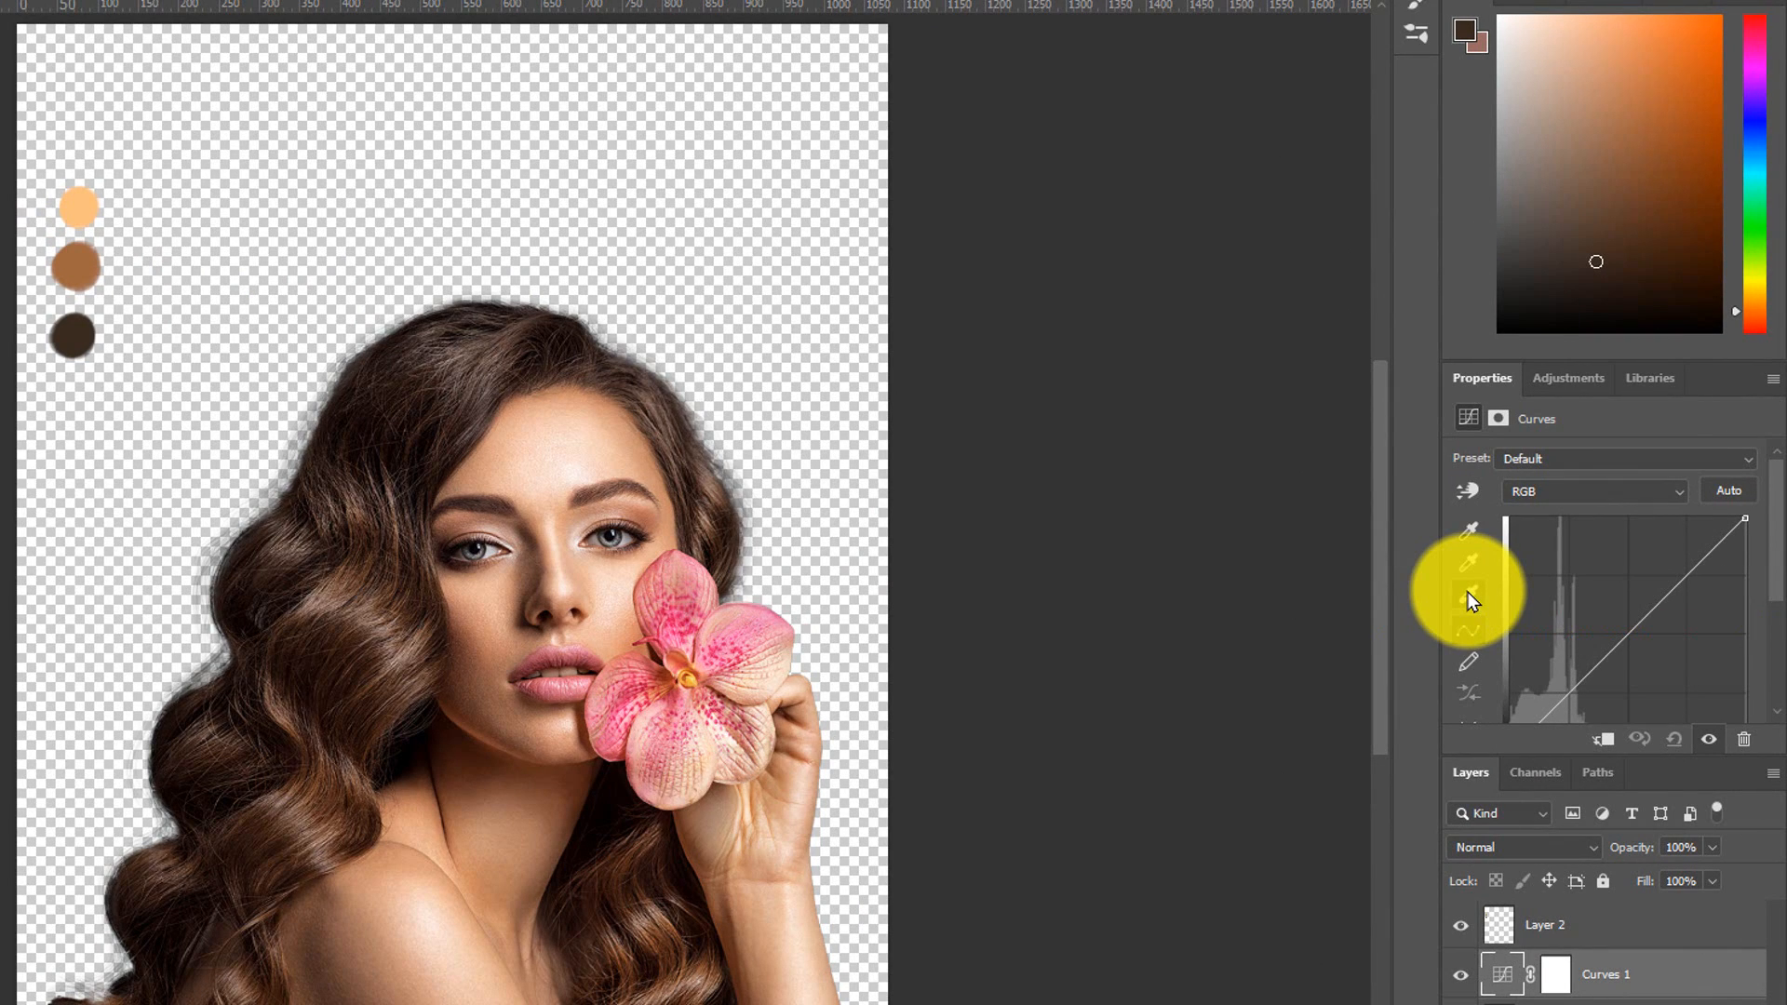
# - Set the Curves white point target to the light swatch without saving it as default, and apply it to the model's forehead highlight
pyautogui.doubleClick(1468, 594)
pyautogui.click(32, 98)
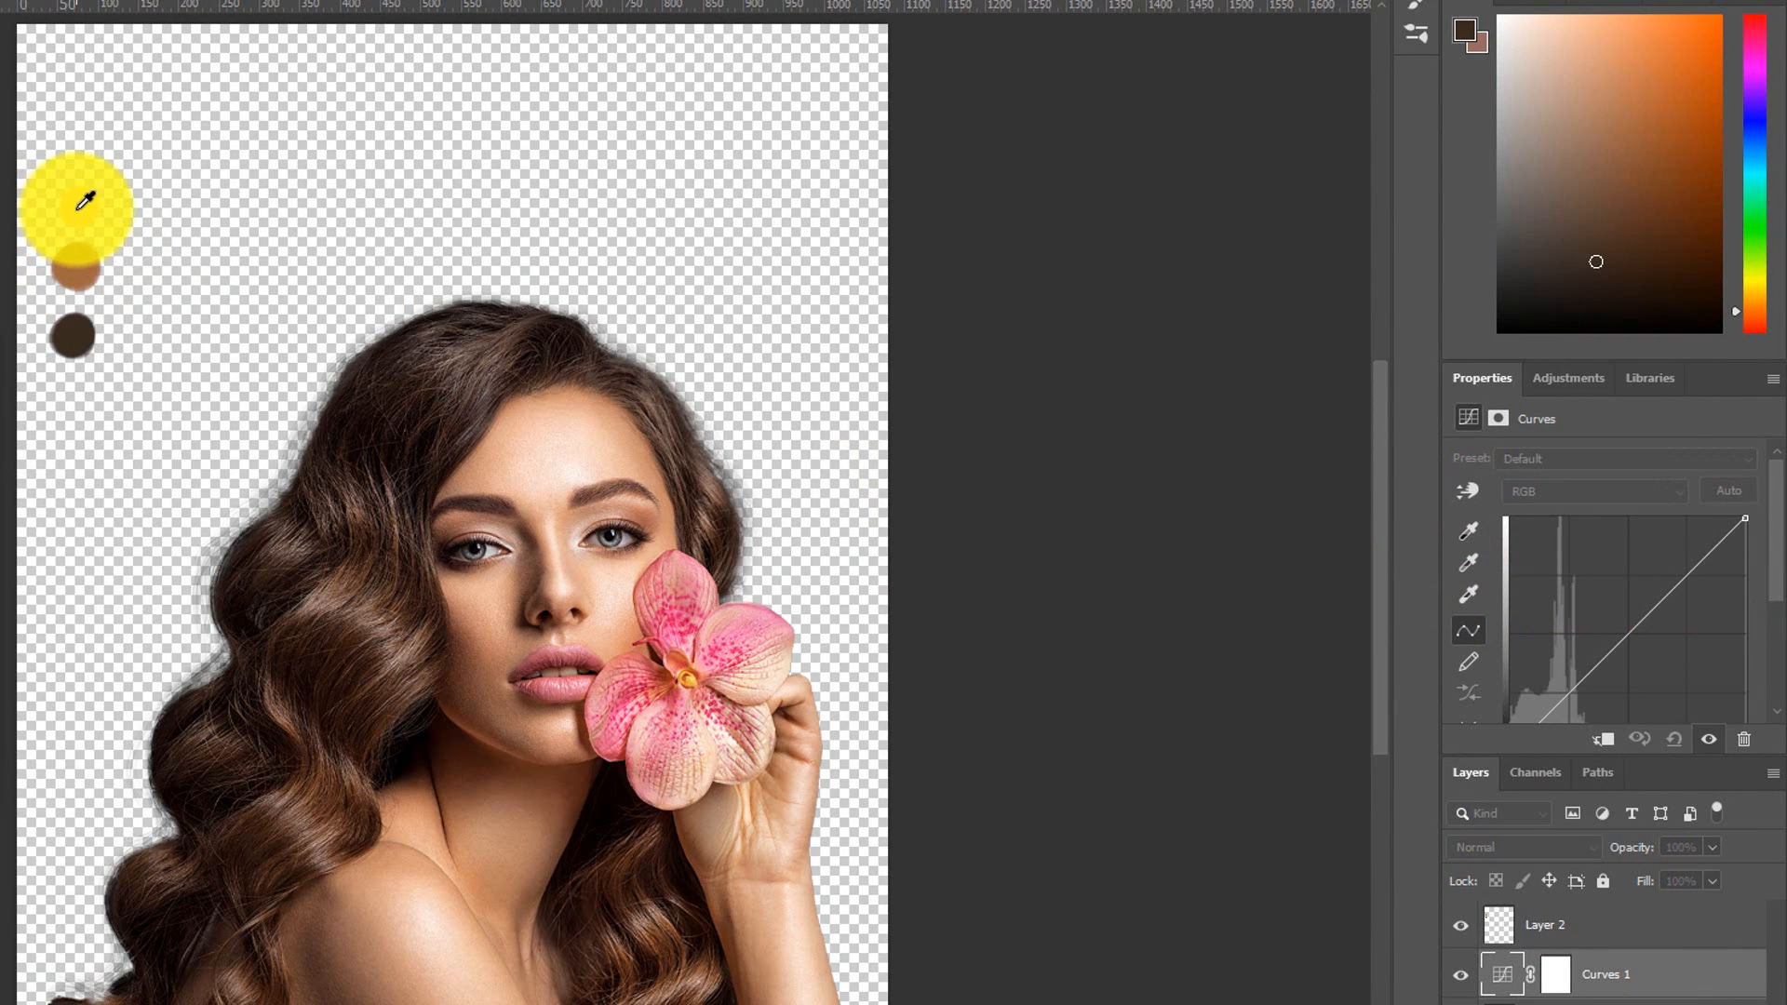
pyautogui.press('Return')
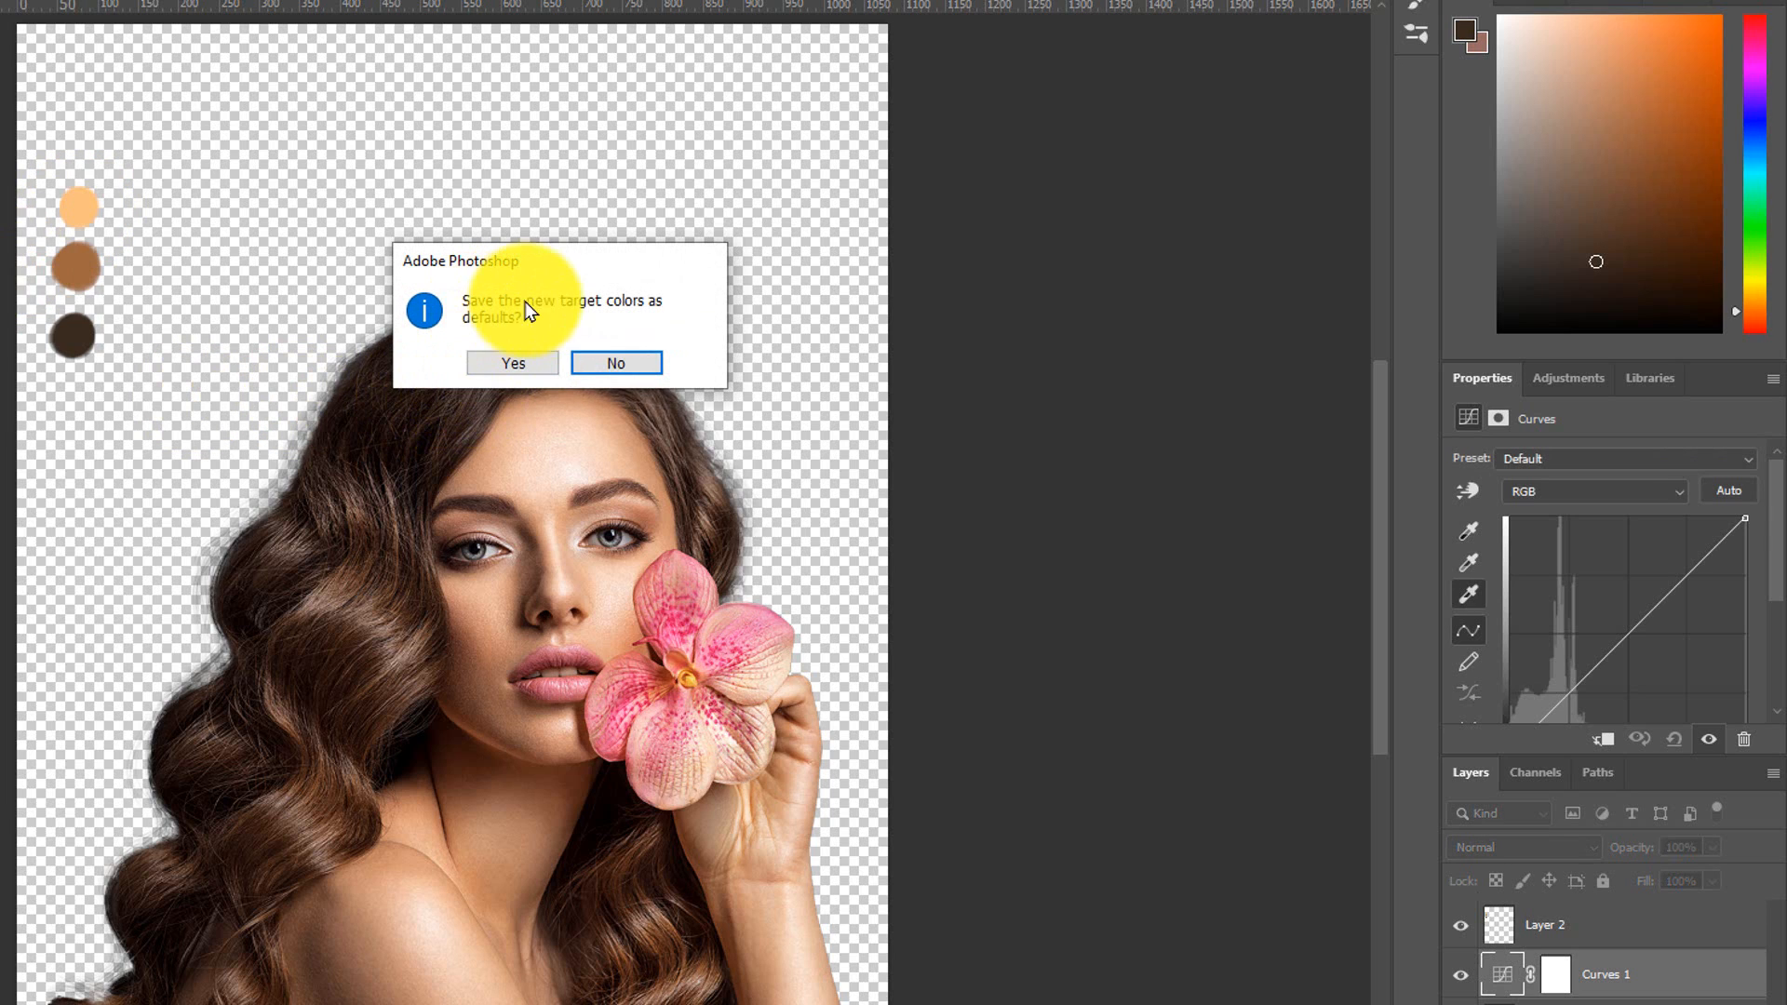
pyautogui.click(610, 364)
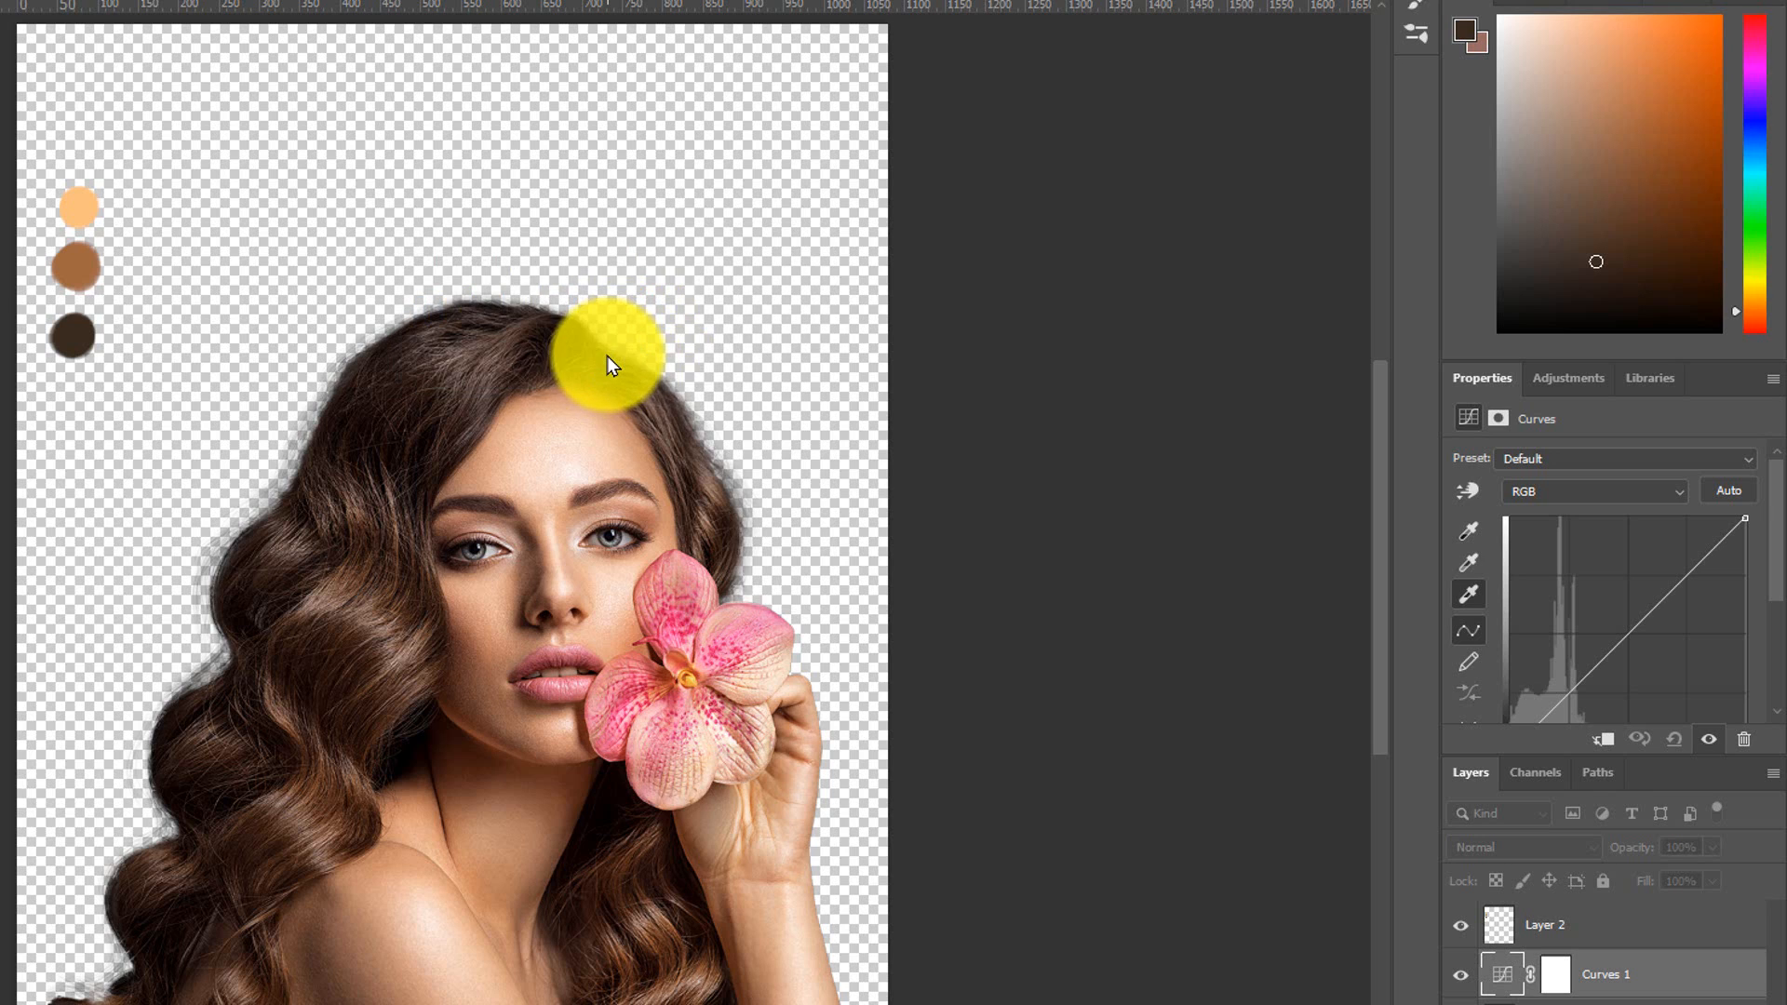
pyautogui.click(571, 465)
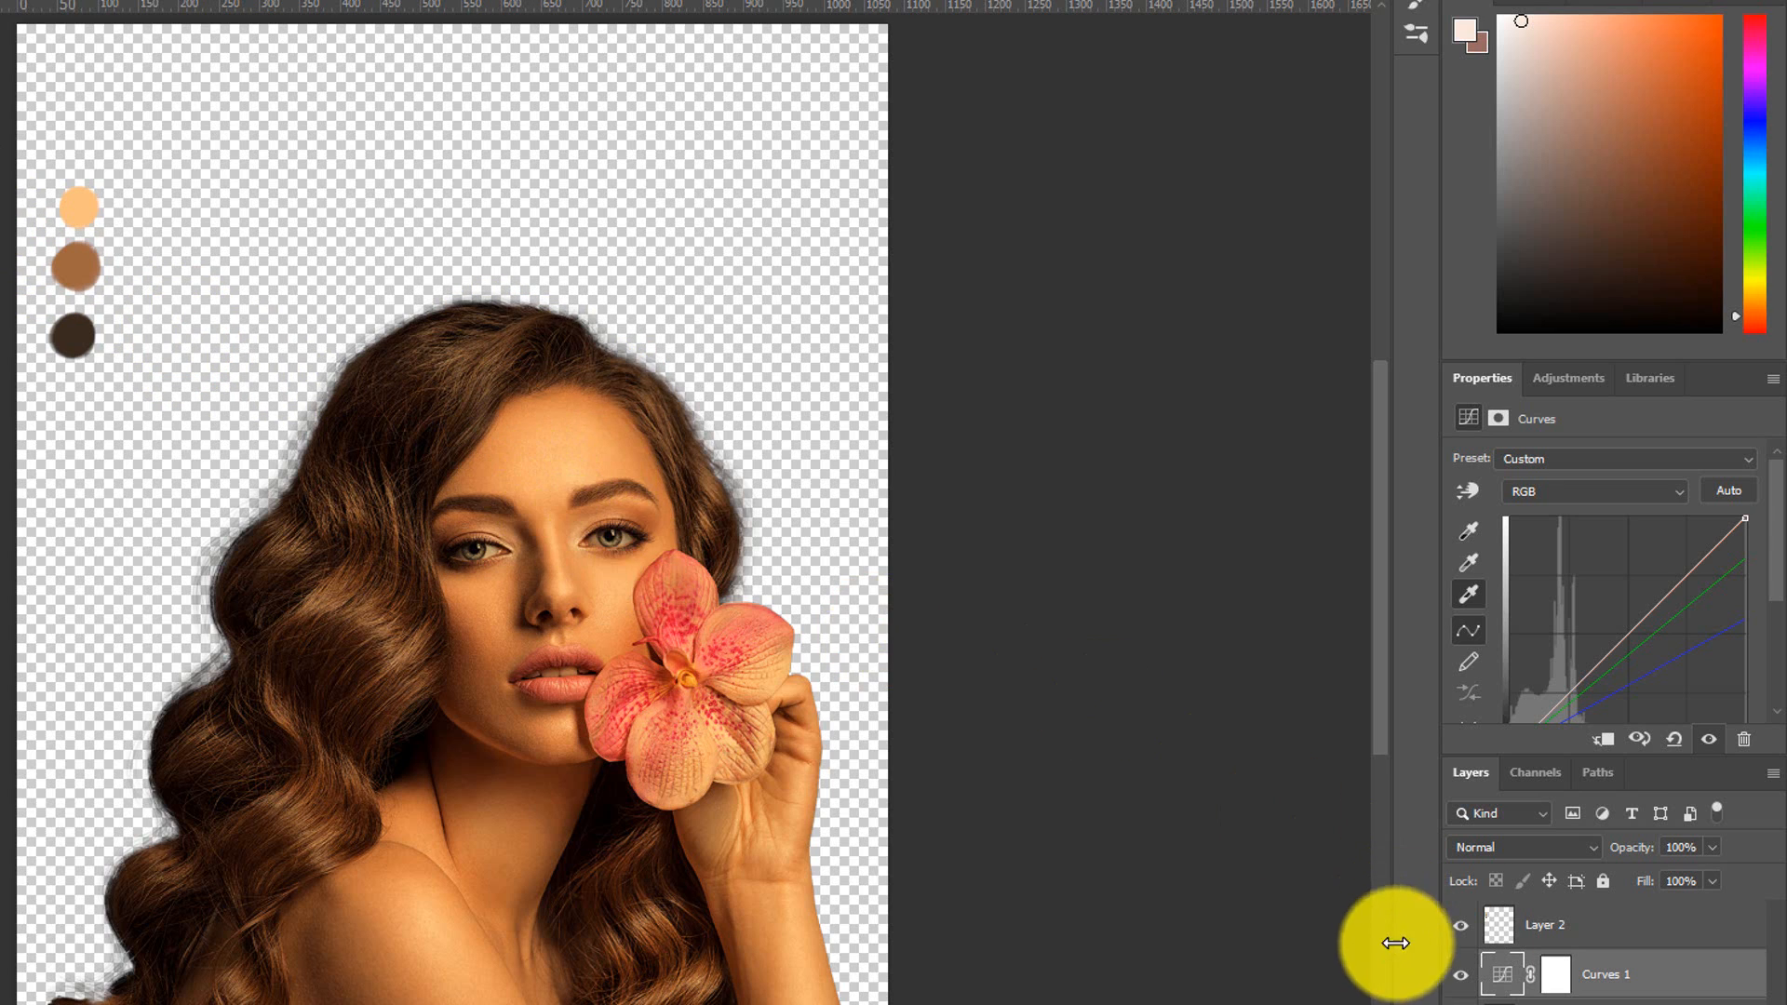
# - Set the Curves gray point target to the medium-brown swatch without saving defaults, and sample midtones on the model's cheeks, ending on the shaded cheek
pyautogui.click(1502, 979)
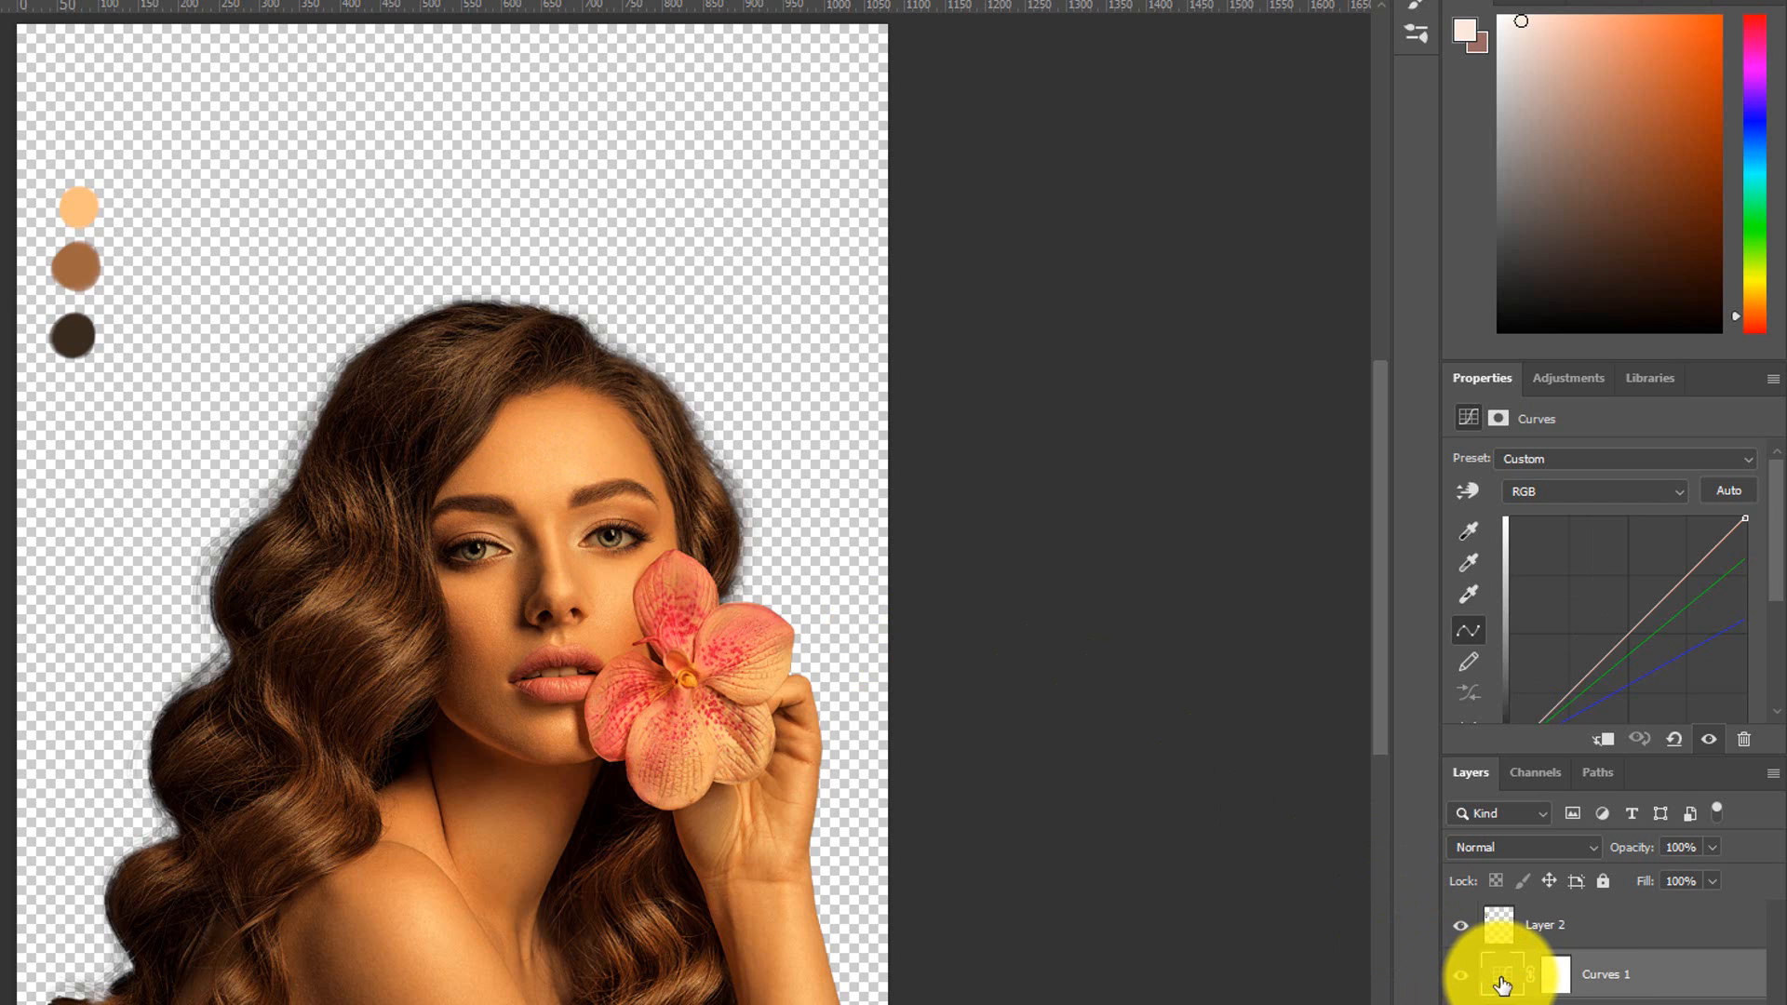
pyautogui.doubleClick(1468, 562)
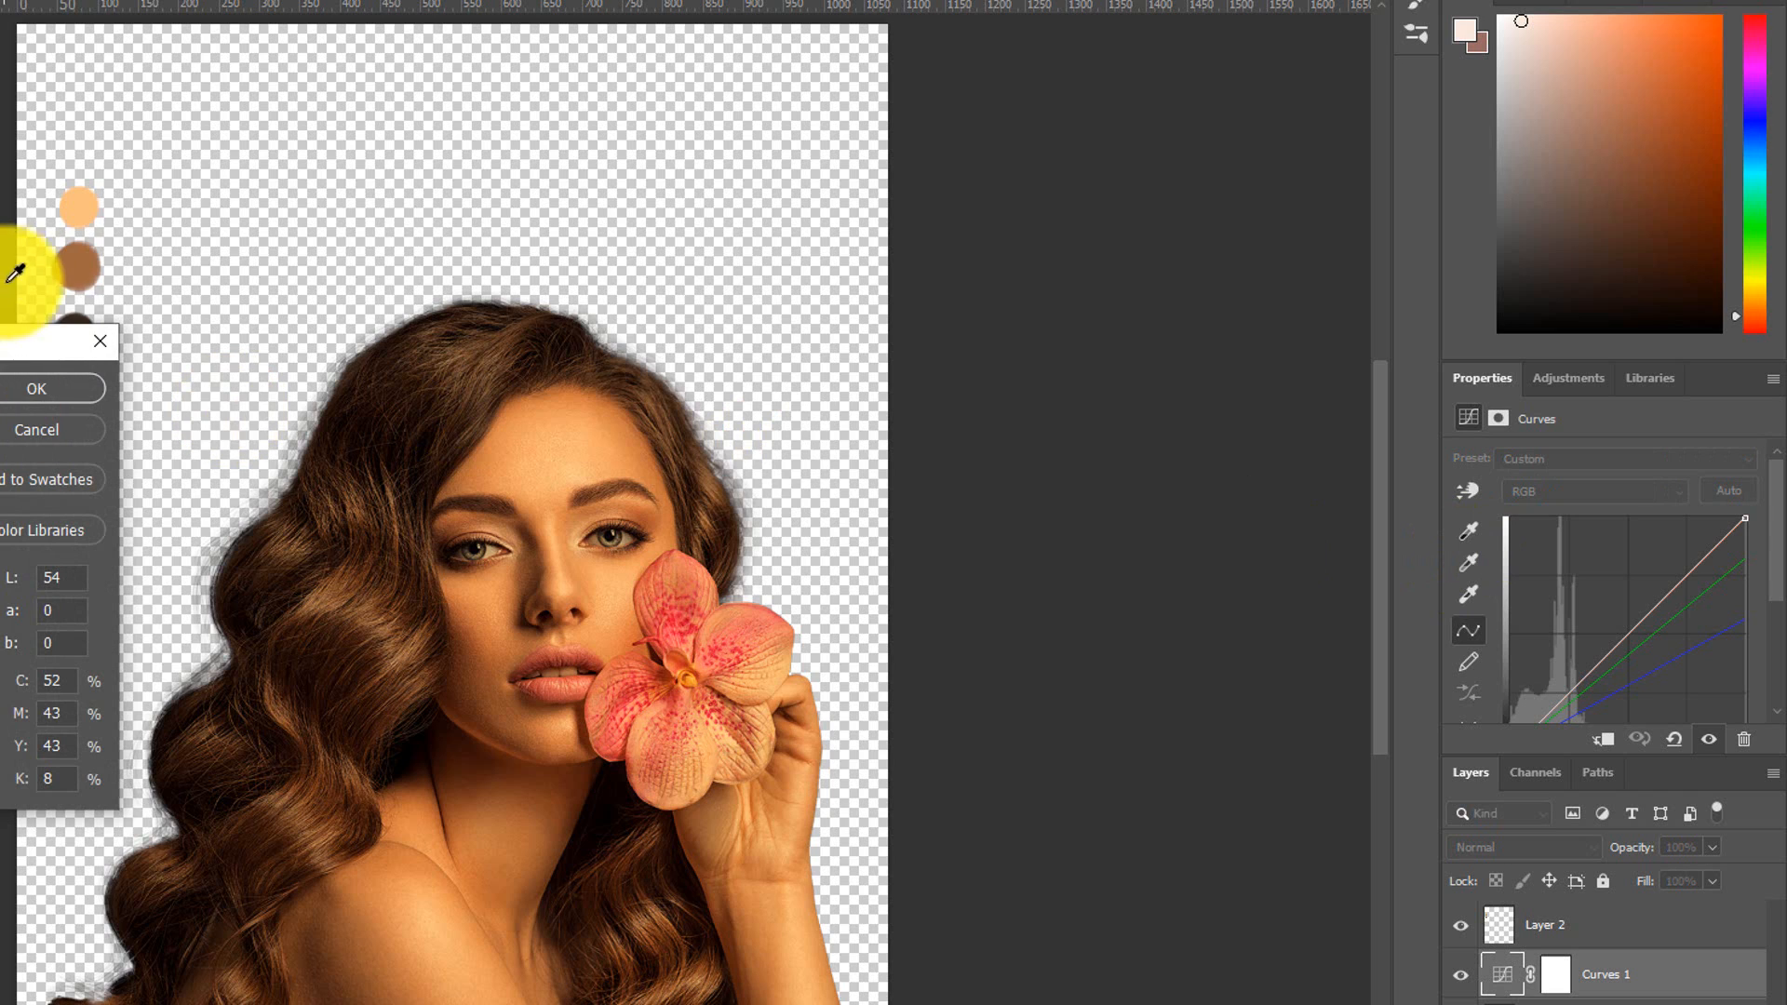
pyautogui.click(34, 385)
pyautogui.click(622, 363)
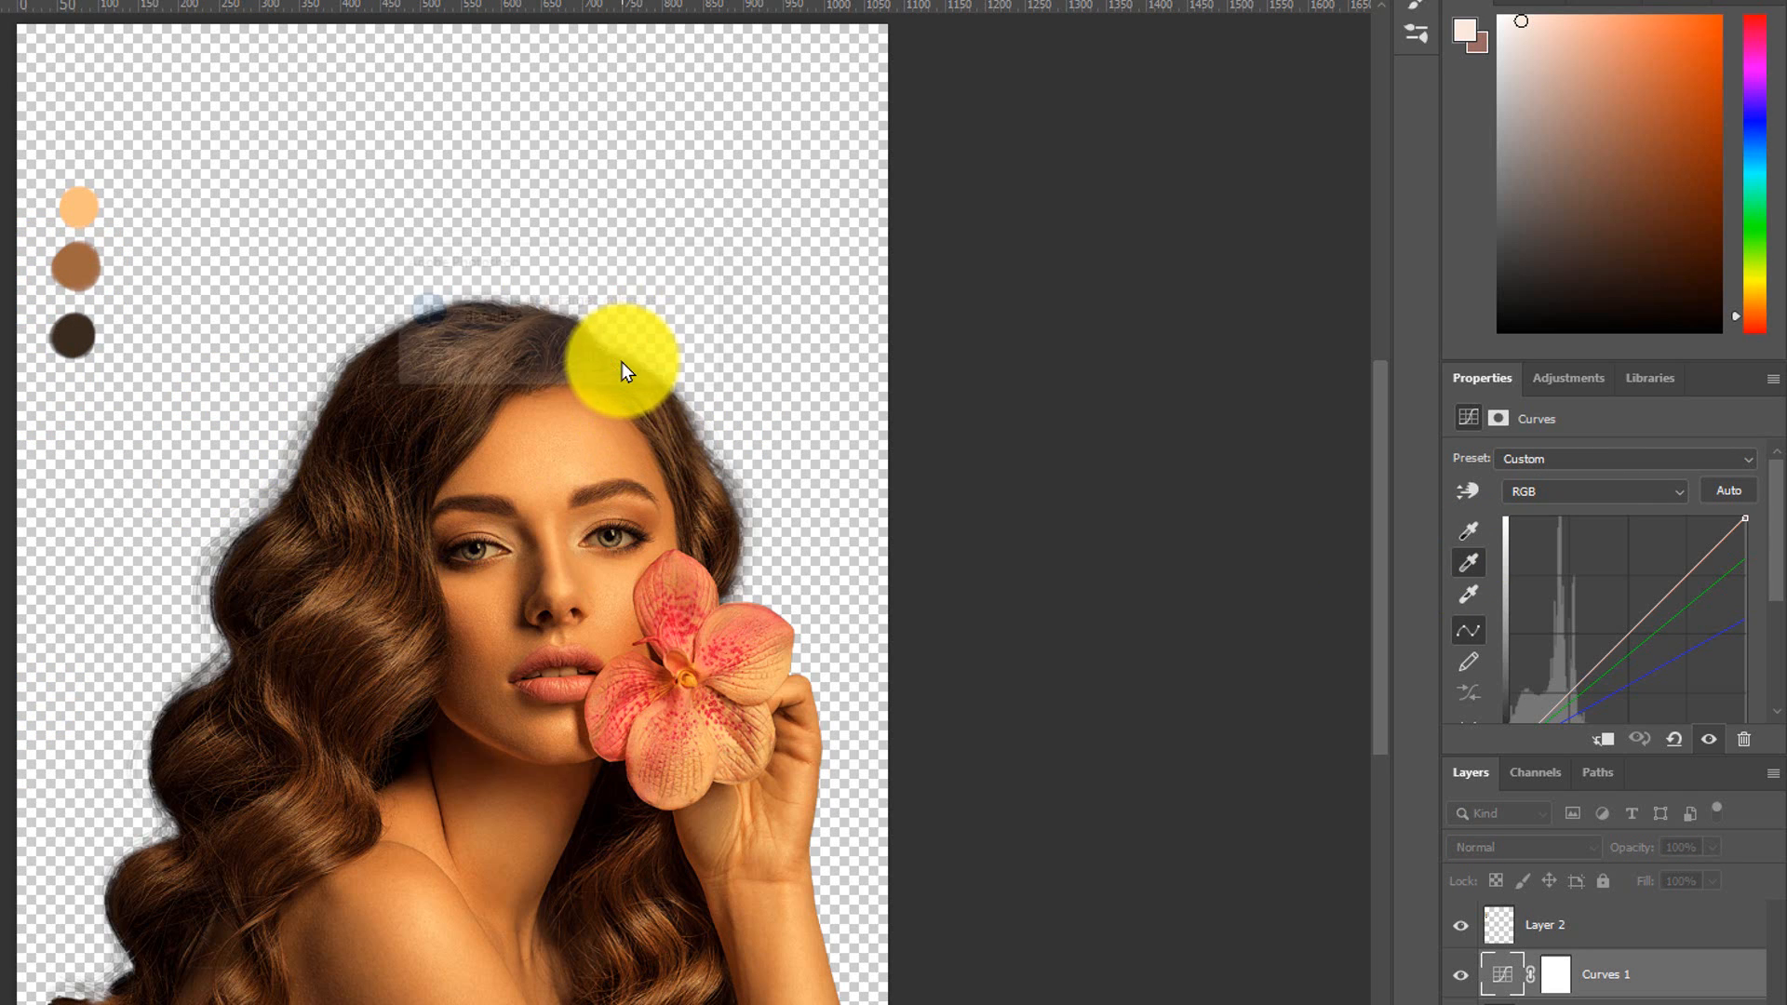
pyautogui.click(621, 620)
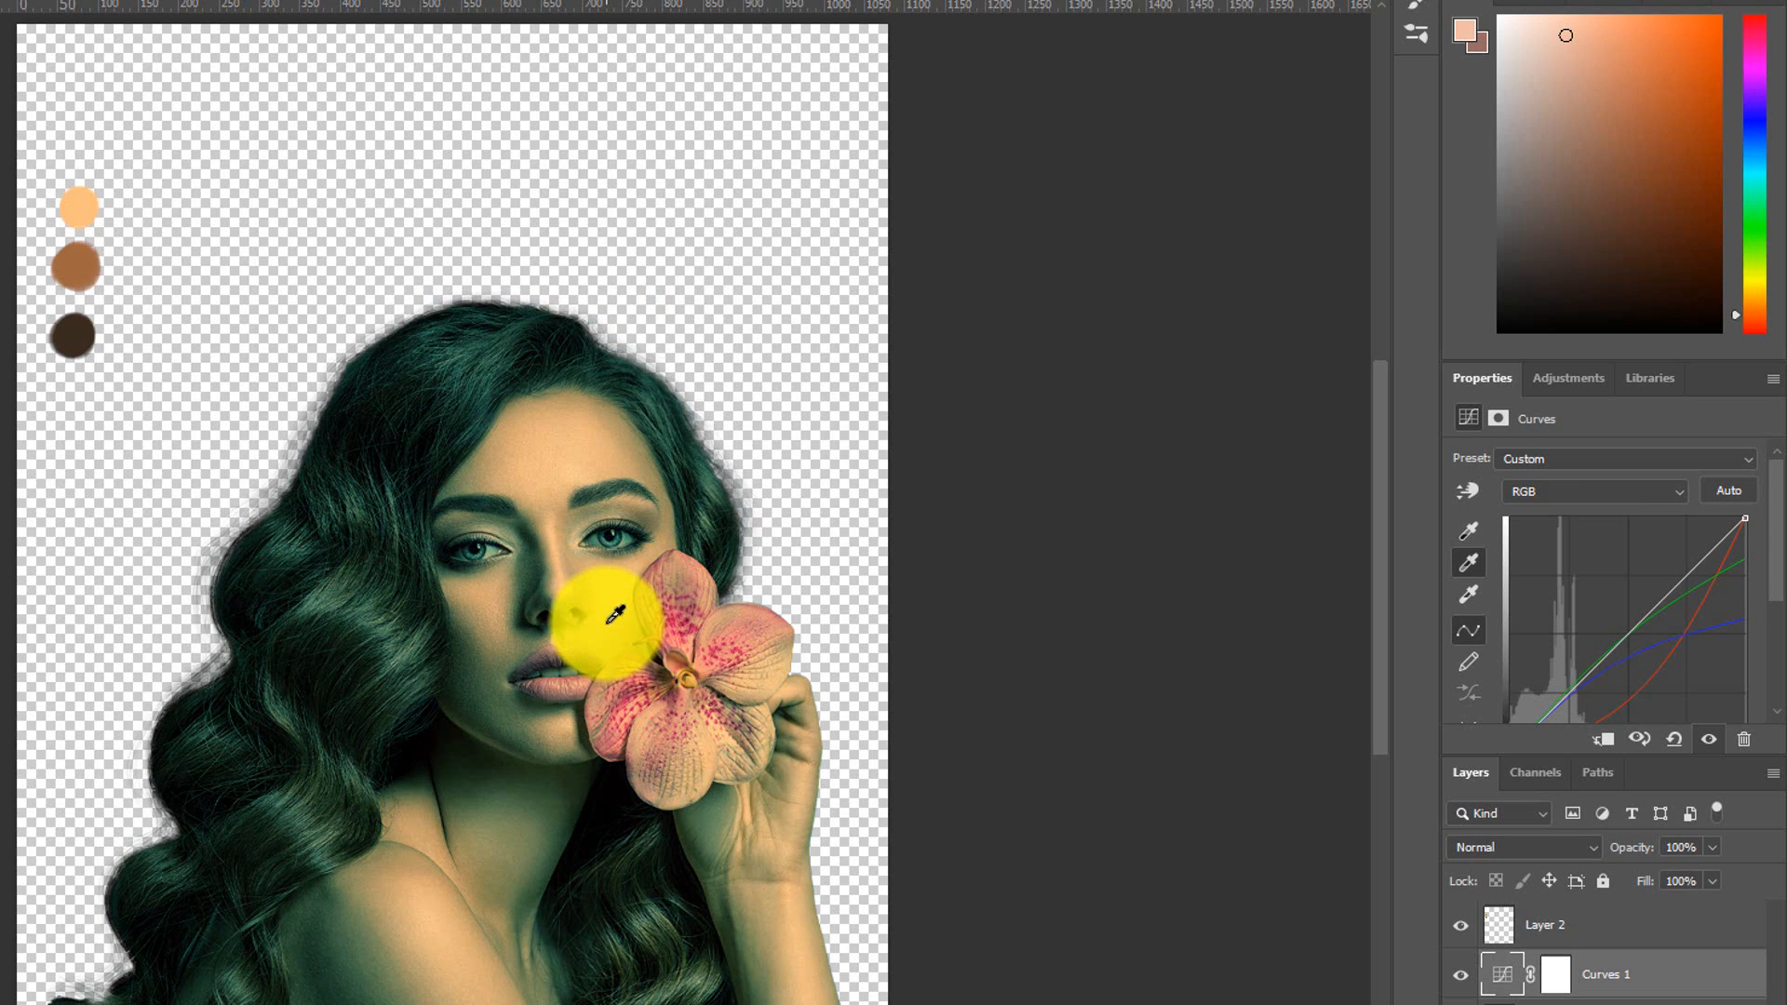
pyautogui.click(507, 618)
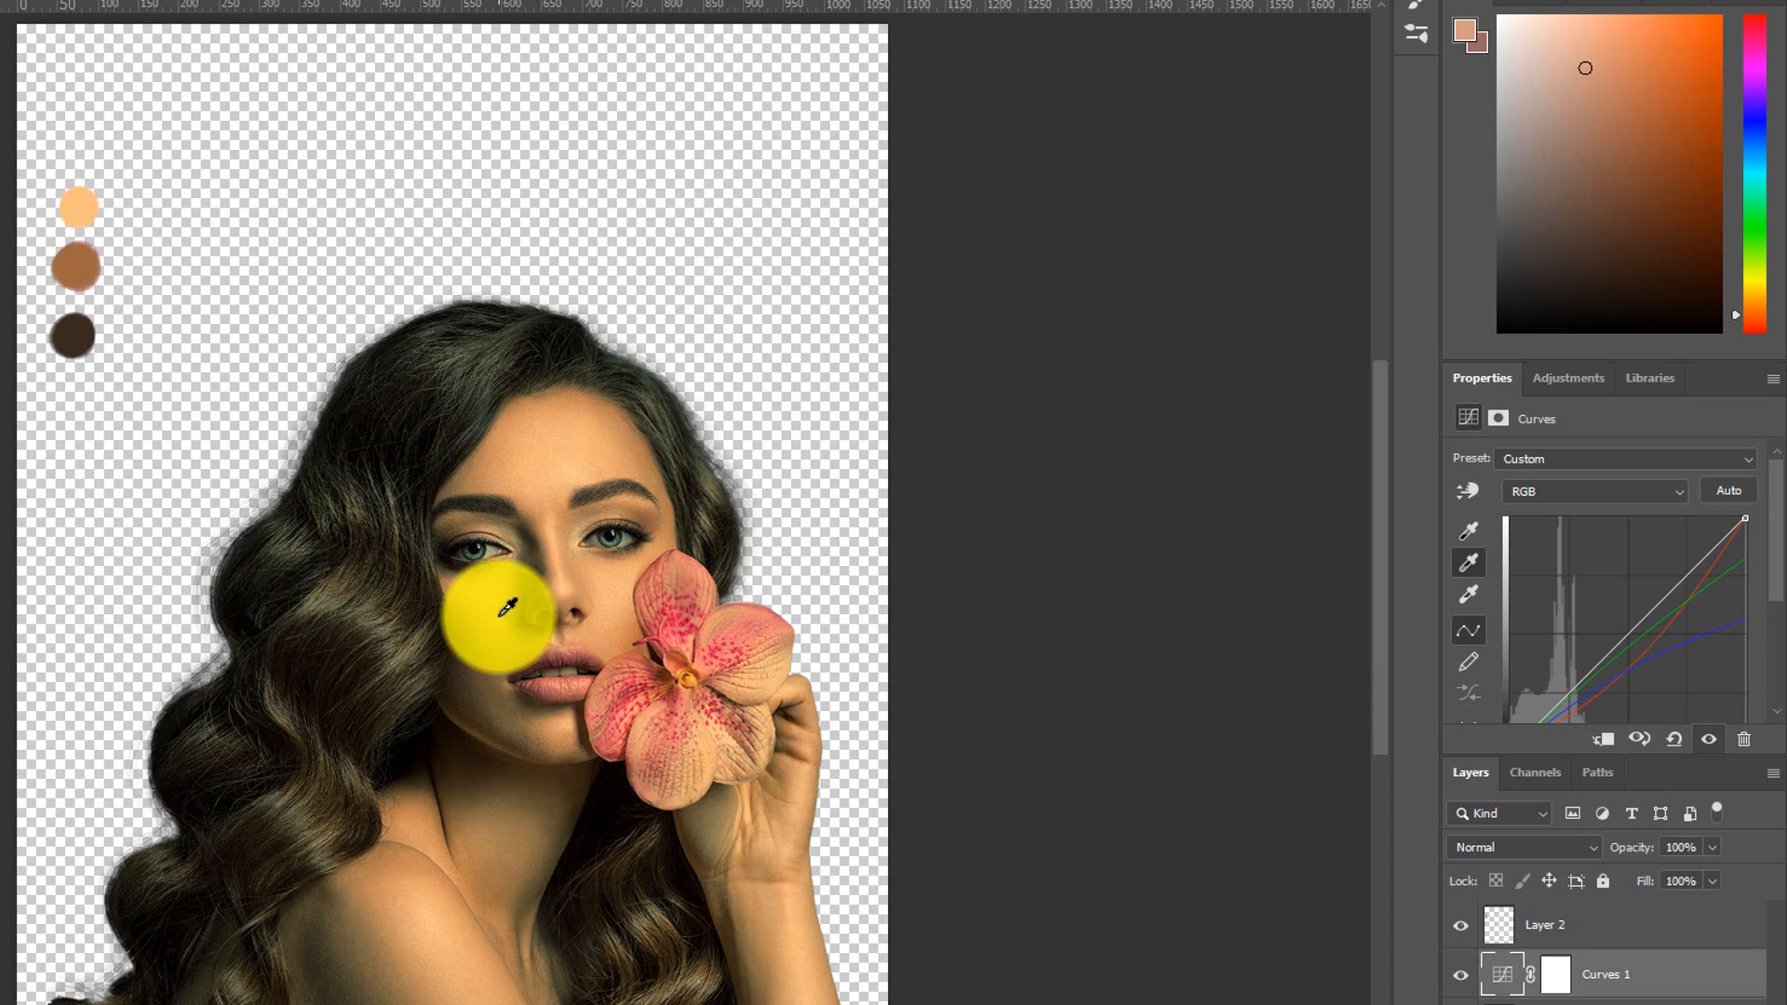
# - Set the Curves black point target to the dark swatch without saving defaults, and sample the shadows between the model's hair and neck until the tones look natural
pyautogui.click(1500, 977)
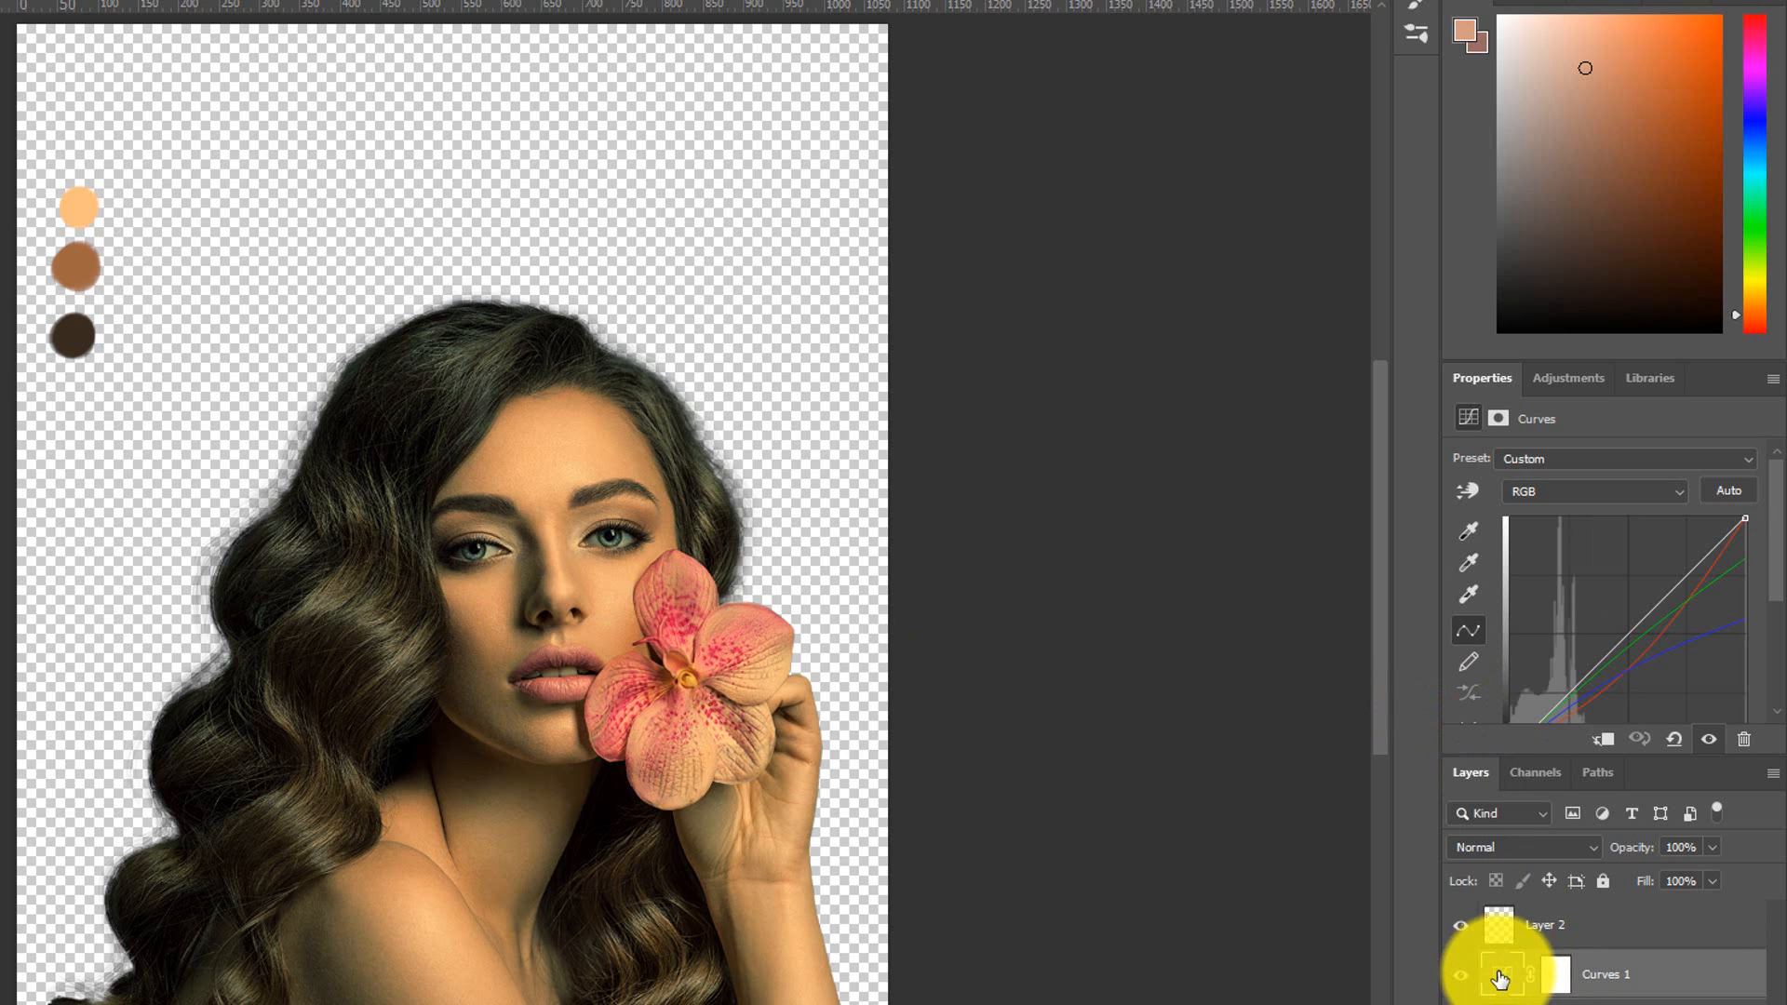
pyautogui.doubleClick(1464, 527)
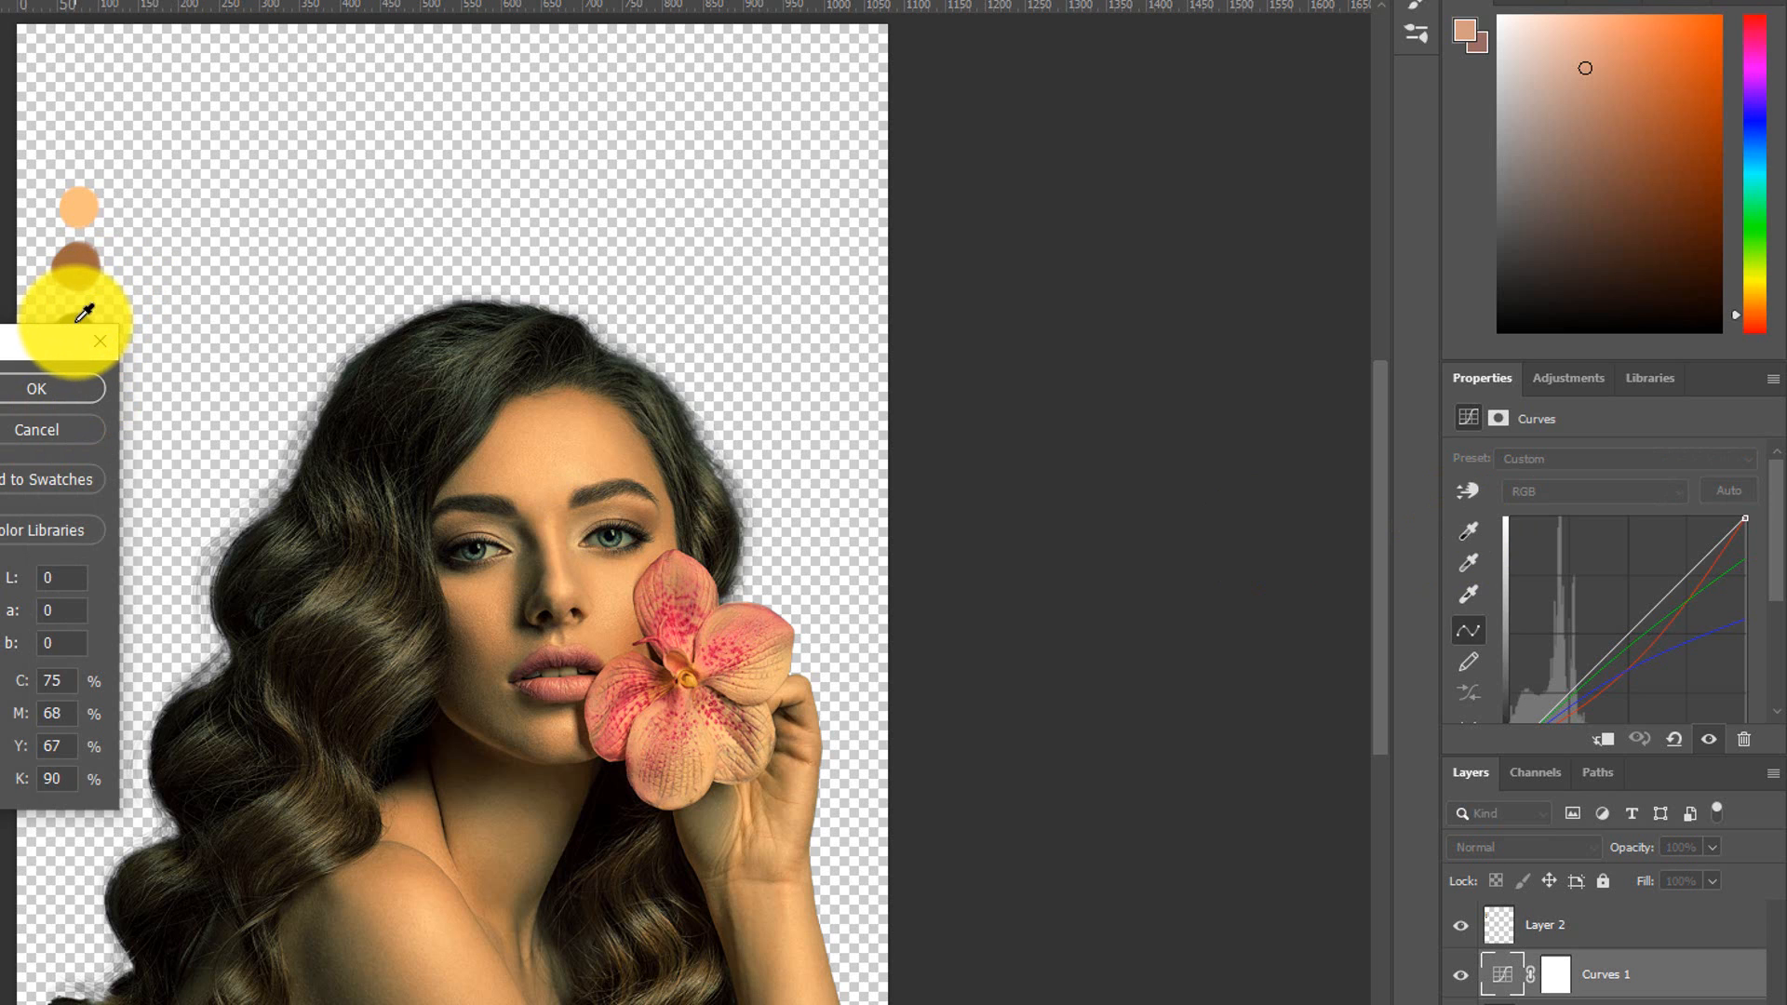
pyautogui.click(23, 388)
pyautogui.click(605, 364)
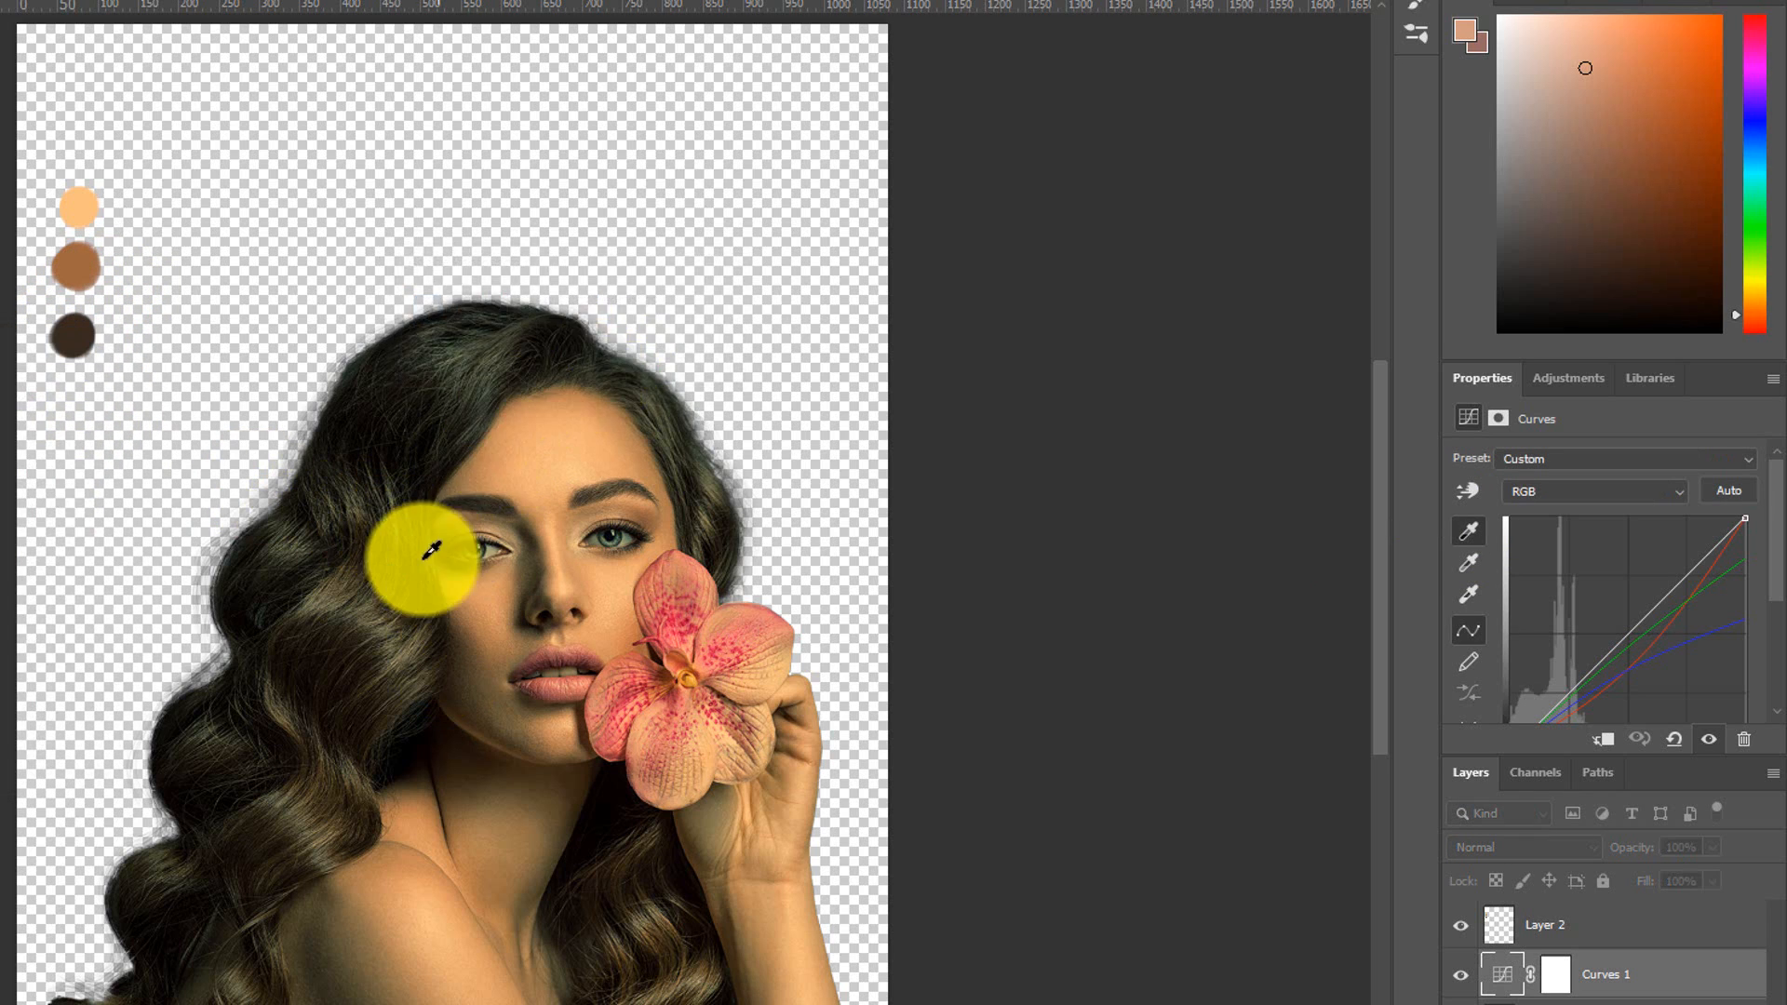
pyautogui.click(423, 741)
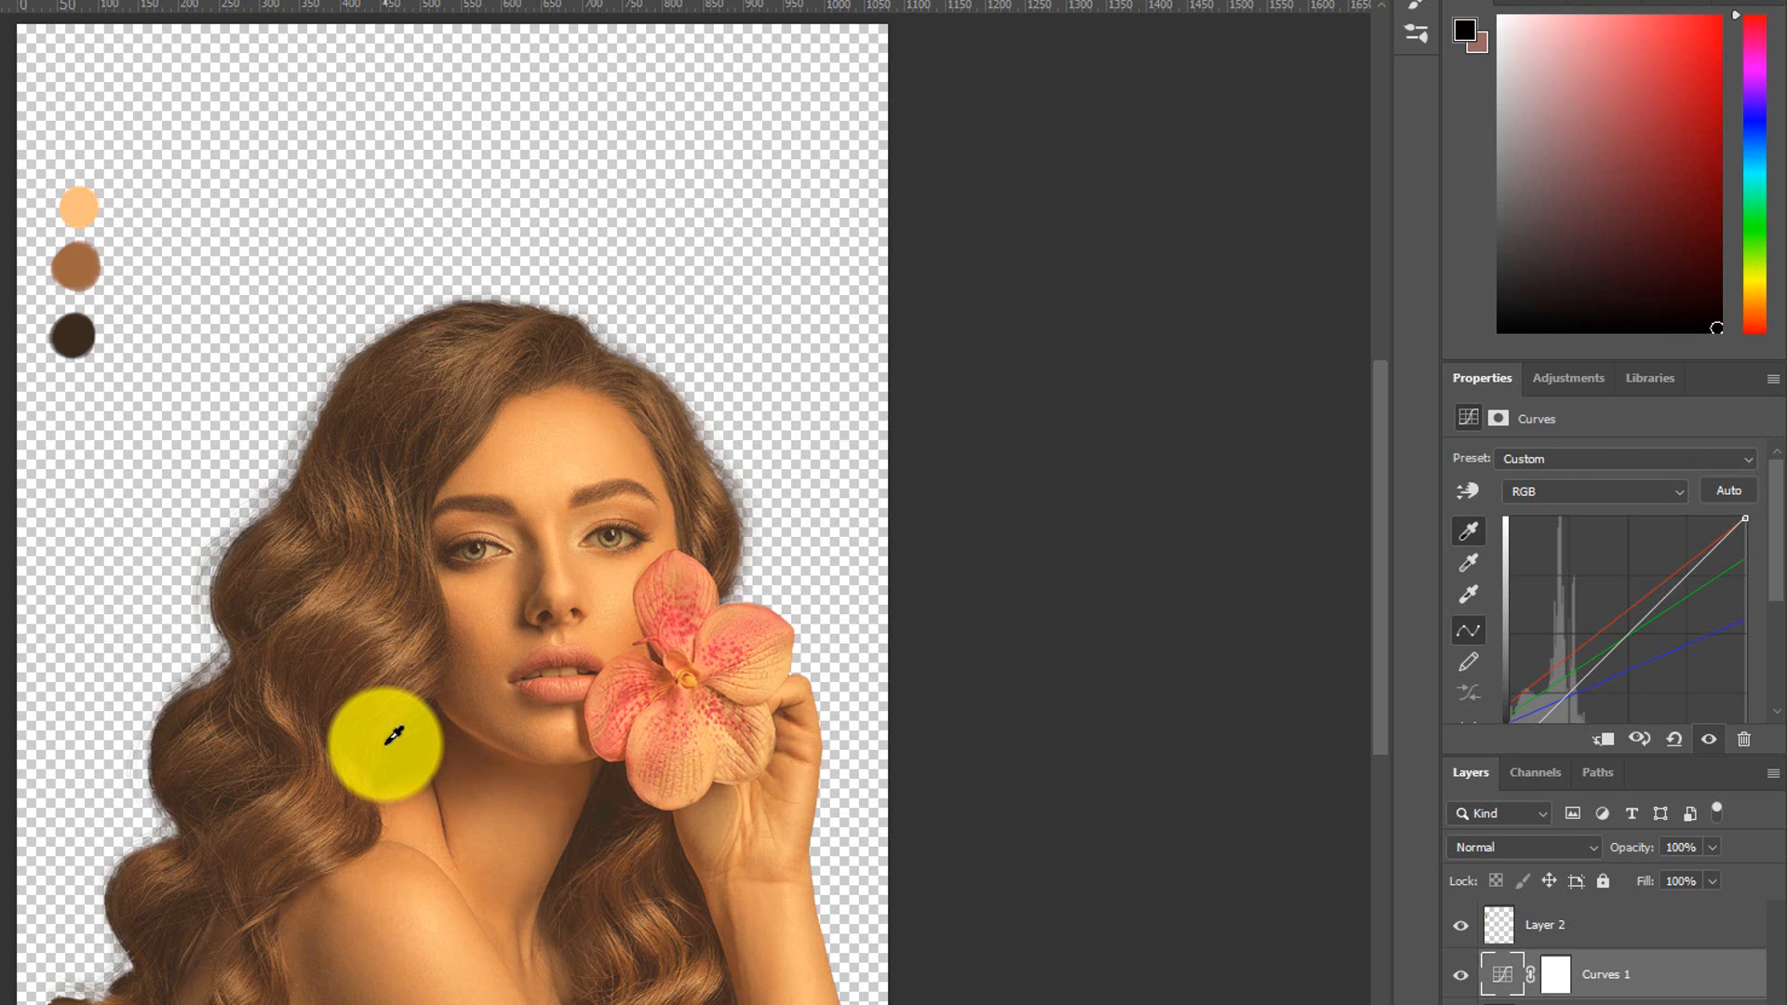
pyautogui.click(389, 736)
pyautogui.click(375, 723)
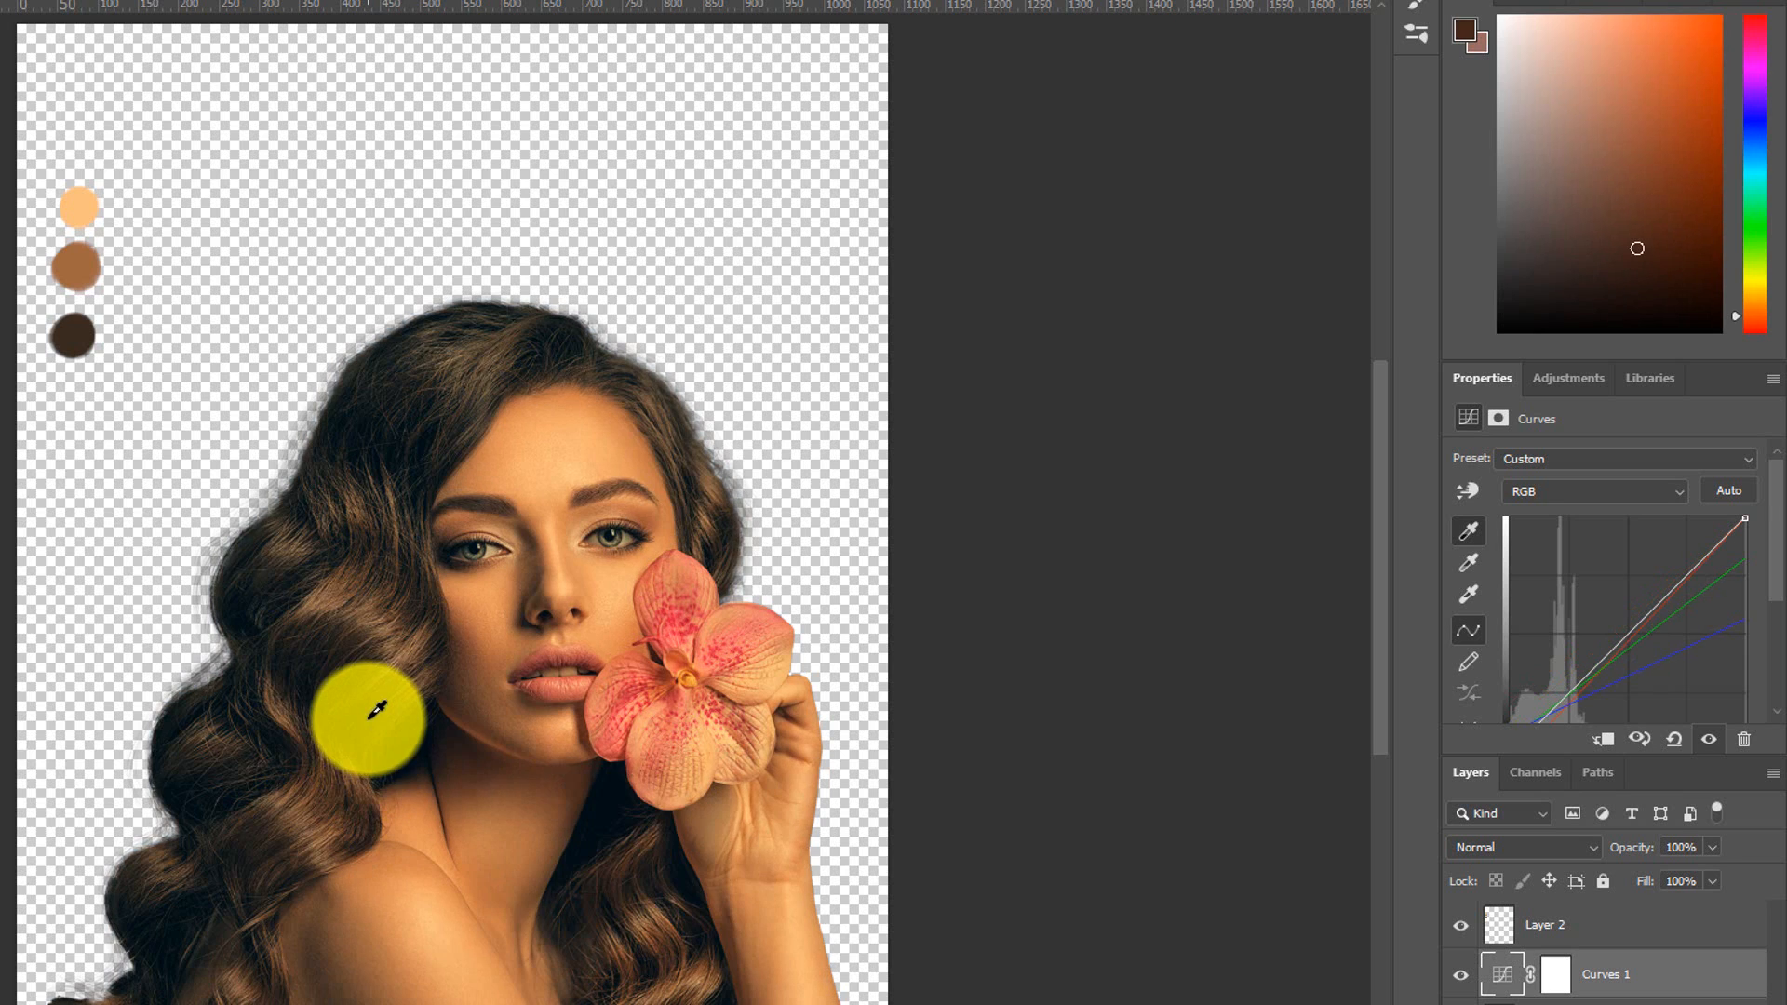
pyautogui.click(406, 750)
pyautogui.click(382, 740)
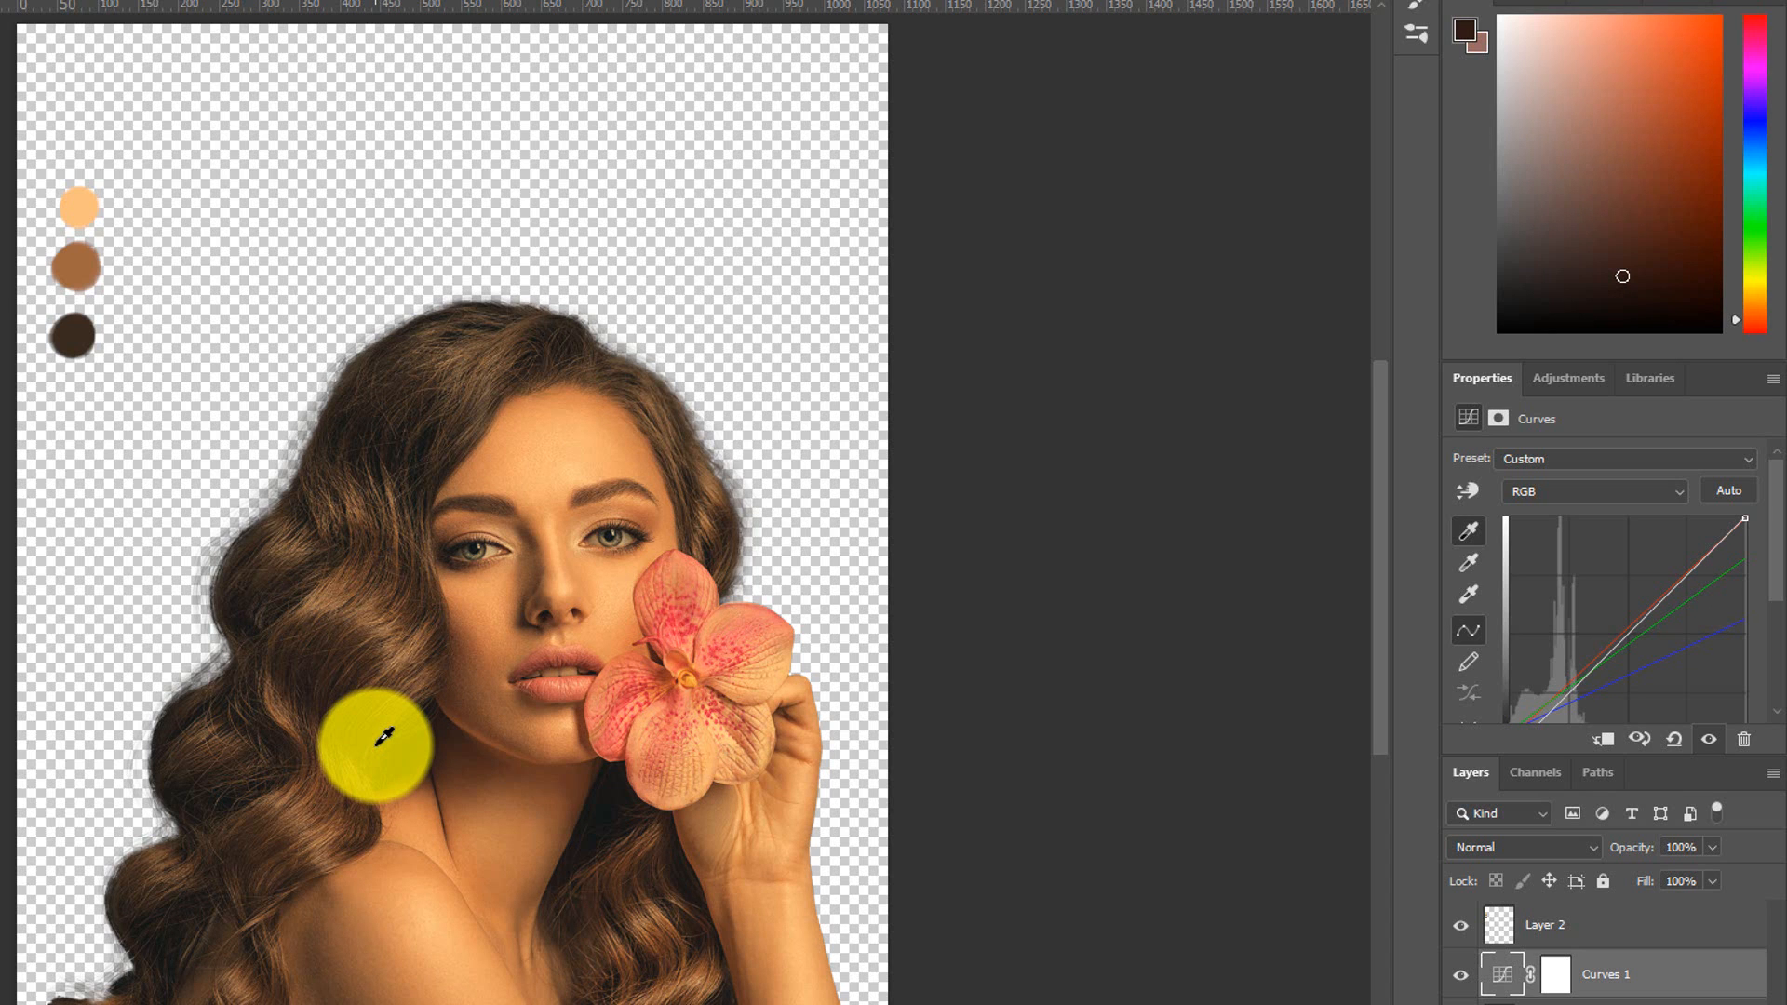
pyautogui.click(382, 727)
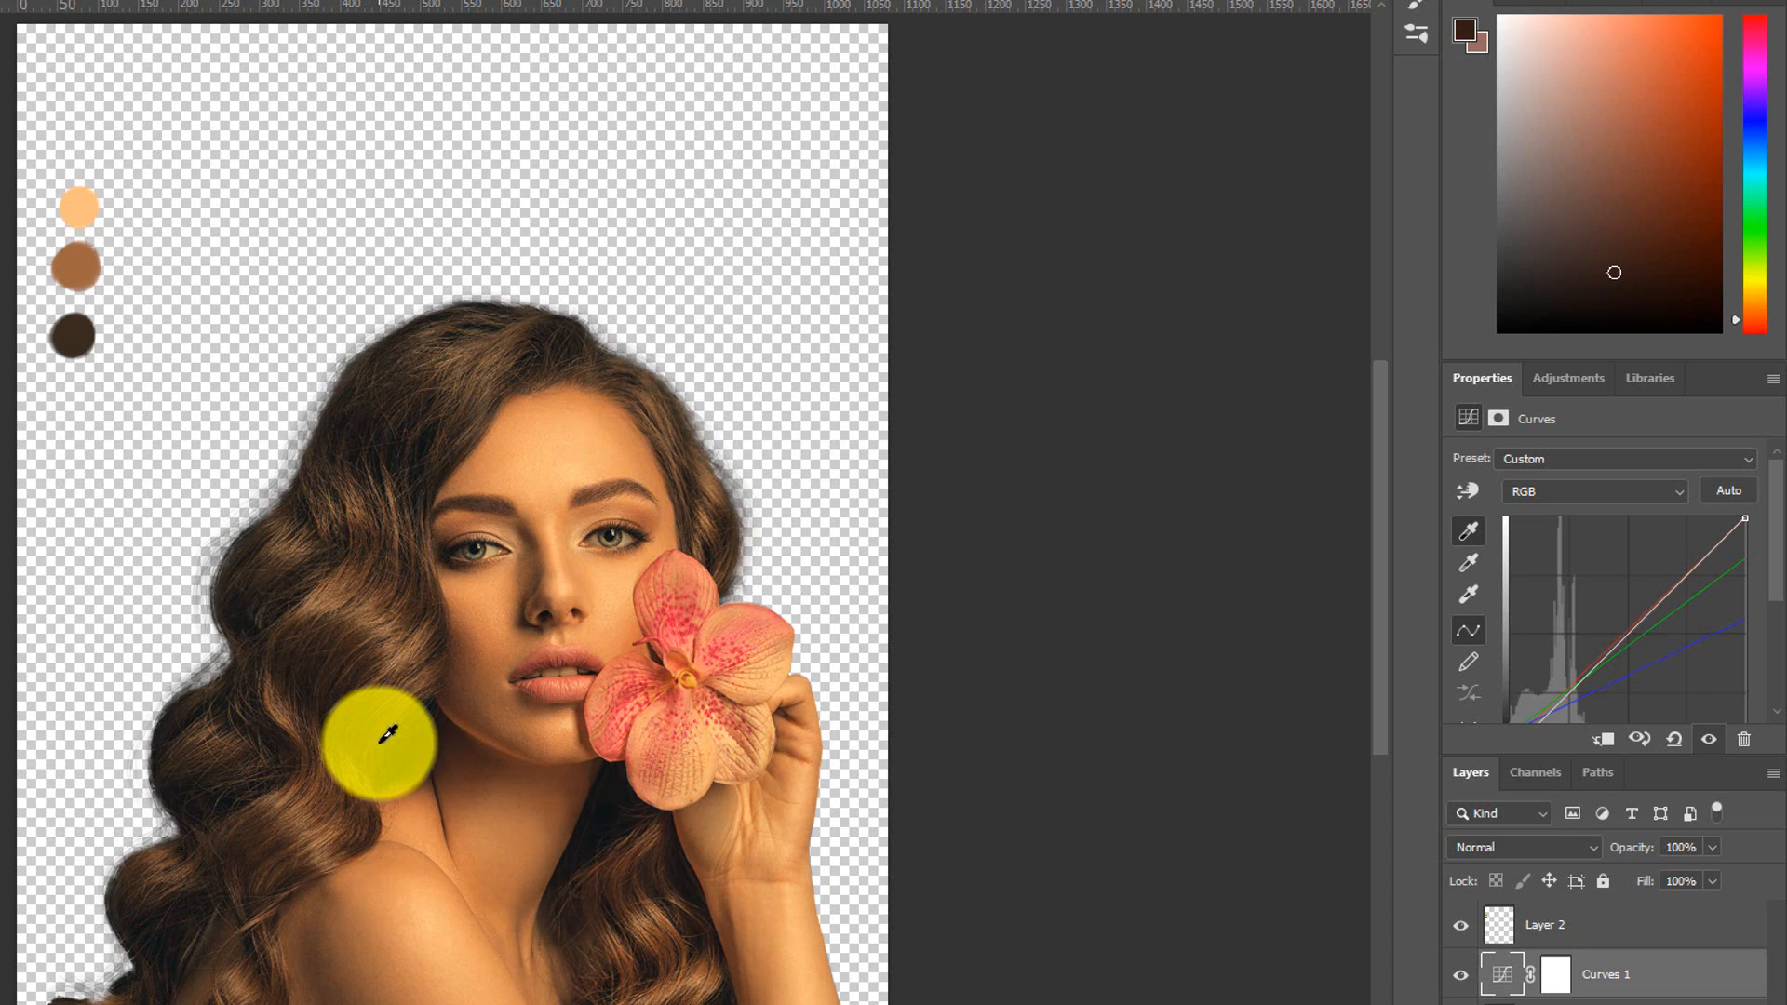
# - Hide Layer 2 and rename it swatches, rename Layer 1 as model, and rename the Curves layer as color grade
pyautogui.click(1593, 968)
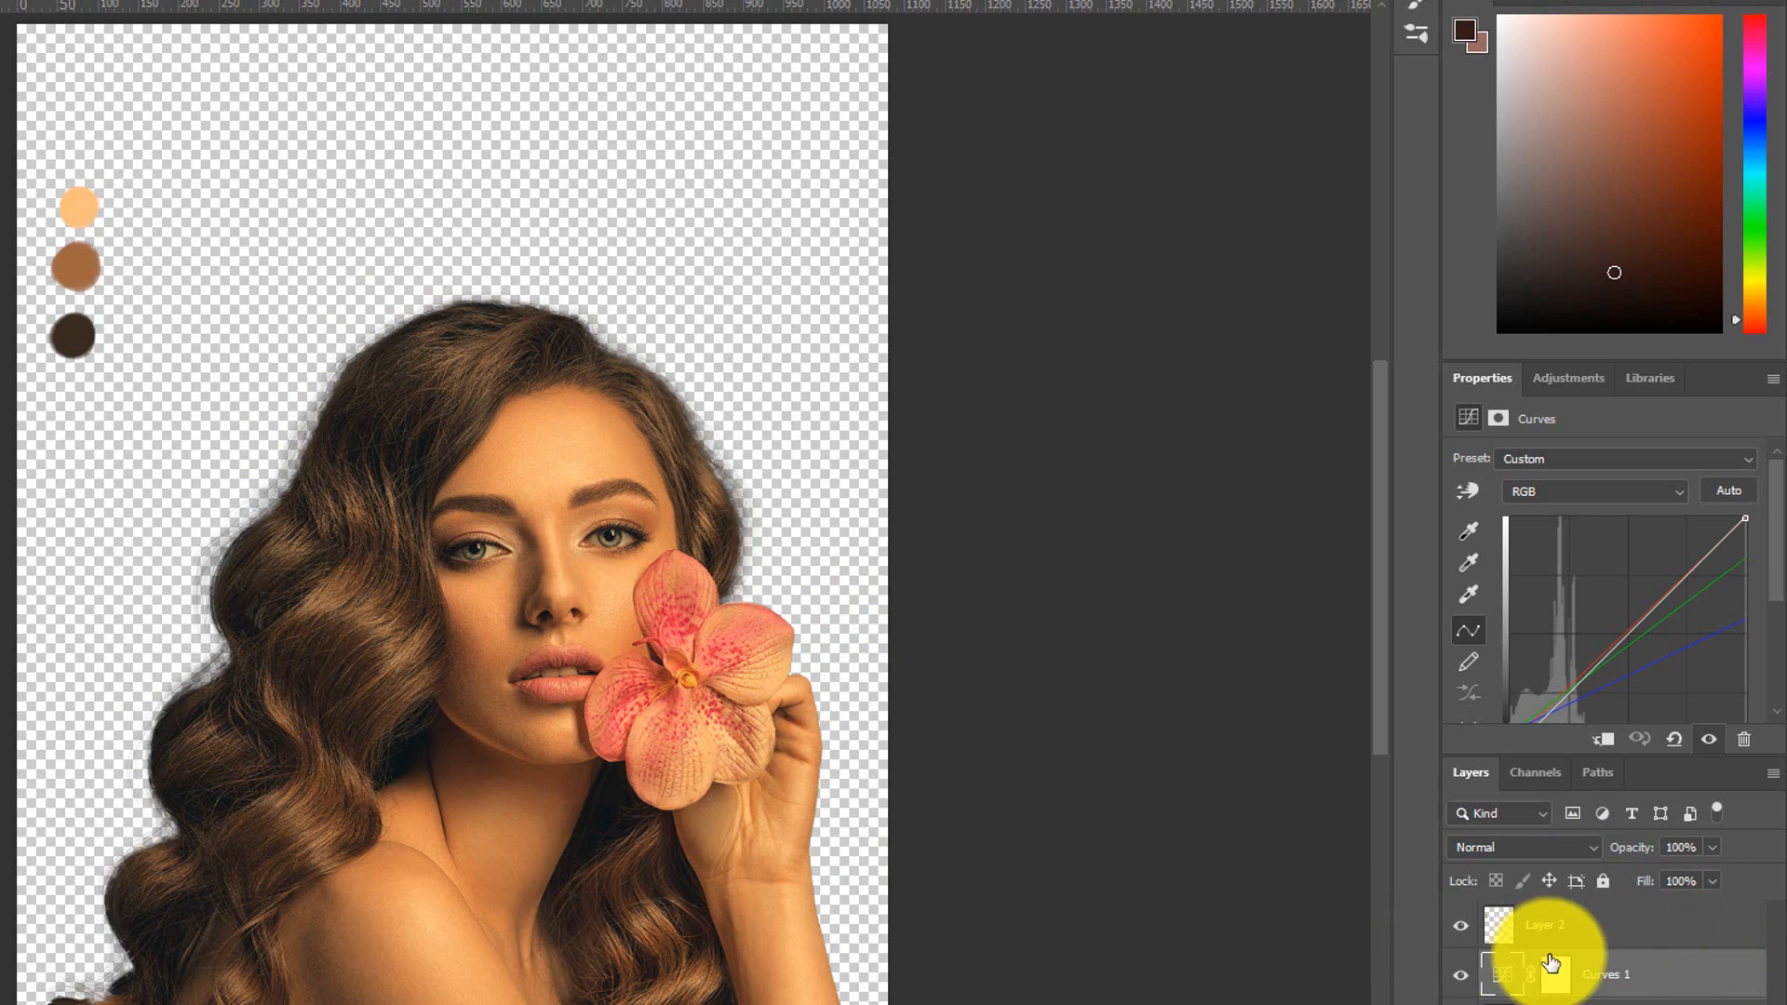
pyautogui.click(1460, 925)
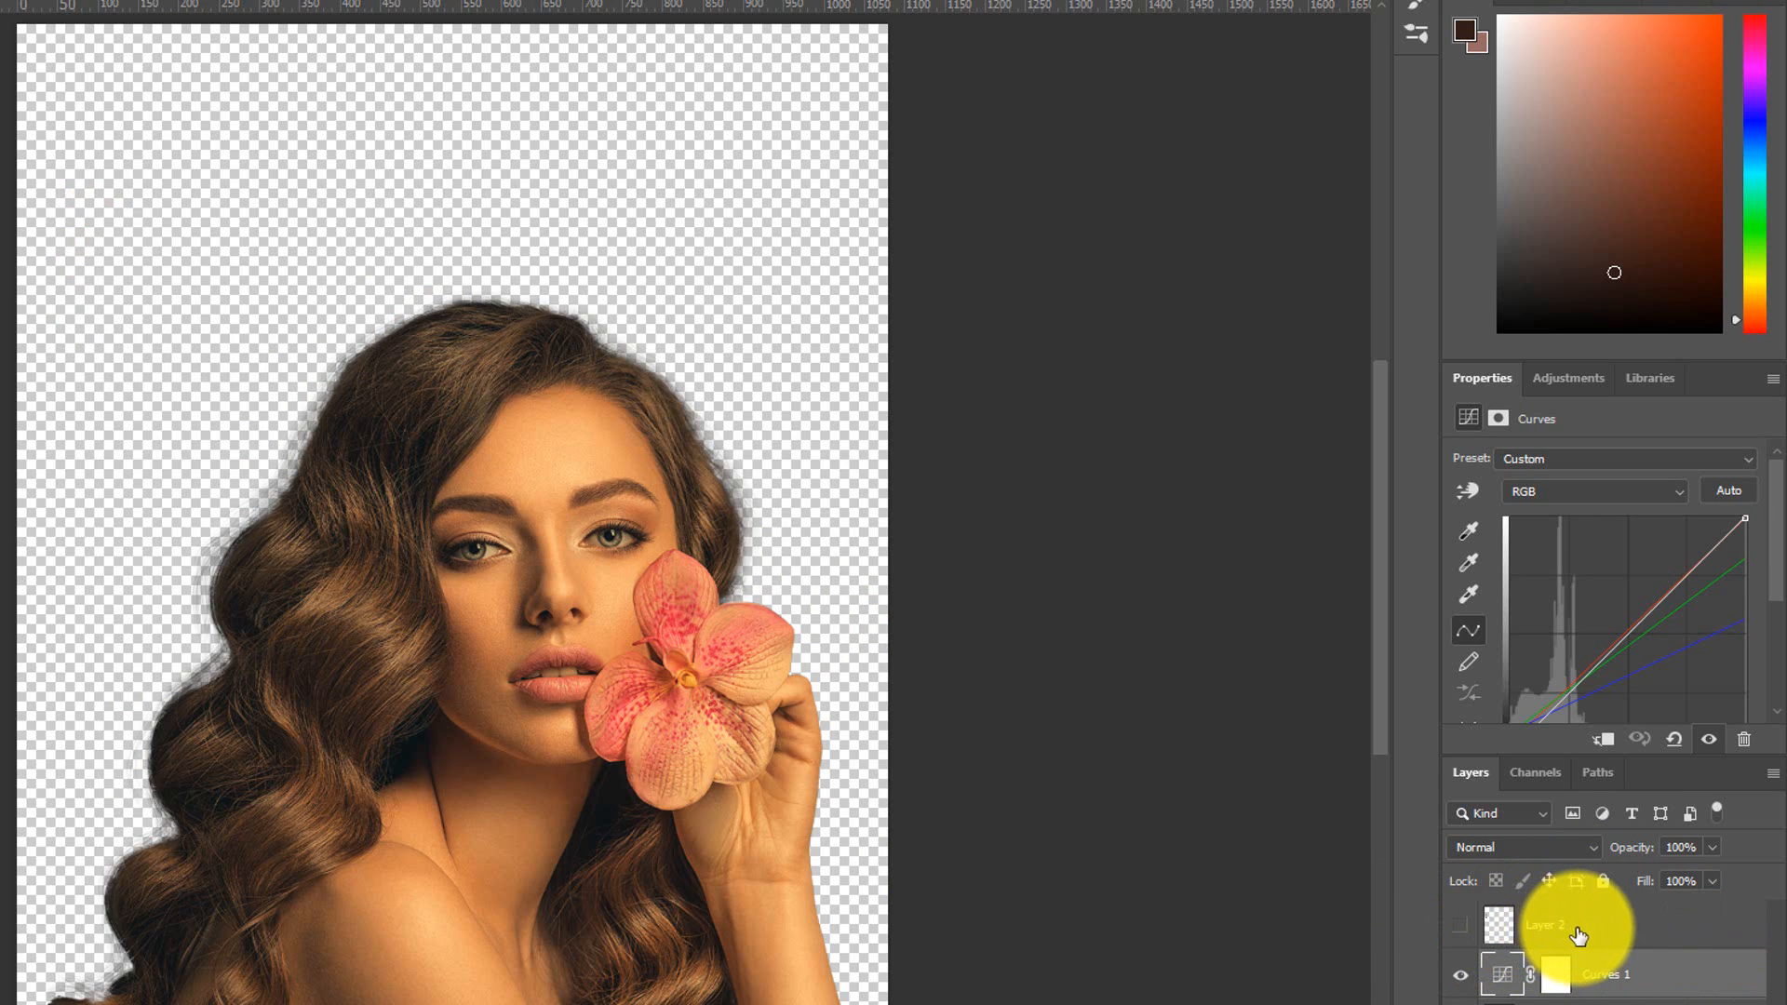
pyautogui.doubleClick(1546, 925)
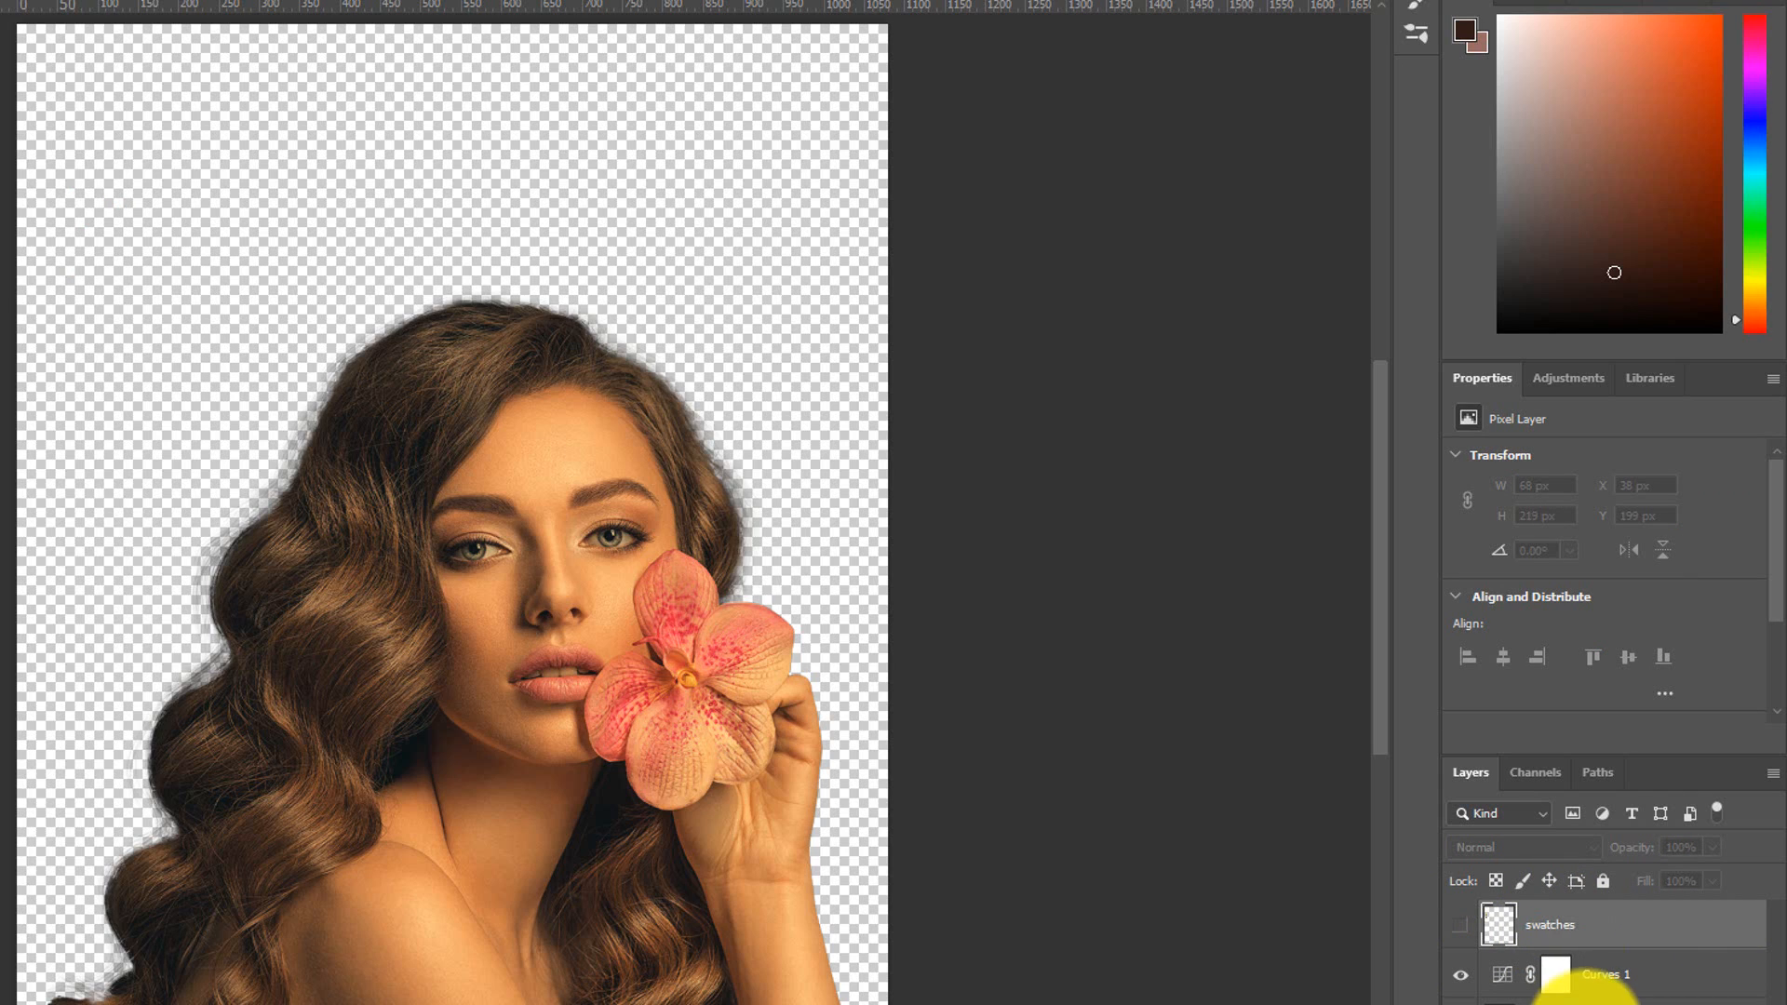
pyautogui.click(1586, 1001)
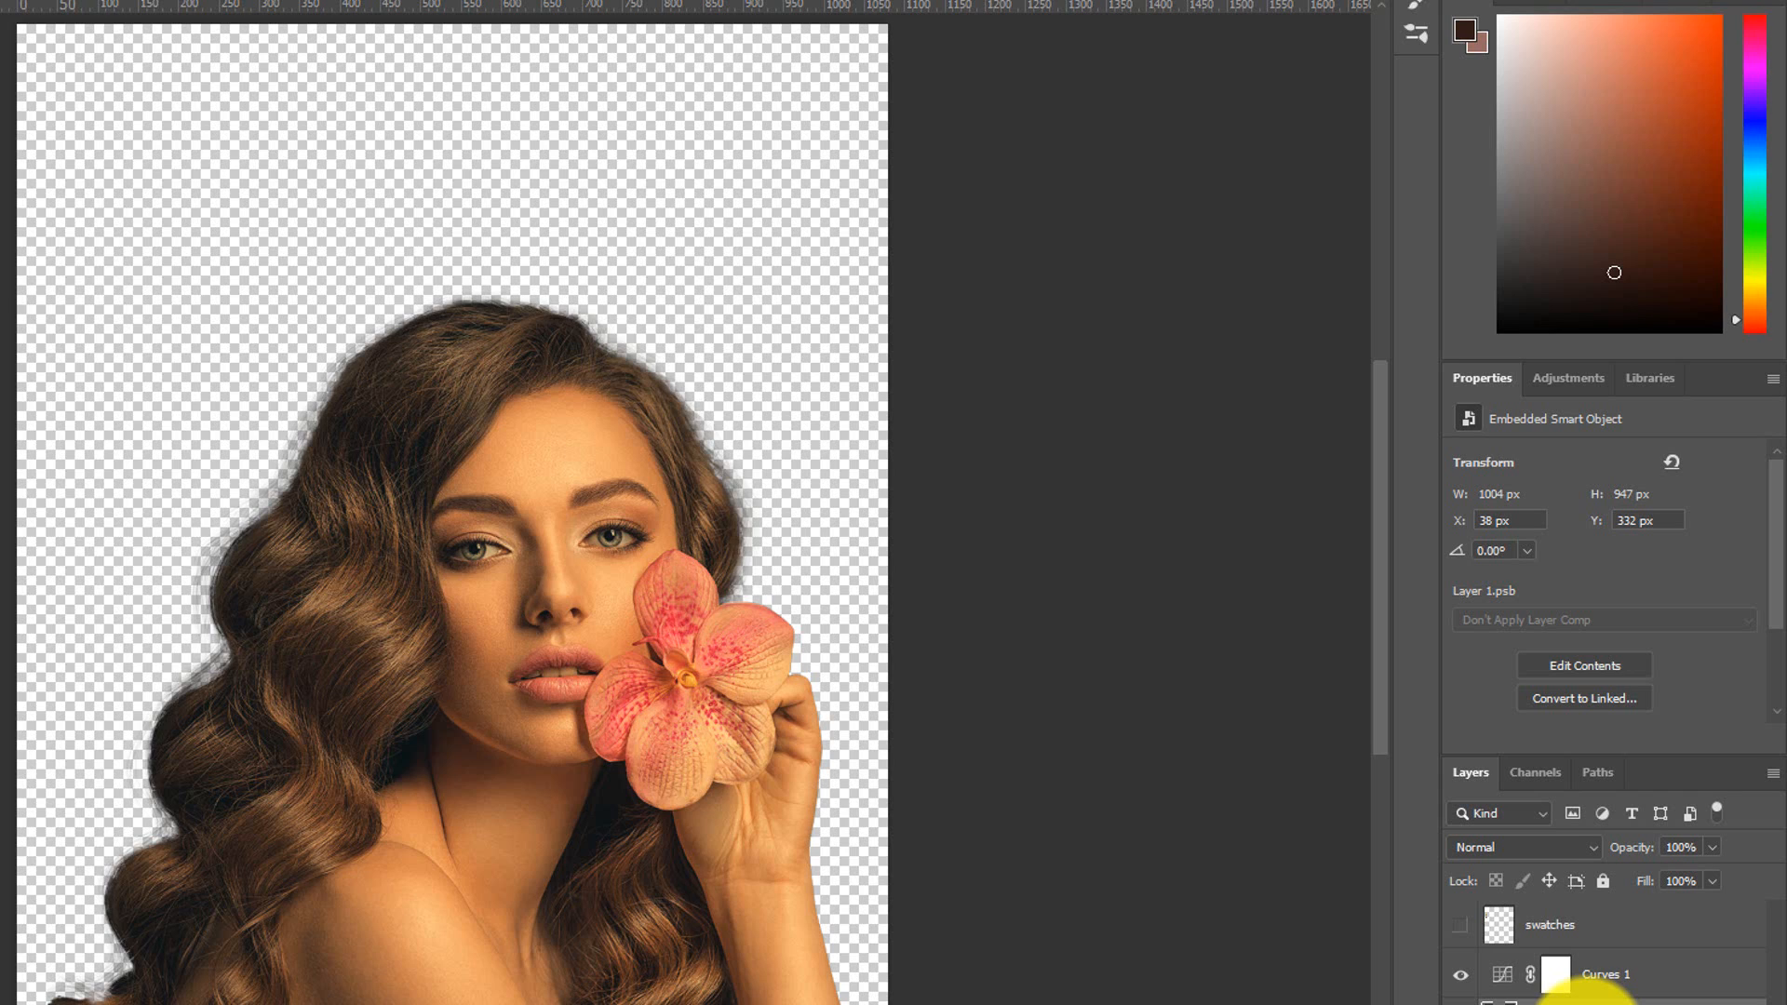
pyautogui.click(1615, 977)
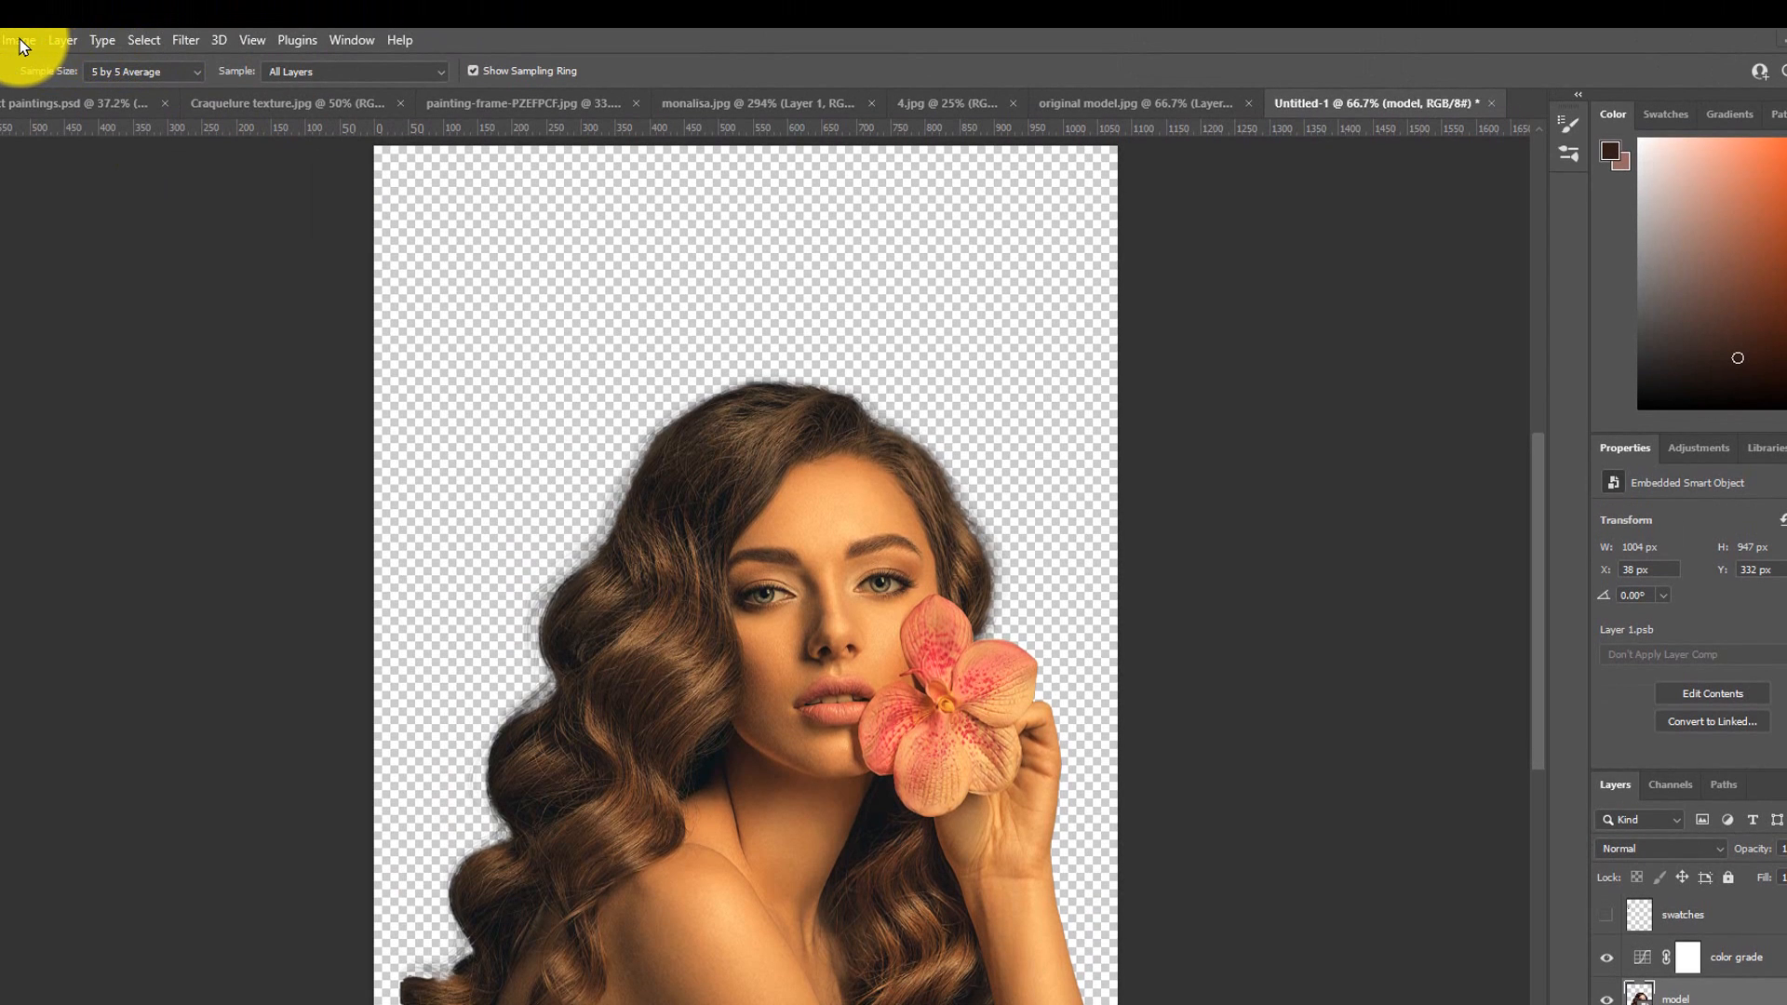
# - Apply a Shadows/Highlights adjustment to the model layer with shadows at 10% and highlights at 5%
pyautogui.click(21, 40)
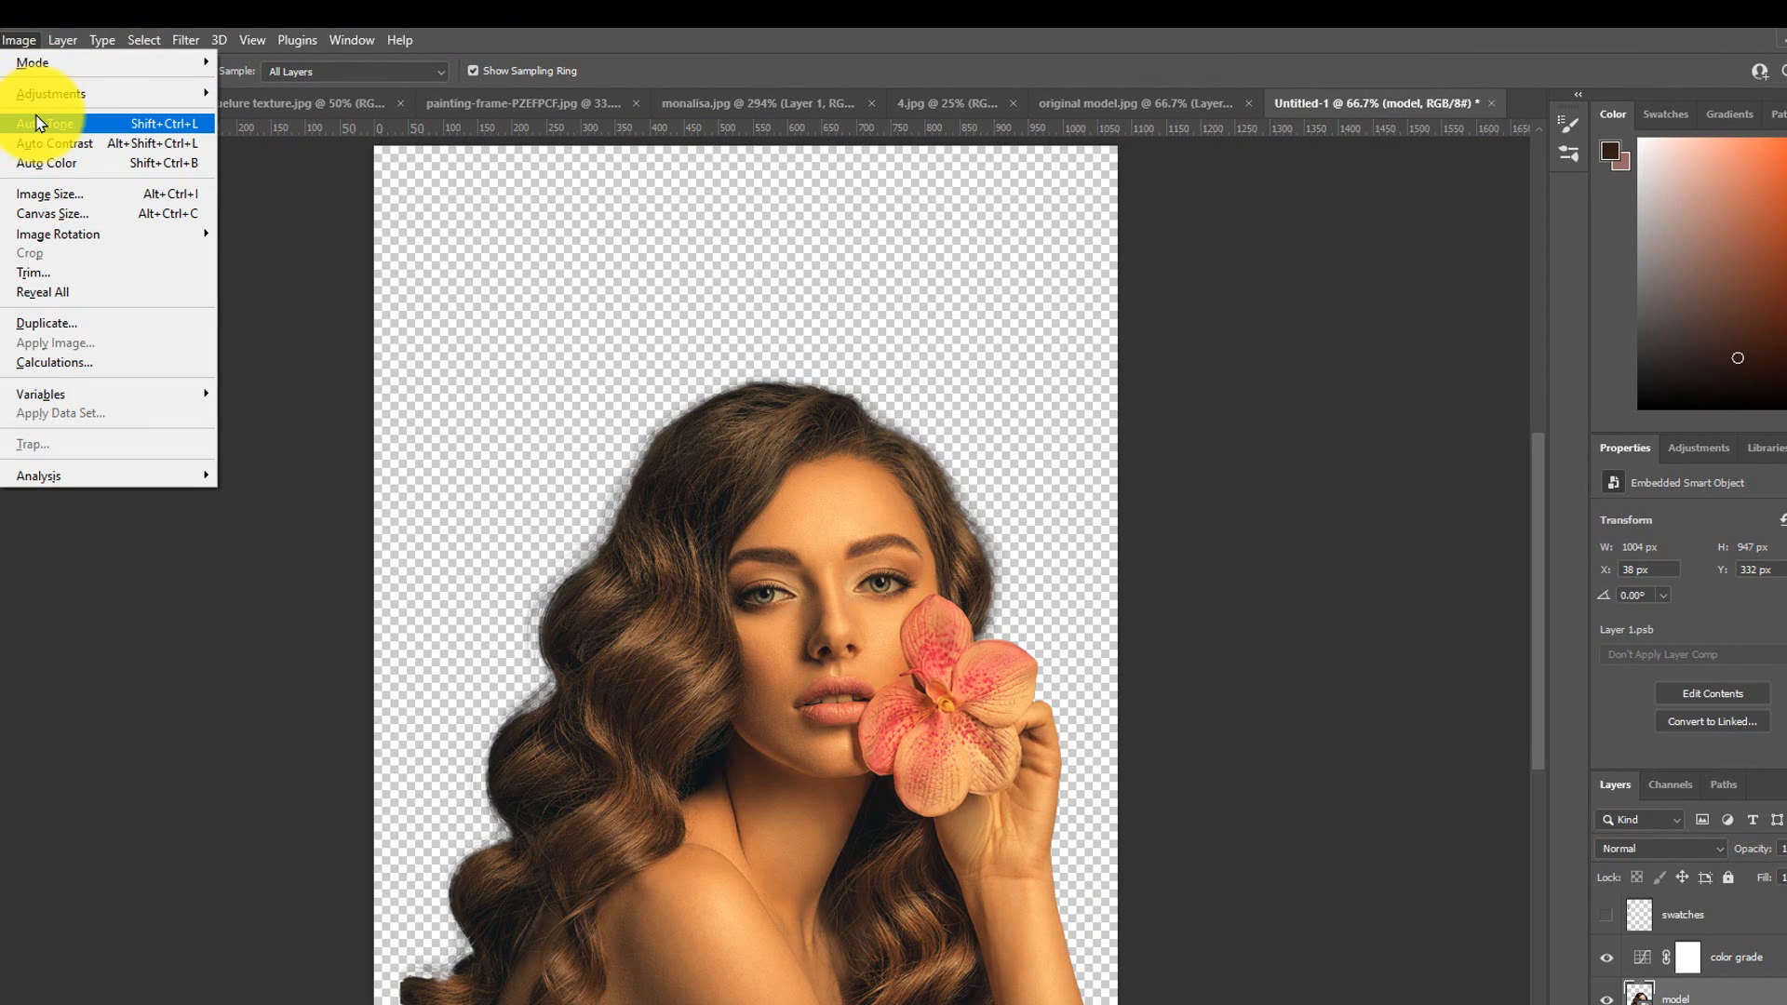
pyautogui.moveTo(37, 97)
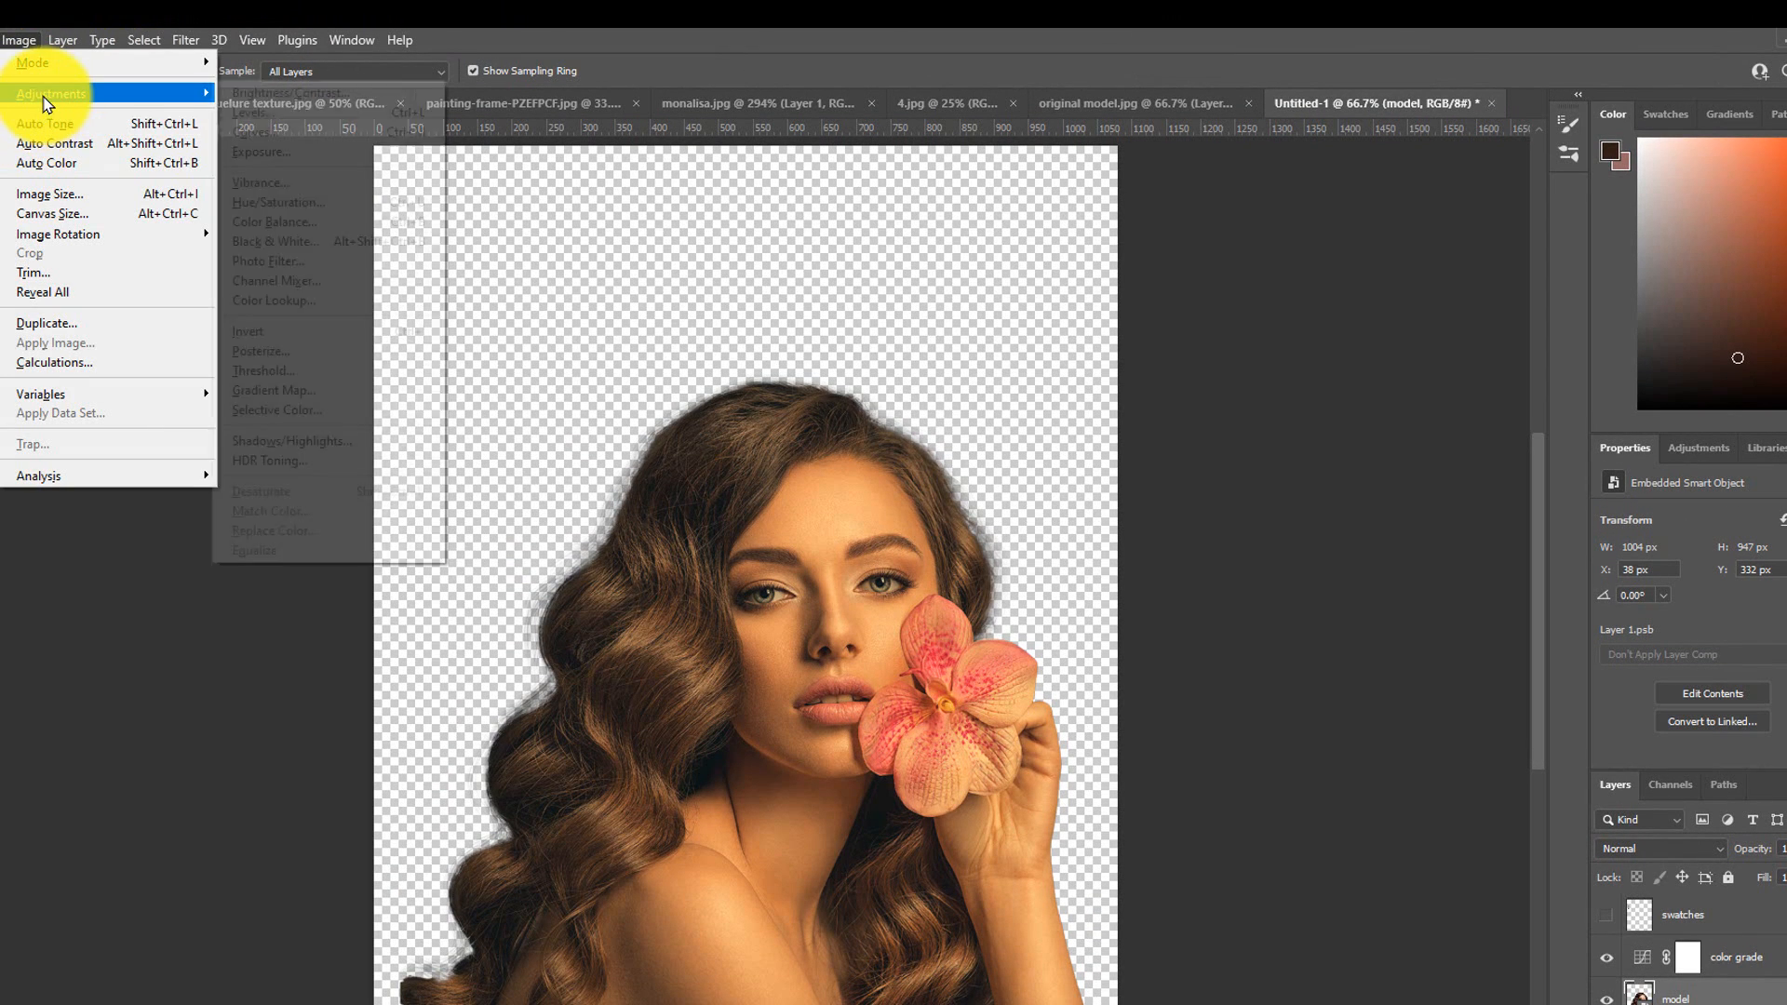
pyautogui.click(316, 441)
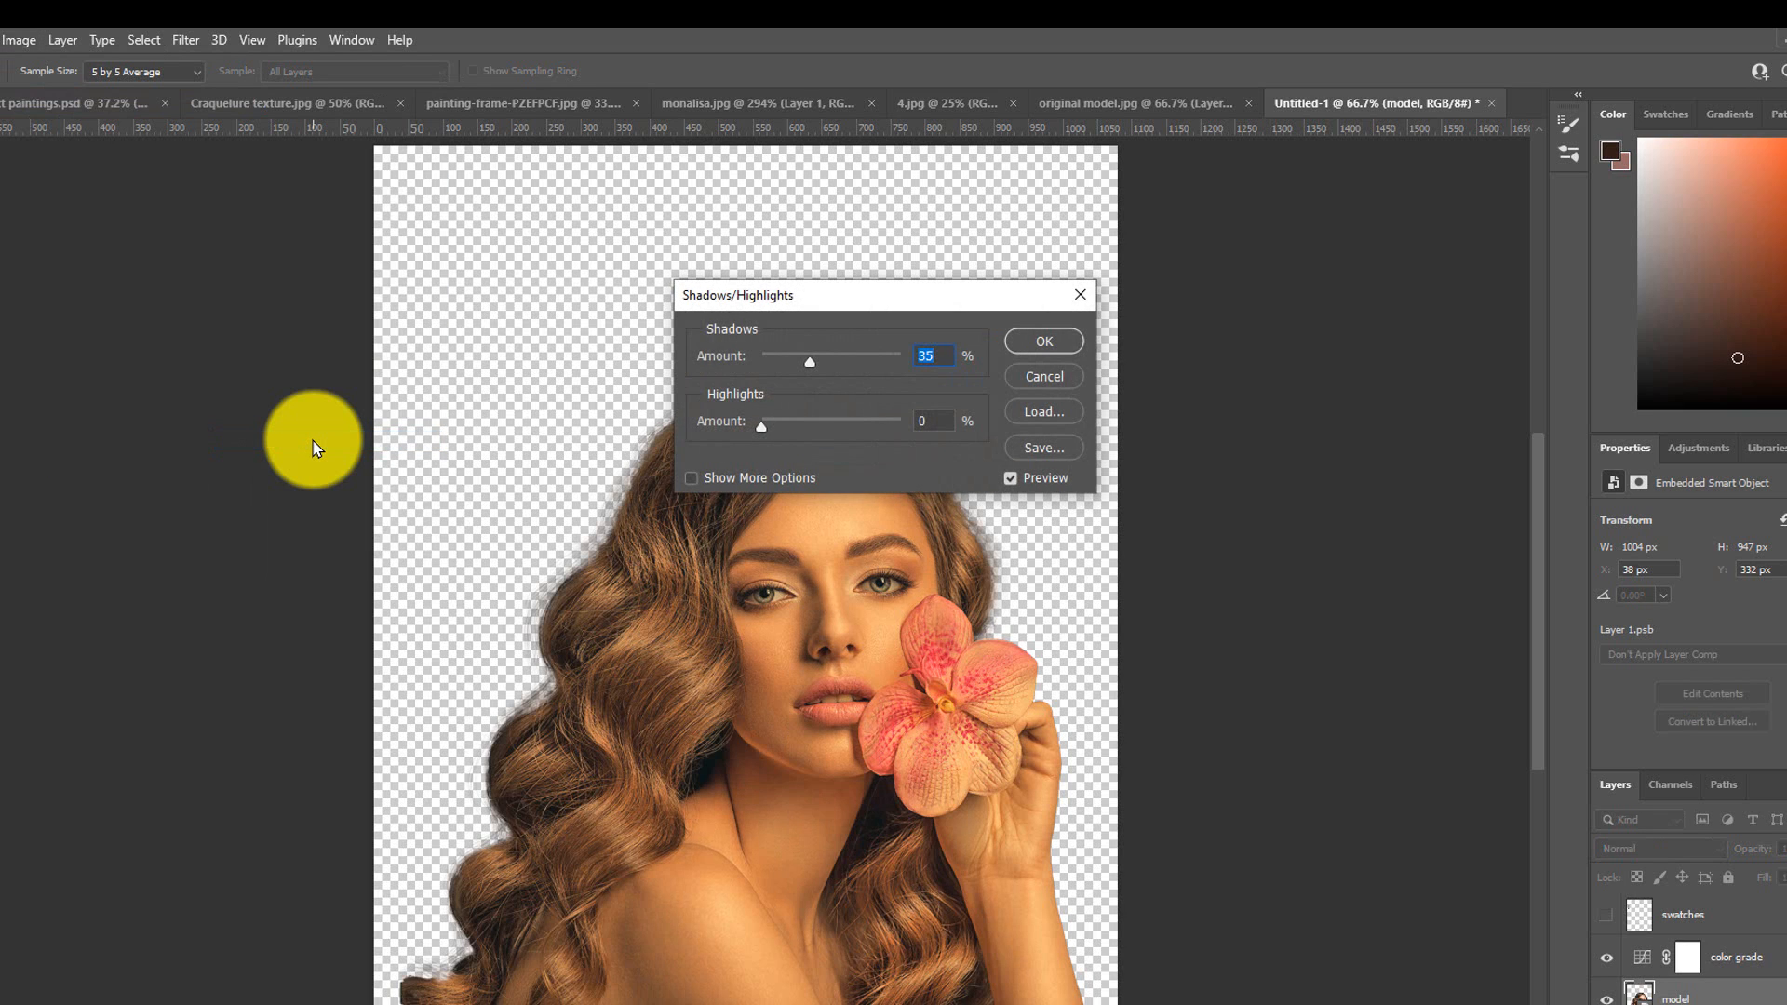
pyautogui.moveTo(849, 306); pyautogui.dragTo(347, 175)
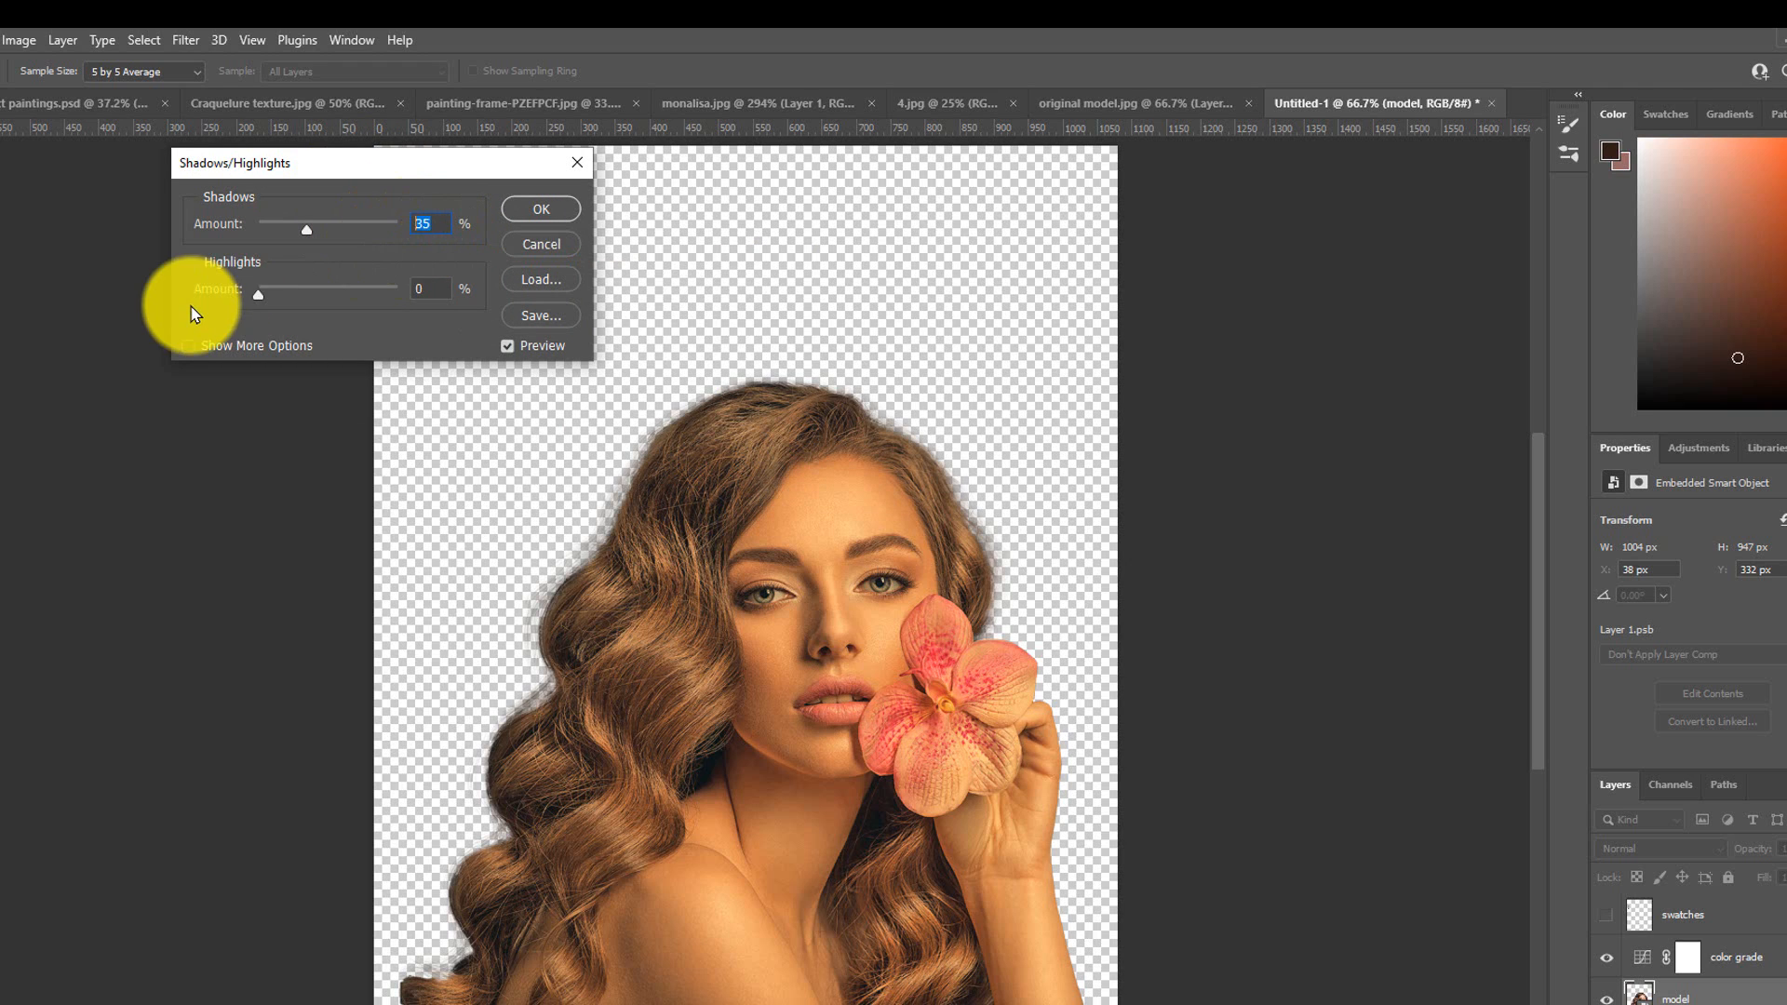
pyautogui.write('10')
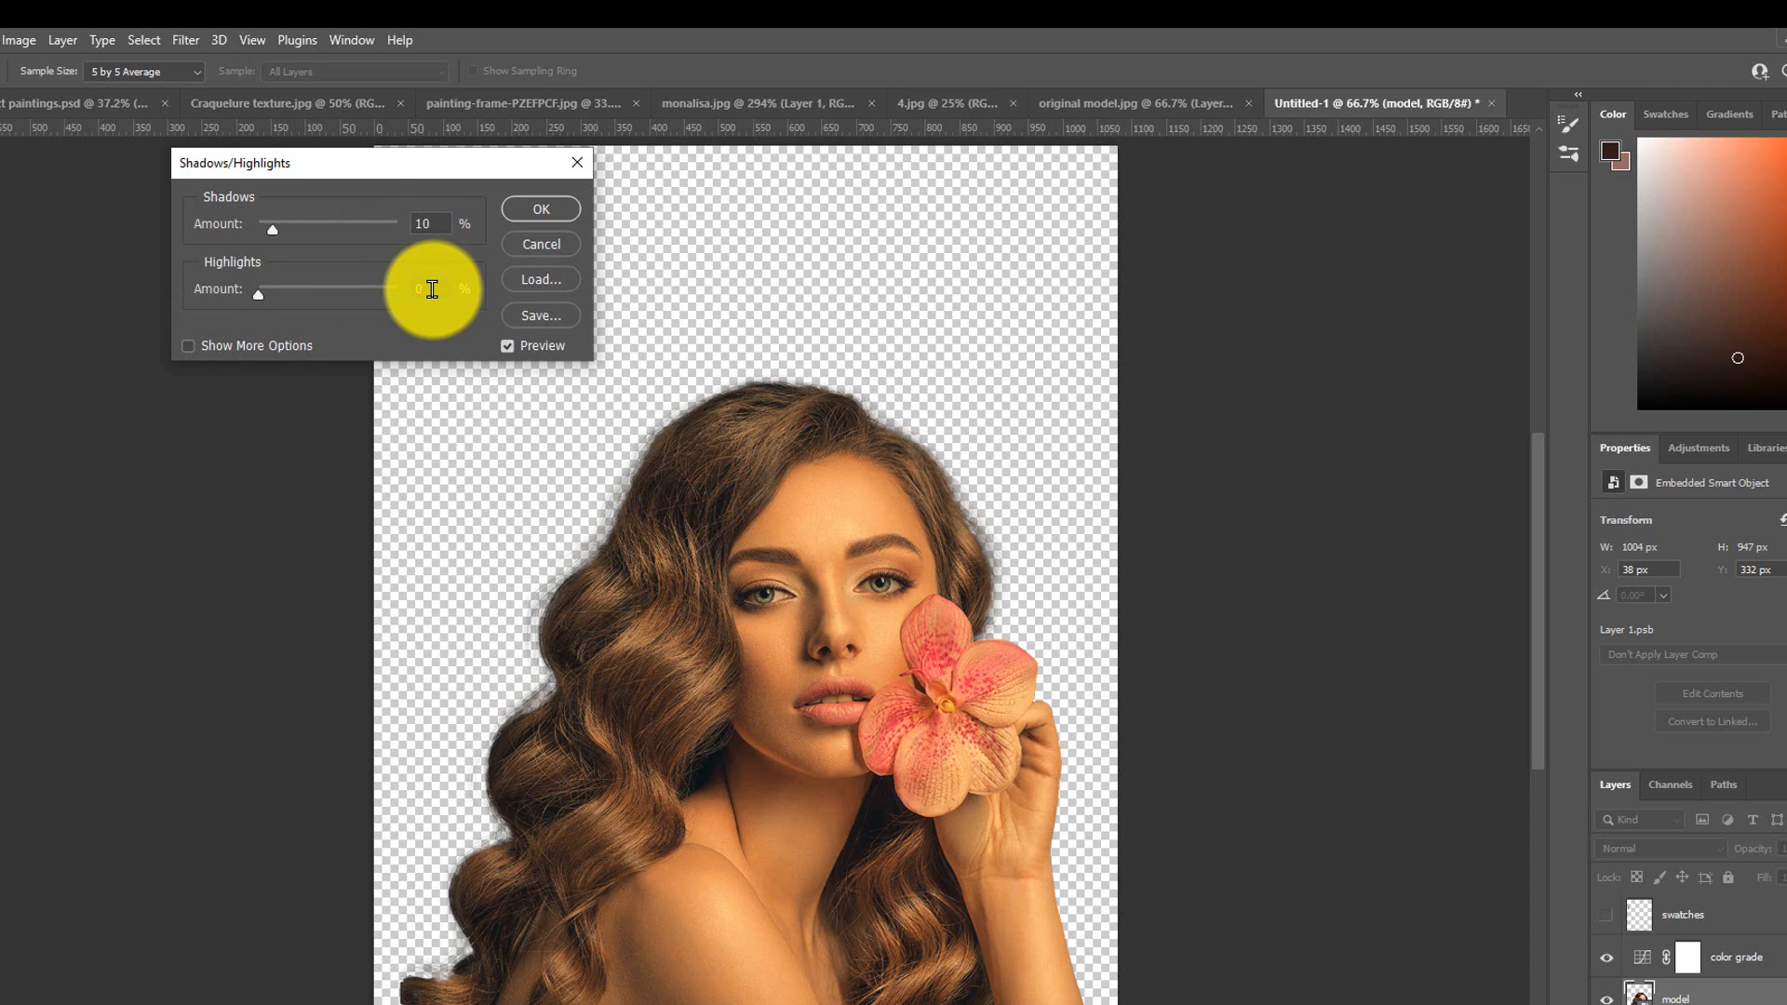
pyautogui.click(421, 287)
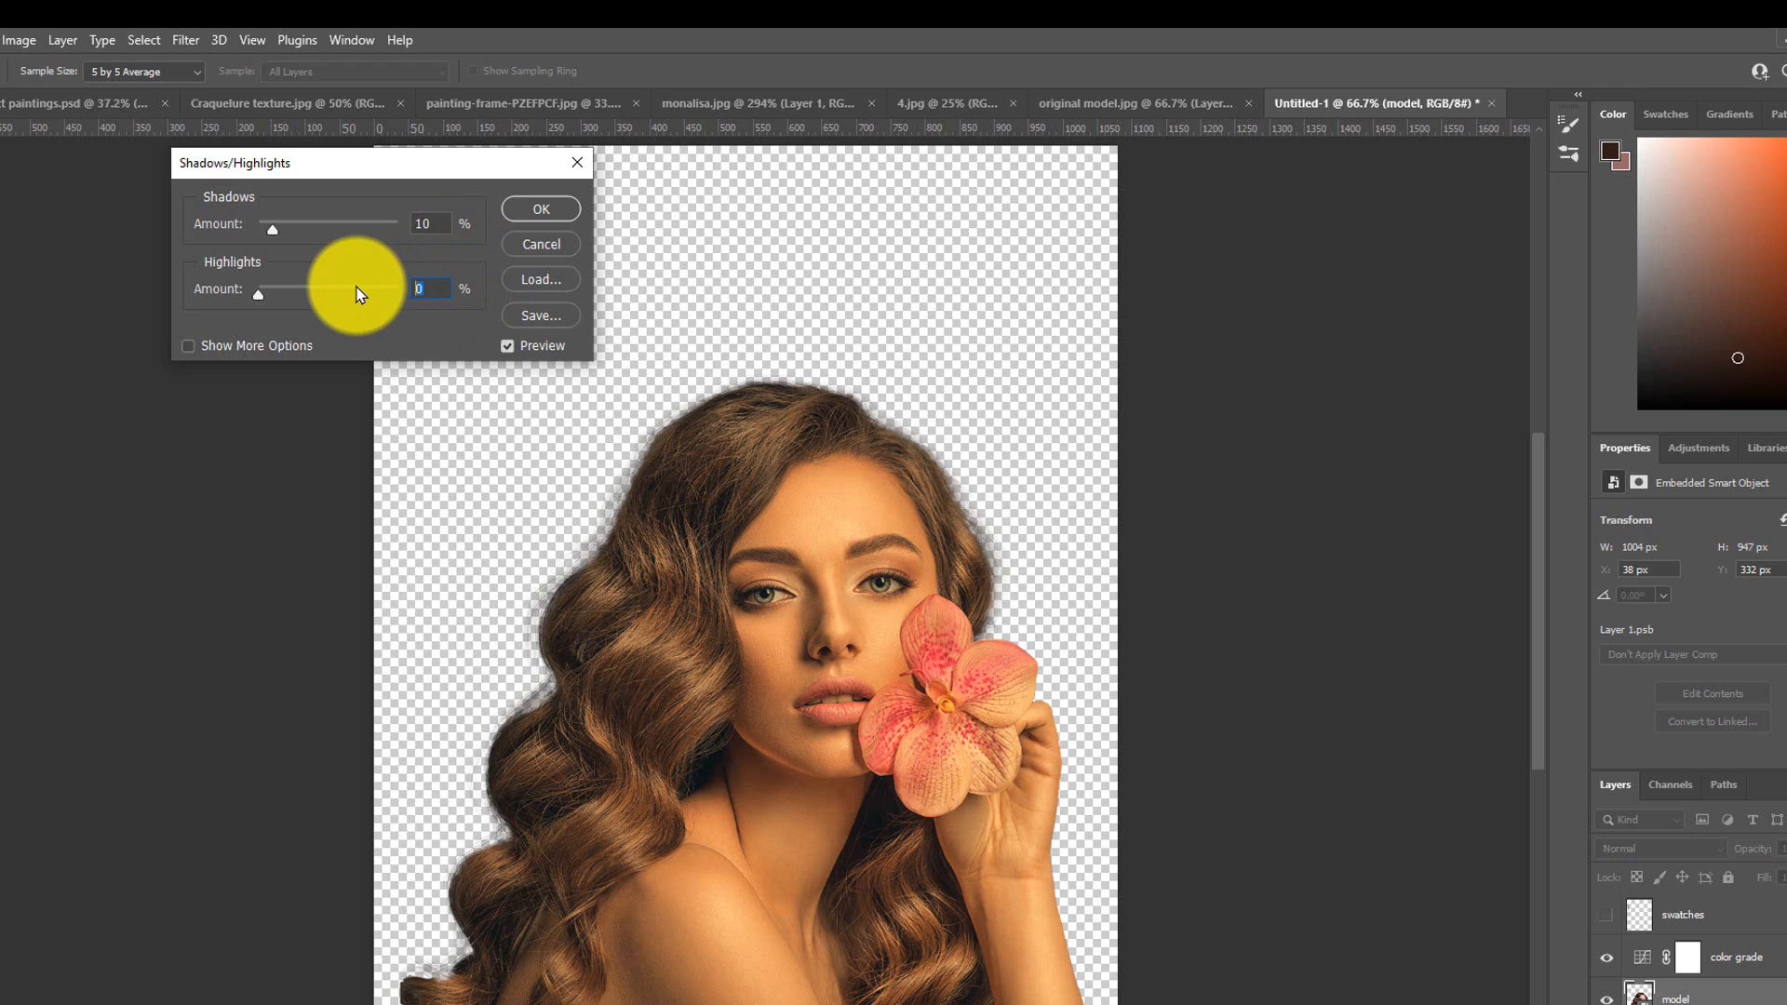
pyautogui.write('5')
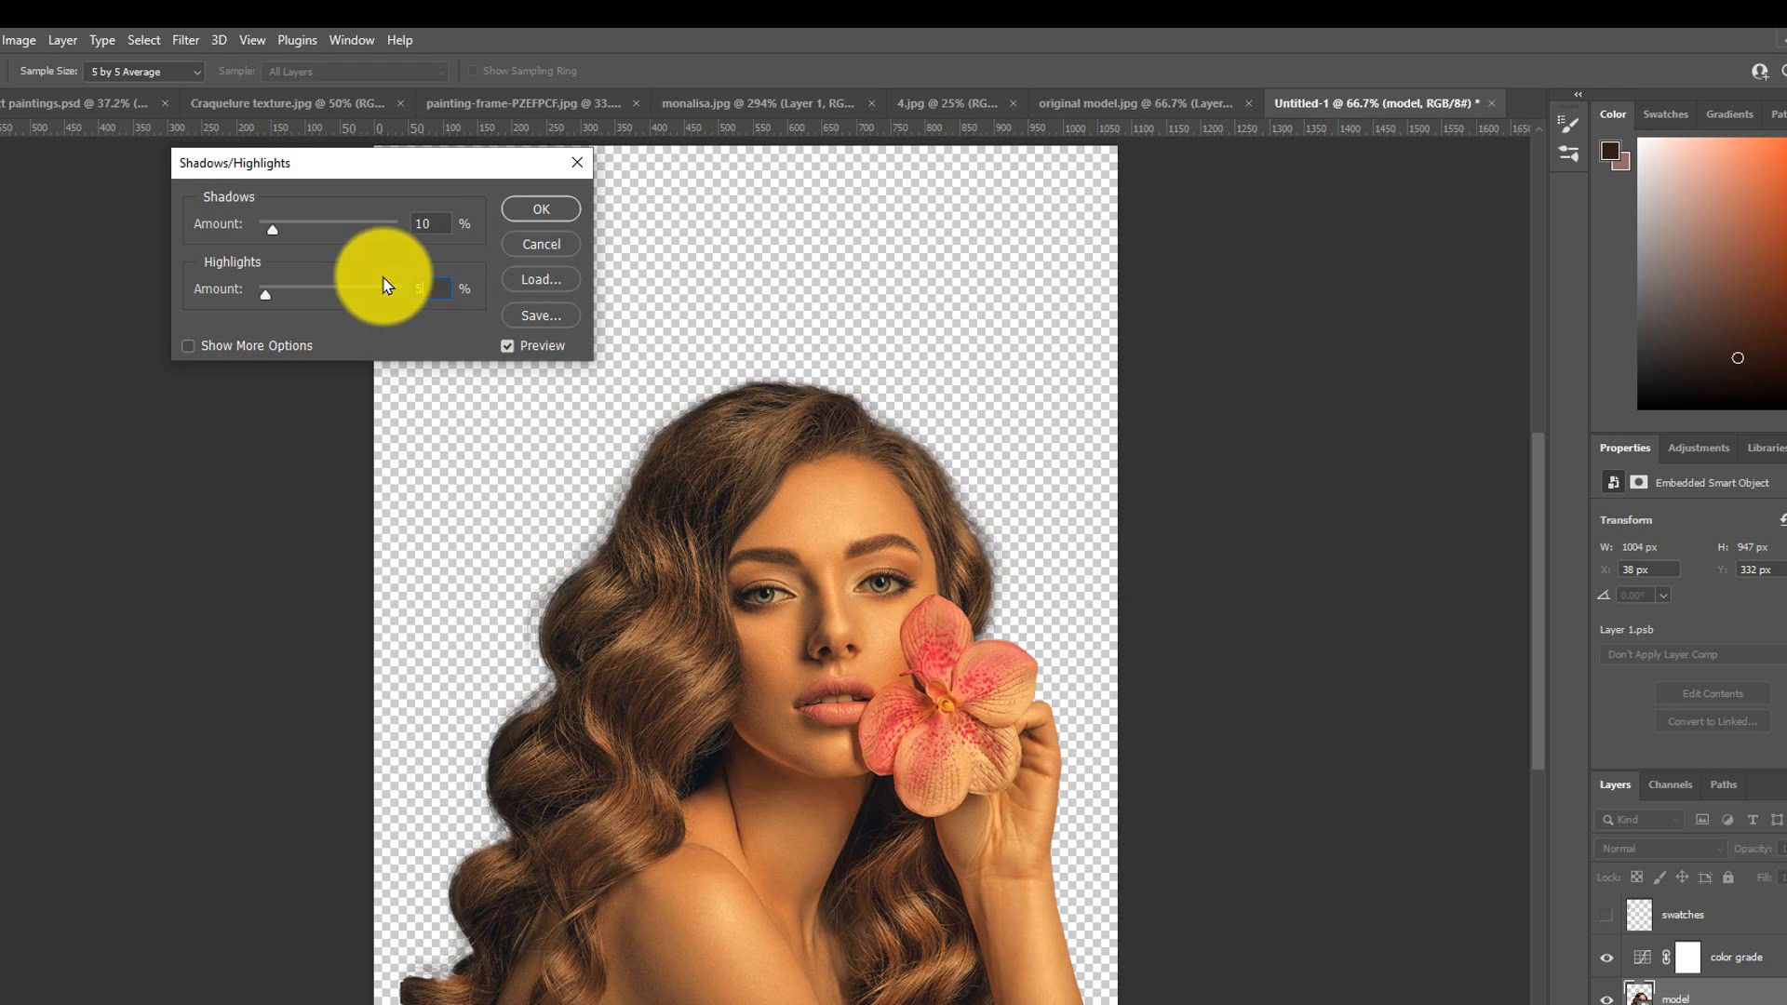
pyautogui.click(543, 211)
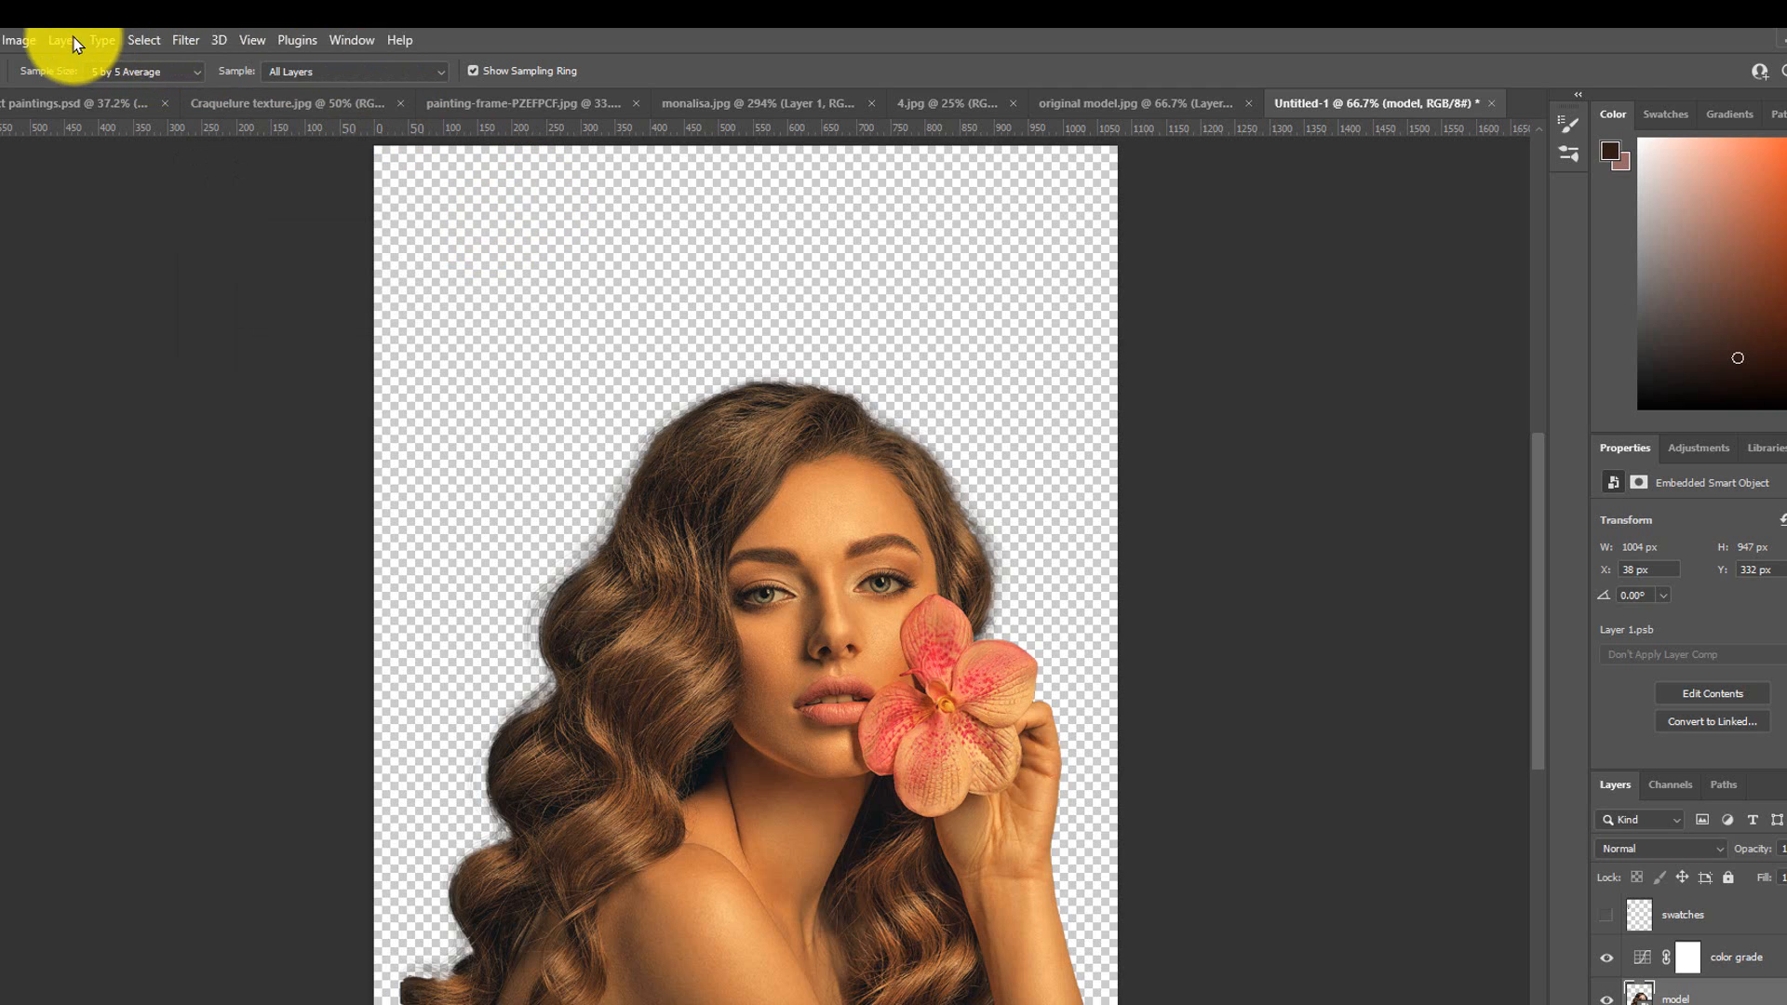
# - Sharpen the model layer with an Unsharp Mask of 250% amount, 1.0 pixel radius and threshold 0
pyautogui.click(185, 40)
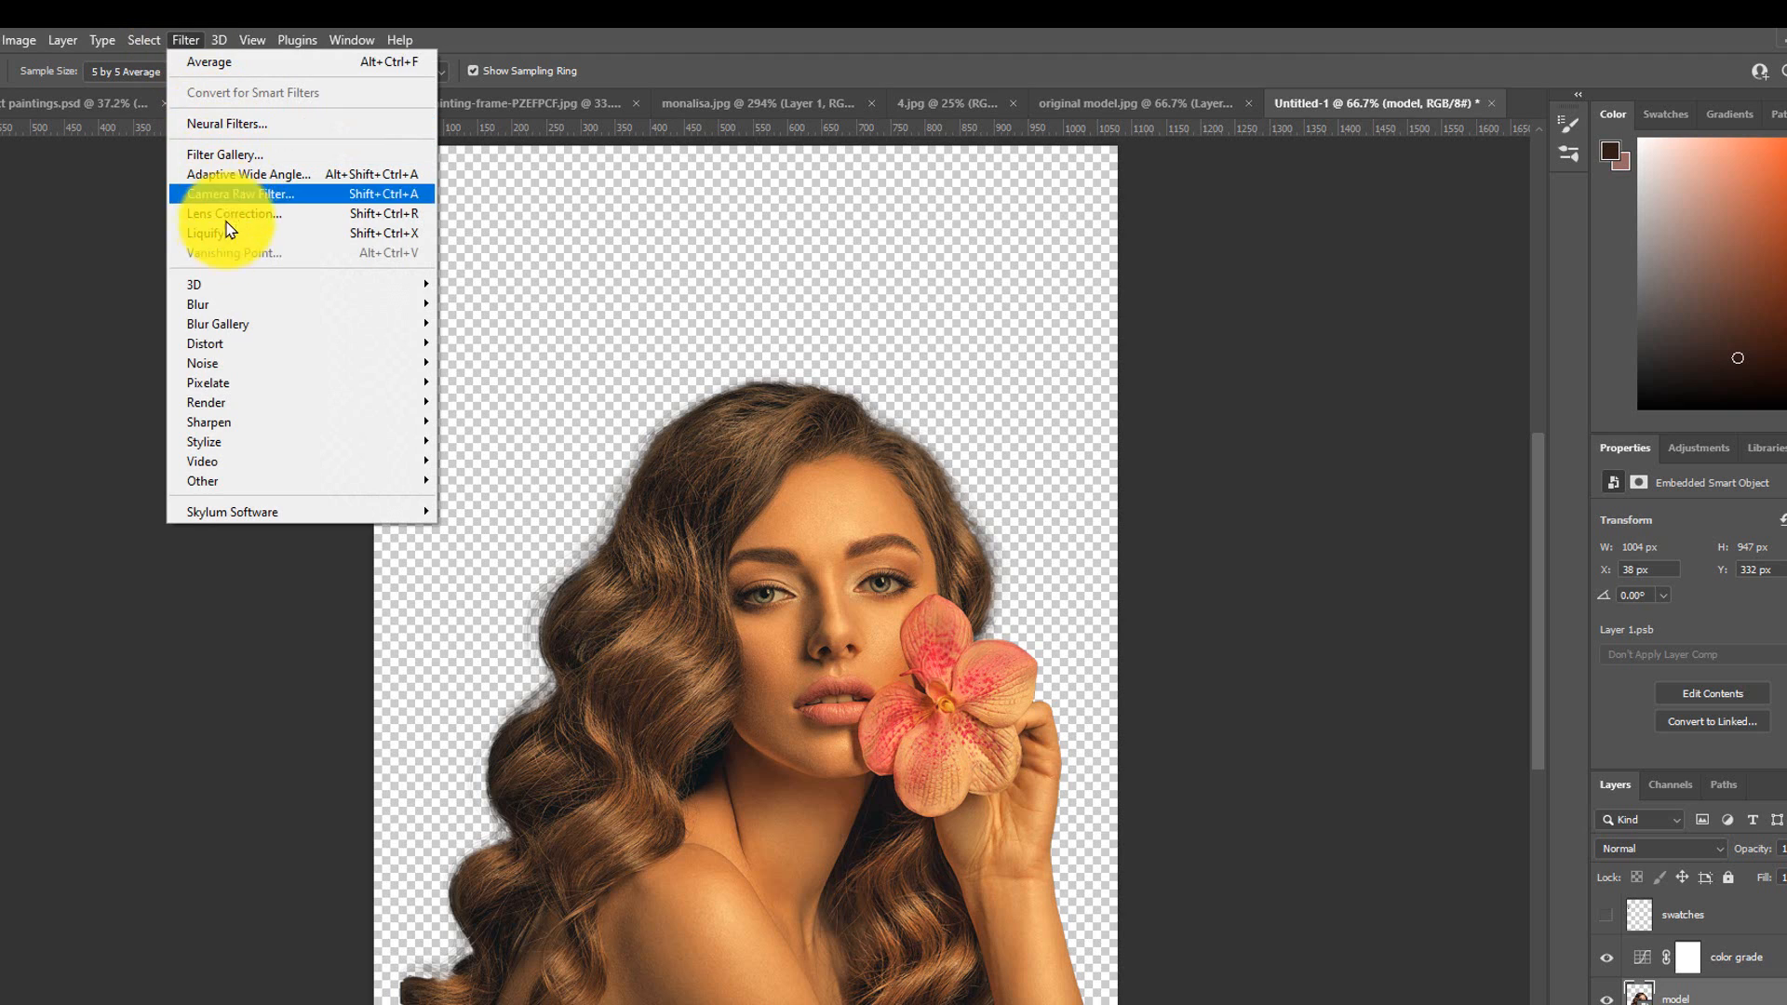
pyautogui.moveTo(231, 423)
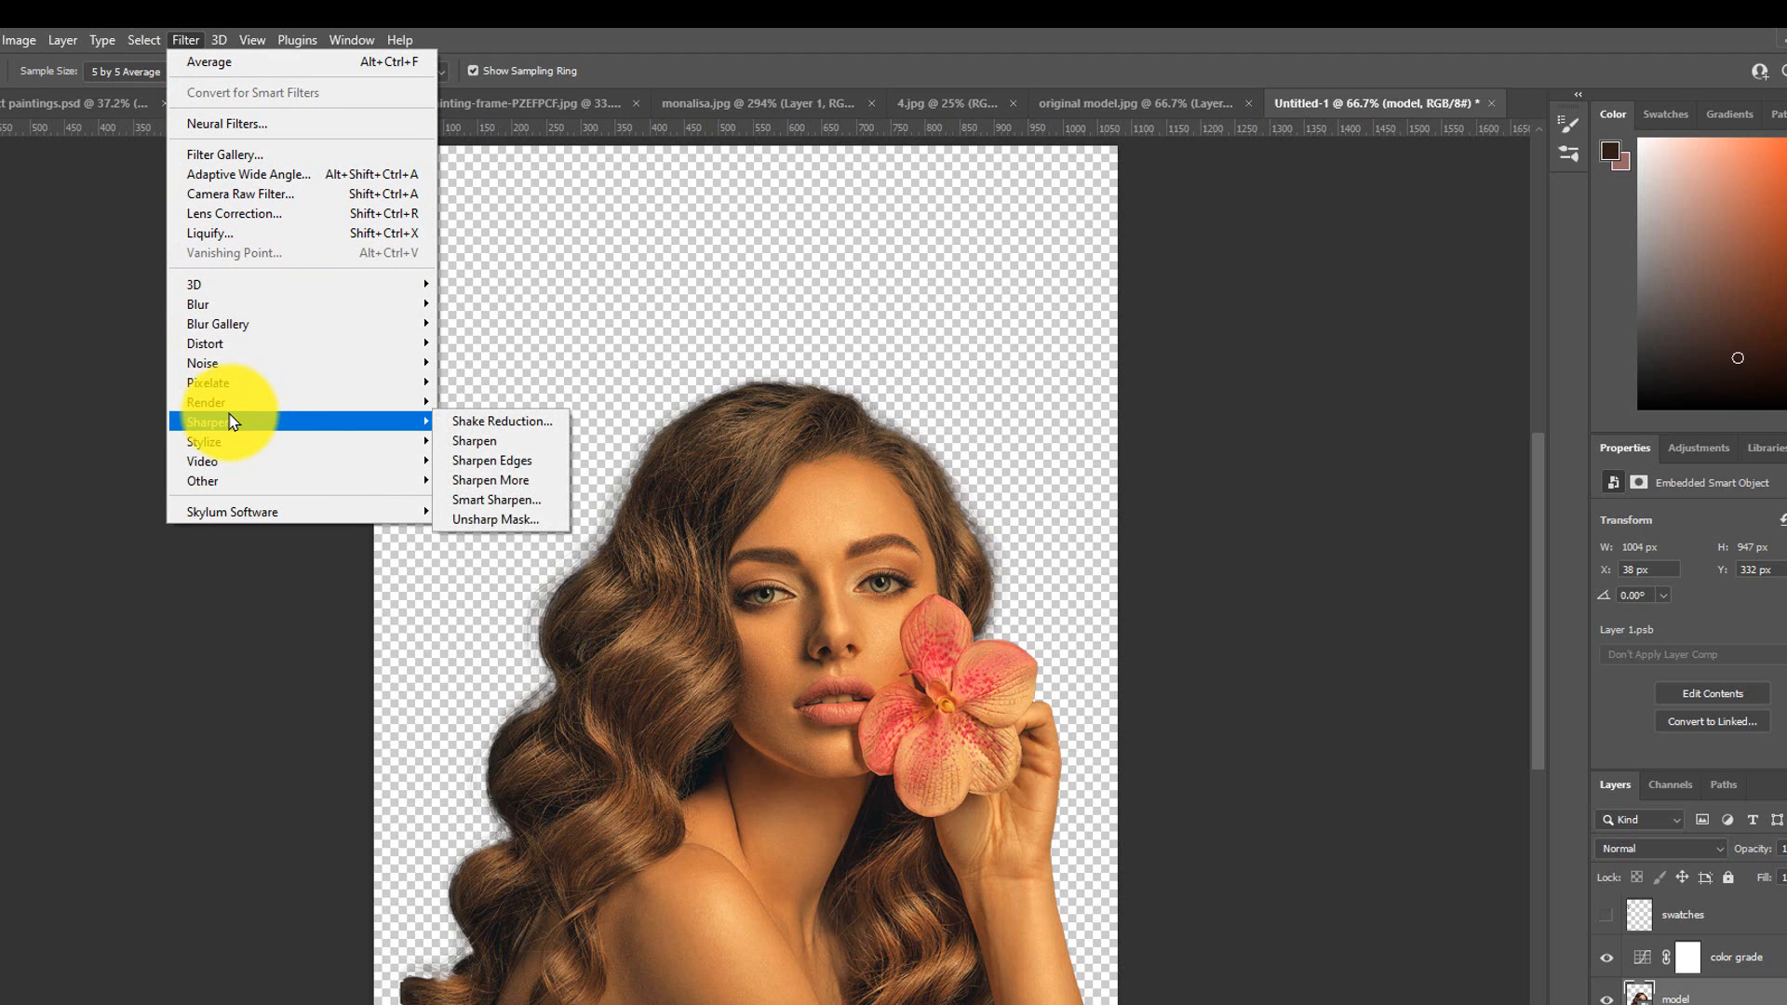
pyautogui.click(474, 519)
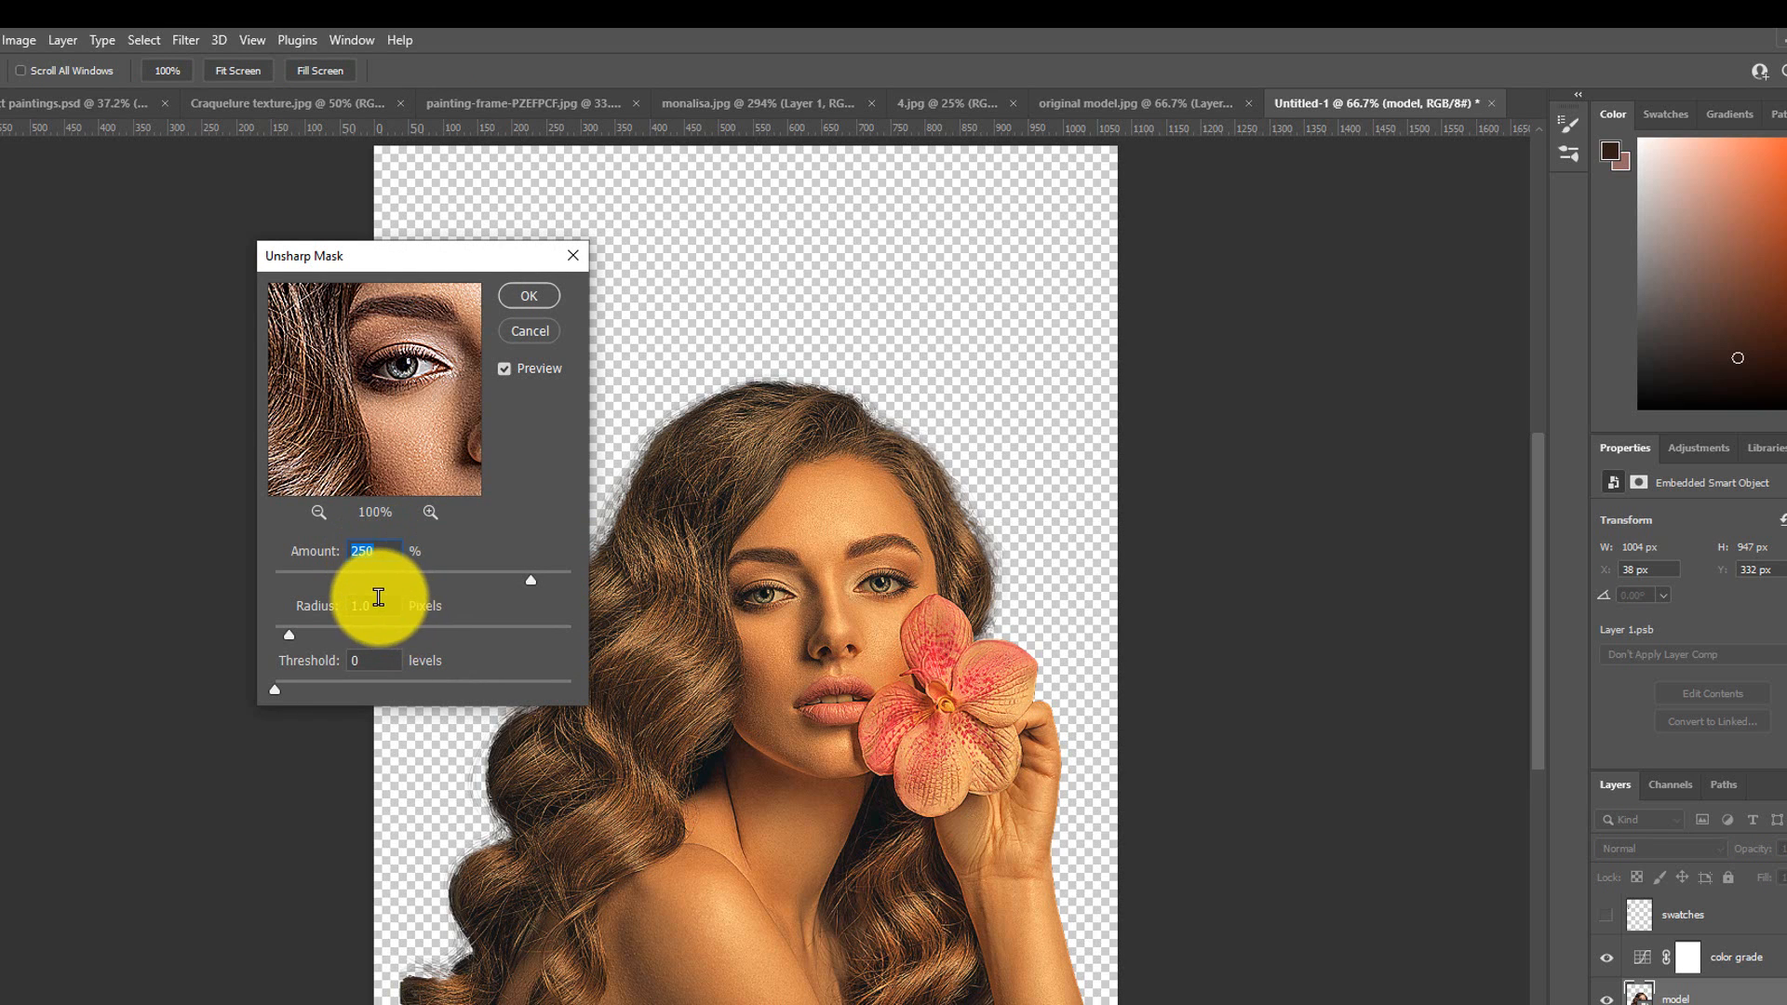
pyautogui.click(526, 296)
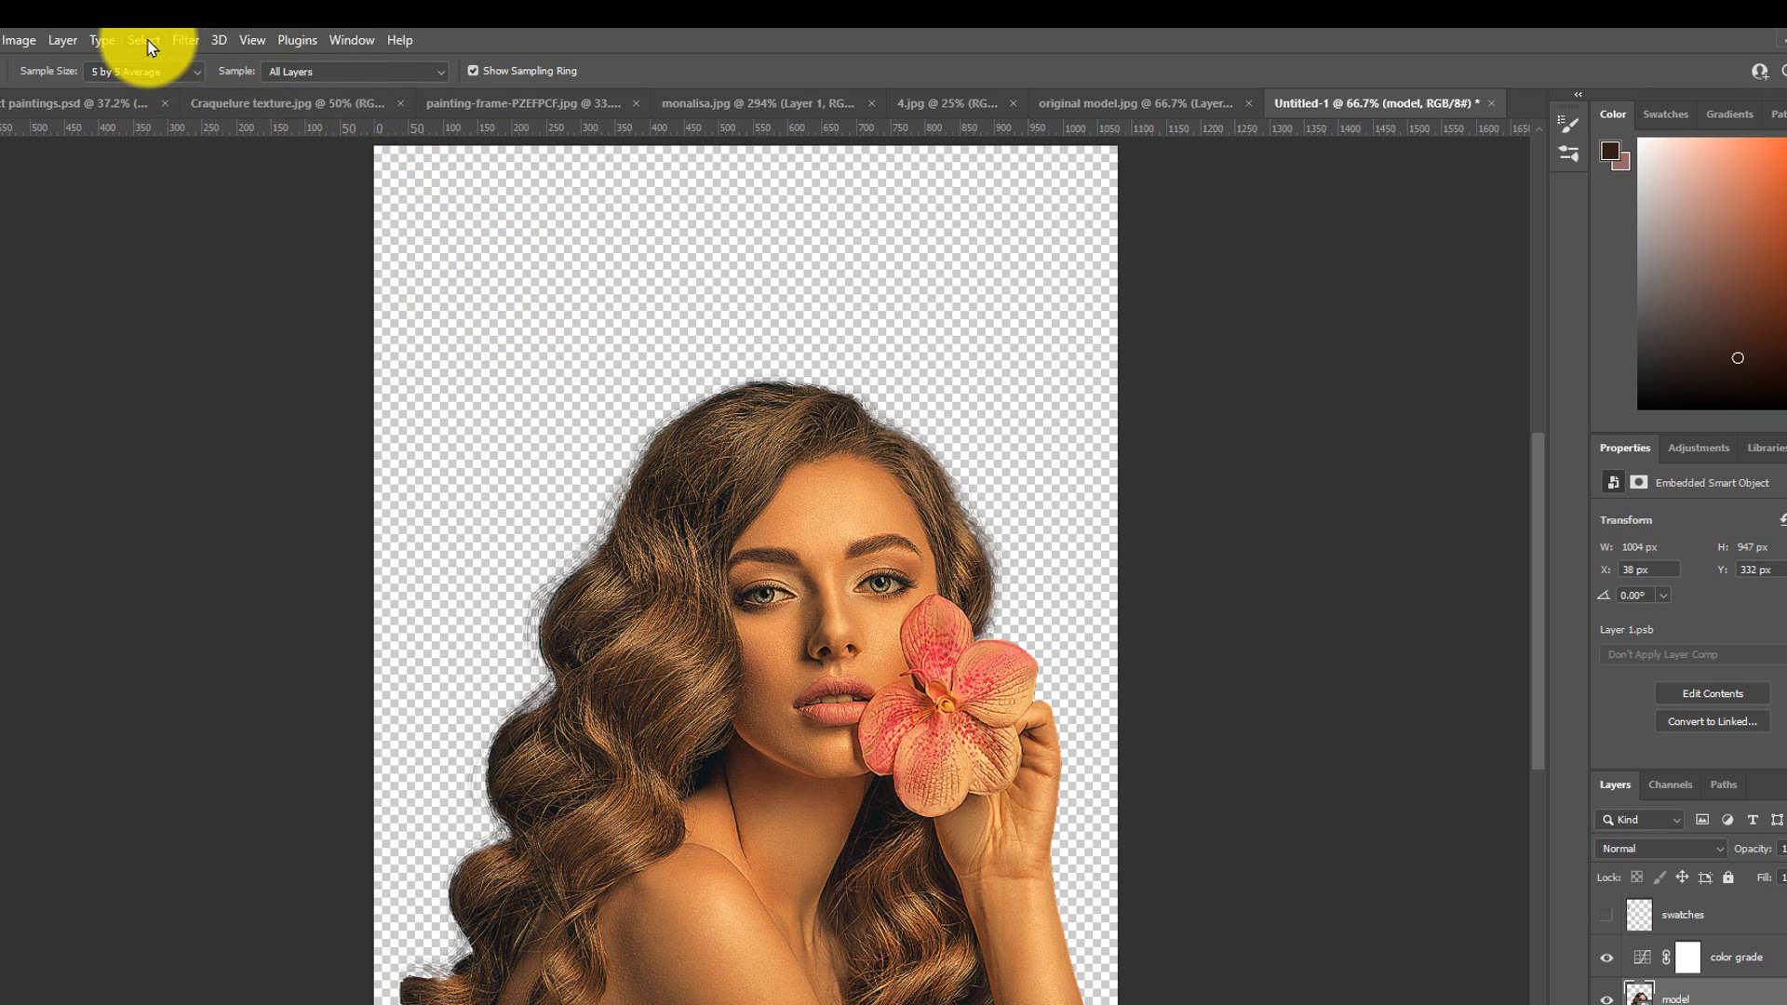
# - Apply Reduce Noise to the model layer with strength 10, preserve details 25%, reduce color noise 90% and sharpen details 0%
pyautogui.click(186, 40)
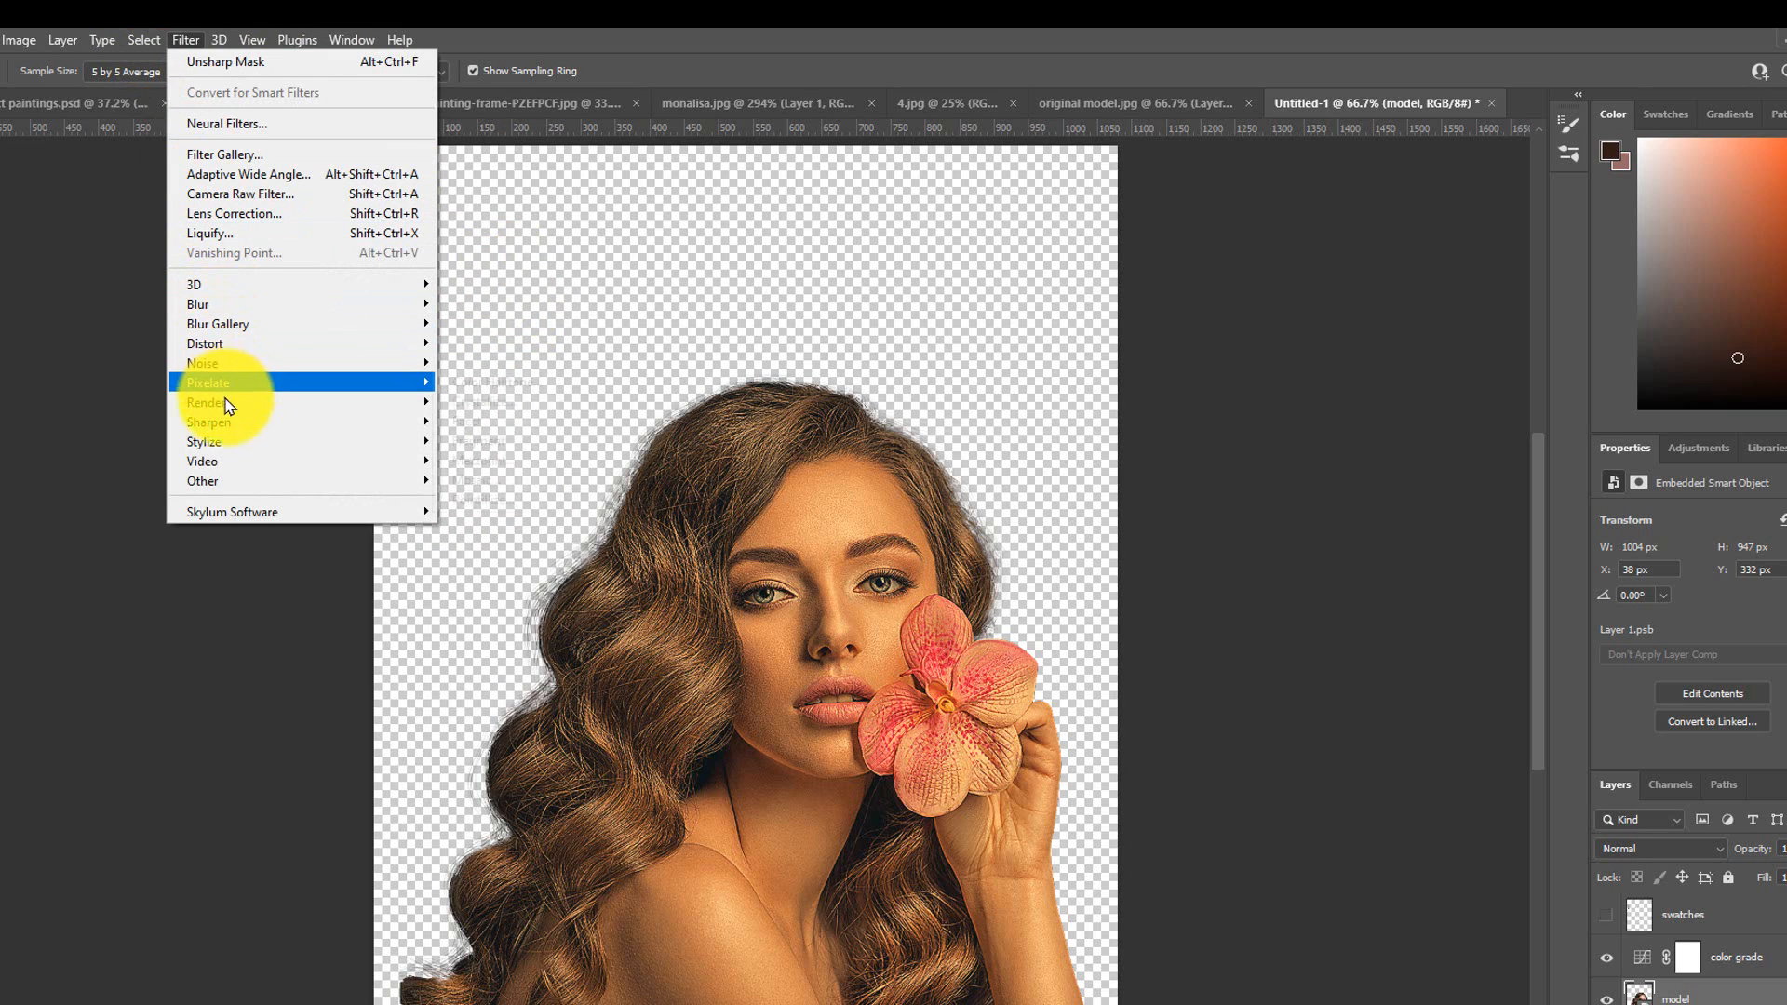
pyautogui.moveTo(219, 362)
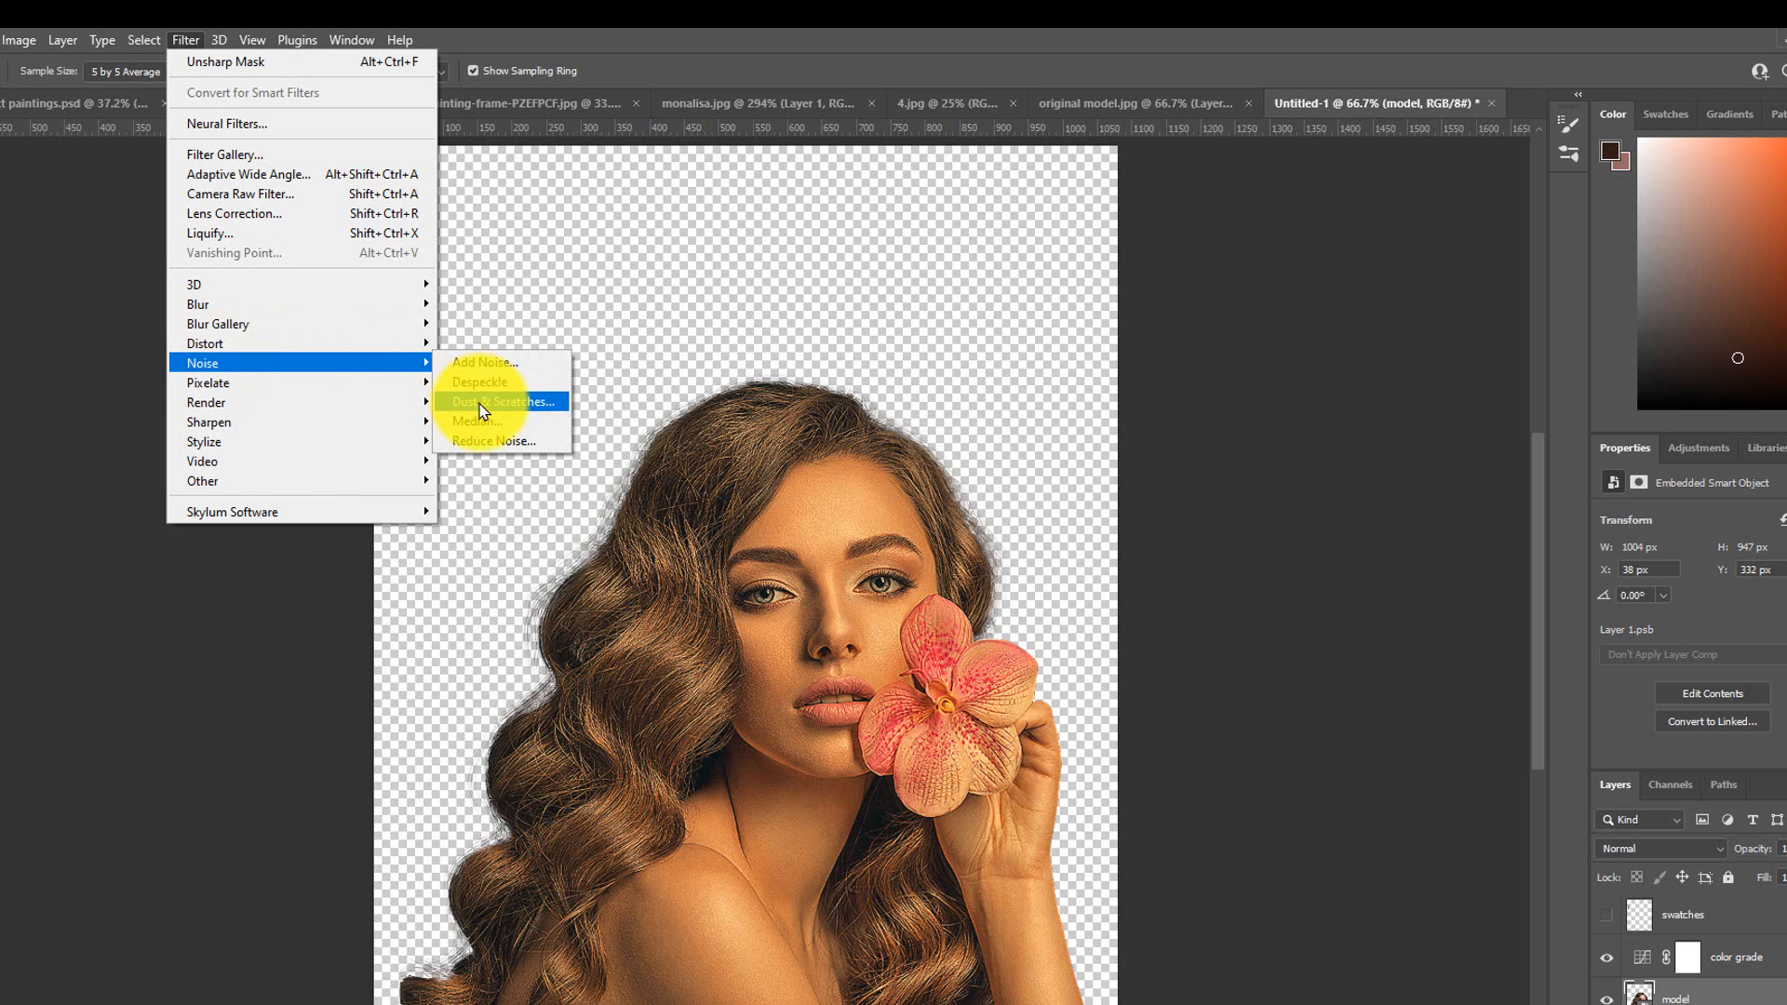
pyautogui.click(490, 443)
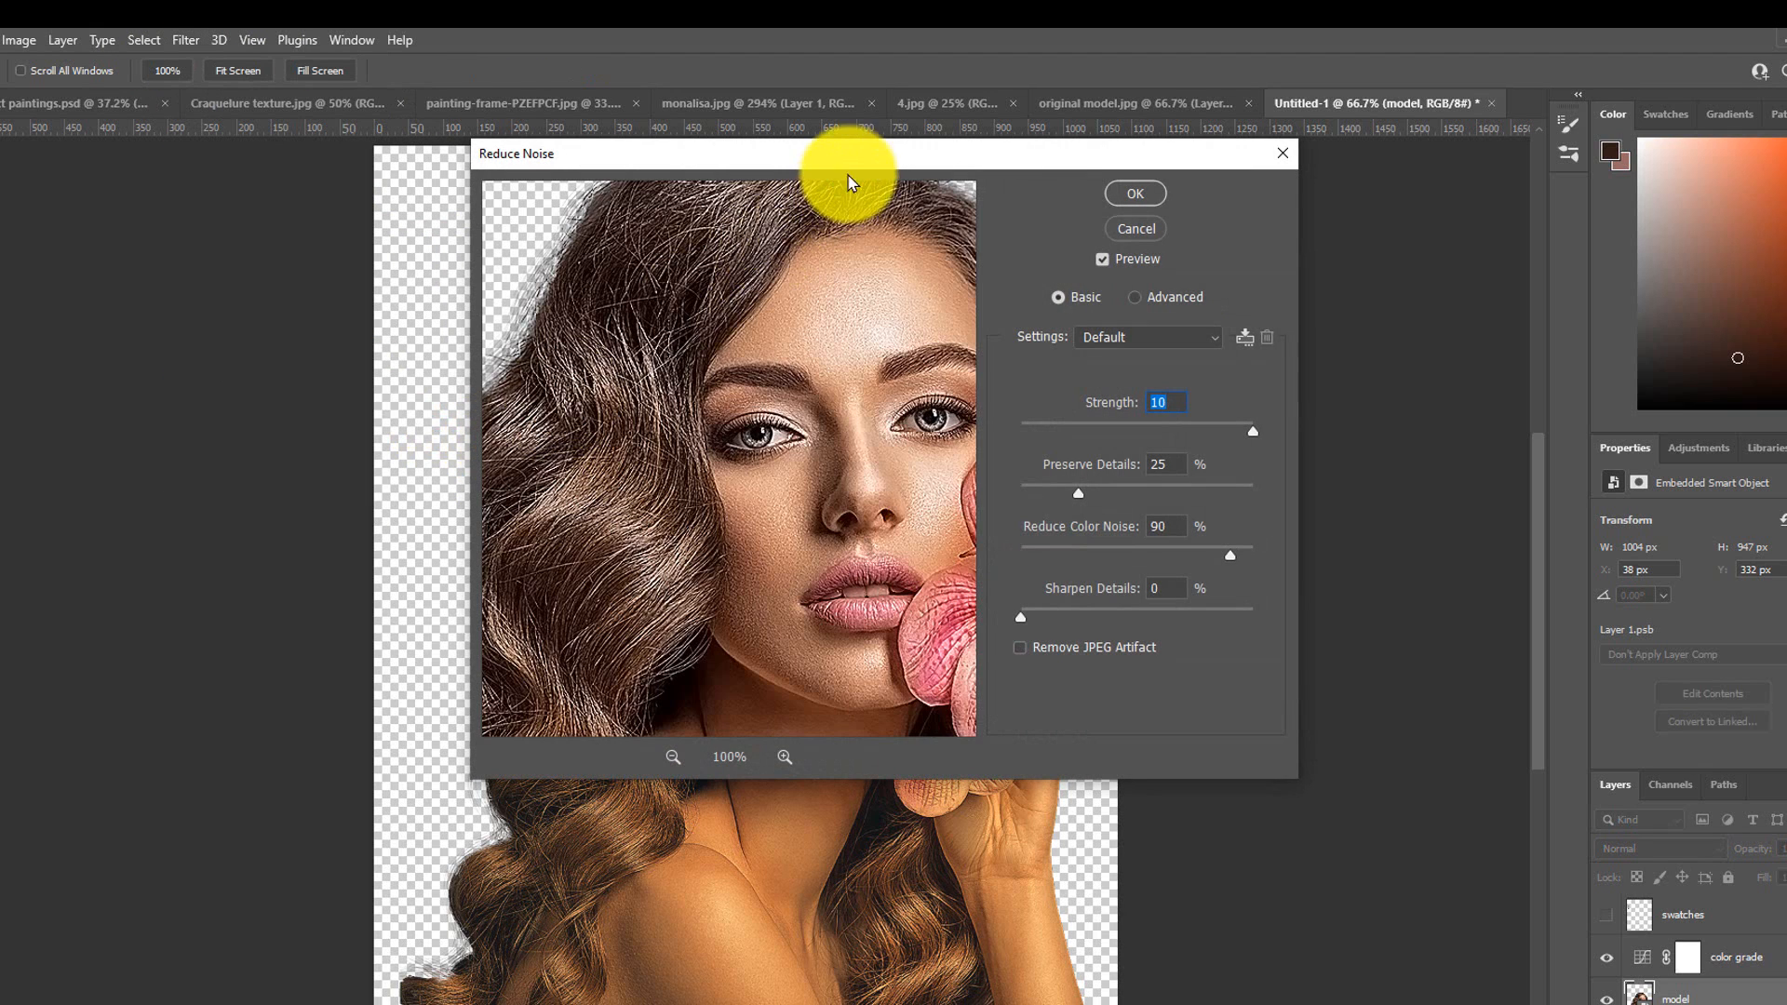
pyautogui.moveTo(849, 152); pyautogui.dragTo(606, 178)
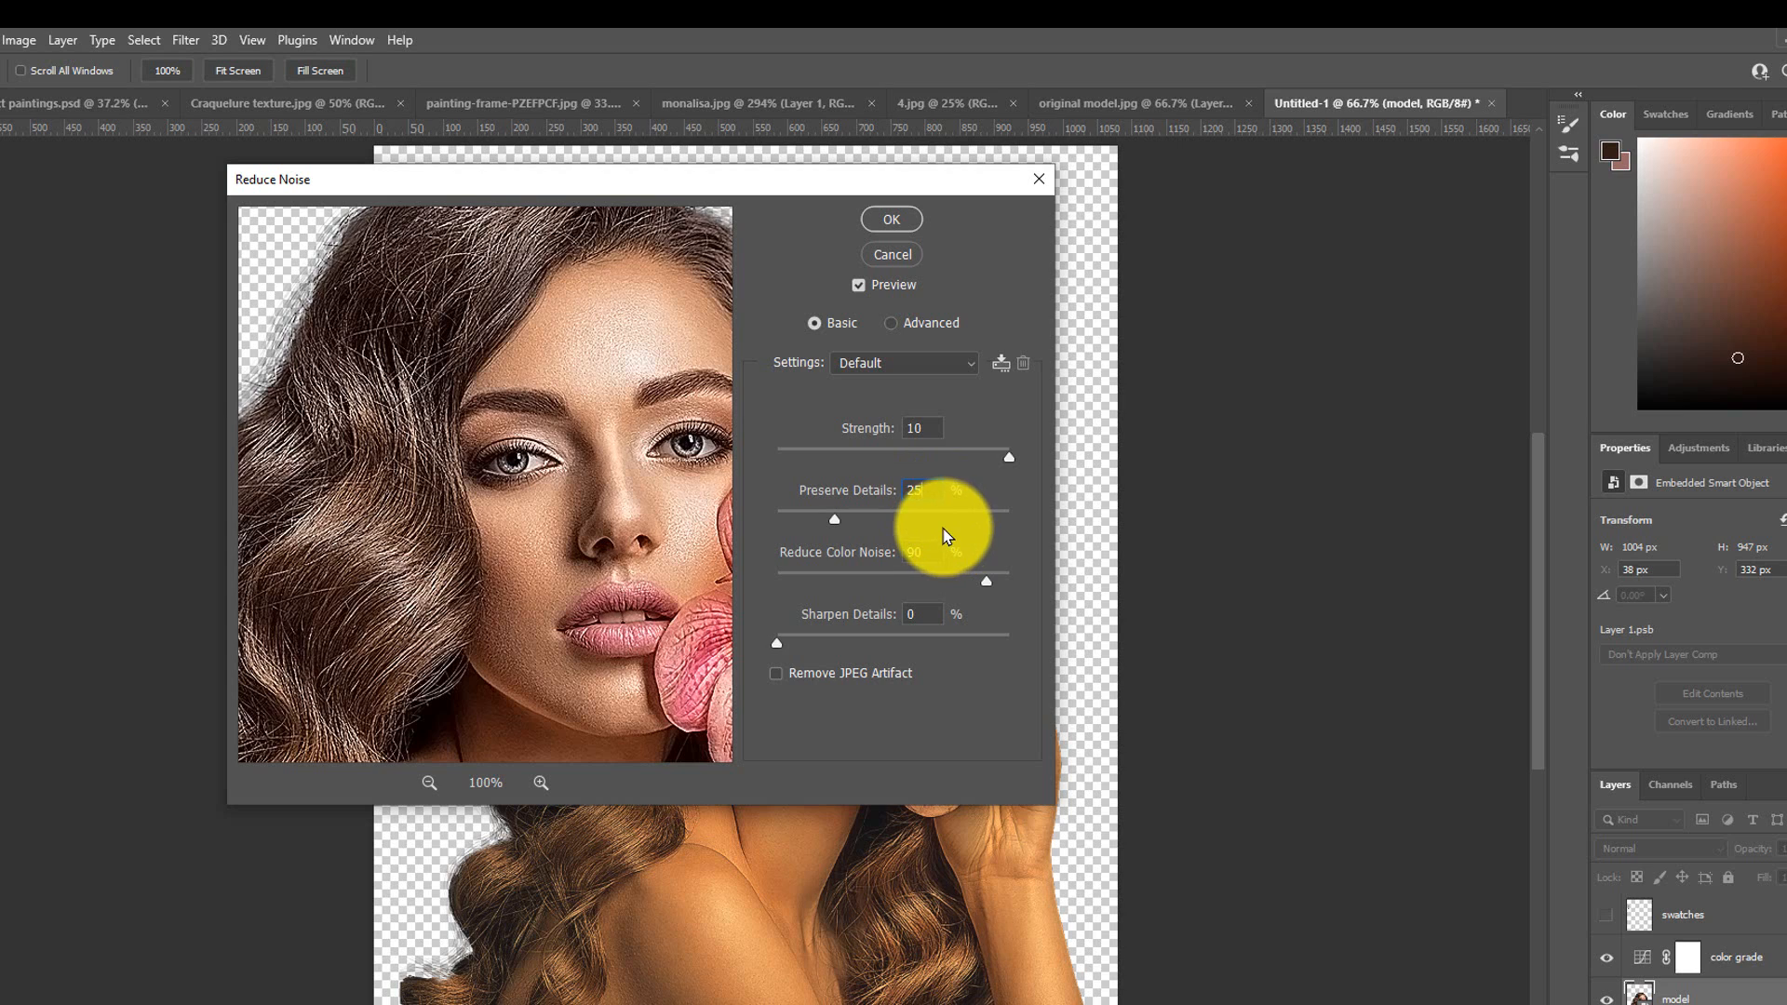
pyautogui.click(928, 554)
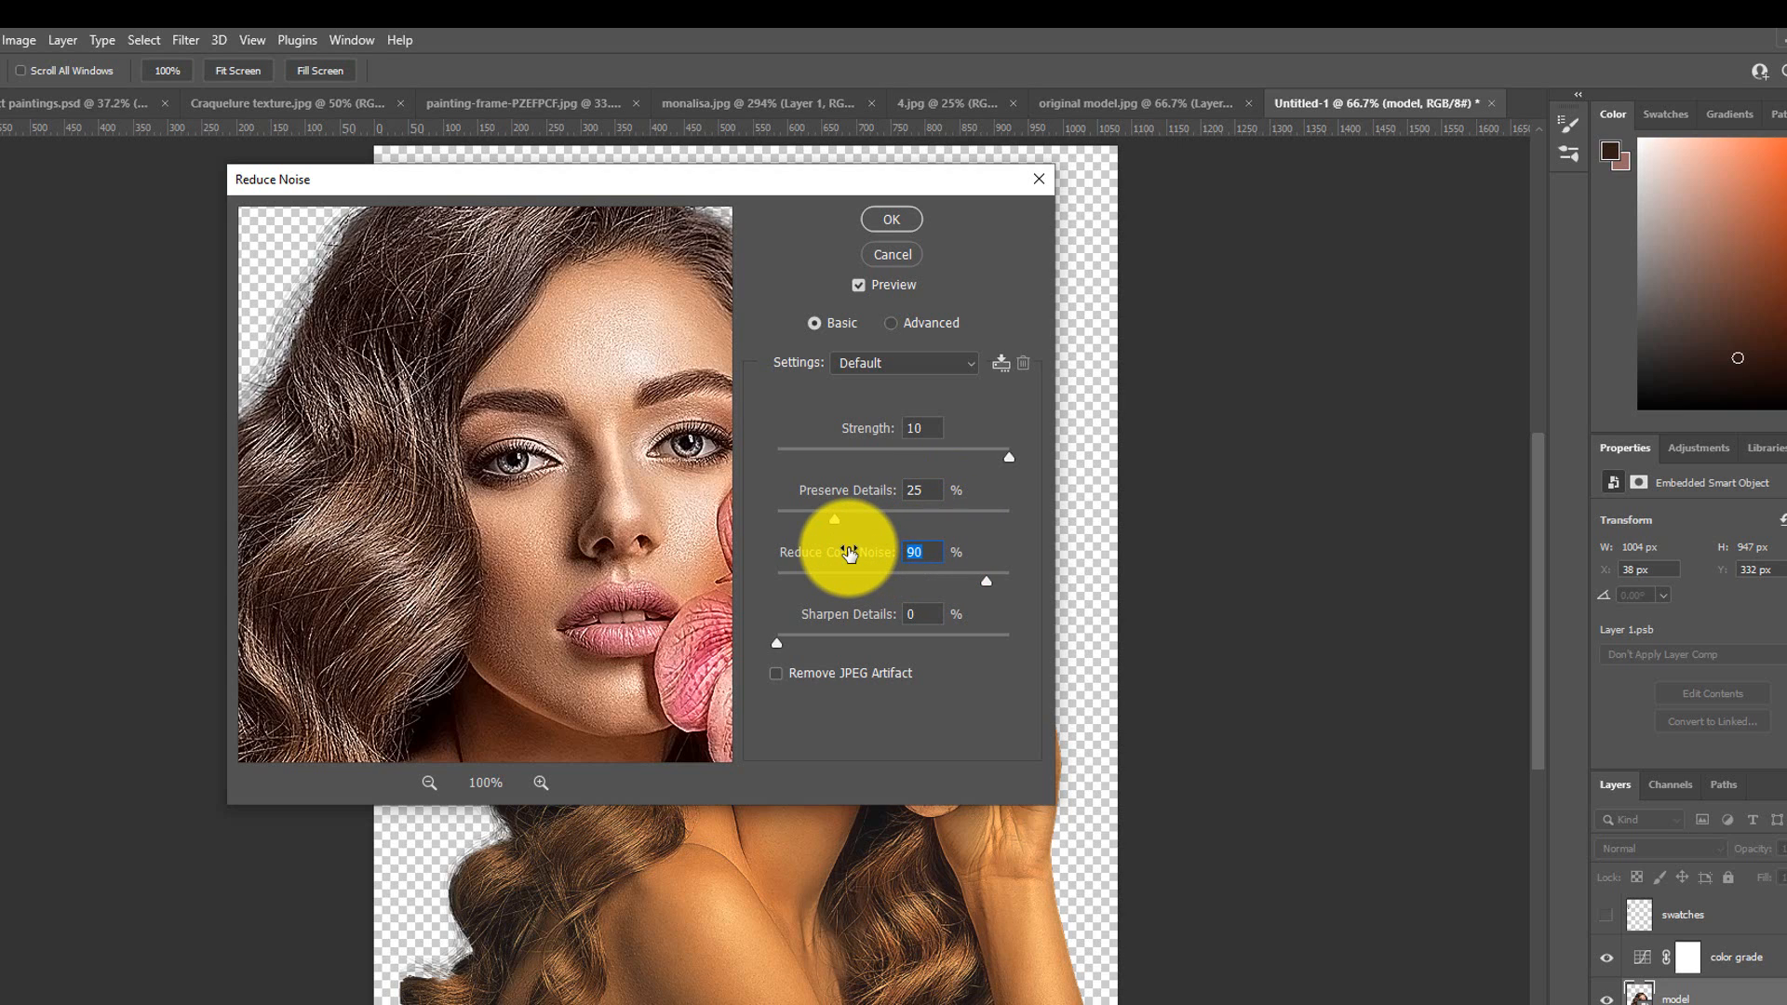
pyautogui.write('0')
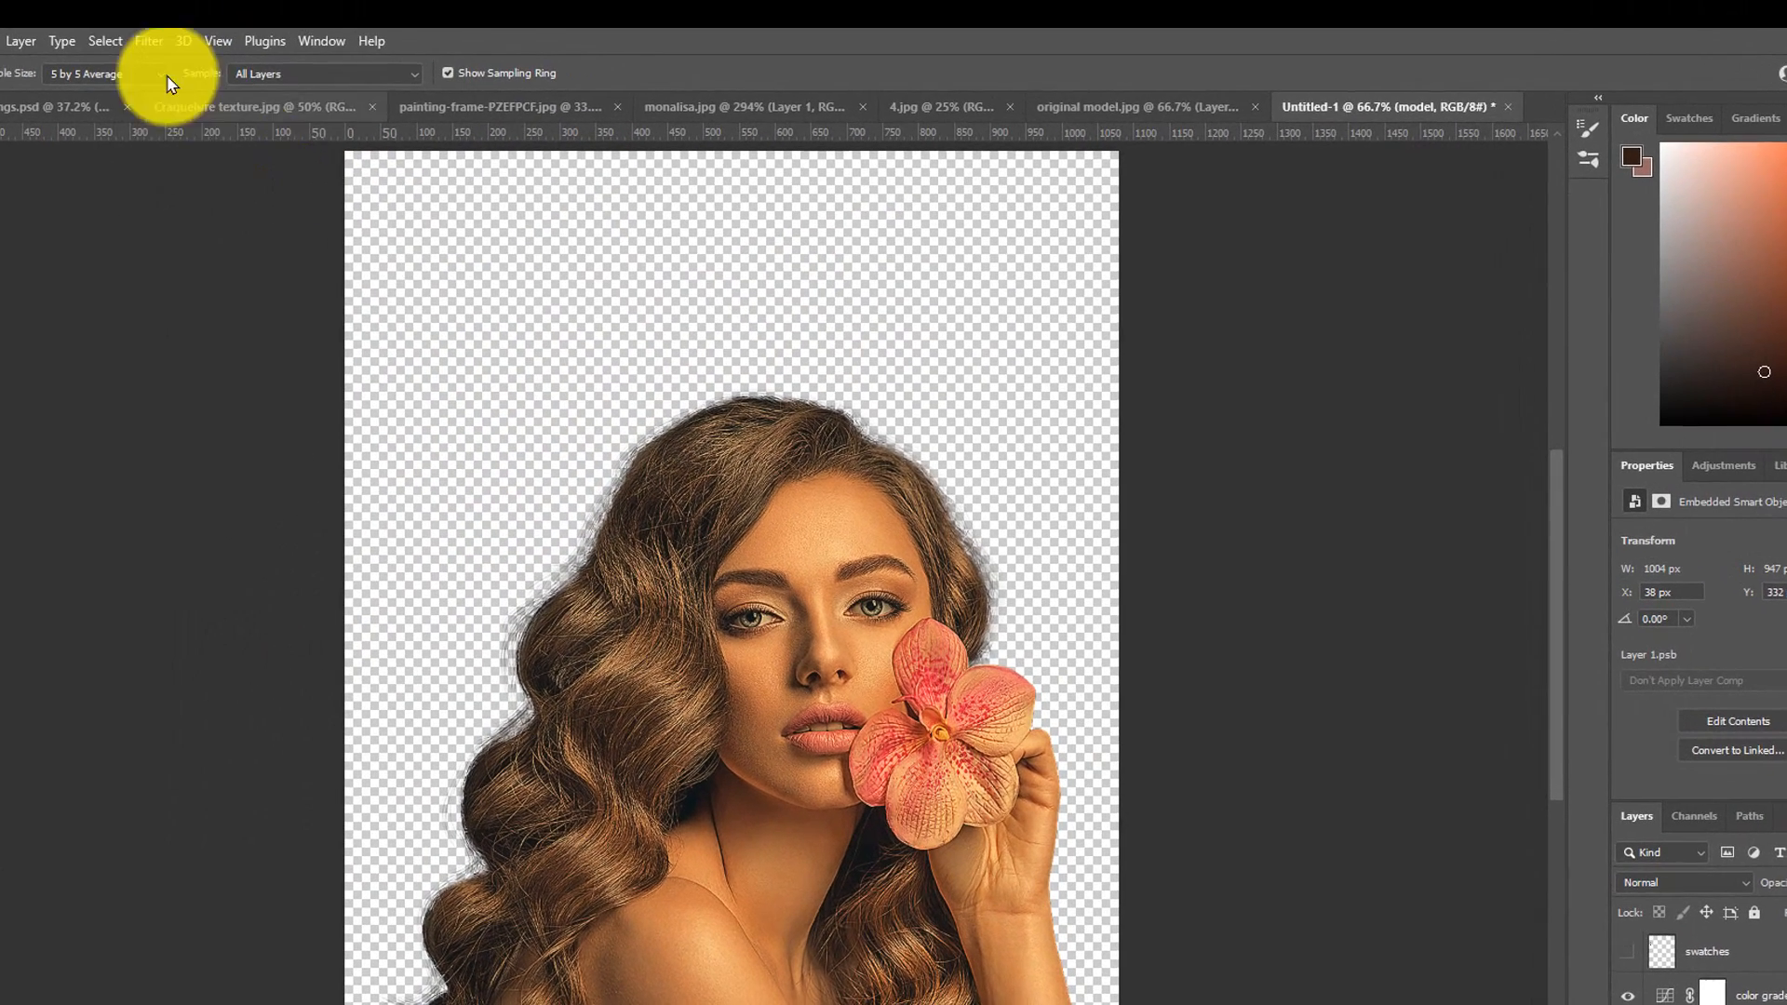
# - Apply the Diffuse filter to the model layer in Anisotropic mode
pyautogui.click(149, 41)
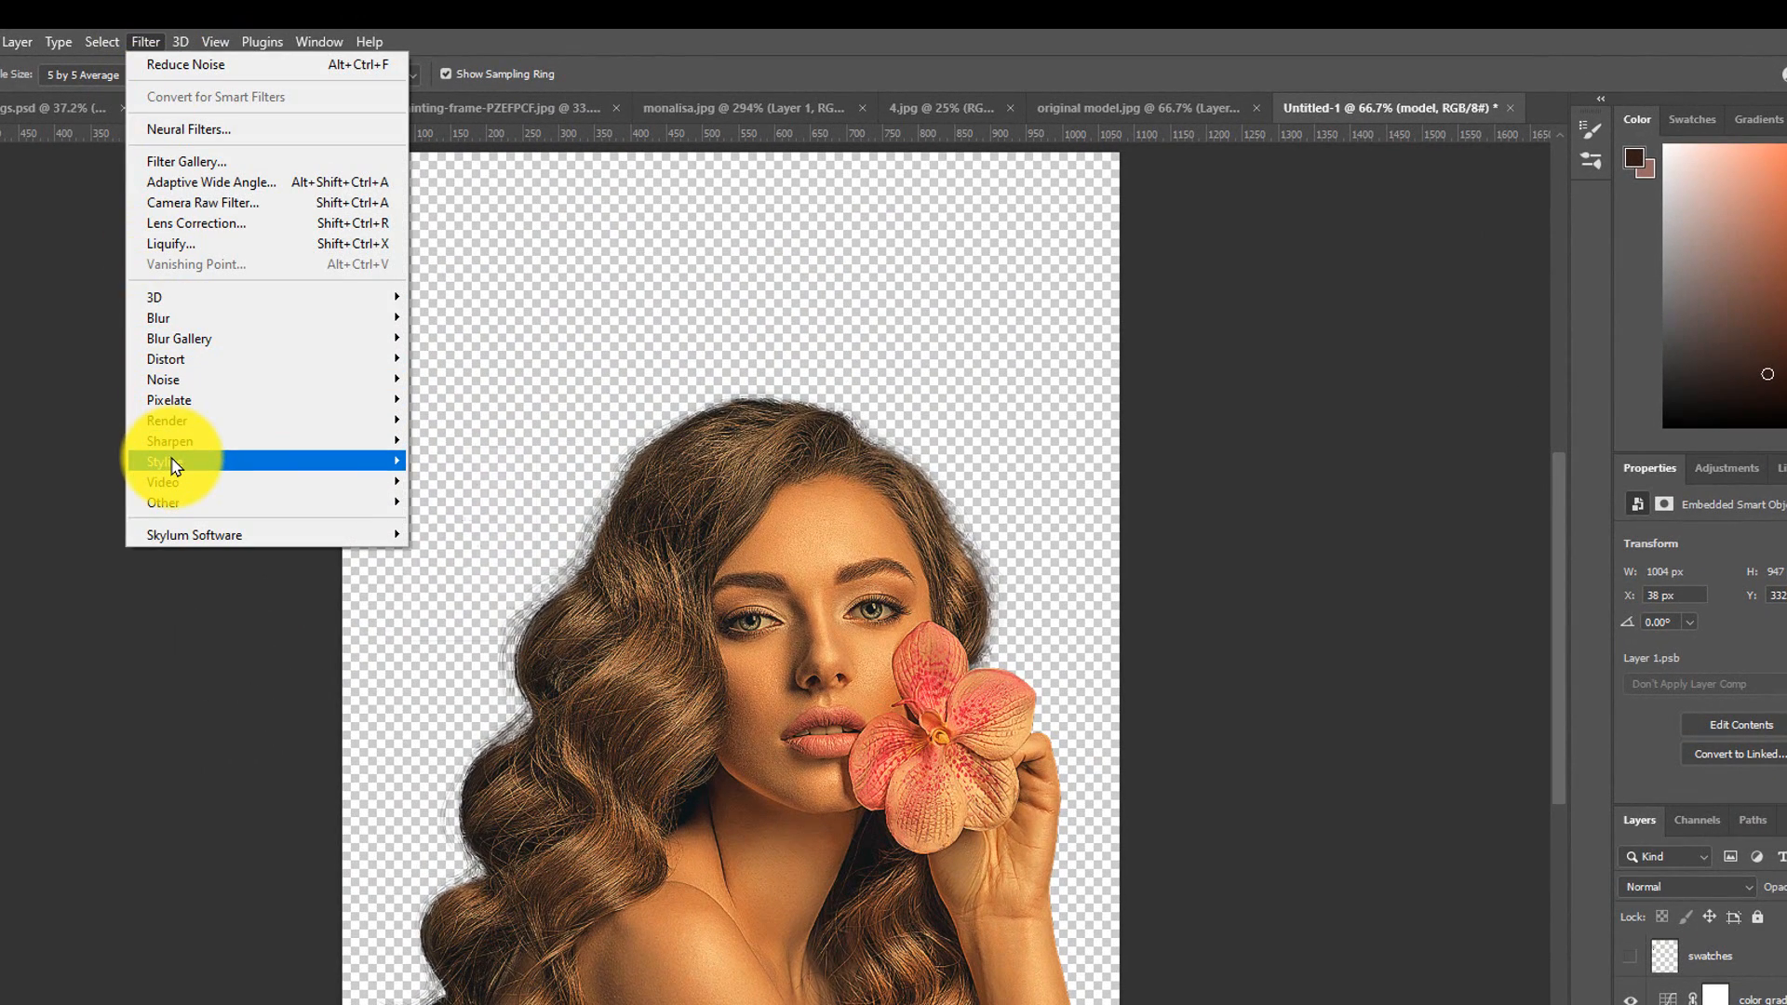
pyautogui.moveTo(175, 465)
pyautogui.click(445, 462)
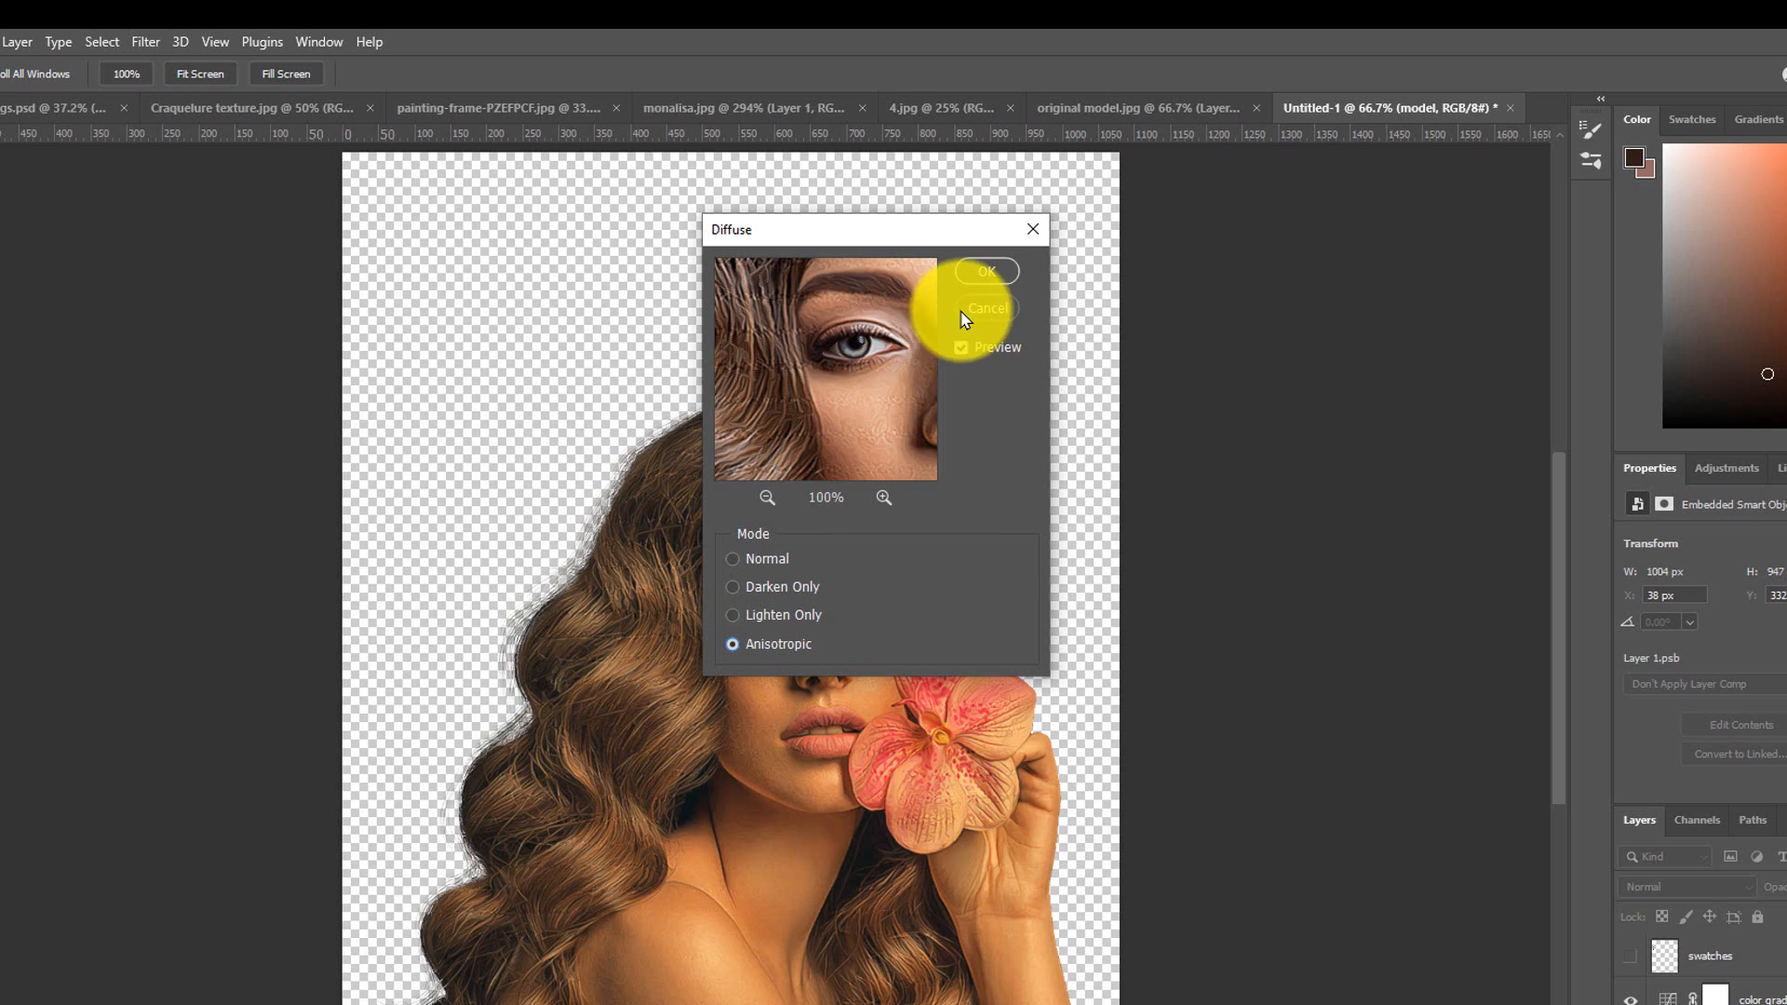
pyautogui.click(985, 272)
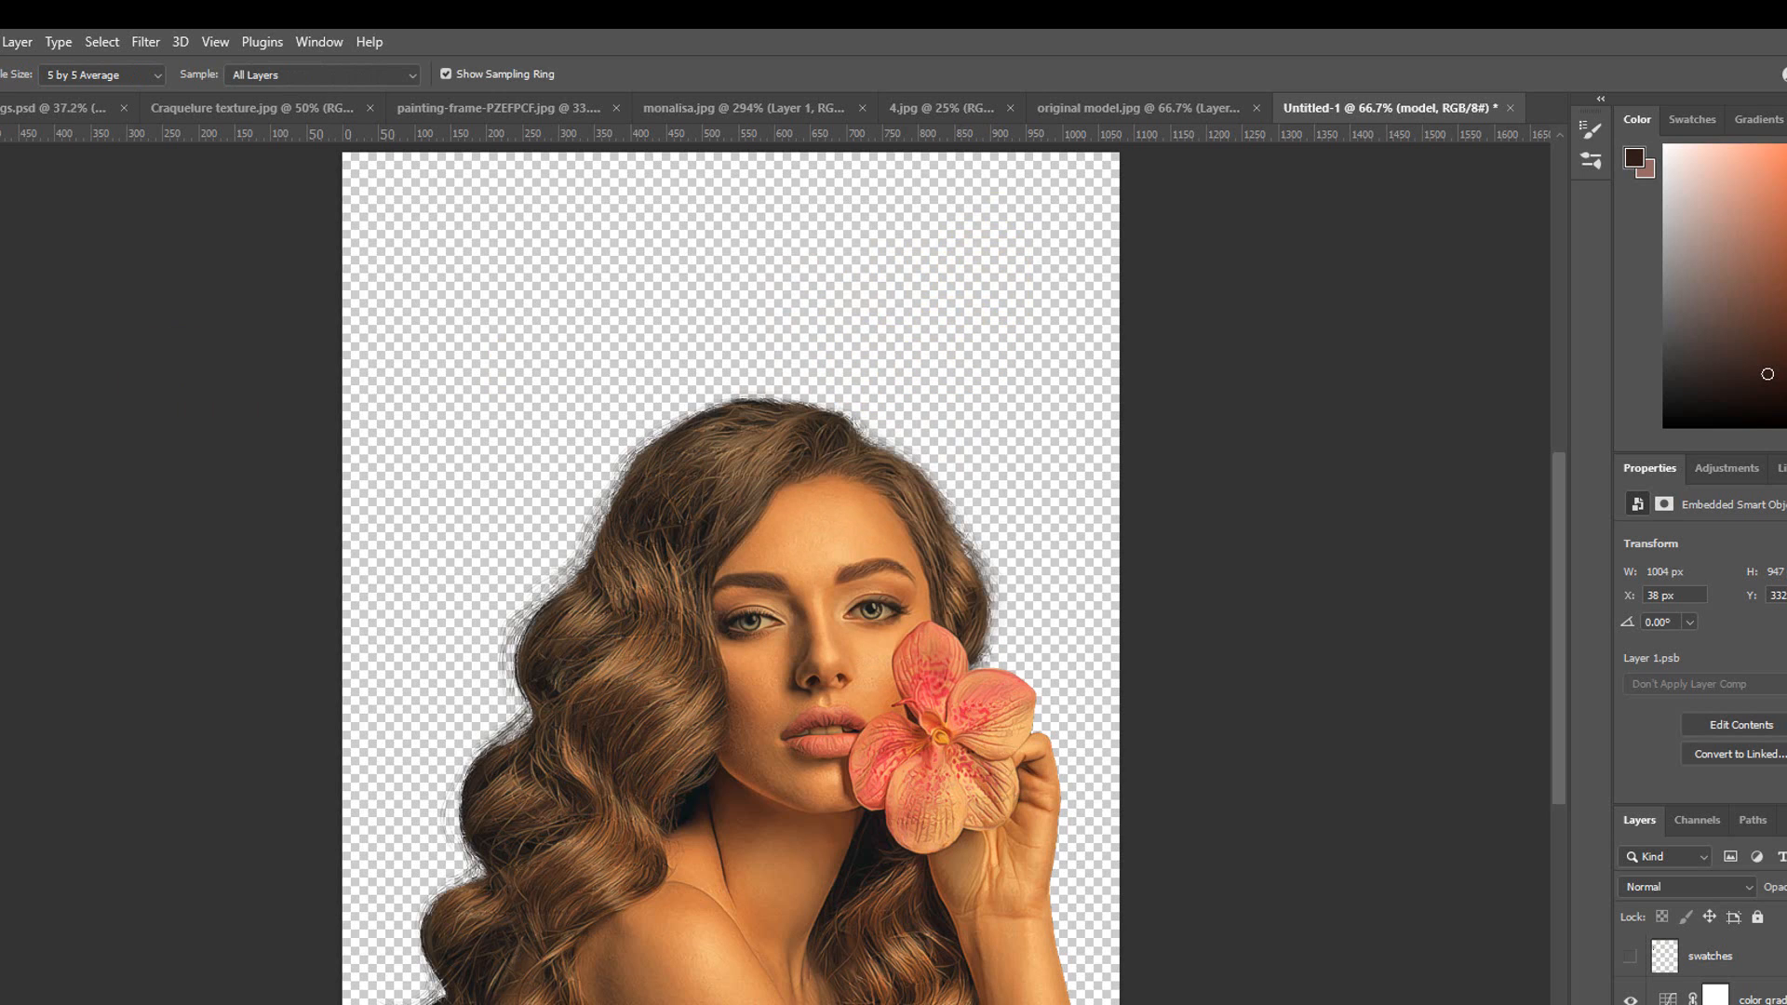
# - Apply the Oil Paint filter to the model with stylization 2.5, cleanliness 2.5, scale 0.1, bristle detail 0.0 and lighting off
pyautogui.click(139, 44)
pyautogui.moveTo(177, 461)
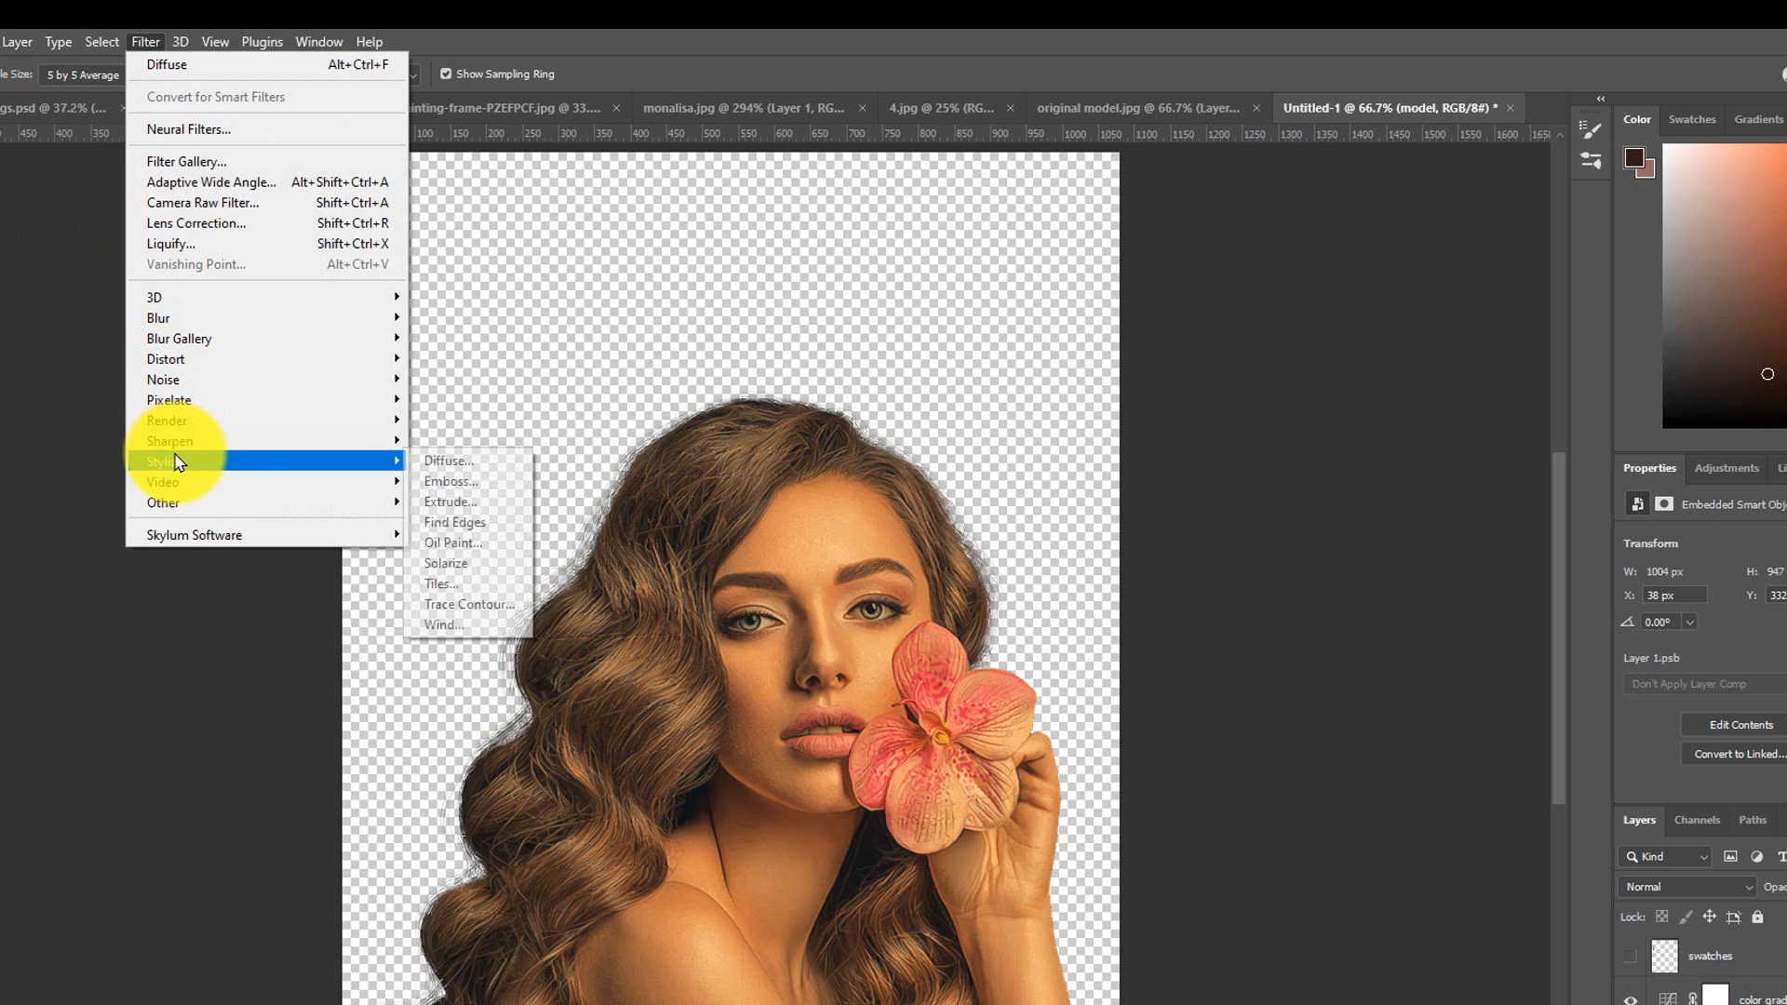
pyautogui.click(453, 544)
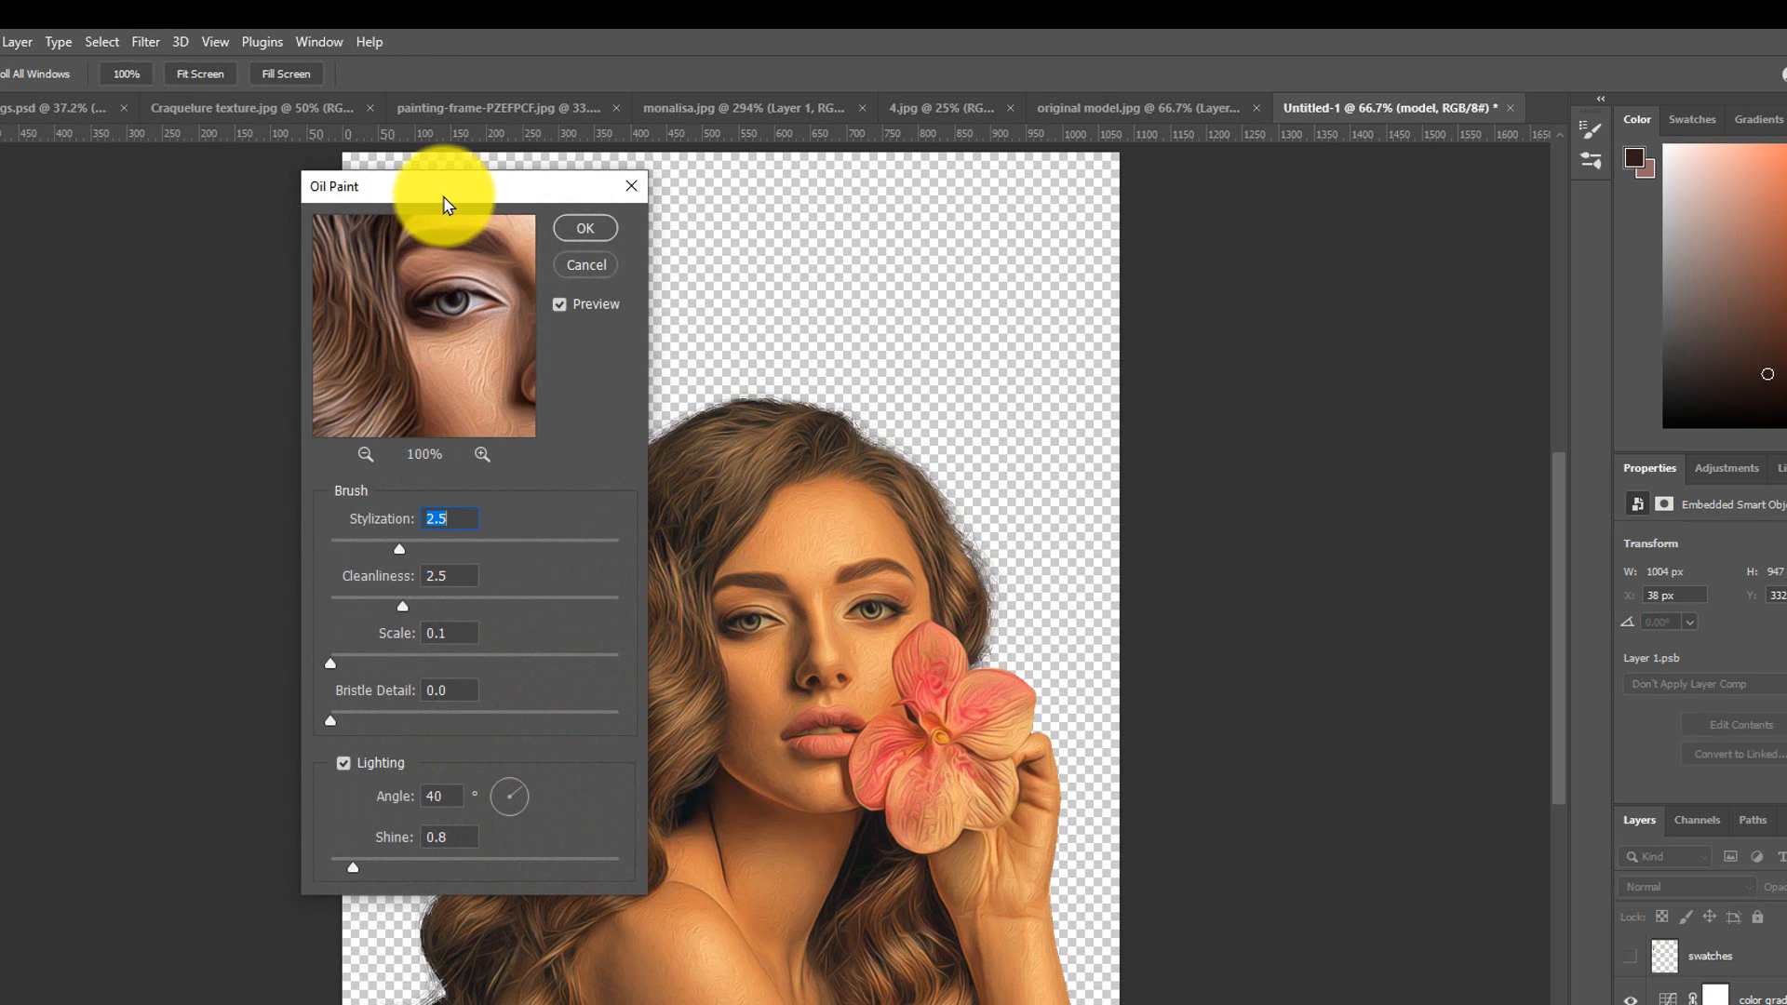
pyautogui.moveTo(449, 203); pyautogui.dragTo(310, 179)
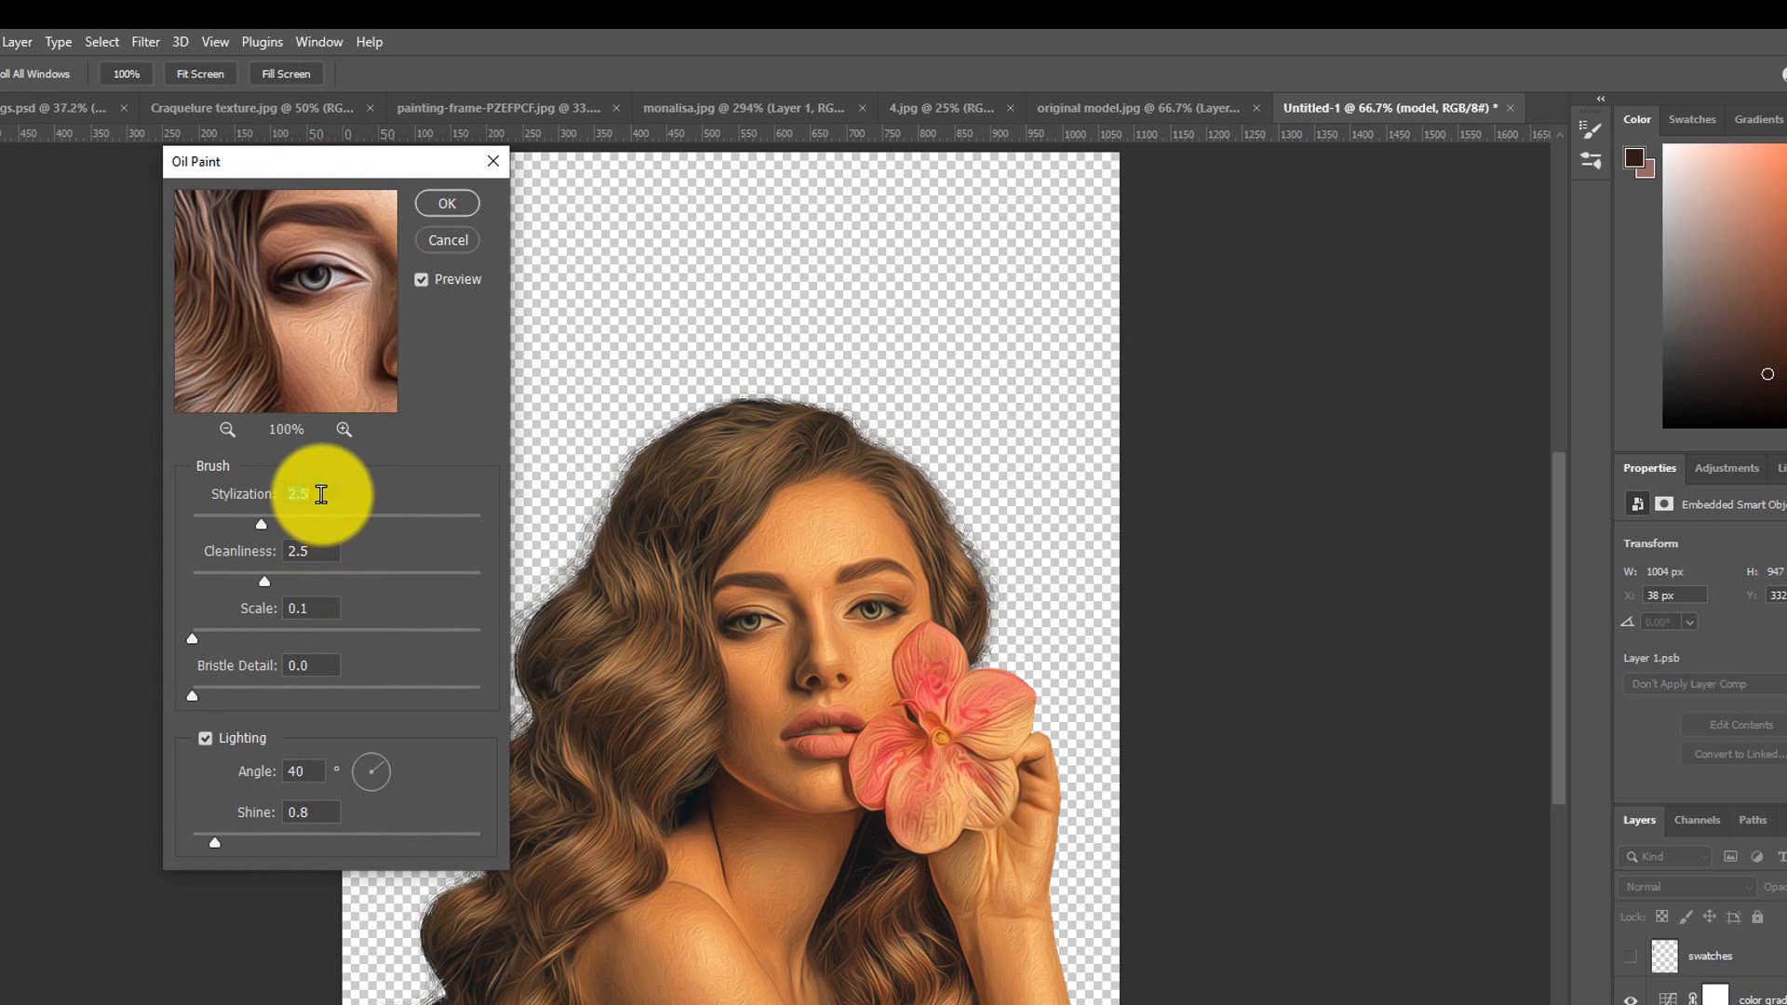
pyautogui.click(321, 494)
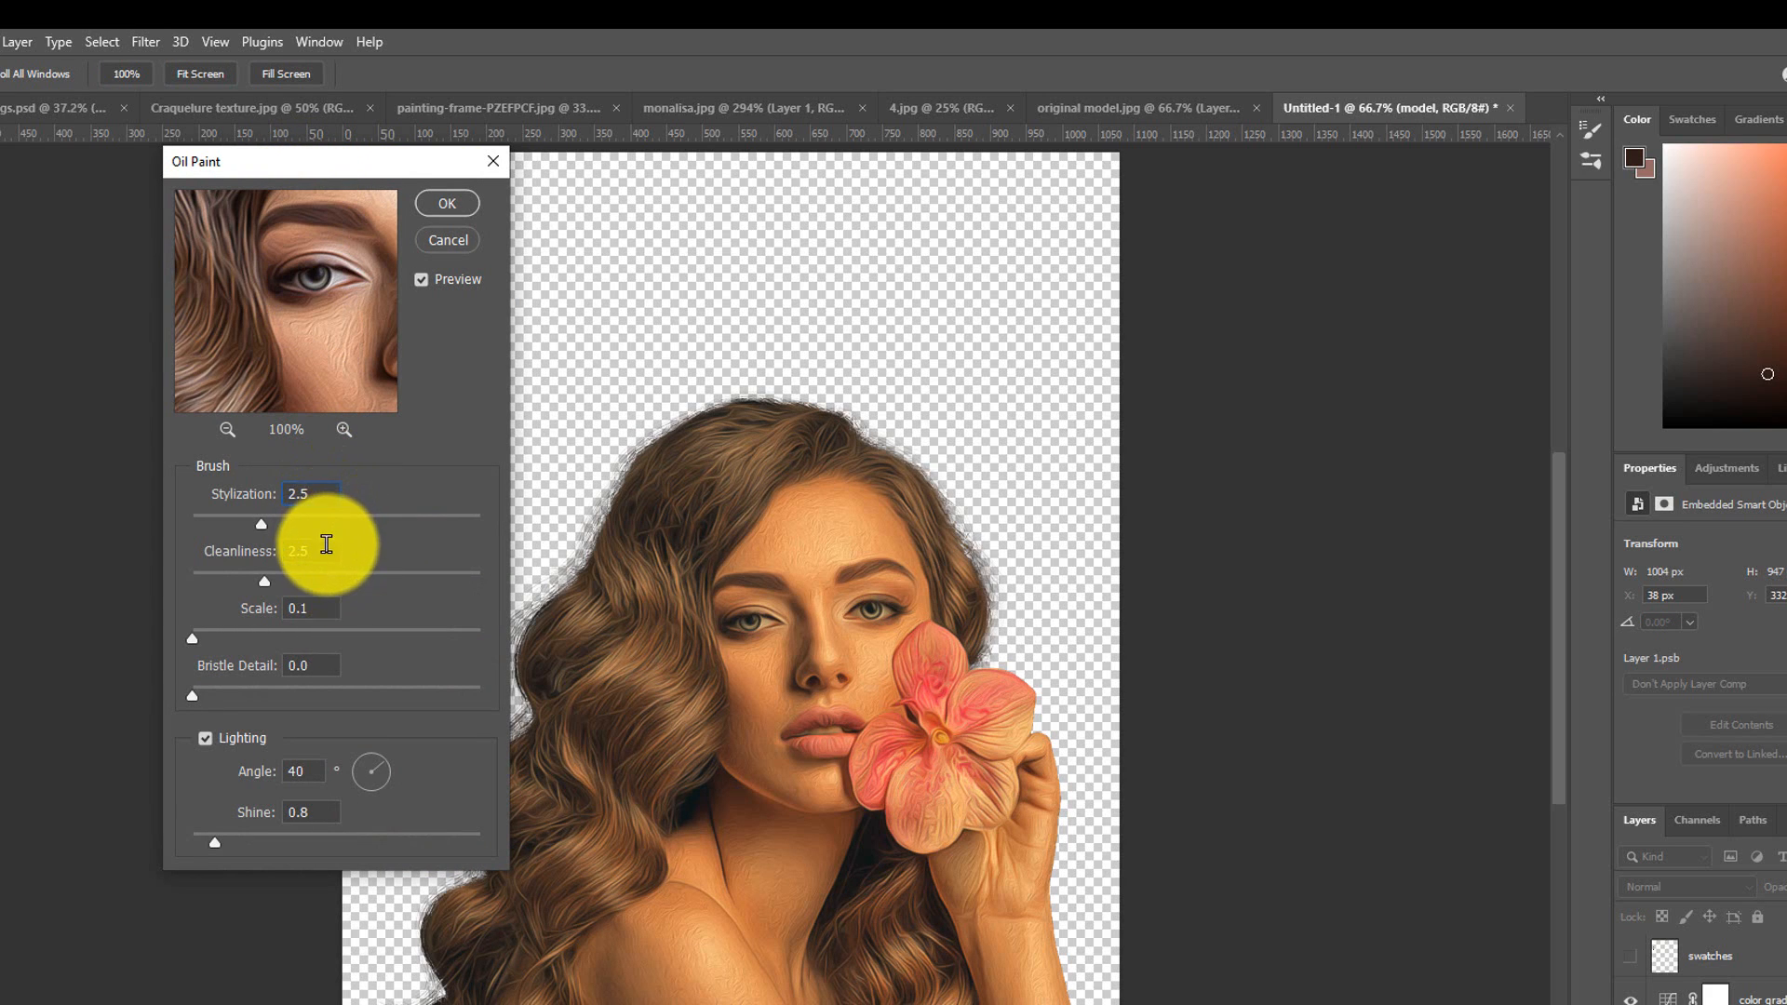
pyautogui.click(324, 606)
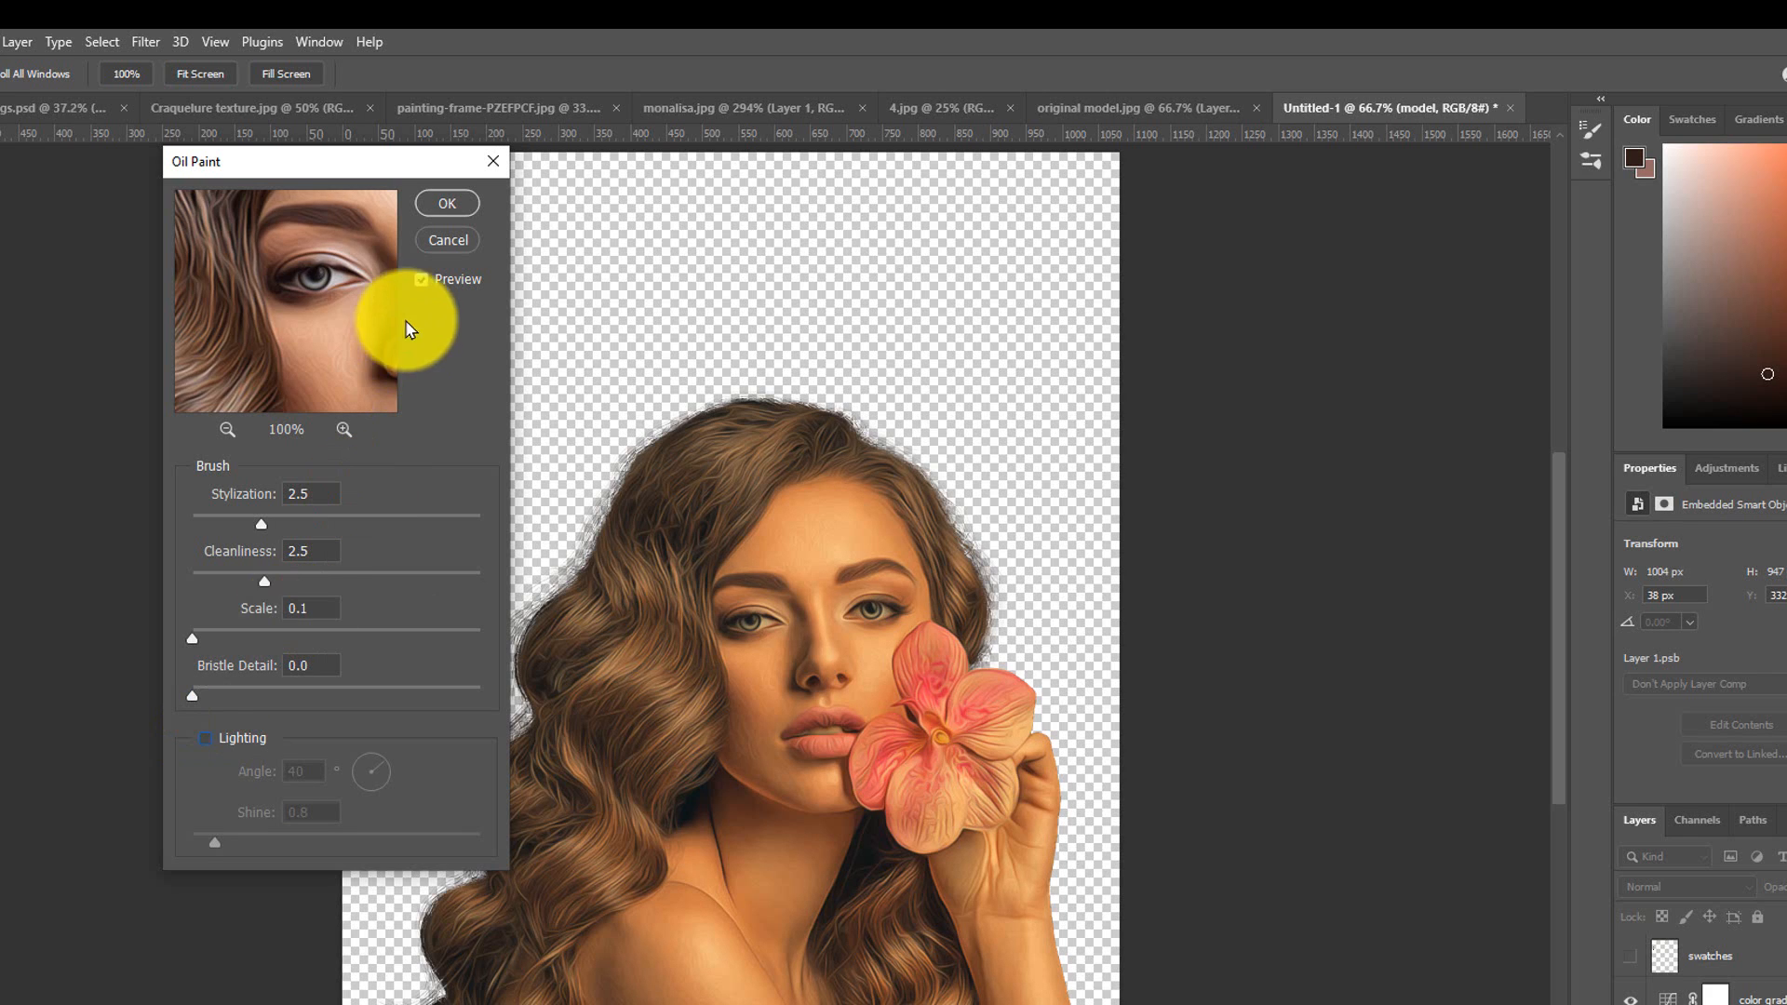
pyautogui.click(445, 203)
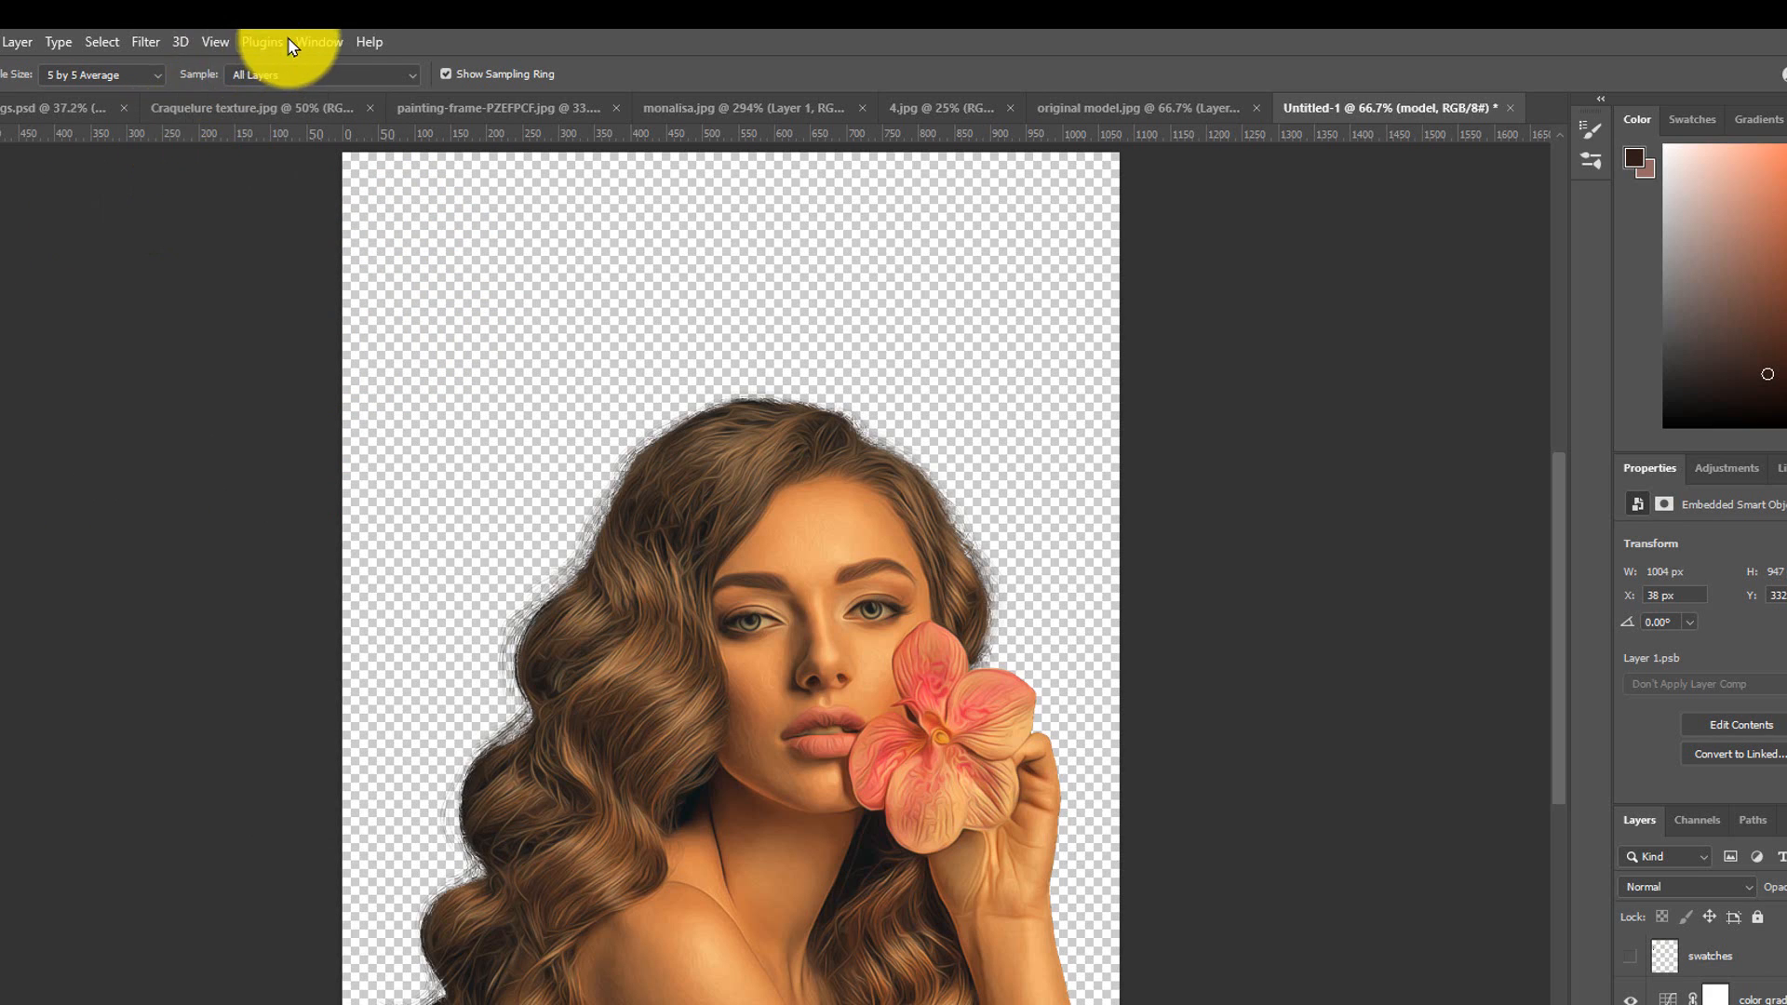
# - Sharpen the painted model layer with a second Unsharp Mask of 100% amount, 1.0 pixel radius and threshold 0
pyautogui.click(144, 42)
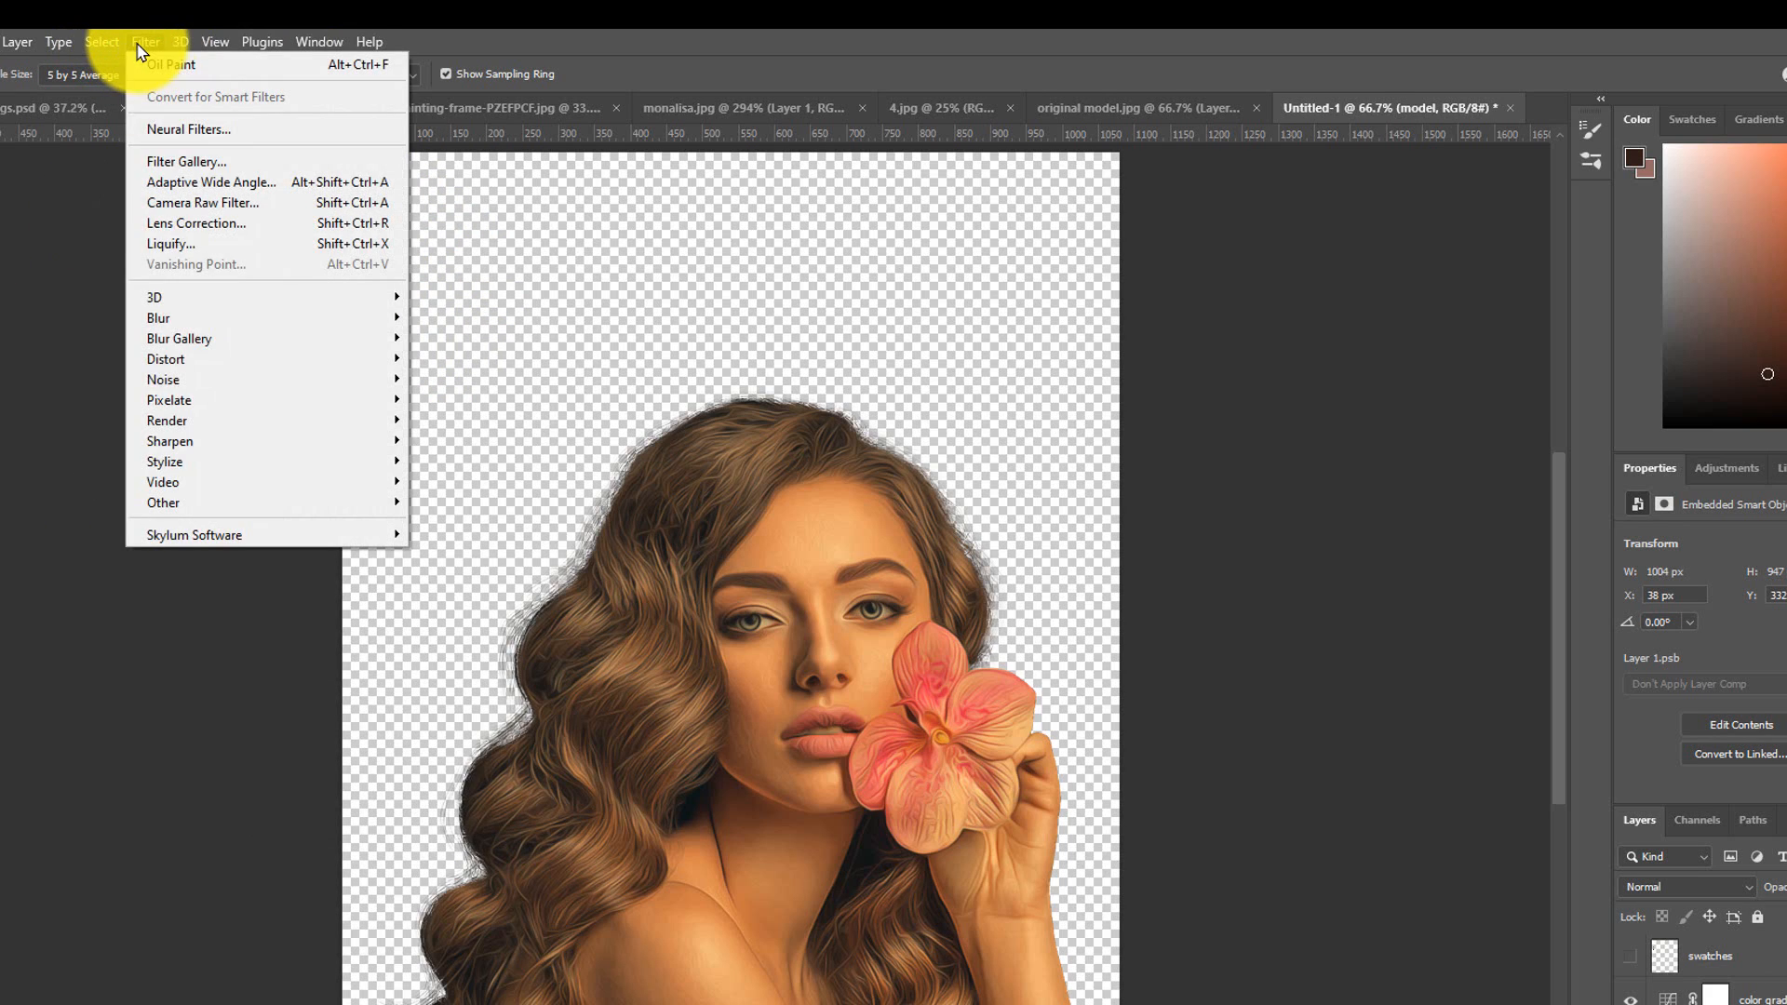
pyautogui.moveTo(205, 431)
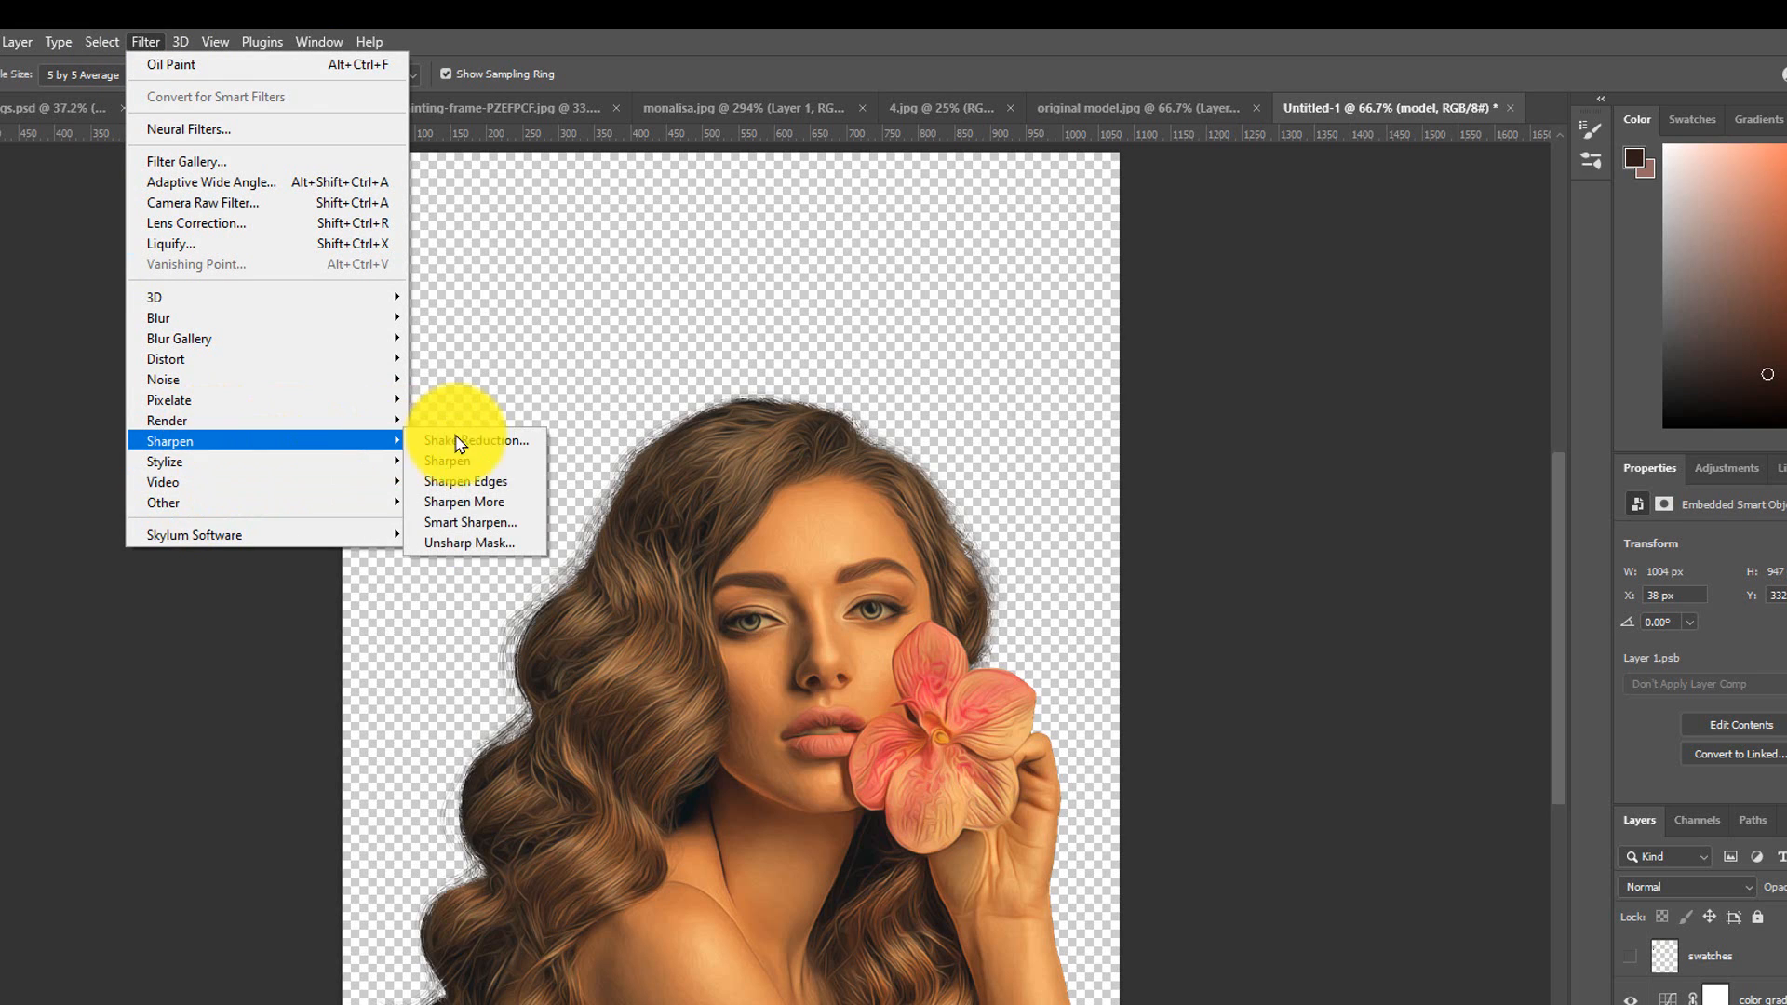
pyautogui.click(474, 544)
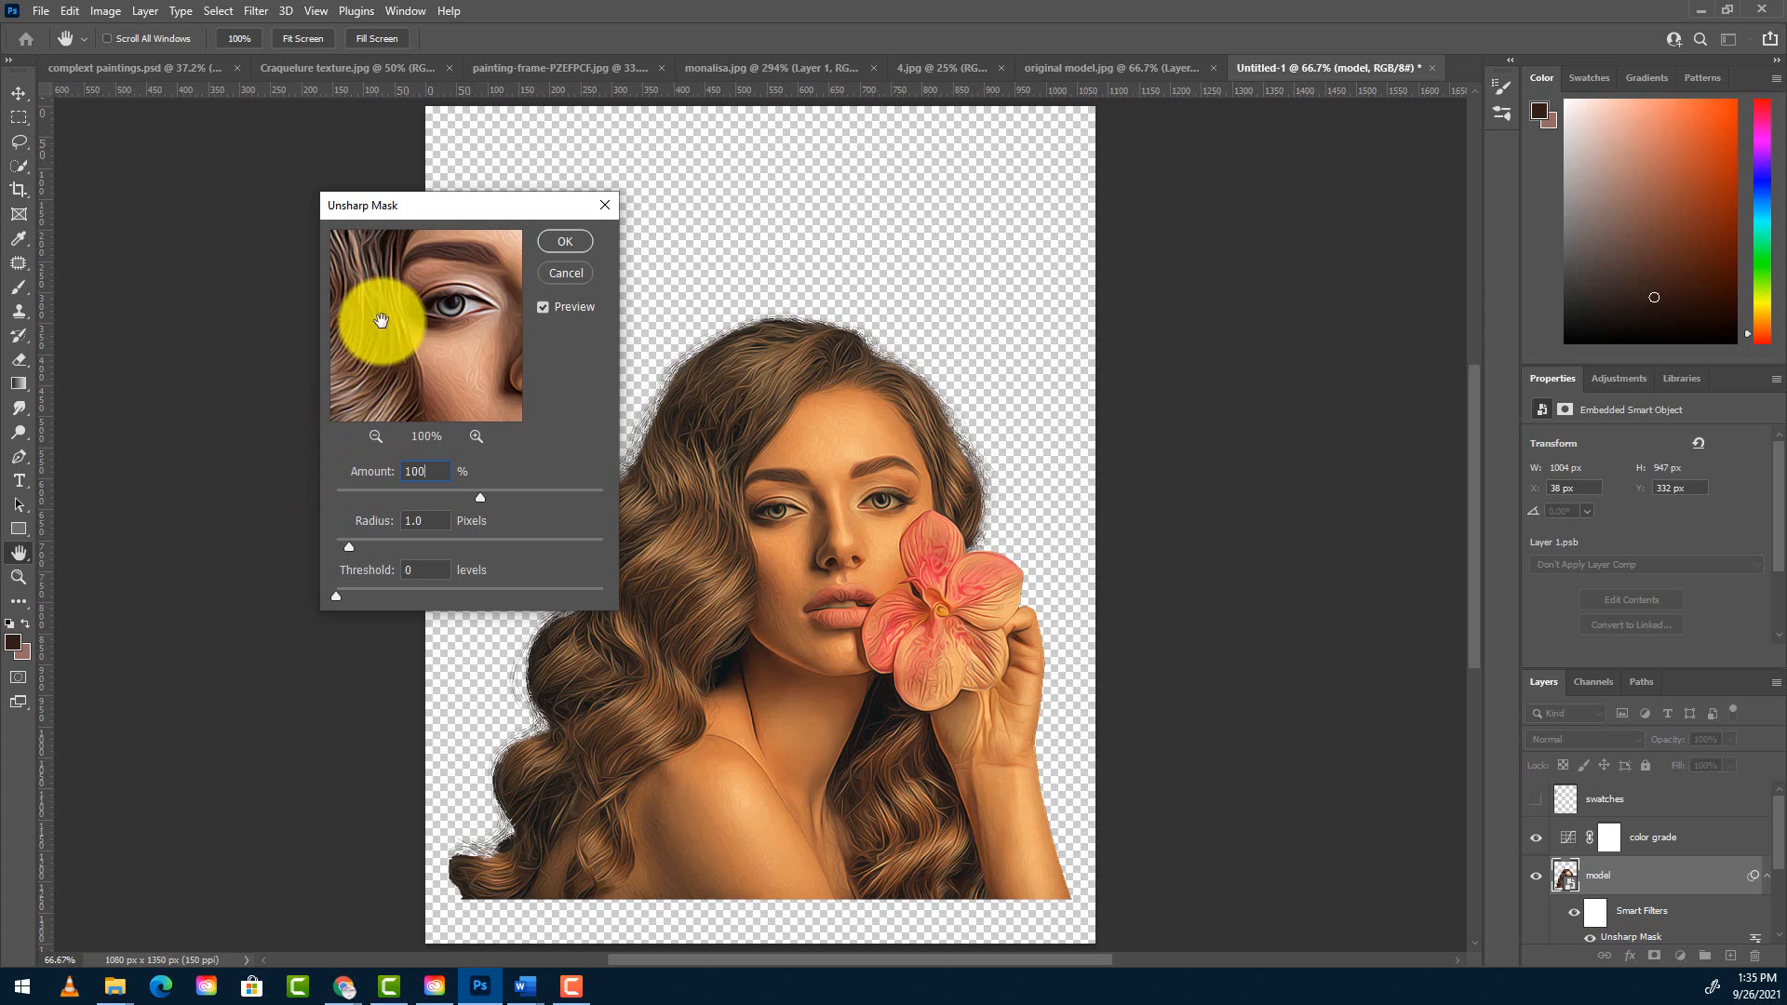
pyautogui.click(566, 242)
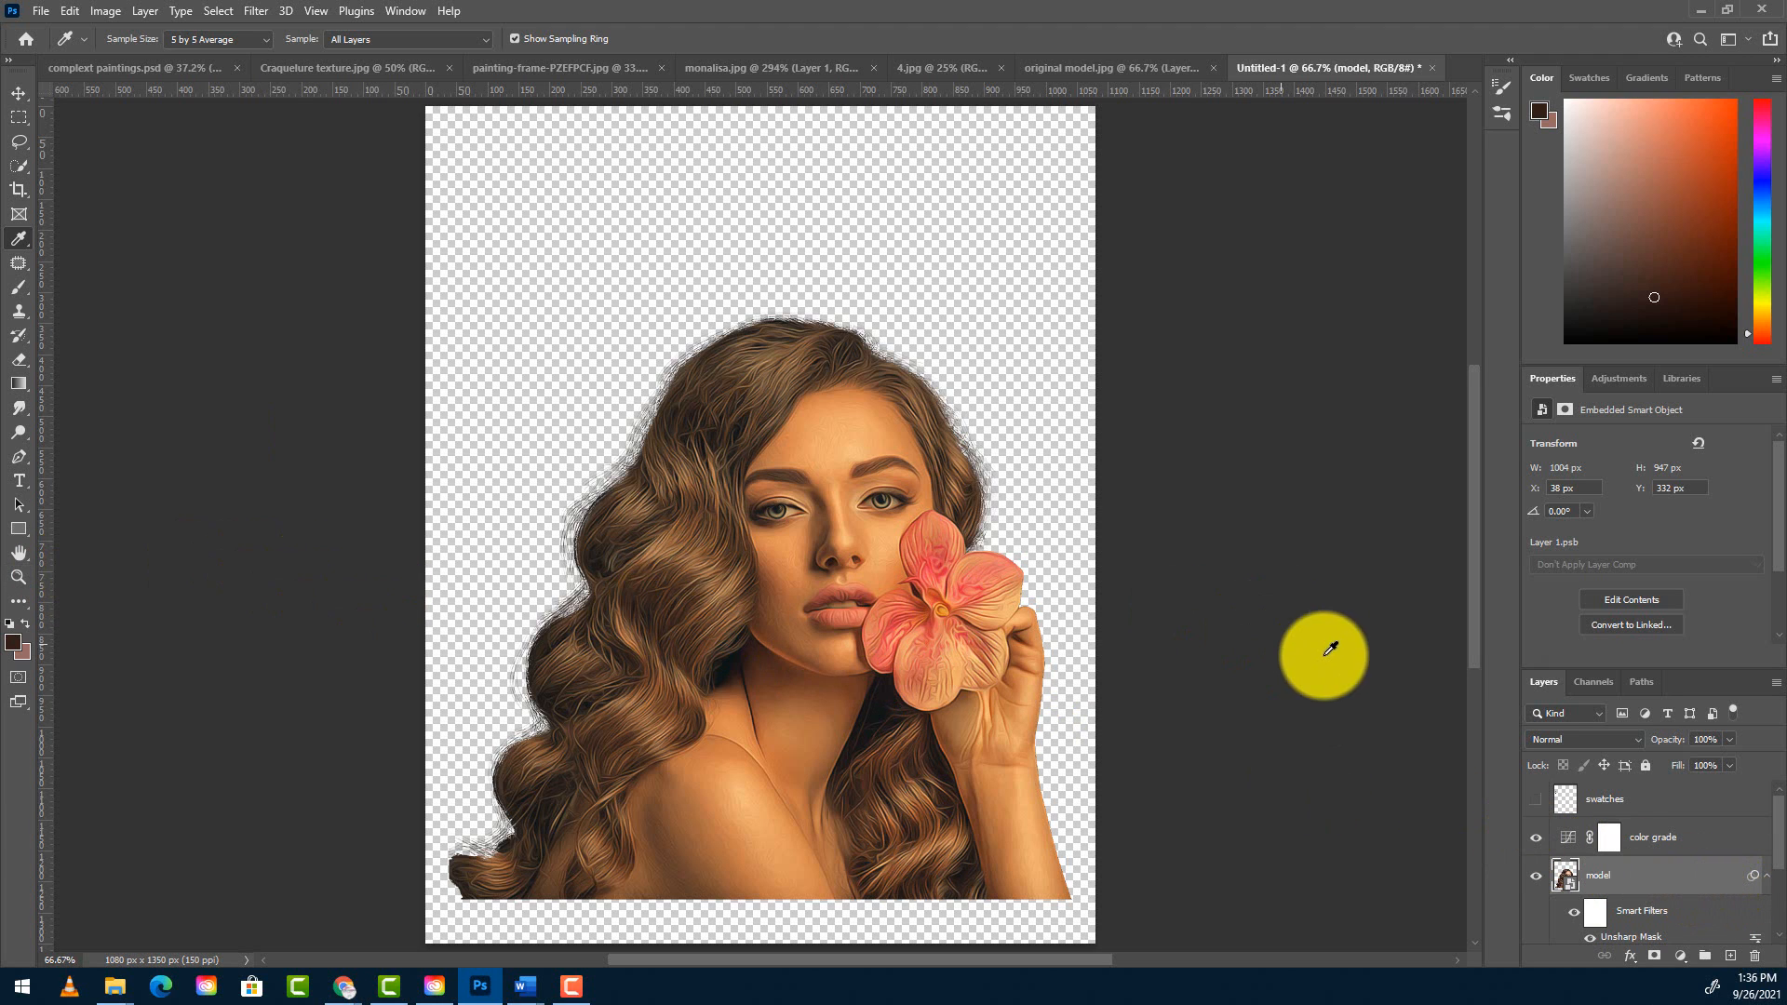
# - Add a new layer above the color grade layer and fill it with 50% gray in Normal mode at 100% opacity
pyautogui.moveTo(918, 584); pyautogui.dragTo(968, 555)
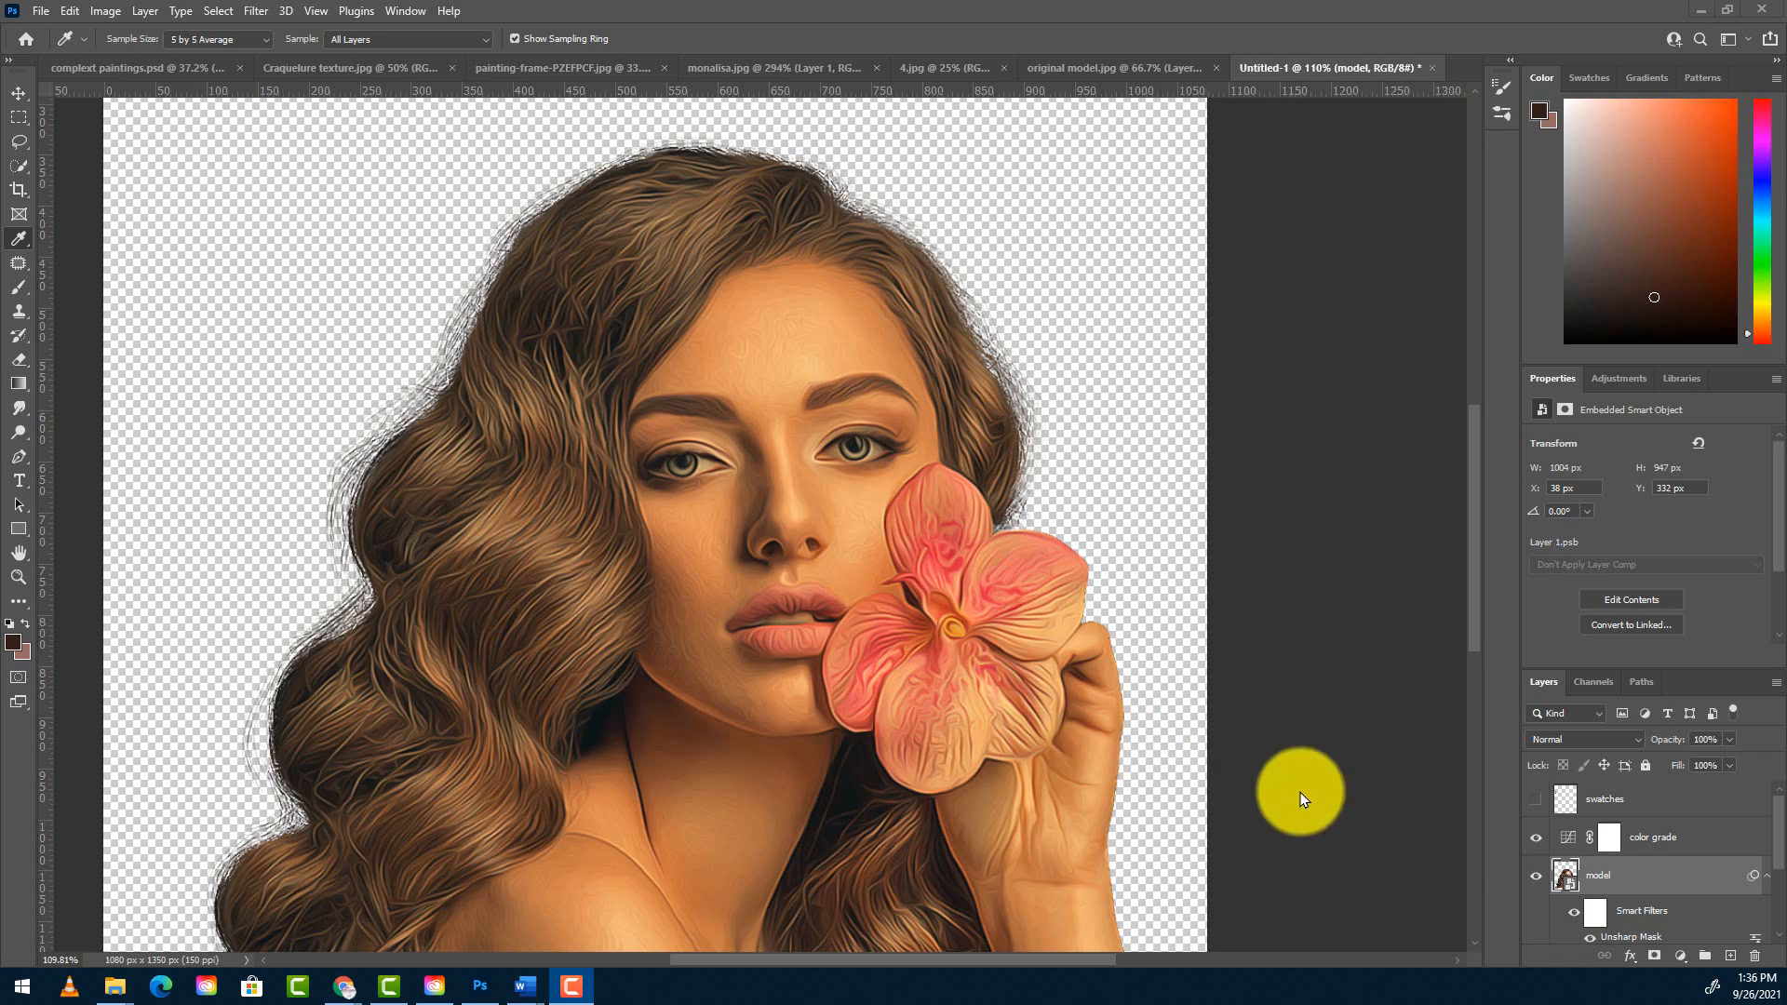
pyautogui.click(1662, 840)
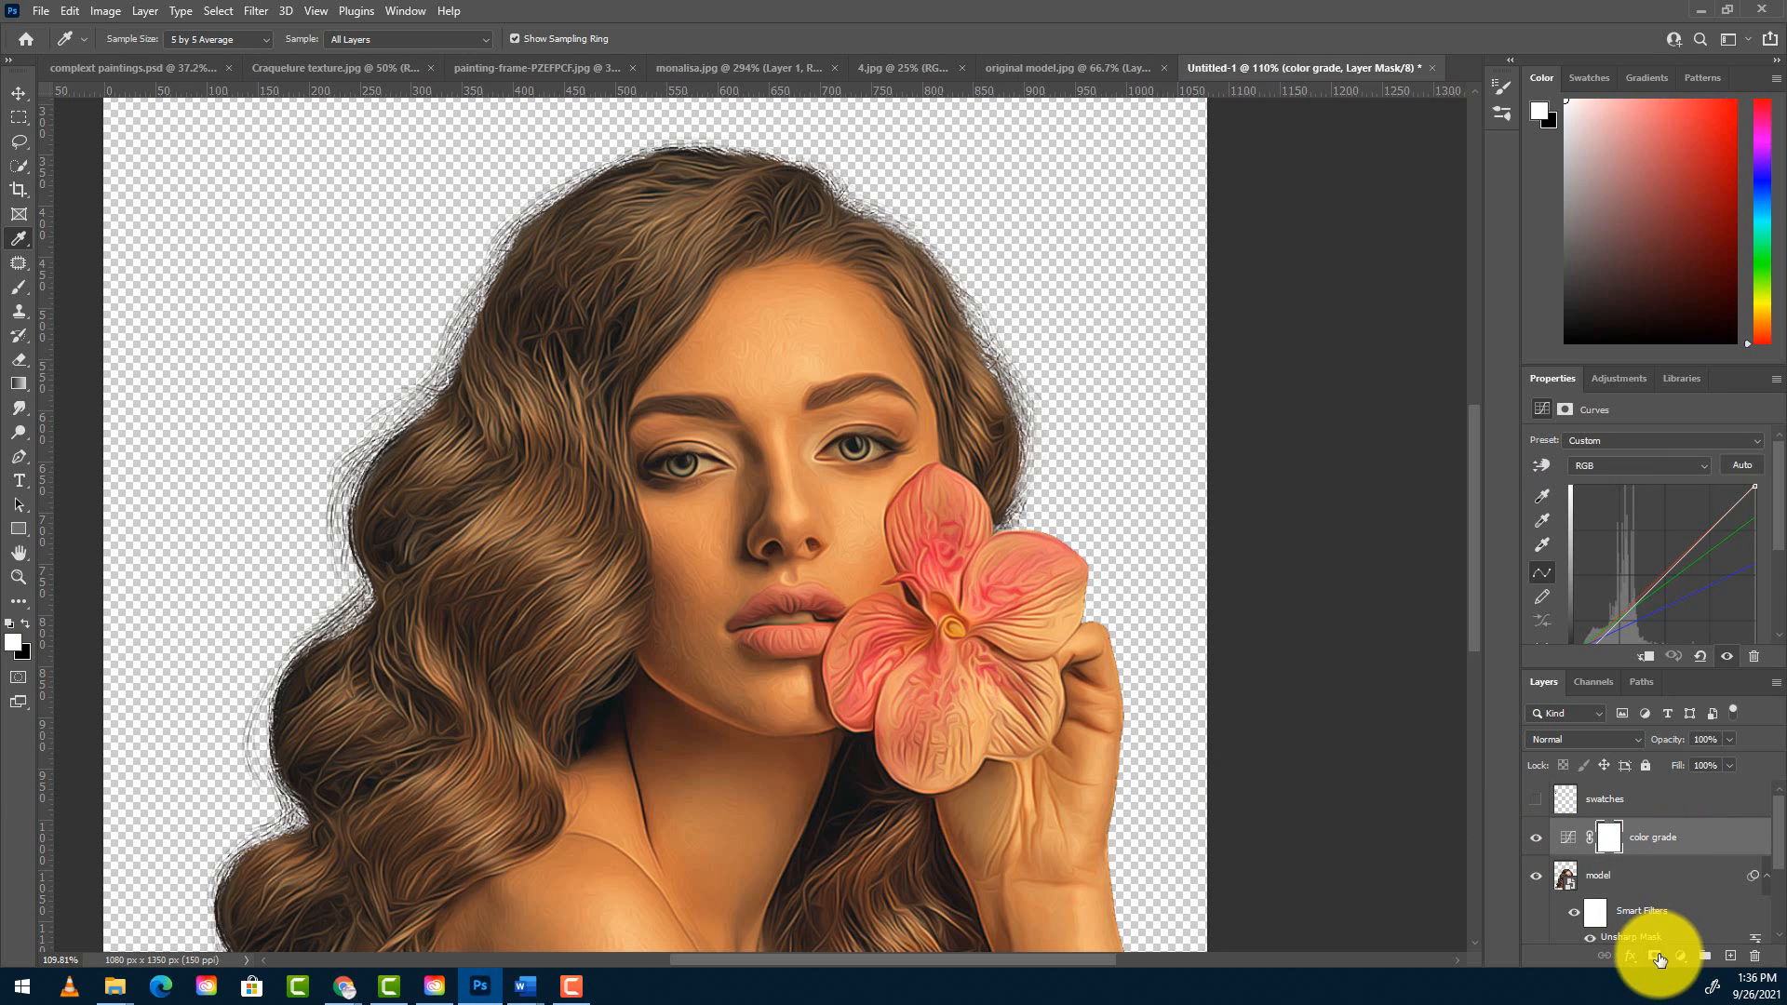
pyautogui.click(1728, 955)
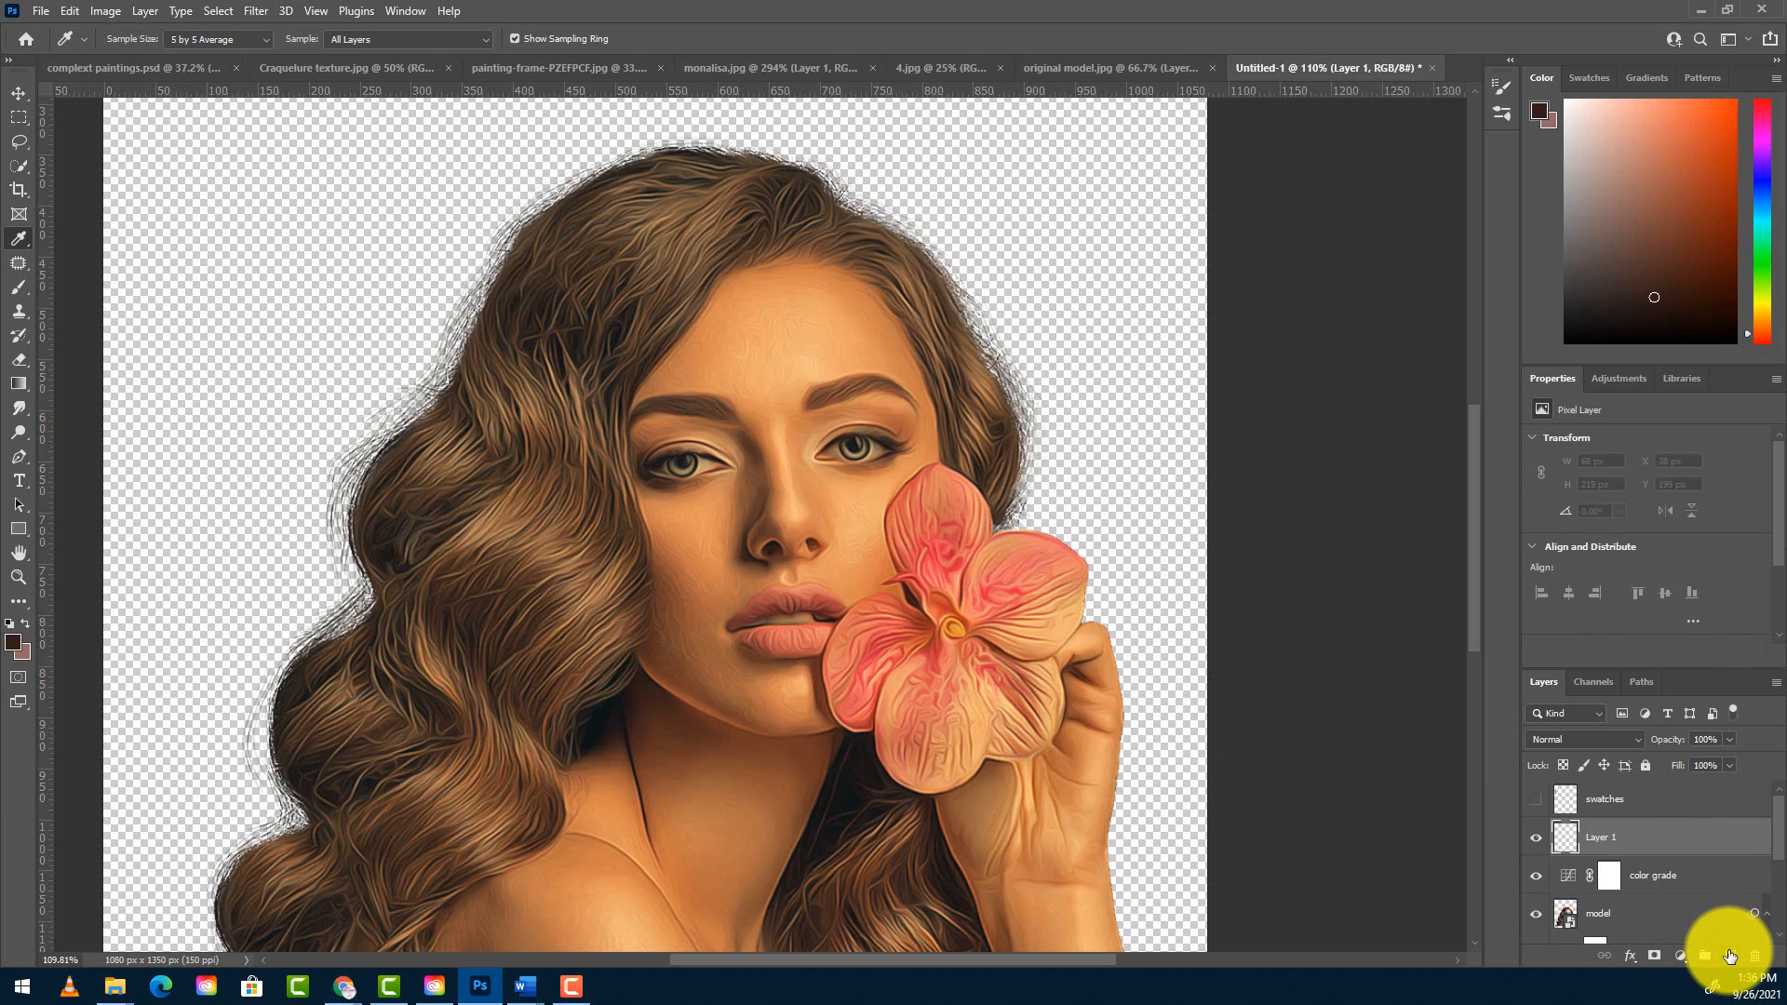
pyautogui.click(69, 11)
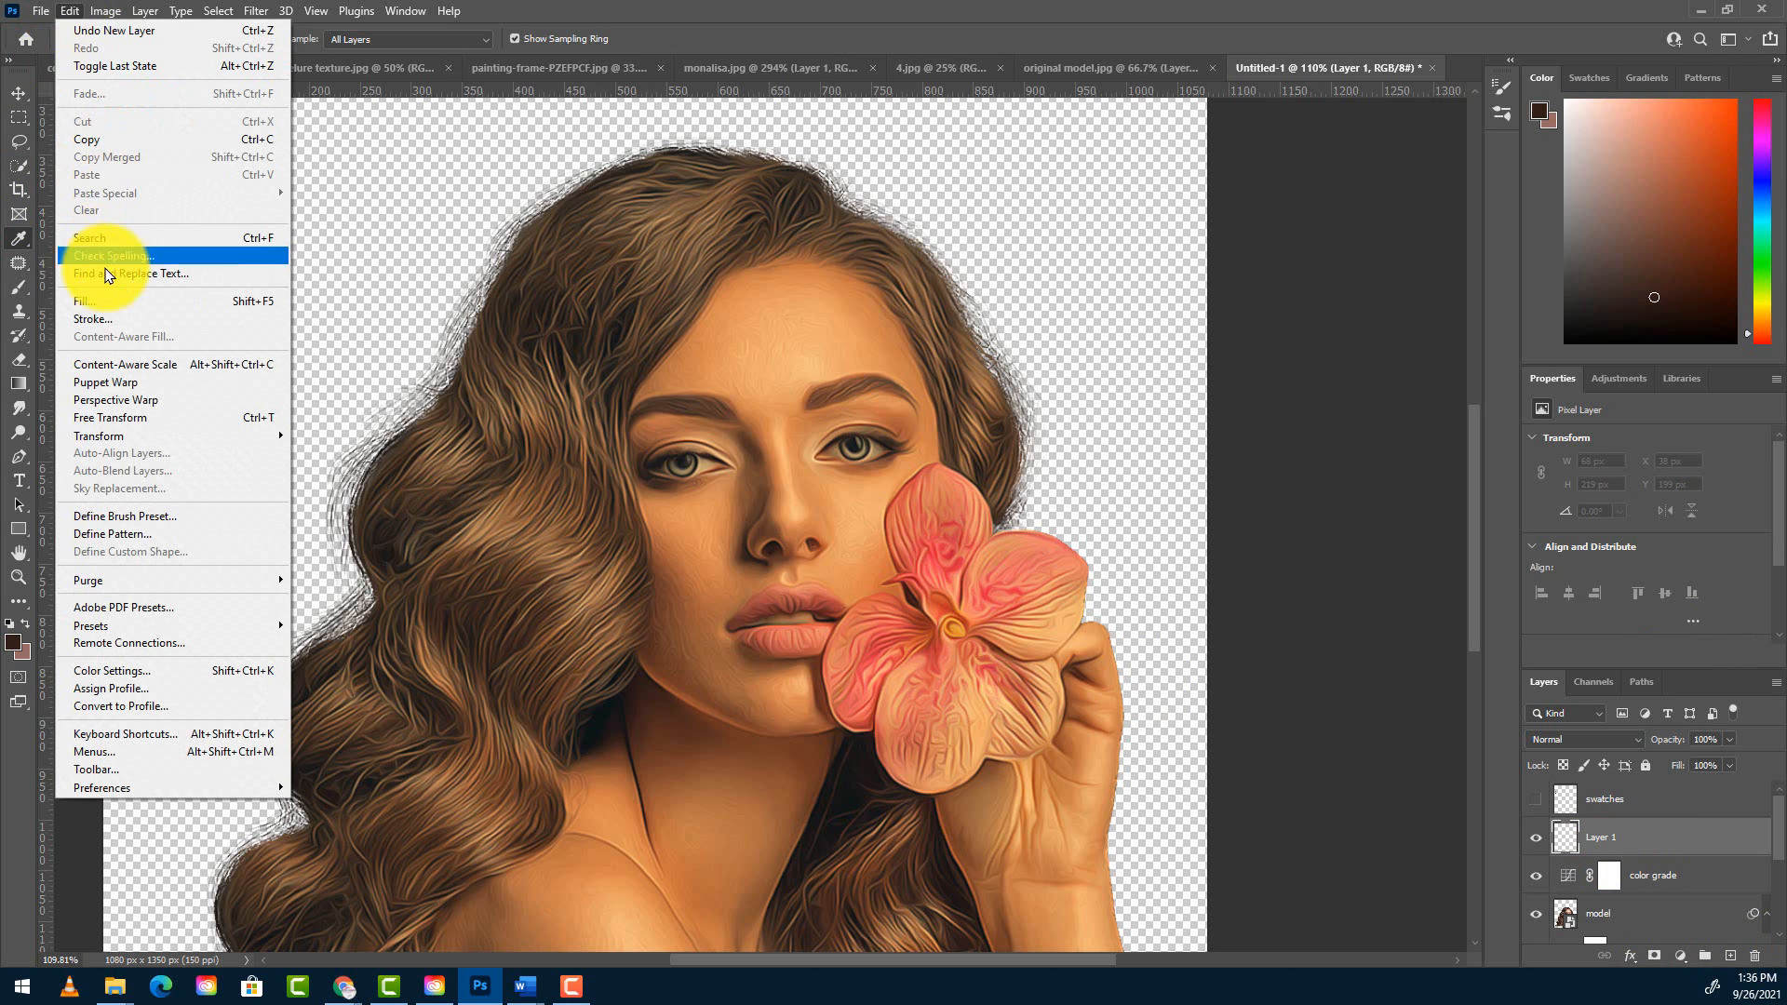
pyautogui.click(97, 303)
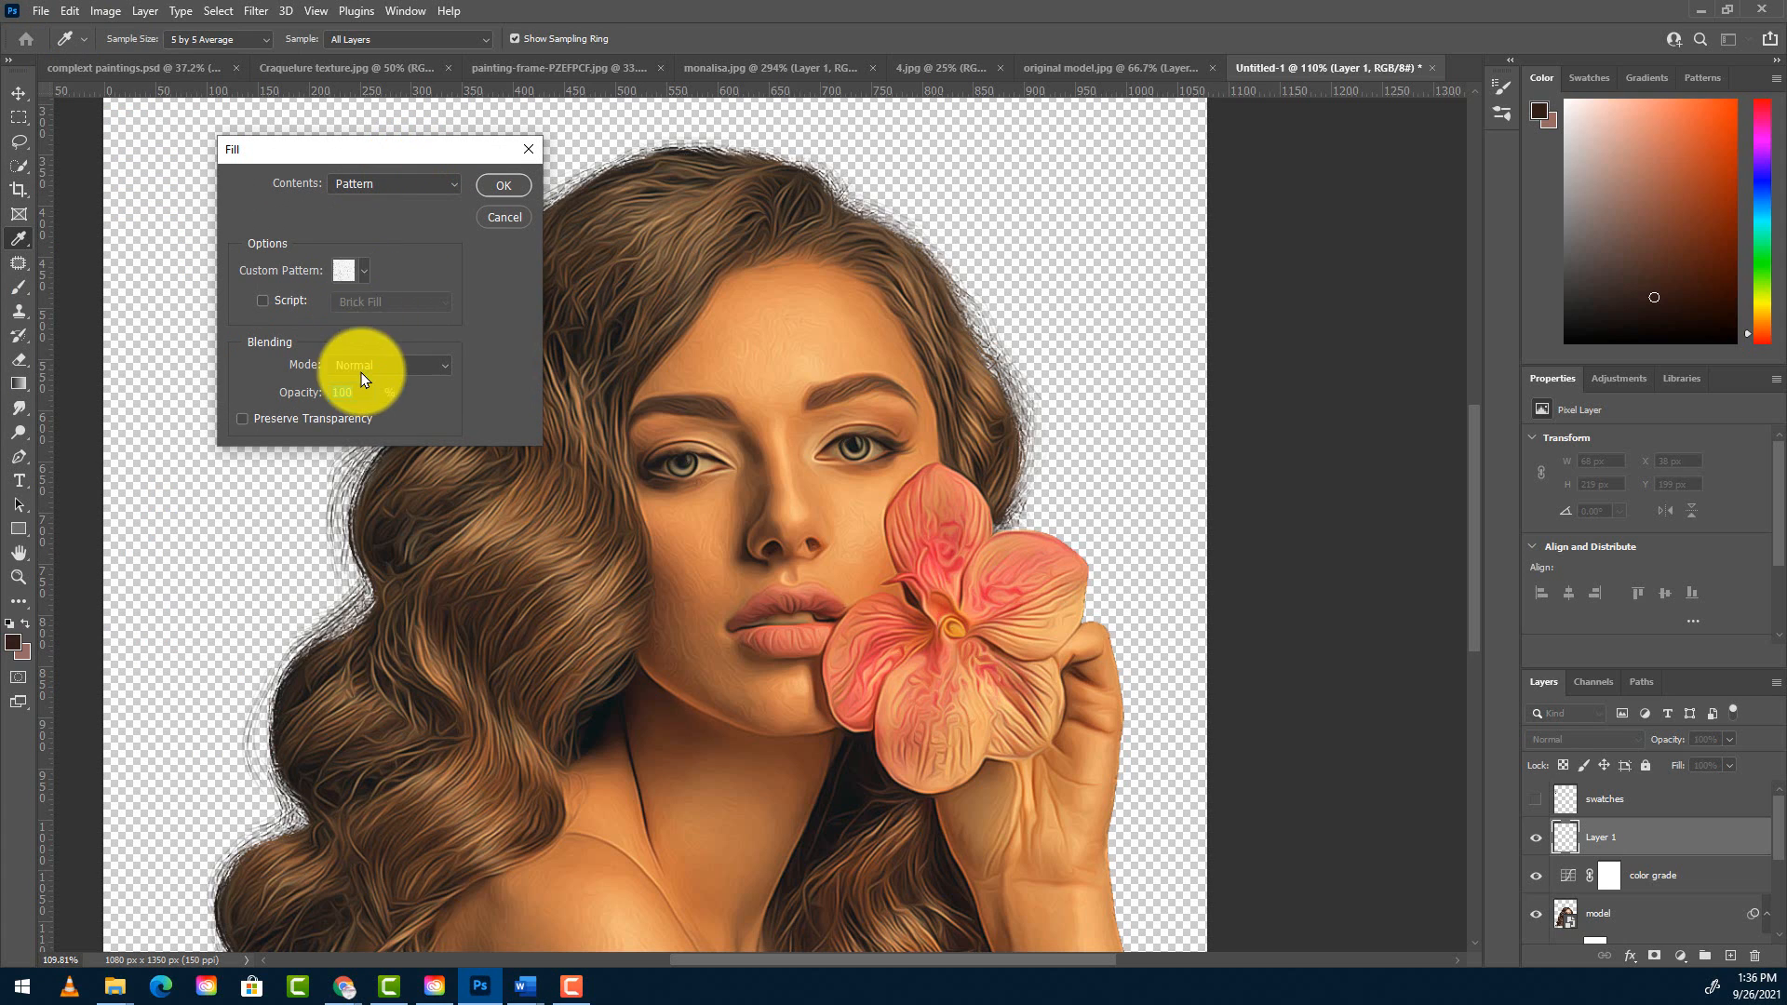
pyautogui.click(360, 183)
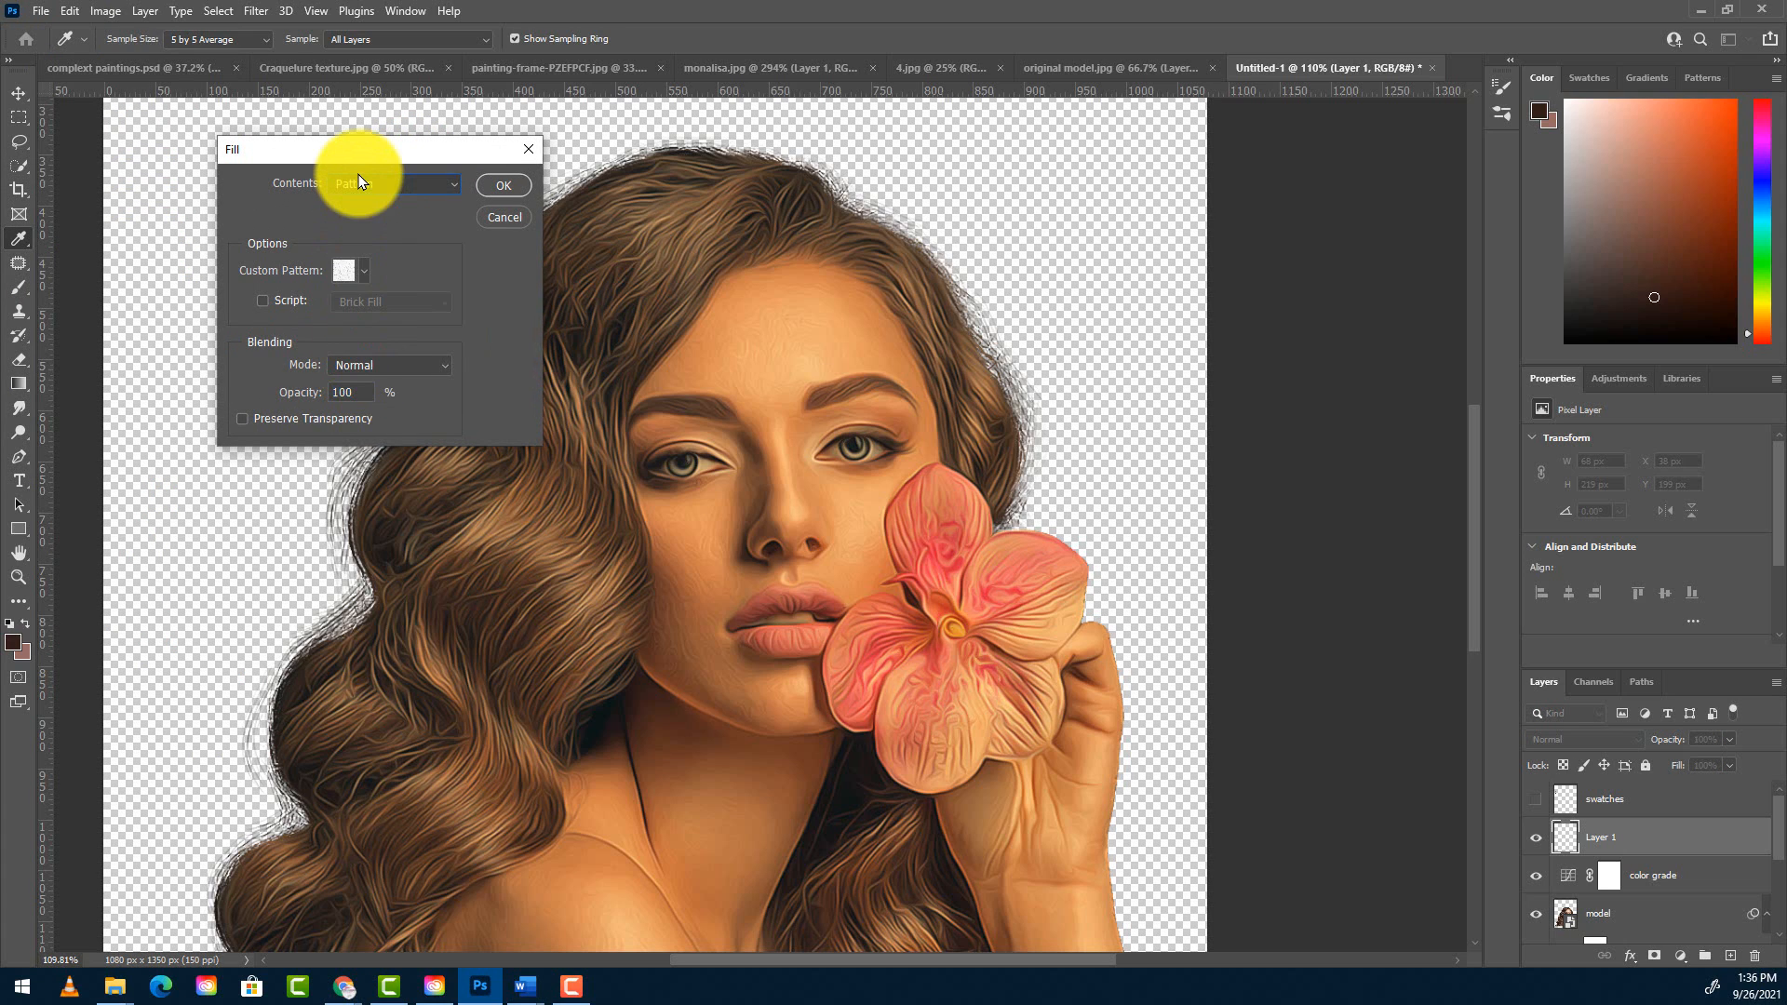
pyautogui.click(360, 183)
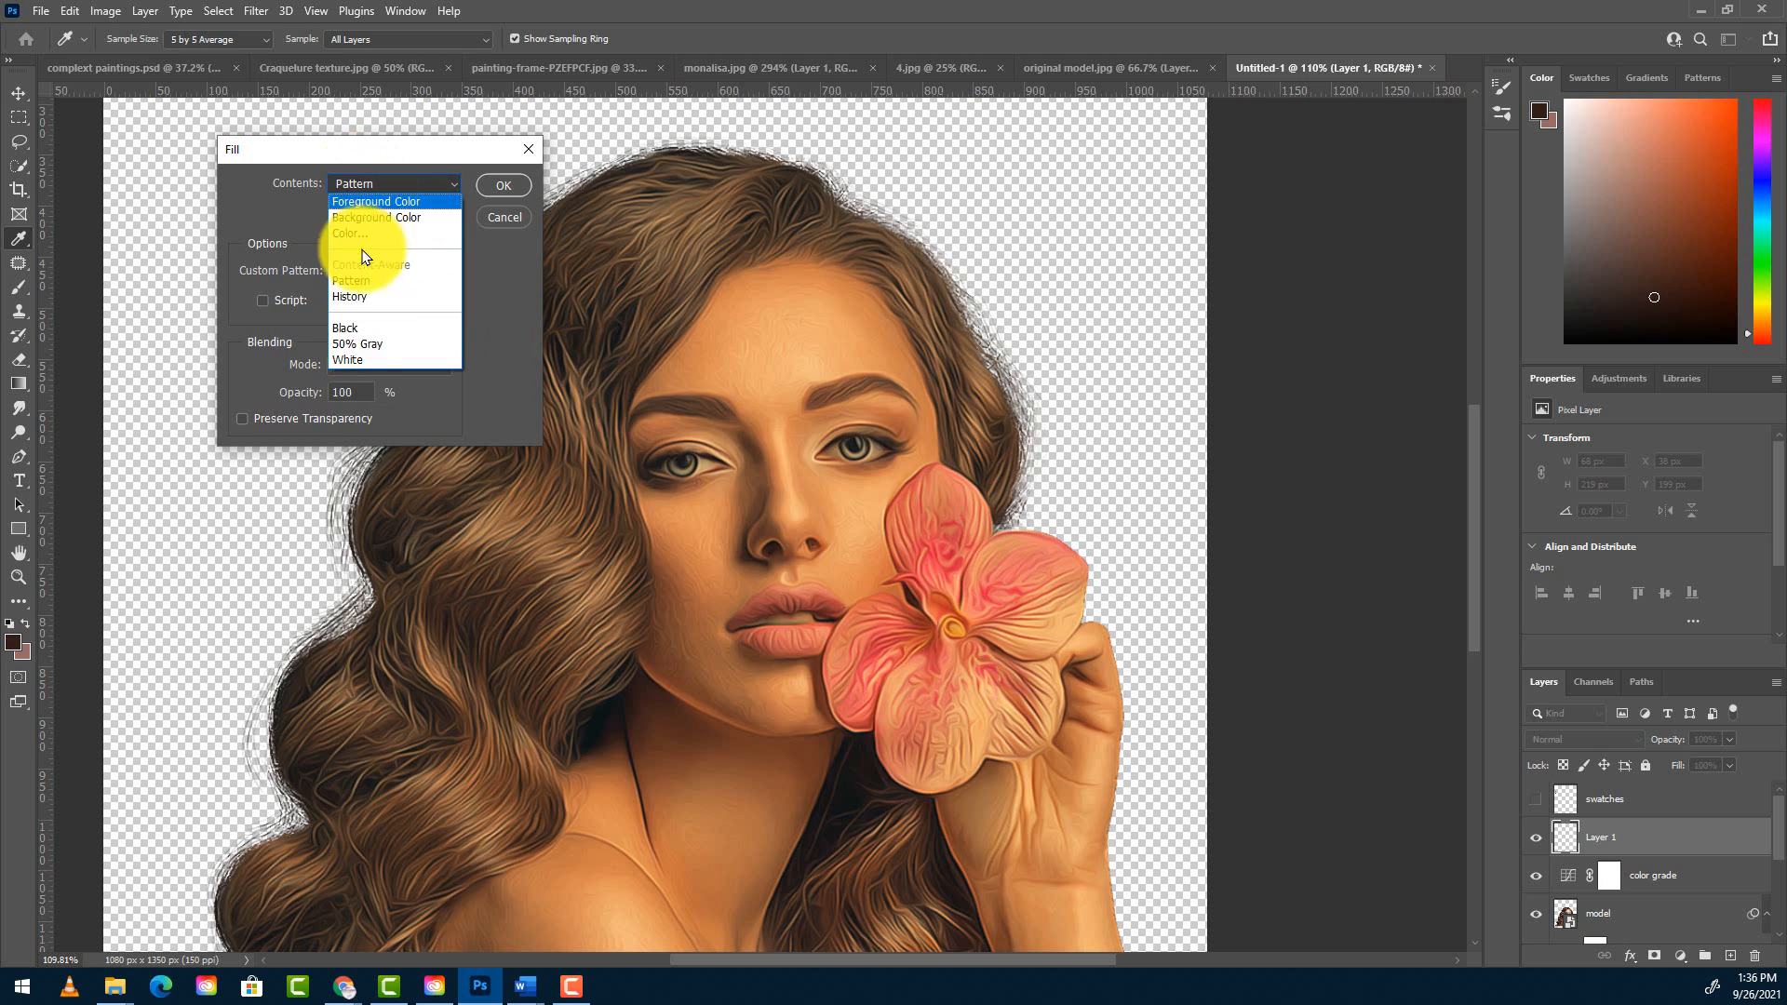
pyautogui.click(353, 341)
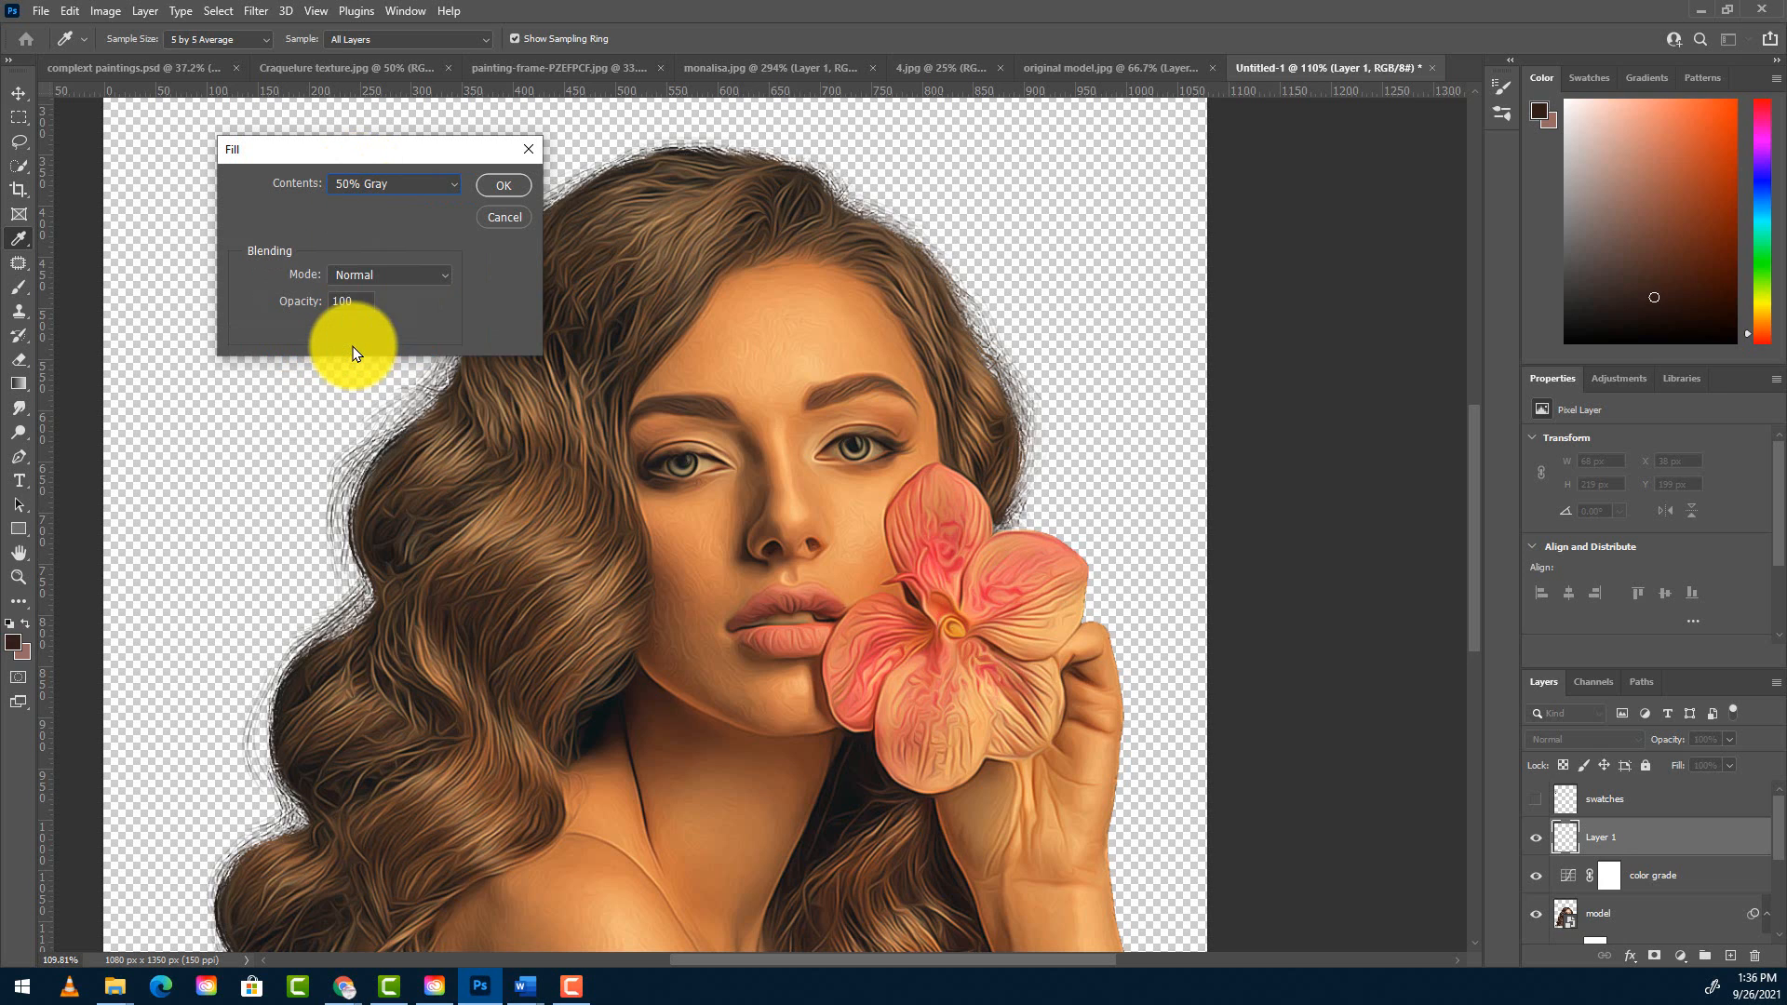
pyautogui.click(500, 184)
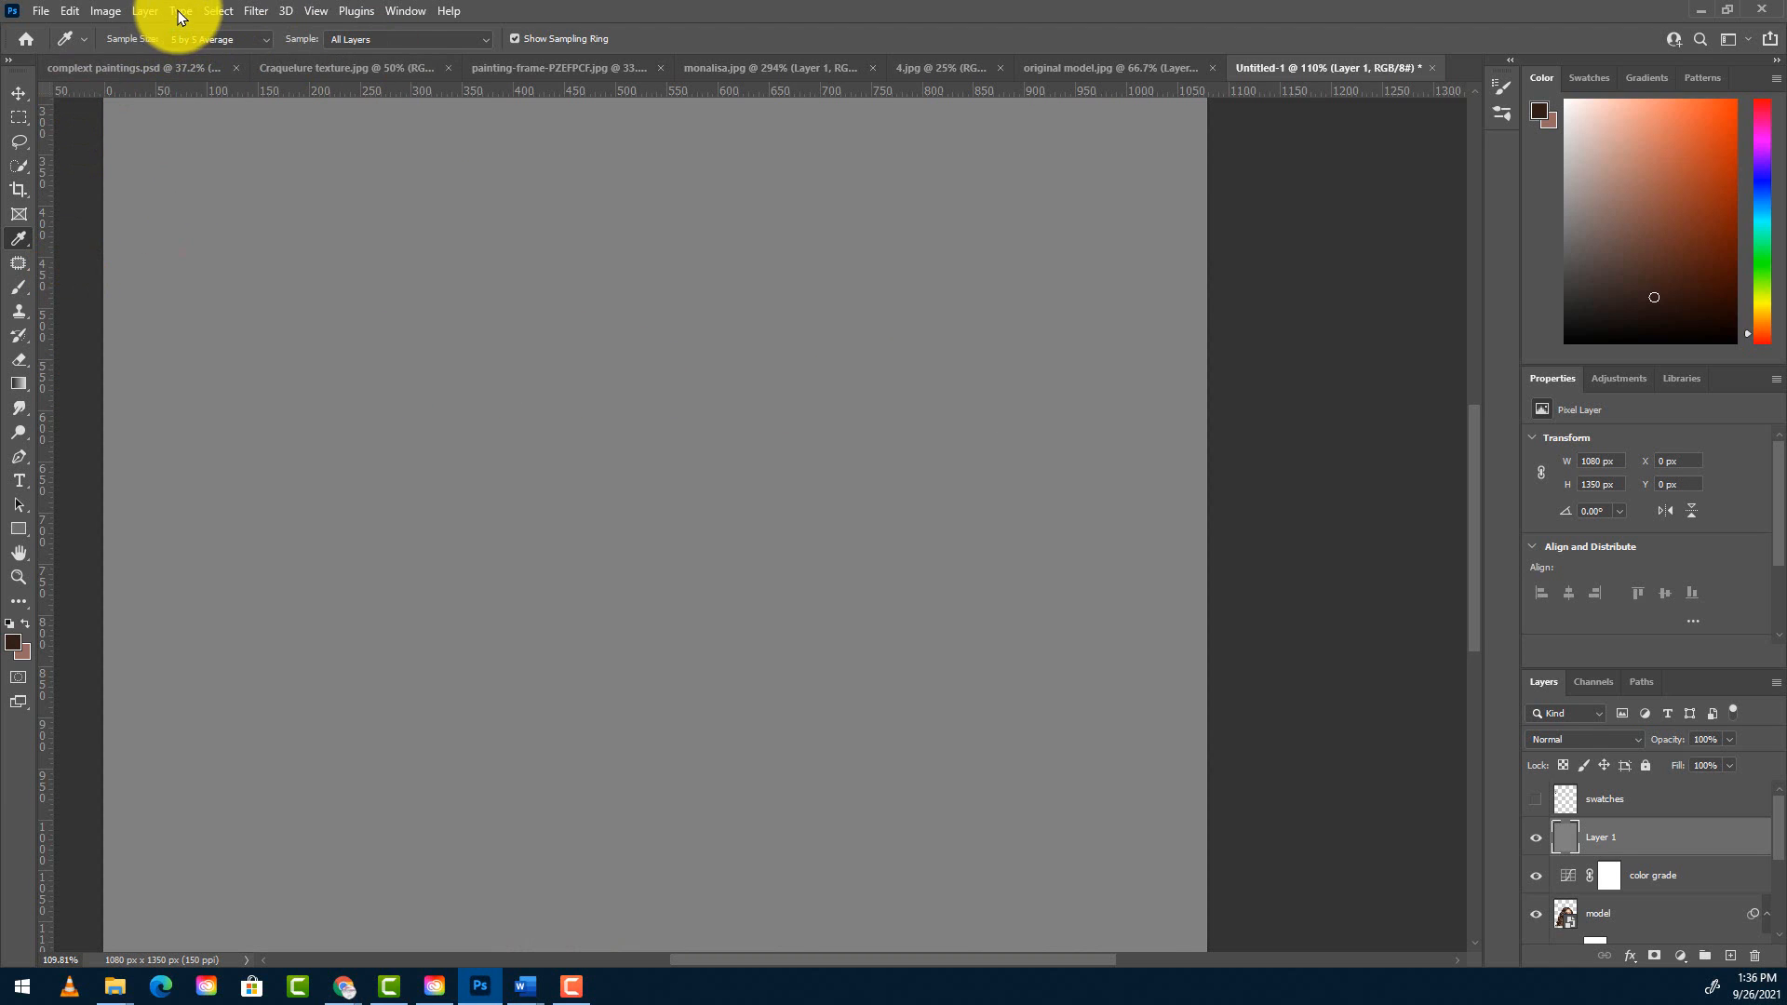
# - Apply a Canvas Texturizer with 200% scaling and Top light to the gray layer, and blend it in Soft Light
pyautogui.click(255, 11)
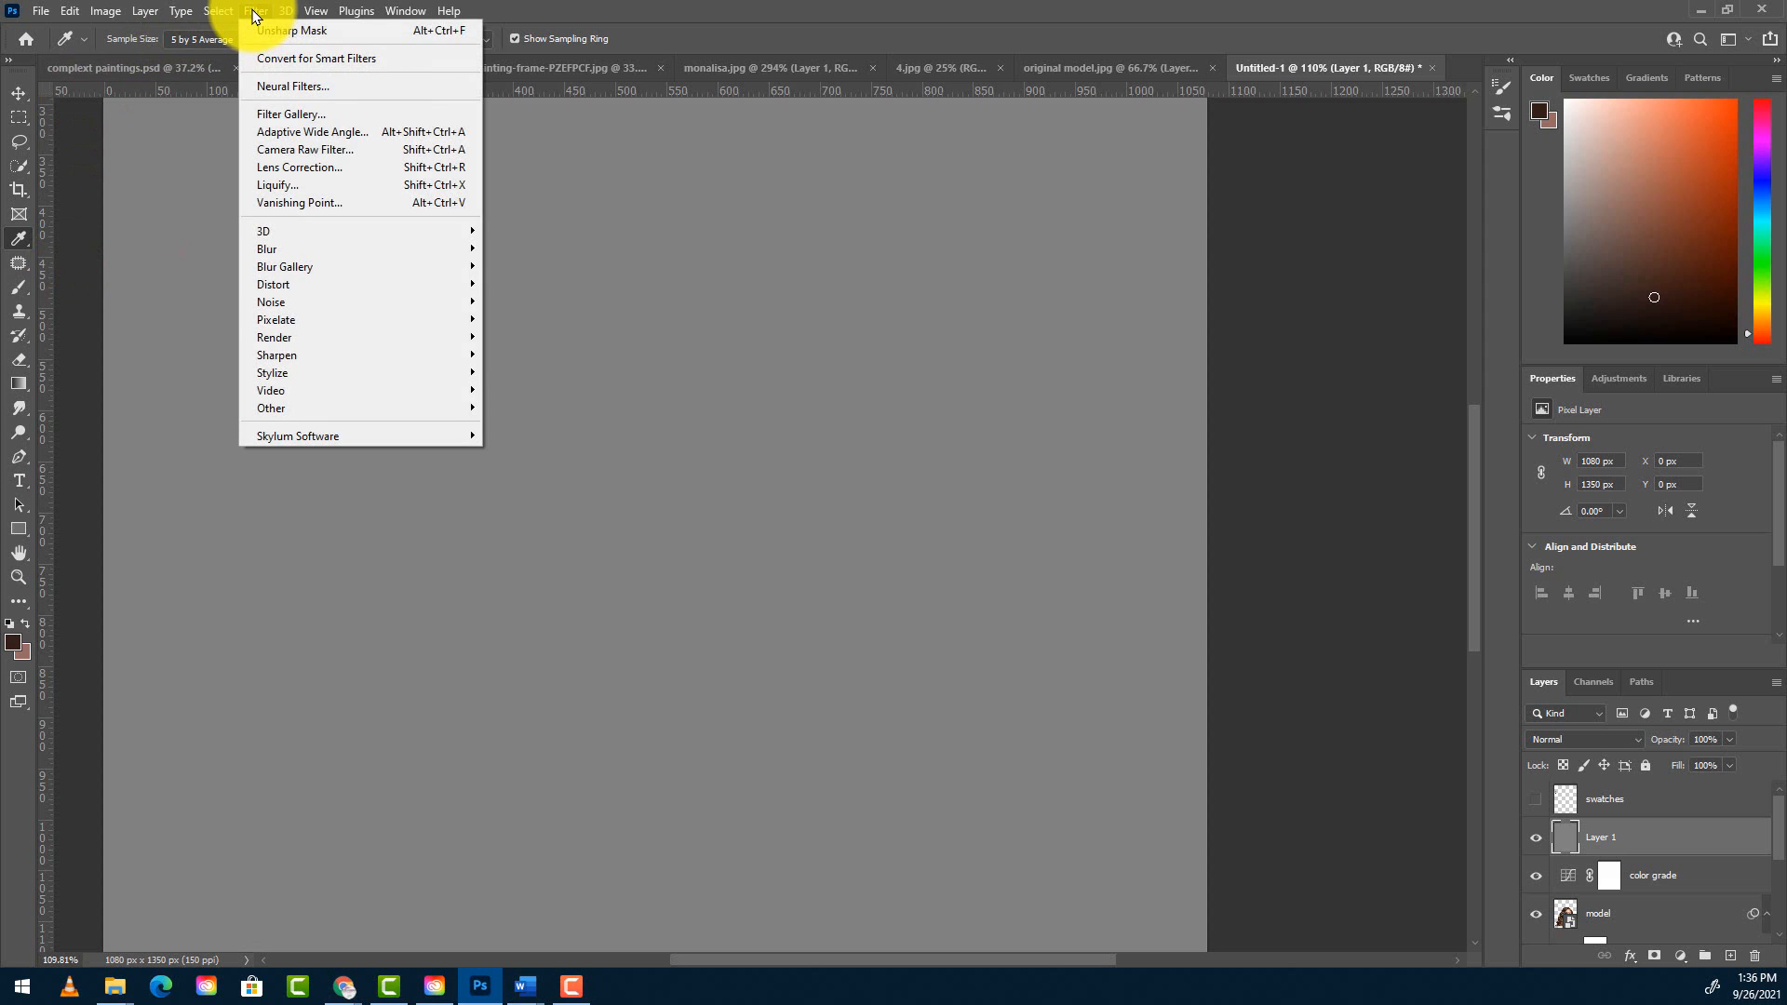
pyautogui.click(281, 114)
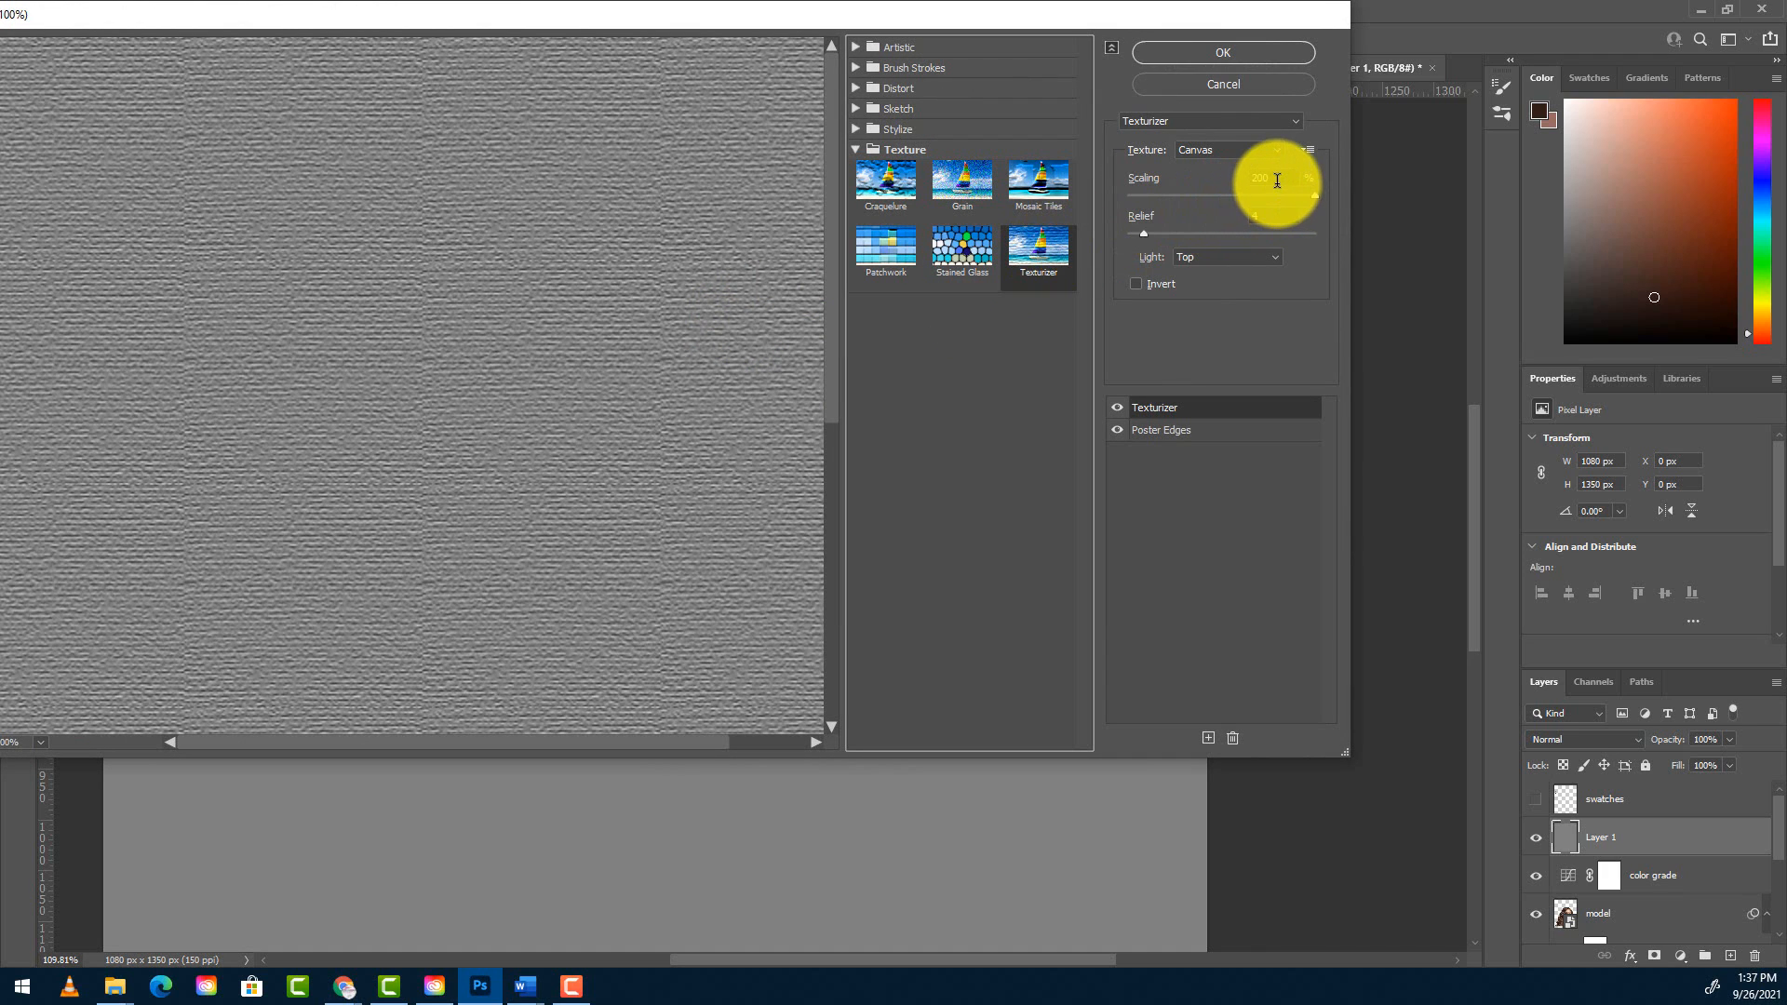
pyautogui.click(1279, 217)
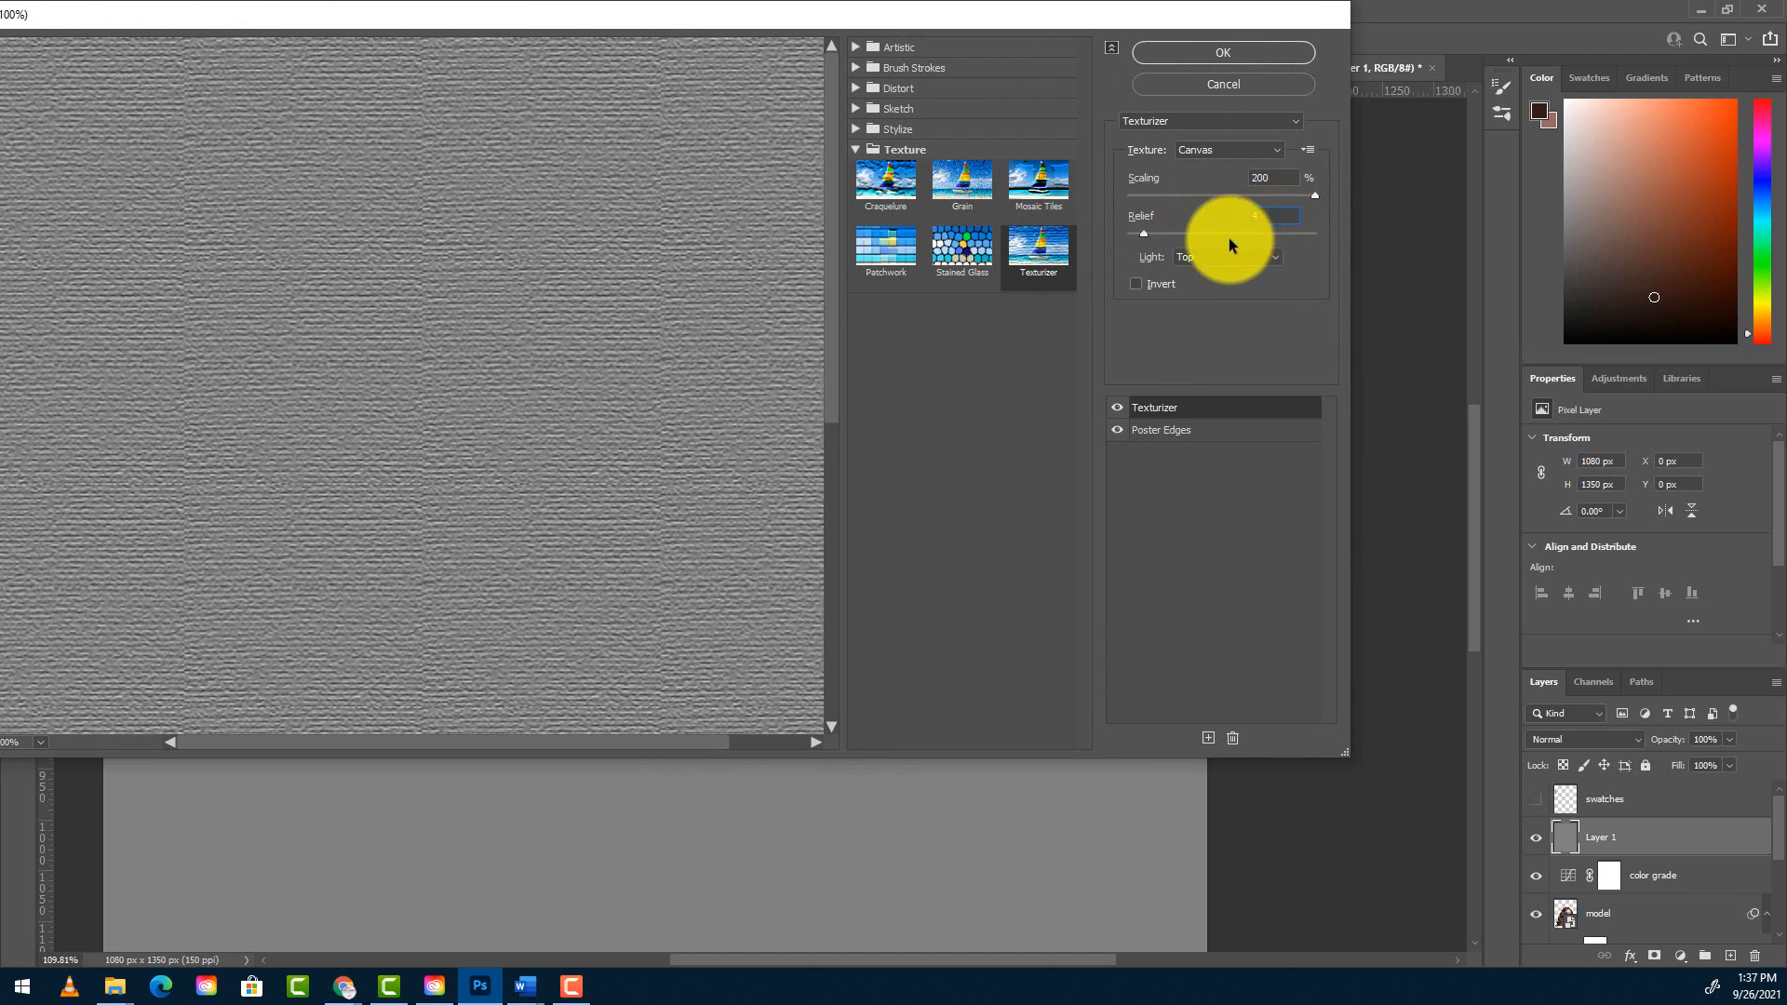
pyautogui.click(1183, 54)
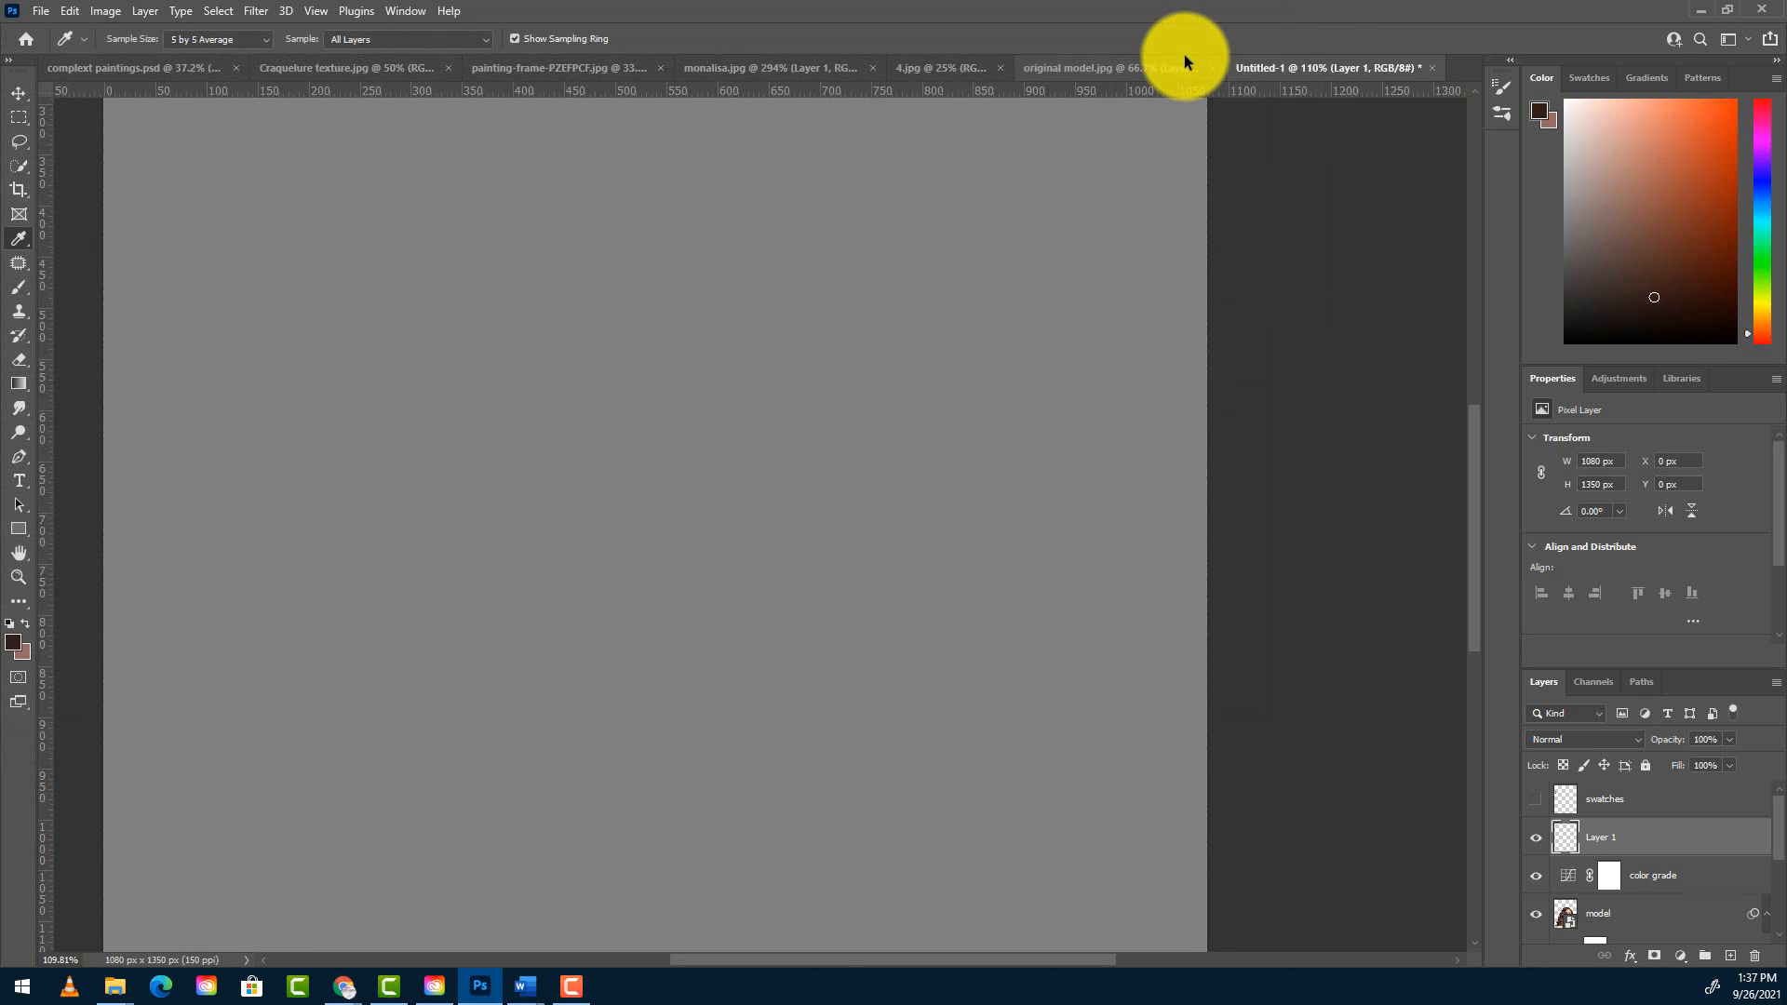
pyautogui.click(1638, 745)
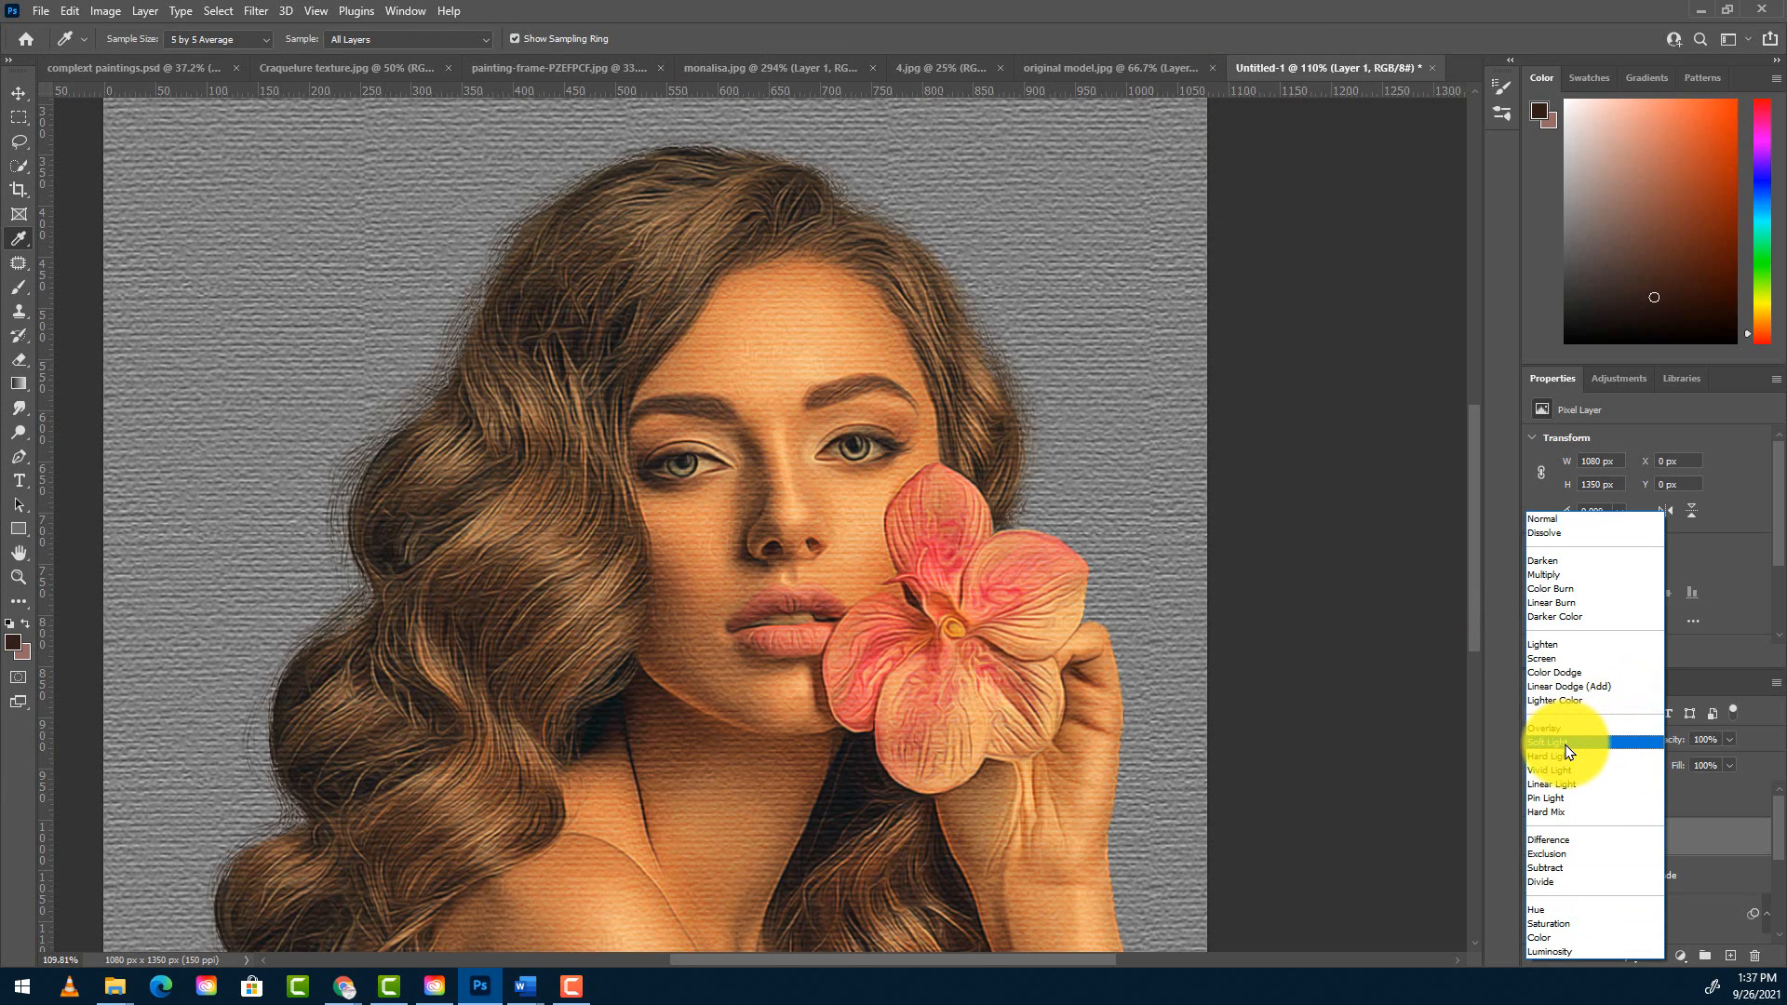
pyautogui.click(1569, 742)
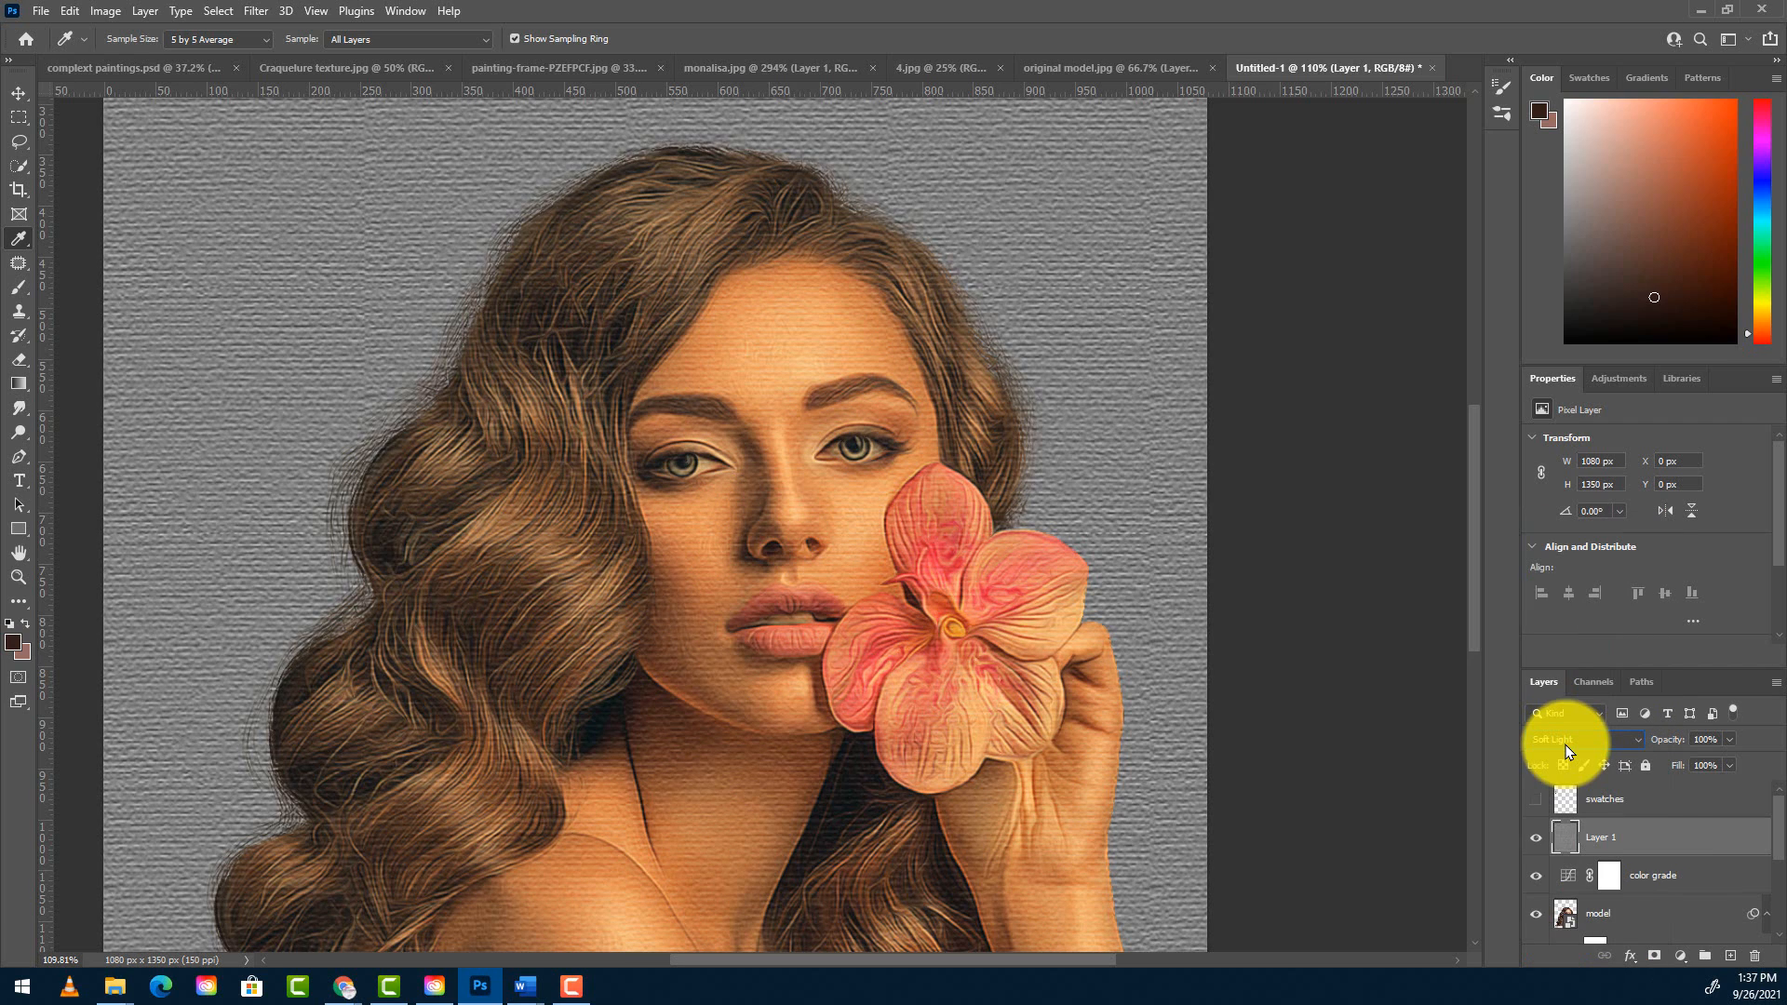
# - Hide the canvas texture layer, enlarge the layer list and collapse the model layer's smart filters
pyautogui.click(1536, 846)
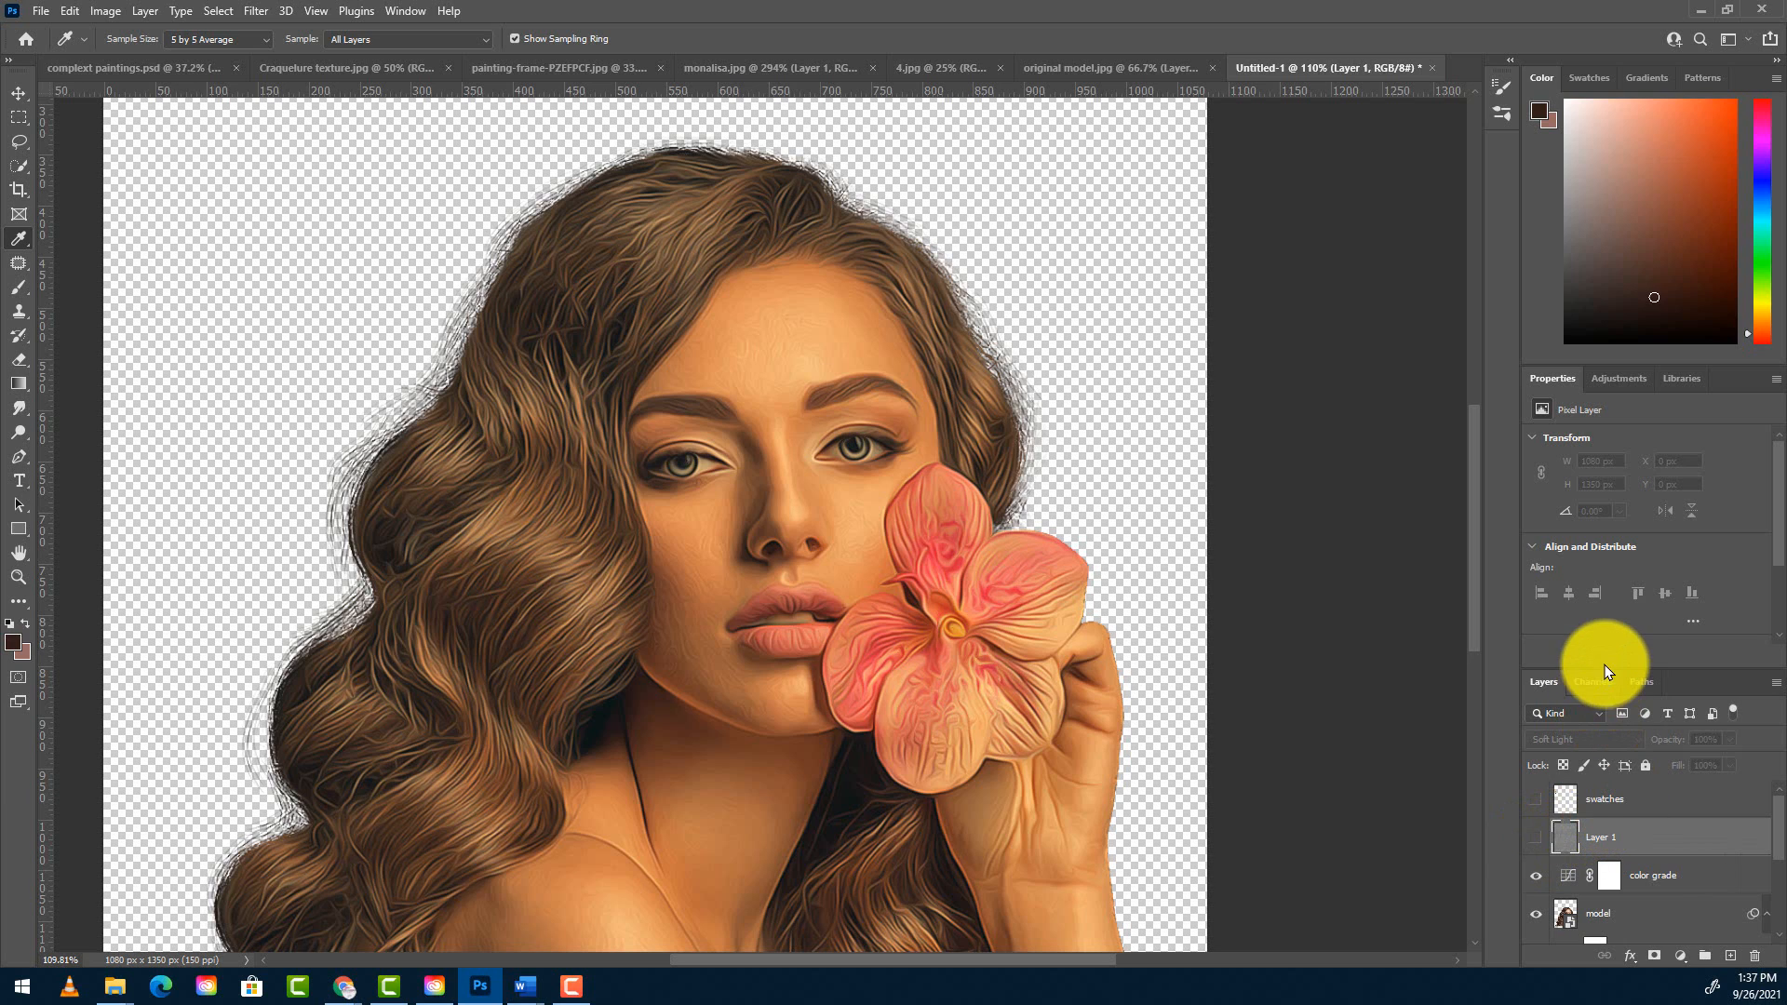
pyautogui.moveTo(1604, 676); pyautogui.dragTo(1595, 519)
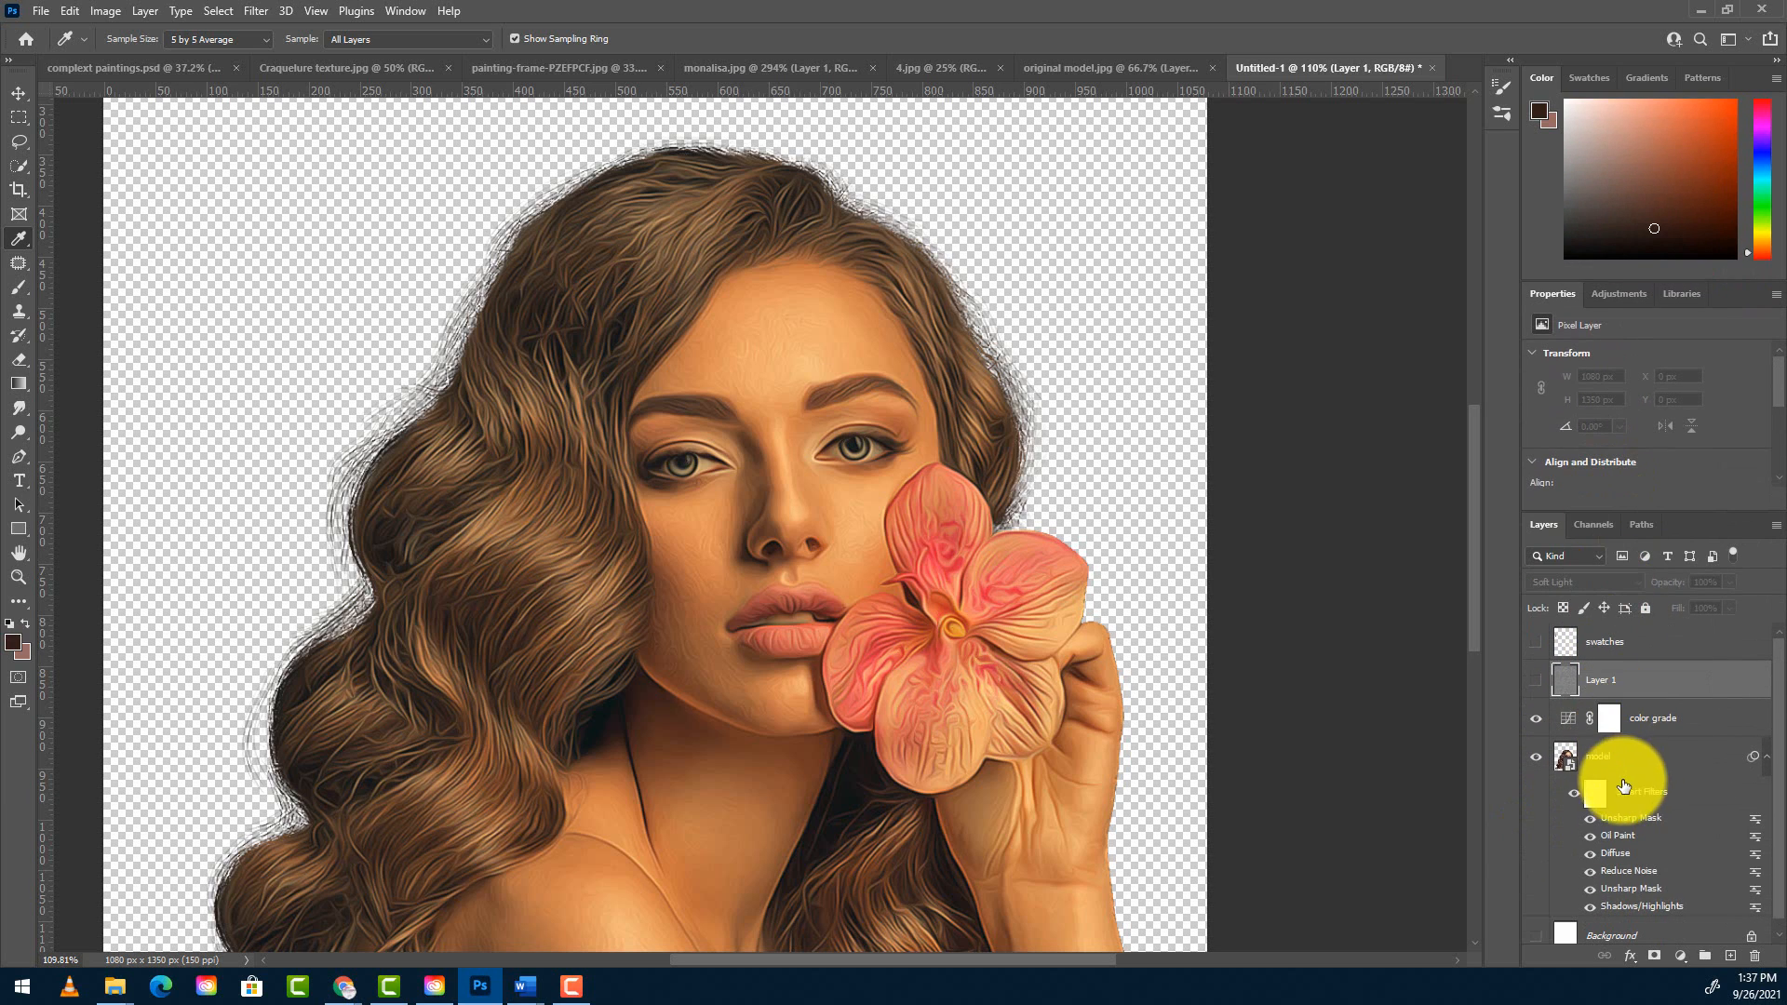
pyautogui.click(1762, 756)
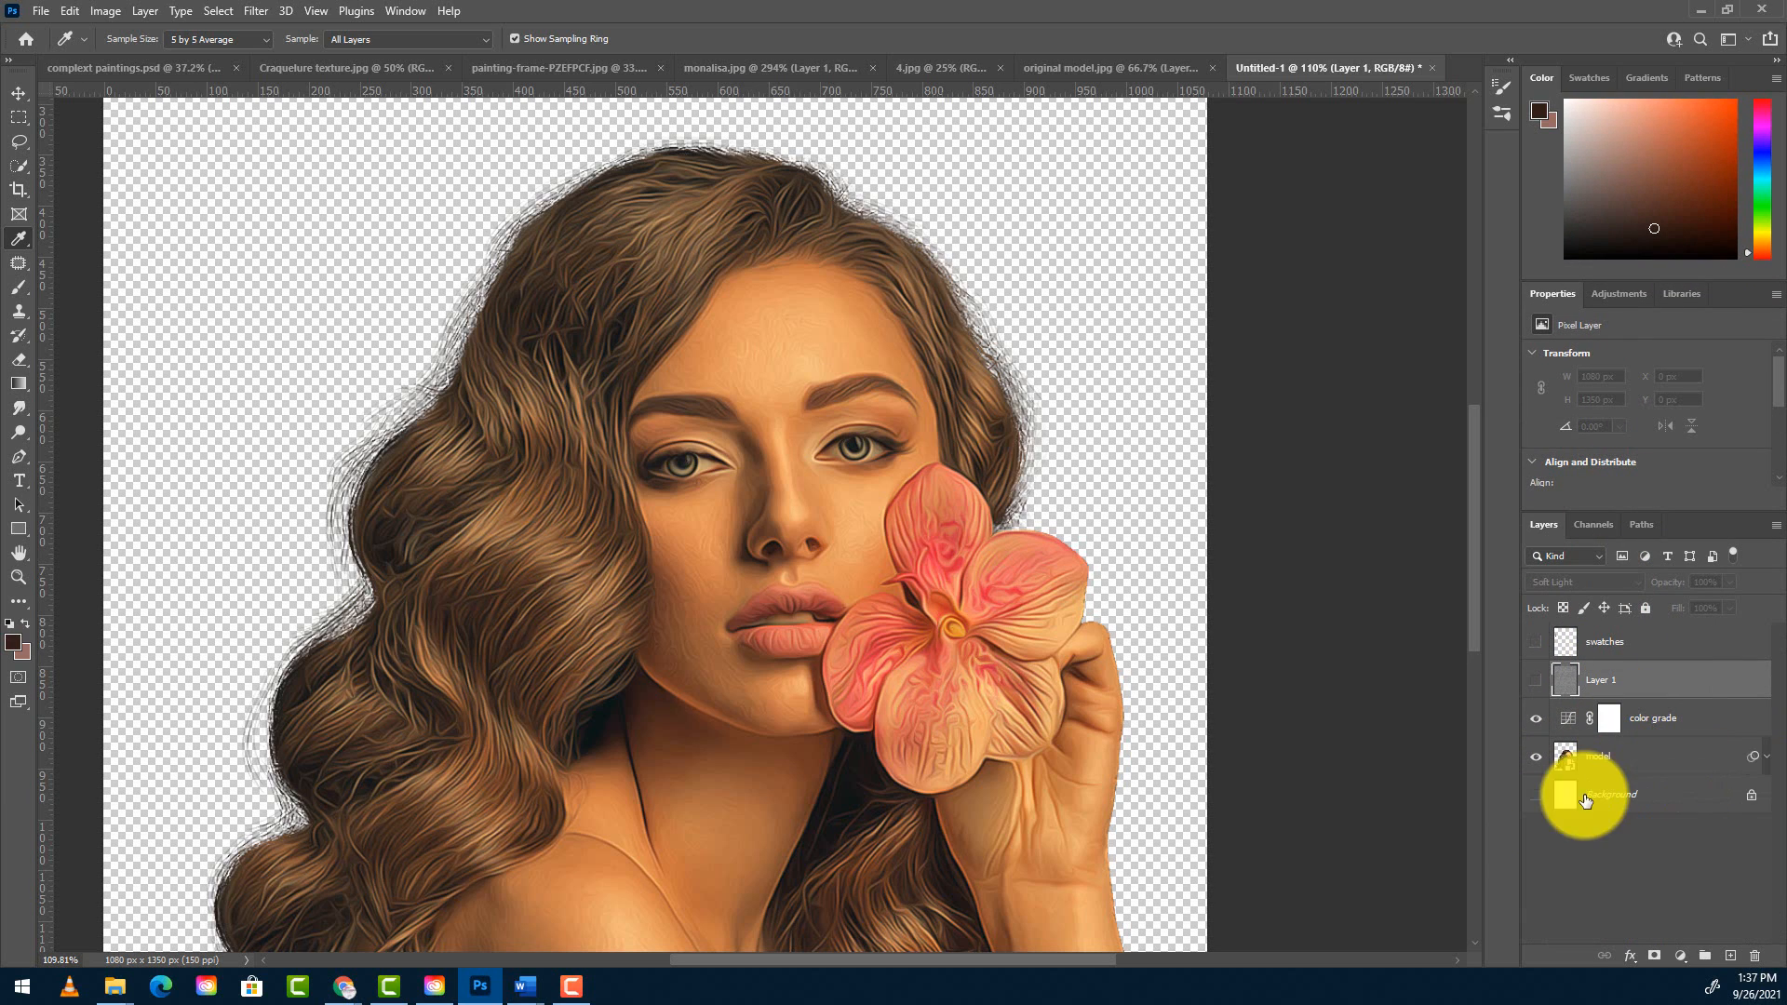
# - Create a merged copy of the model and color grade layers above them and desaturate it
pyautogui.click(1632, 766)
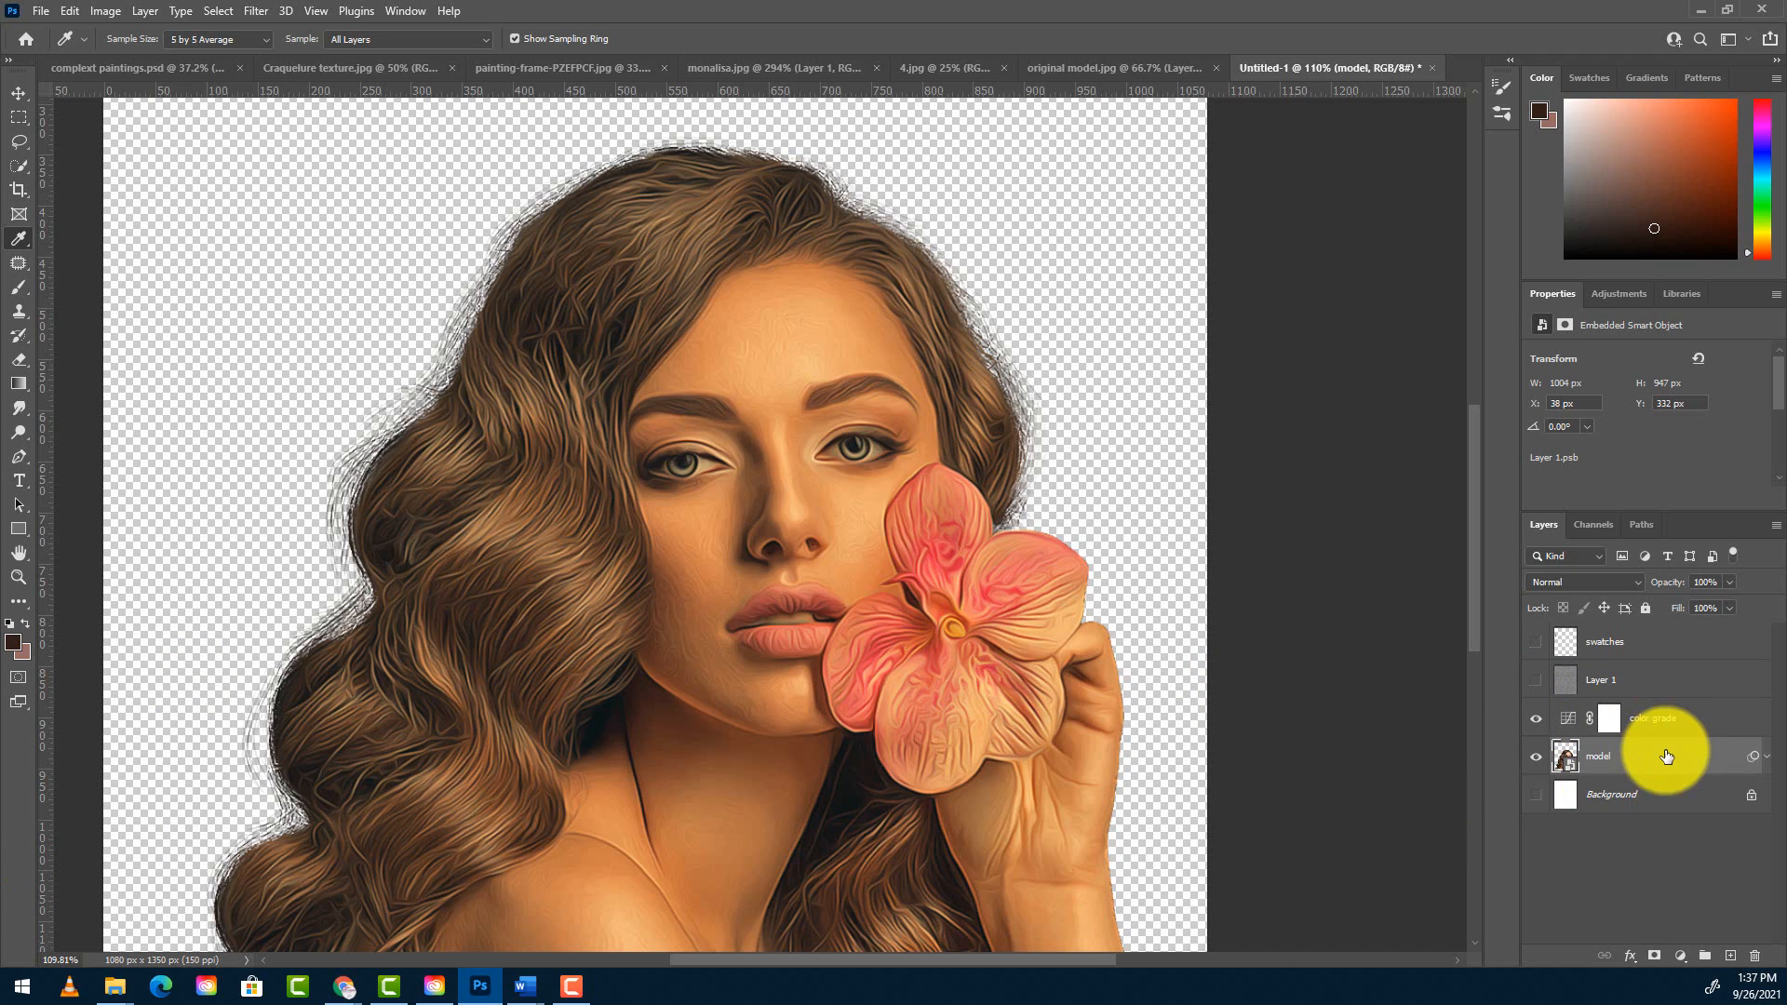
pyautogui.keyDown('shift'); pyautogui.click(1656, 722); pyautogui.keyUp('shift')
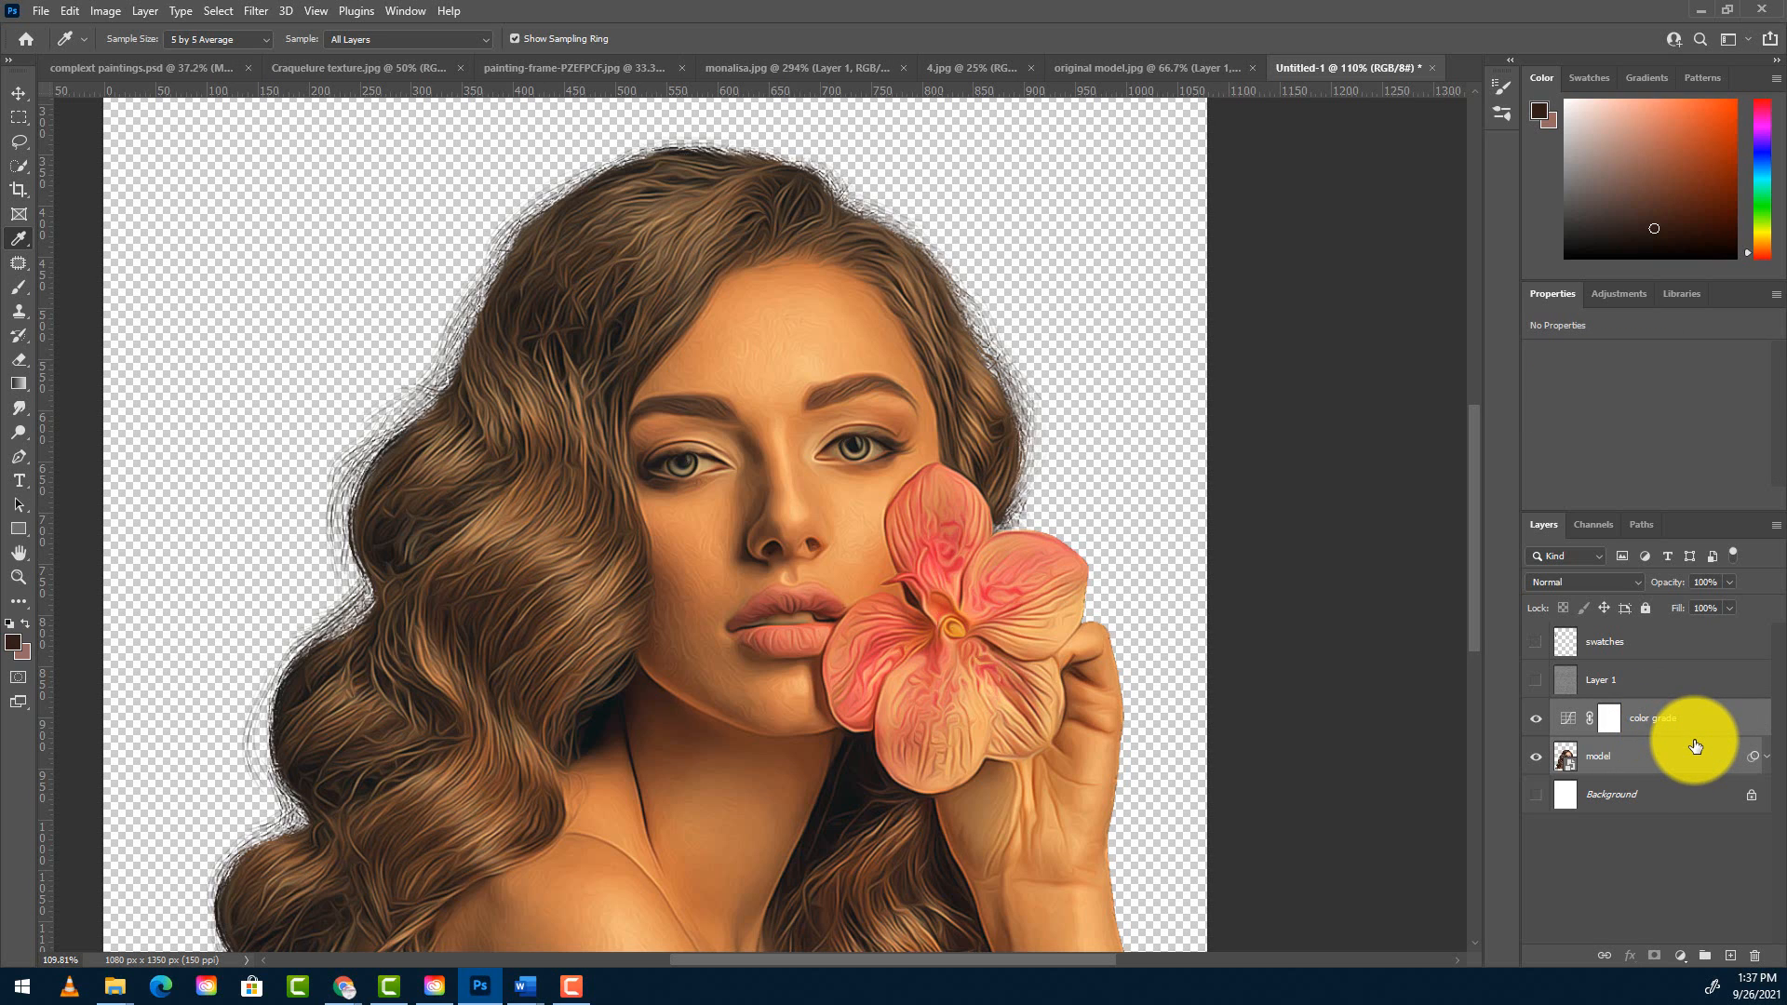
pyautogui.hotkey('ctrl', 'alt', 'e')
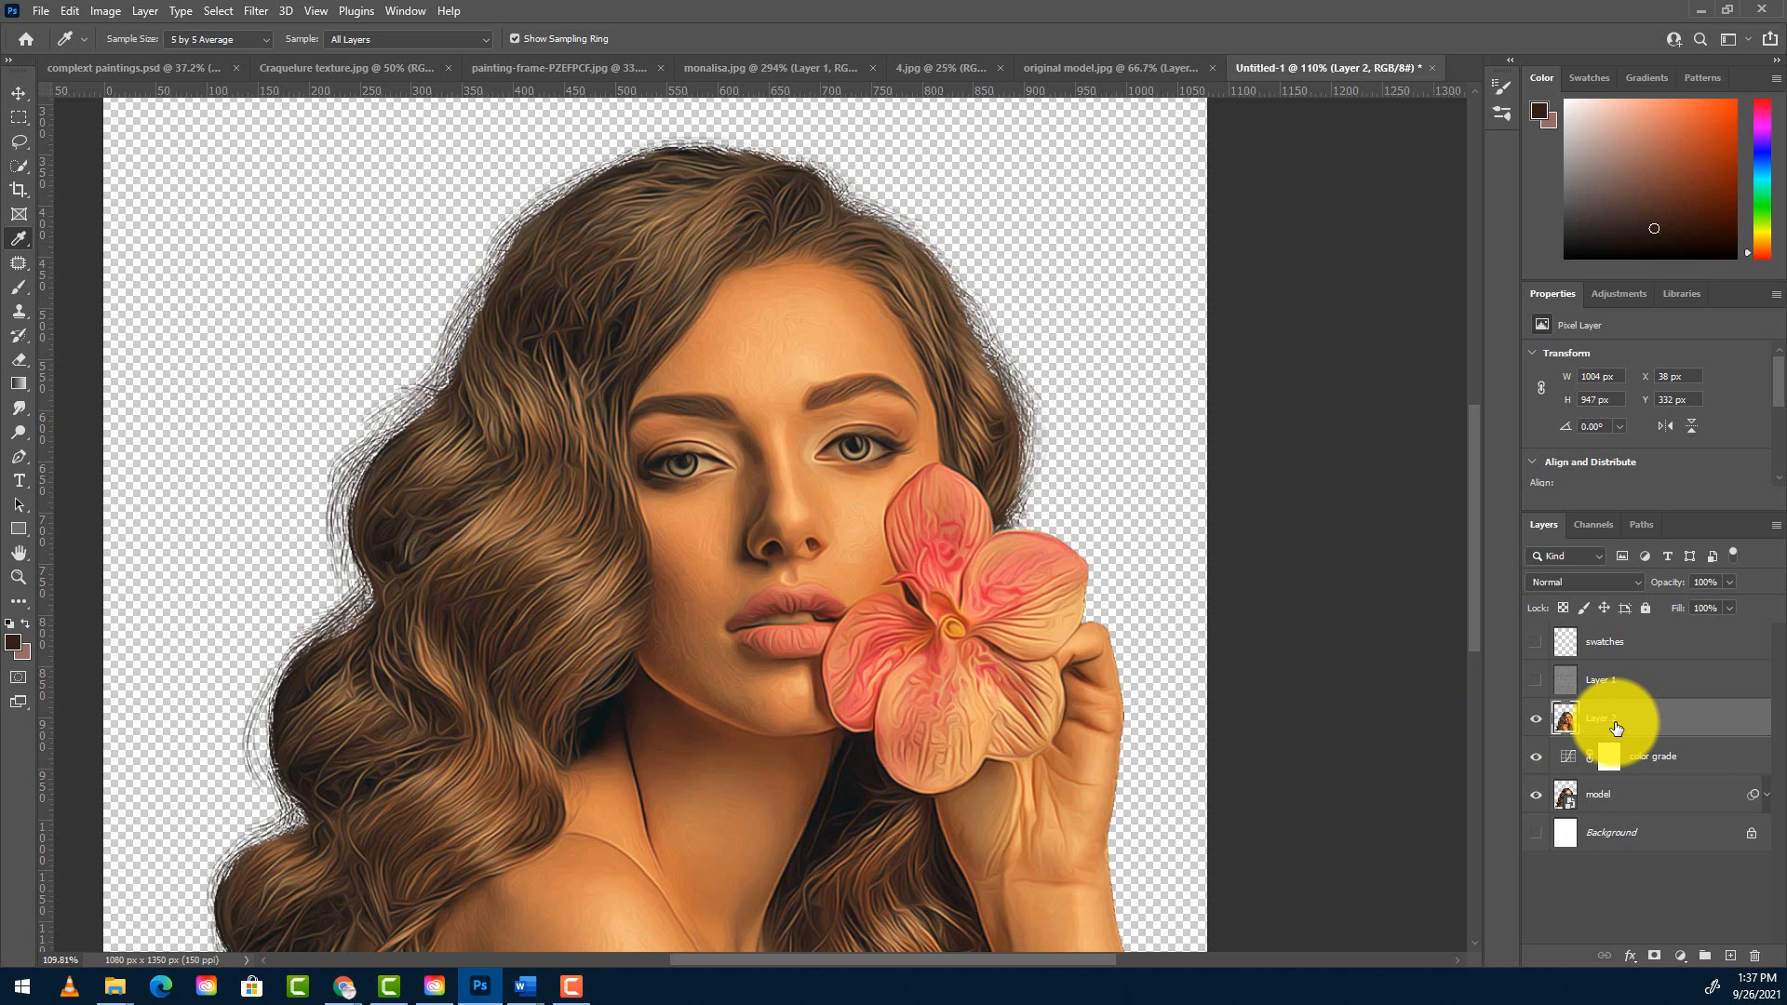
pyautogui.hotkey('ctrl', 'shift', 'u')
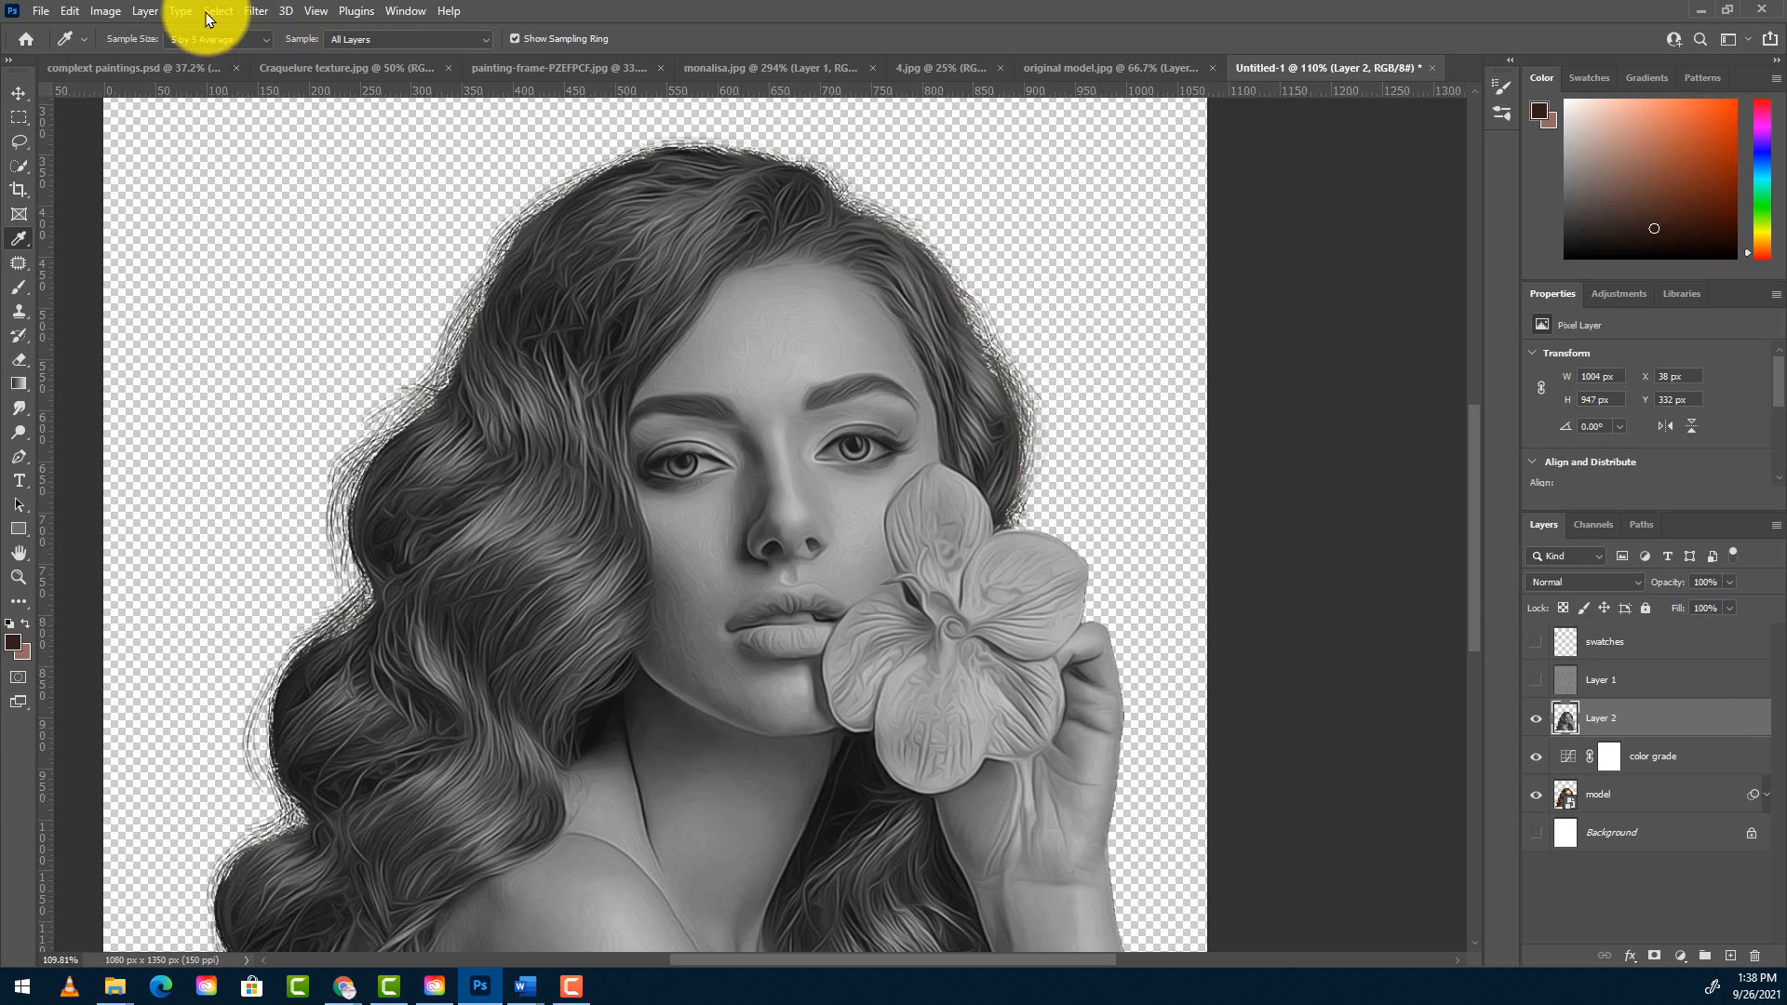
# - Apply the Emboss filter to the desaturated copy with angle 135°, height 3 pixels and amount 261%
pyautogui.click(254, 11)
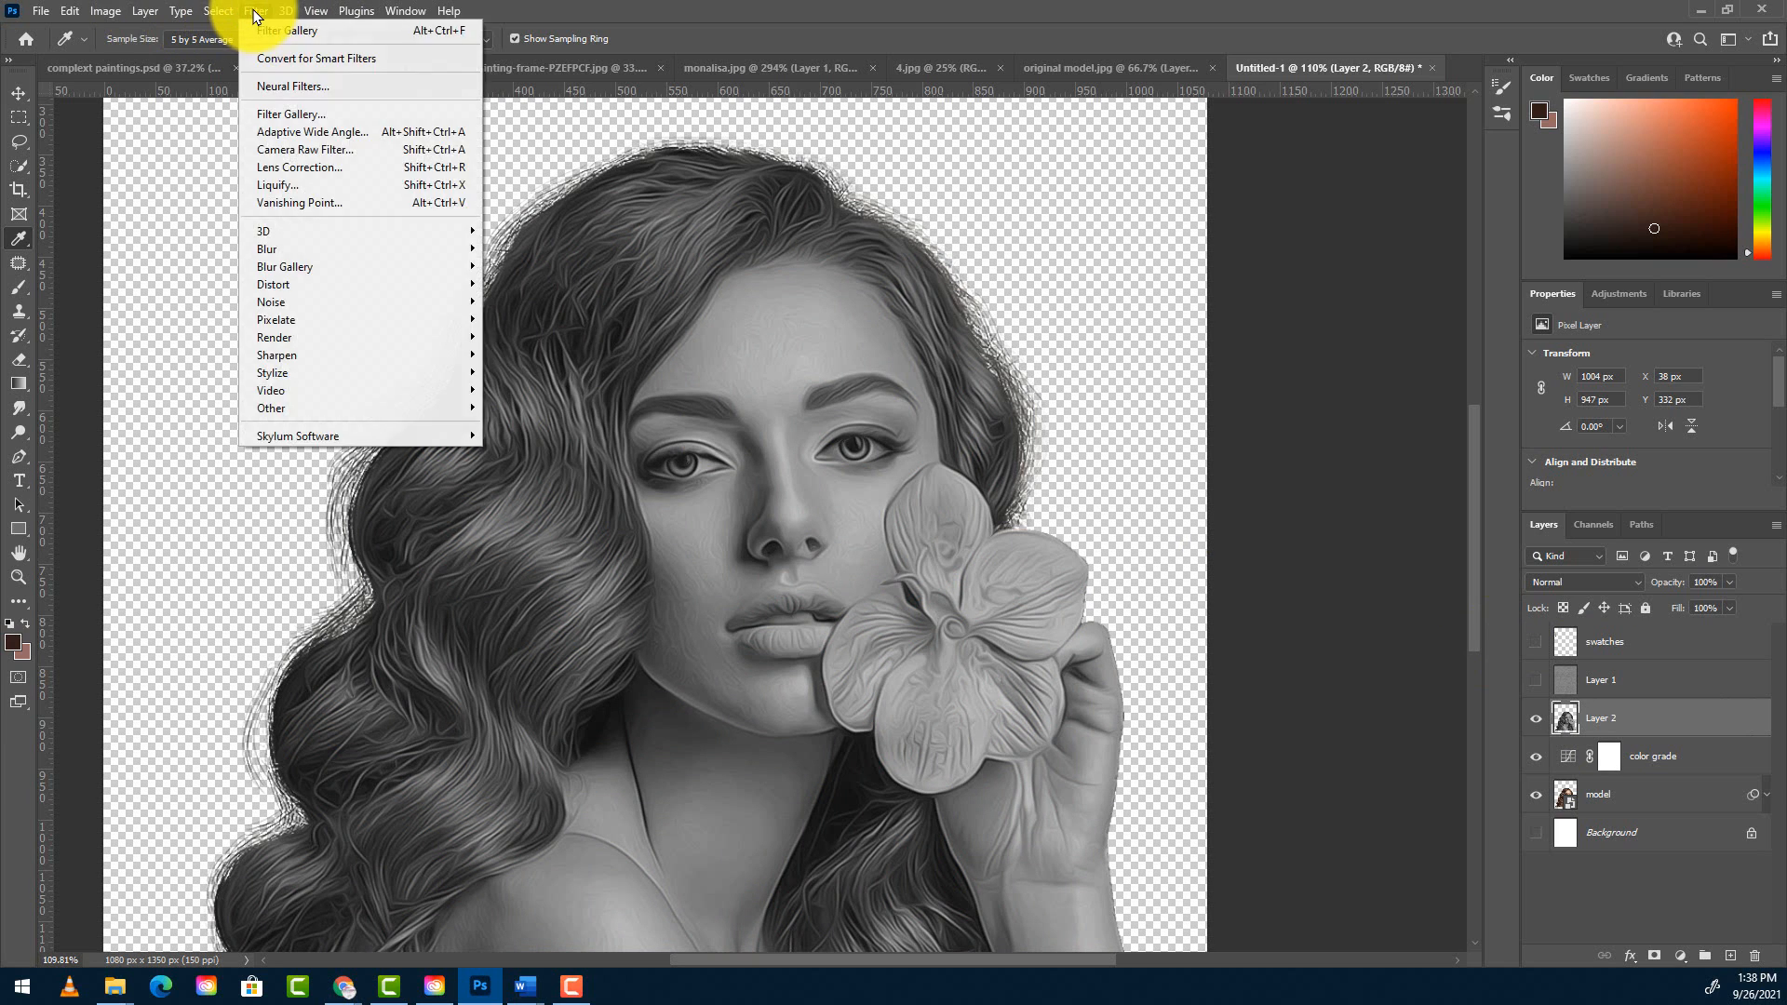
pyautogui.moveTo(300, 251)
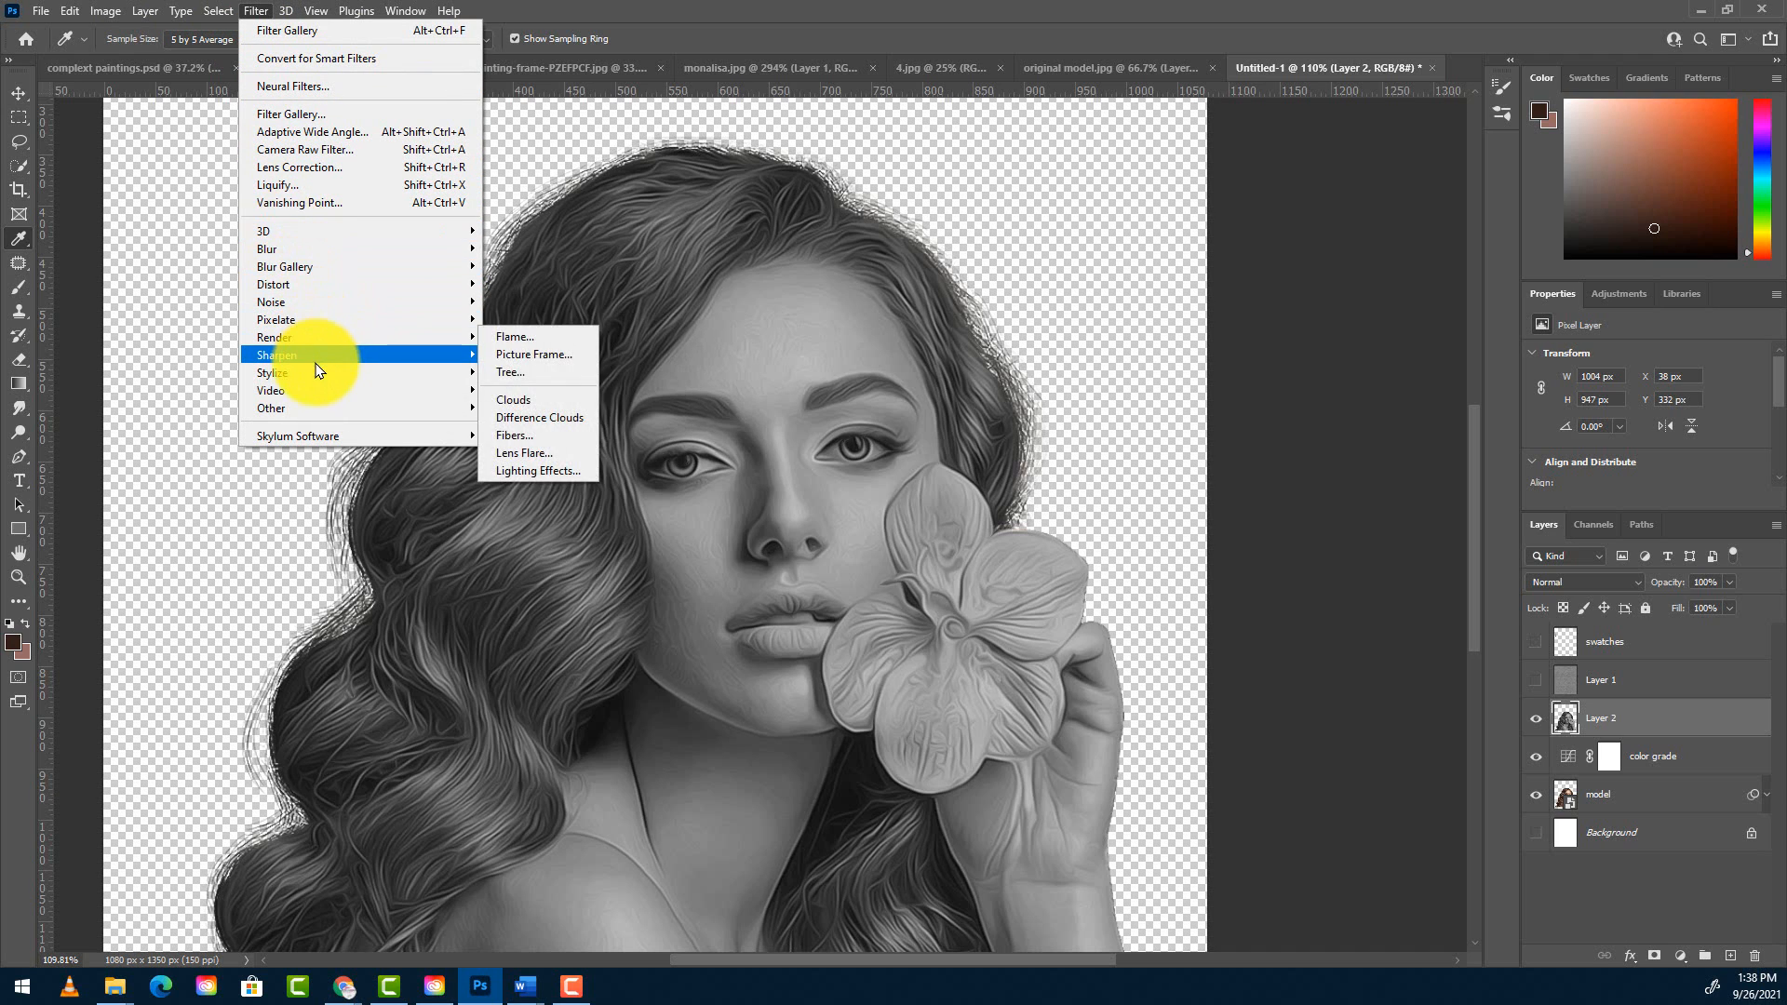
pyautogui.moveTo(321, 375)
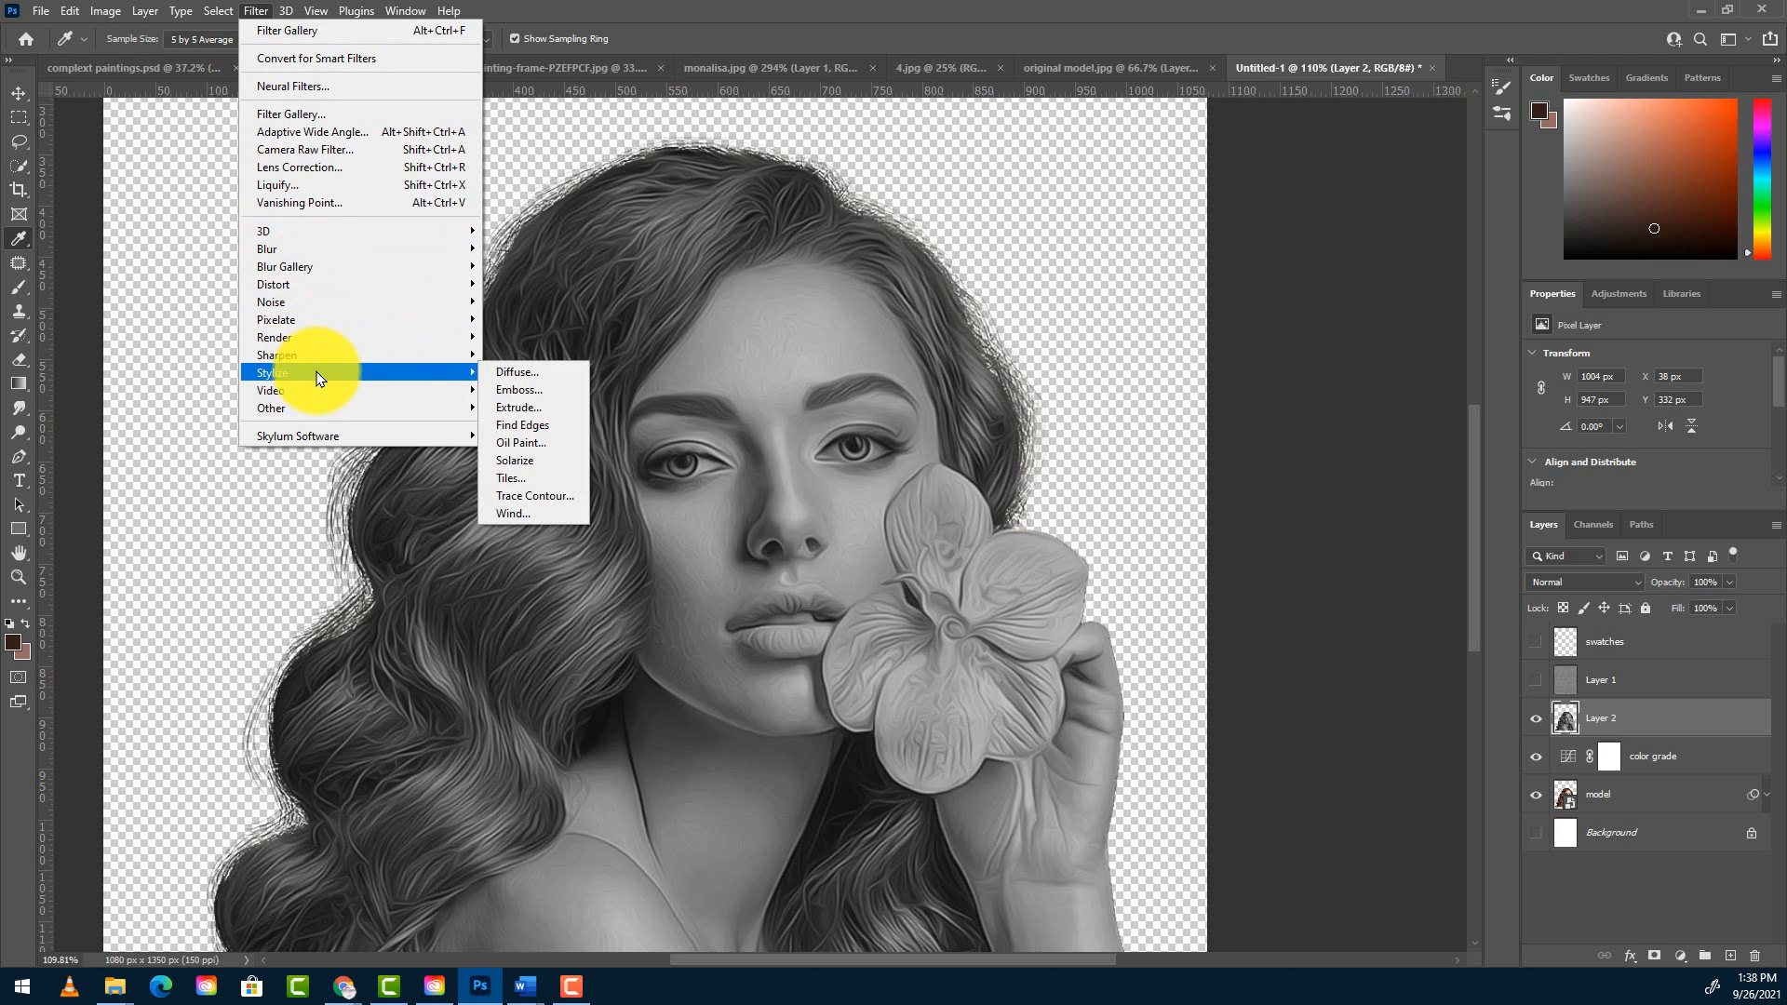
pyautogui.click(502, 390)
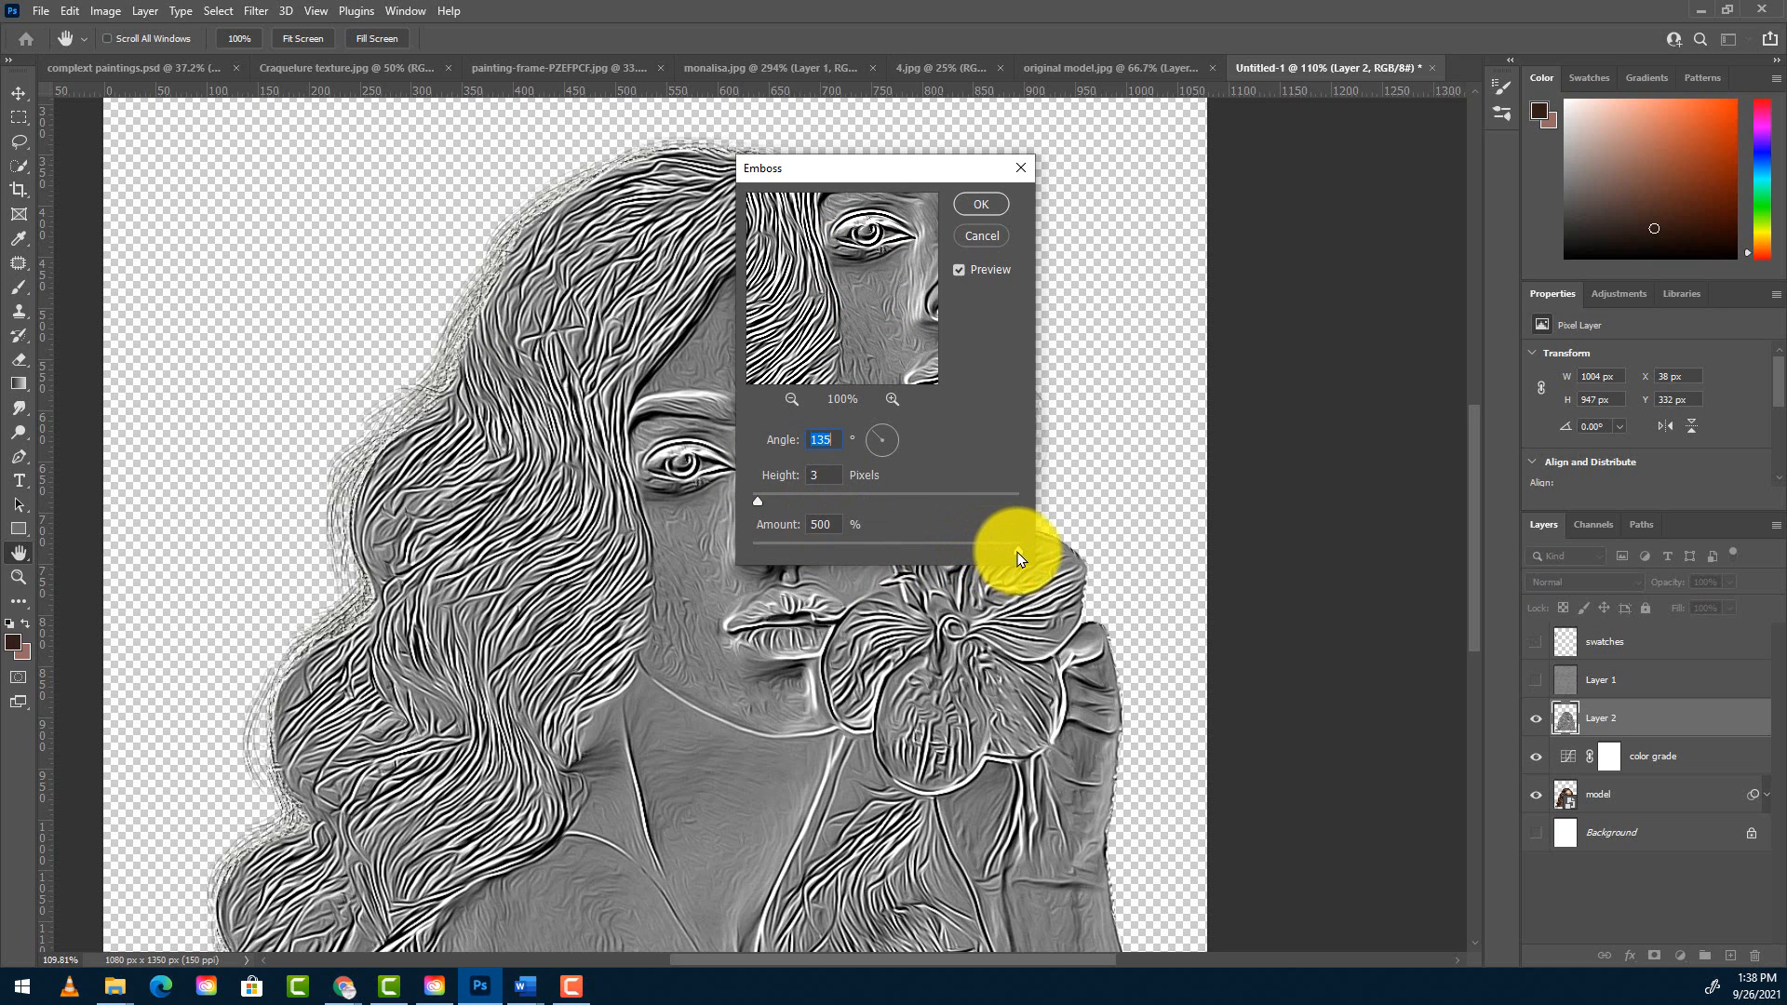
pyautogui.moveTo(1017, 549)
pyautogui.mouseDown()
pyautogui.moveTo(913, 556)
pyautogui.moveTo(987, 553)
pyautogui.mouseUp()
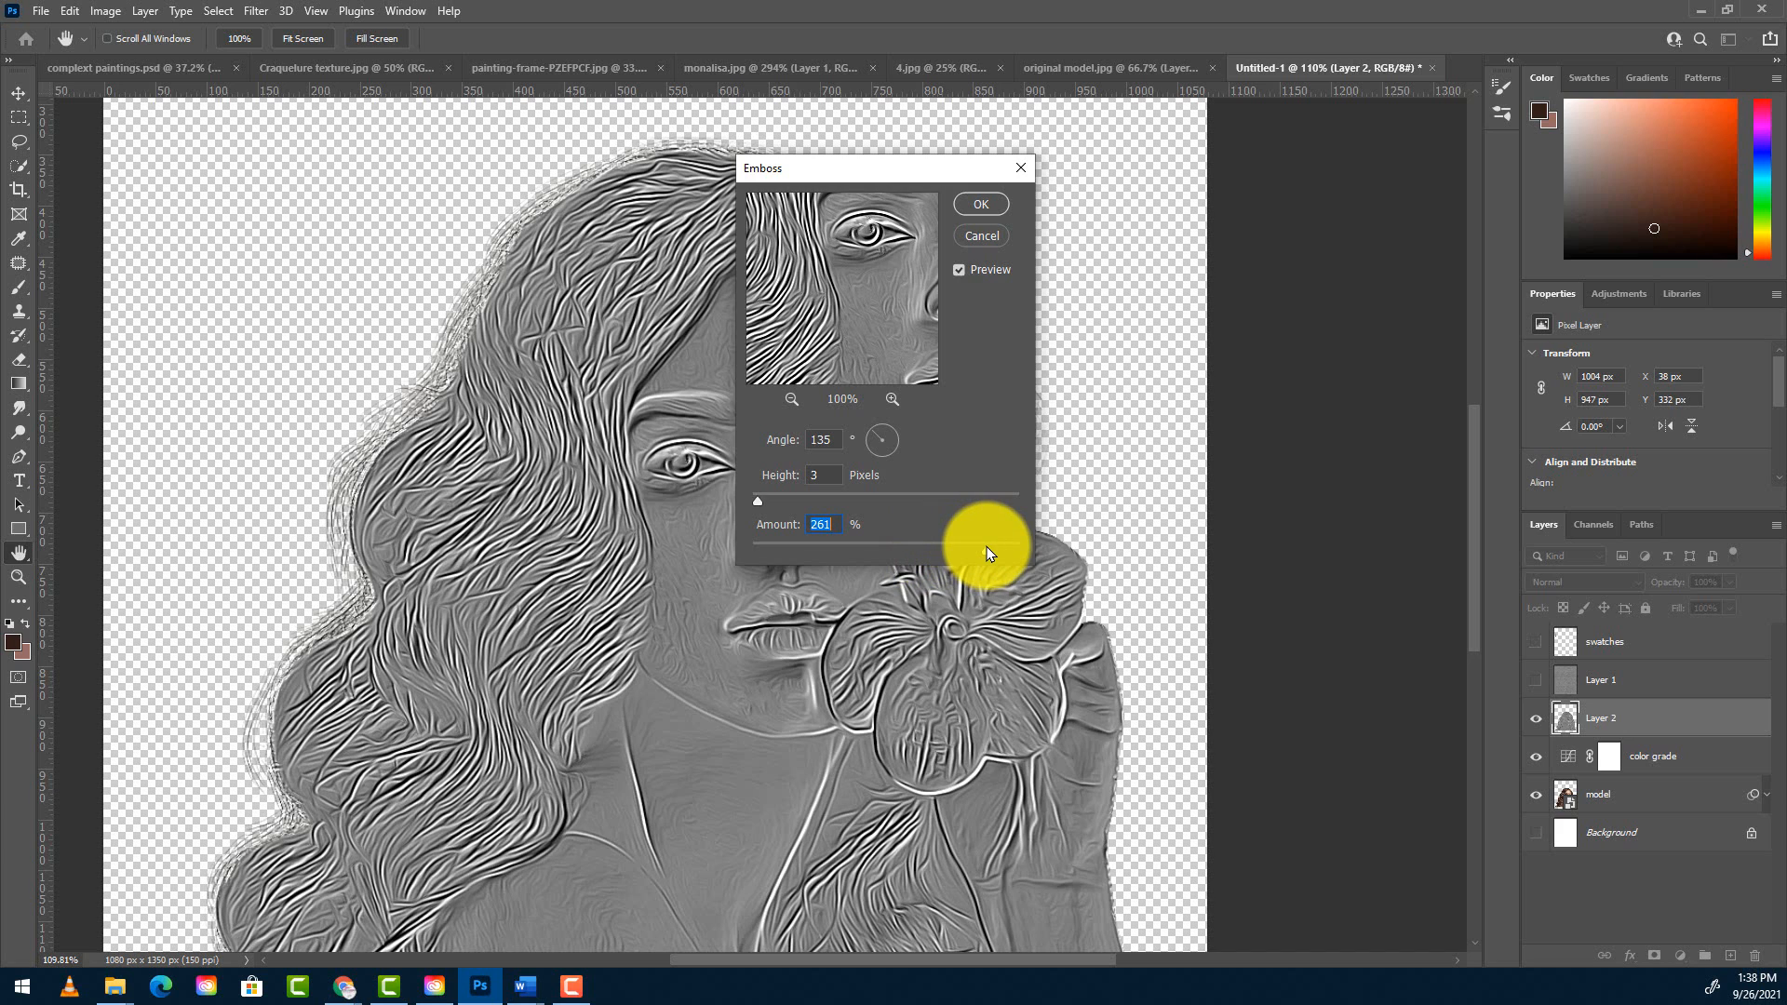
pyautogui.click(981, 205)
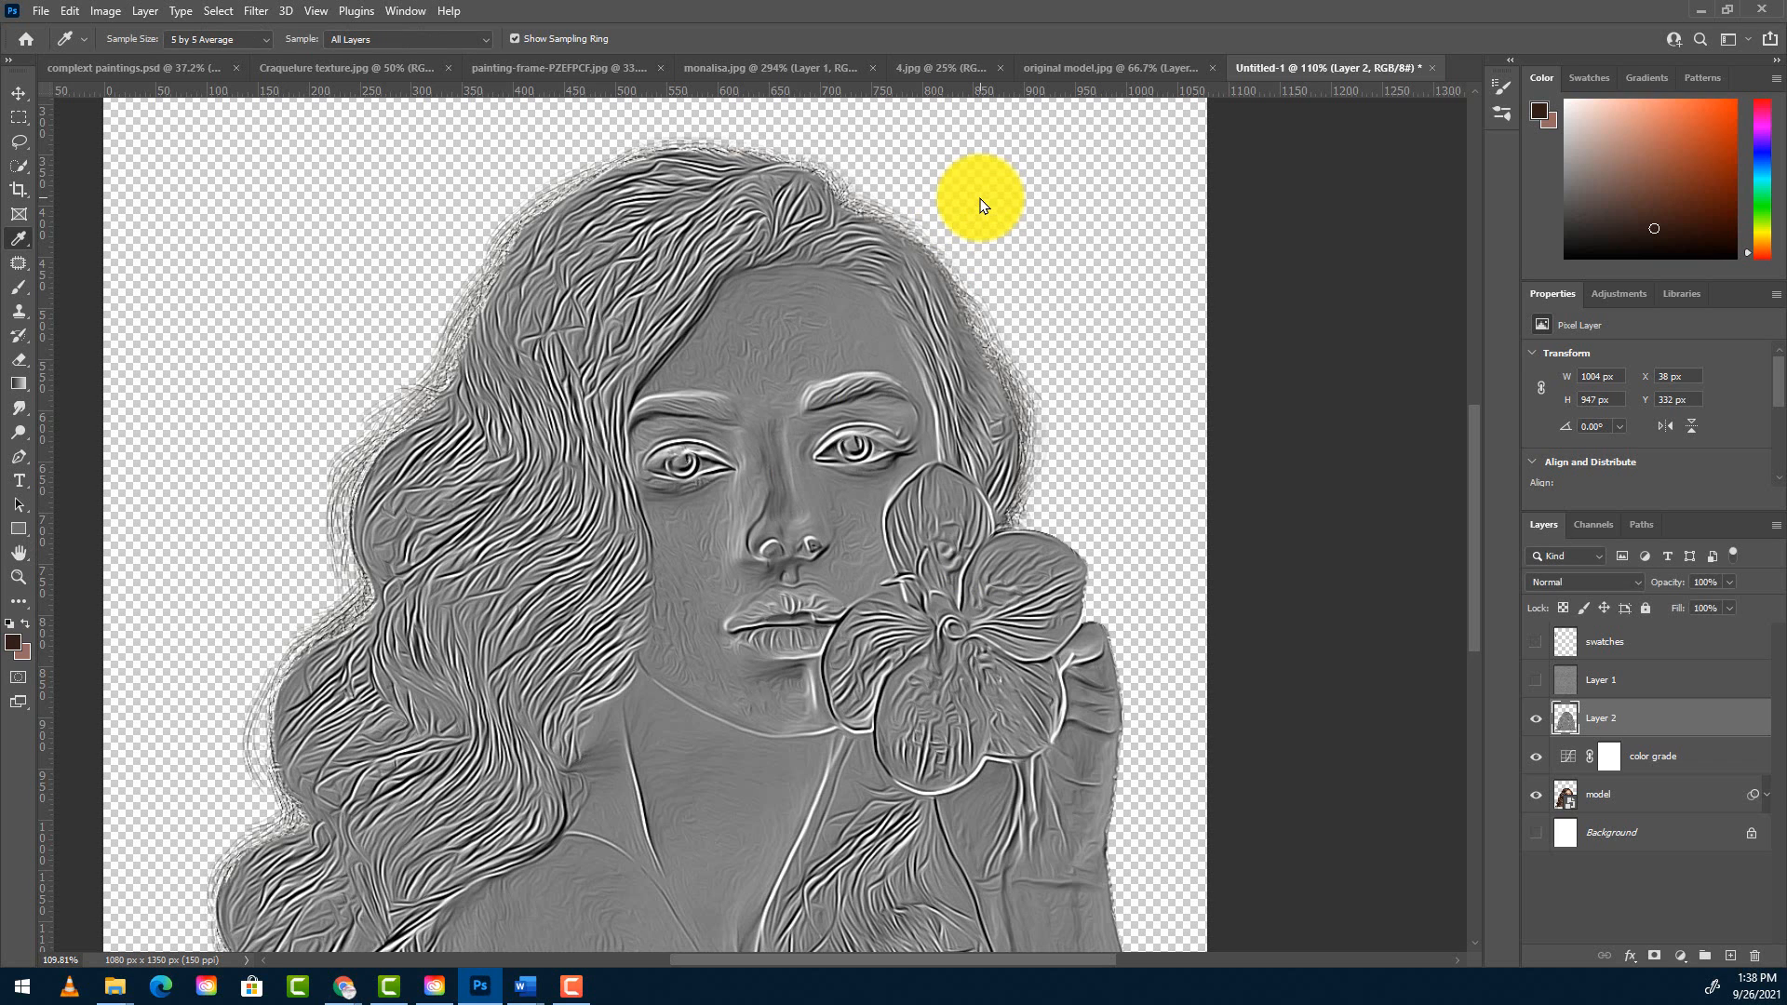
# - Set the embossed layer's blend mode to Soft Light and its opacity to 30%
pyautogui.click(1577, 583)
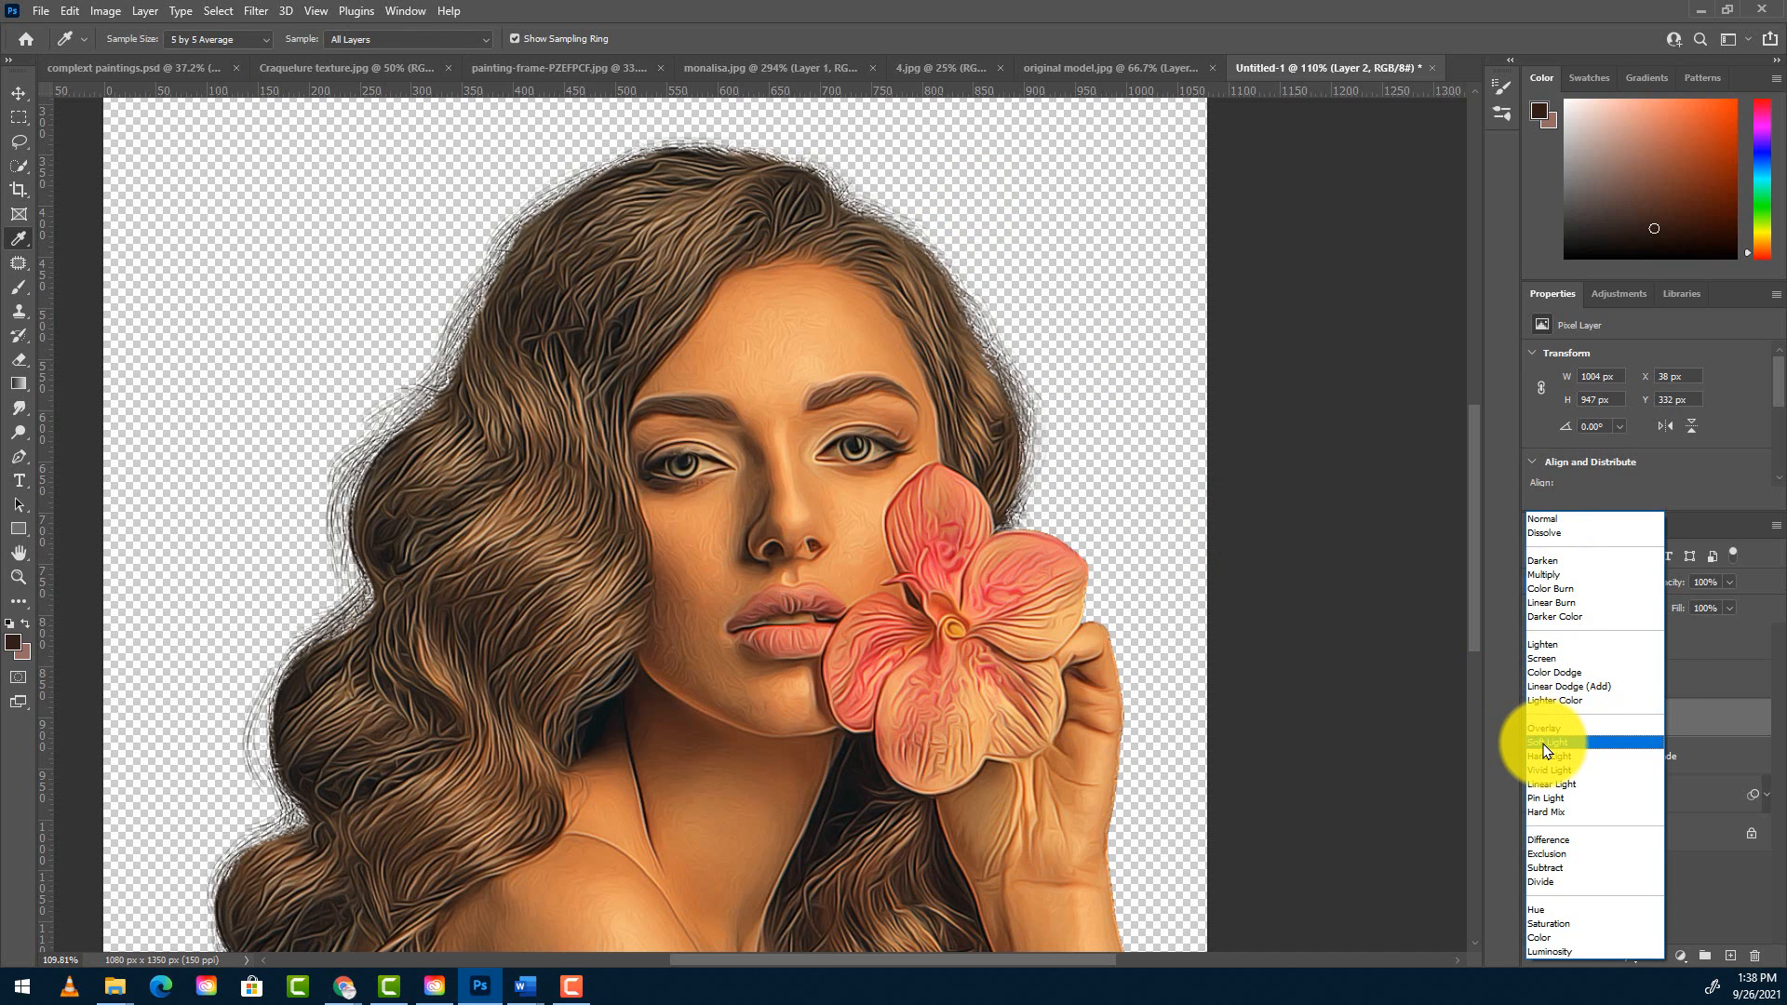
pyautogui.click(1546, 742)
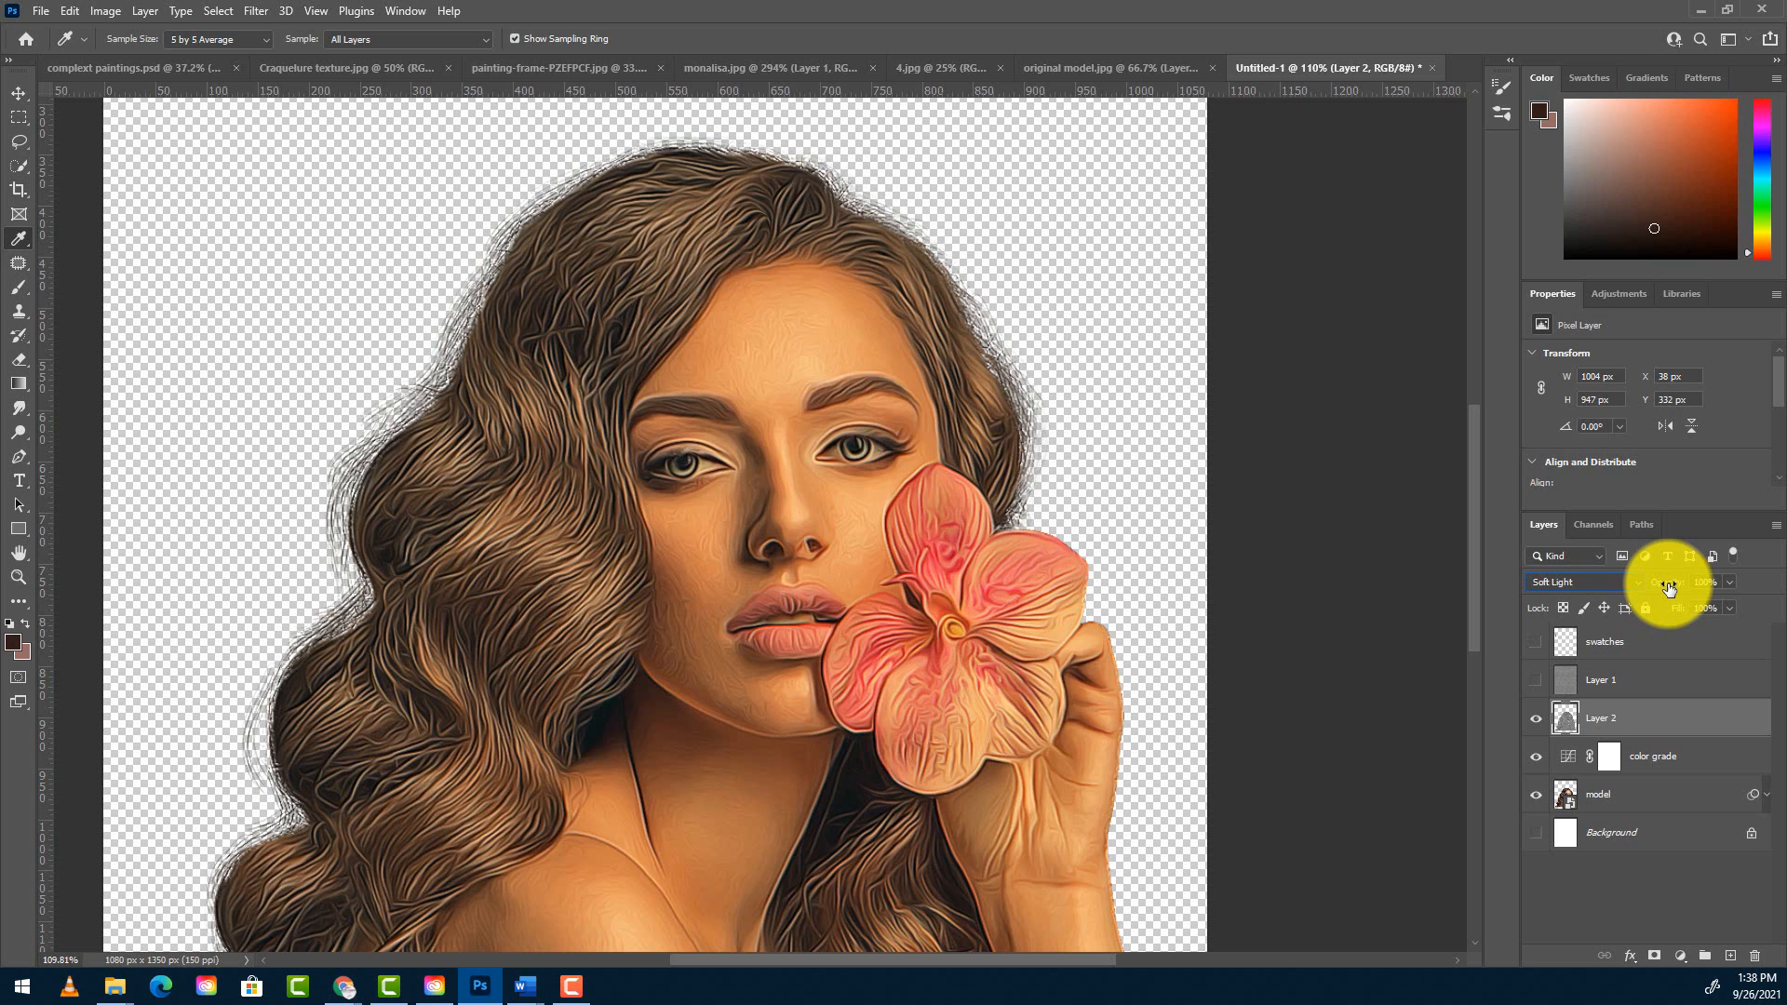
pyautogui.moveTo(1668, 586); pyautogui.dragTo(1610, 588)
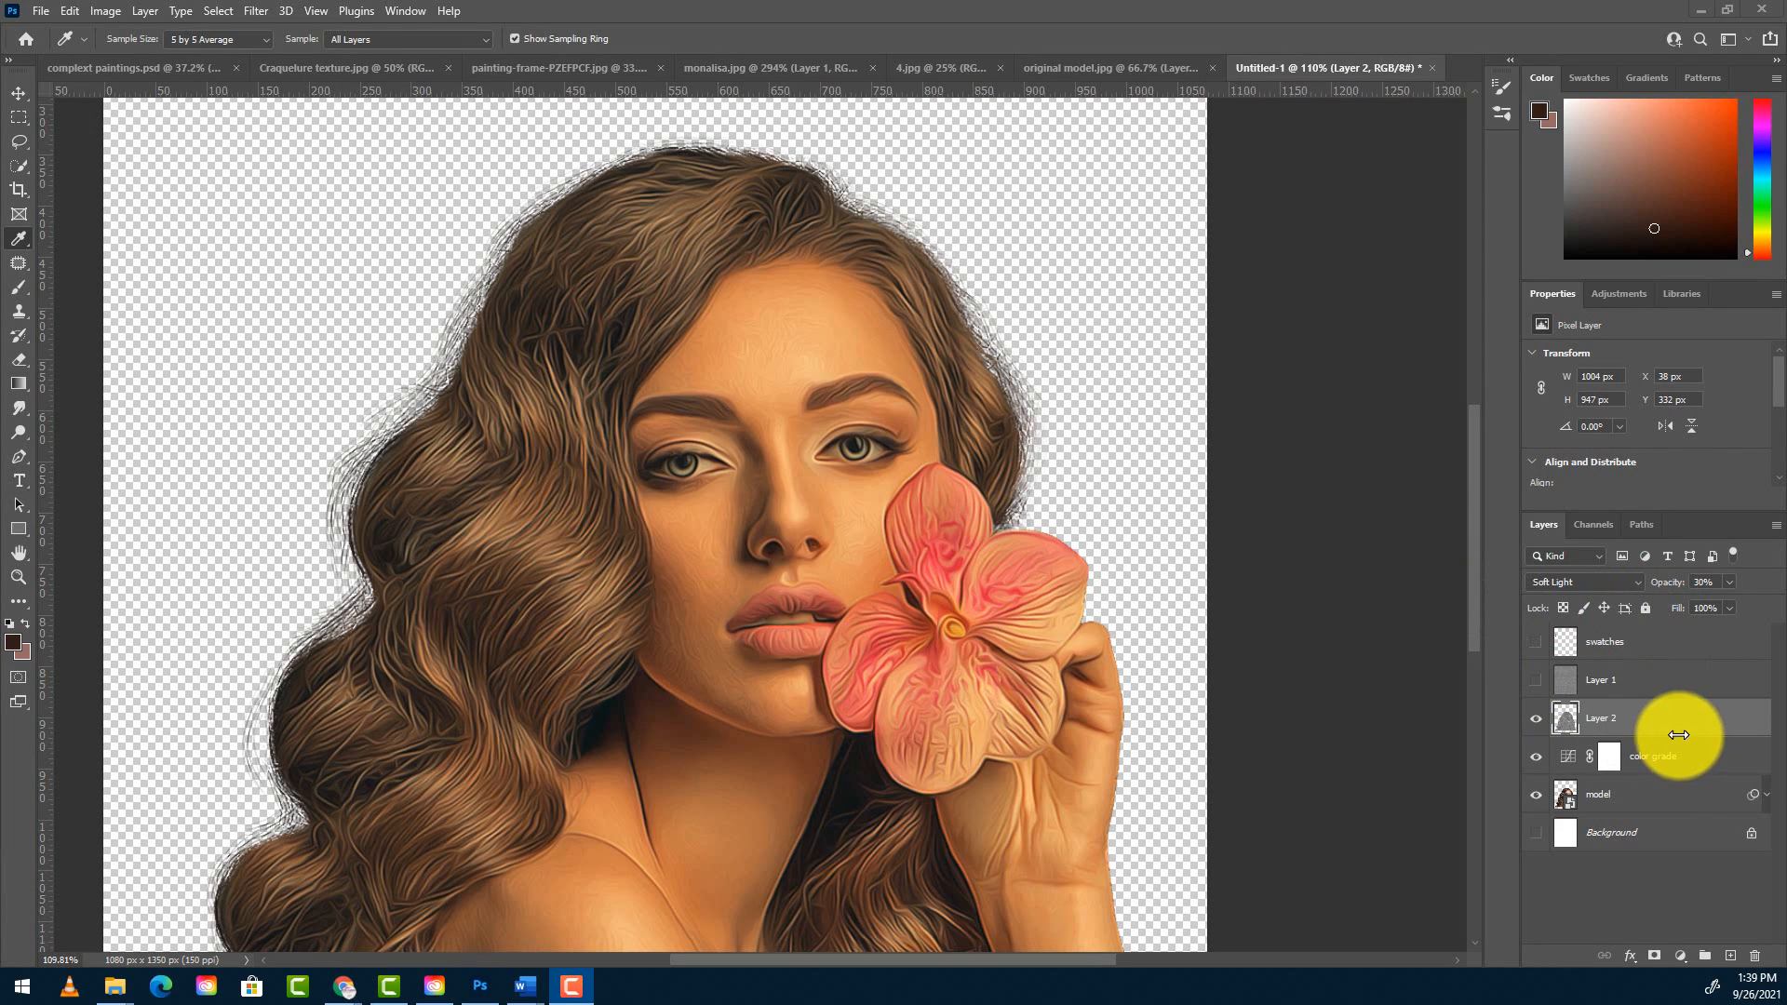
# - Add a Curves adjustment layer directly above the embossed layer and enlarge its properties area to show the whole curve
pyautogui.click(1653, 723)
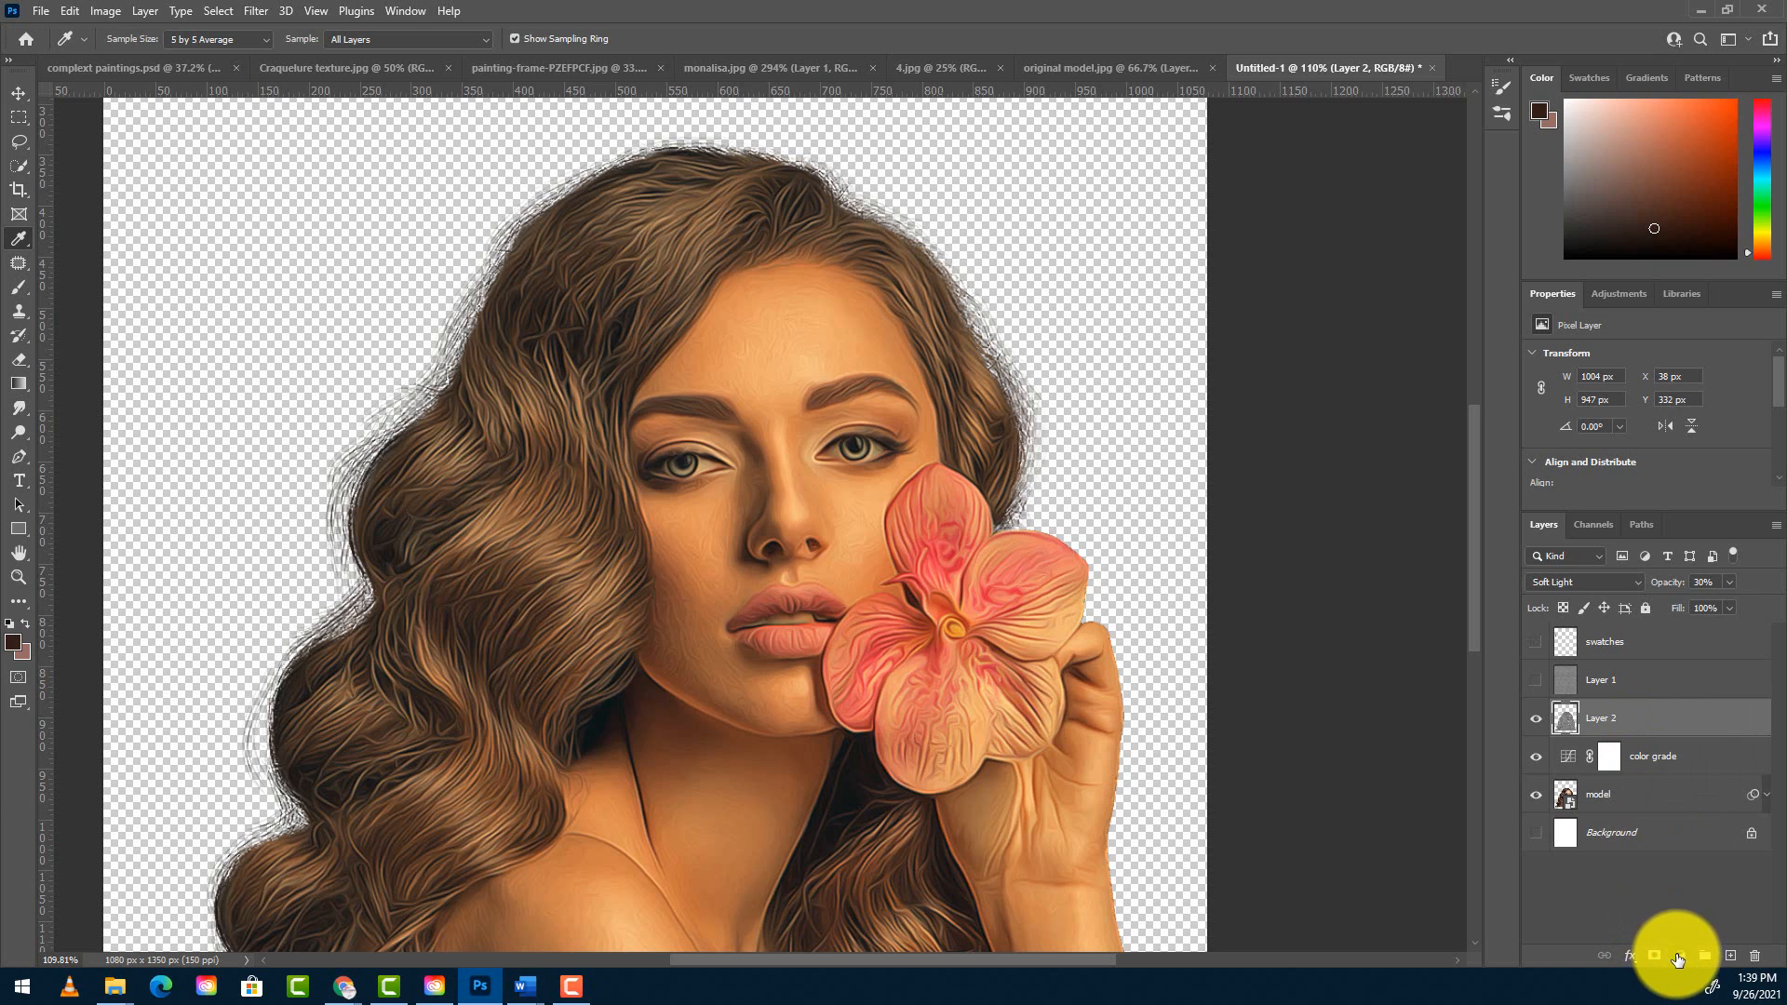
pyautogui.click(1680, 955)
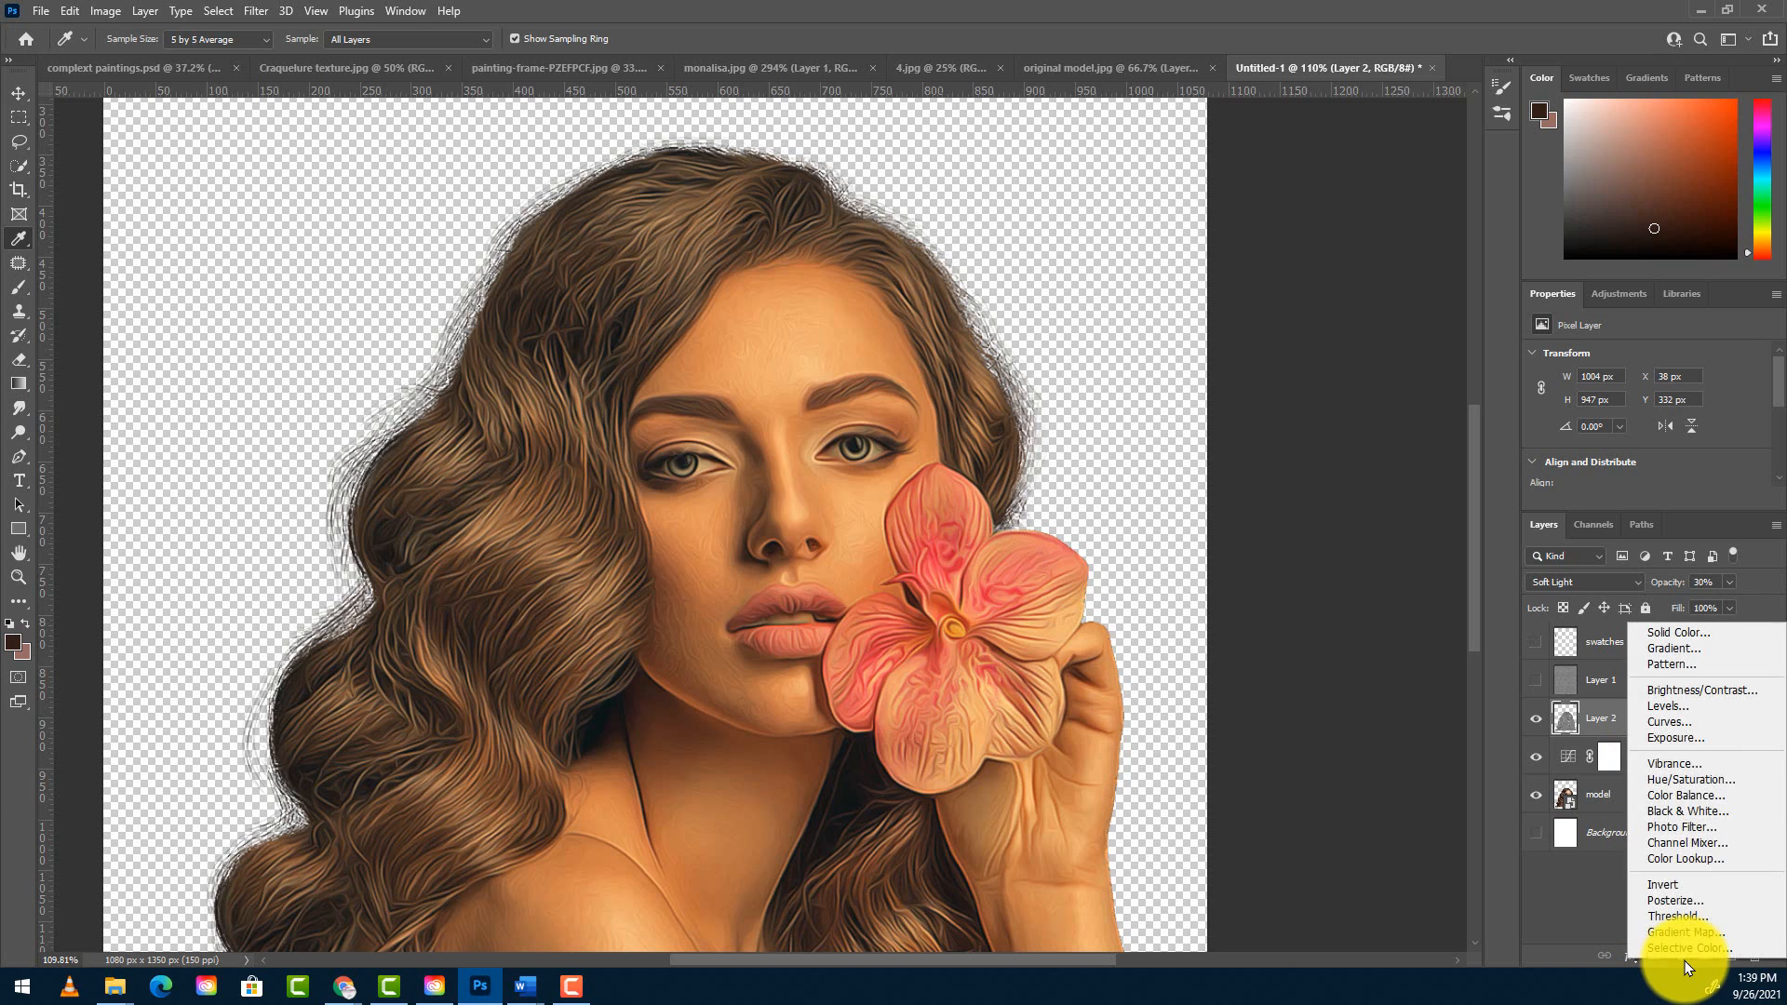
pyautogui.click(1675, 722)
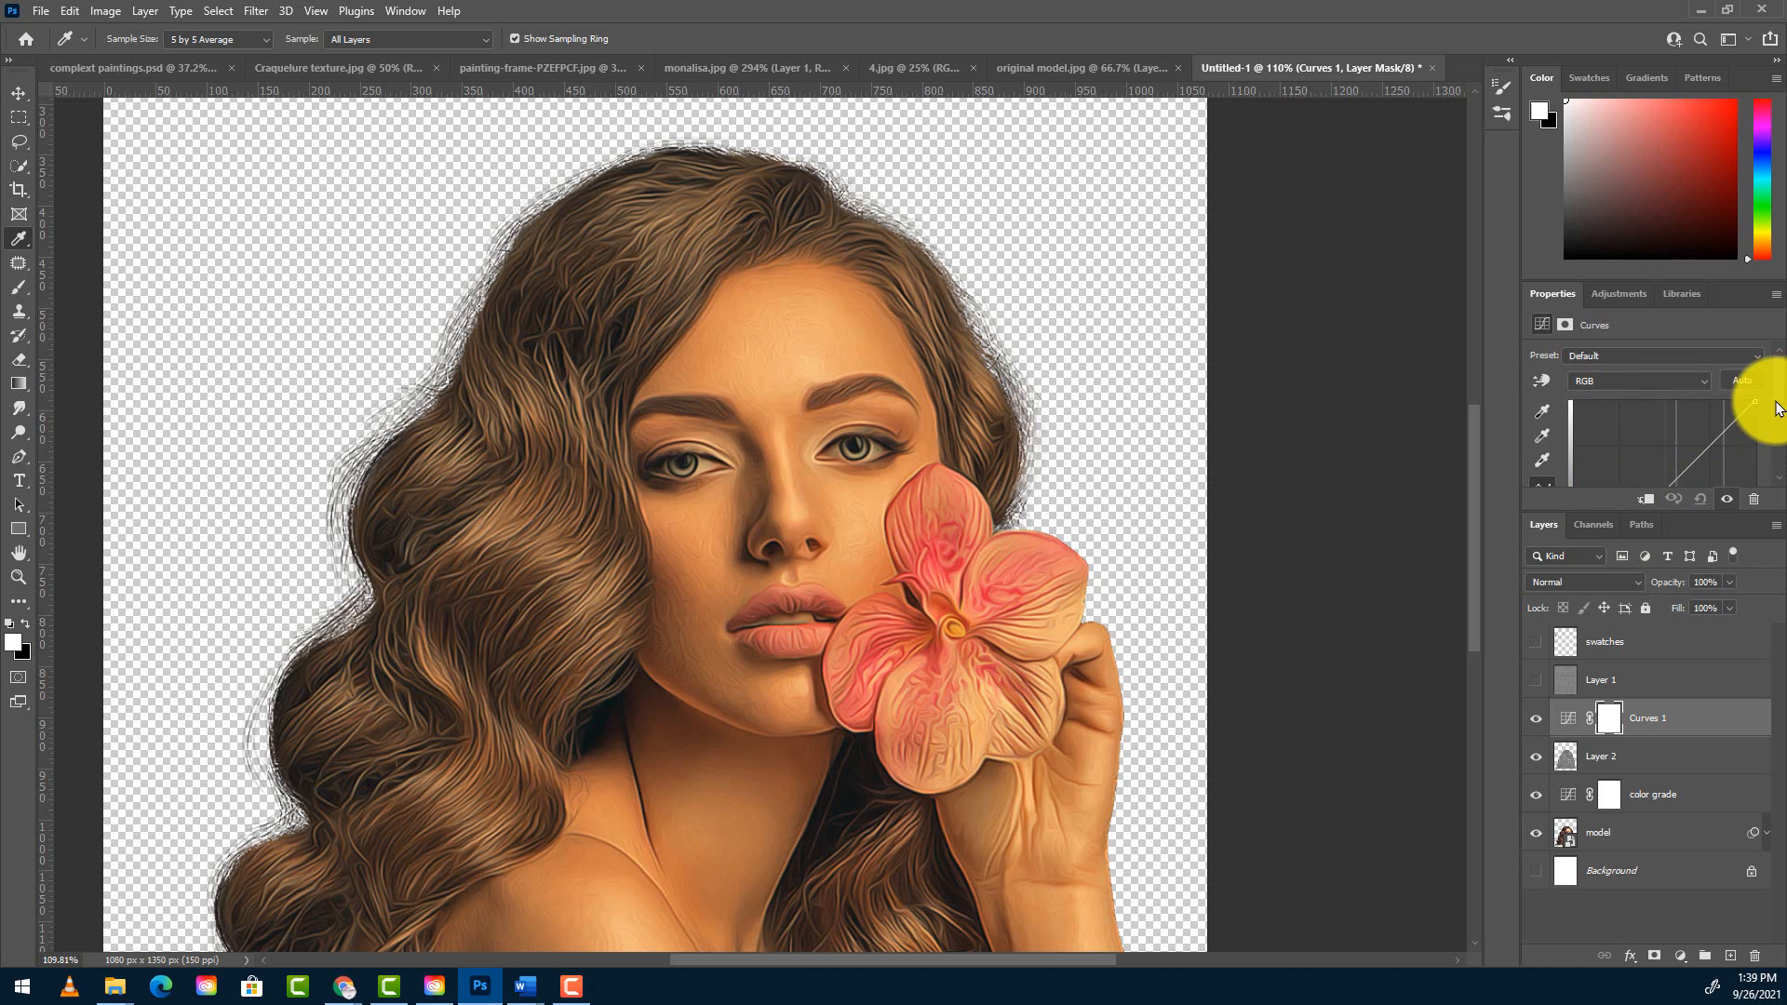
pyautogui.moveTo(1776, 389)
pyautogui.mouseDown()
pyautogui.moveTo(1777, 434)
pyautogui.moveTo(1776, 389)
pyautogui.mouseUp()
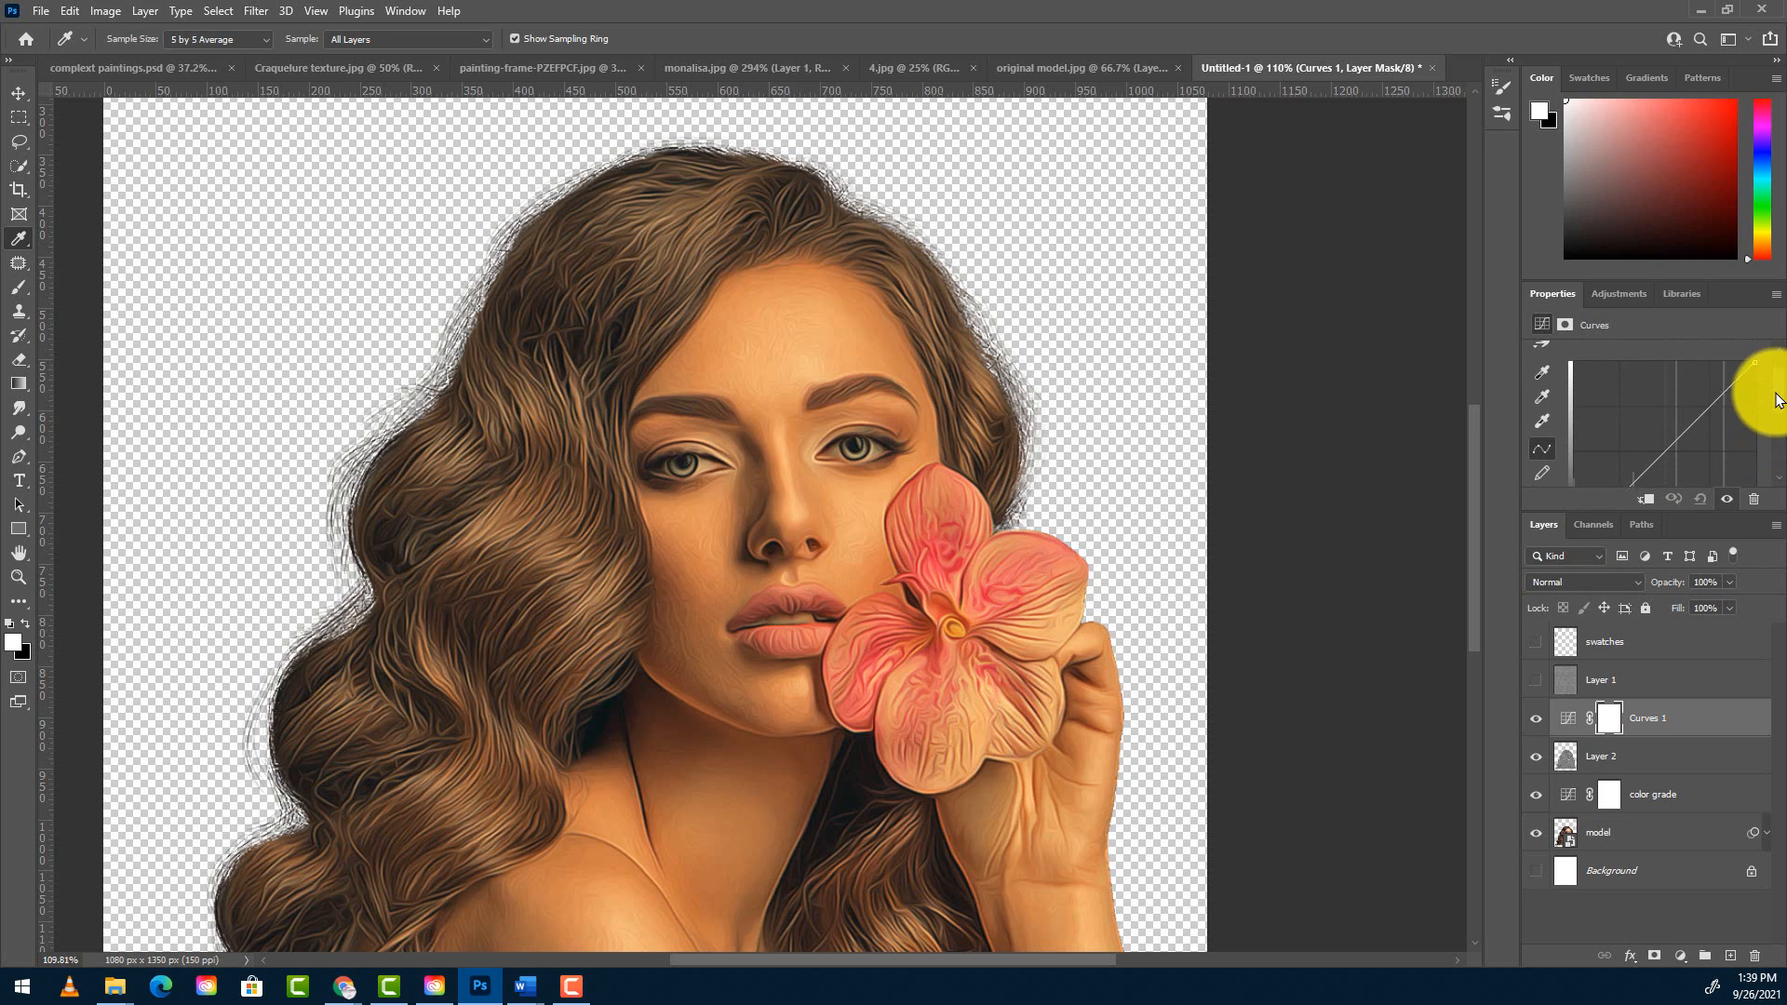
pyautogui.moveTo(1579, 512); pyautogui.dragTo(1582, 692)
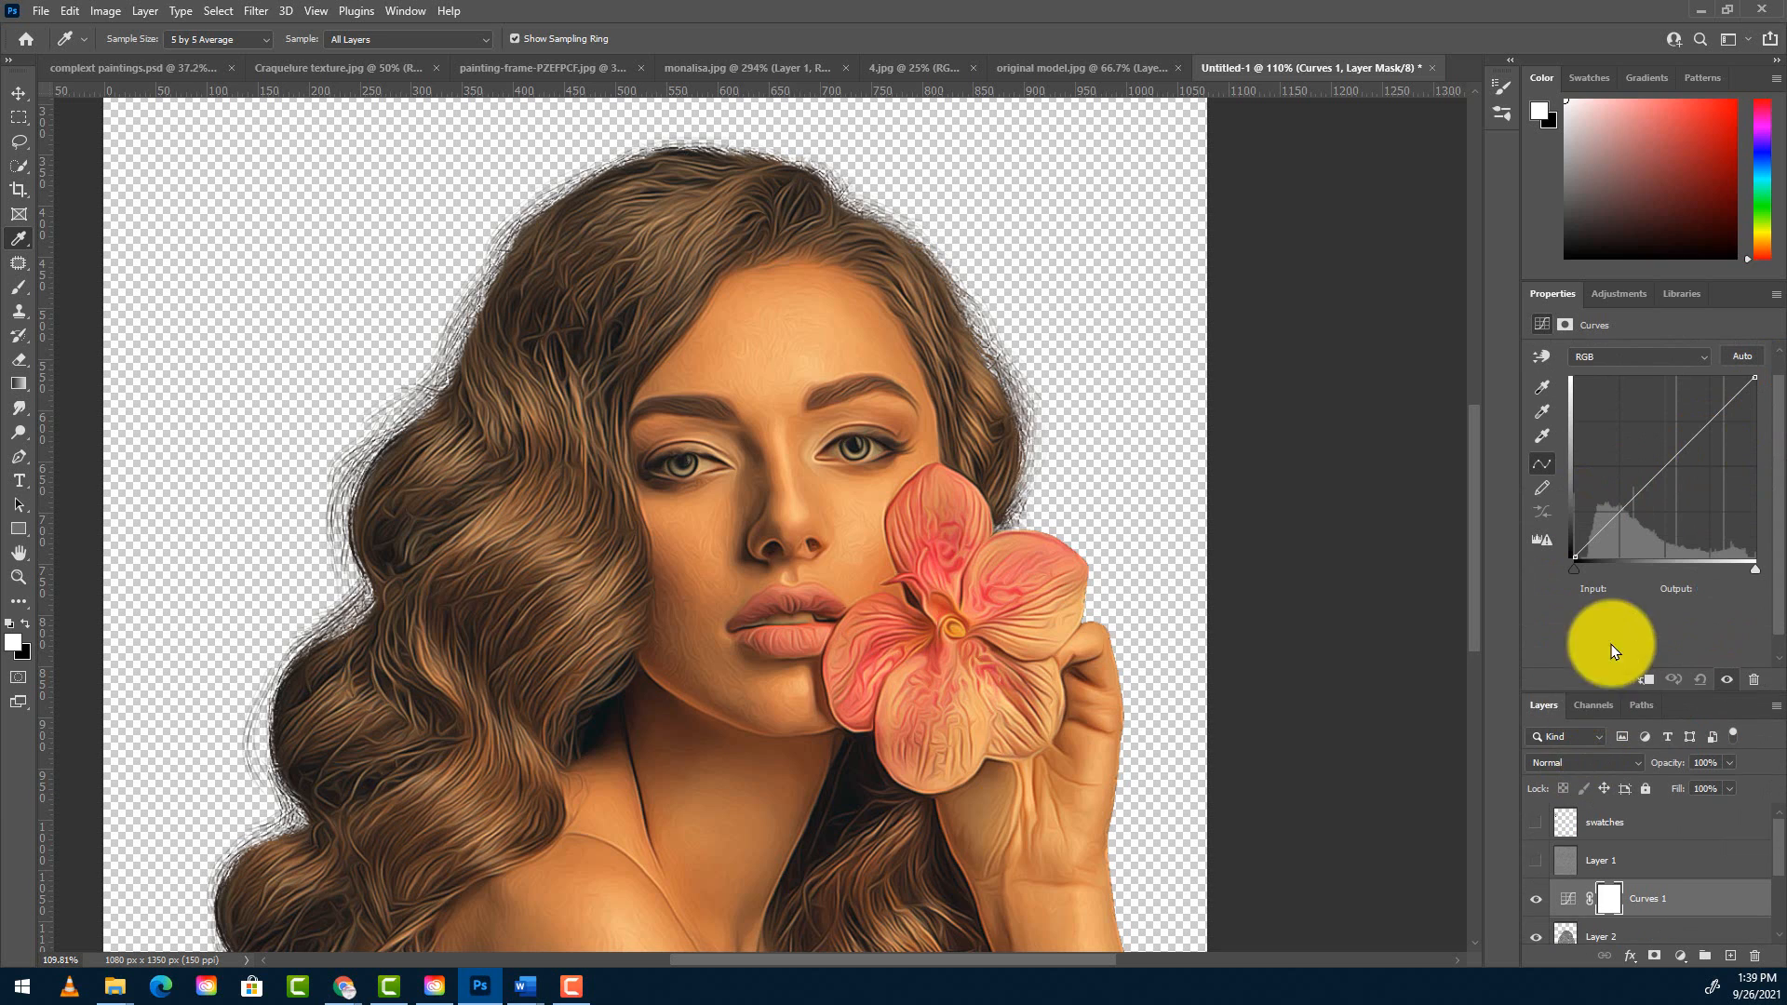
pyautogui.moveTo(1778, 428); pyautogui.dragTo(1746, 395)
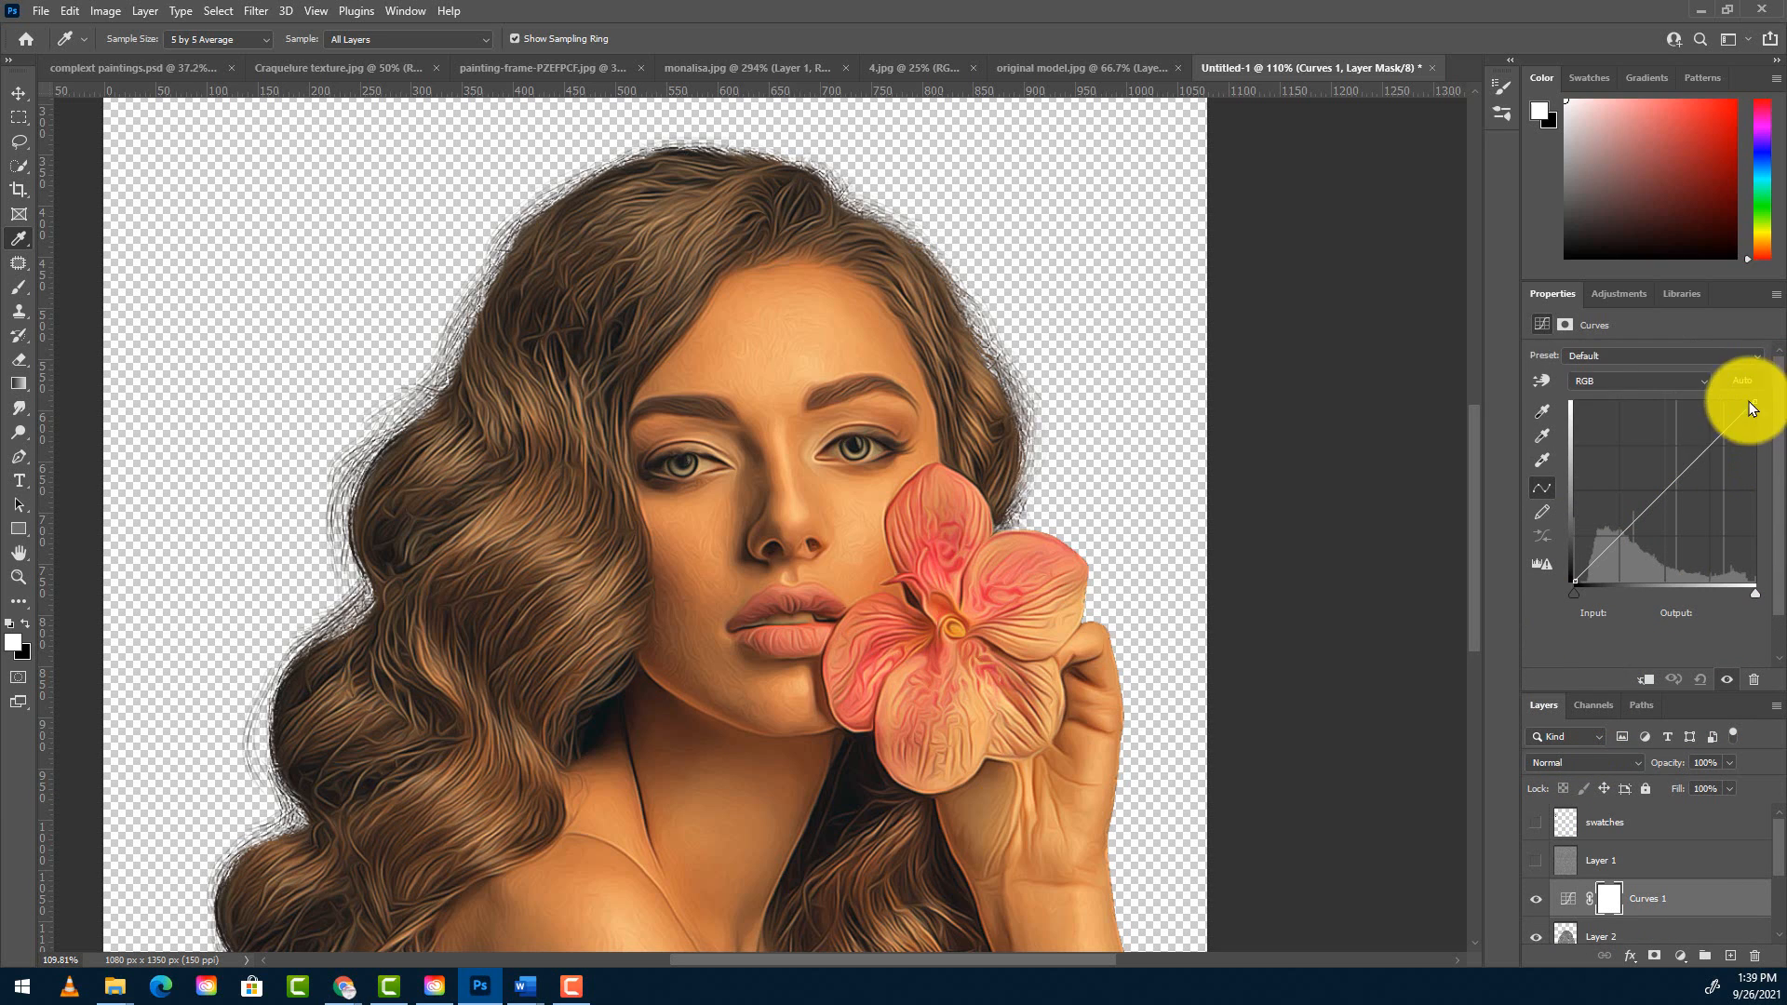
# - Lower the Red channel's curve slightly, with a midpoint at input 123 and output 114, and raise the Blue channel's midtones slightly
pyautogui.click(1601, 381)
pyautogui.click(1604, 410)
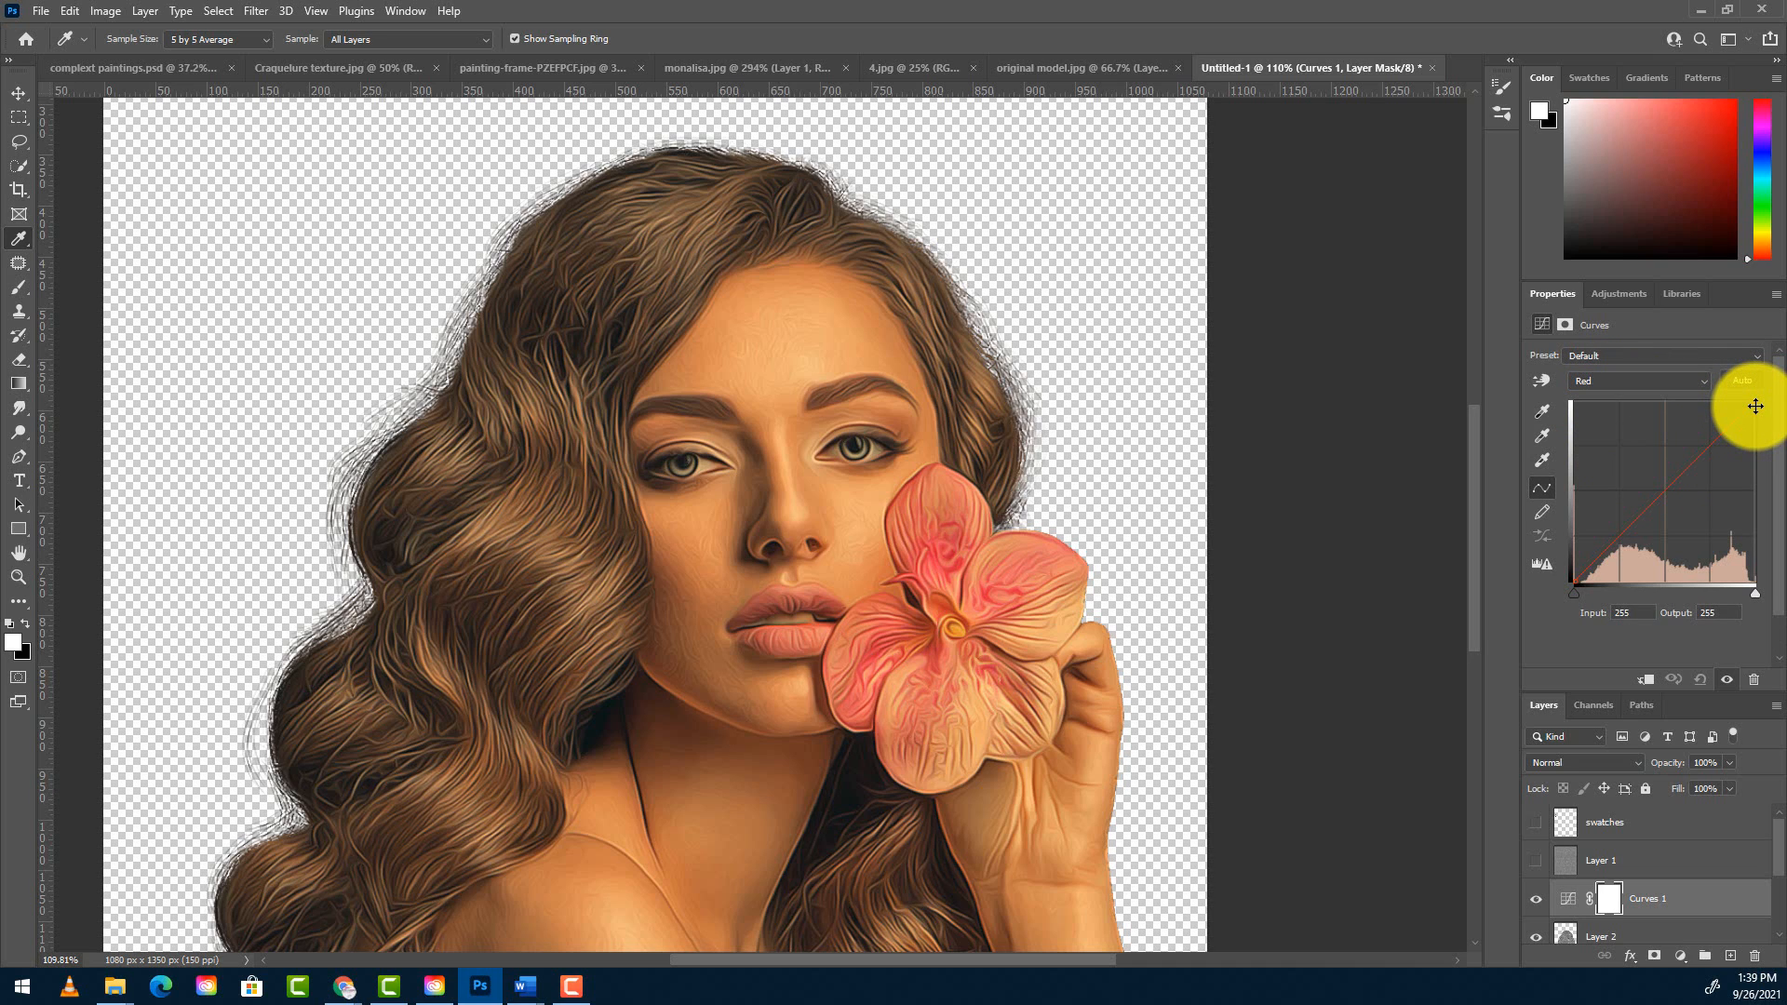
pyautogui.moveTo(1755, 406)
pyautogui.mouseDown()
pyautogui.moveTo(1668, 467)
pyautogui.moveTo(1755, 404)
pyautogui.mouseUp()
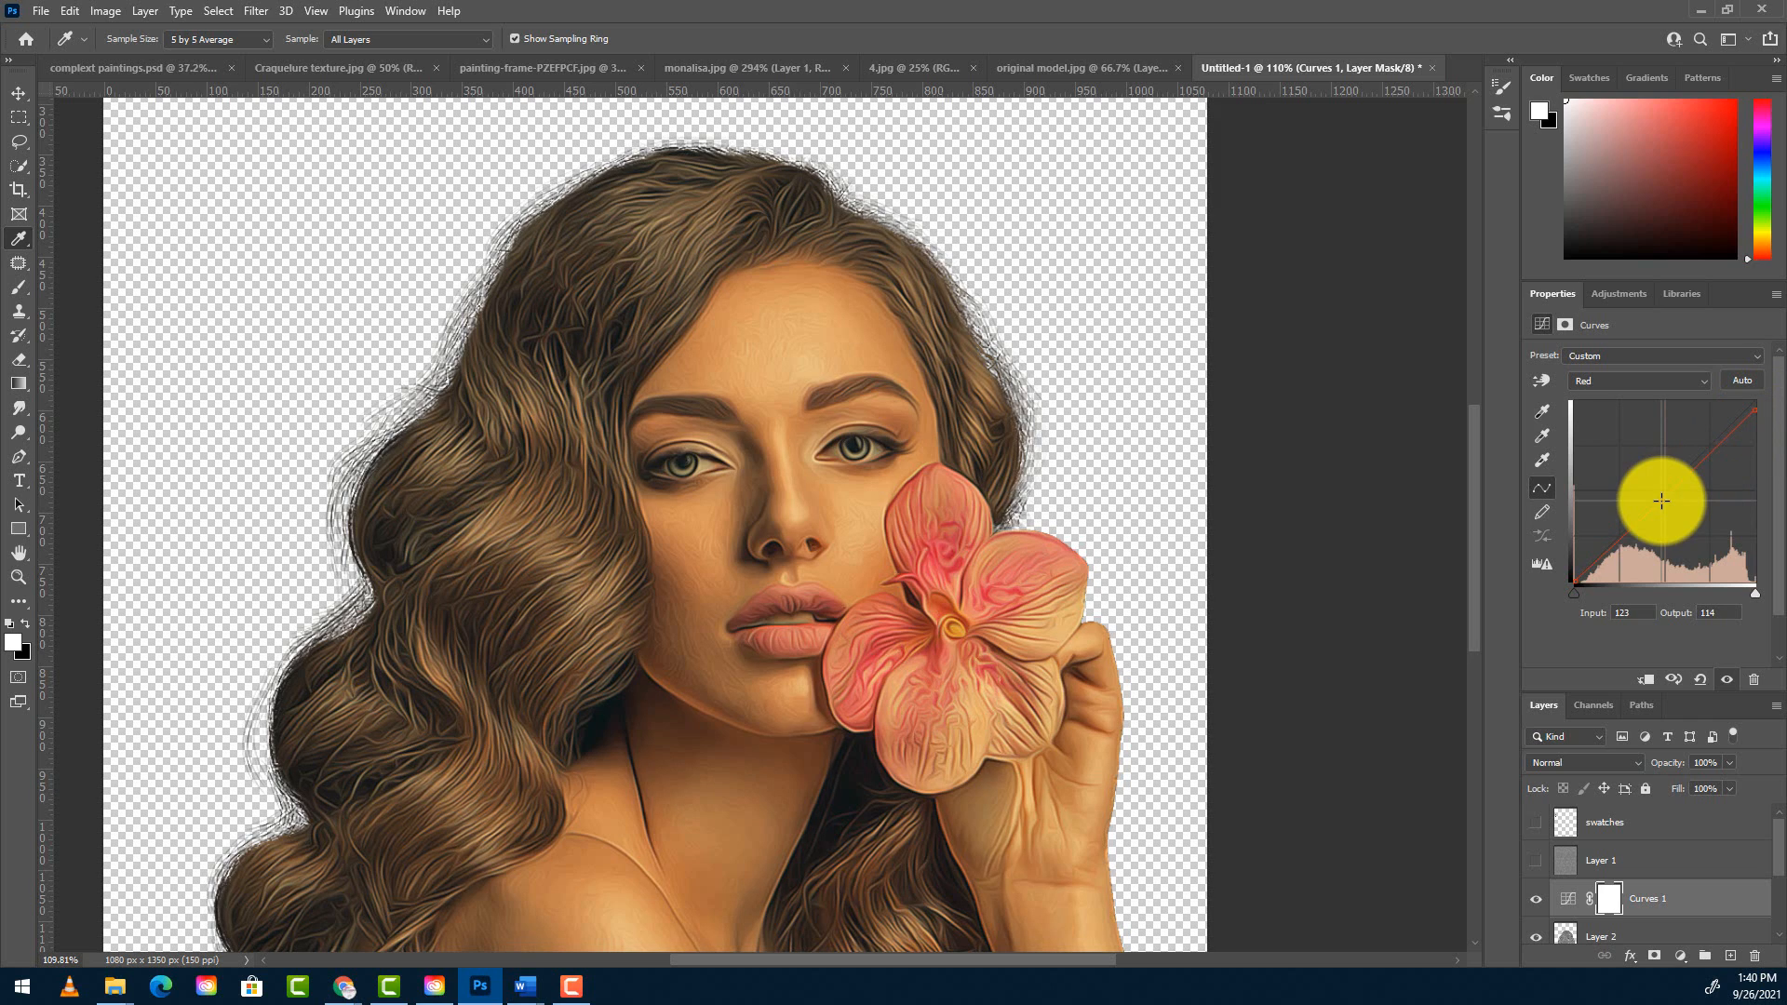
pyautogui.click(1622, 385)
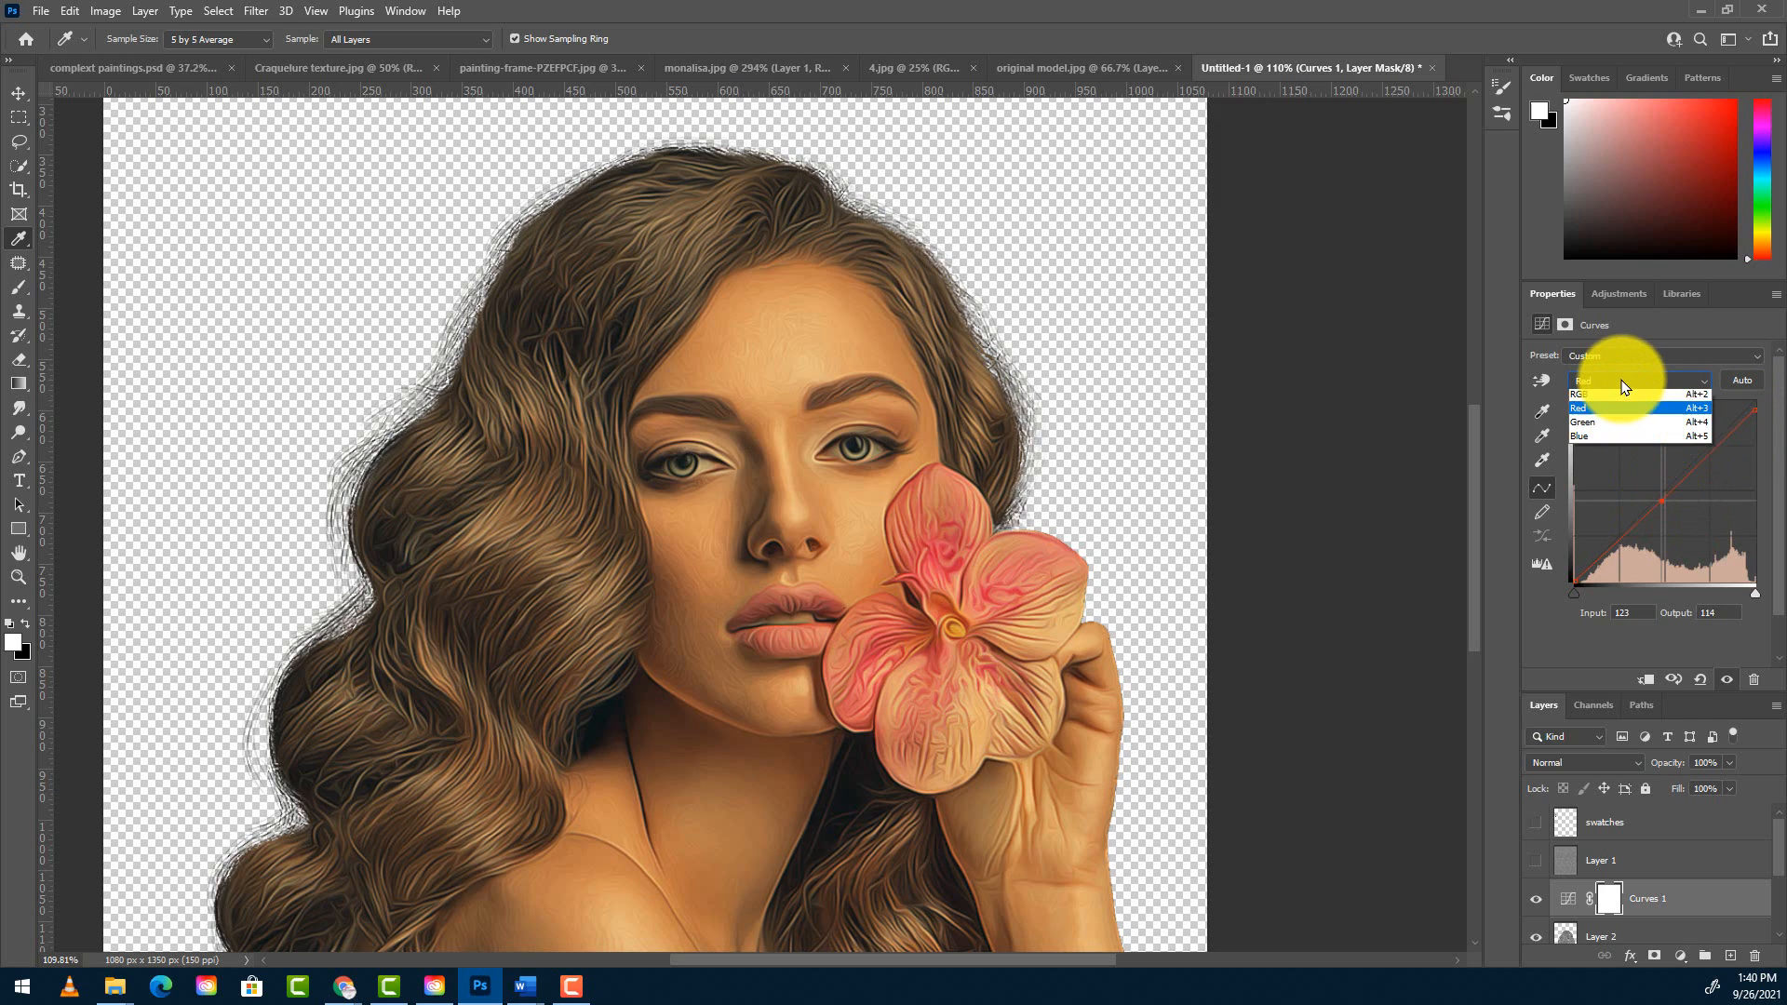
pyautogui.click(1611, 445)
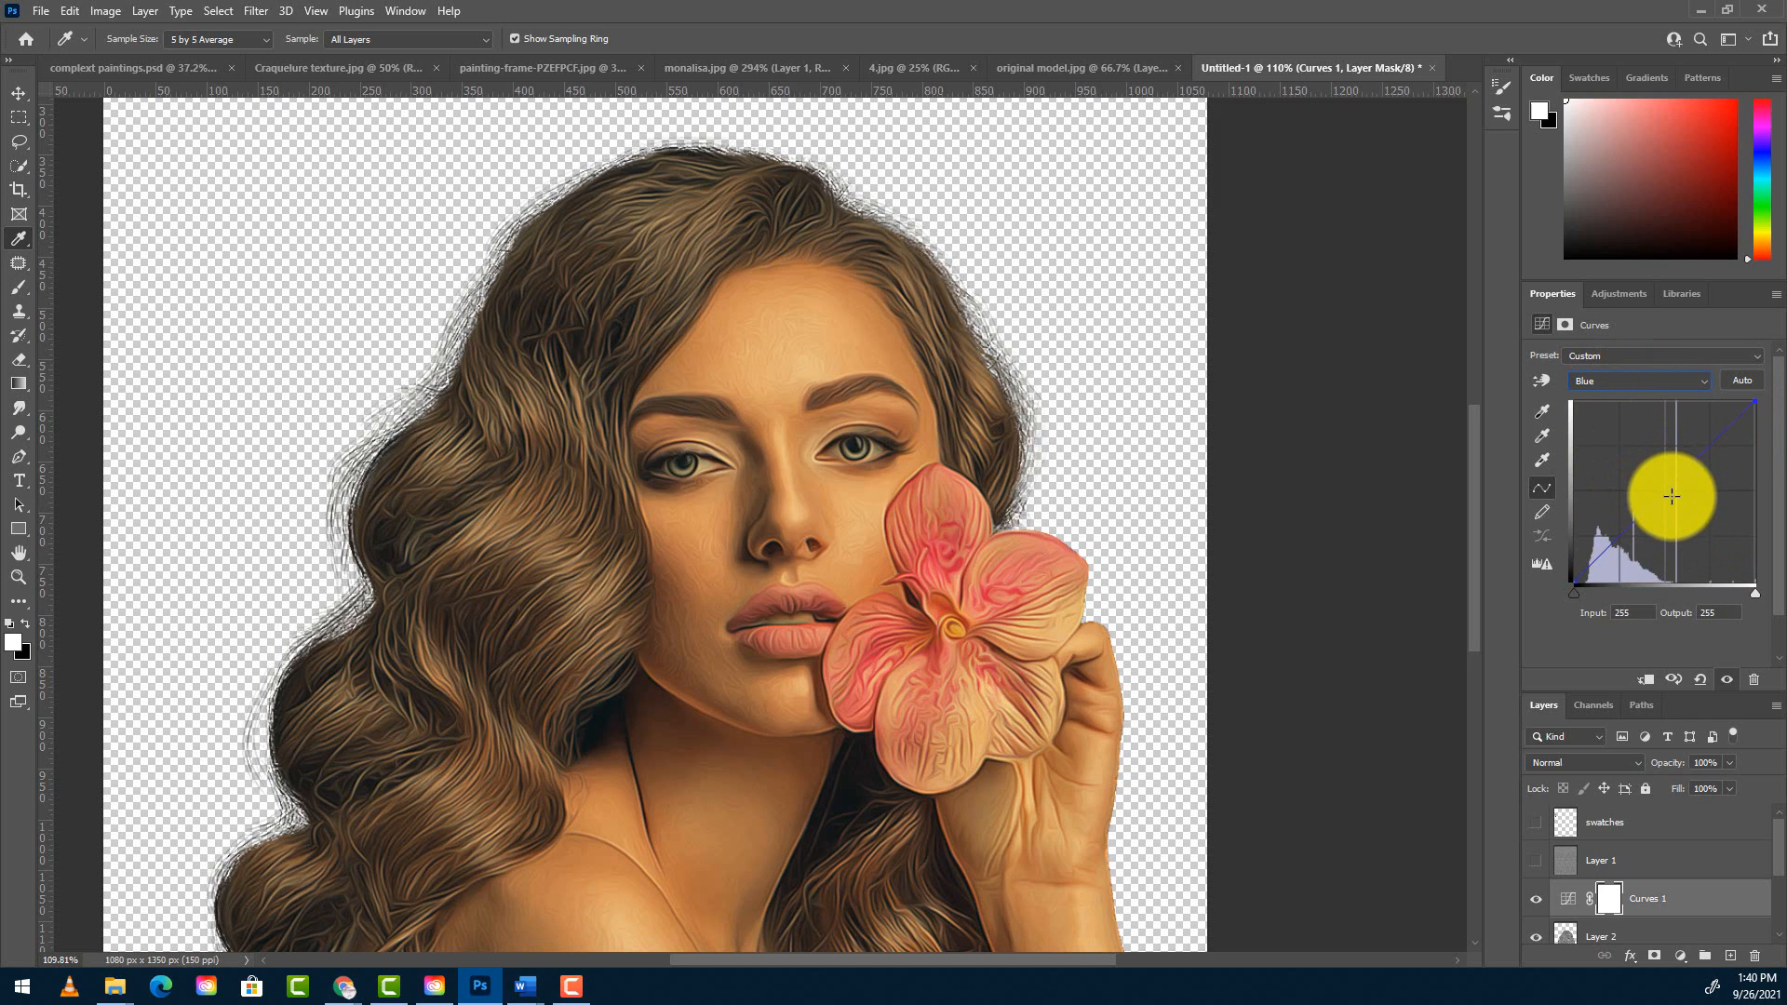
pyautogui.moveTo(1668, 492); pyautogui.dragTo(1663, 490)
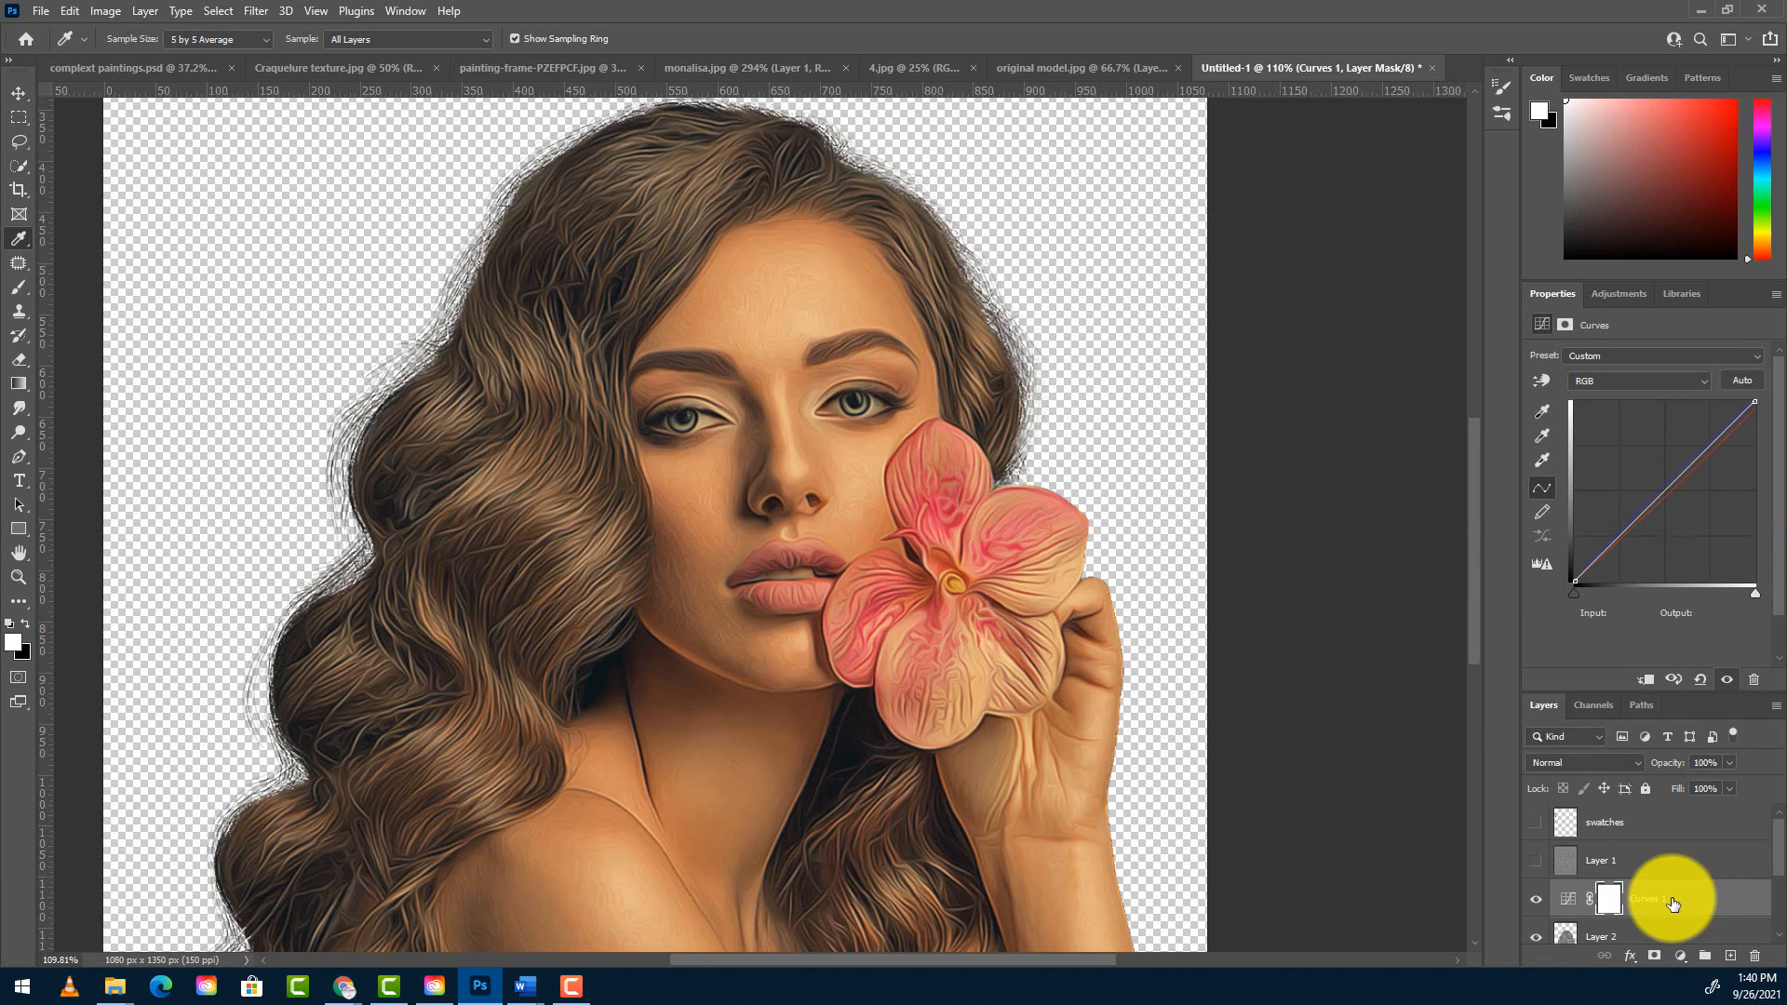
# - Add a Gradient Map adjustment layer above the Curves layer and load the "moonlight megentia" preset in the Gradient Editor
pyautogui.click(1676, 956)
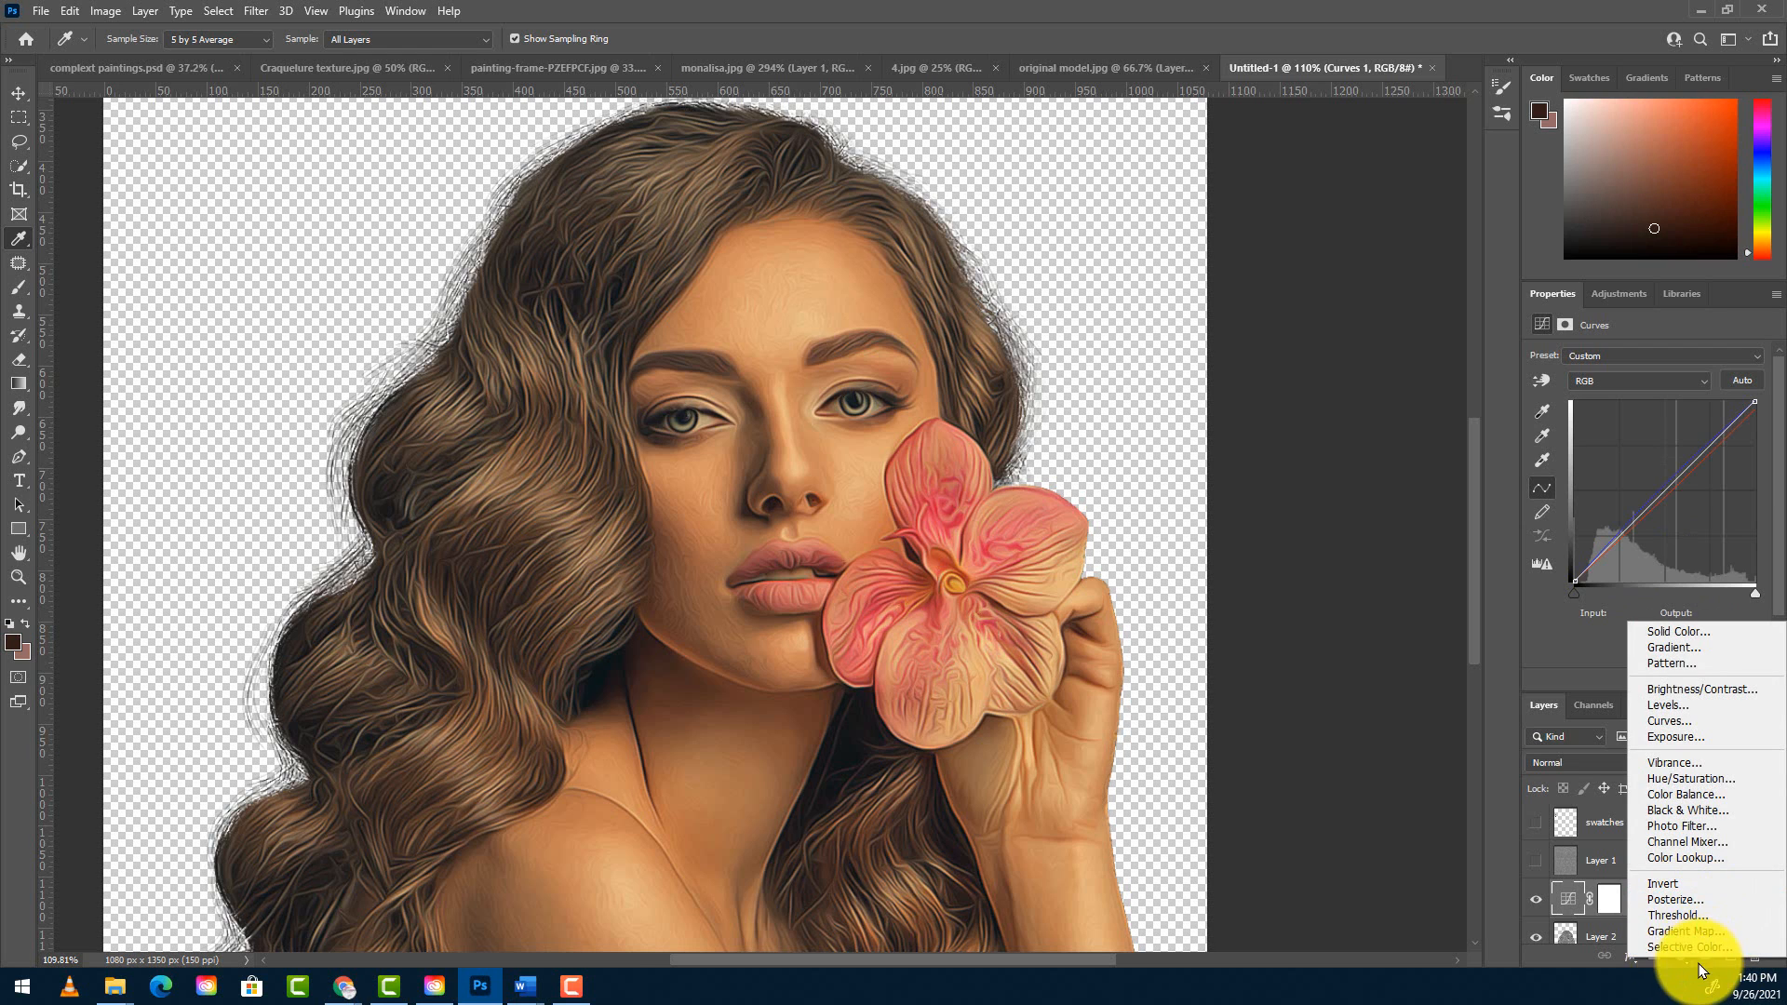
pyautogui.click(1692, 933)
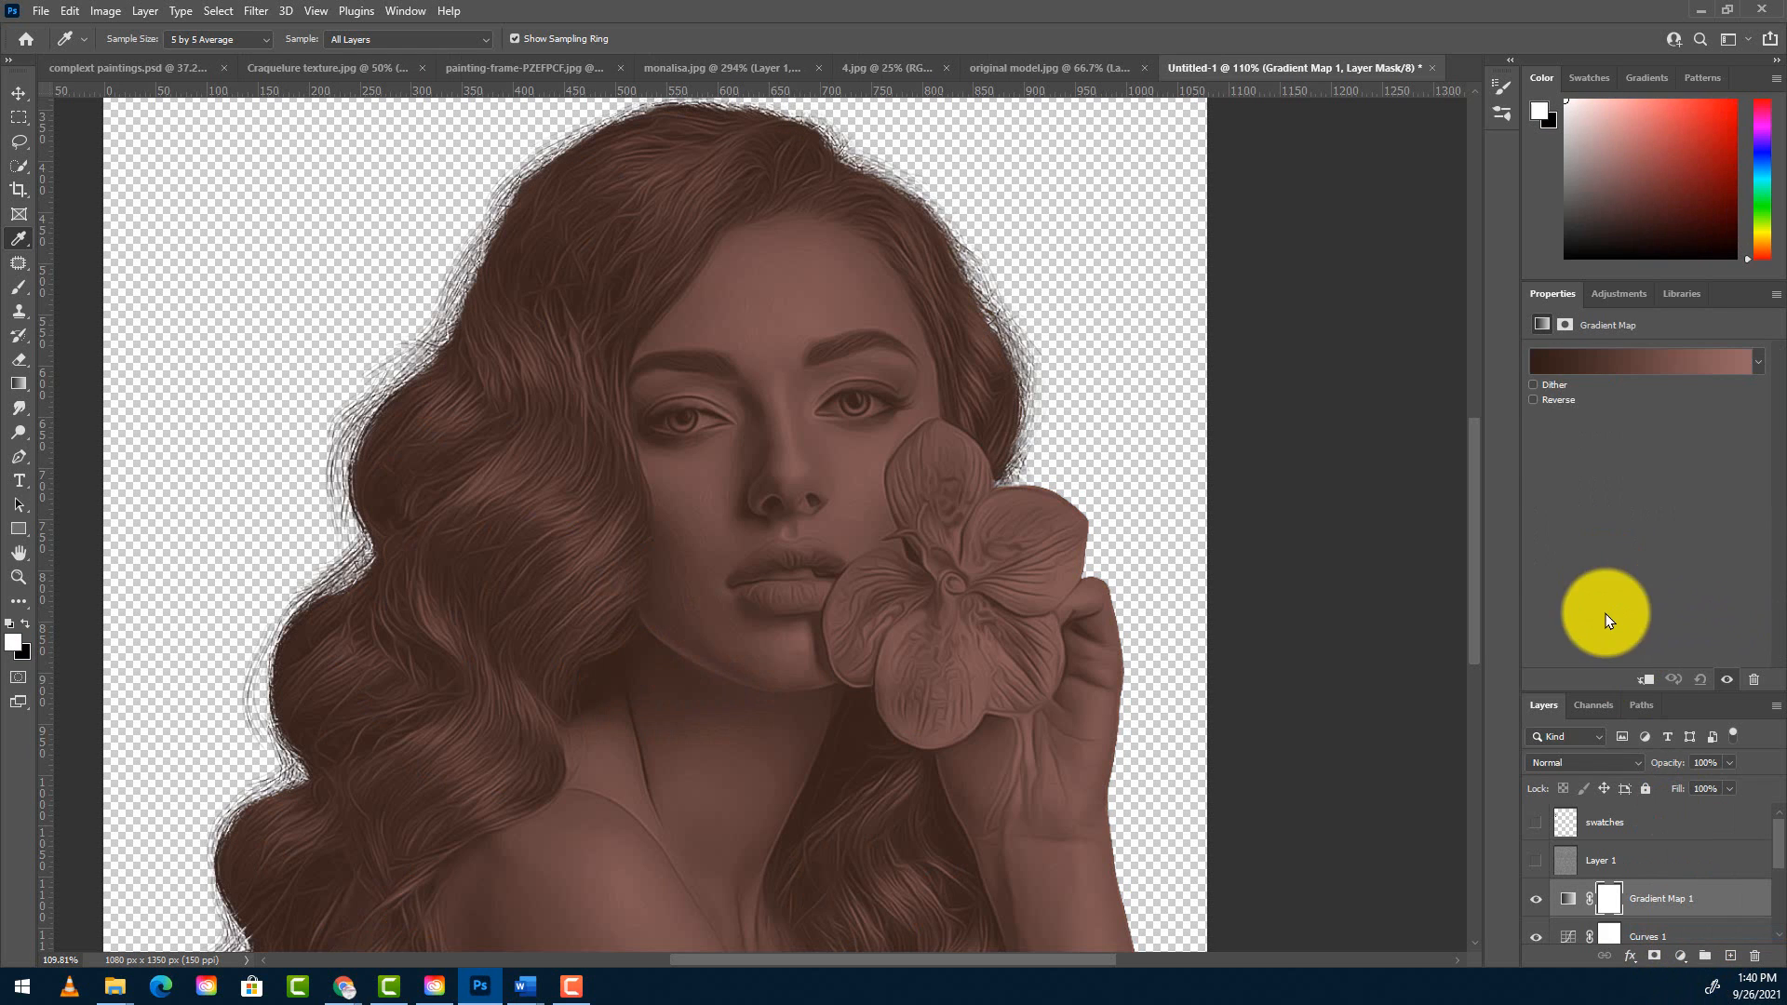
pyautogui.click(1630, 365)
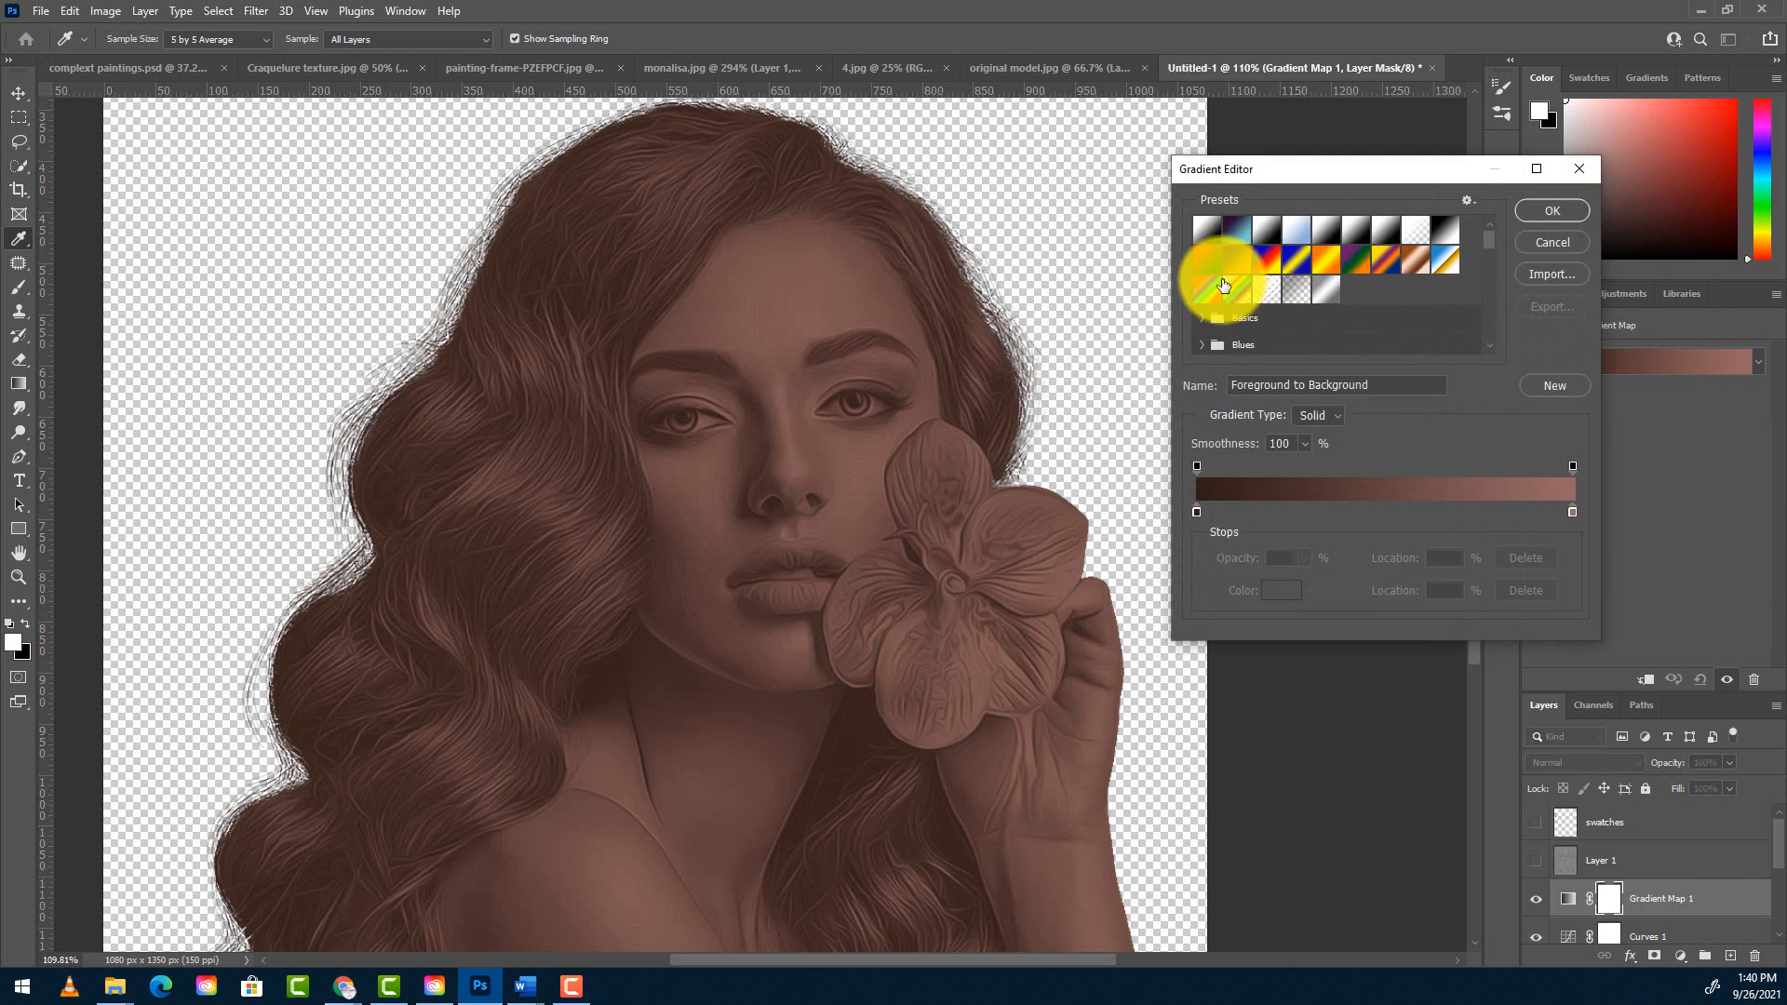
pyautogui.click(1325, 232)
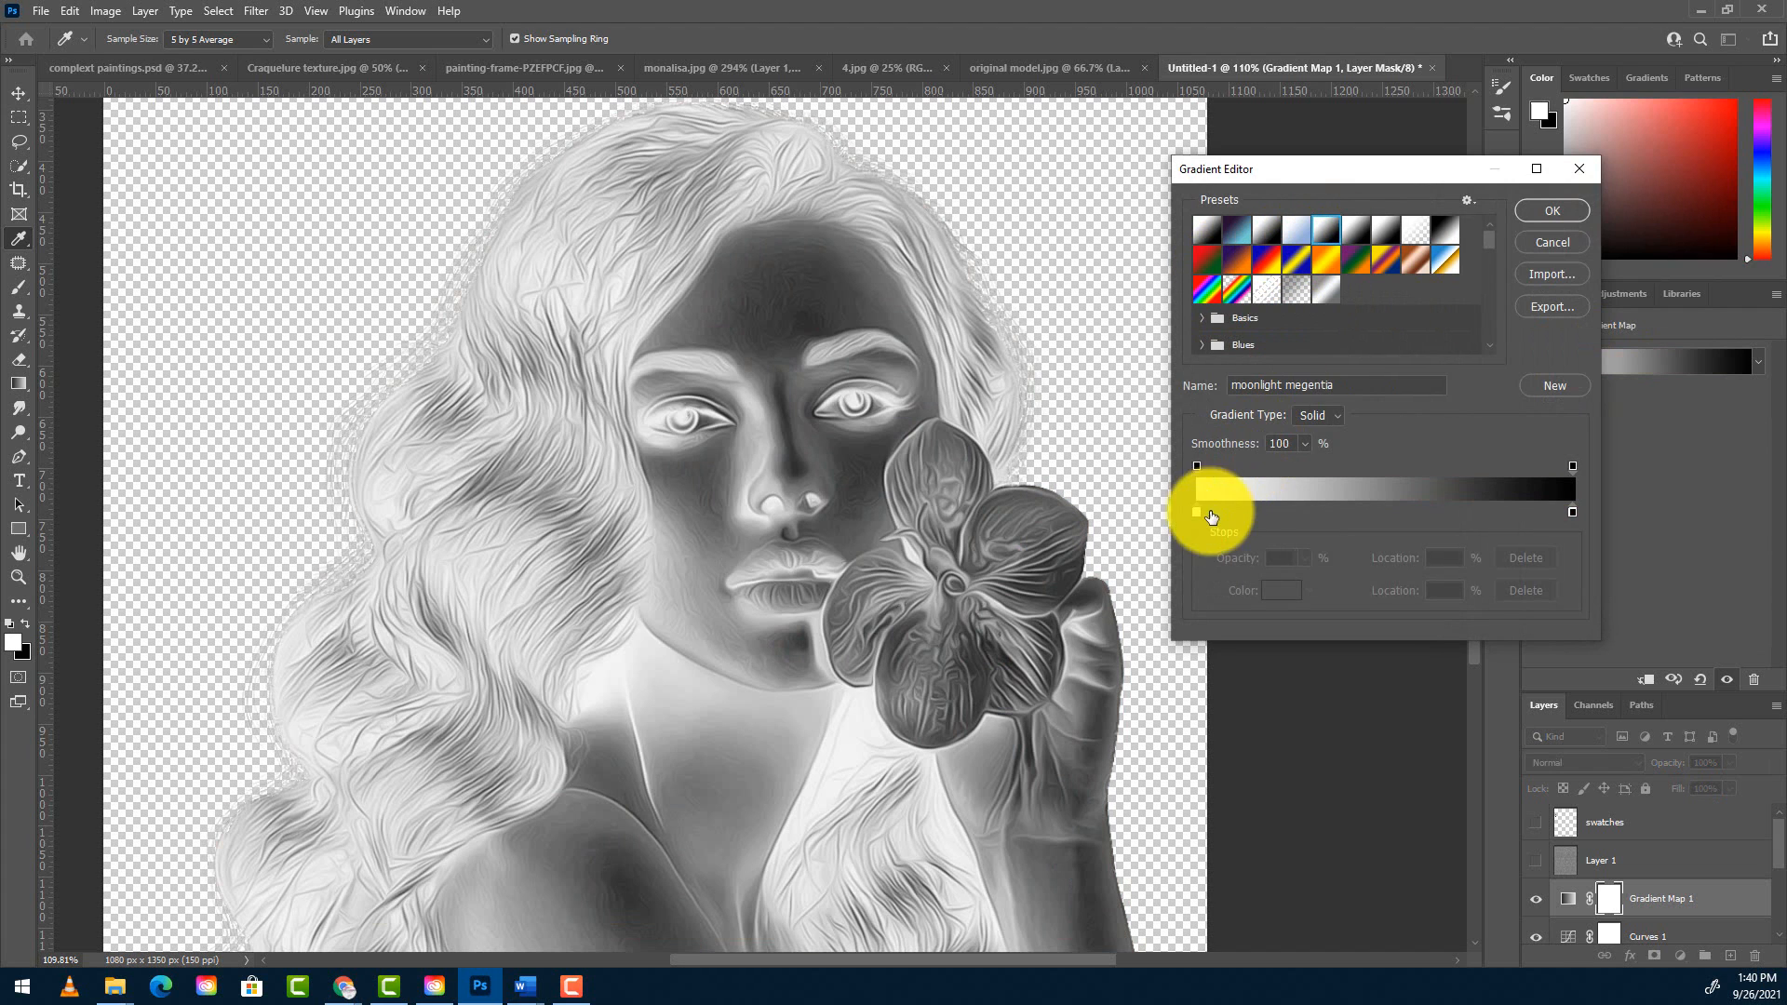
# - Recolor the gradient's stop at 0% to black and the stop at 100% to white (ffffff), and accept the gradient
pyautogui.click(1195, 514)
pyautogui.doubleClick(1196, 513)
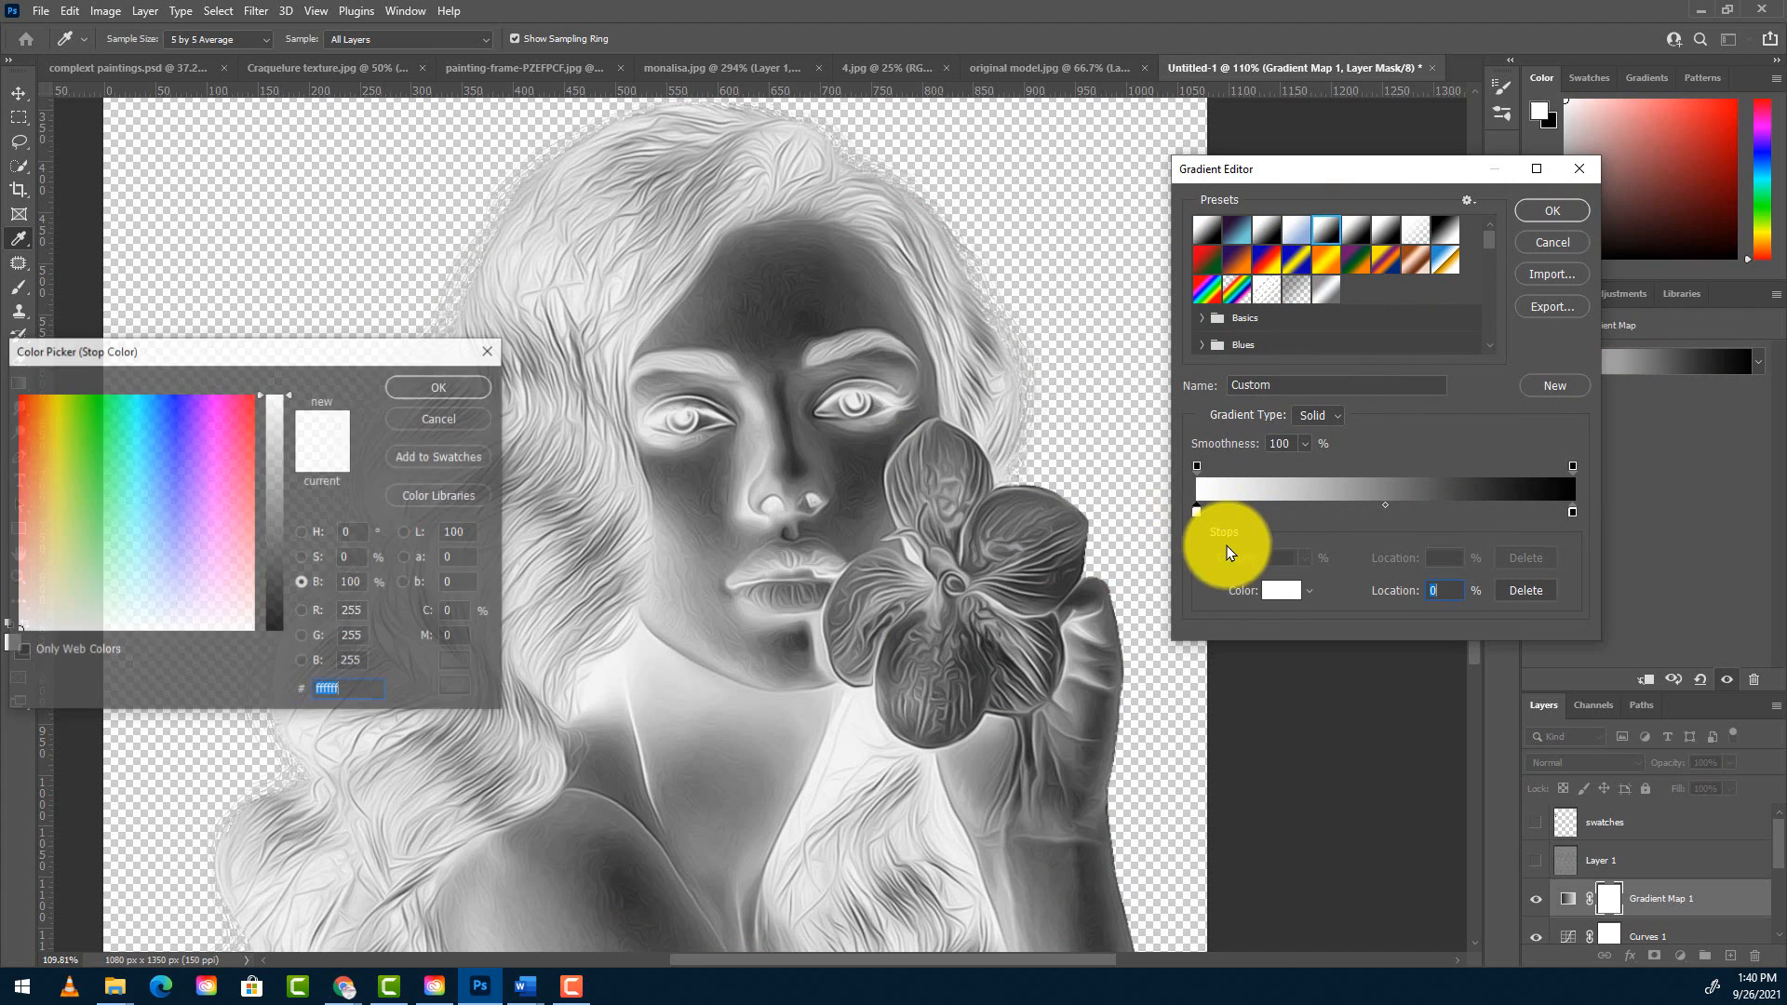
pyautogui.moveTo(267, 618); pyautogui.dragTo(140, 651)
pyautogui.click(450, 384)
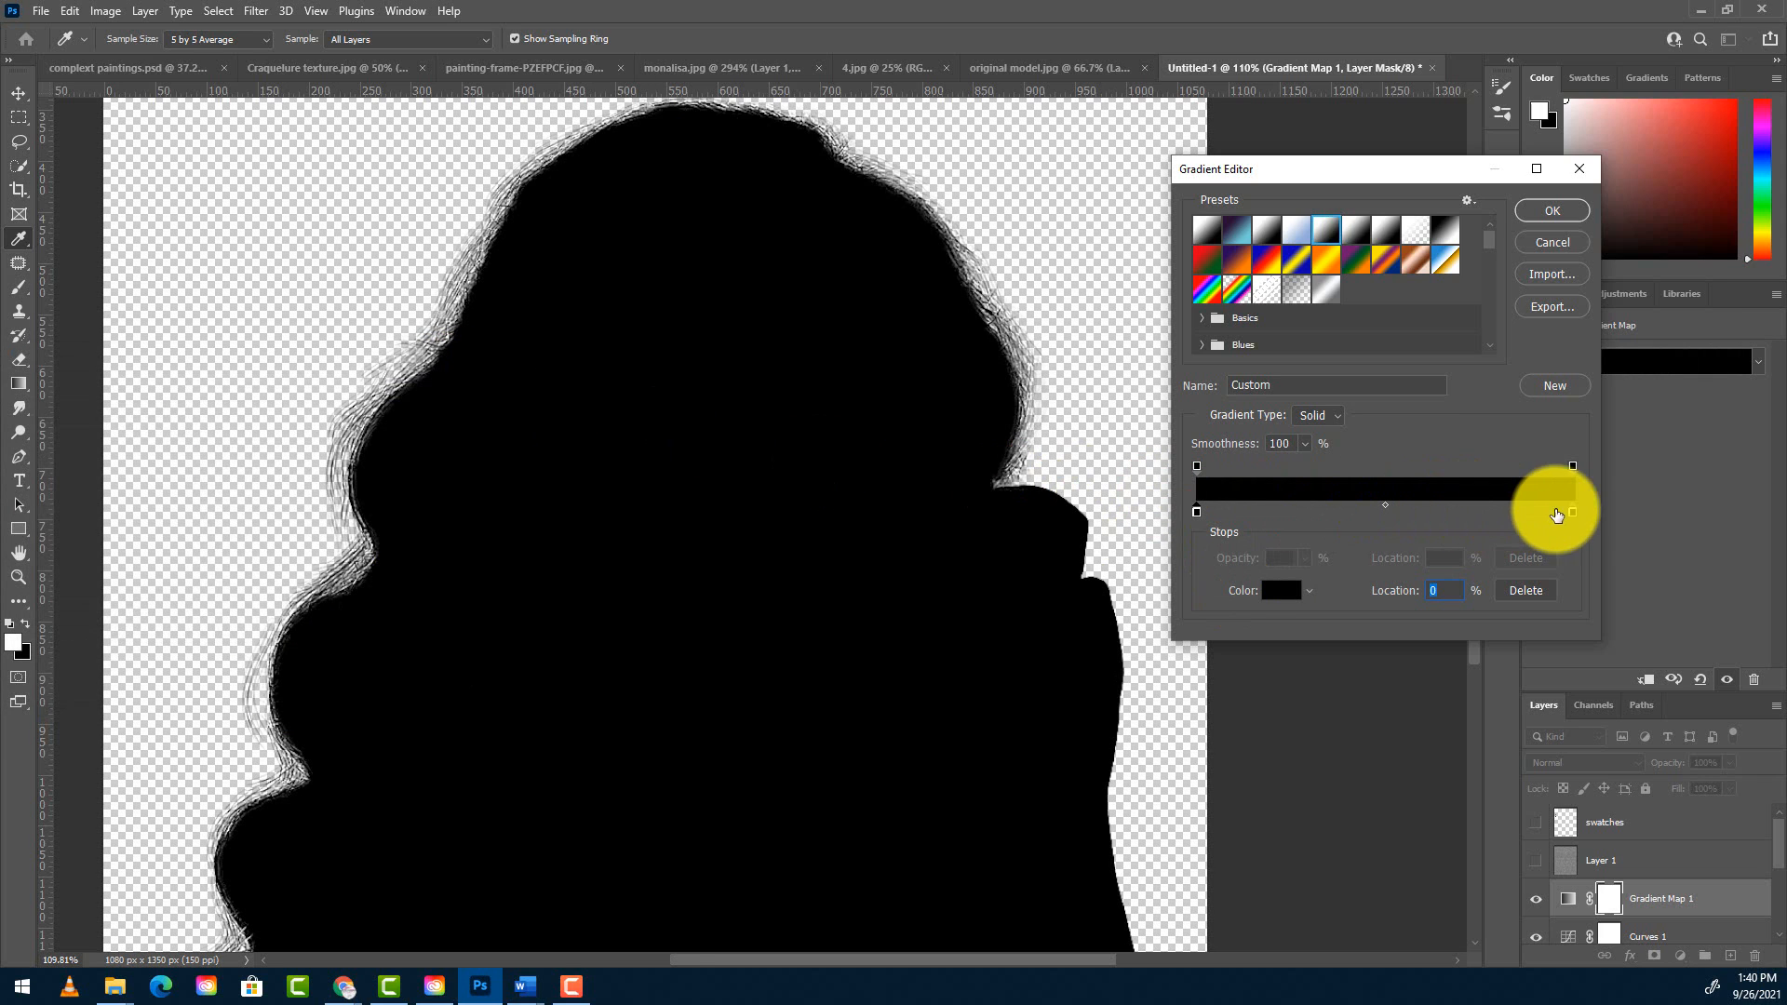
pyautogui.click(1572, 513)
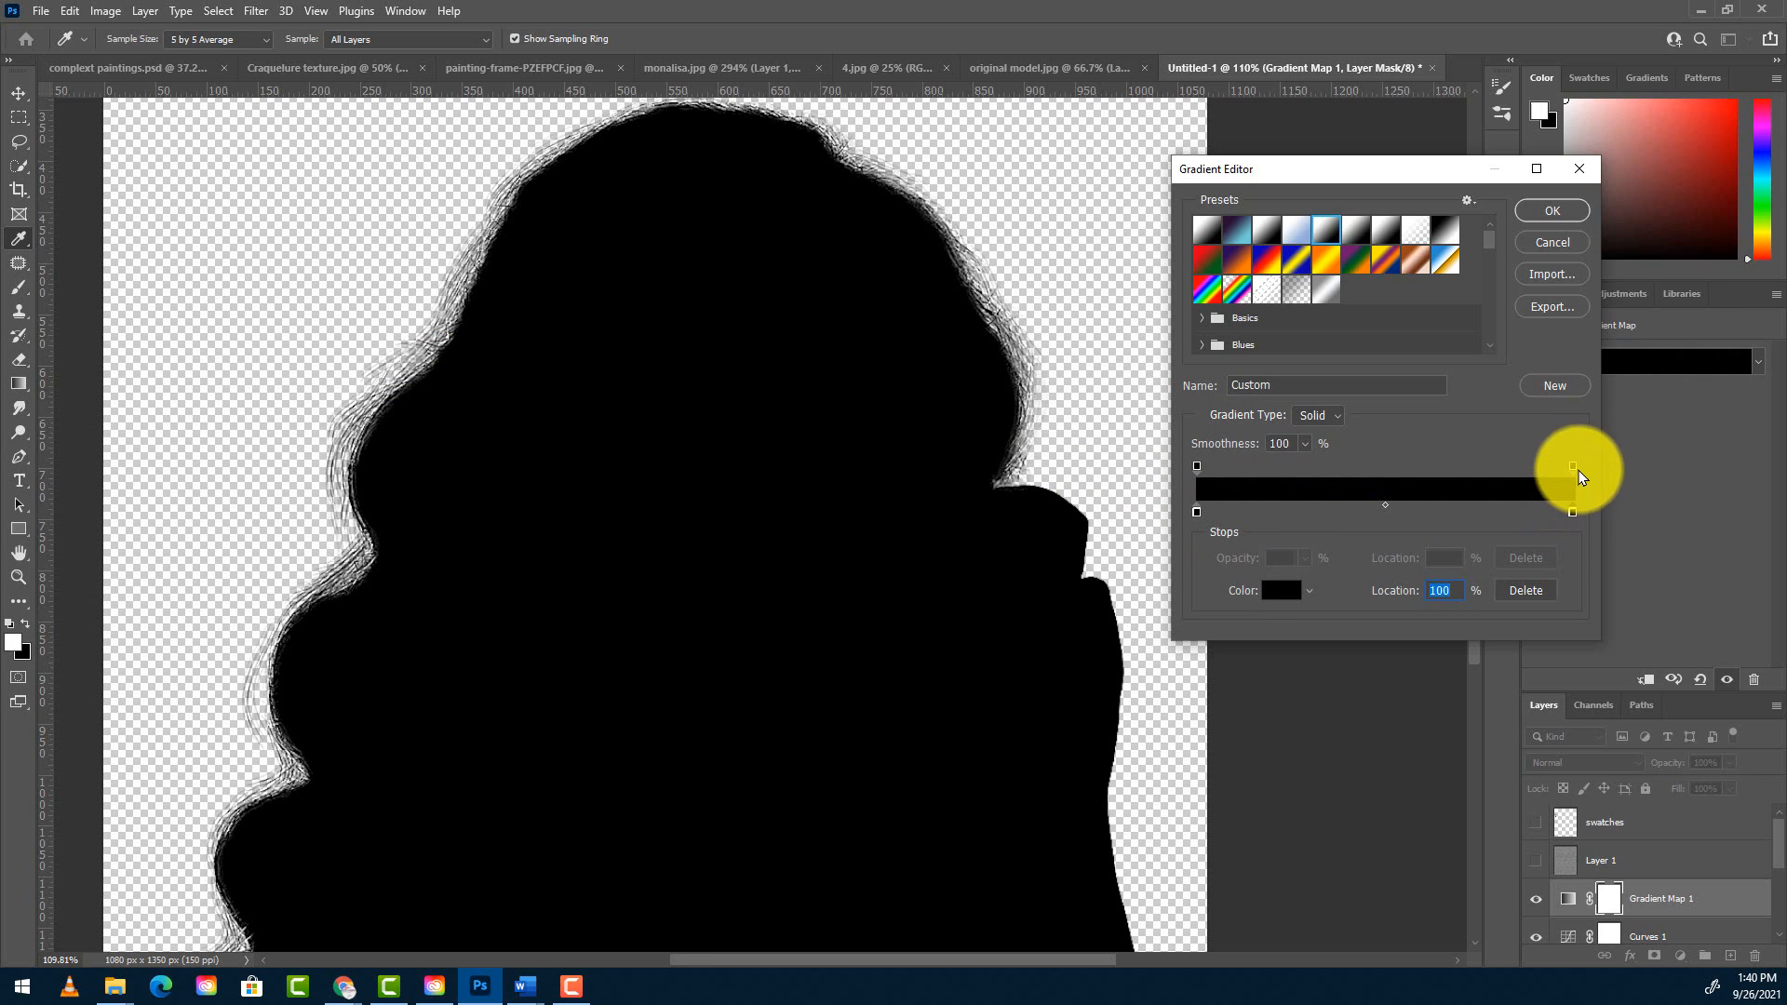
pyautogui.click(1278, 591)
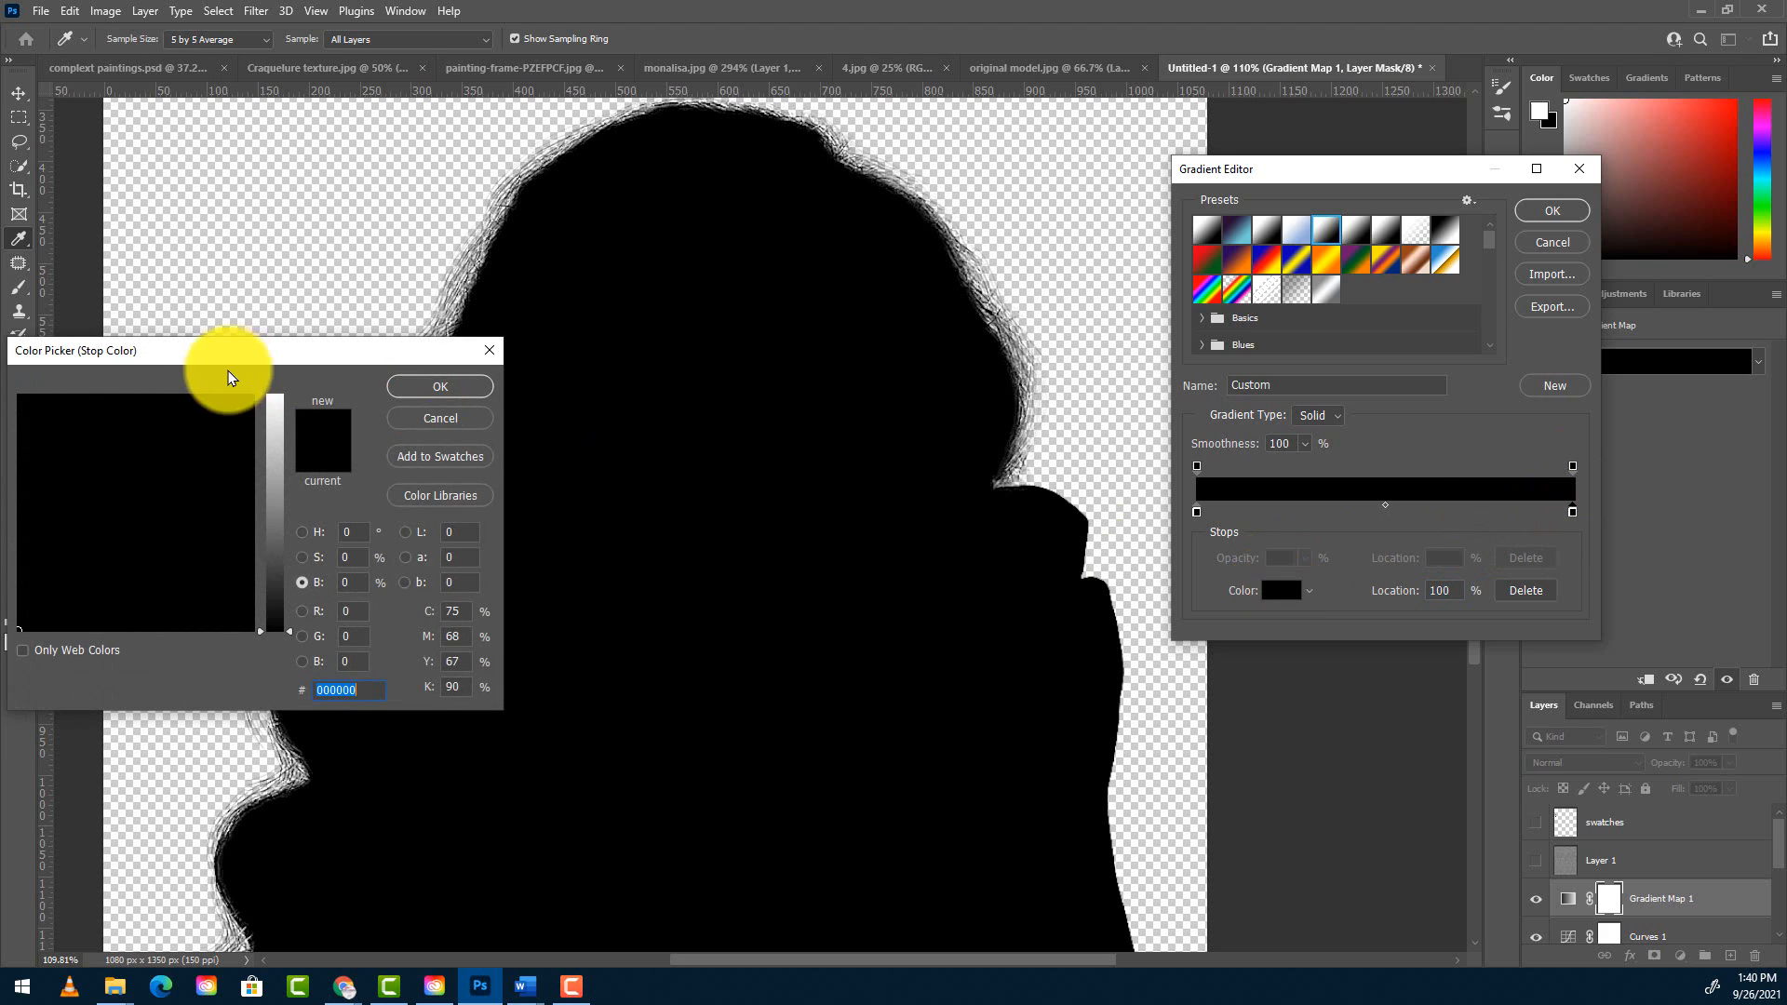
pyautogui.click(270, 398)
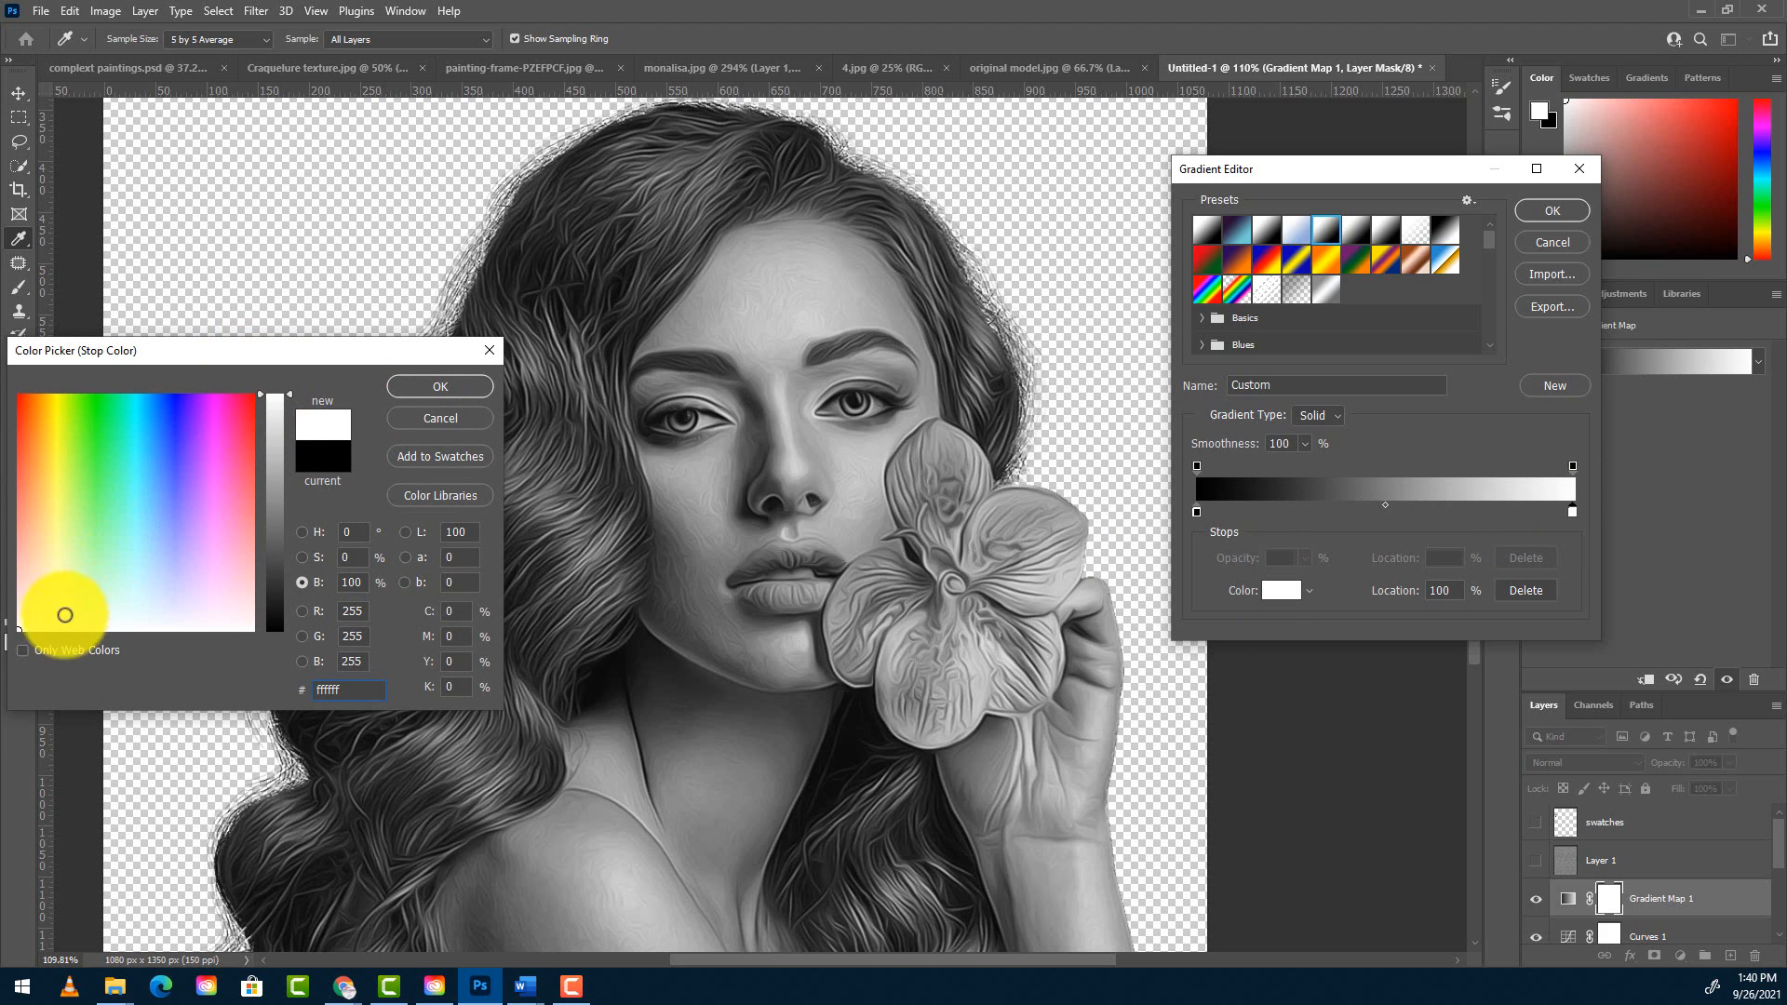
pyautogui.click(439, 391)
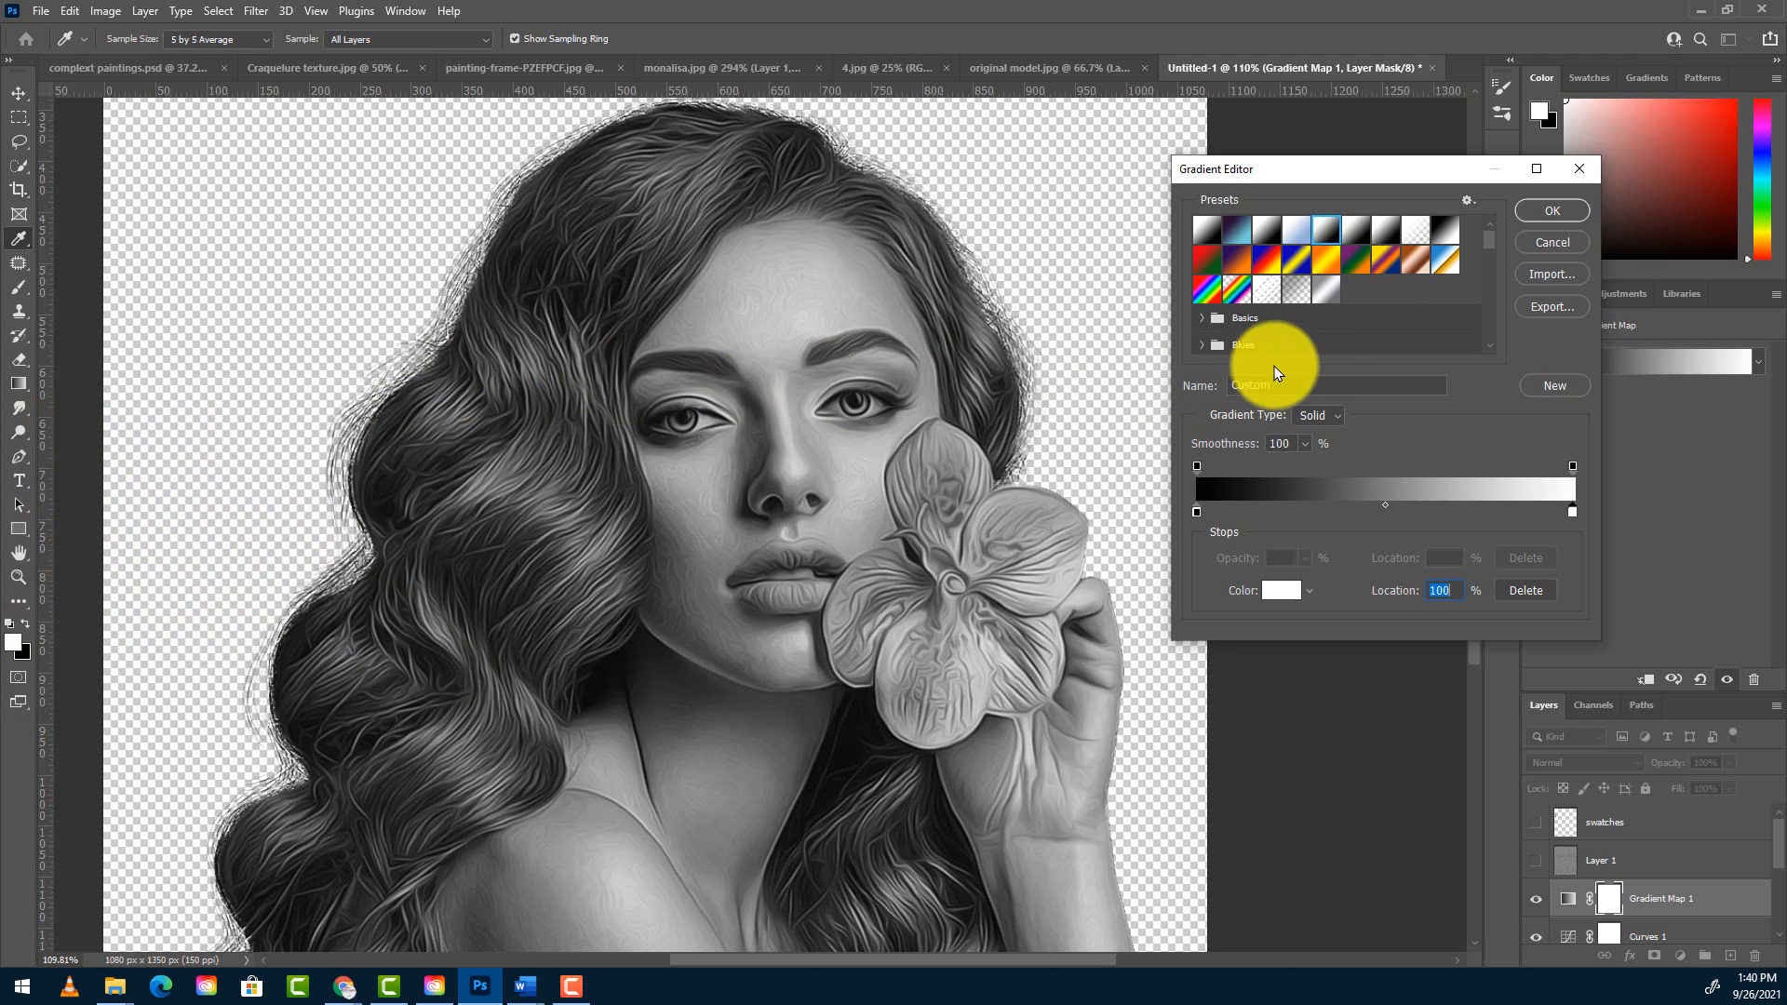
pyautogui.click(1543, 209)
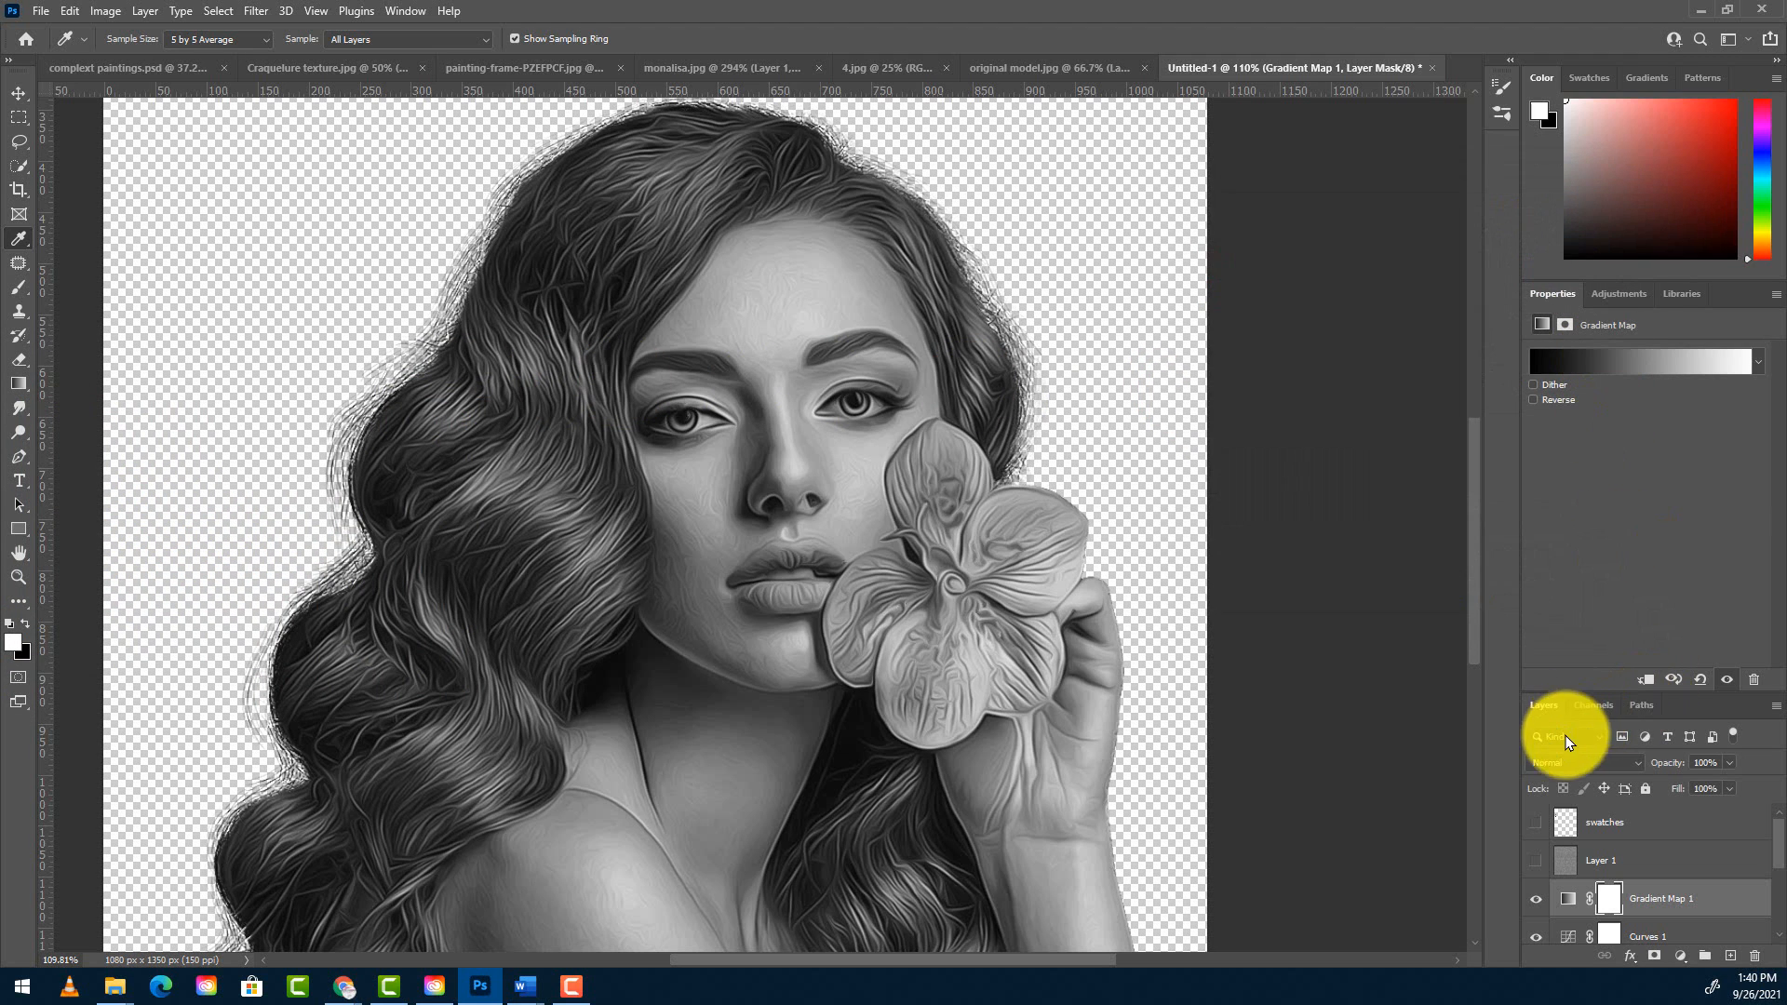
# - Set the Gradient Map layer's blend mode to Soft Light and its opacity to 38%
pyautogui.click(1571, 763)
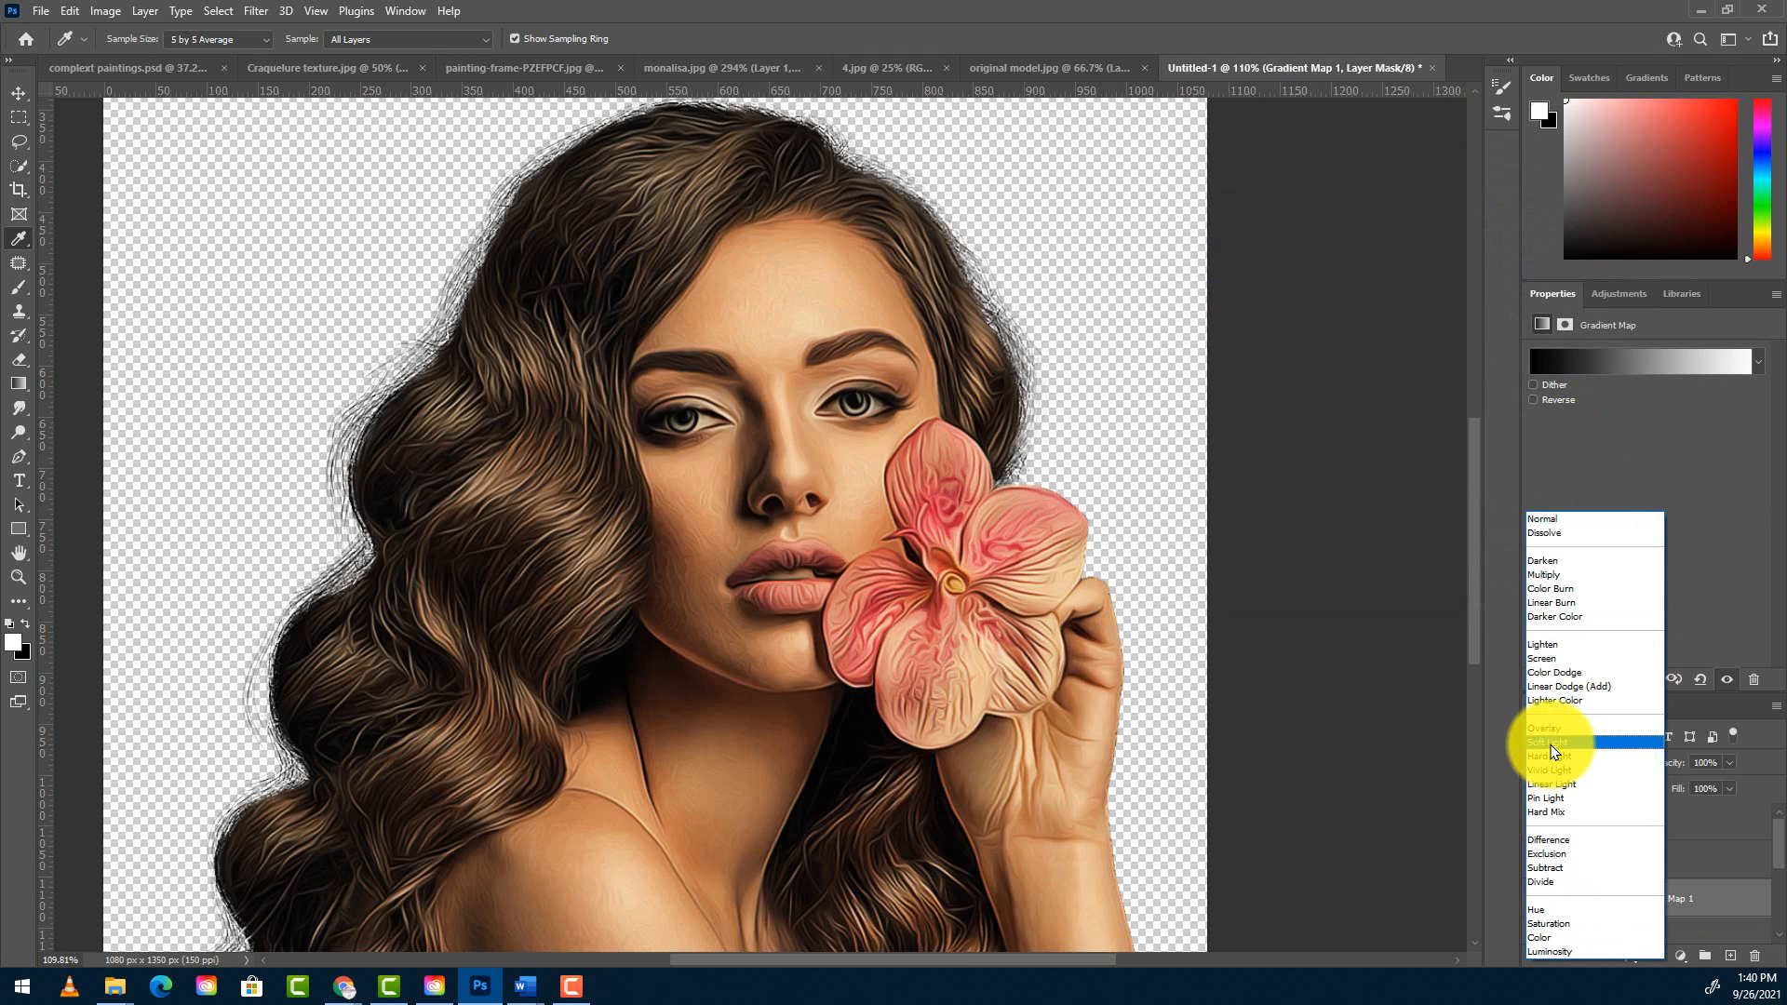
pyautogui.click(1551, 749)
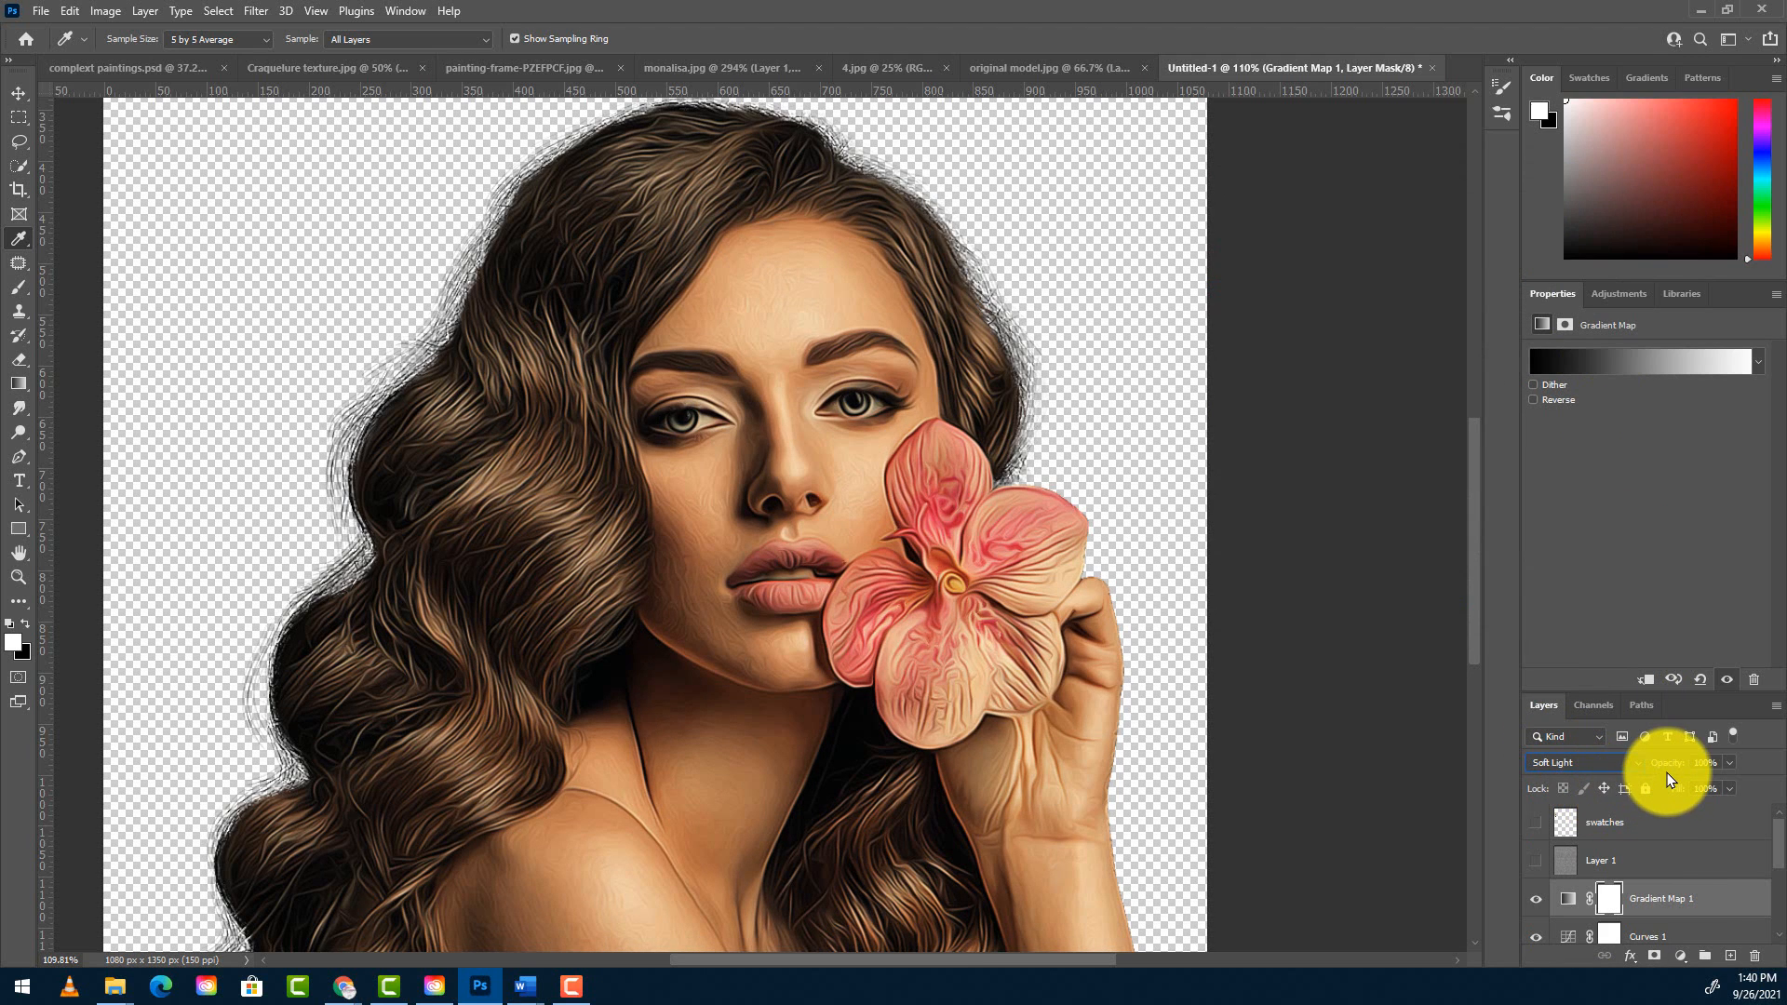
pyautogui.moveTo(1672, 769)
pyautogui.mouseDown()
pyautogui.moveTo(1643, 768)
pyautogui.moveTo(1661, 760)
pyautogui.mouseUp()
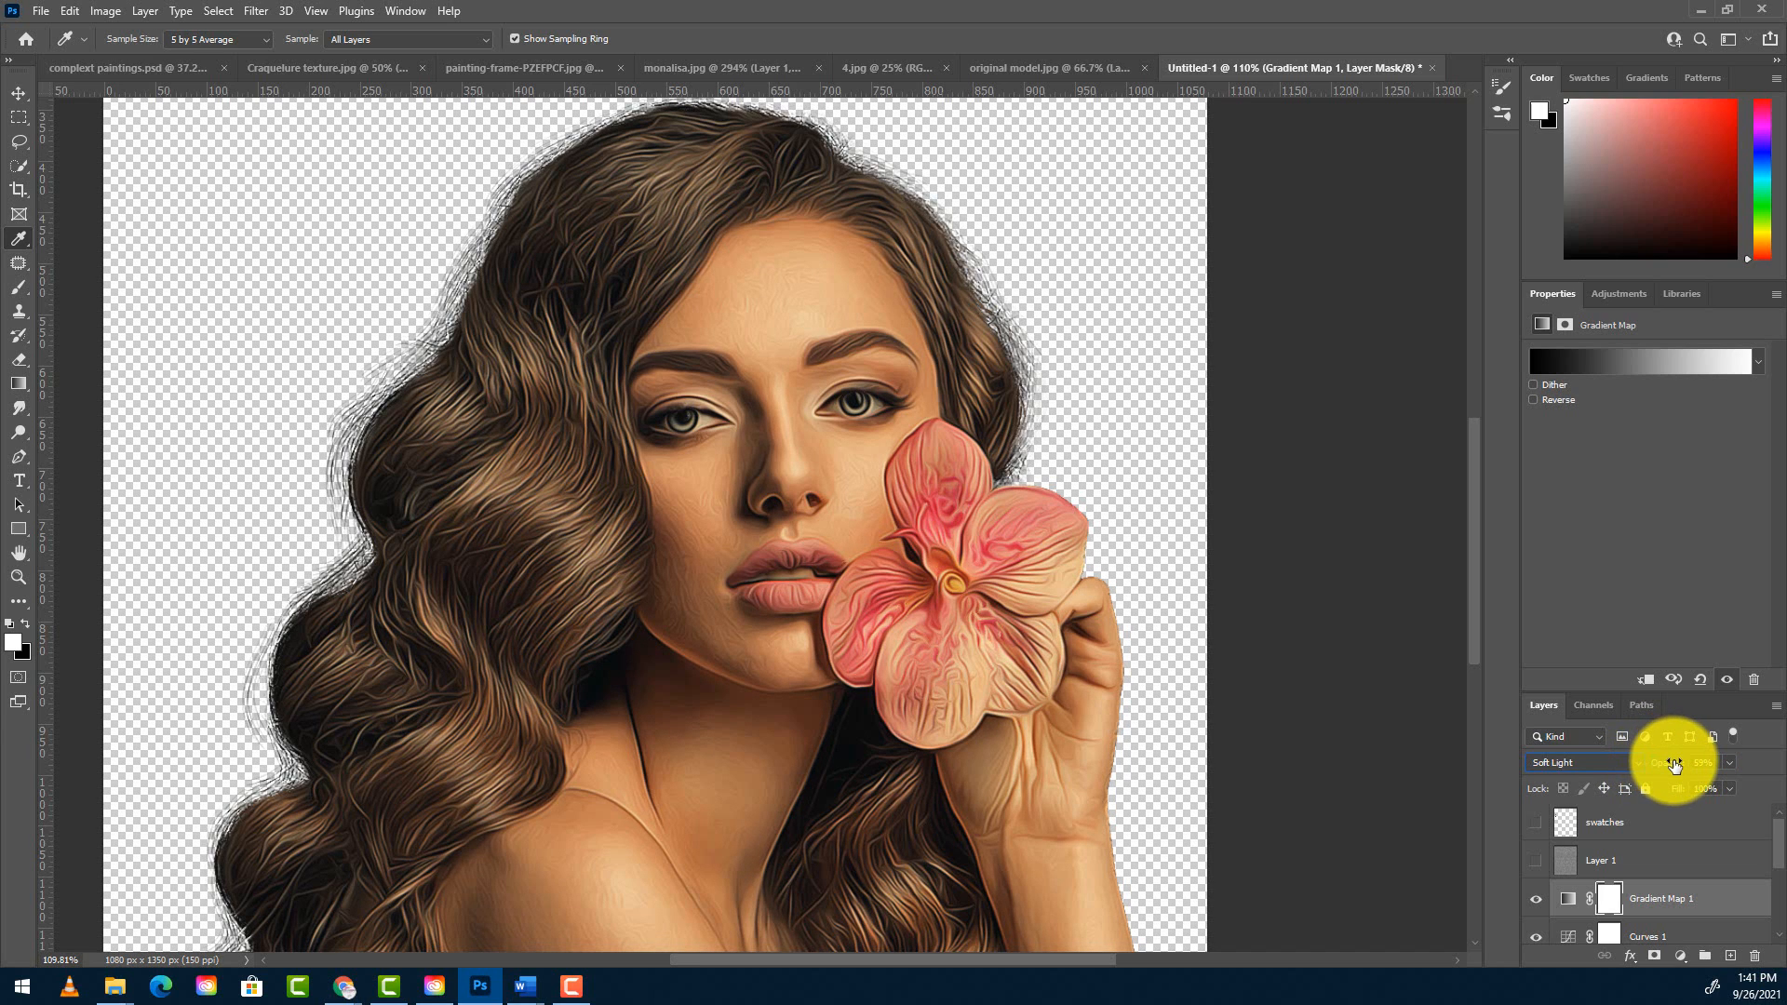
pyautogui.moveTo(1674, 765); pyautogui.dragTo(1660, 767)
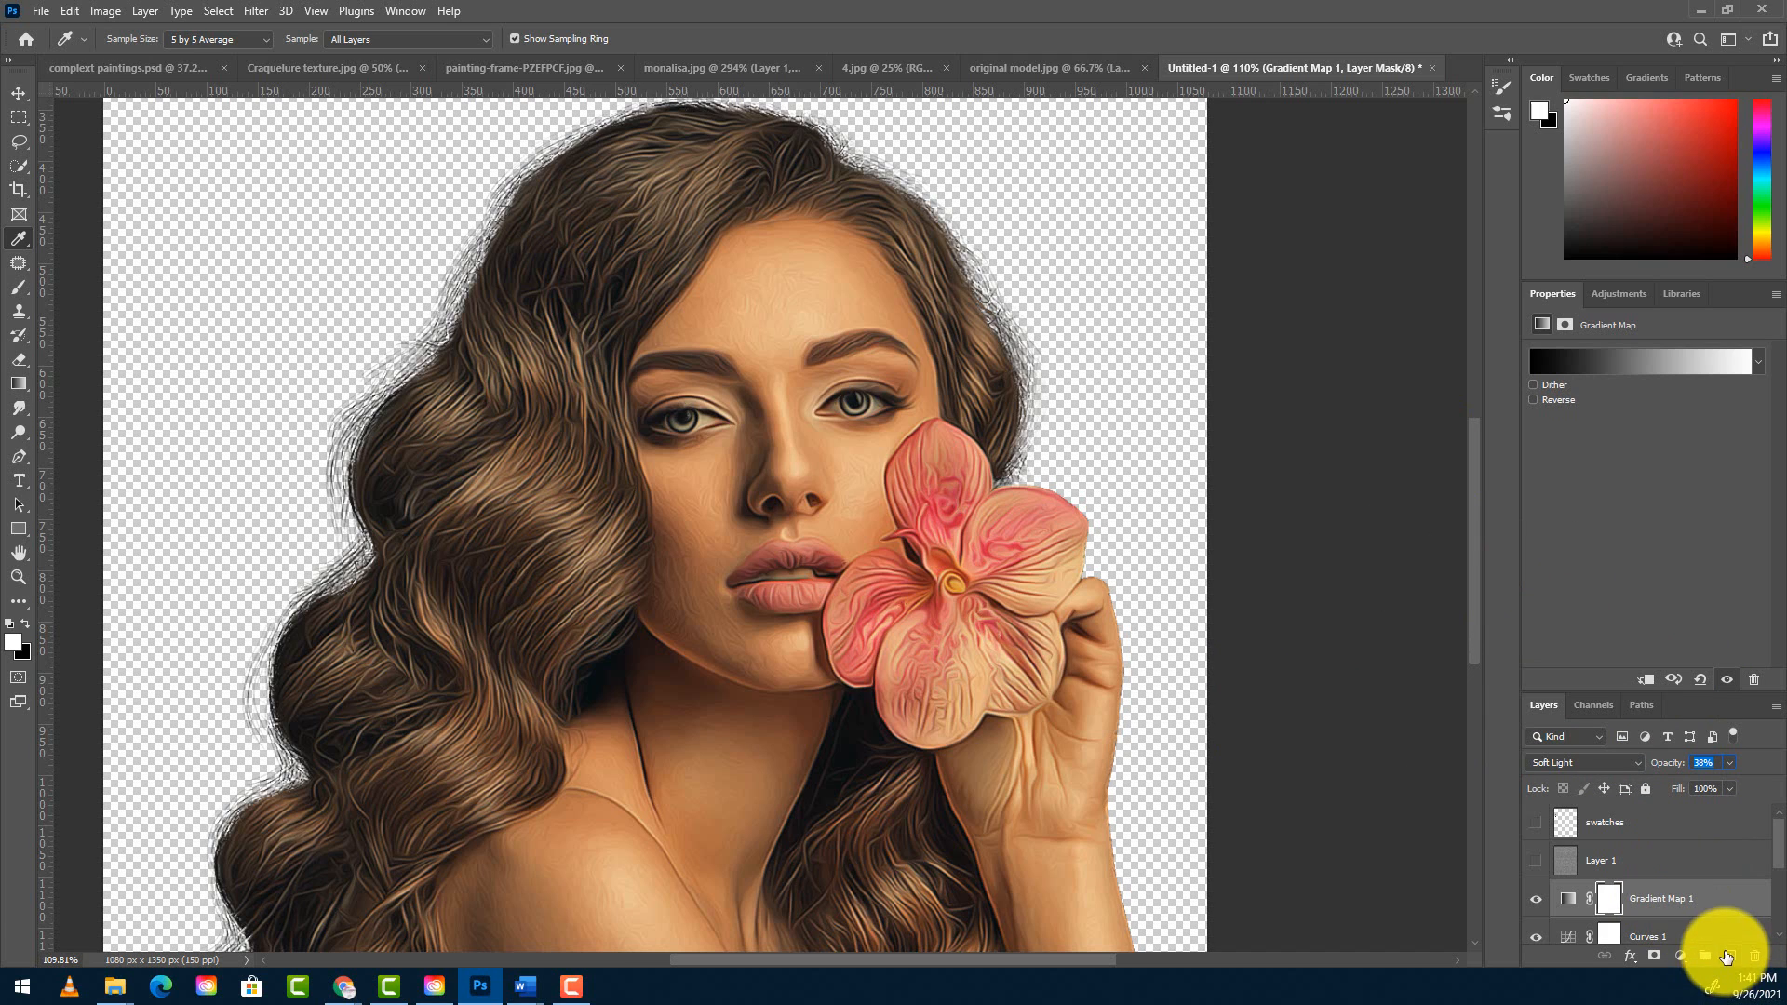
# - Add a Levels adjustment layer above the Gradient Map and raise the black output level to 14
pyautogui.click(1680, 956)
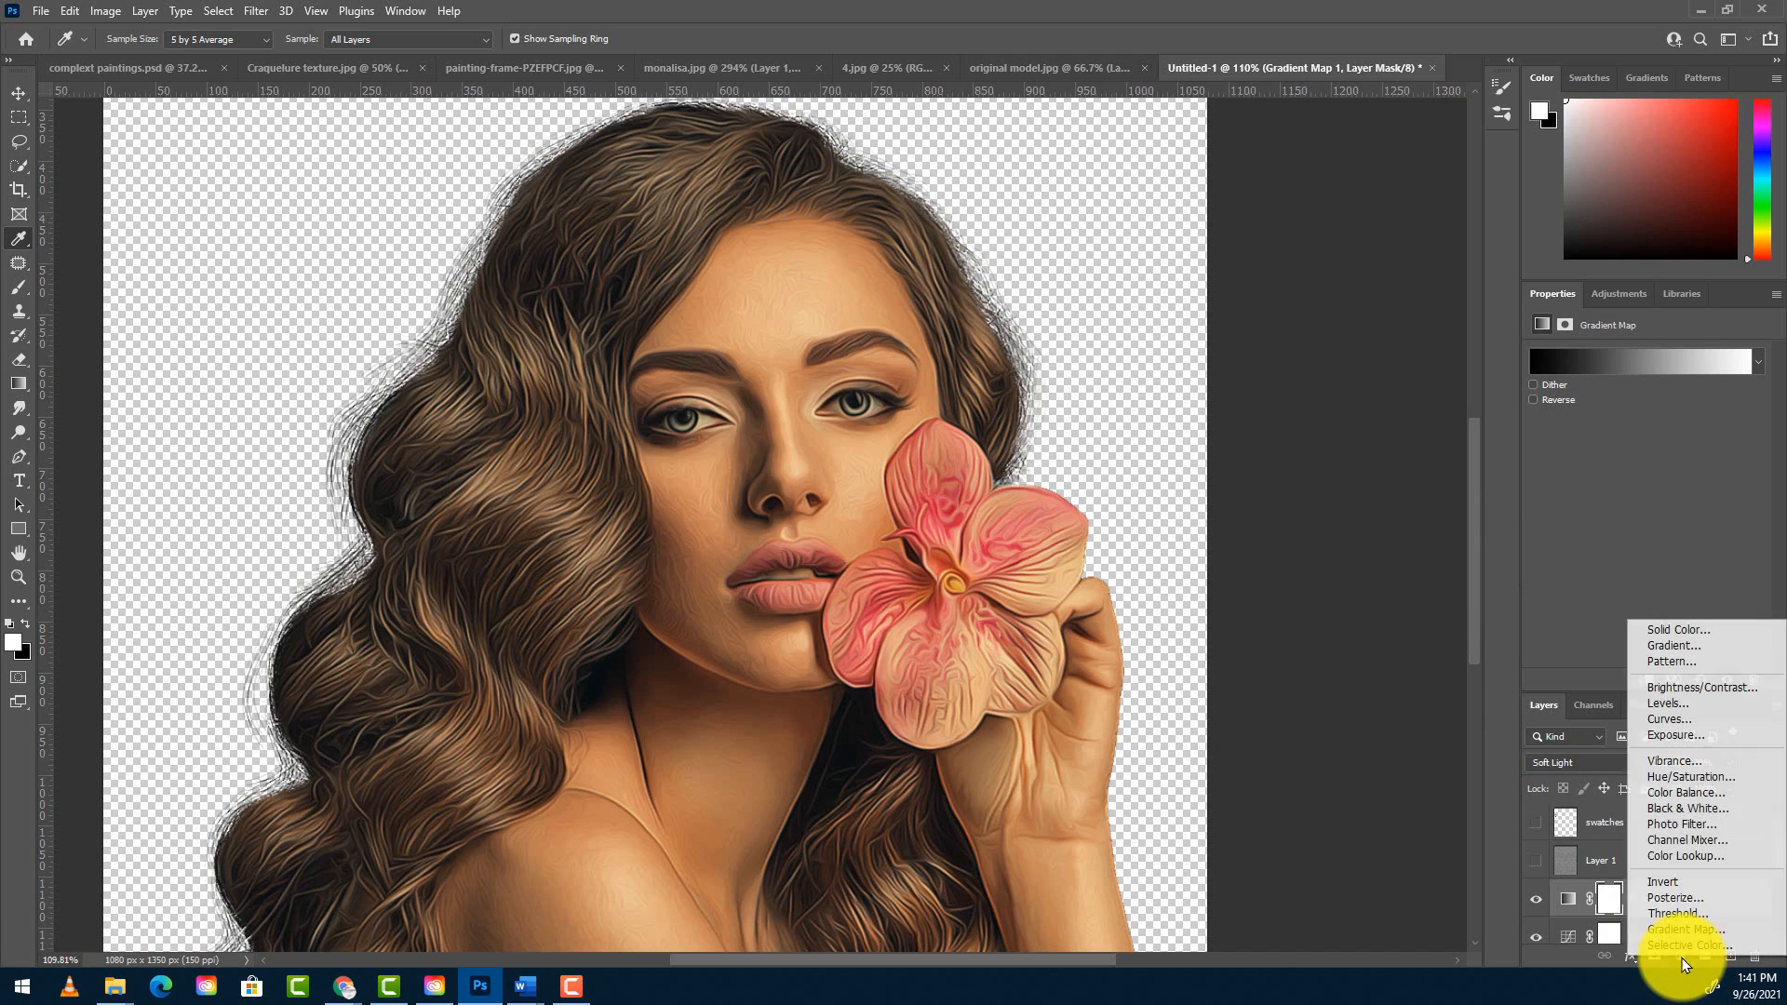
pyautogui.click(1665, 706)
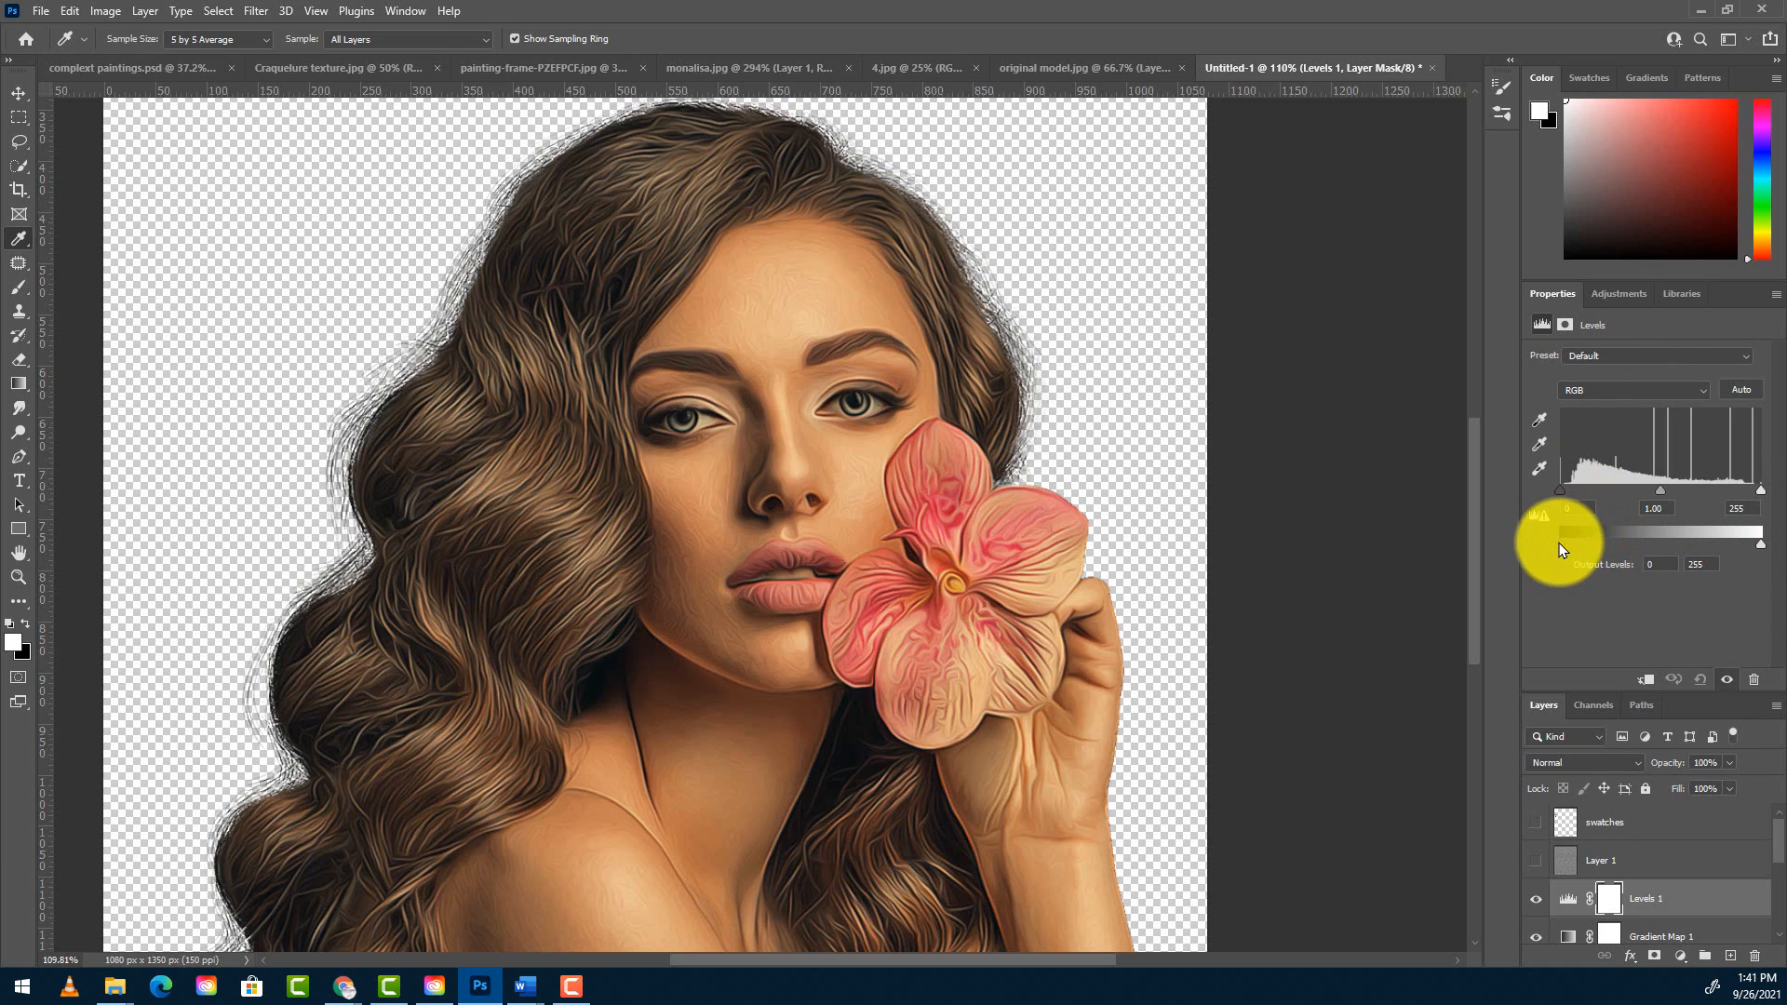
pyautogui.moveTo(1560, 549); pyautogui.dragTo(1567, 550)
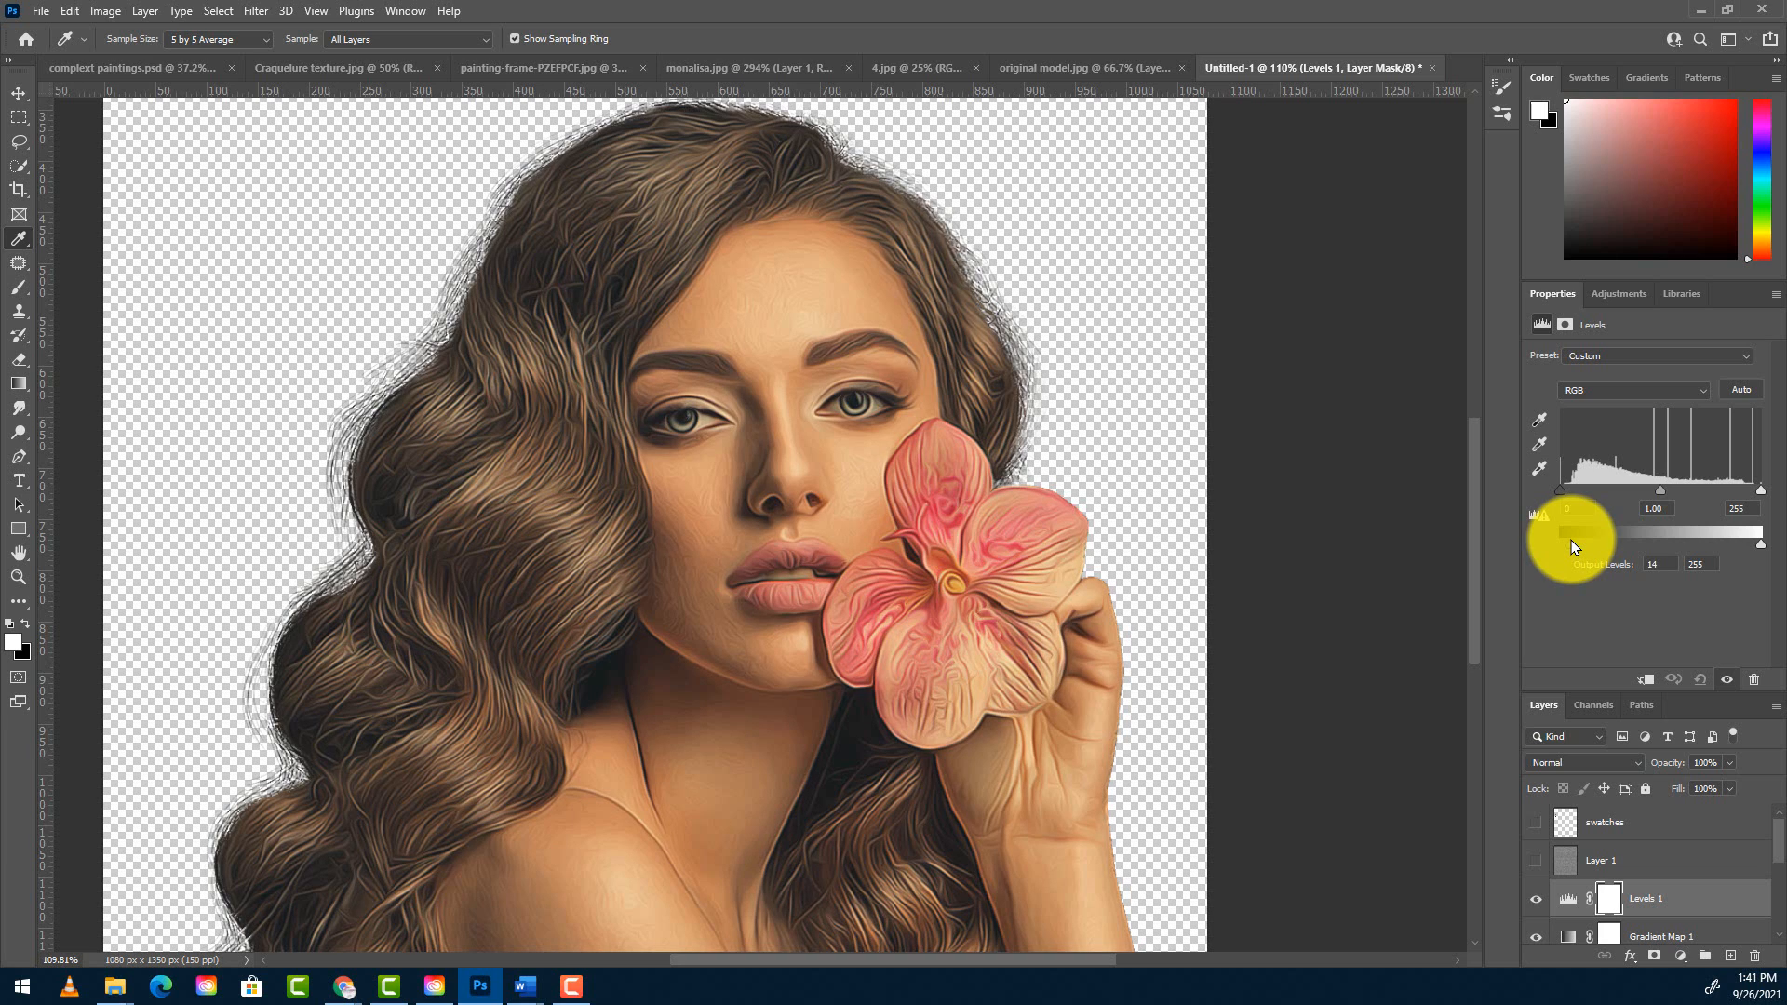
# - Add a Vibrance adjustment layer above the Levels layer and set its vibrance to +13
pyautogui.click(1670, 907)
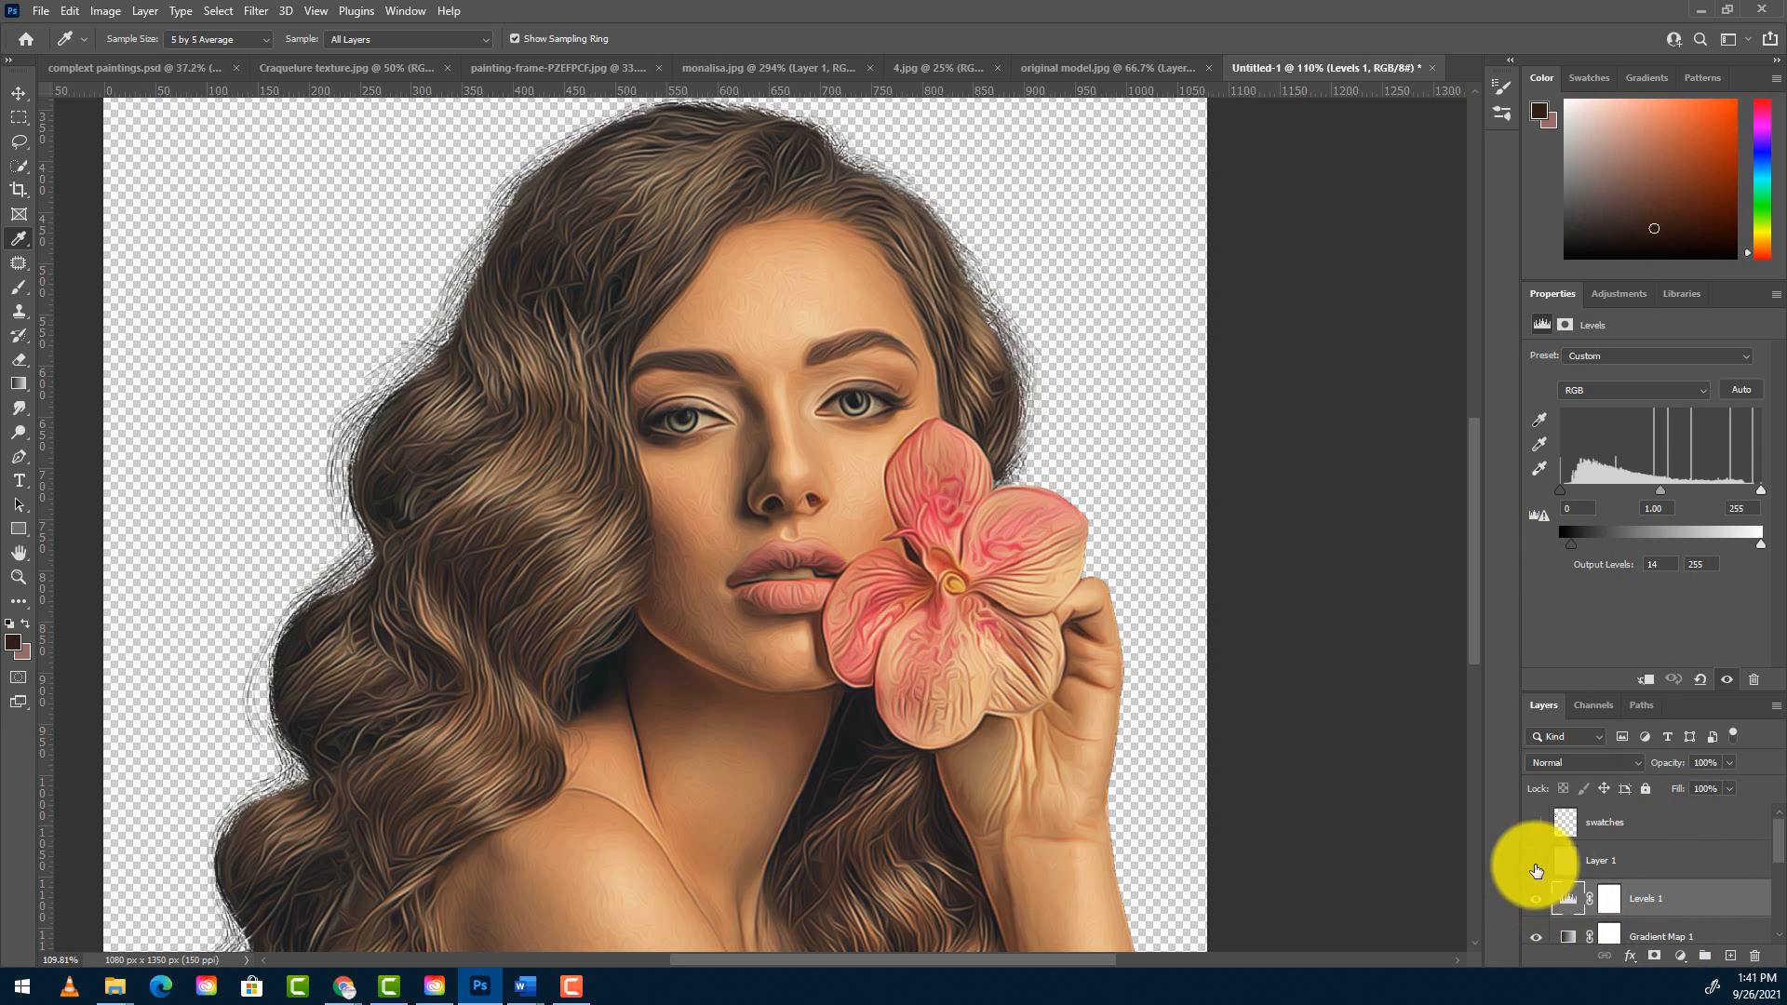
pyautogui.click(1681, 958)
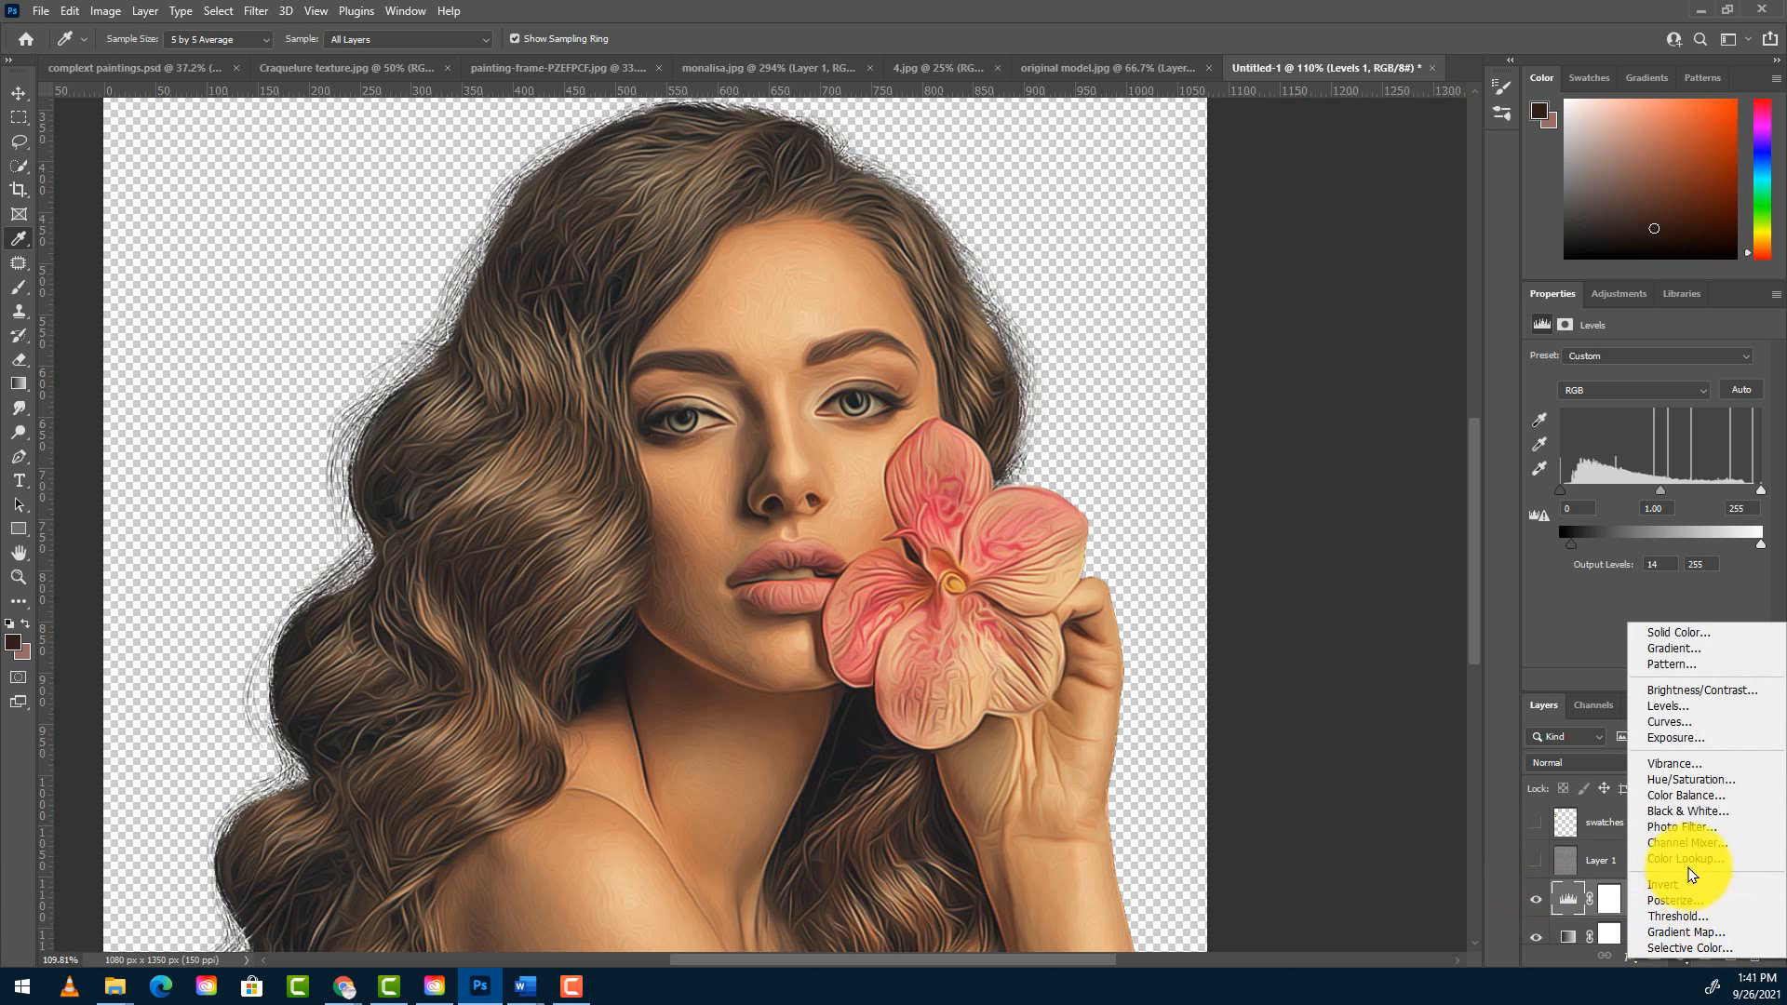
pyautogui.click(1672, 764)
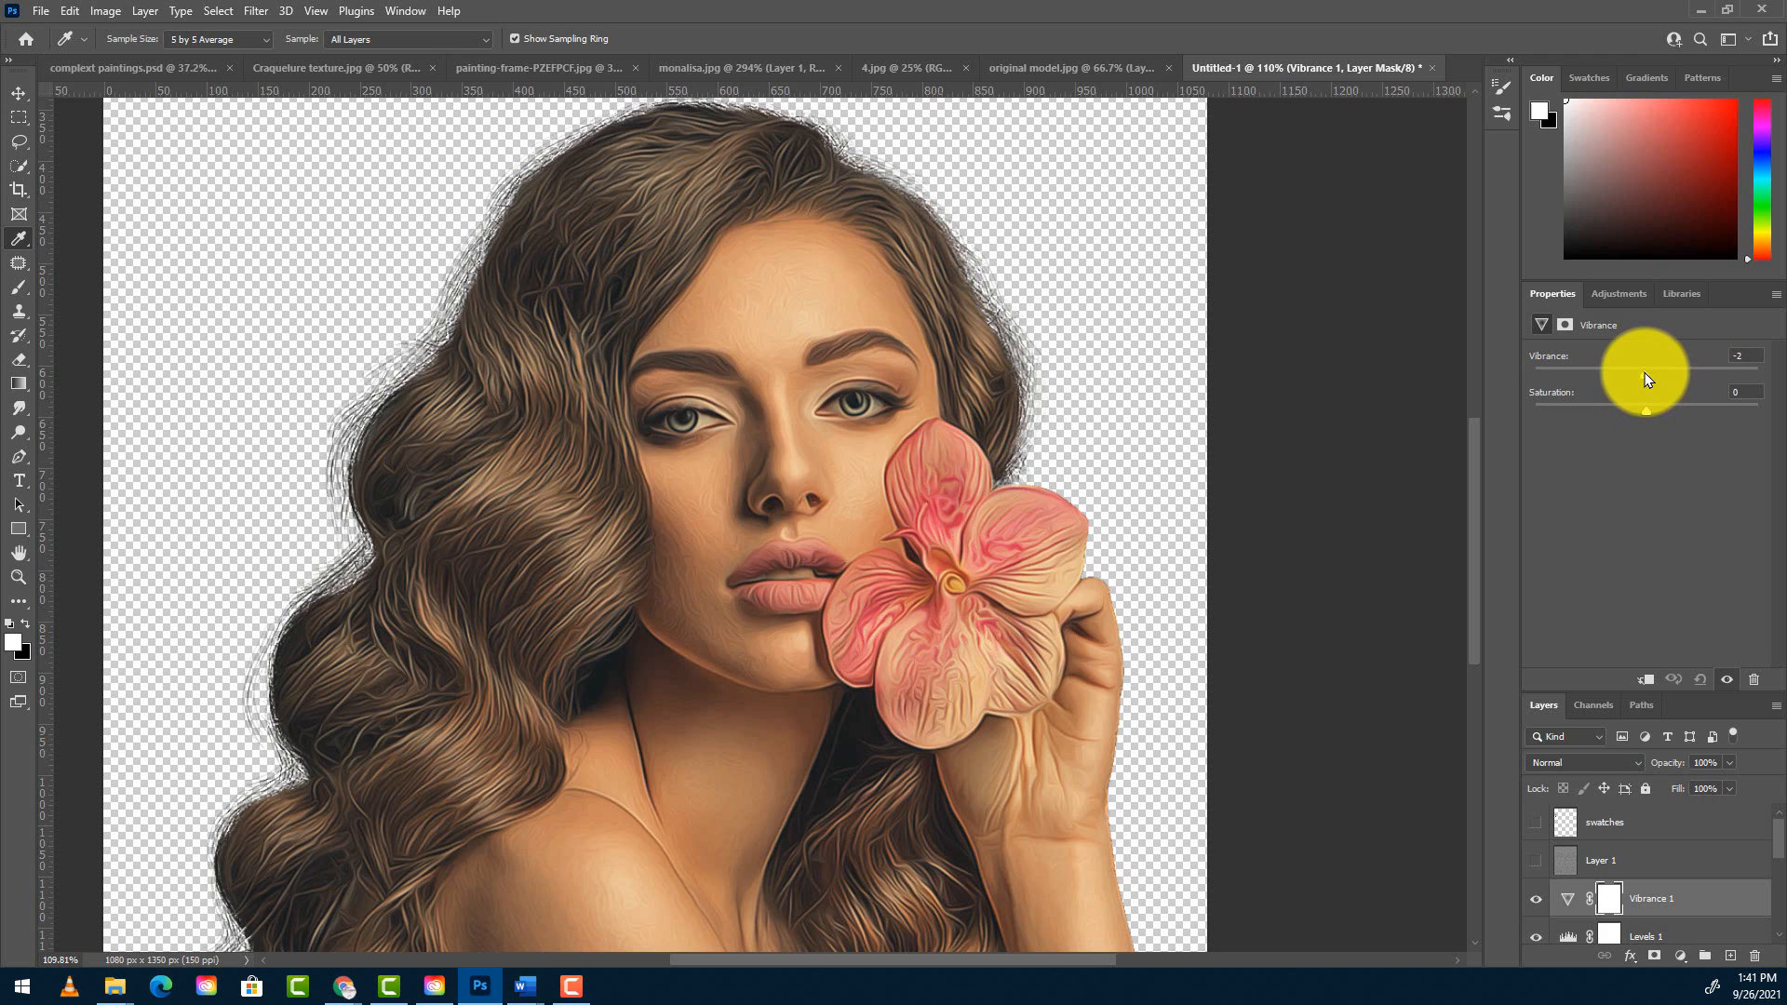
pyautogui.moveTo(1620, 387)
pyautogui.mouseDown()
pyautogui.moveTo(1713, 377)
pyautogui.moveTo(1653, 381)
pyautogui.mouseUp()
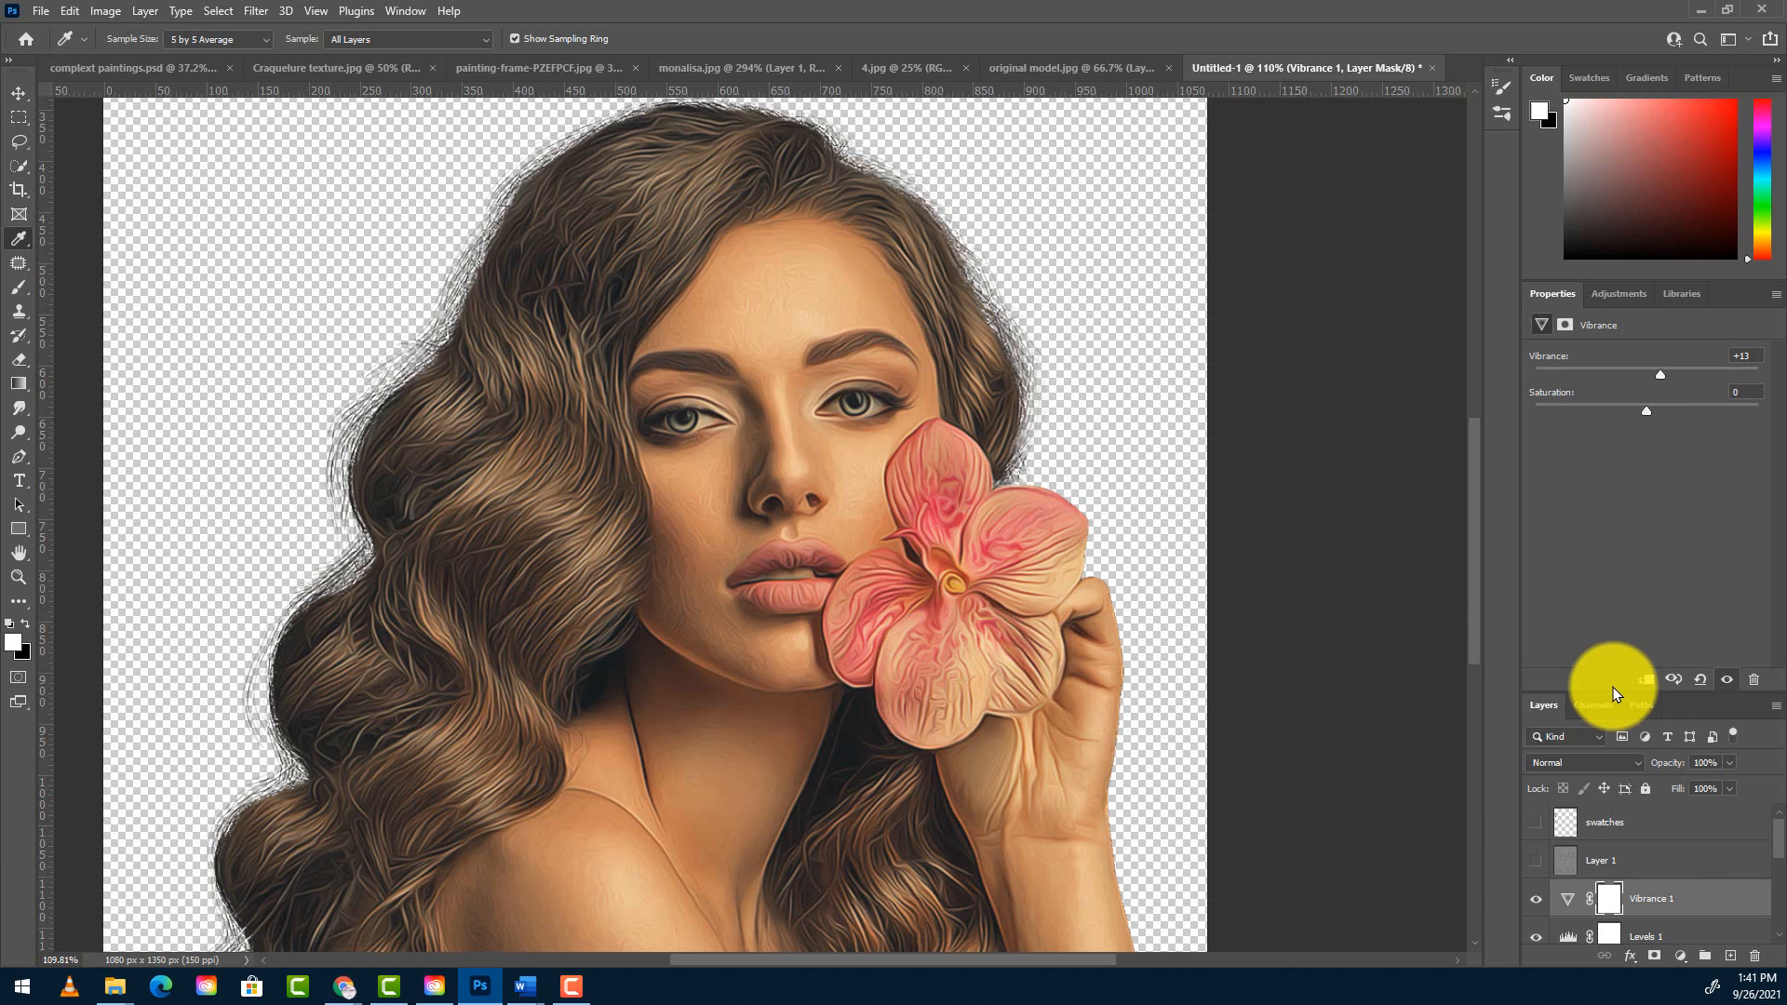
# - Enlarge the layer list to show the whole stack and select the Gradient Map adjustment layer
pyautogui.moveTo(1618, 699); pyautogui.dragTo(1618, 460)
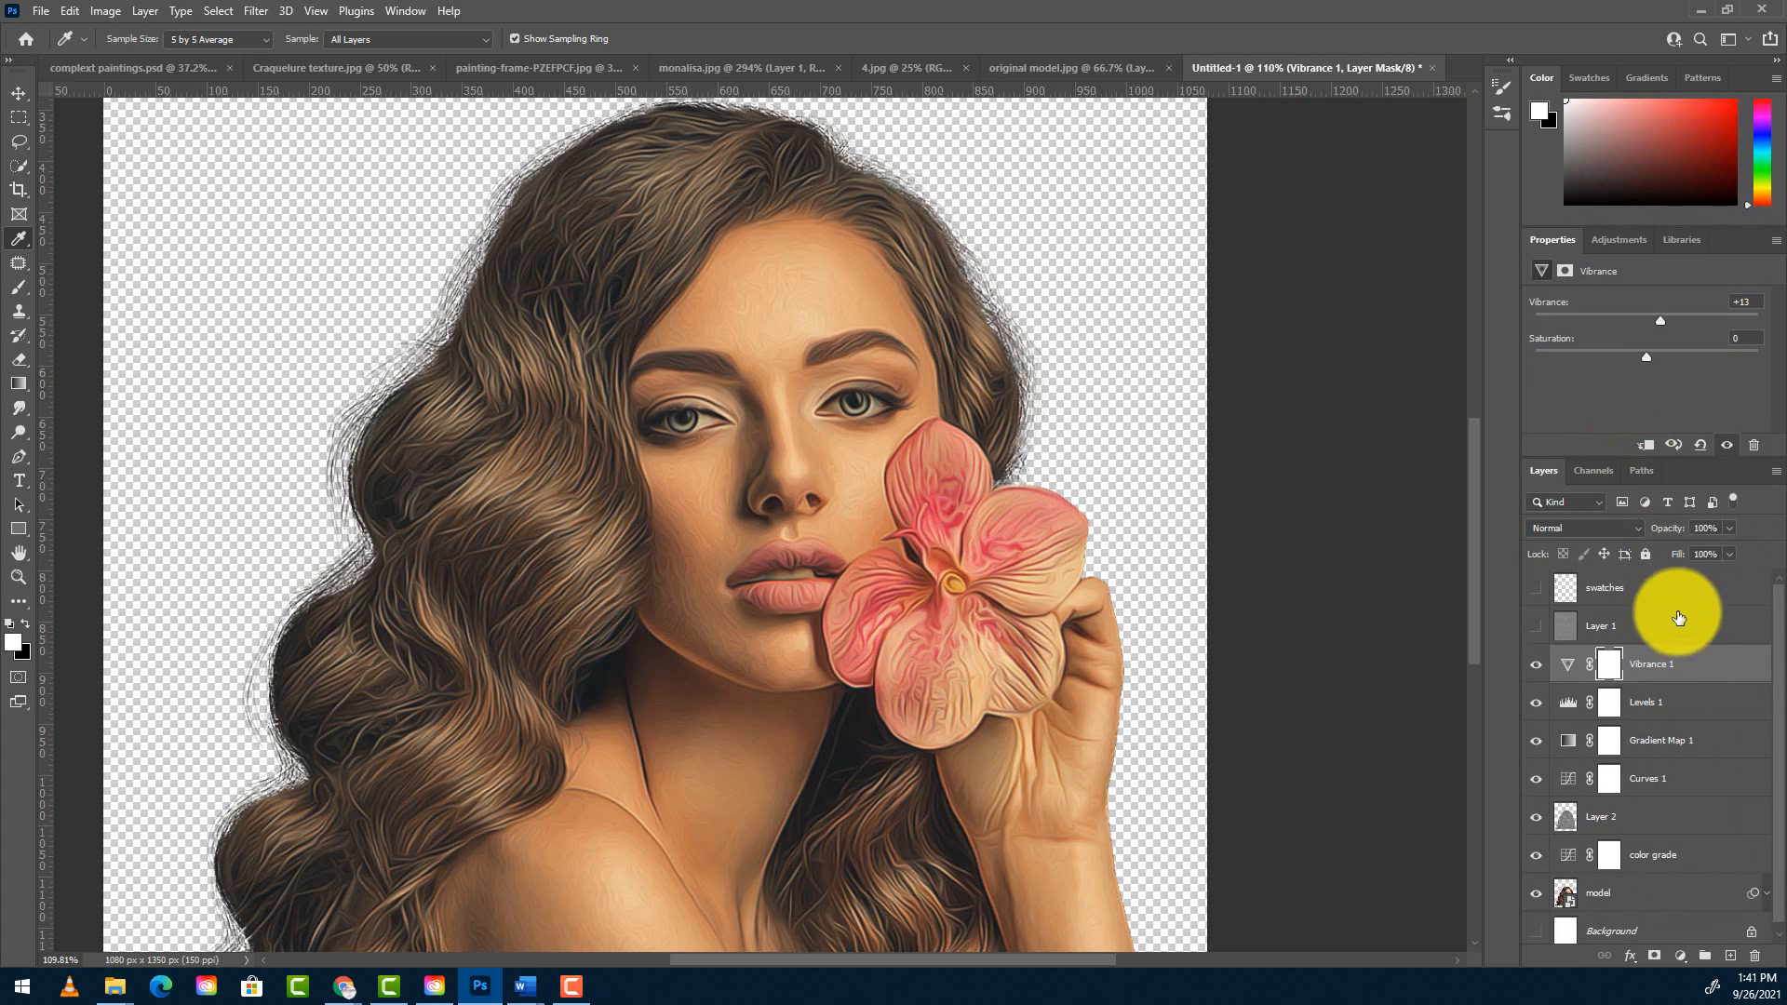
pyautogui.click(1661, 783)
pyautogui.click(1675, 738)
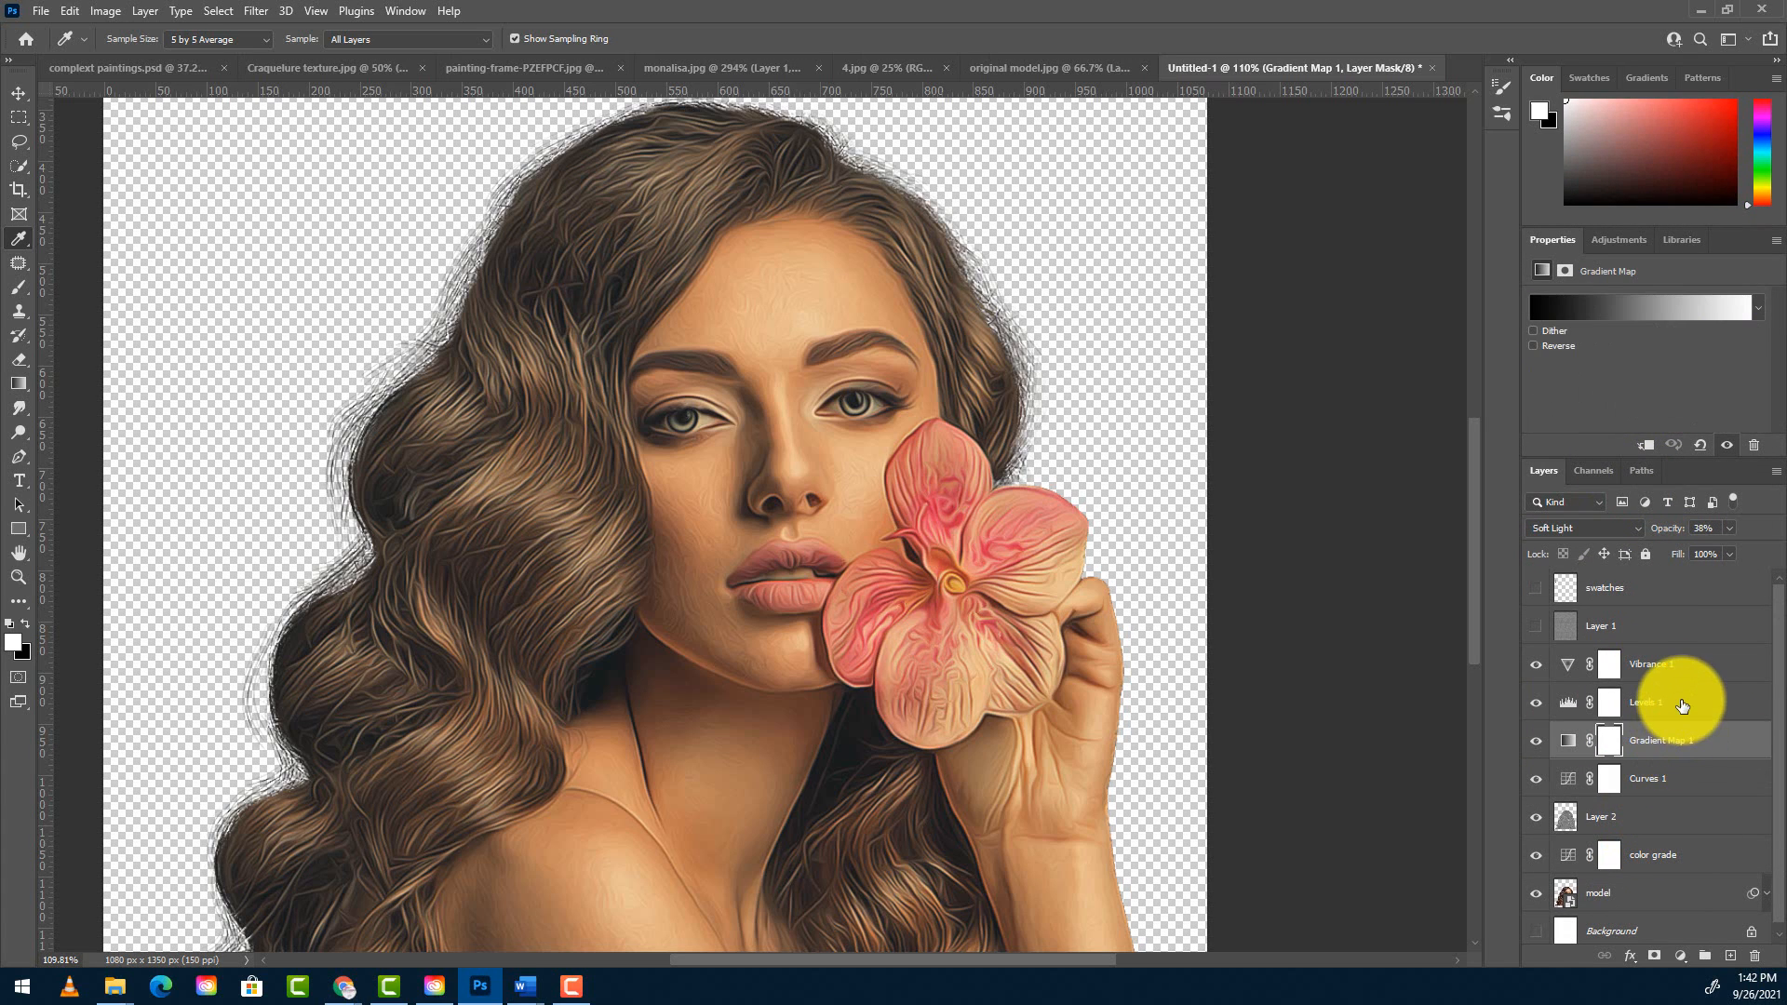
# - Stamp the visible layers from model up to Vibrance 1 into a new merged layer above them and desaturate it
pyautogui.click(1683, 704)
pyautogui.click(1669, 666)
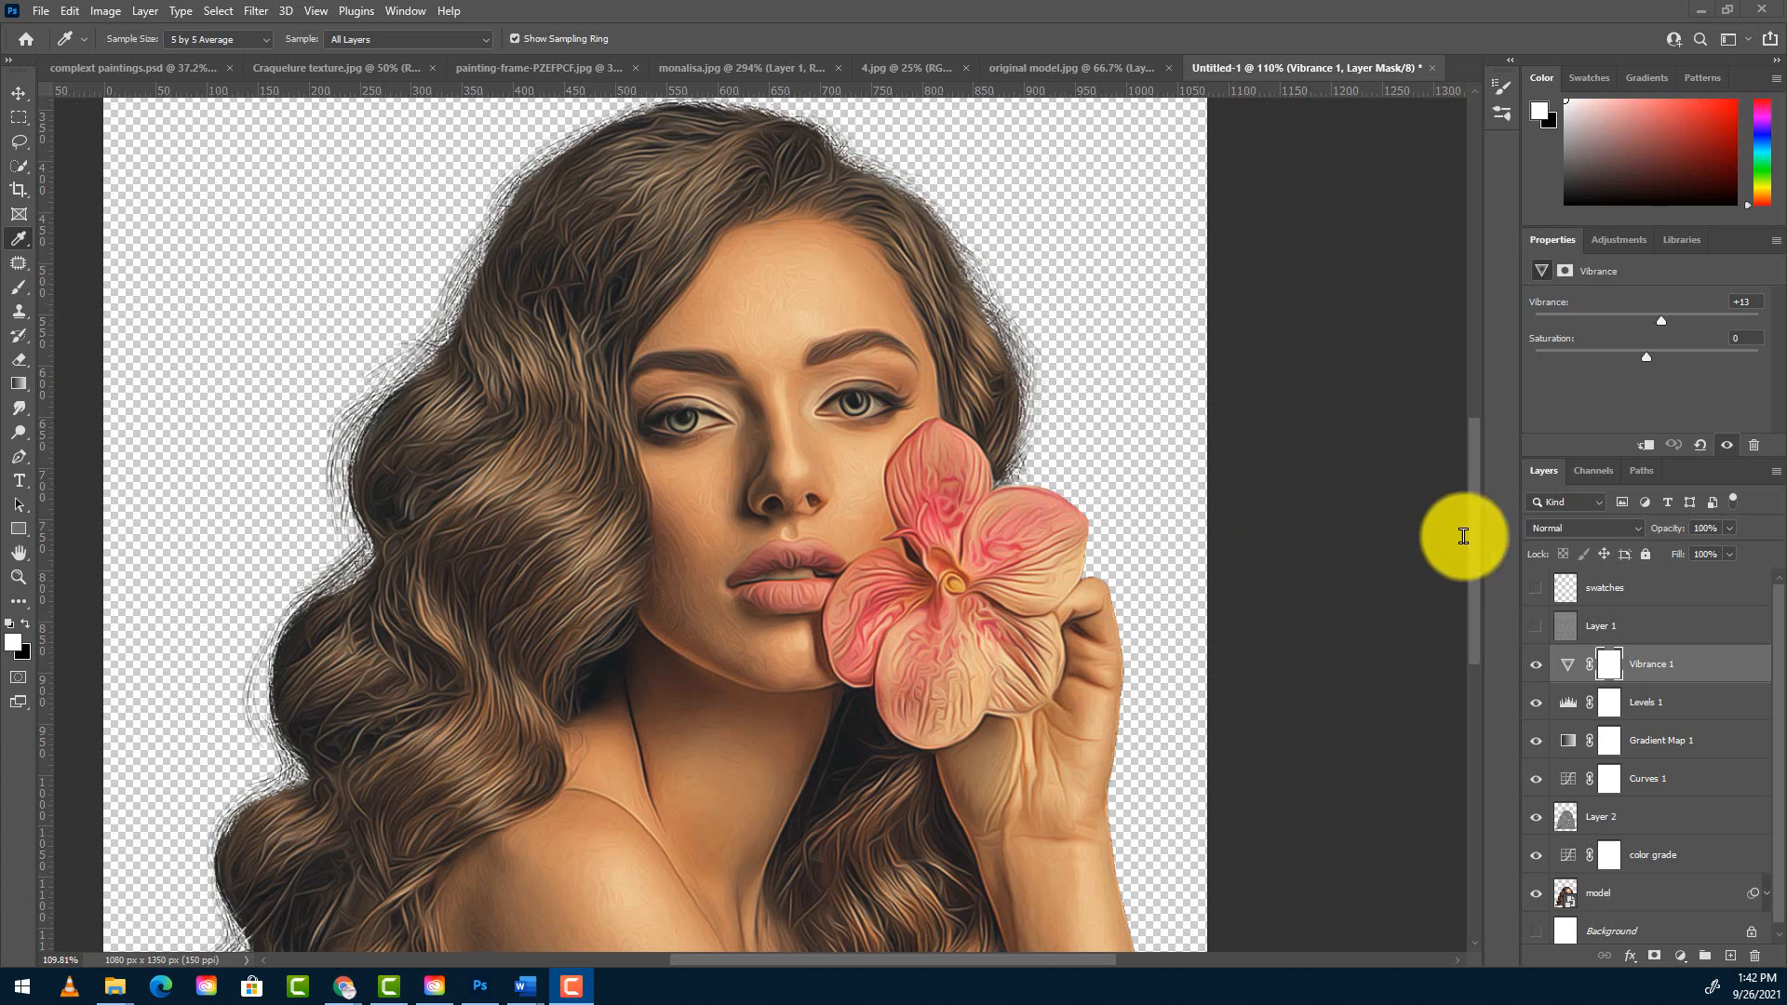
pyautogui.scroll(-1, 1643, 632)
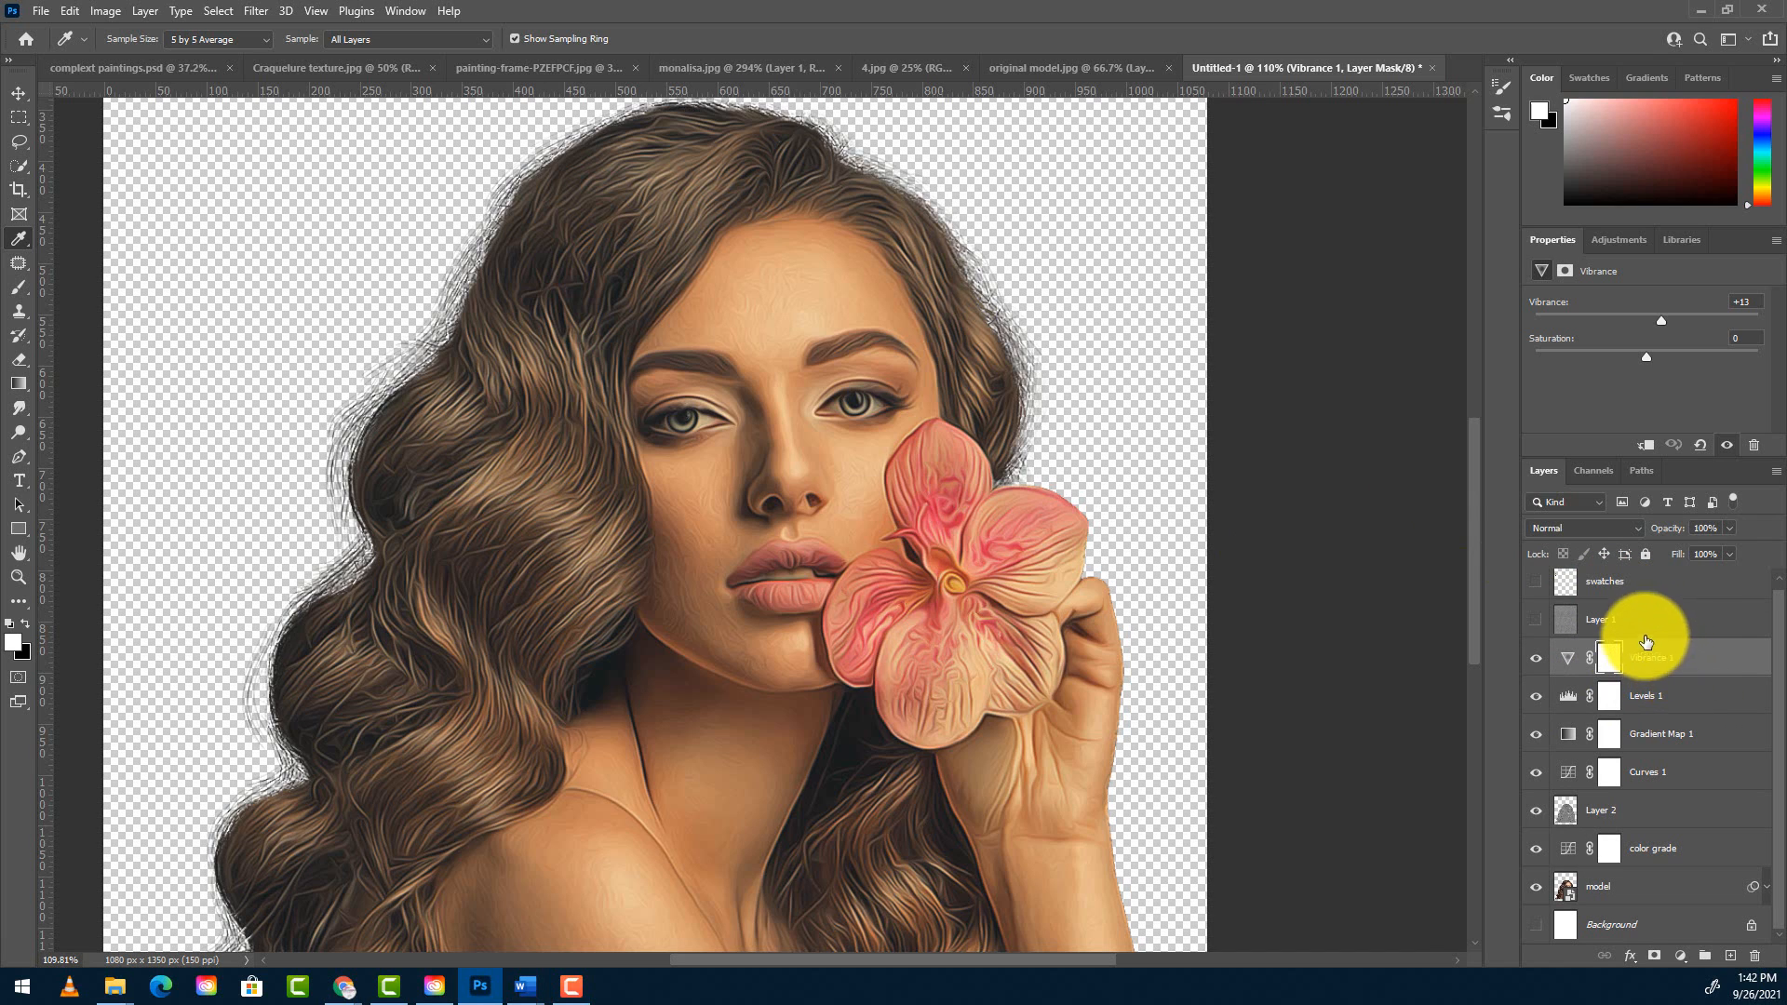
pyautogui.click(1637, 621)
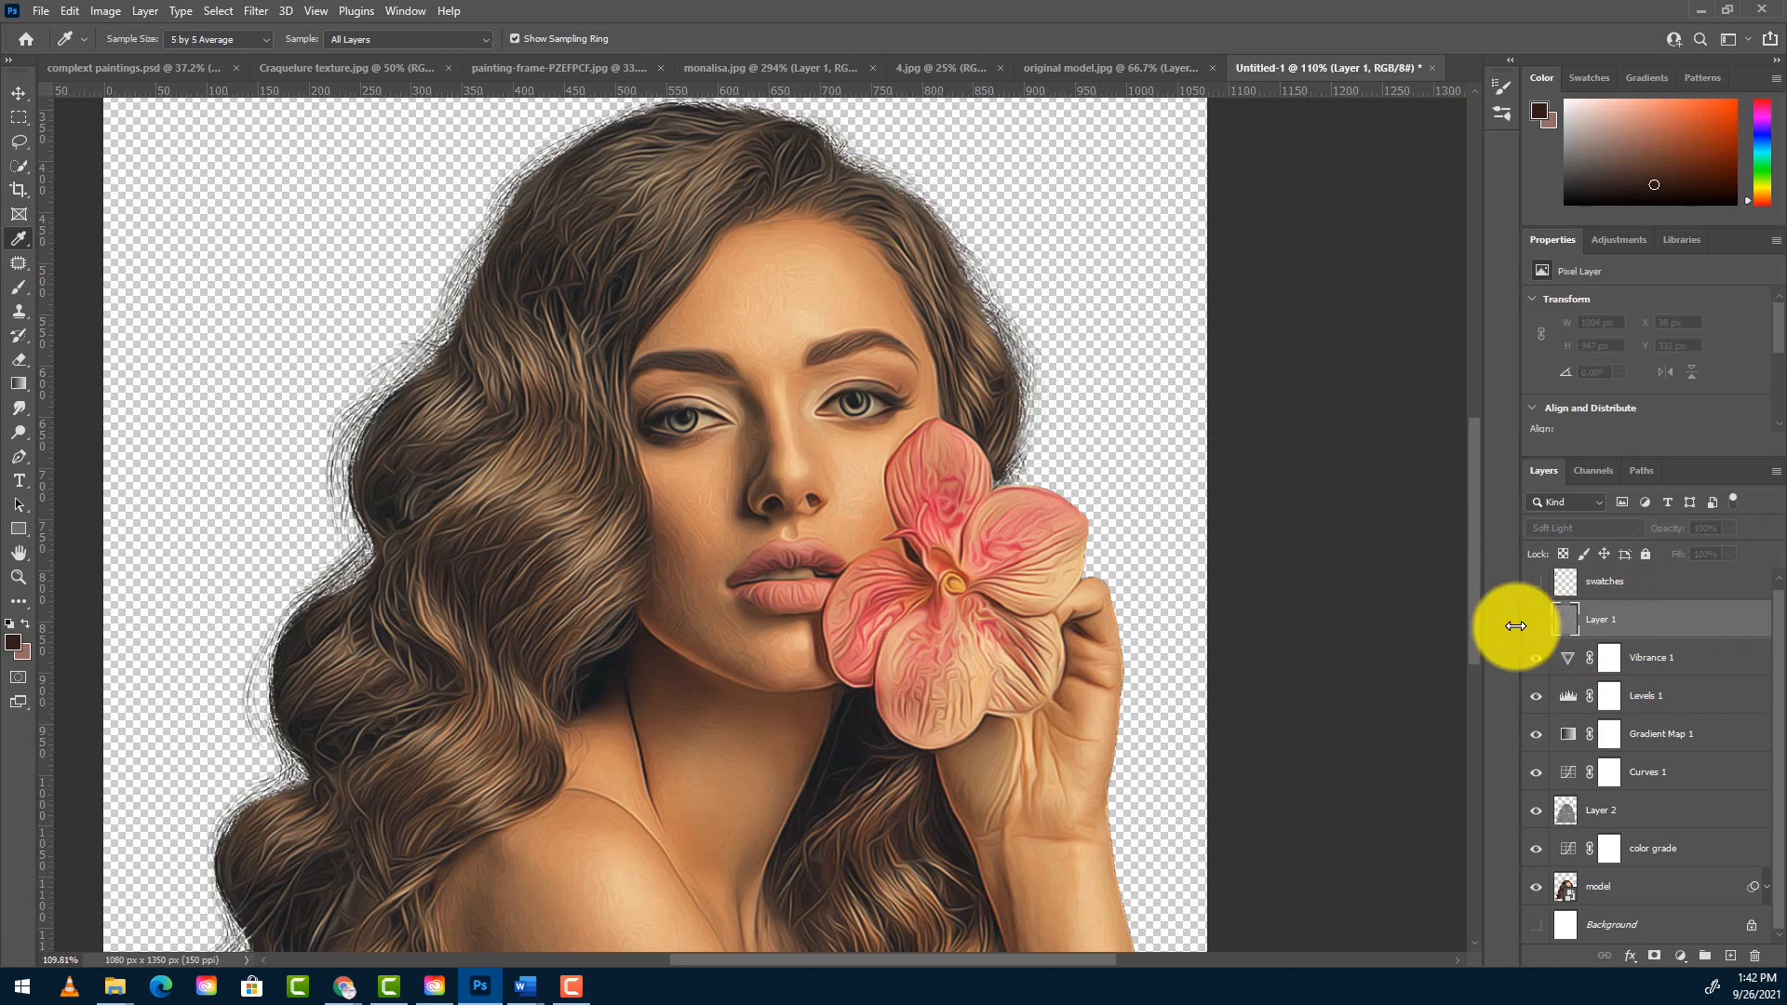
pyautogui.click(1660, 891)
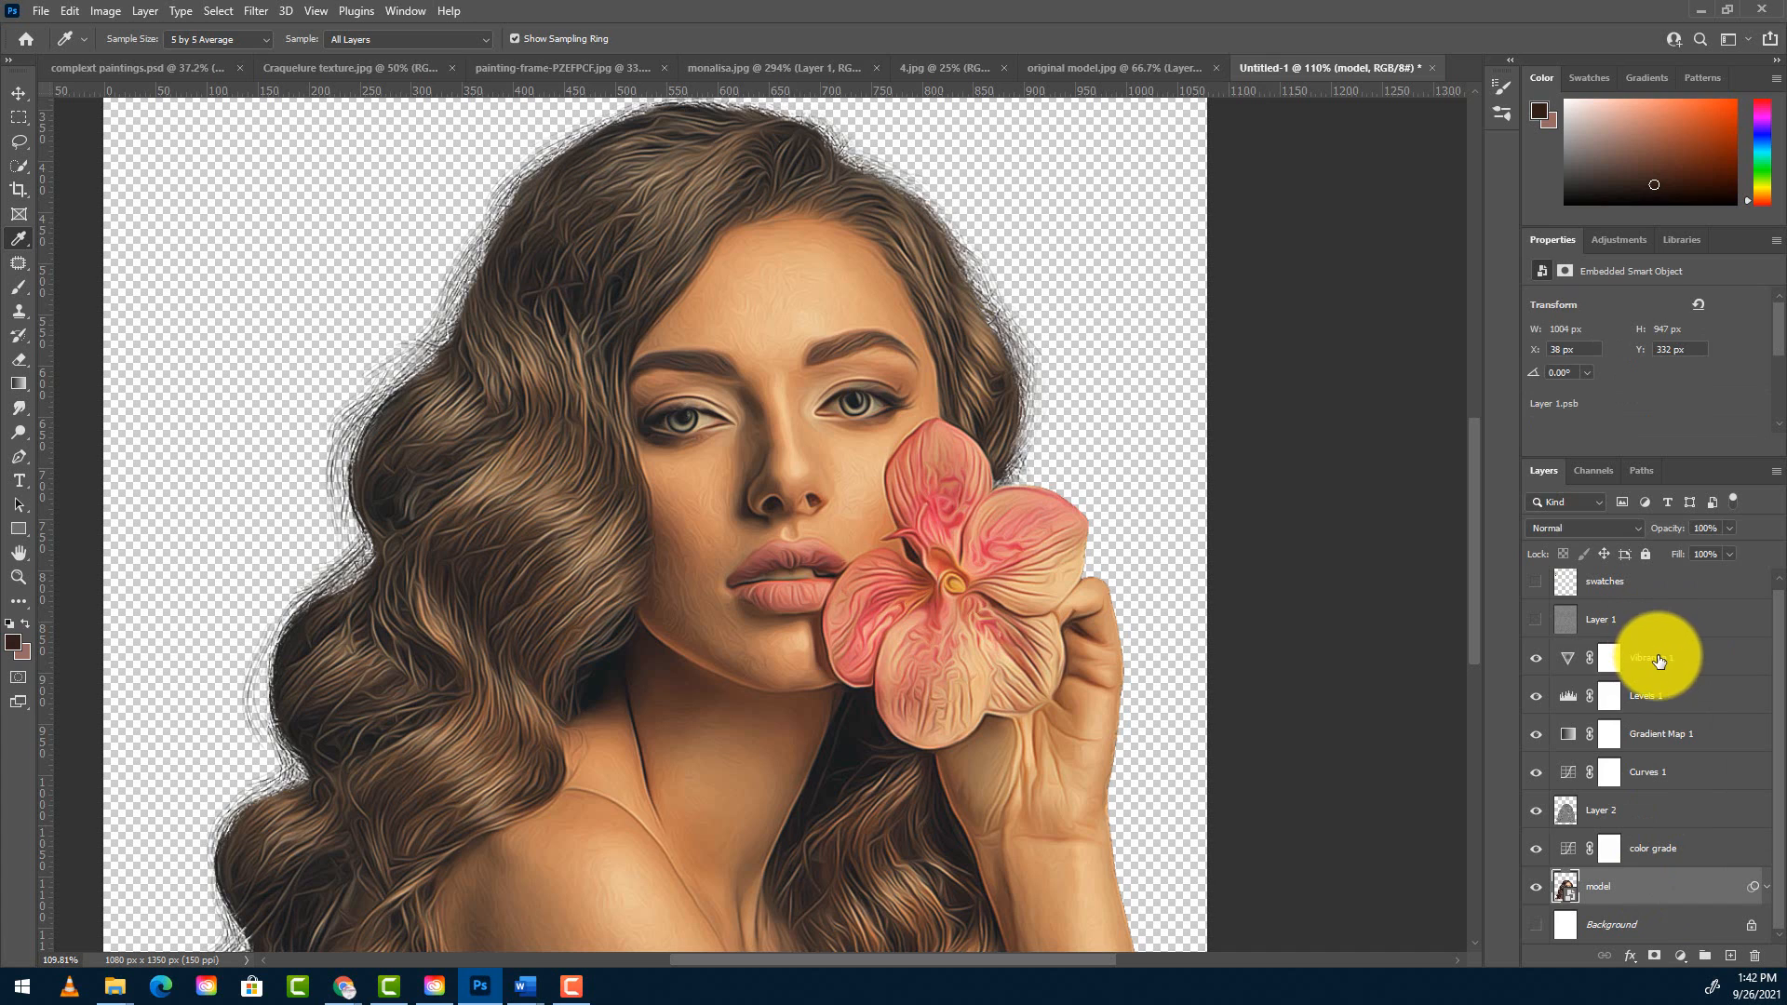
pyautogui.keyDown('shift'); pyautogui.click(1659, 659); pyautogui.keyUp('shift')
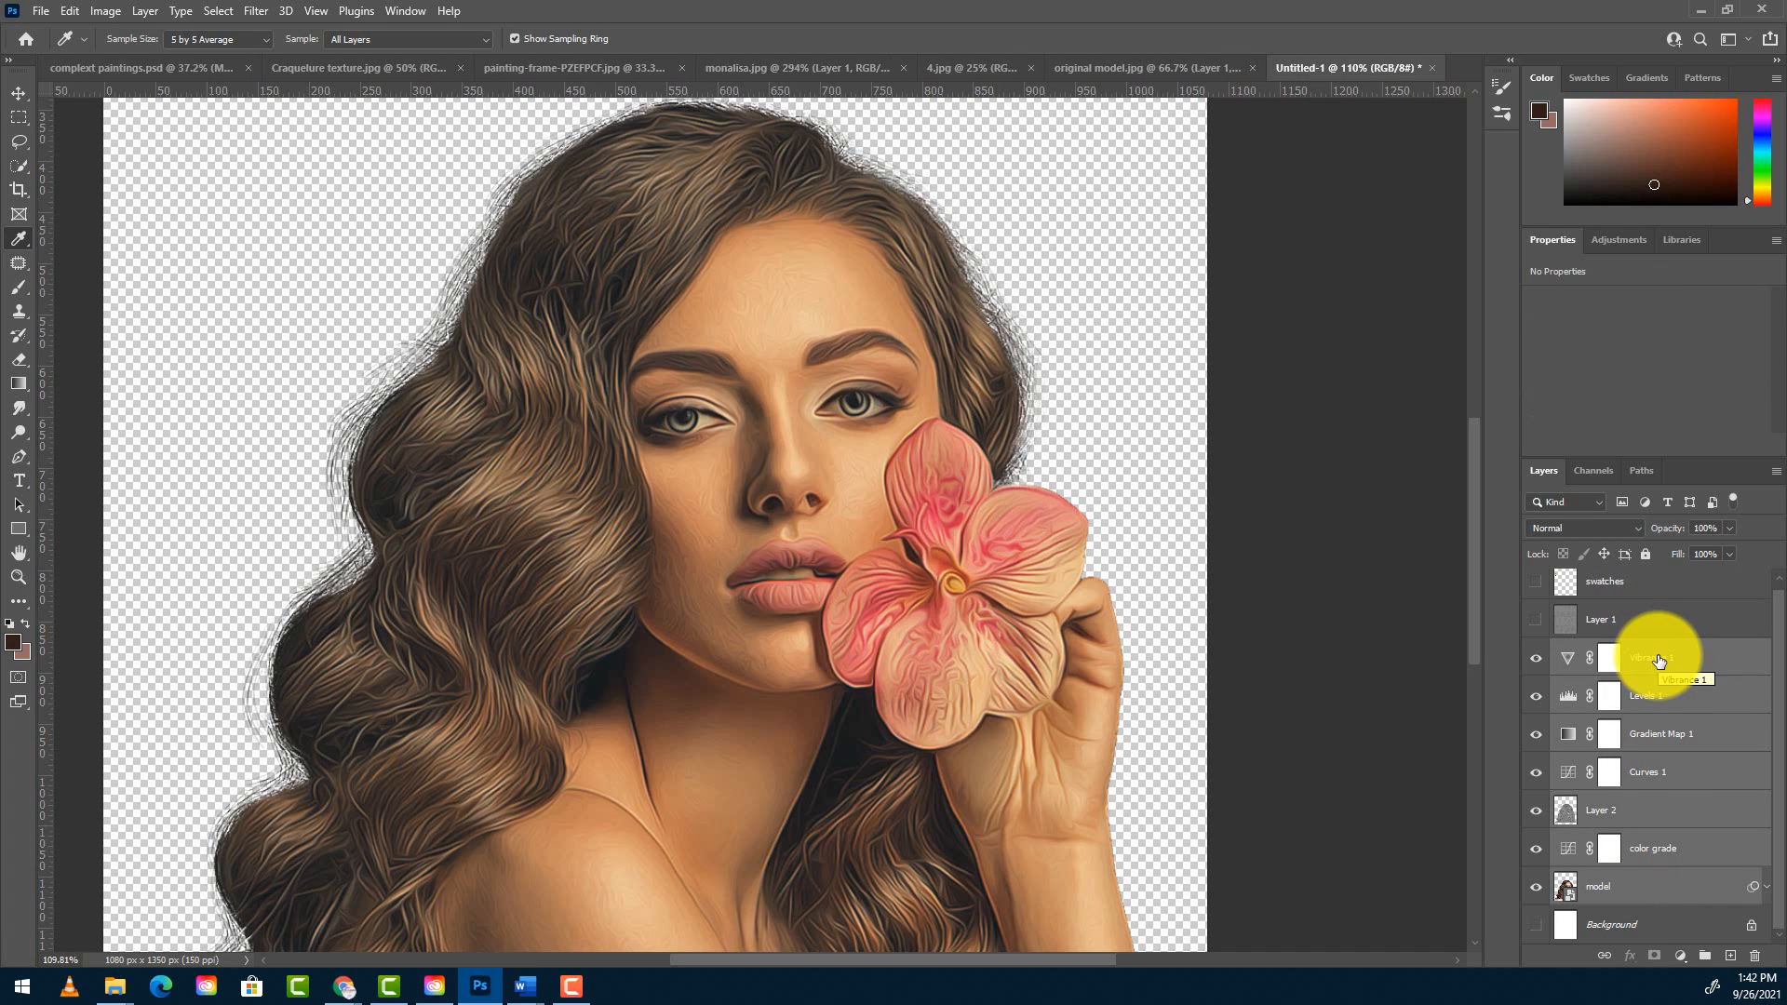
pyautogui.hotkey('ctrl', 'shift', 'alt', 'e')
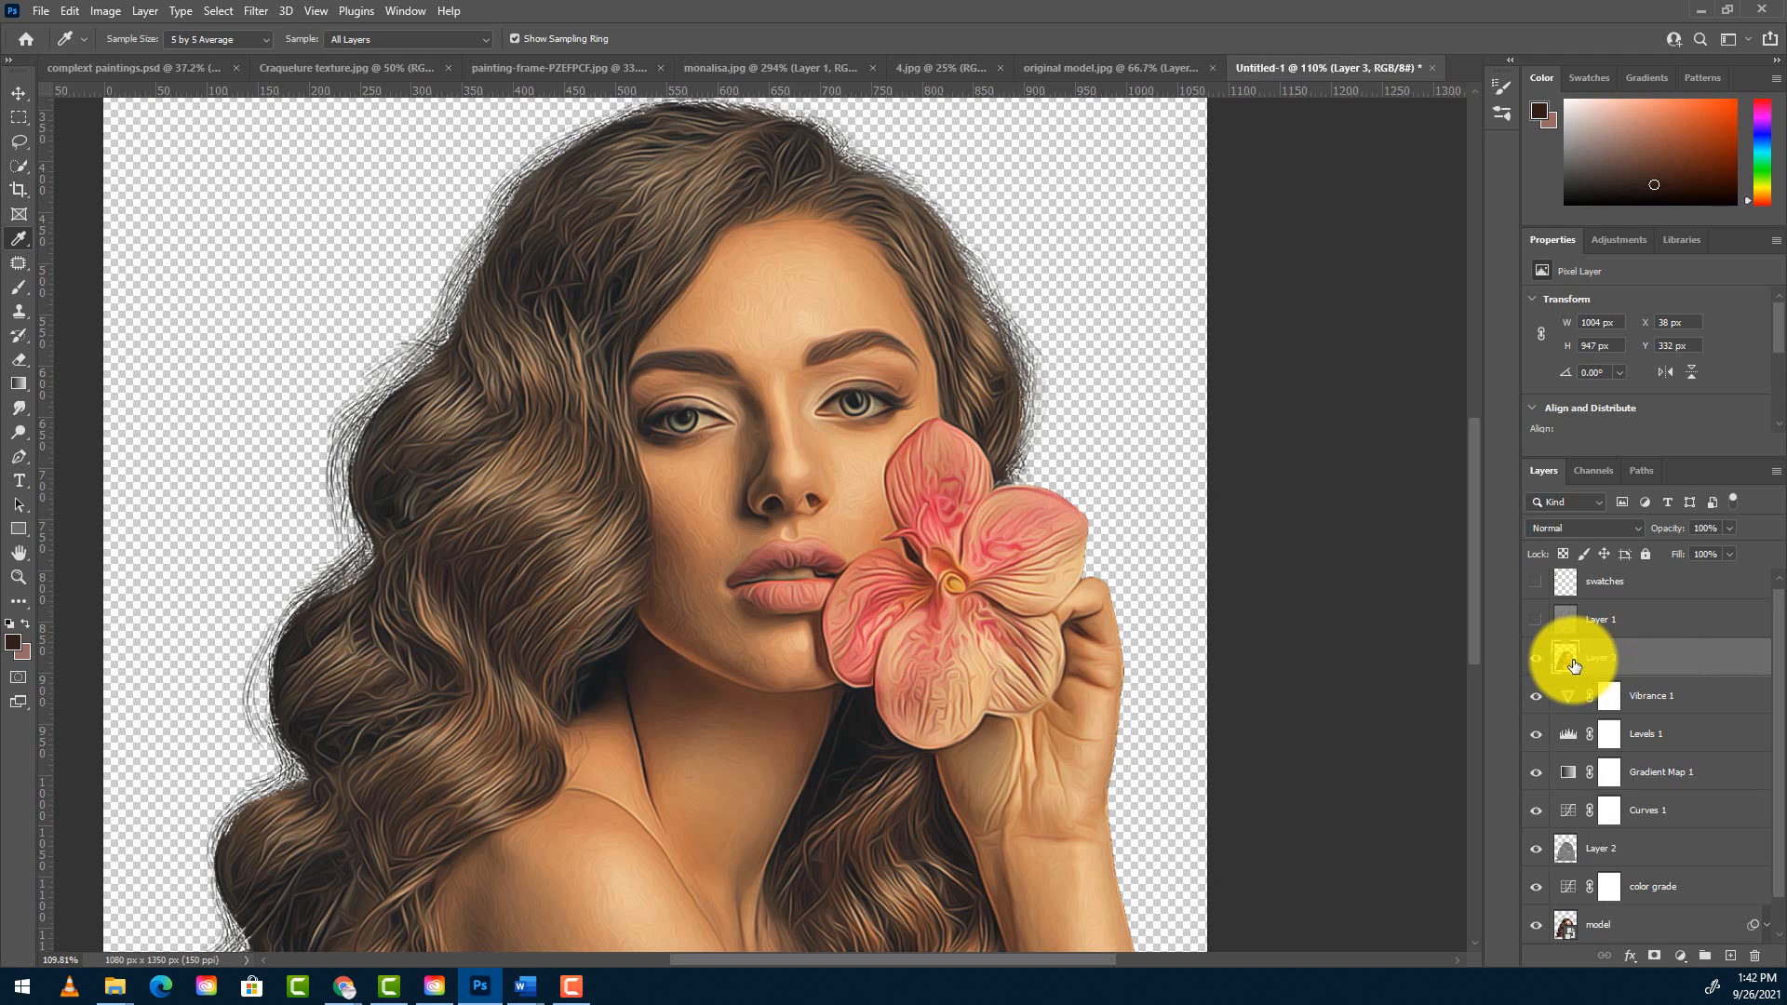
pyautogui.hotkey('ctrl', 'shift', 'u')
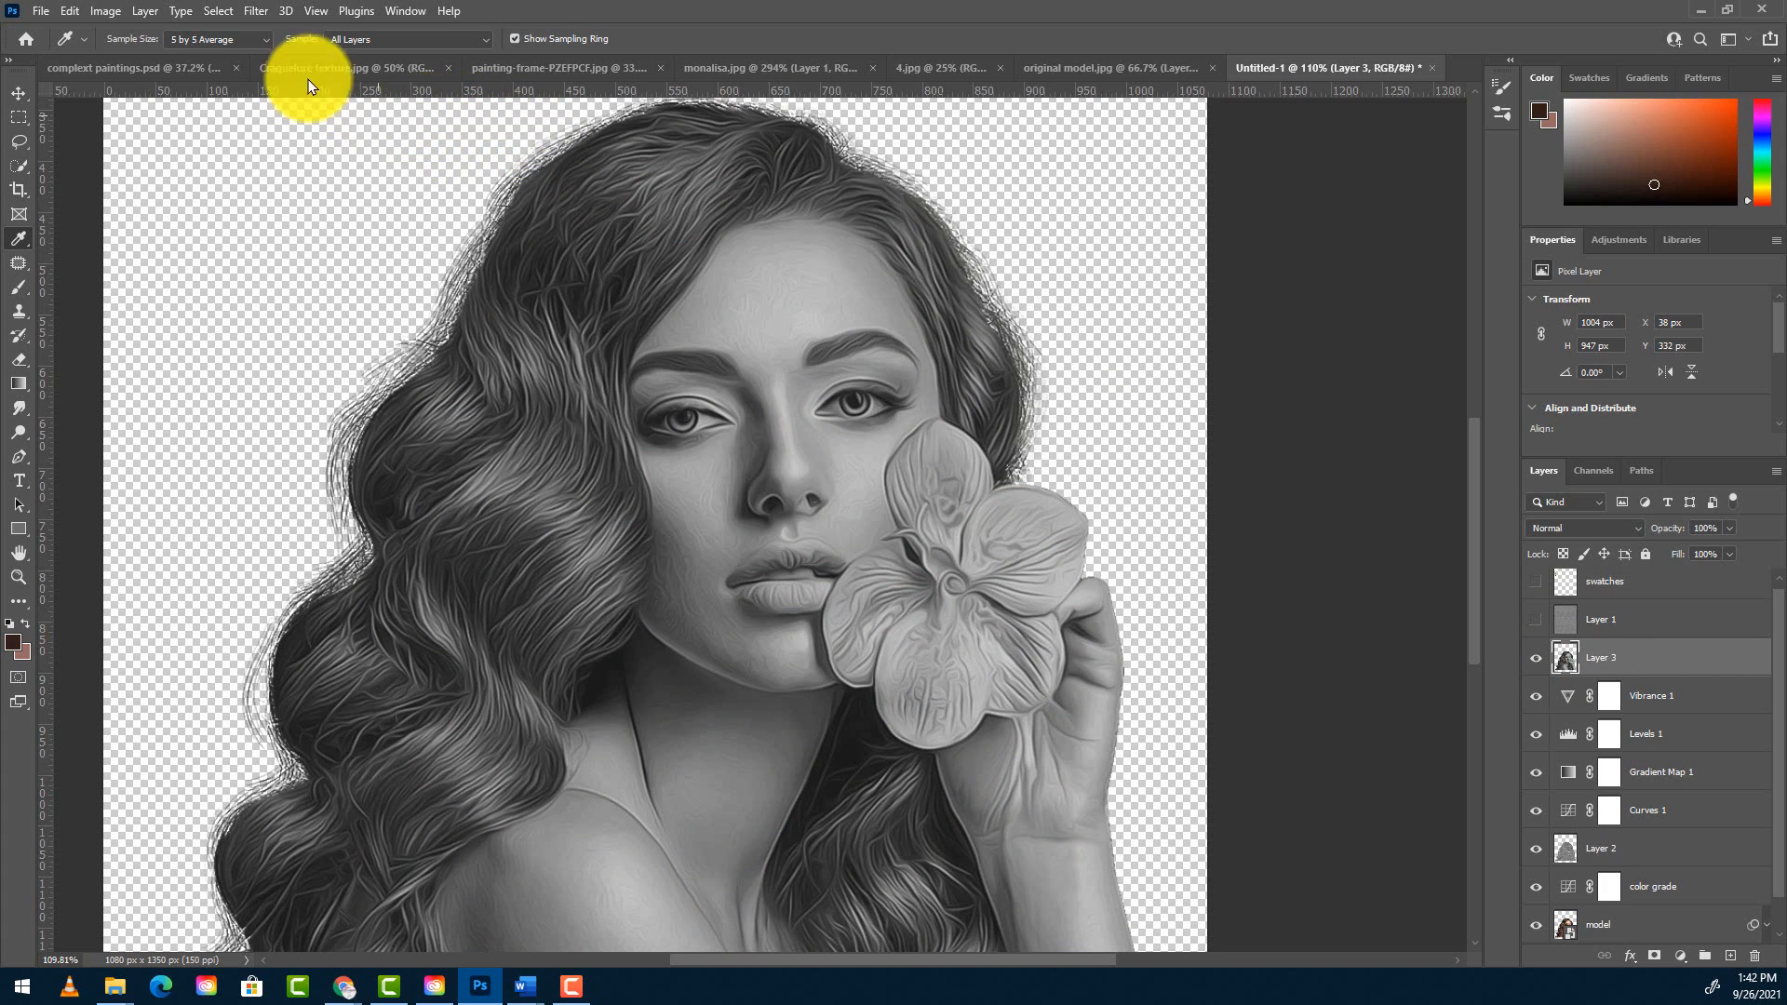
# - Apply a High Pass filter with a radius of 2.0 pixels to the desaturated merged layer
pyautogui.click(257, 11)
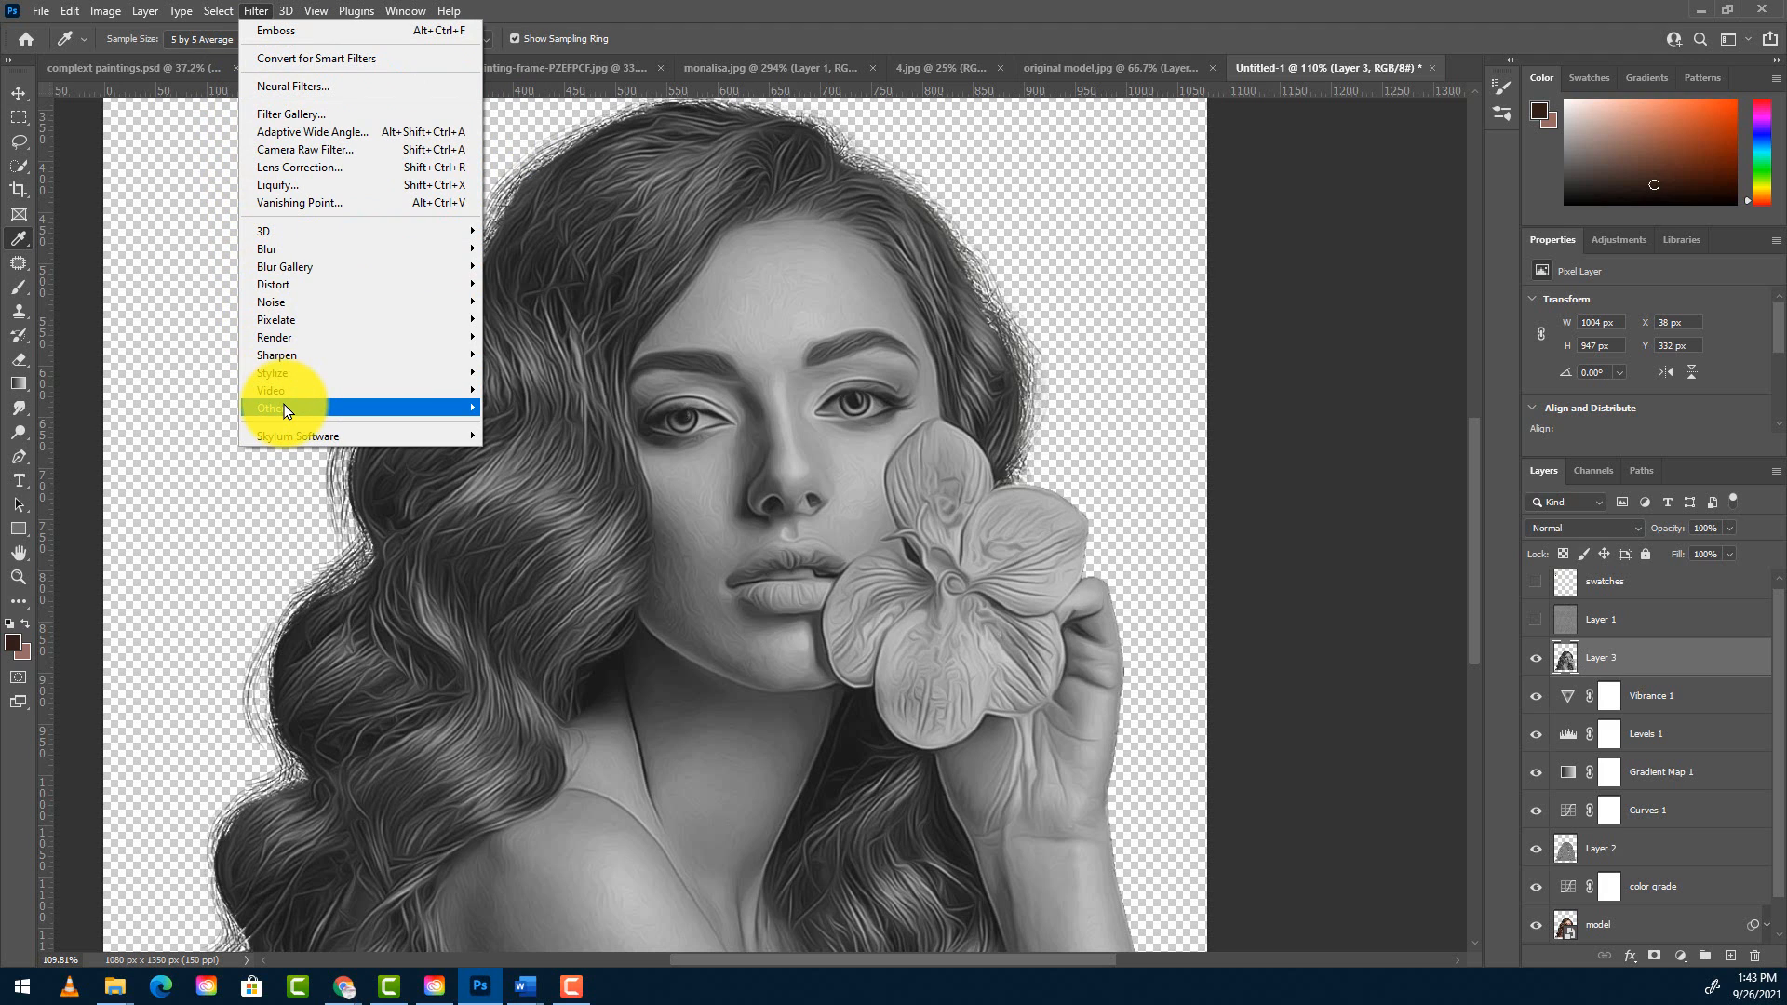
pyautogui.moveTo(284, 406)
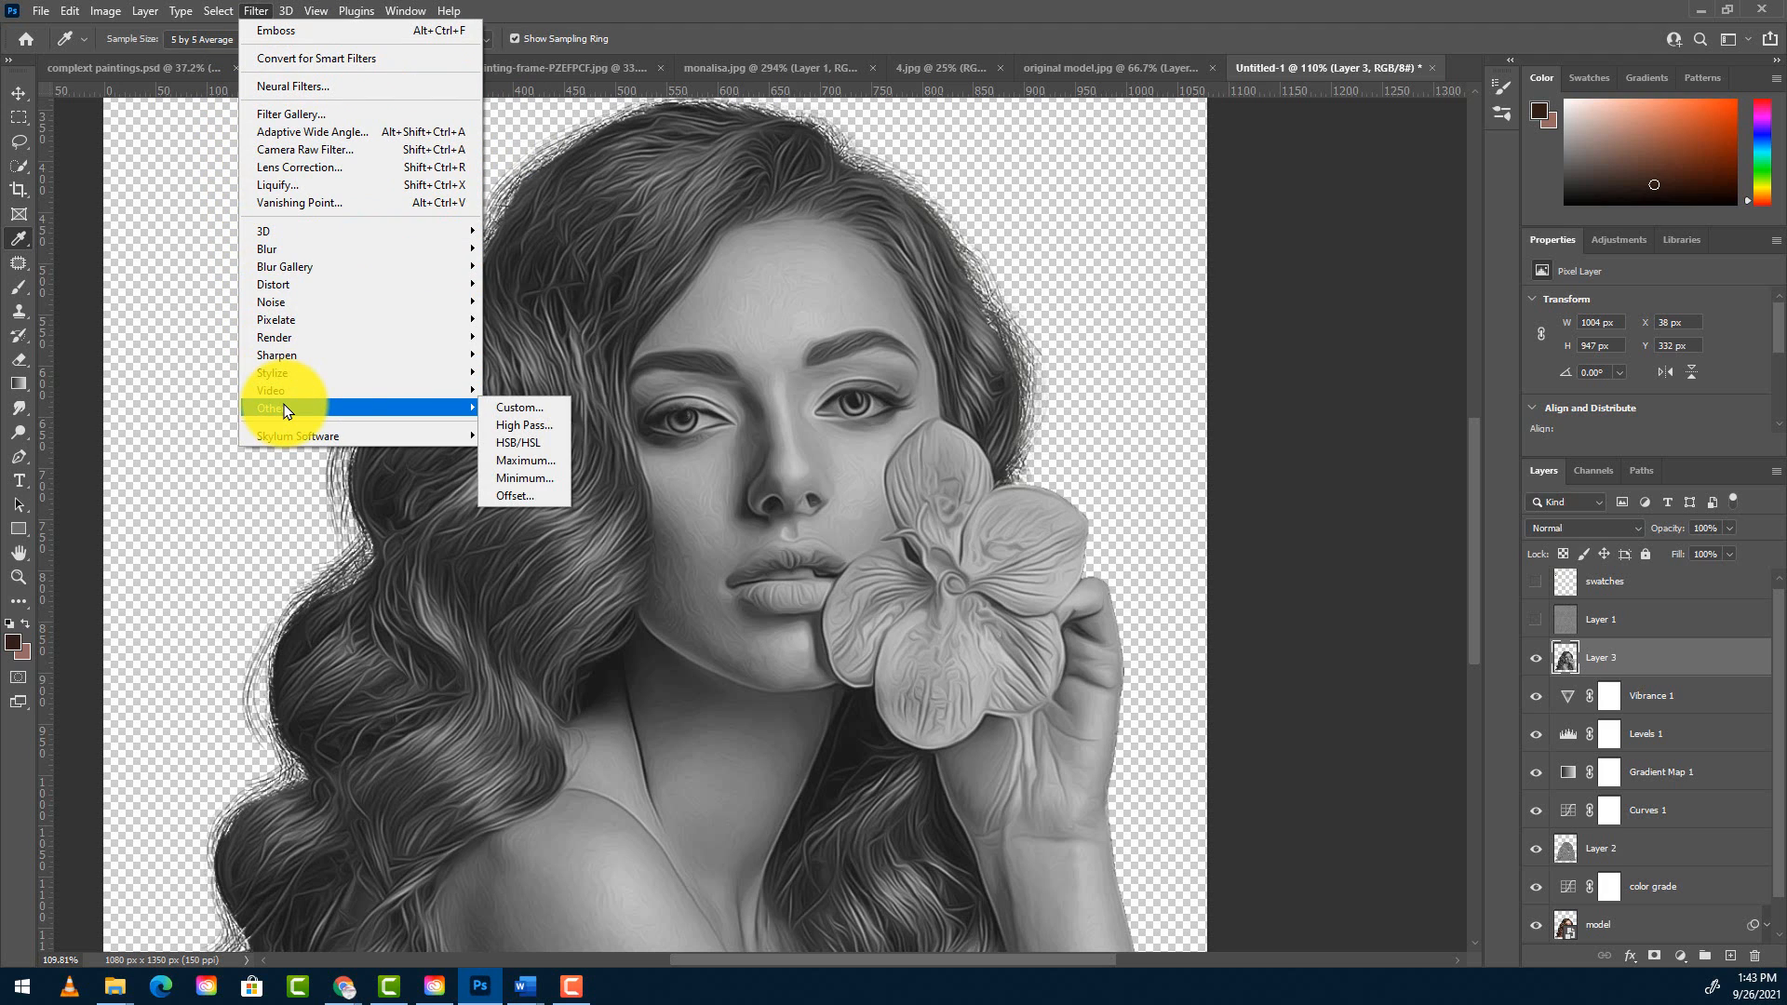
pyautogui.click(521, 424)
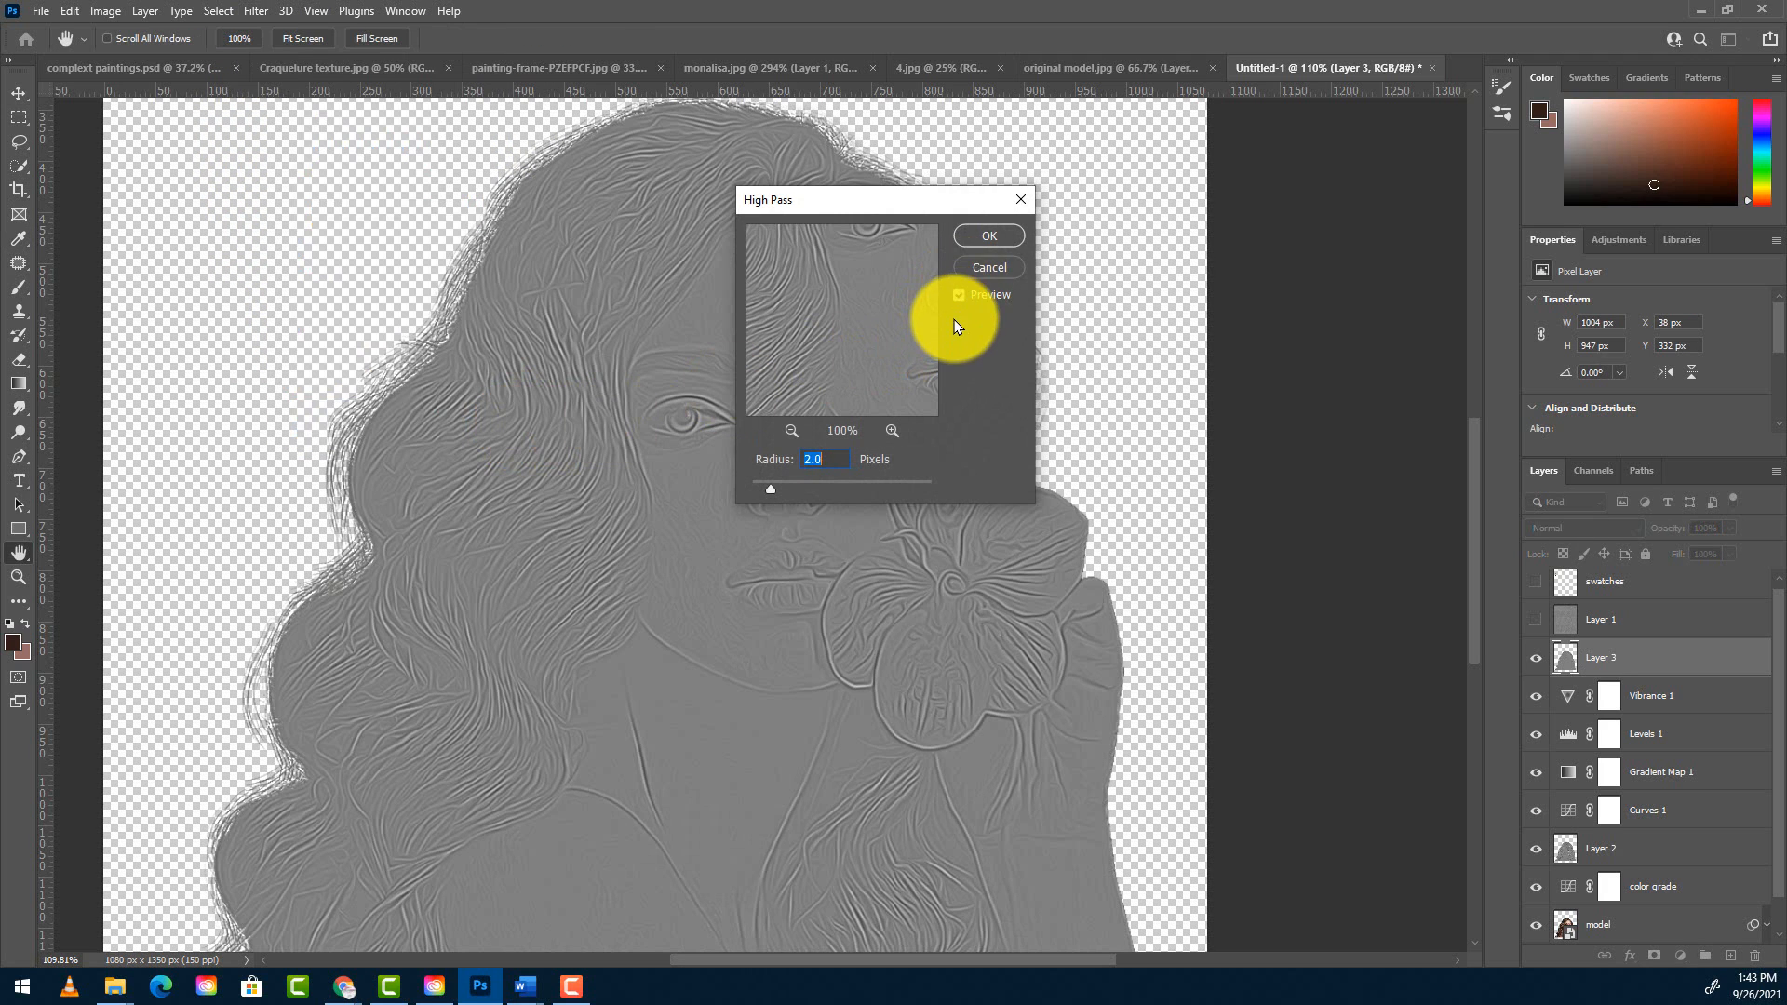
pyautogui.click(987, 238)
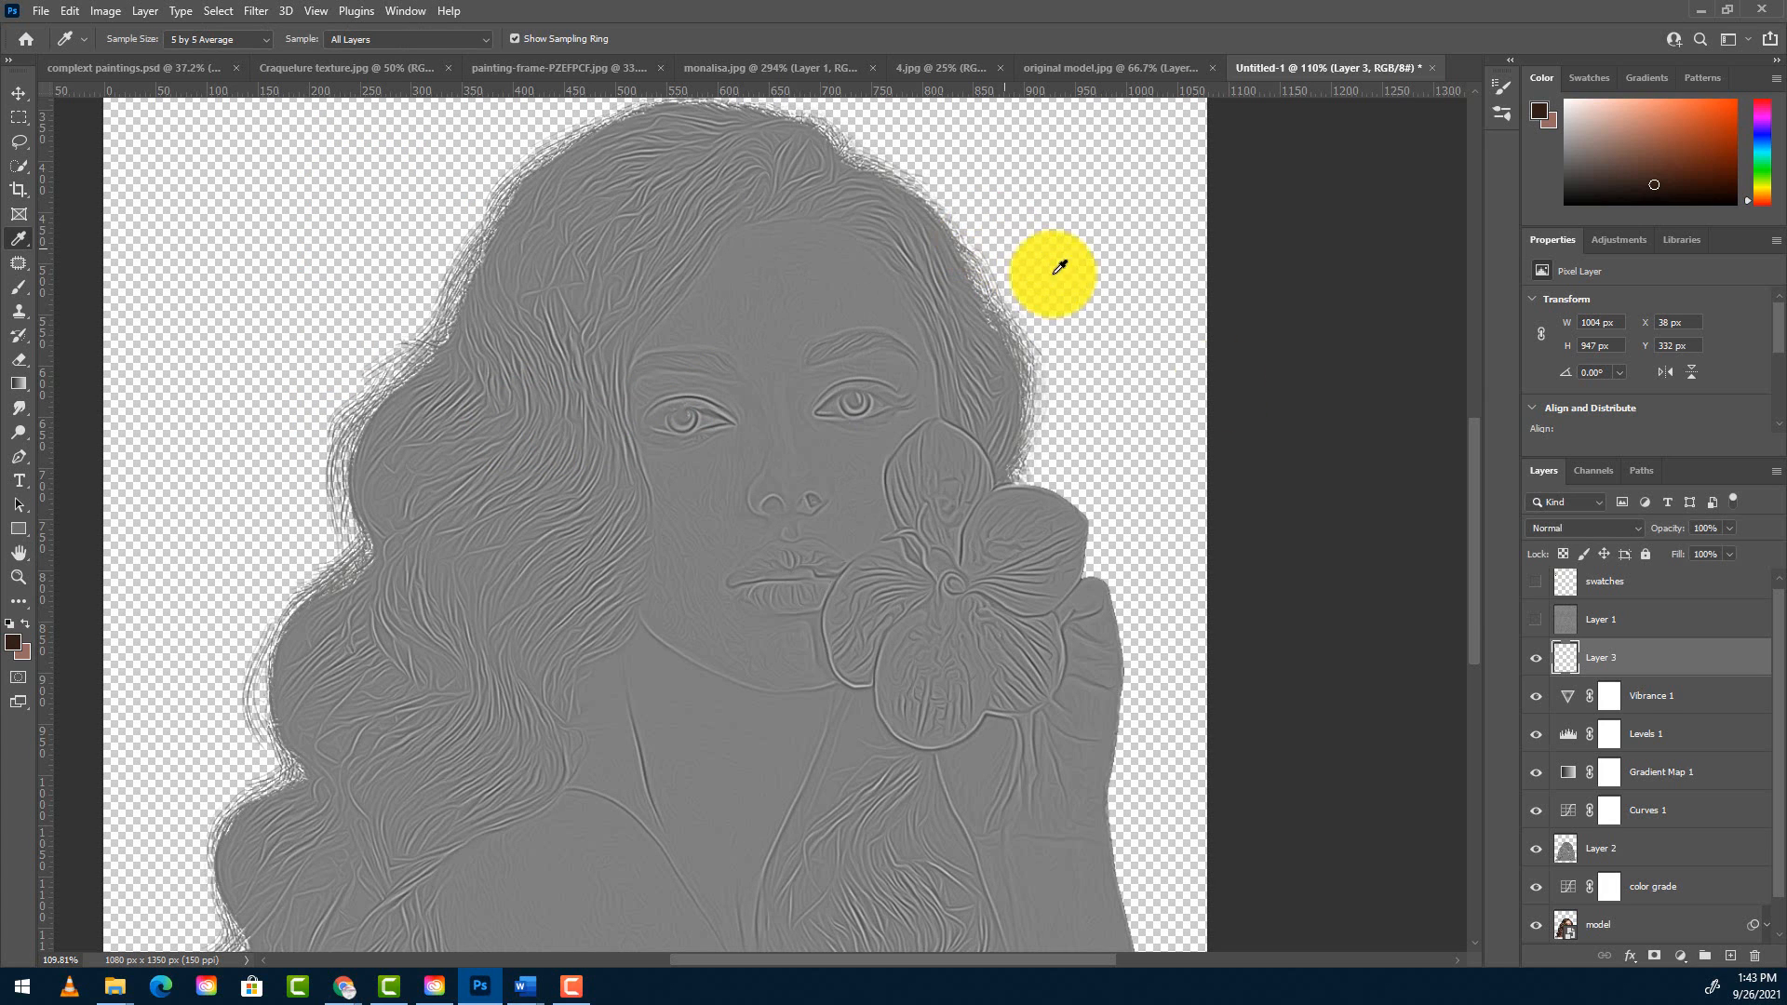
# - Set the high-pass layer's blend mode to Vivid Light and its opacity to 15%
pyautogui.click(1563, 531)
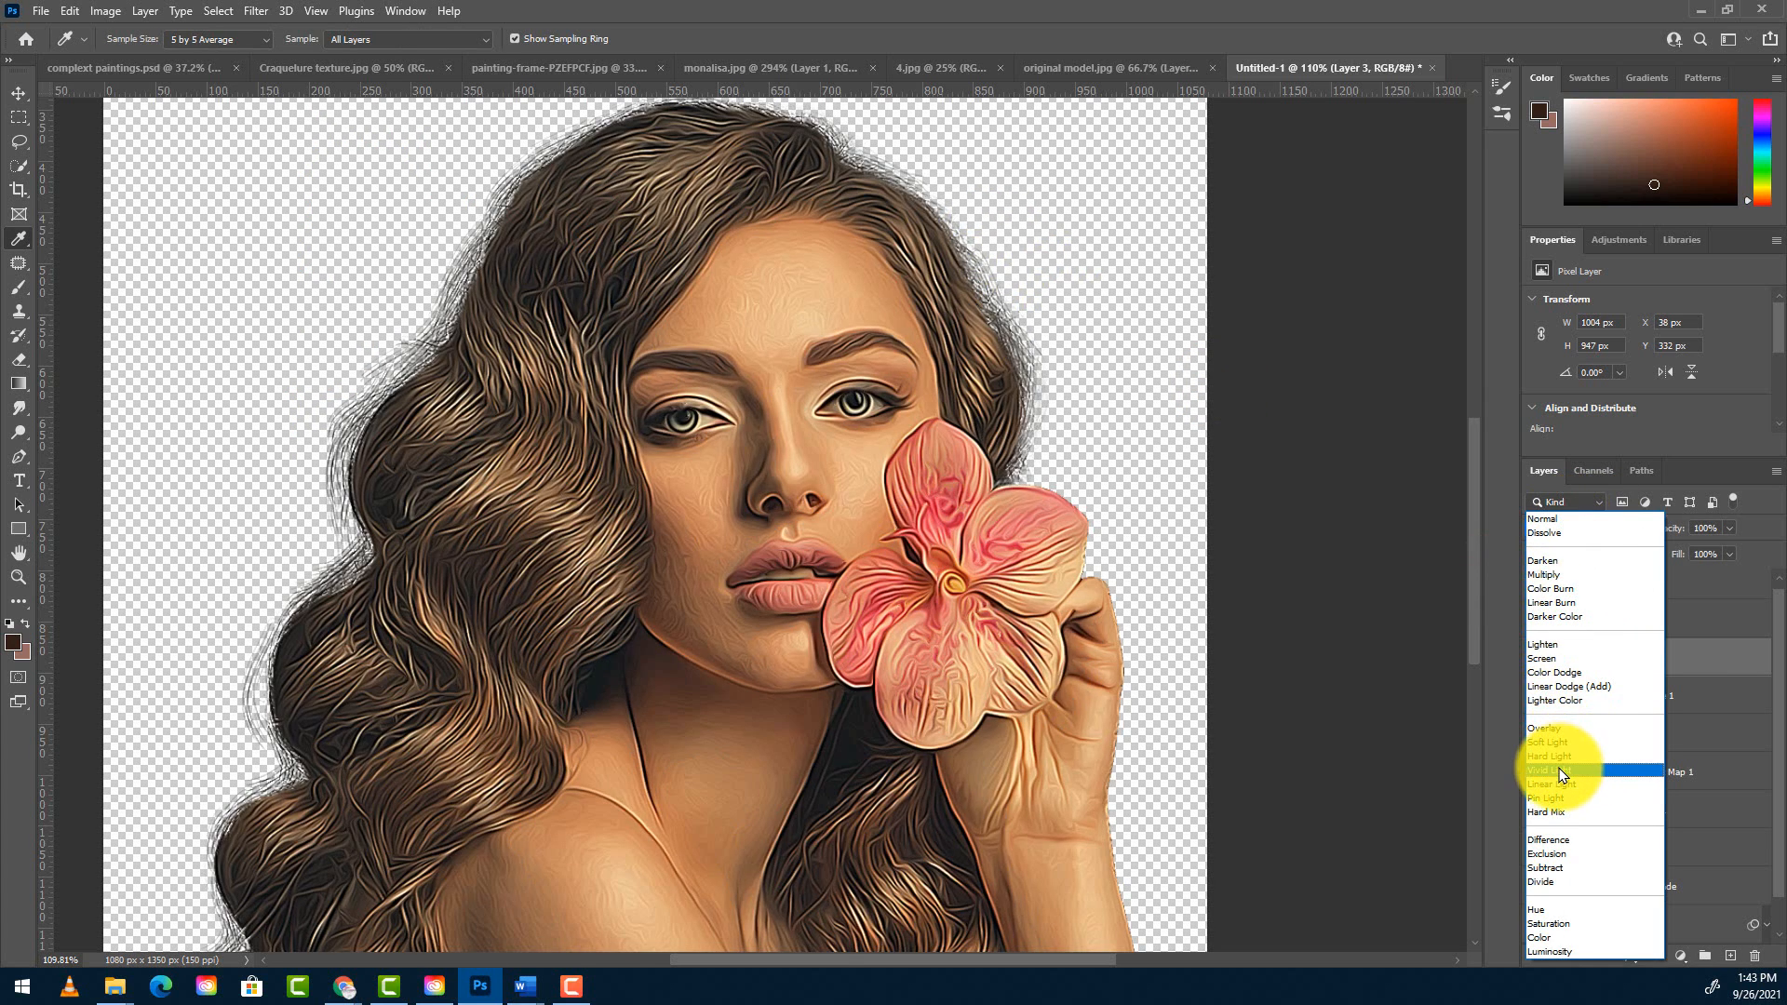
pyautogui.click(1564, 772)
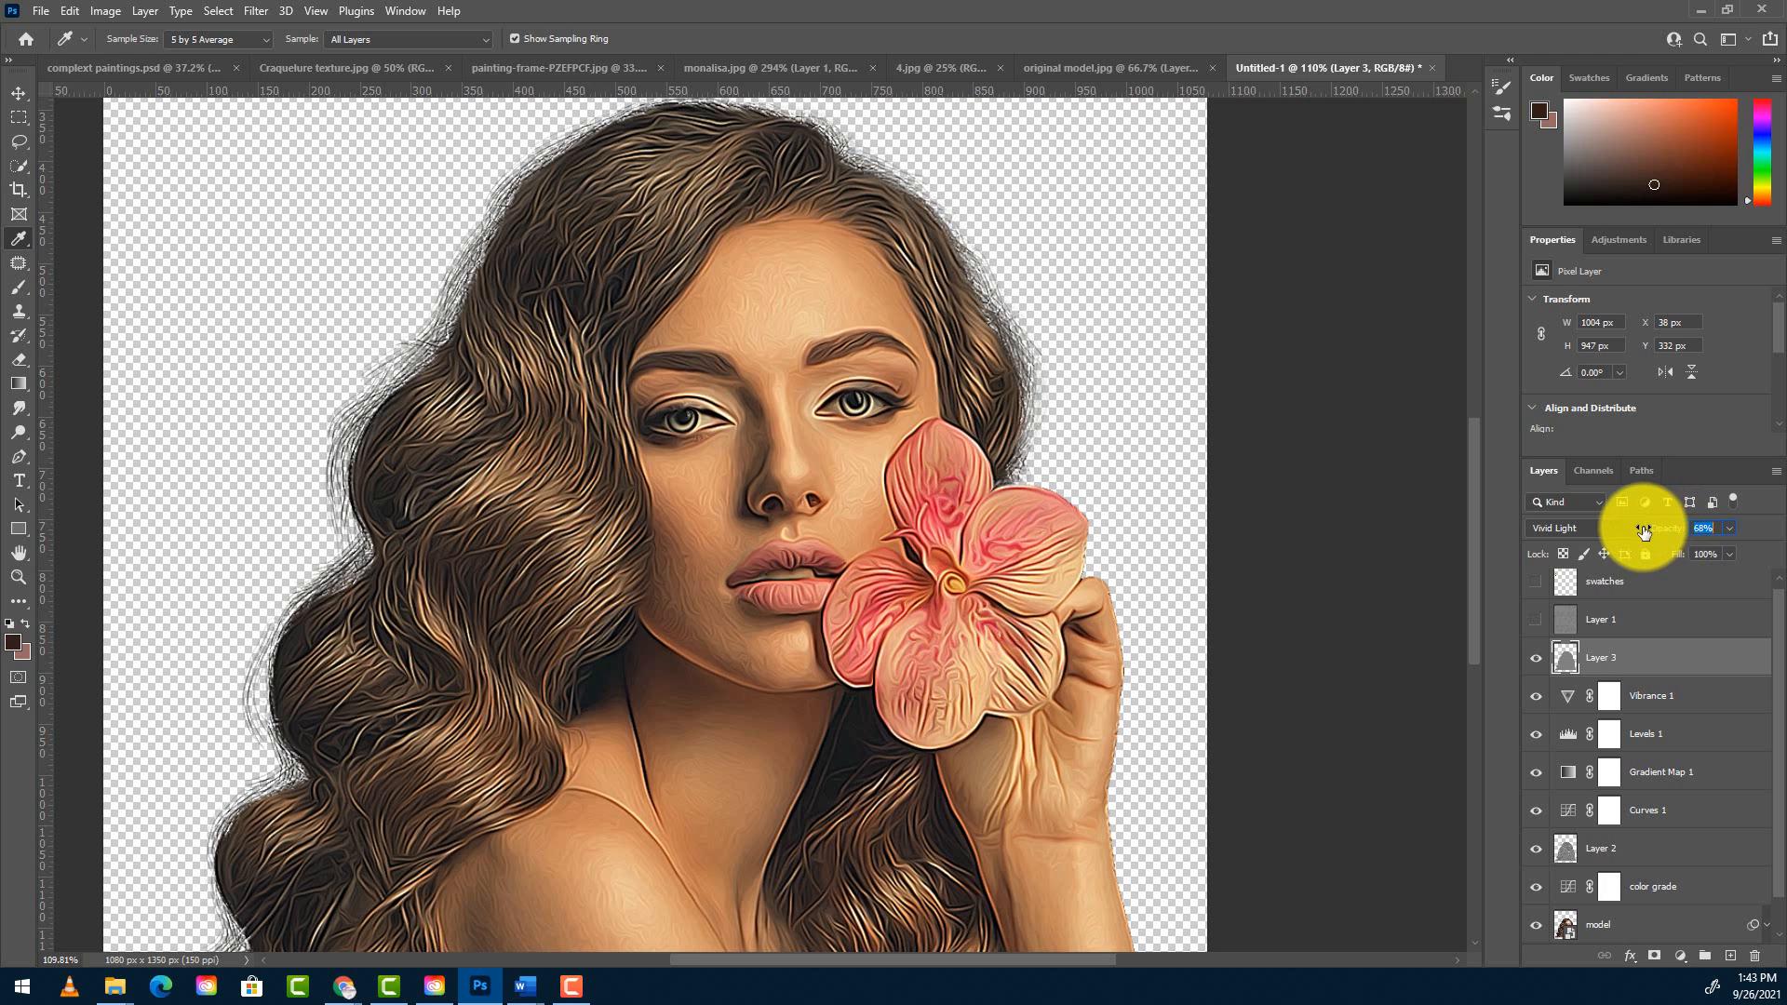
pyautogui.moveTo(1644, 530); pyautogui.dragTo(1637, 530)
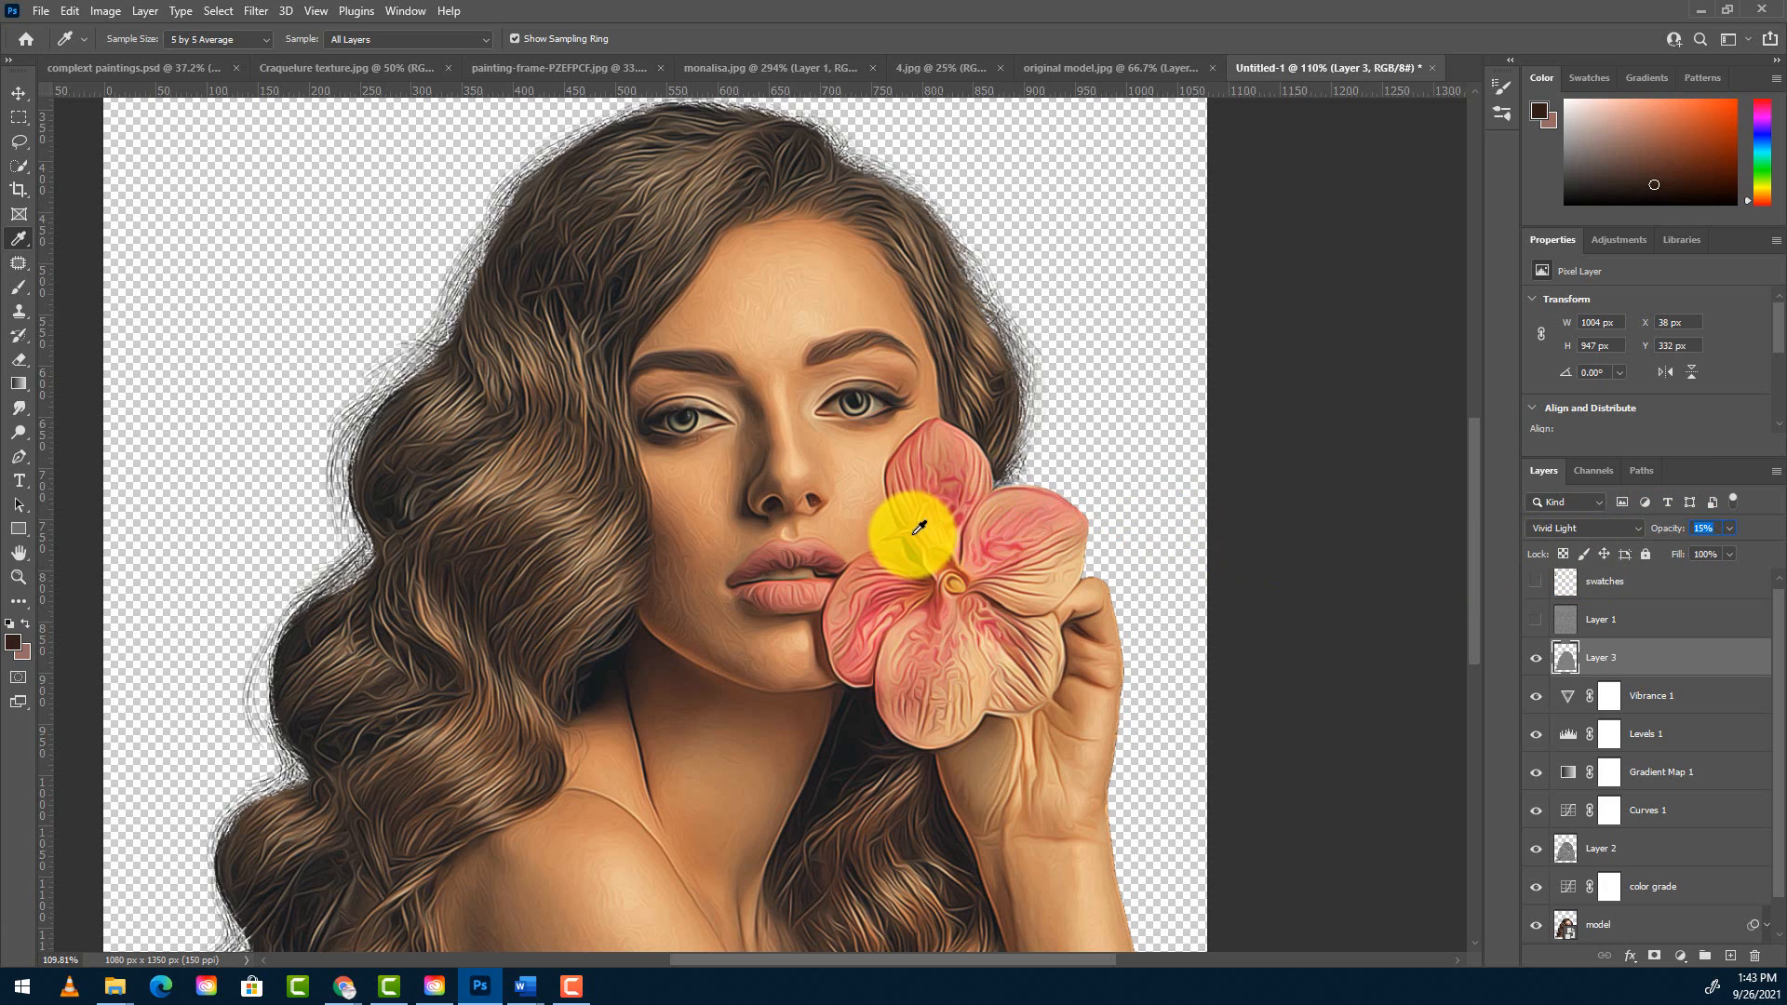
pyautogui.scroll(-5, 880, 533)
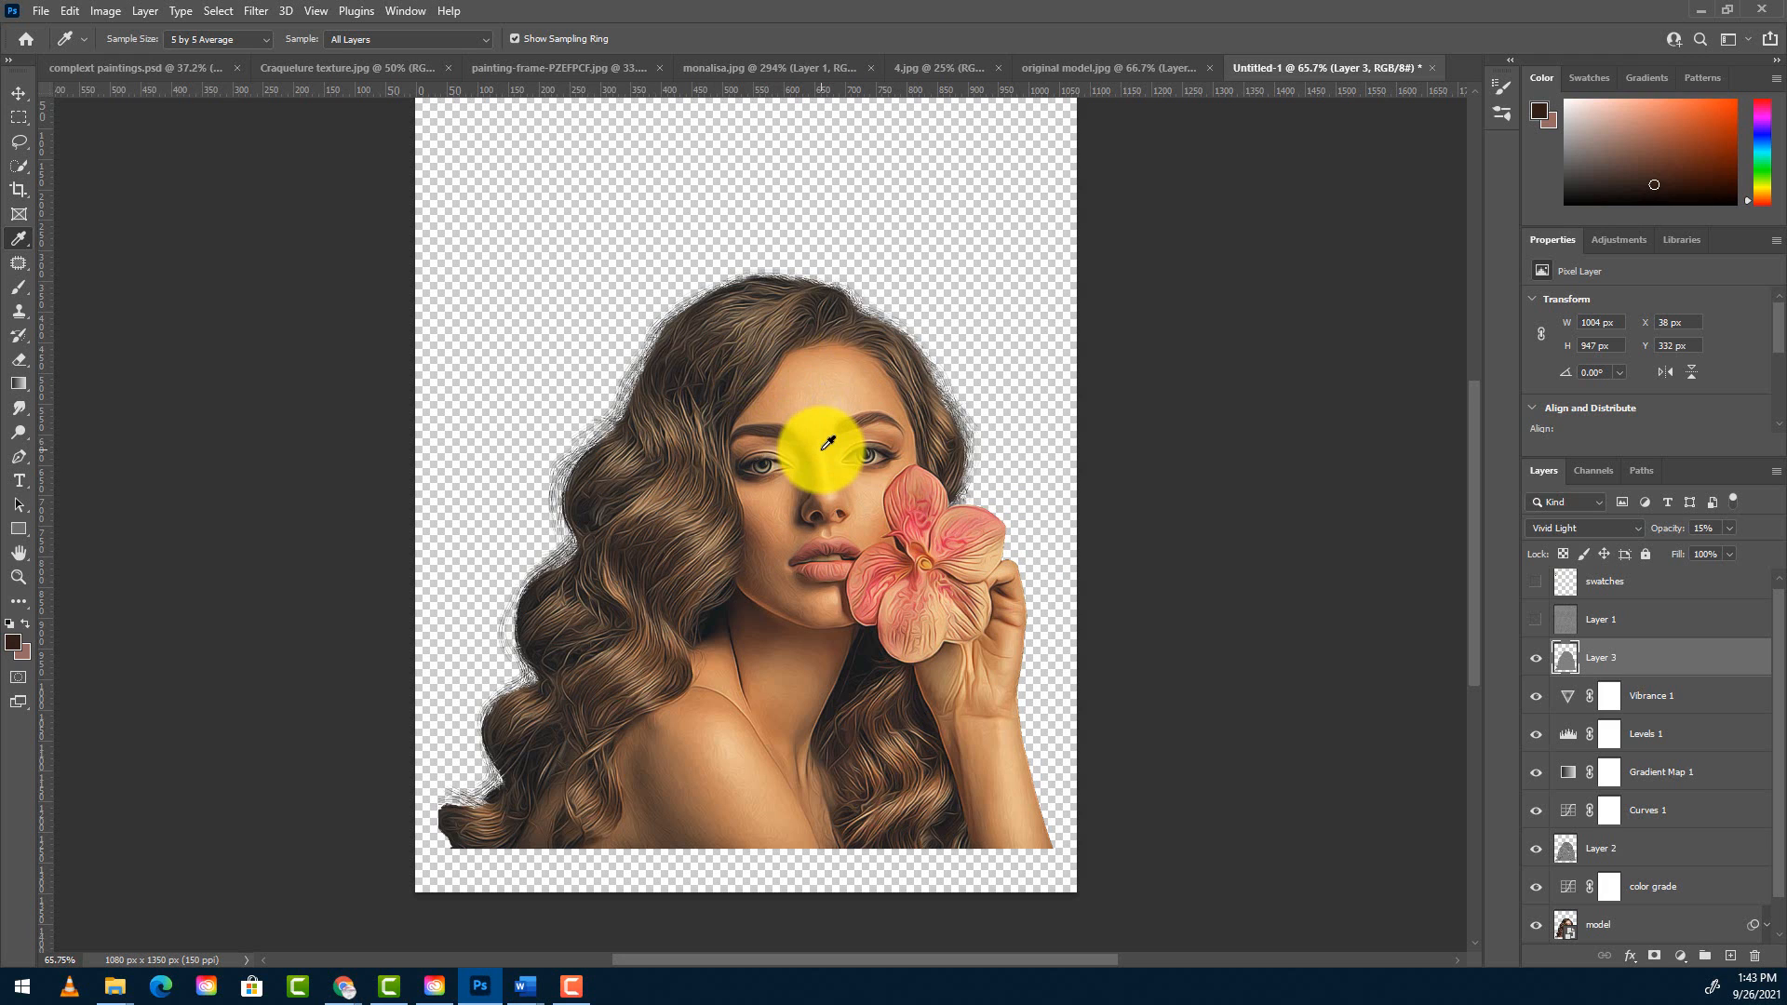
pyautogui.moveTo(826, 449)
pyautogui.mouseDown()
pyautogui.moveTo(862, 455)
pyautogui.moveTo(845, 450)
pyautogui.mouseUp()
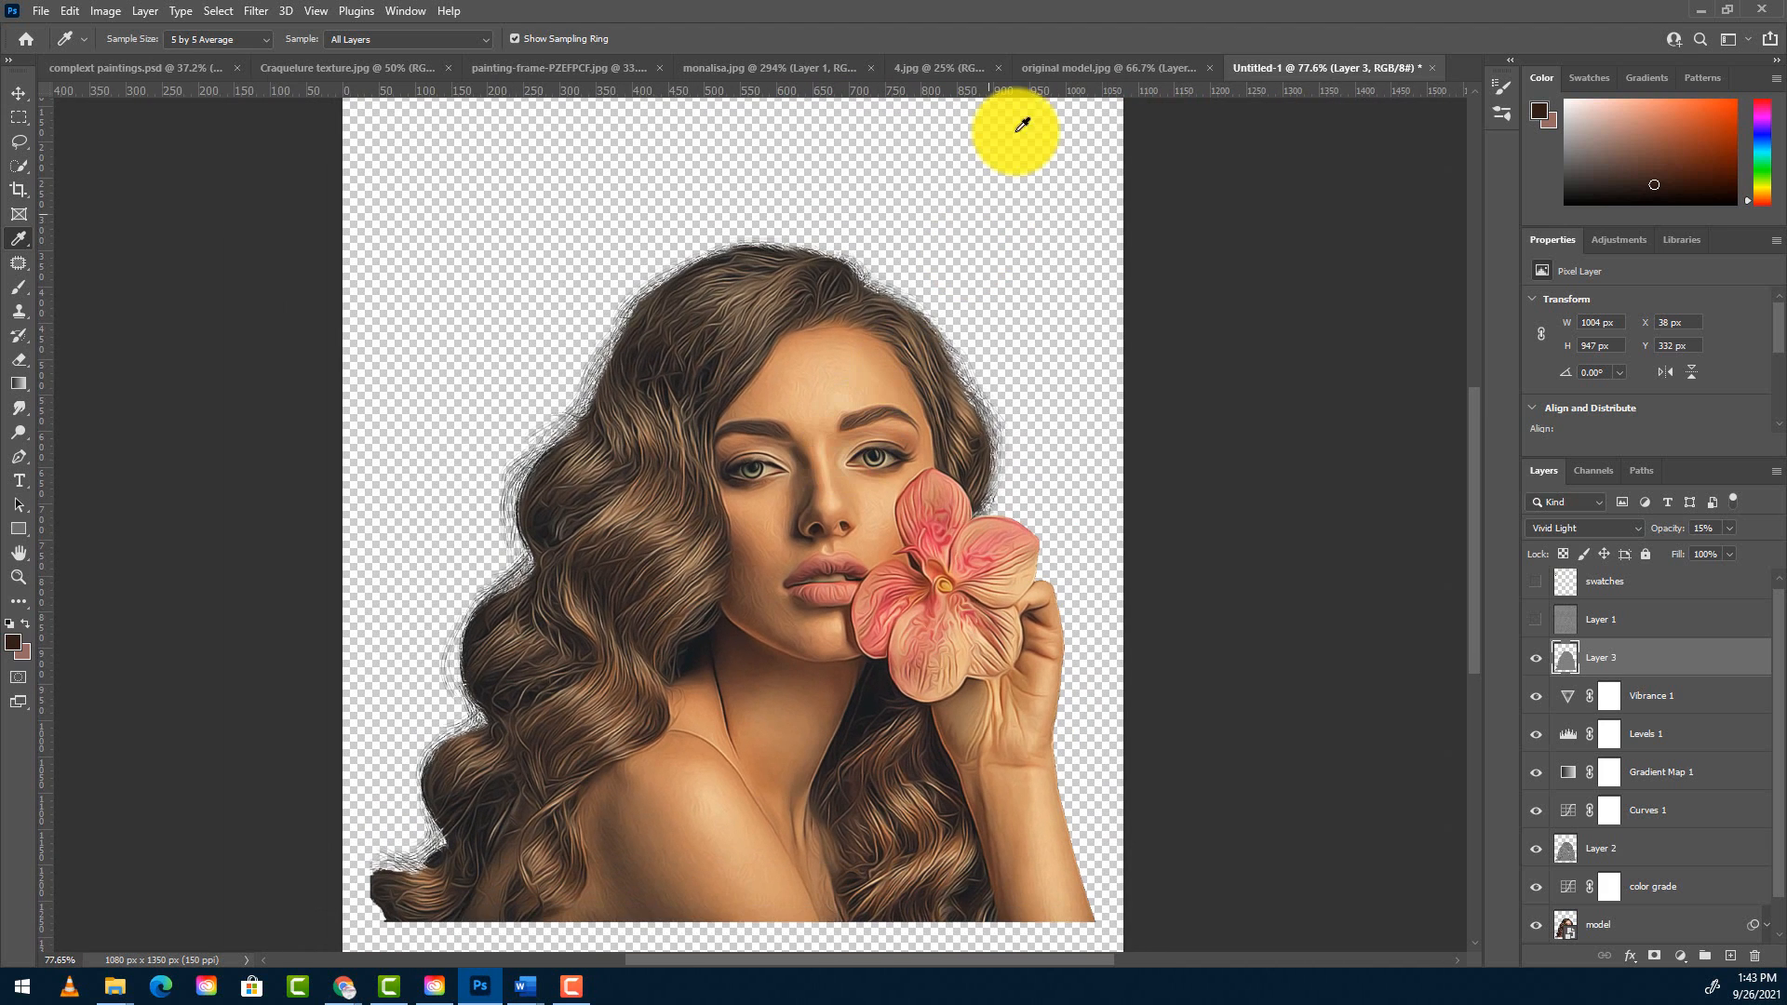
# - Unlock the Background layer of the cloudy texture image 4.jpg so it becomes a normal, movable layer
pyautogui.click(935, 69)
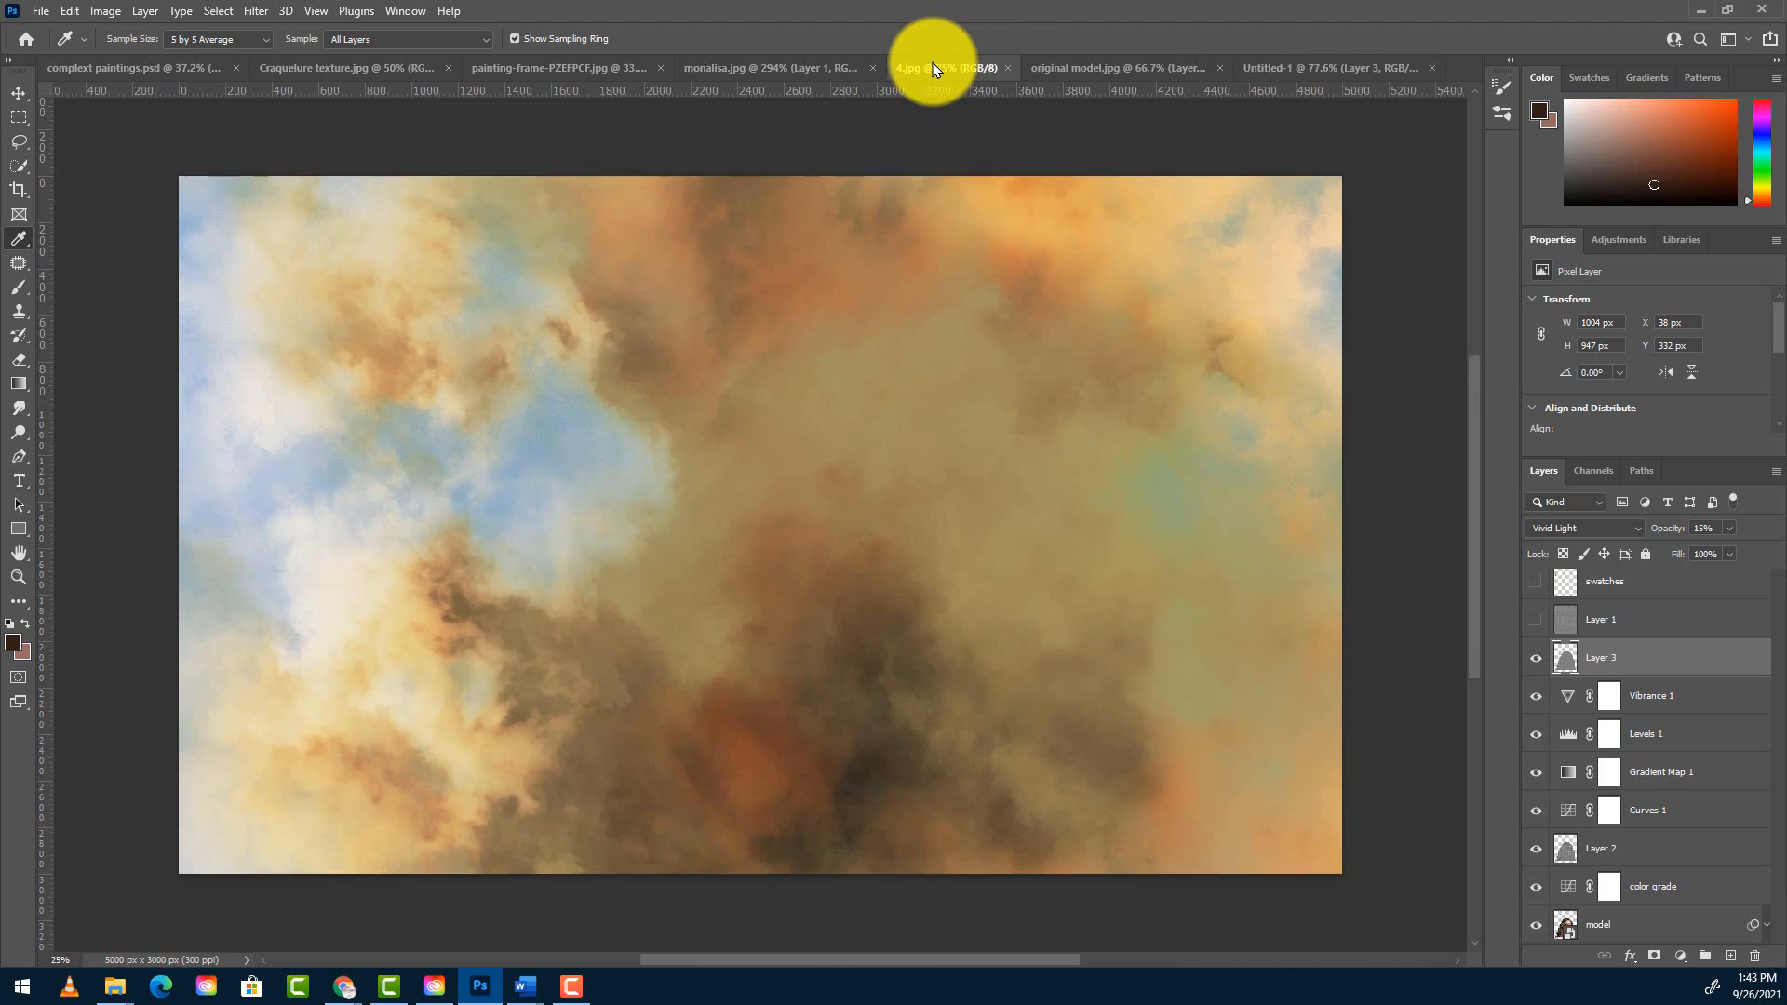
pyautogui.click(23, 94)
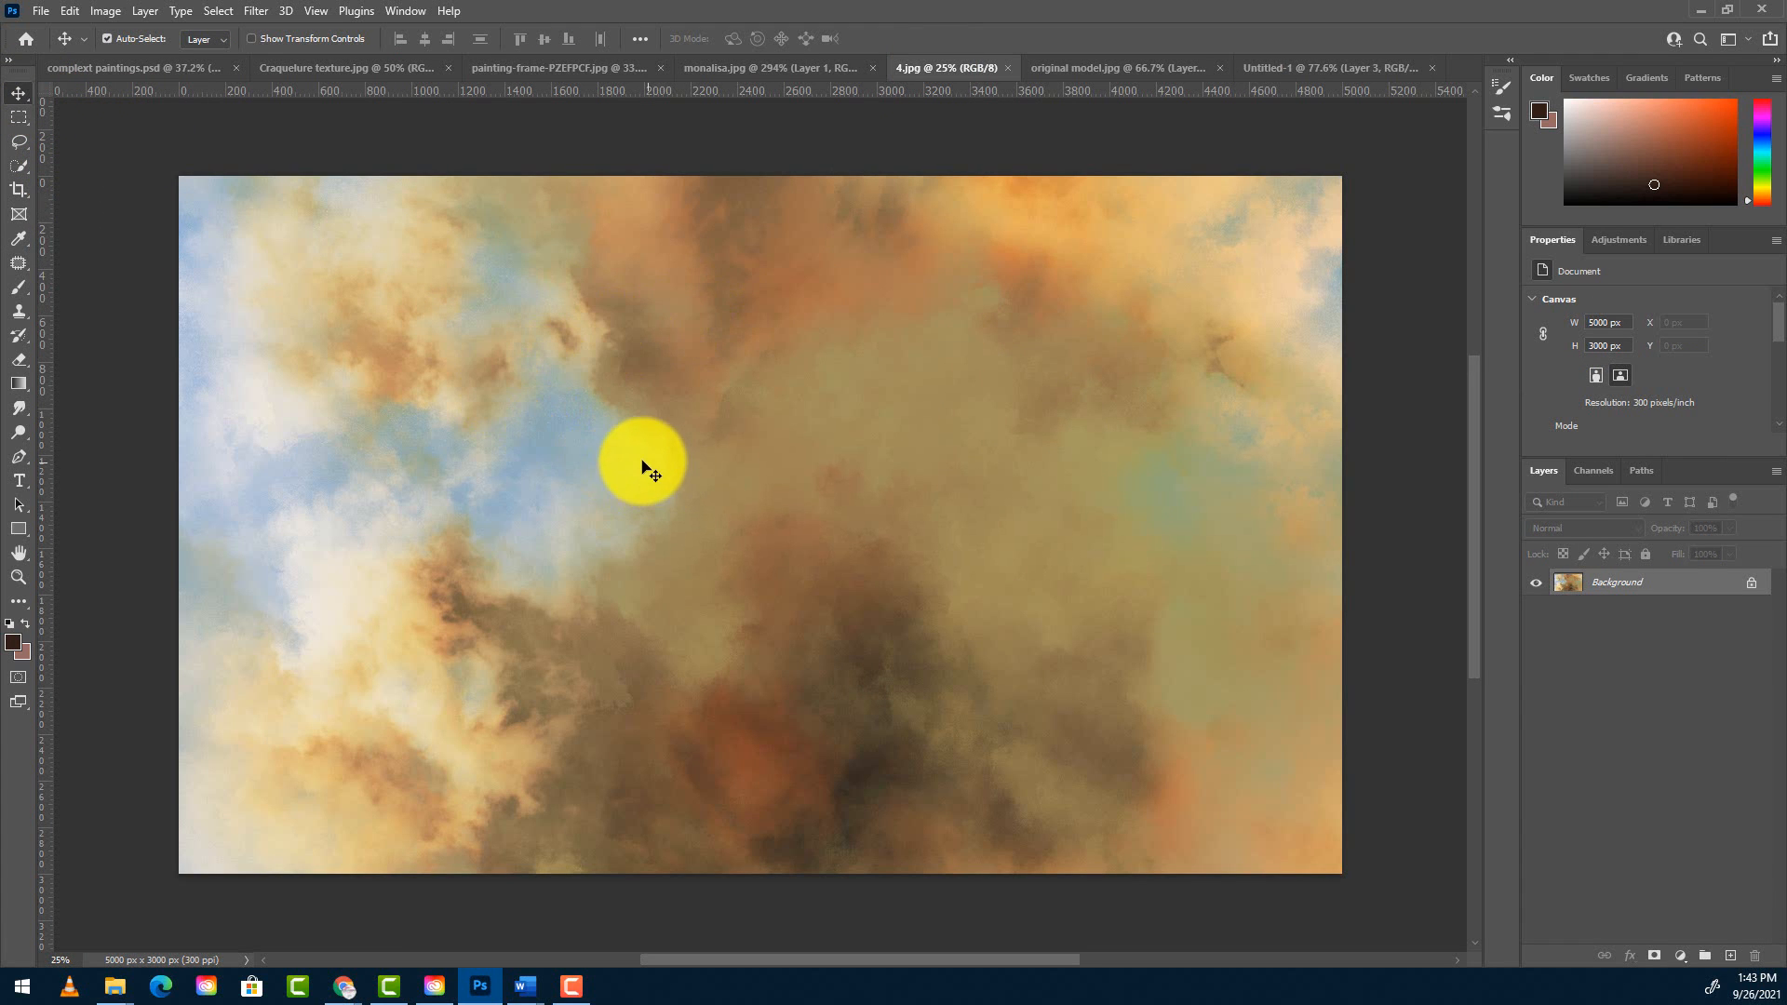
pyautogui.moveTo(634, 507); pyautogui.dragTo(640, 270)
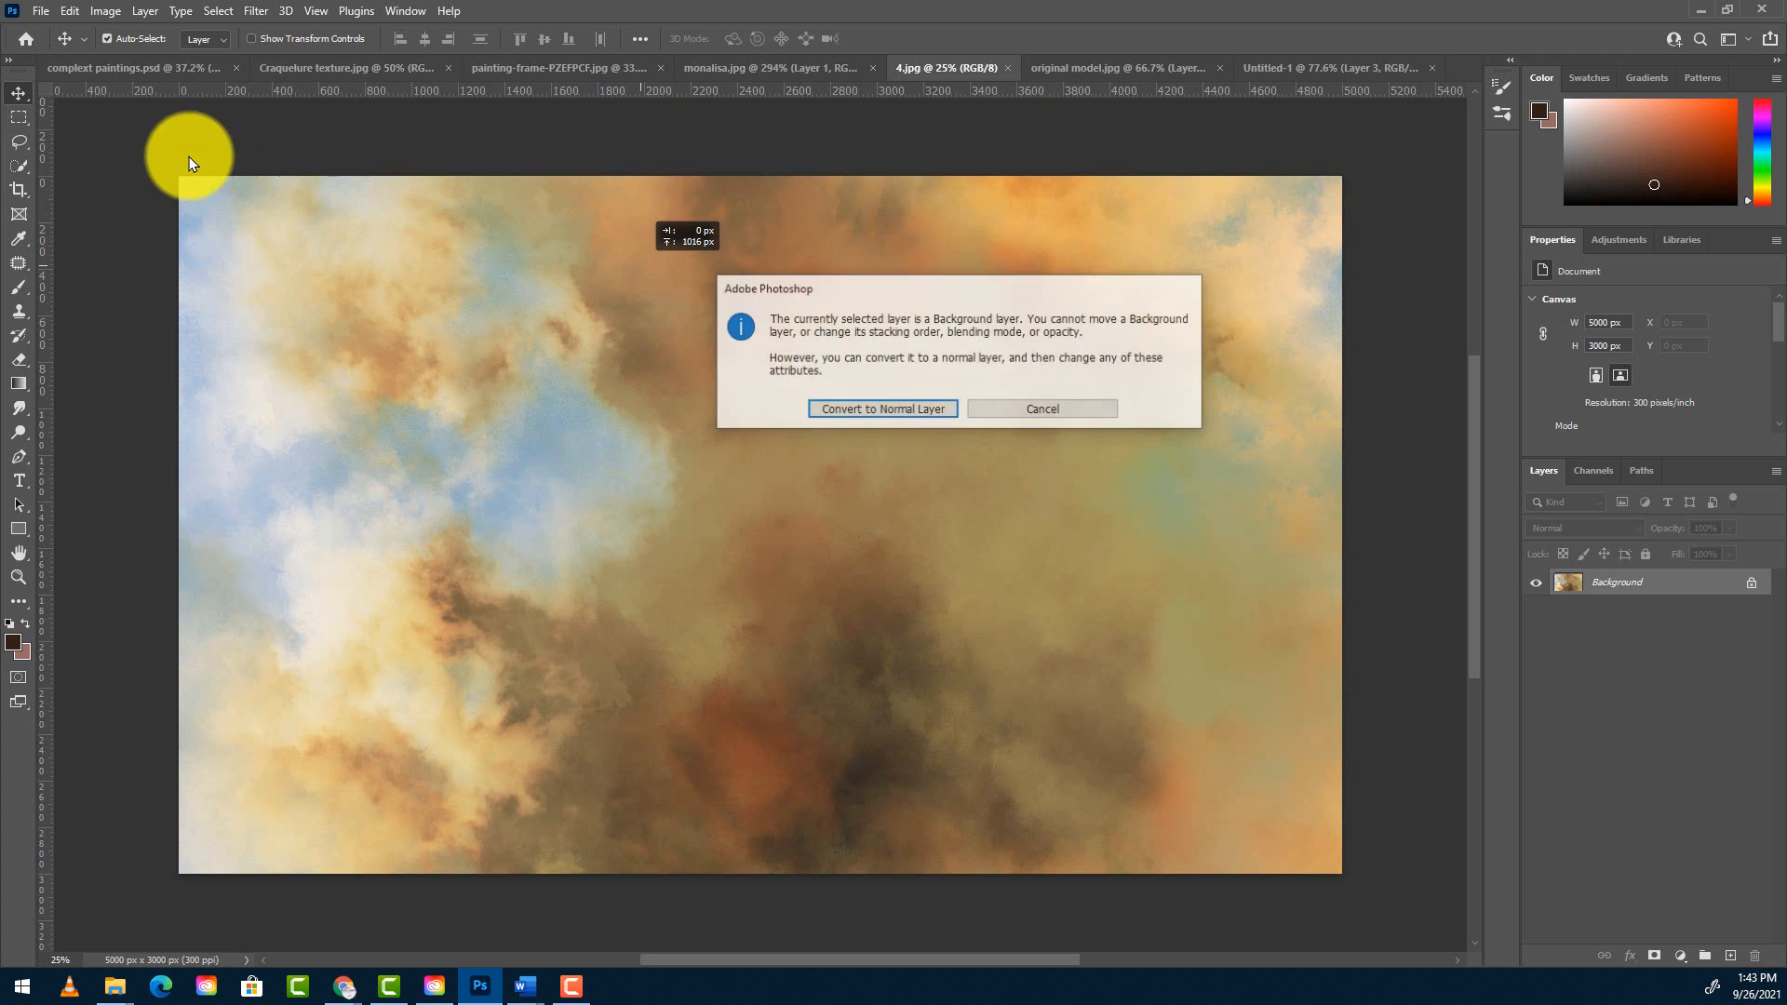
pyautogui.click(1096, 412)
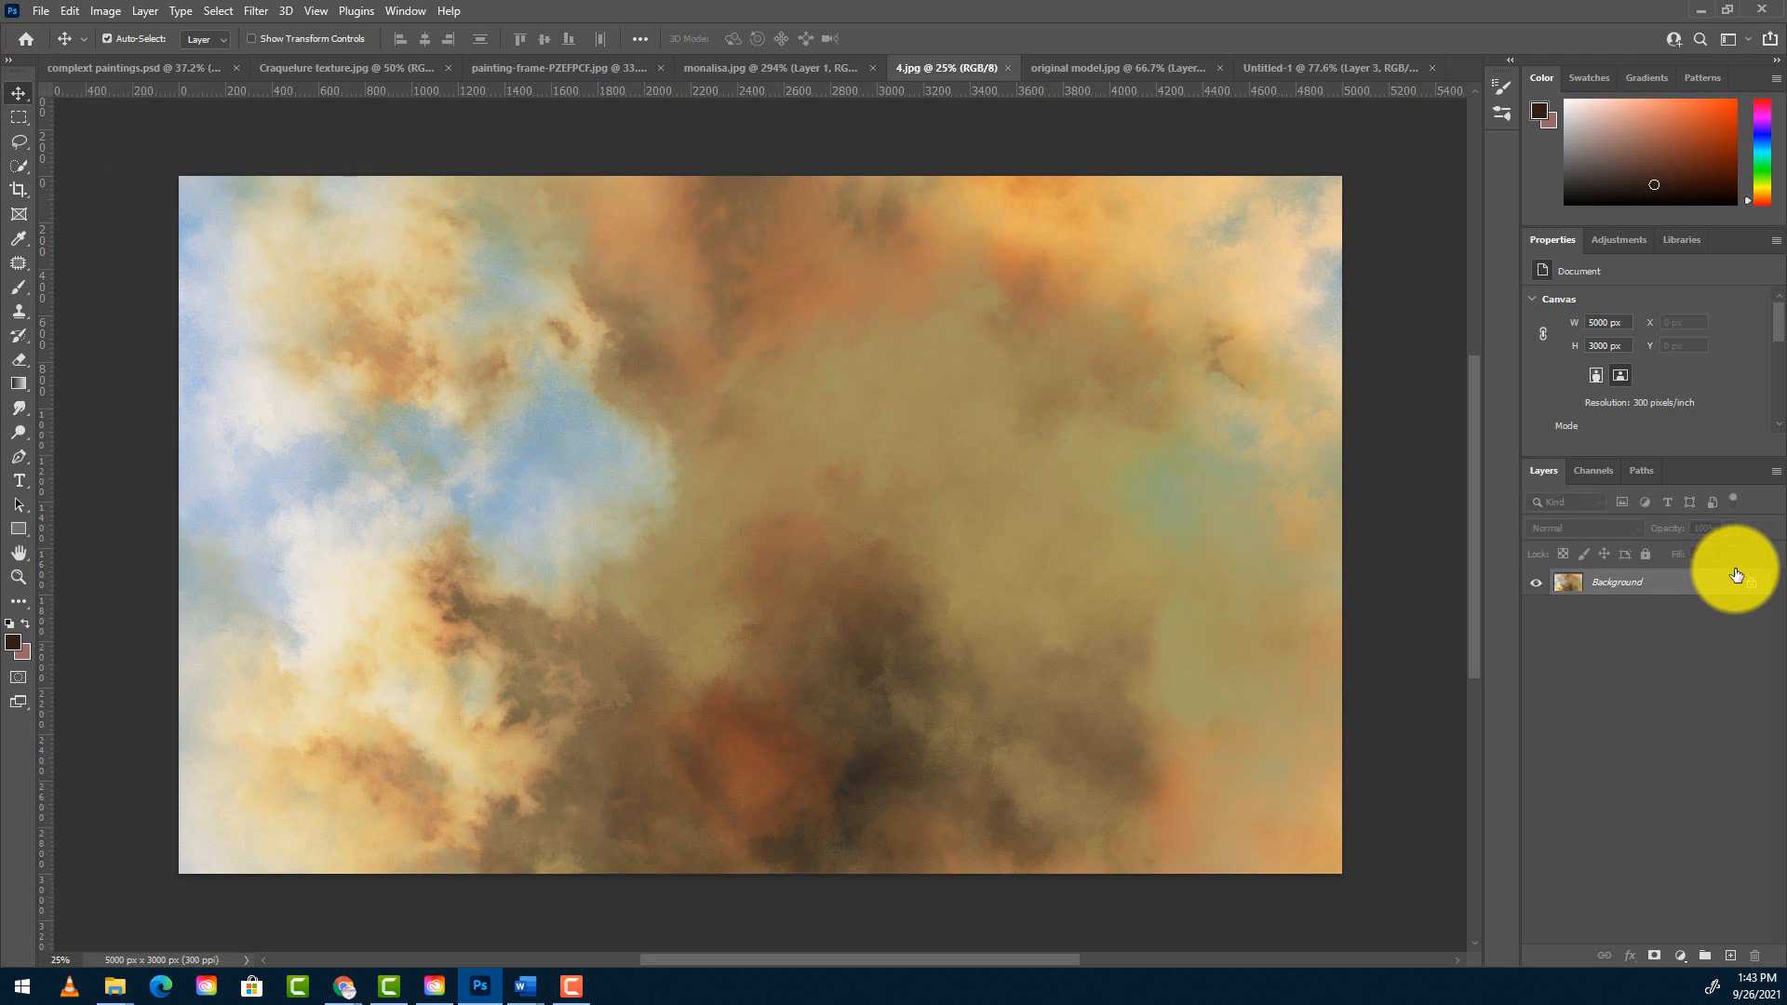
pyautogui.click(1758, 585)
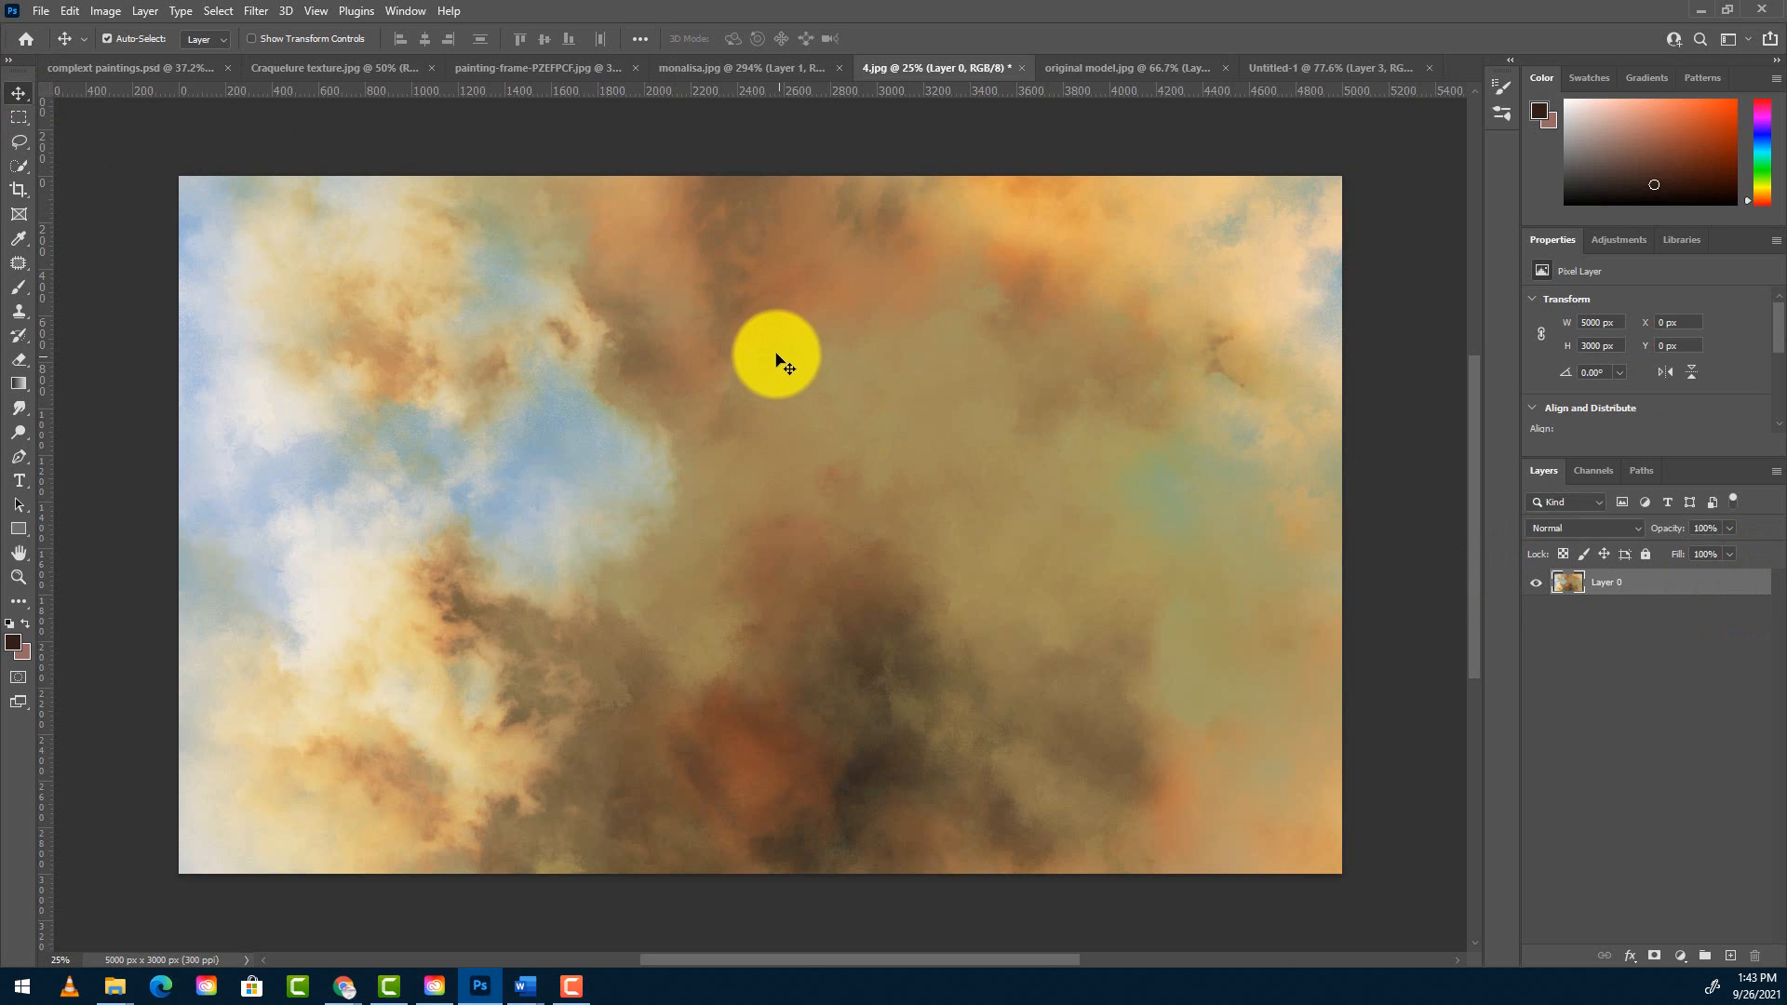
# - Copy the cloudy texture from 4.jpg into the Untitled-1 document and place its layer directly below the model layer
pyautogui.moveTo(753, 358); pyautogui.dragTo(996, 339)
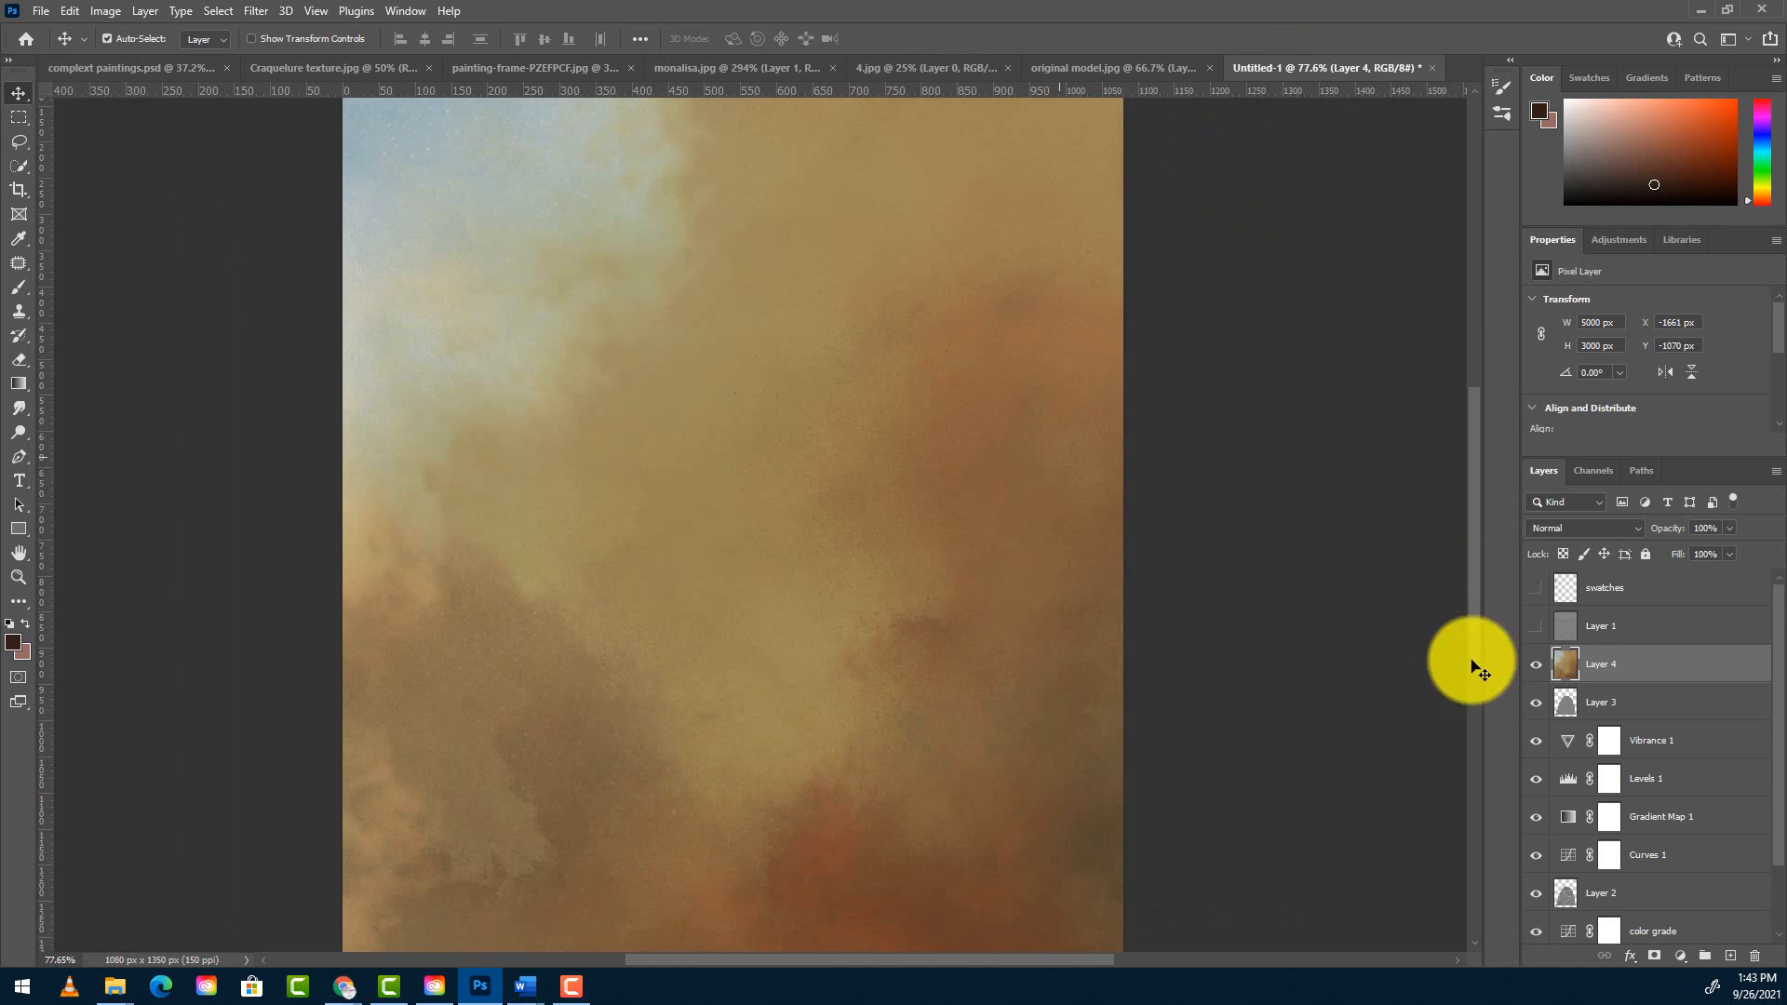
pyautogui.moveTo(1682, 670); pyautogui.dragTo(1677, 909)
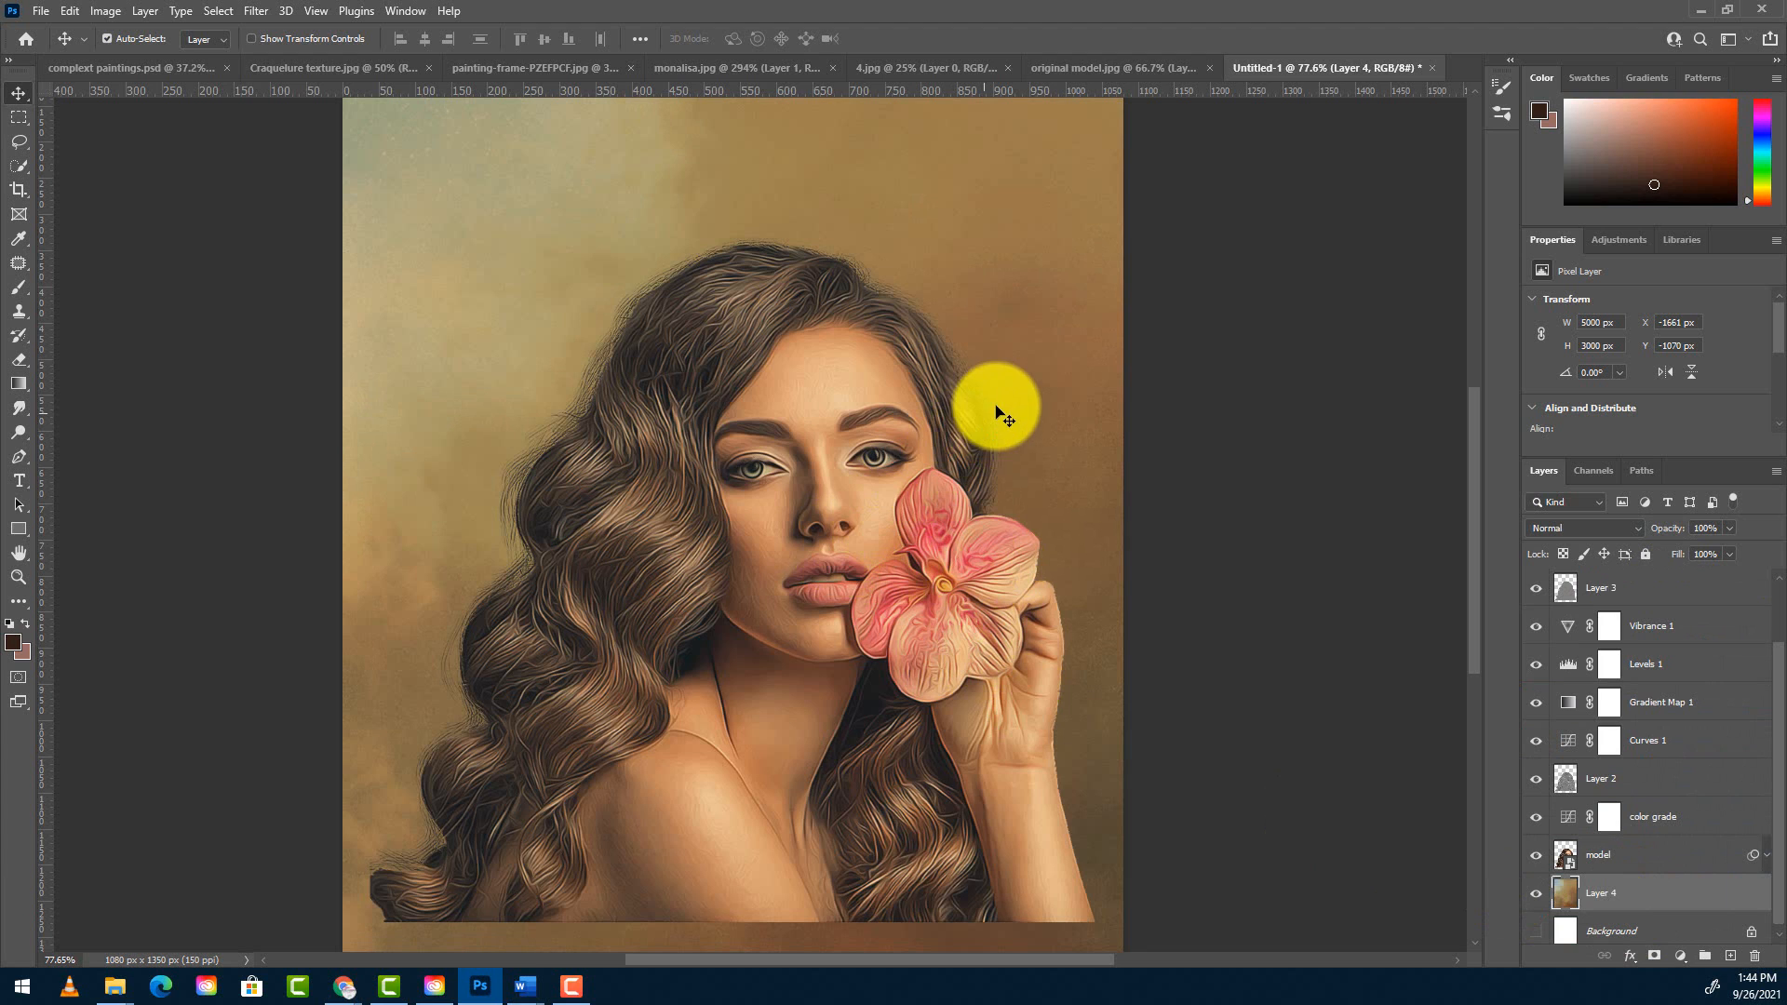
# - Transform the cloudy background layer: scale it to 45%, rotate it about 90° and center it on the canvas
pyautogui.press('ctrl')
pyautogui.hotkey('ctrl', 't')
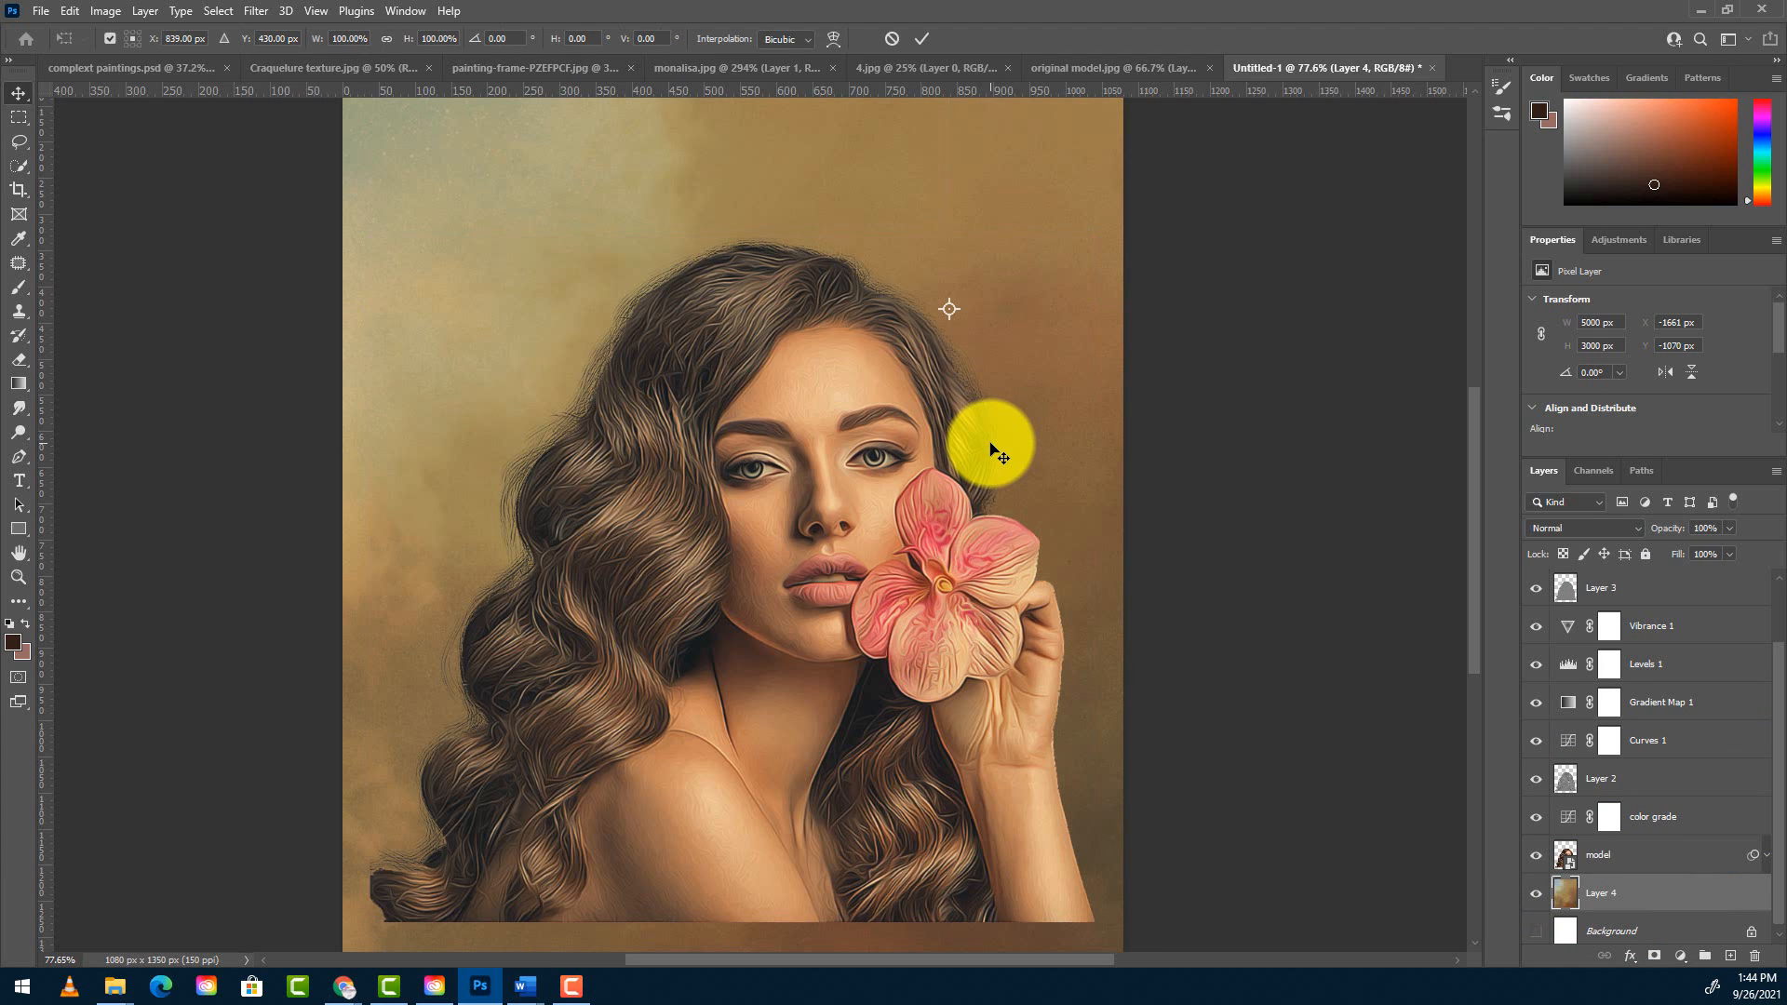
pyautogui.moveTo(1265, 446); pyautogui.dragTo(1117, 499)
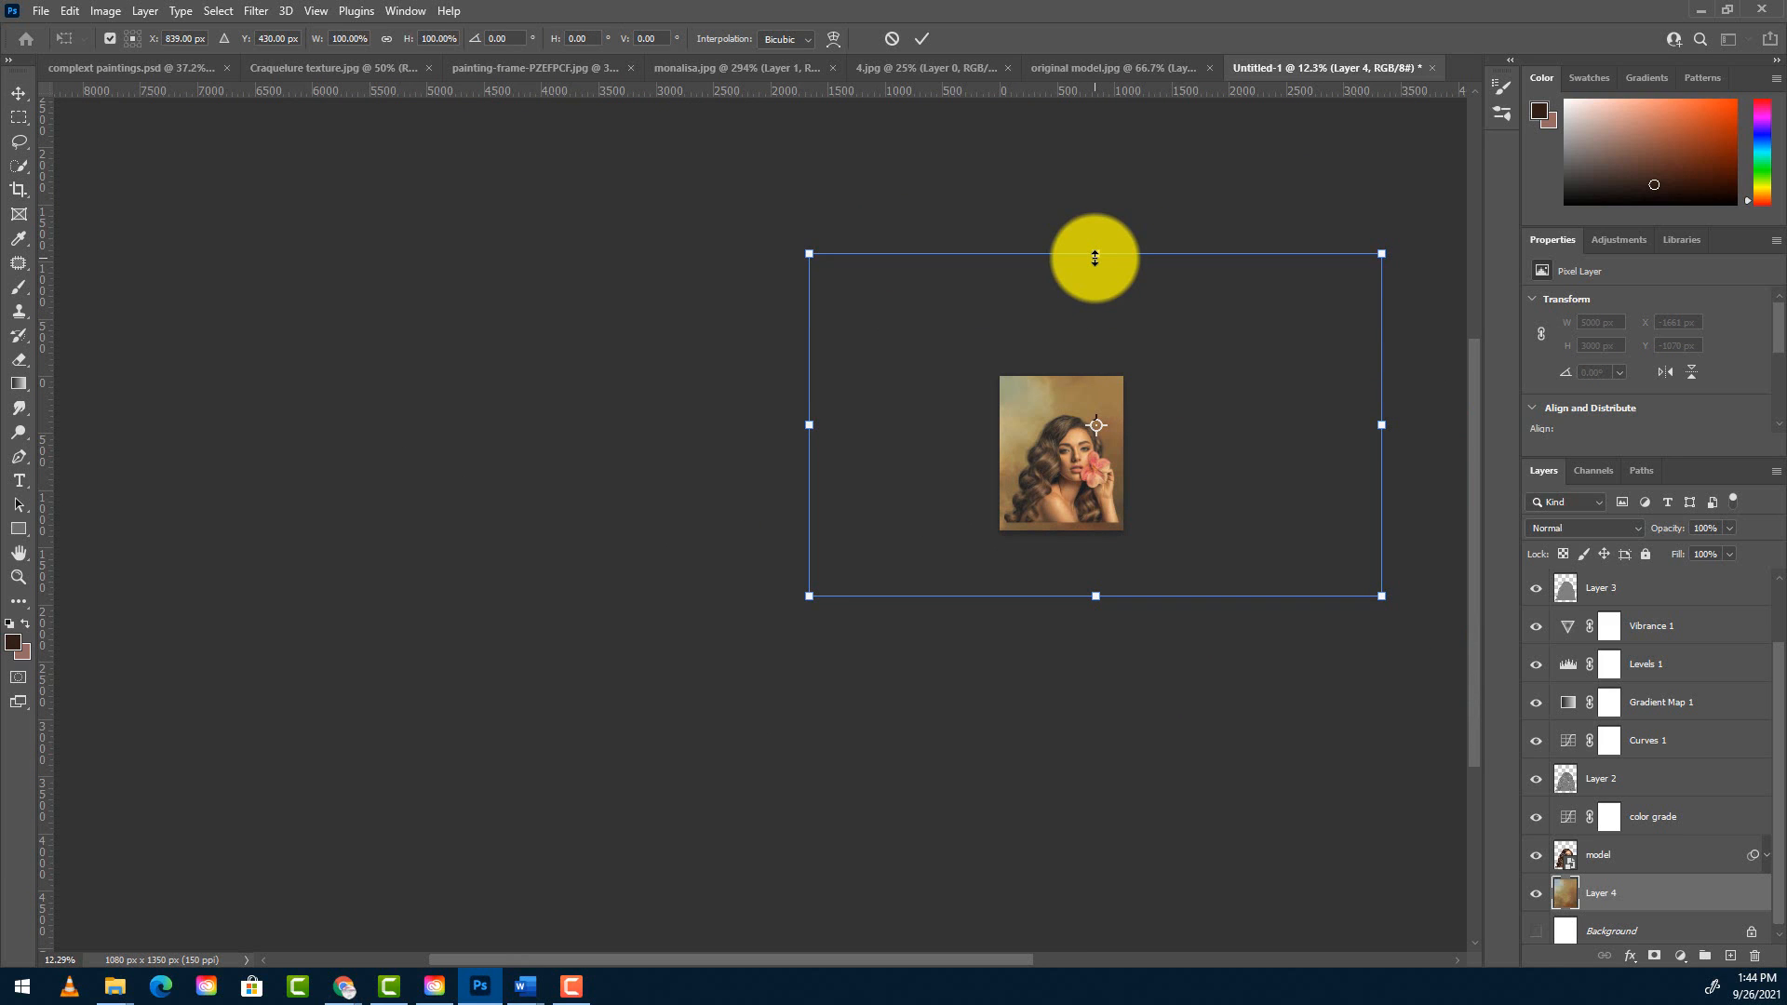
pyautogui.moveTo(1095, 265); pyautogui.dragTo(1094, 376)
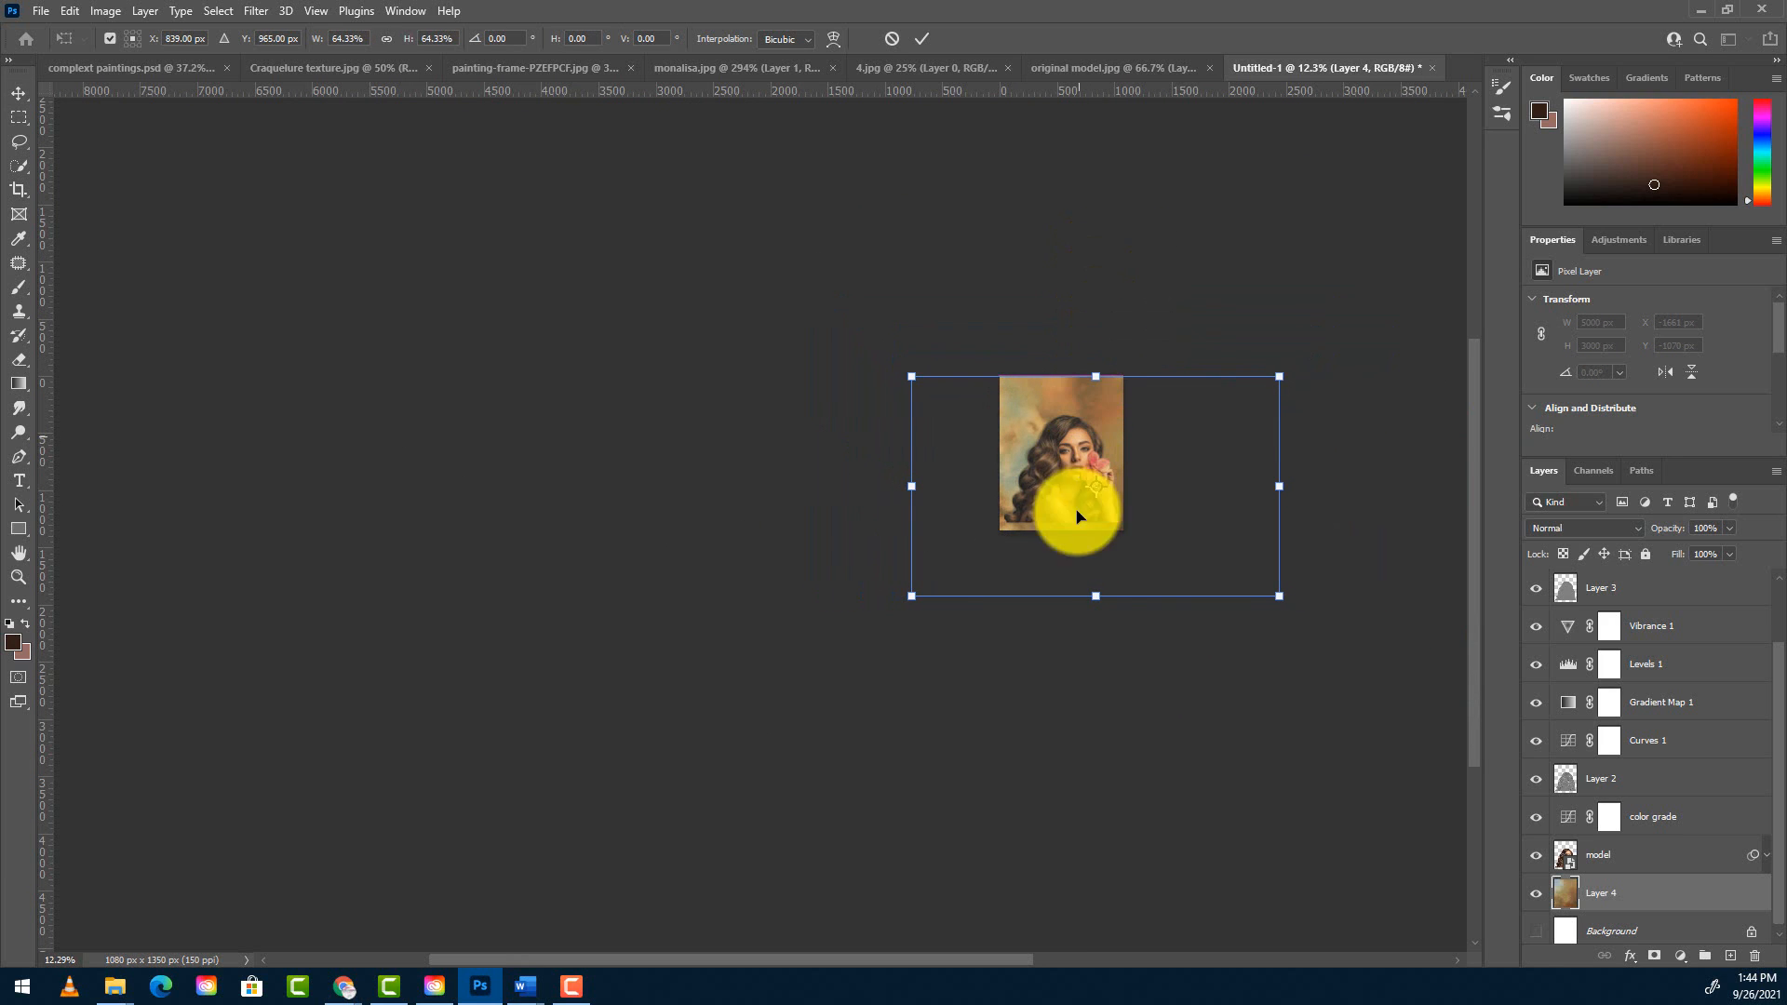
pyautogui.moveTo(1094, 590); pyautogui.dragTo(1094, 529)
pyautogui.moveTo(1308, 487); pyautogui.dragTo(1052, 654)
pyautogui.moveTo(1052, 562); pyautogui.dragTo(1029, 567)
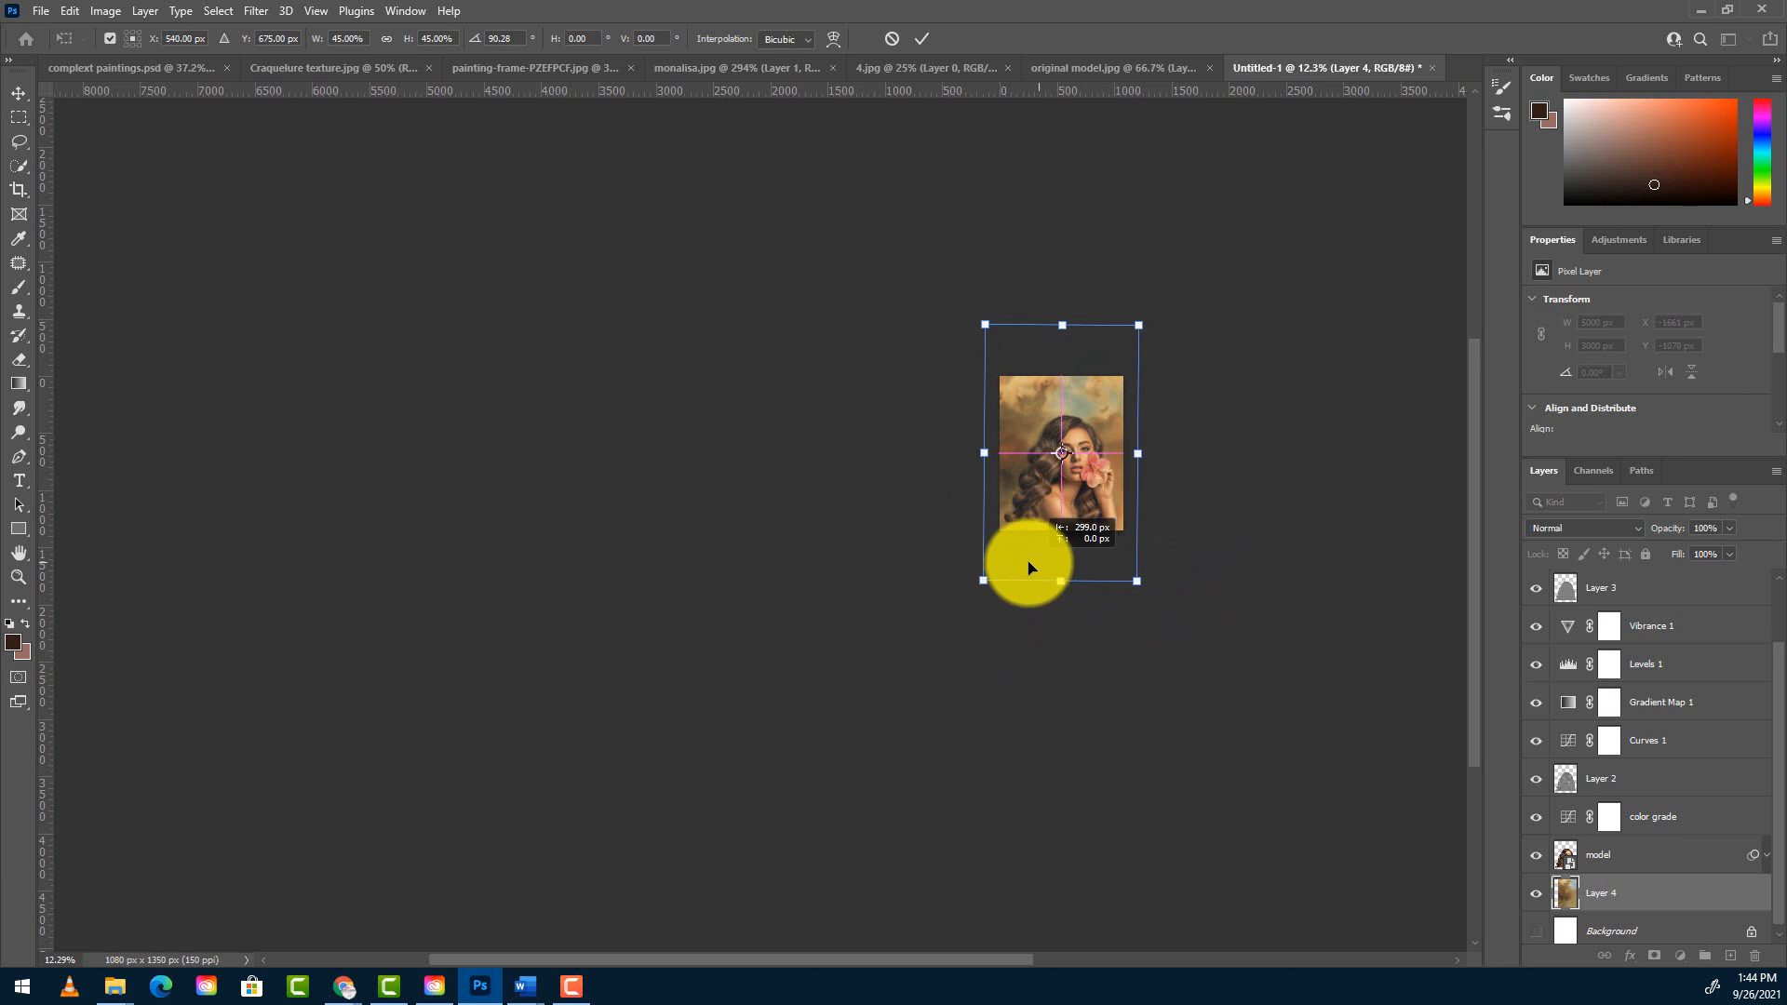
# - Shift the cloudy background to about X 446 px, Y 874 px behind the model and apply the transform
pyautogui.moveTo(1102, 481); pyautogui.dragTo(1214, 450)
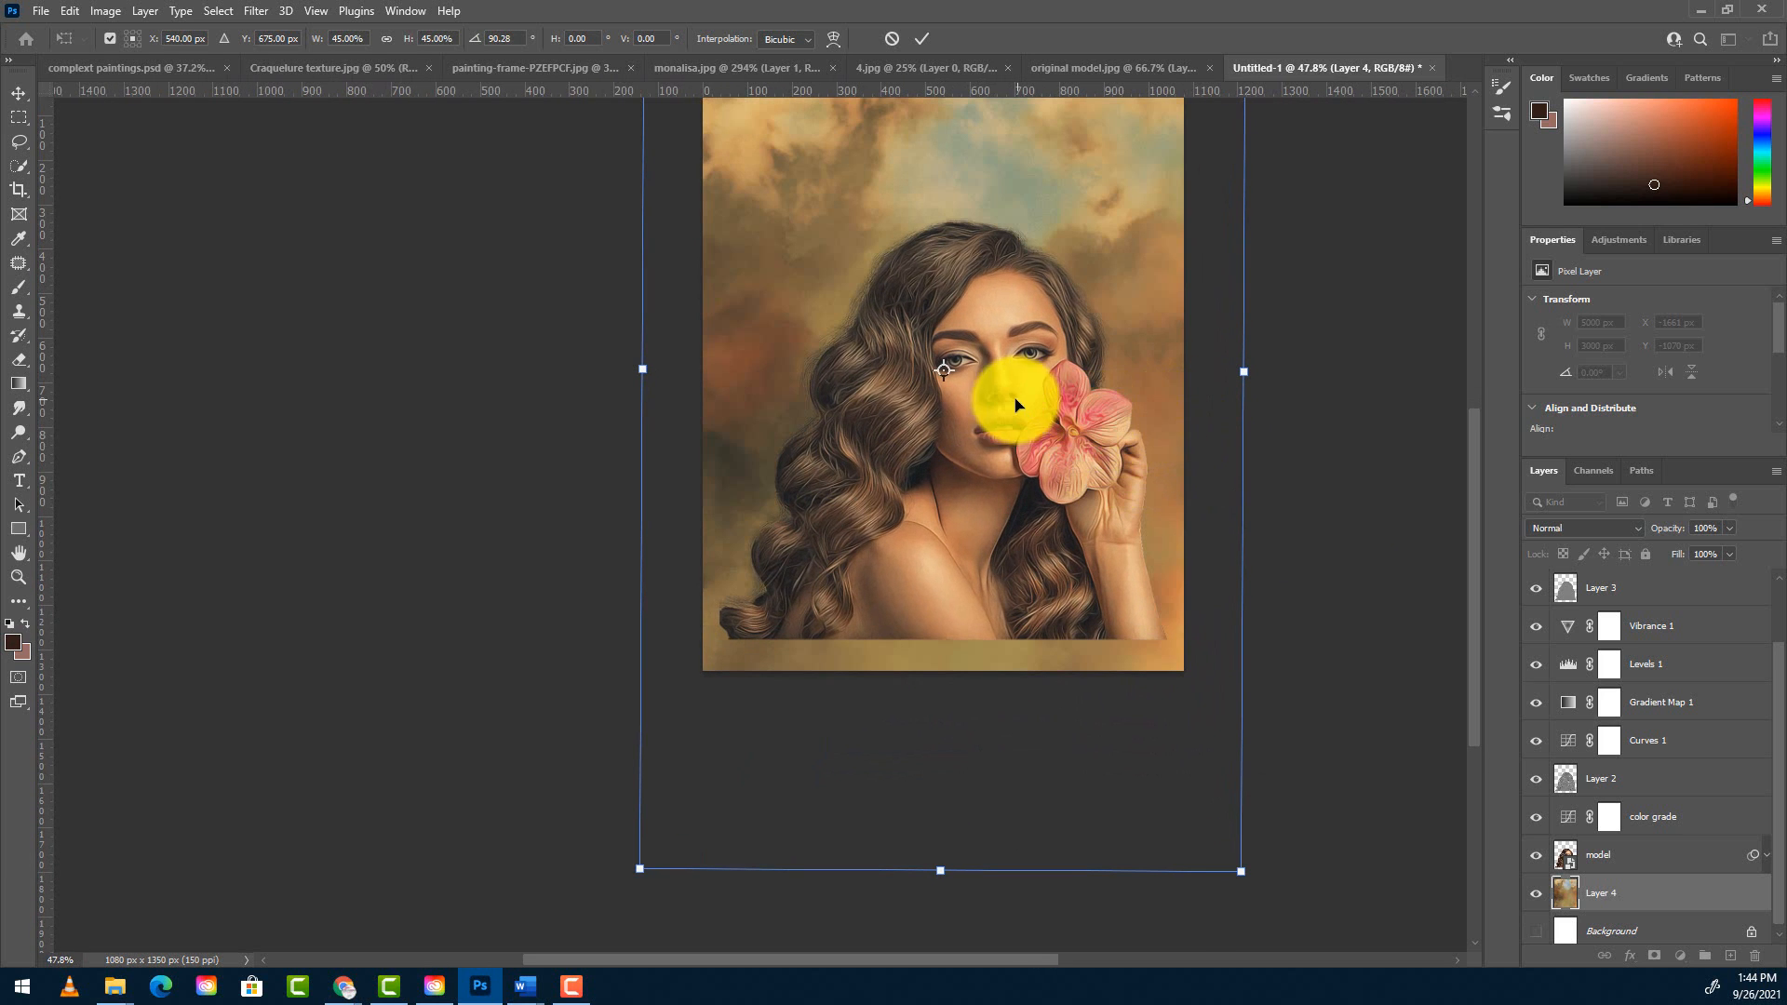
pyautogui.moveTo(1009, 403); pyautogui.dragTo(938, 629)
pyautogui.moveTo(973, 462); pyautogui.dragTo(972, 399)
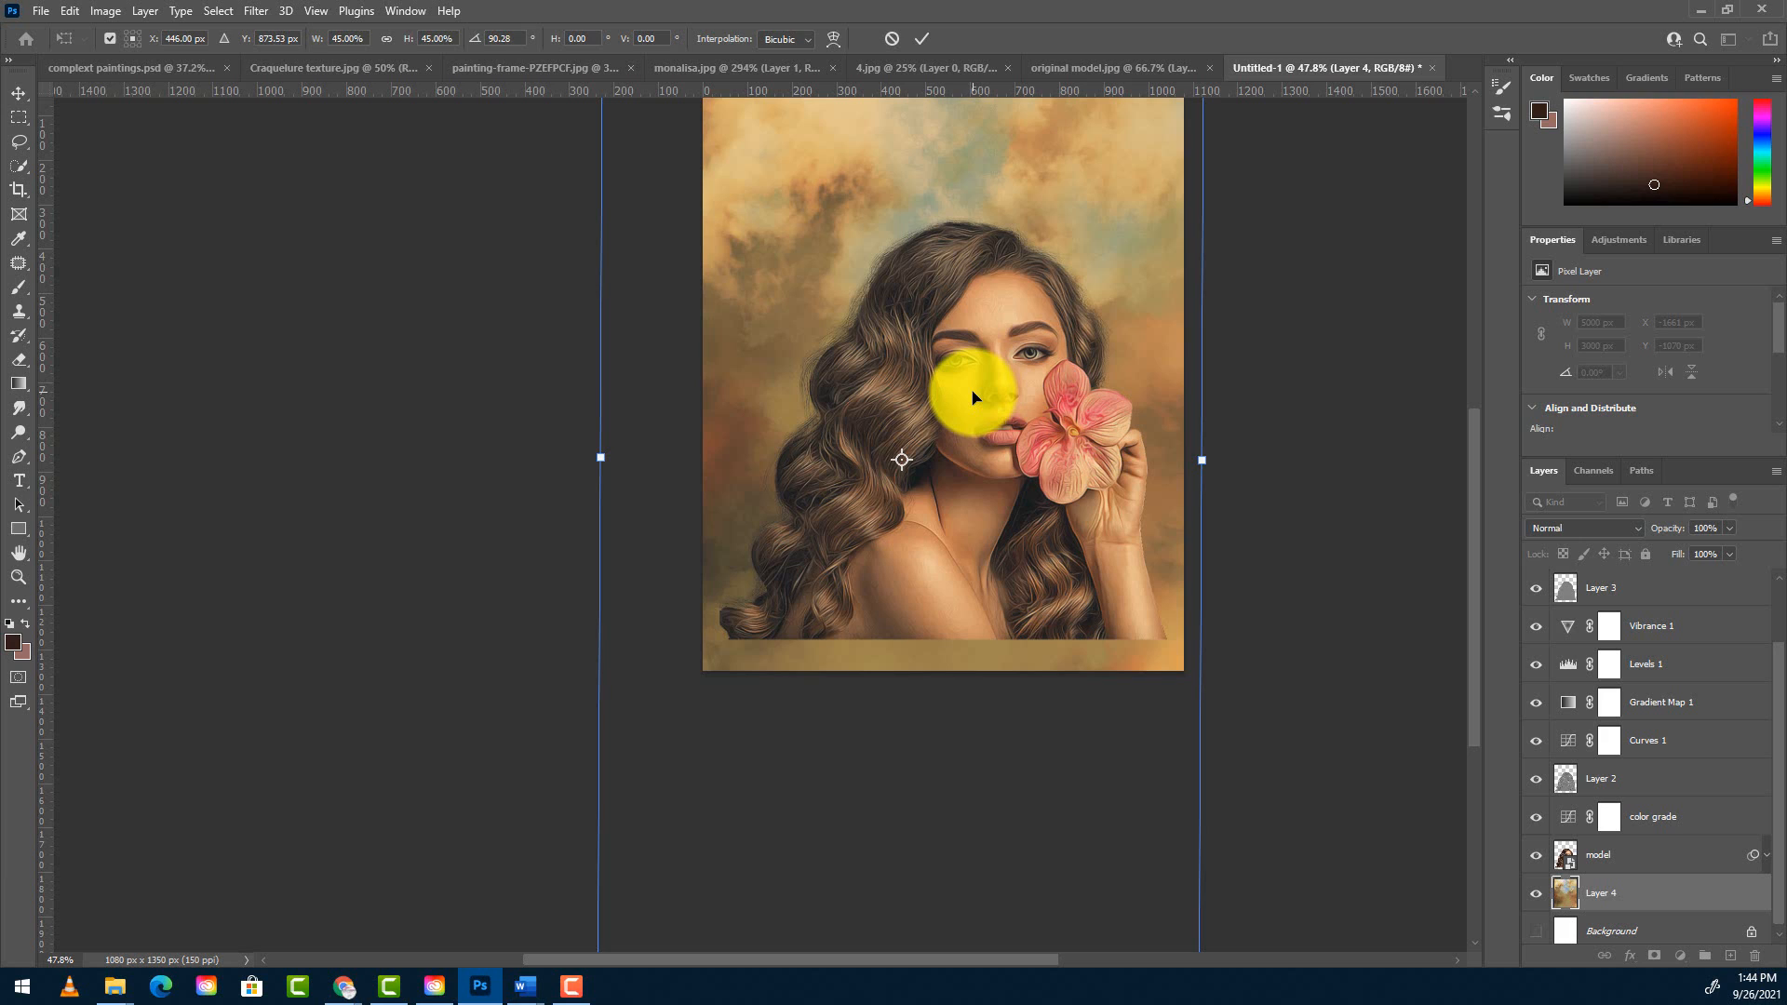
pyautogui.press('Return')
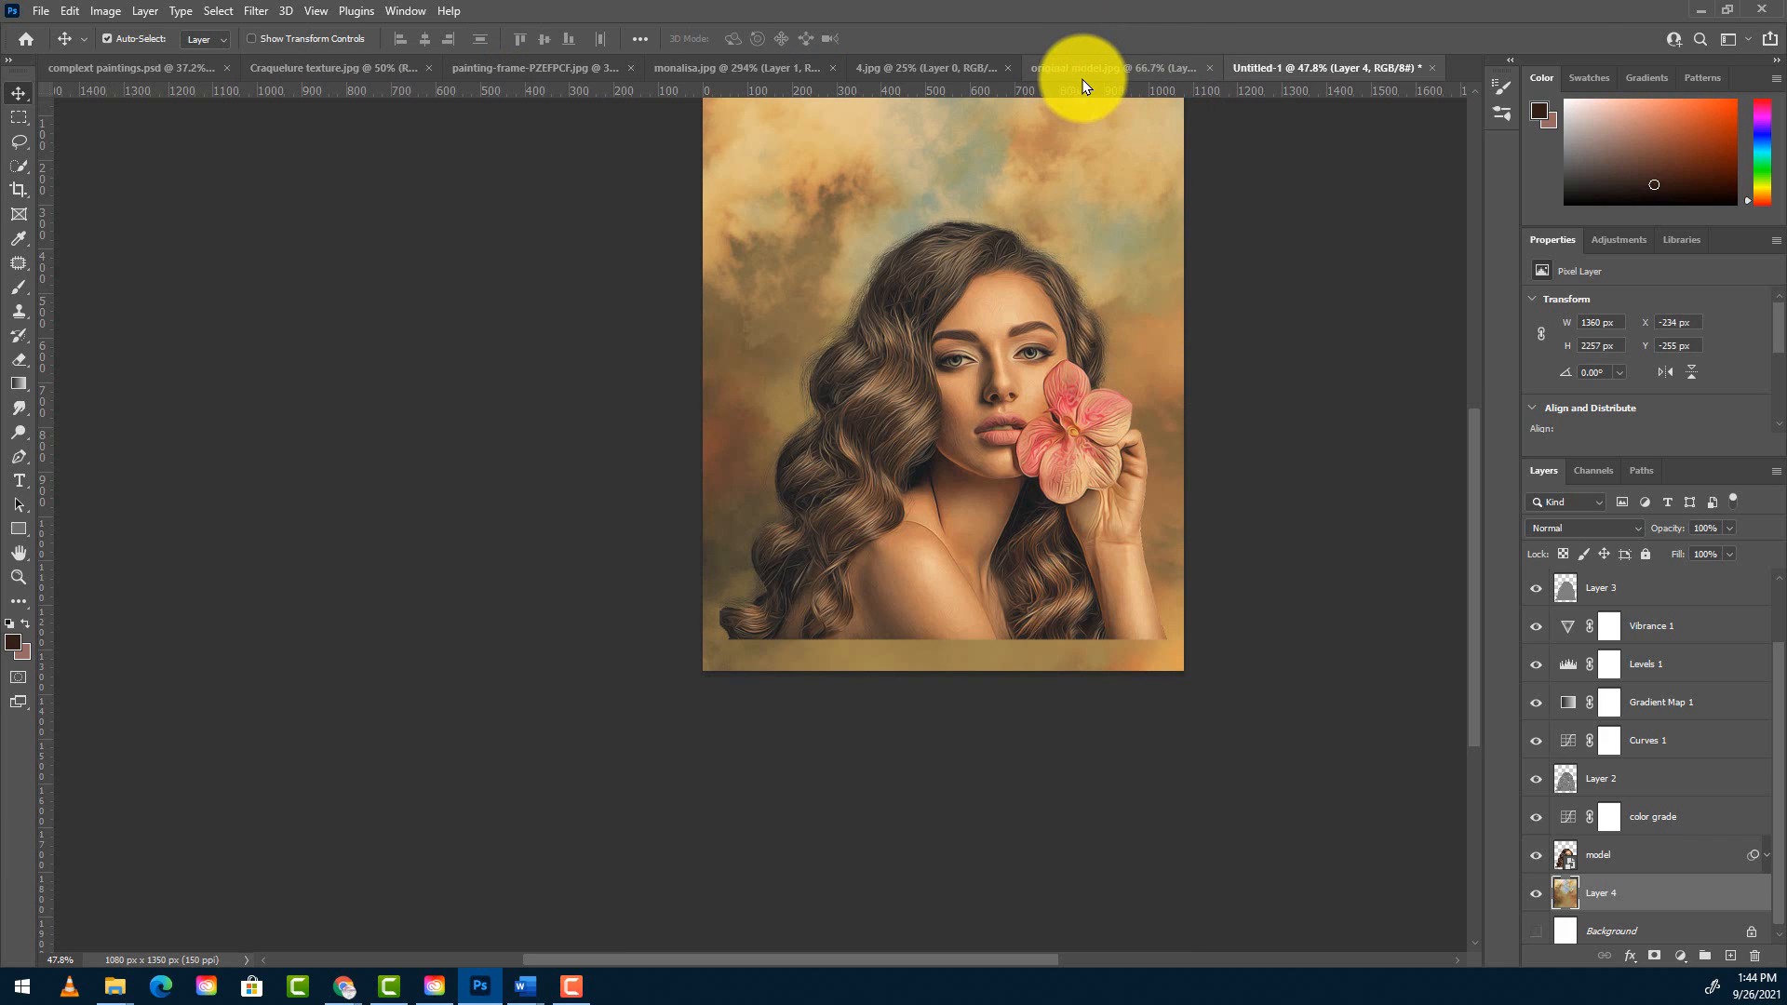
# - Check the frame's layer mask in painting-frame-PZEFPCF.jpg by disabling and re-enabling it, and copy the masked frame into Untitled-1
pyautogui.click(517, 73)
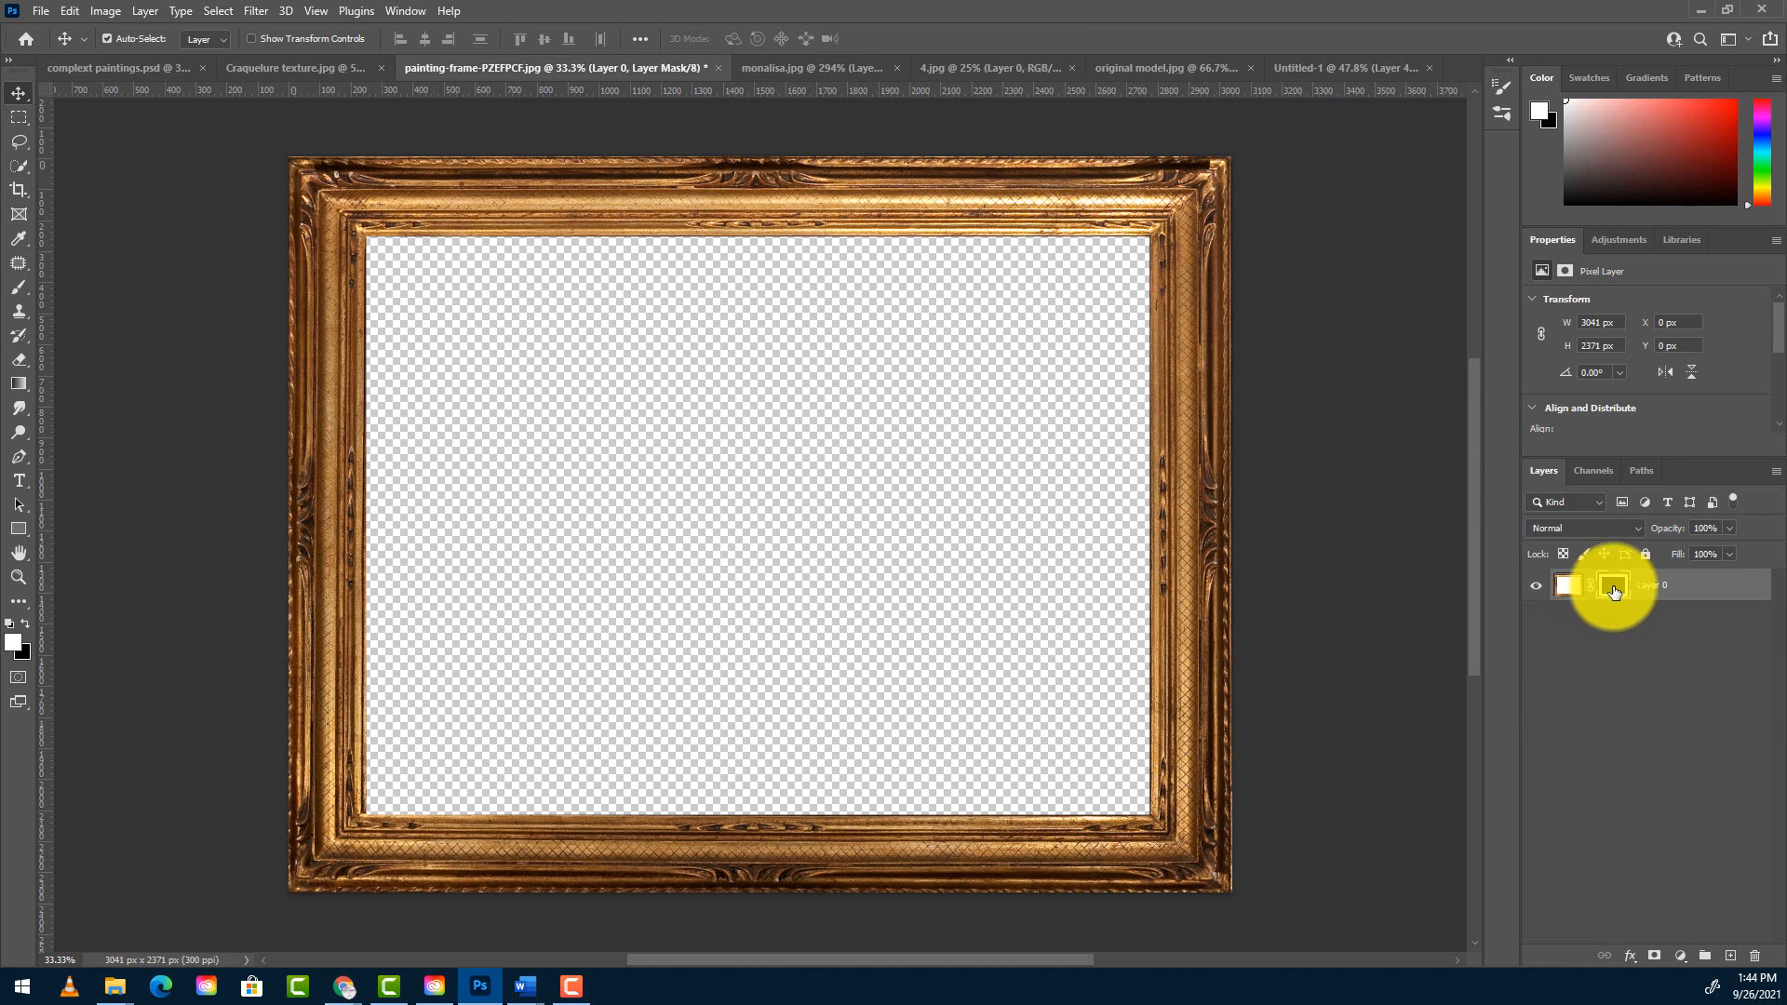
pyautogui.rightClick(1614, 592)
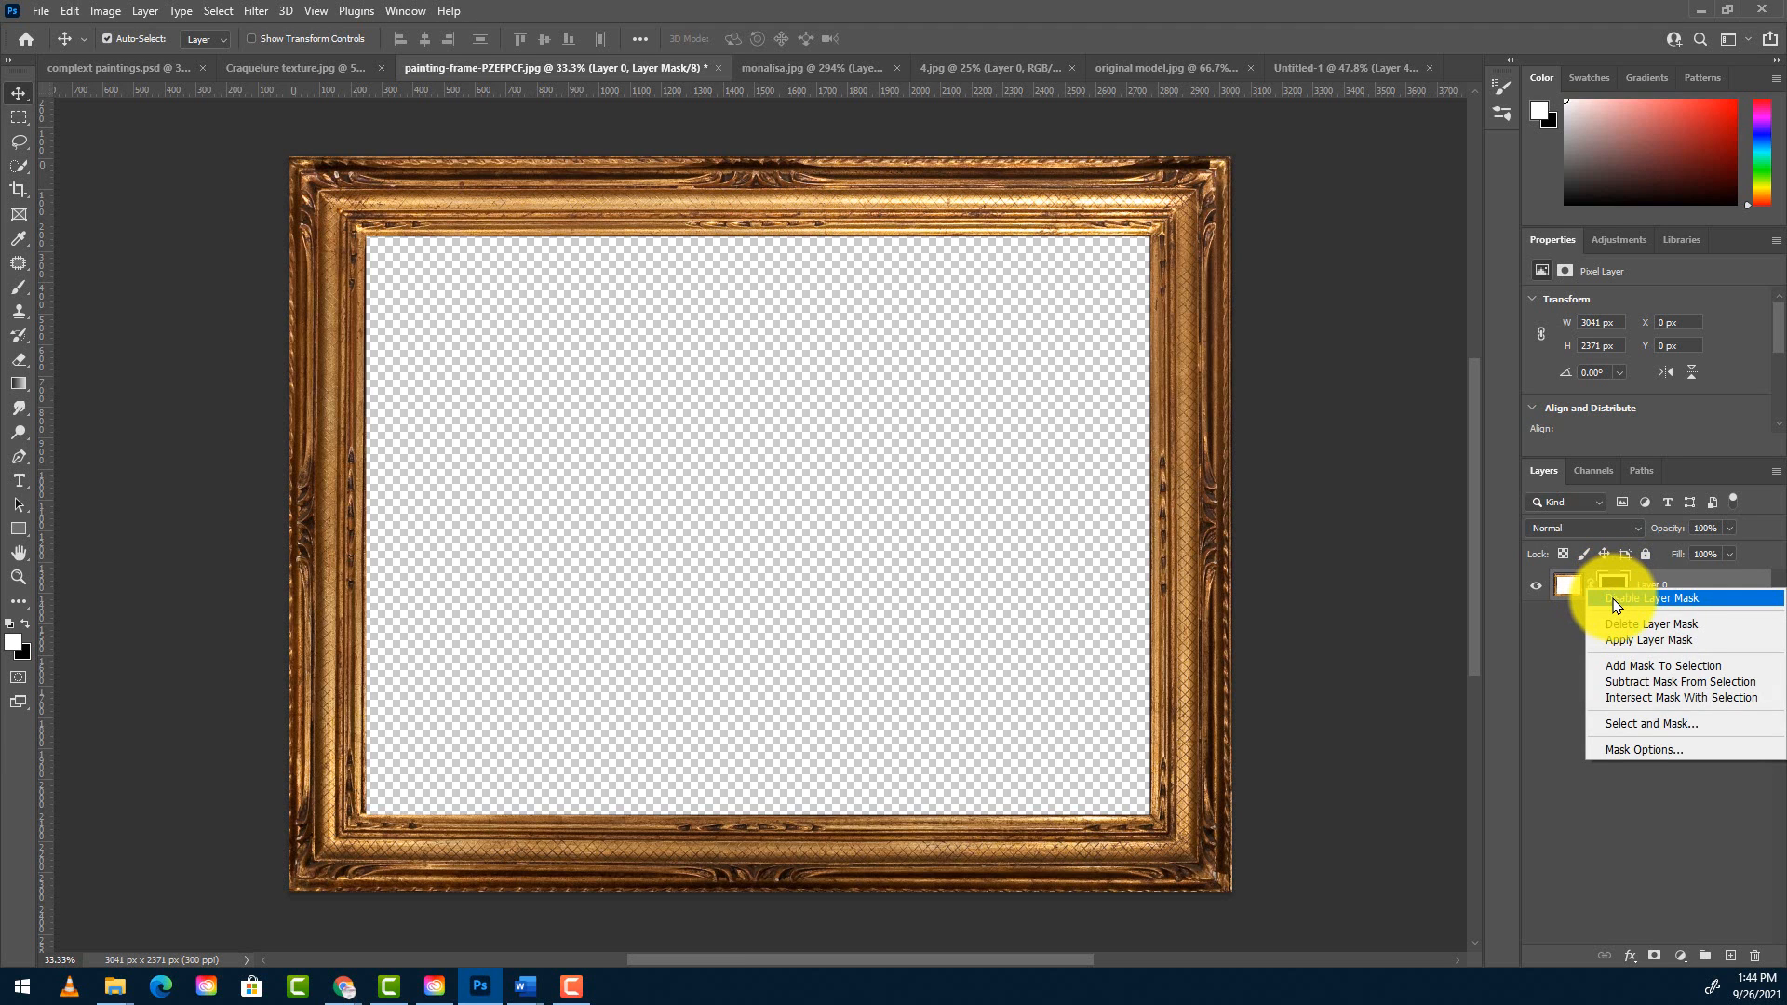
pyautogui.click(1614, 598)
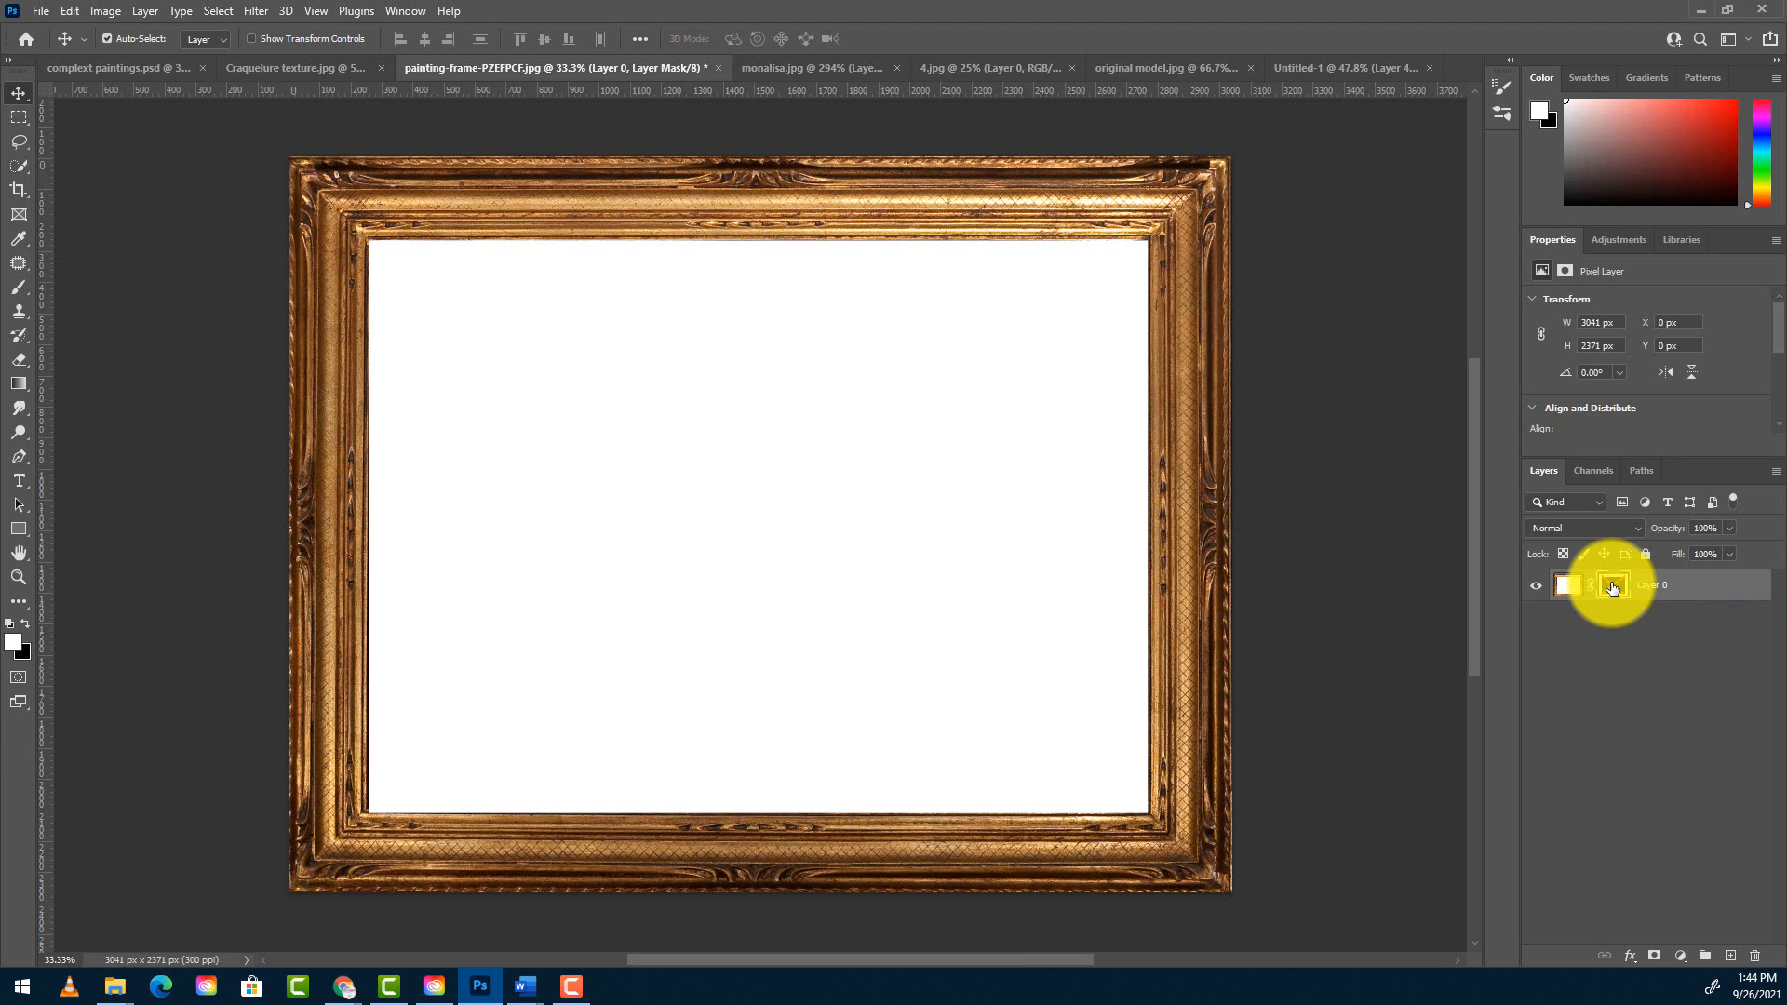
pyautogui.rightClick(1613, 588)
pyautogui.click(1647, 596)
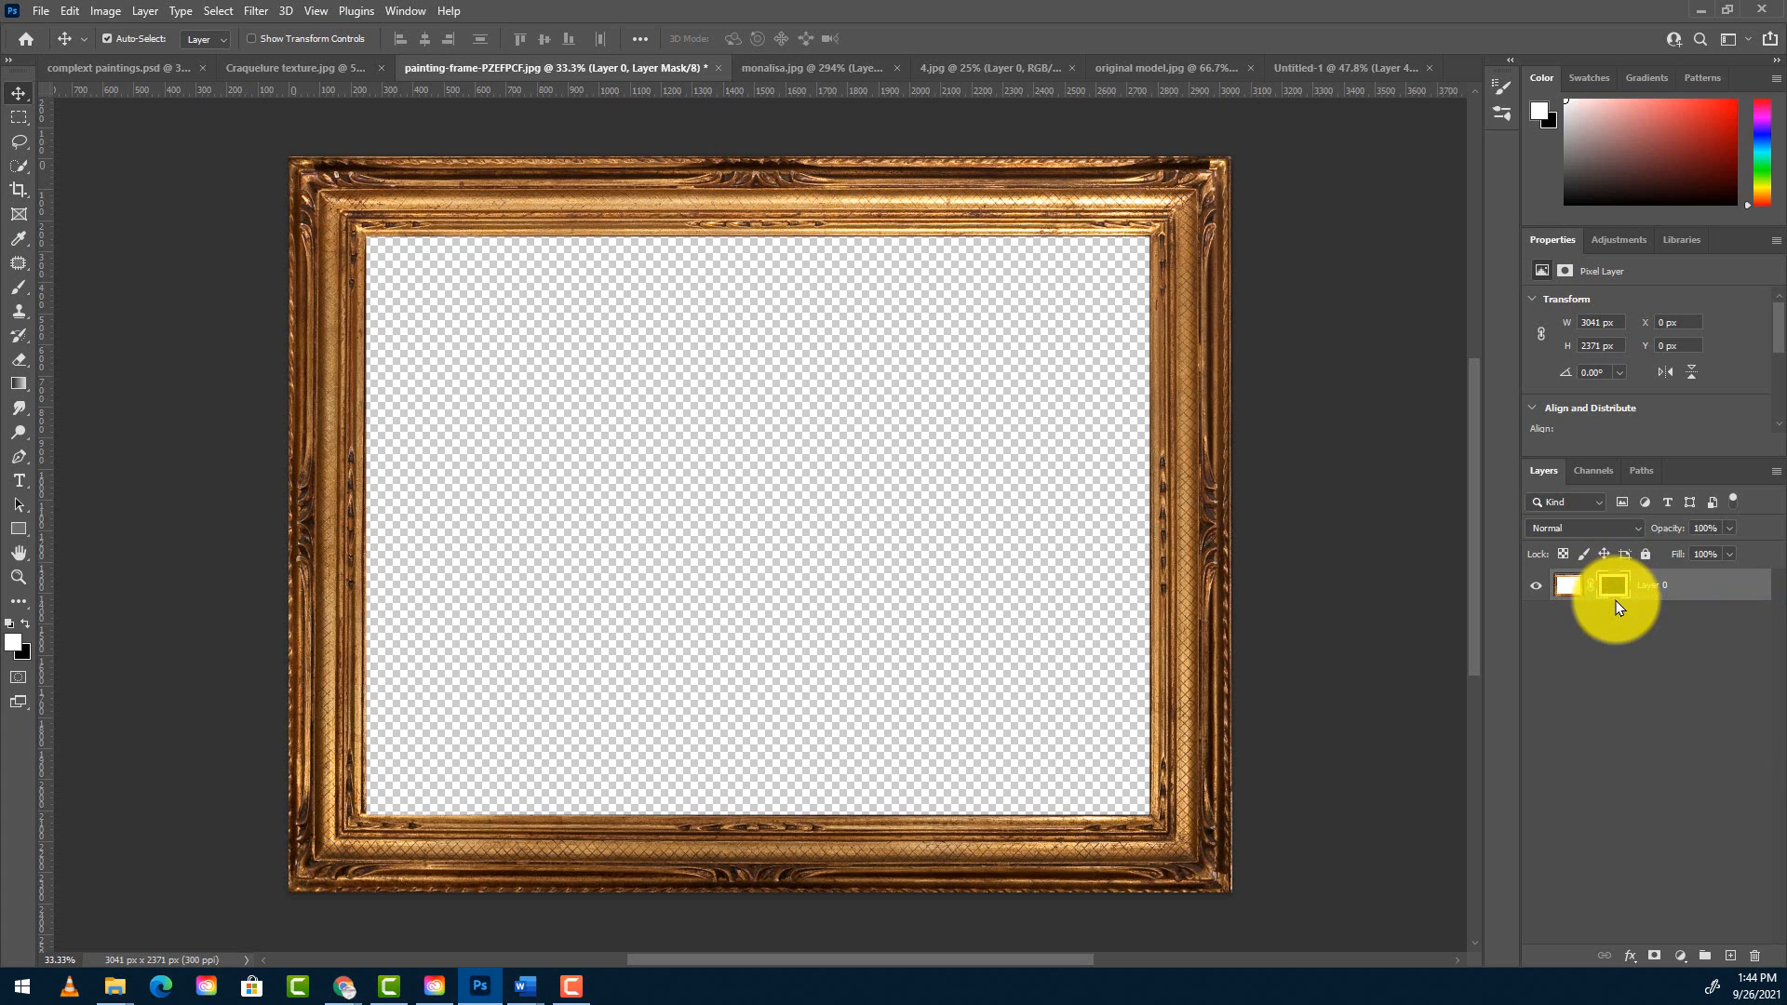
pyautogui.moveTo(370, 205); pyautogui.dragTo(953, 285)
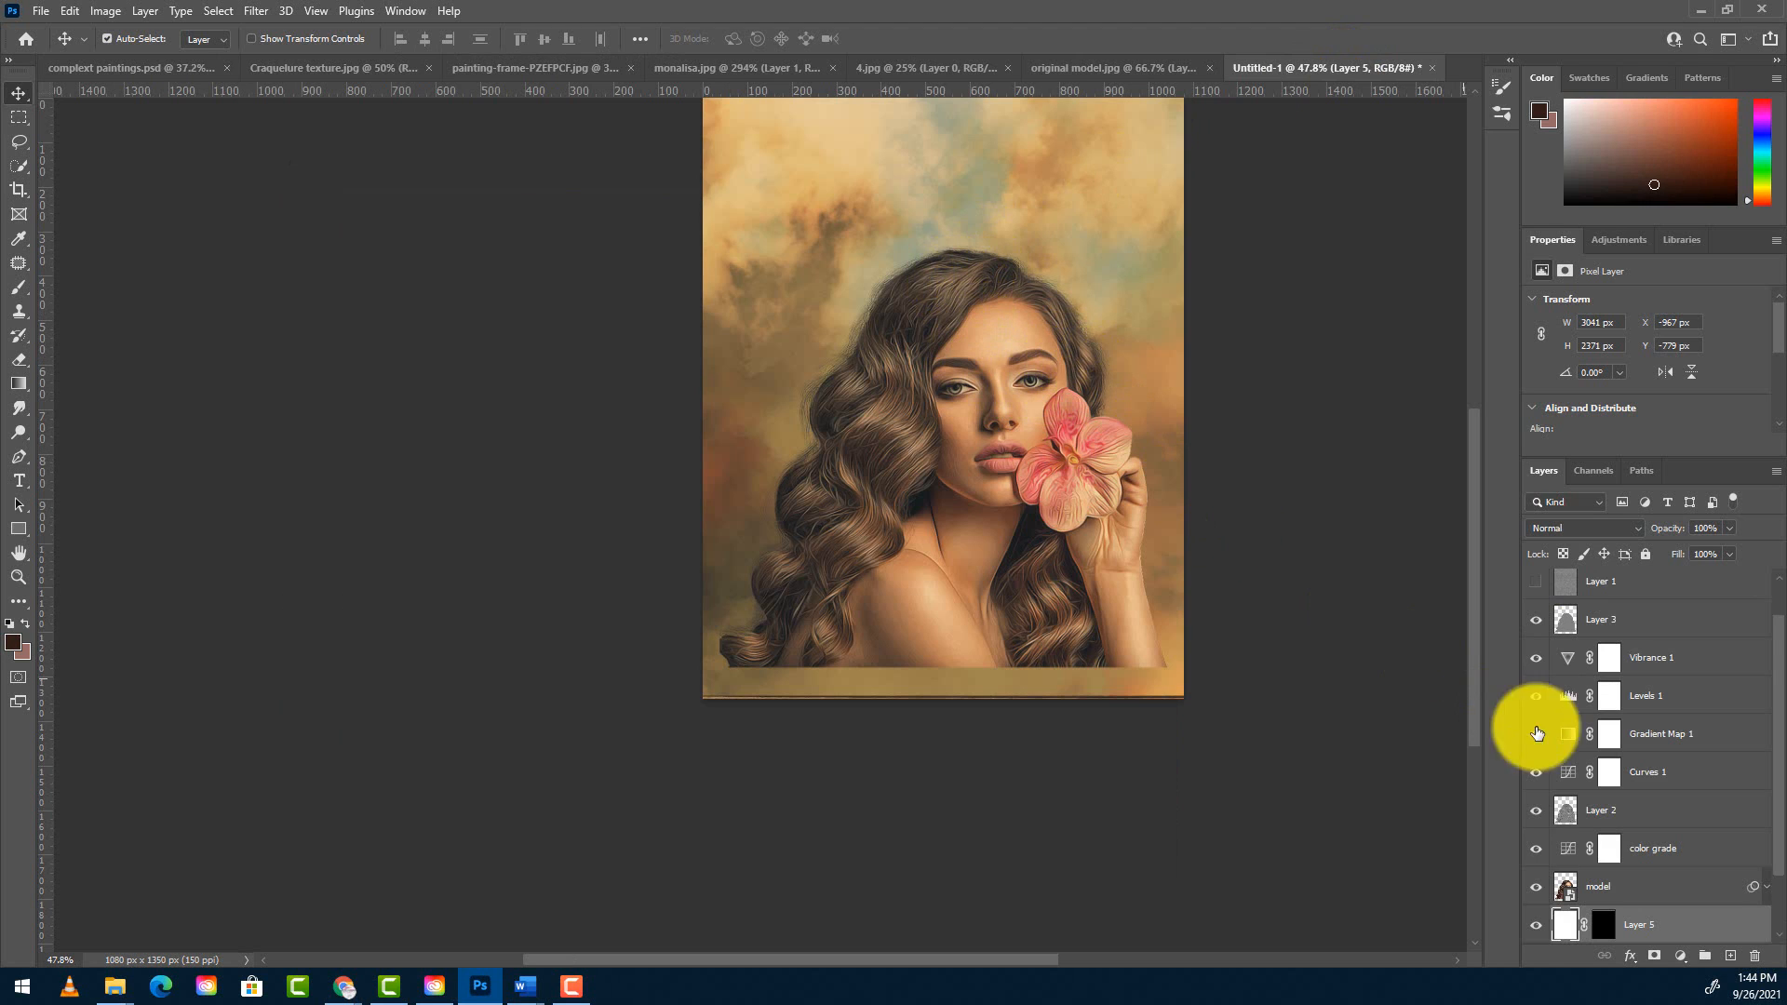
# - Copy the masked frame from painting-frame-PZEFPCF.jpg into Untitled-1 again and move its layer to the top of the stack
pyautogui.scroll(-2, 1647, 772)
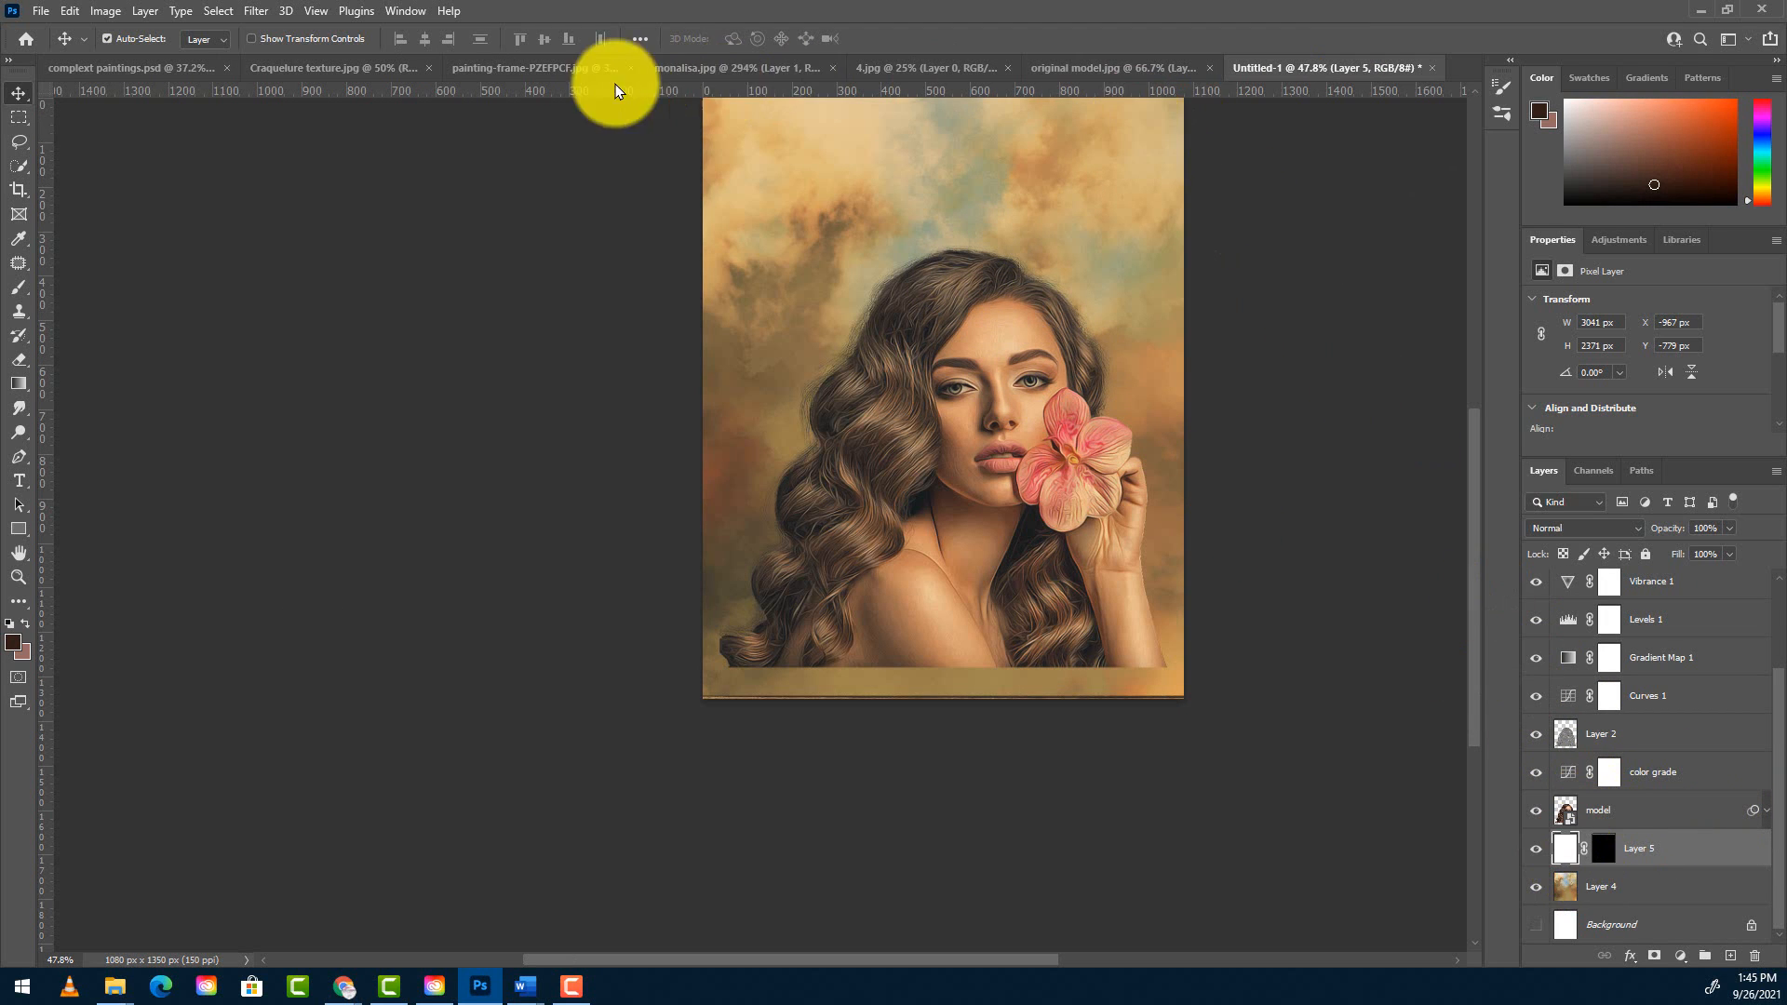
pyautogui.click(495, 72)
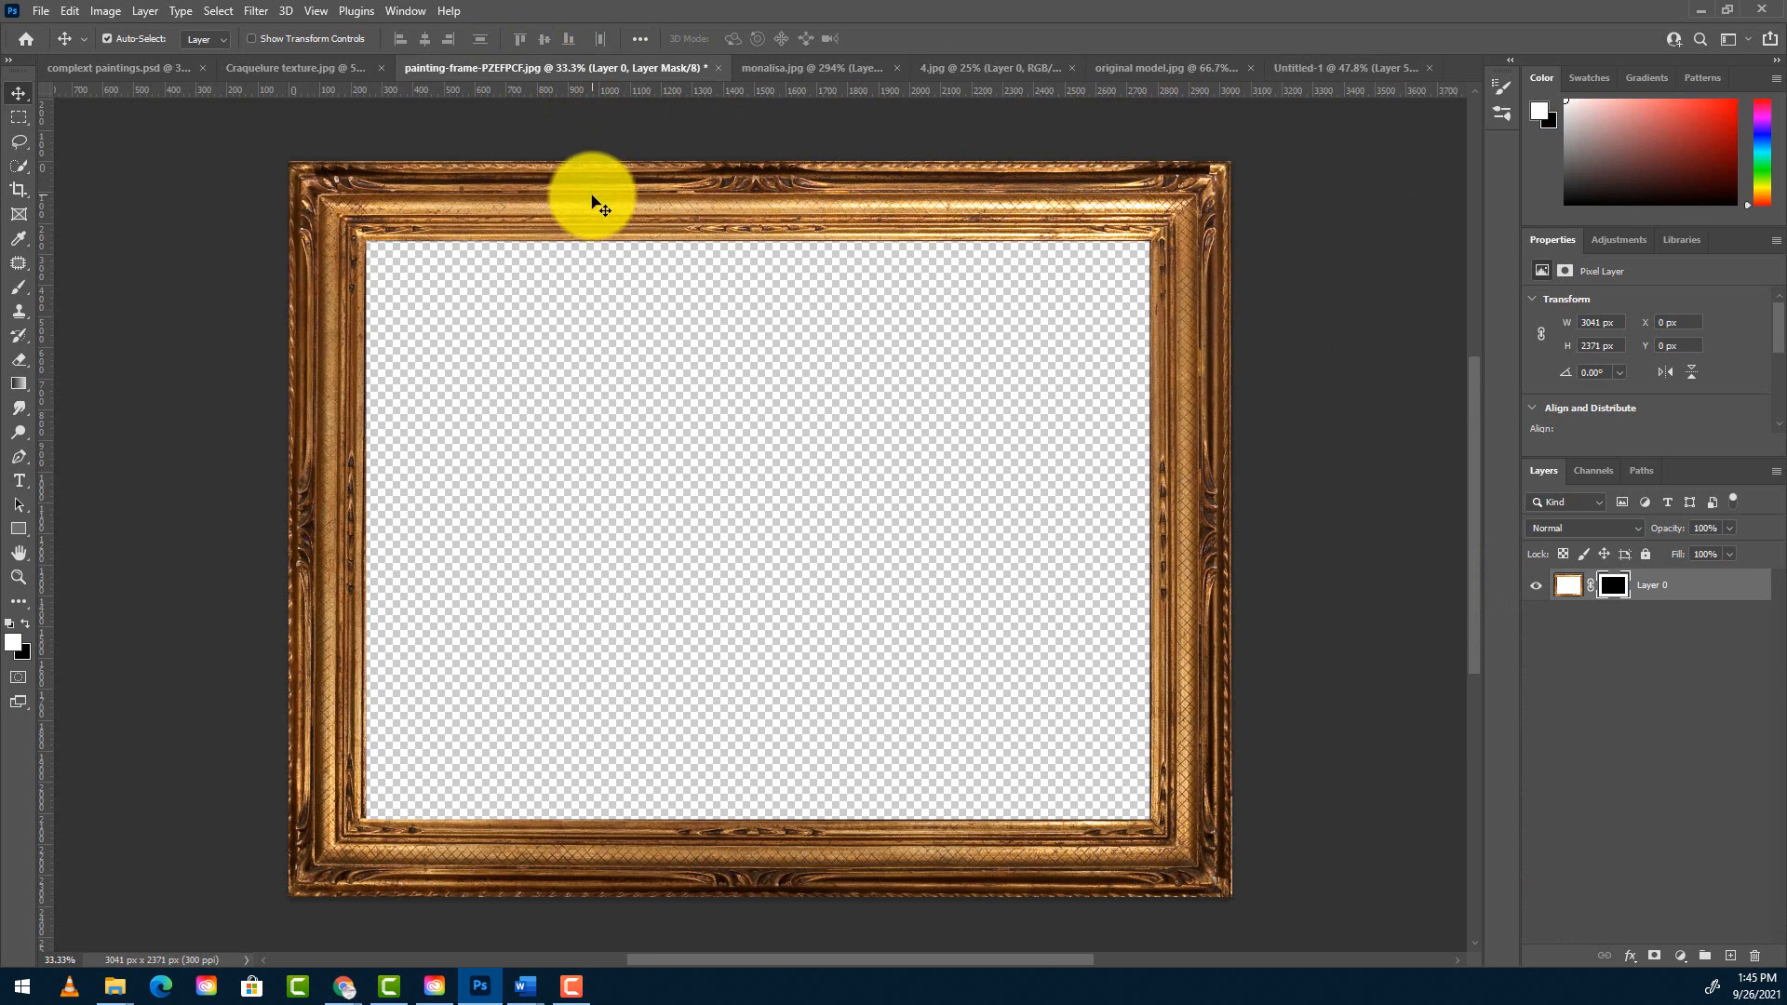
pyautogui.moveTo(591, 199)
pyautogui.mouseDown()
pyautogui.moveTo(1253, 65)
pyautogui.moveTo(1359, 72)
pyautogui.moveTo(1160, 159)
pyautogui.moveTo(933, 199)
pyautogui.moveTo(957, 199)
pyautogui.mouseUp()
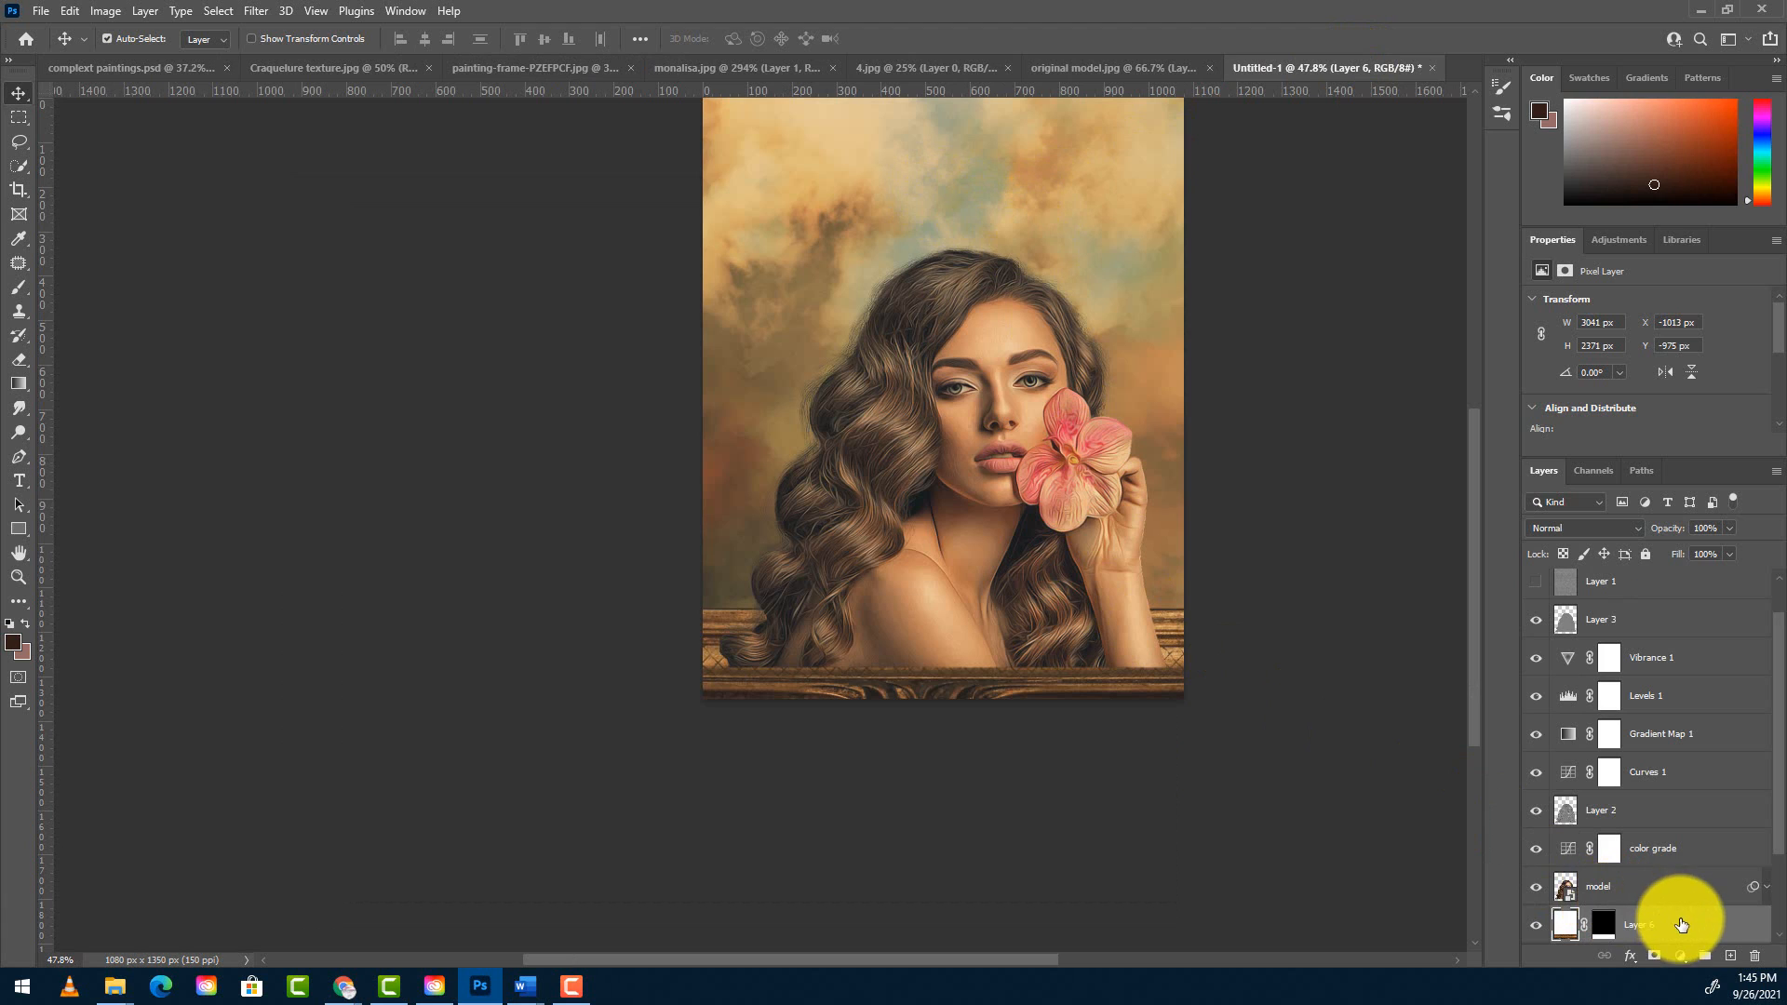
pyautogui.moveTo(1679, 924); pyautogui.dragTo(1666, 586)
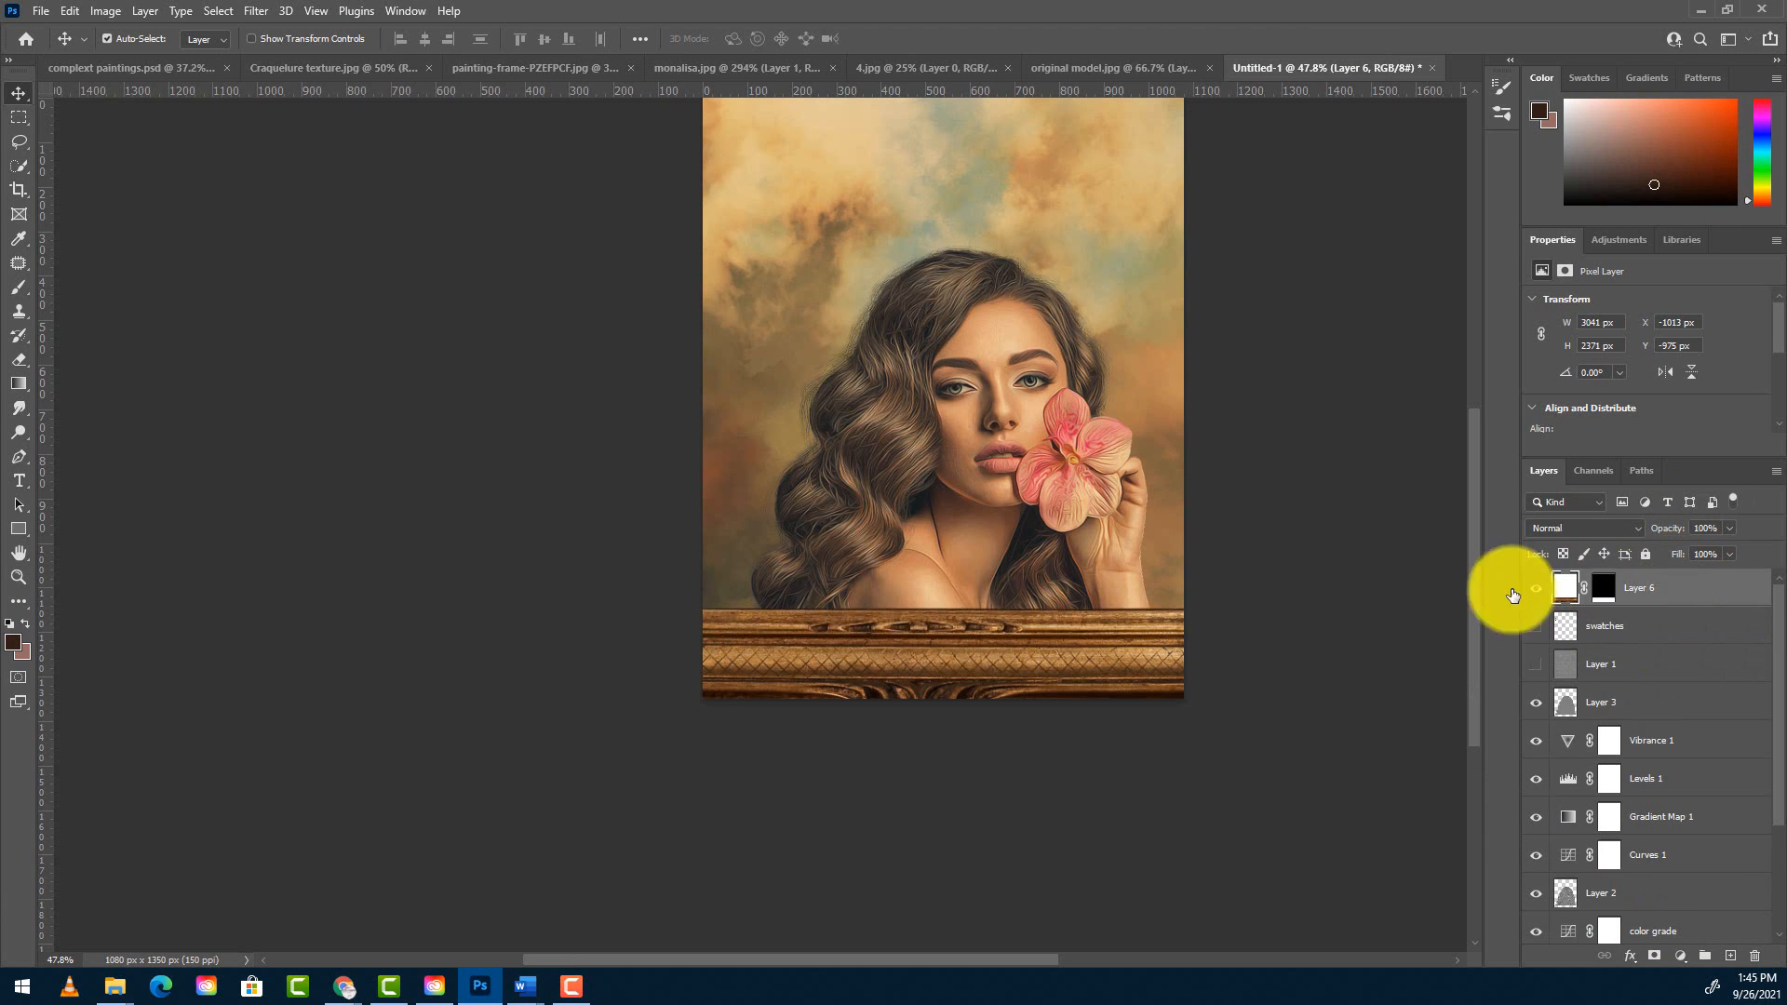
# - Rotate the frame layer 90° and scale it to about 45.5%, positioned around the portrait
pyautogui.moveTo(1025, 651); pyautogui.dragTo(951, 596)
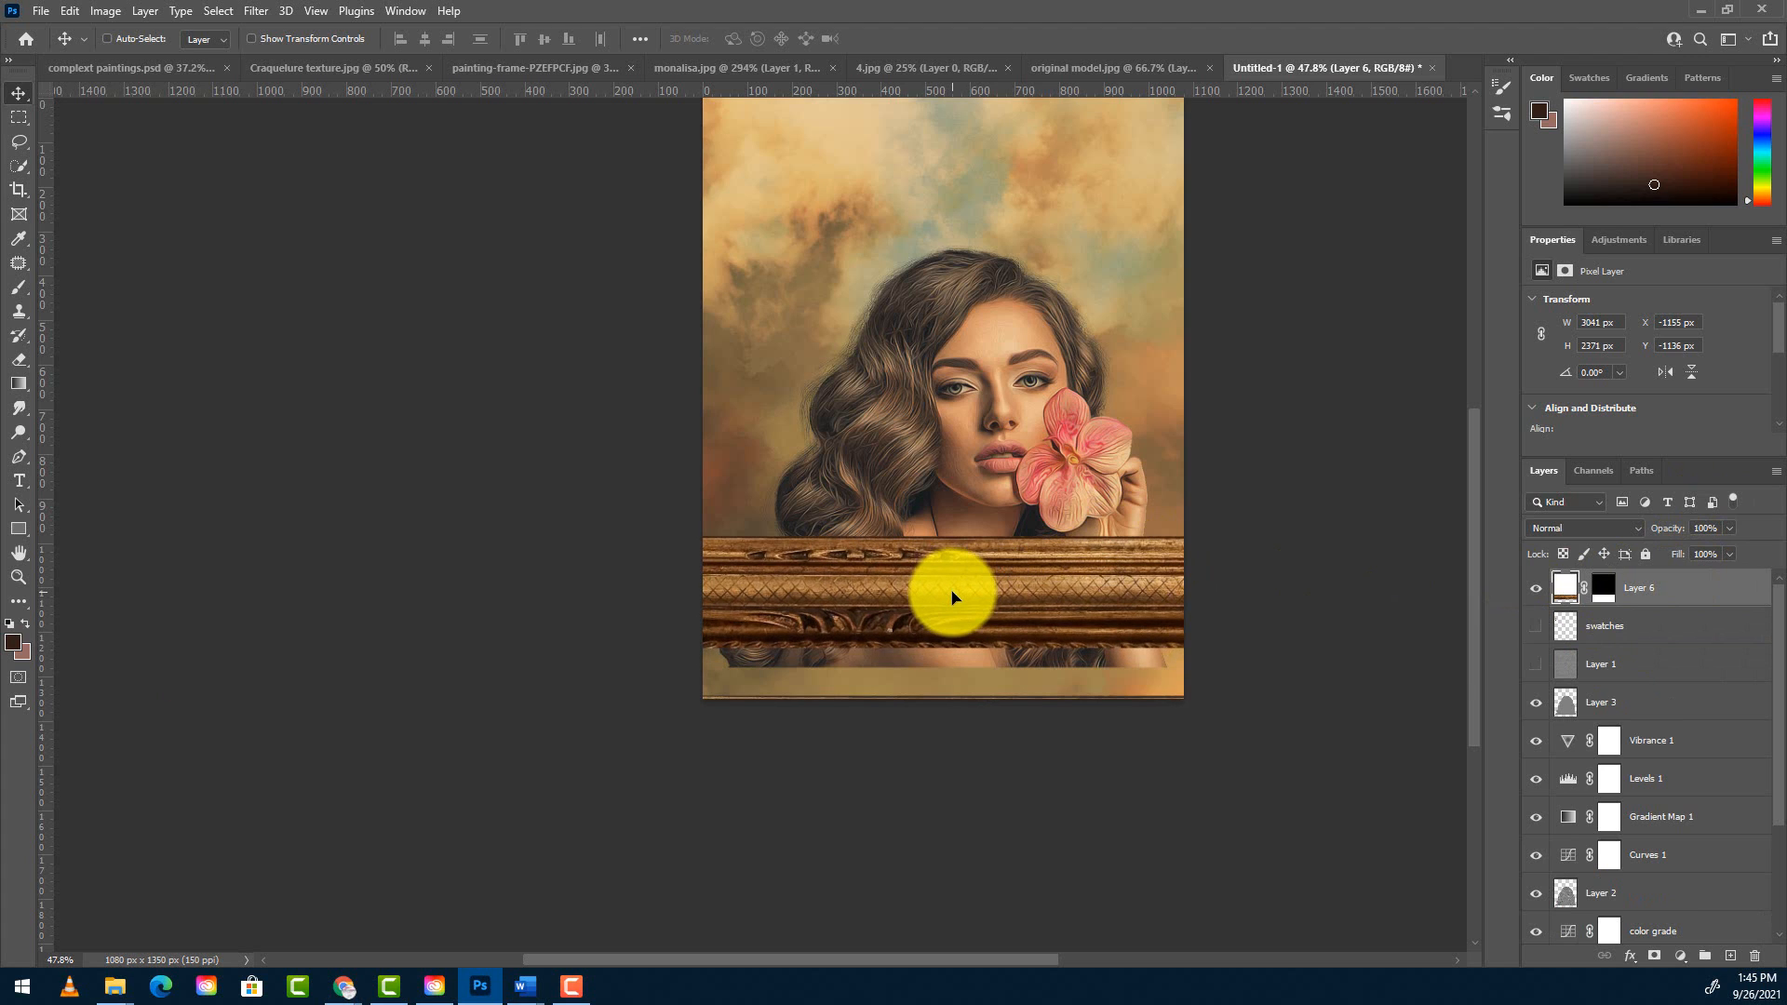
pyautogui.hotkey('ctrl', 't')
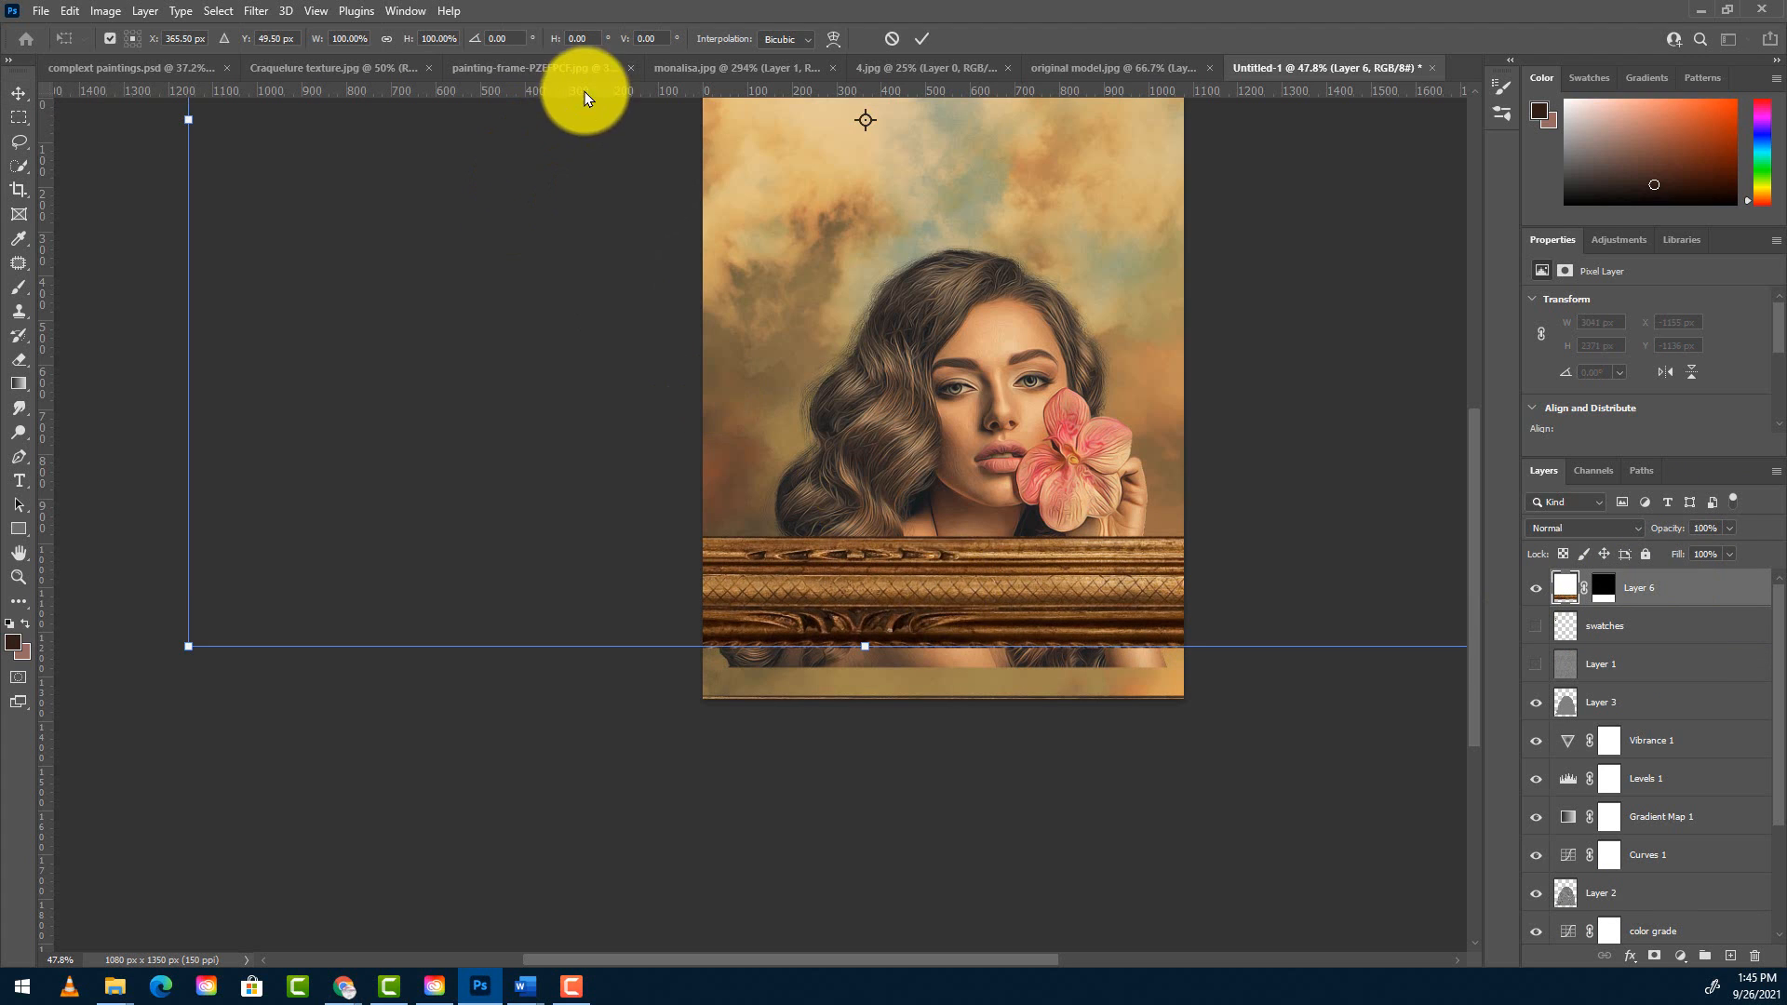
pyautogui.click(510, 41)
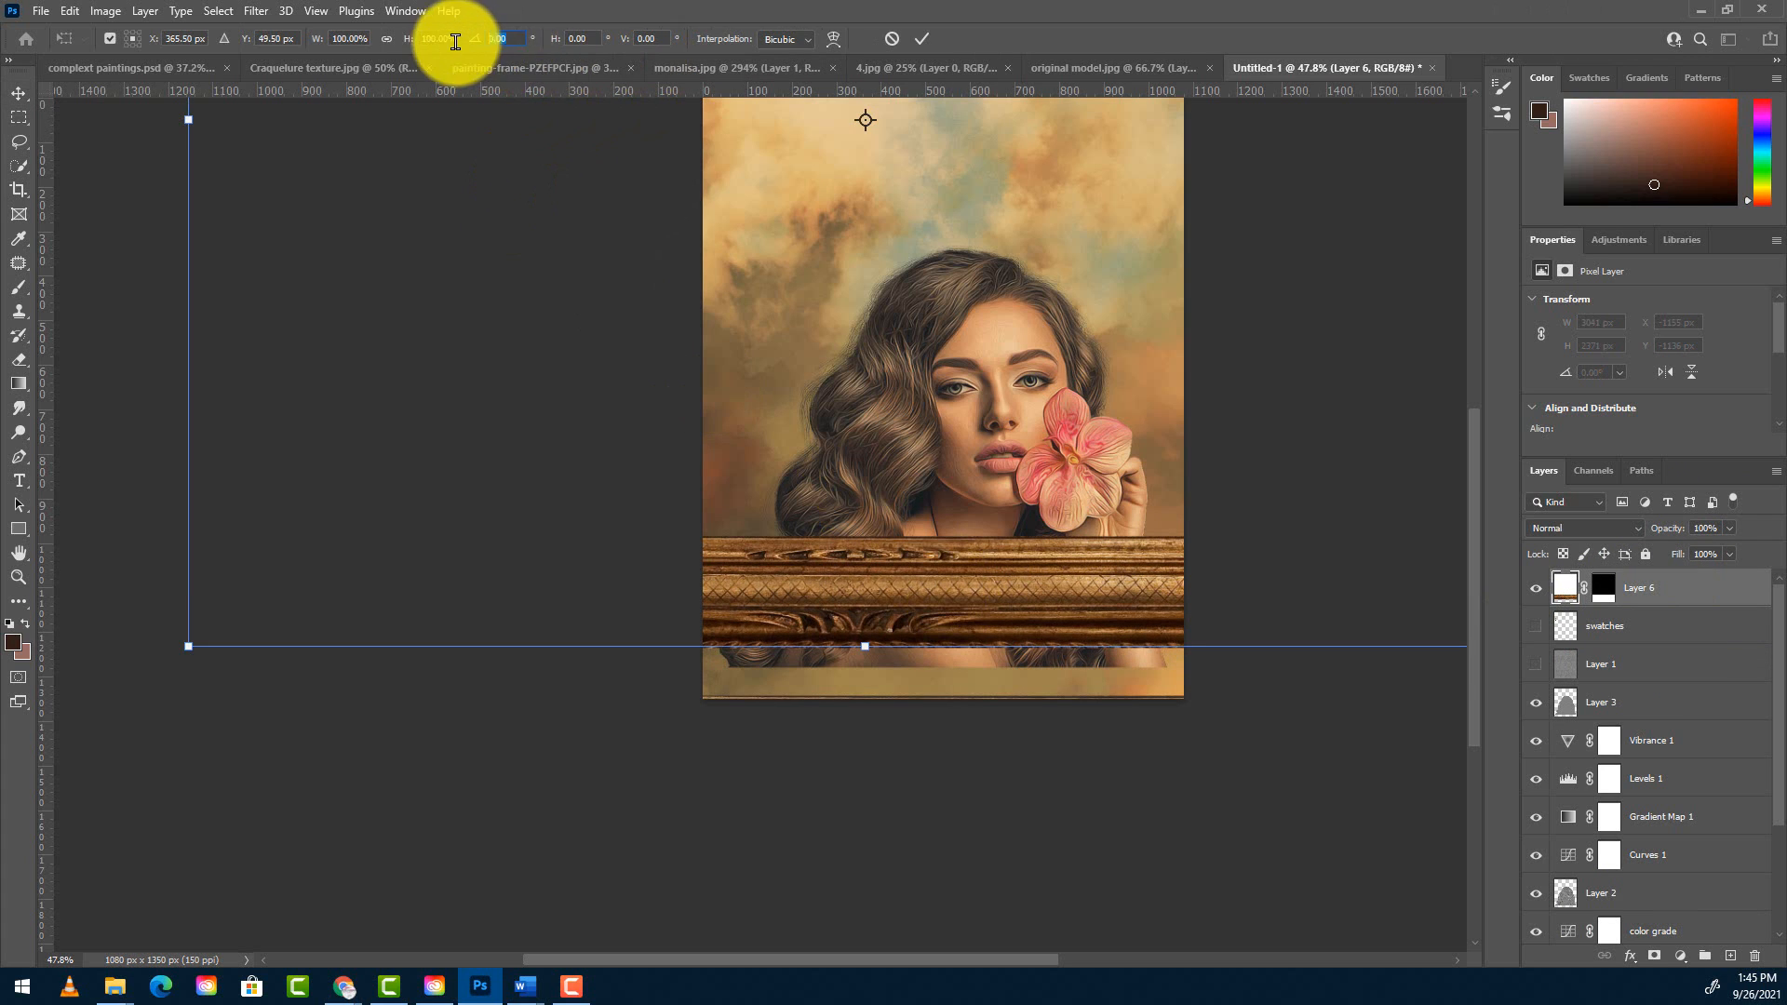
pyautogui.write('90')
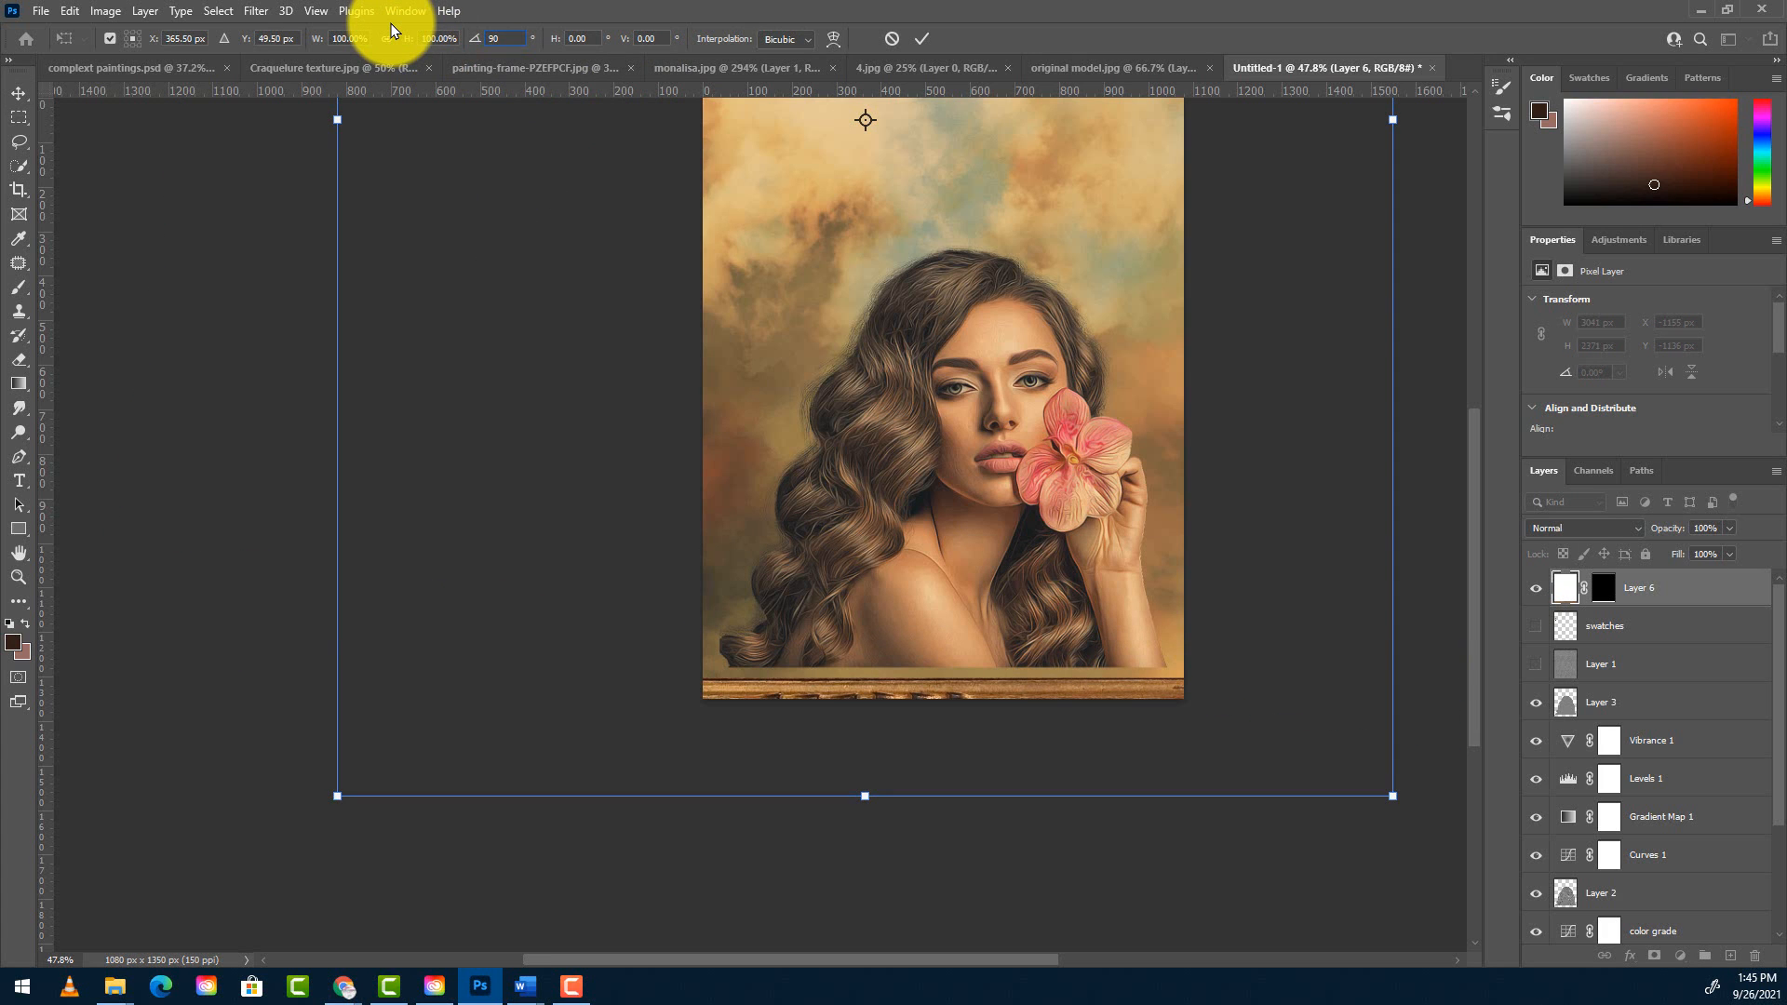
pyautogui.moveTo(875, 334); pyautogui.dragTo(833, 297)
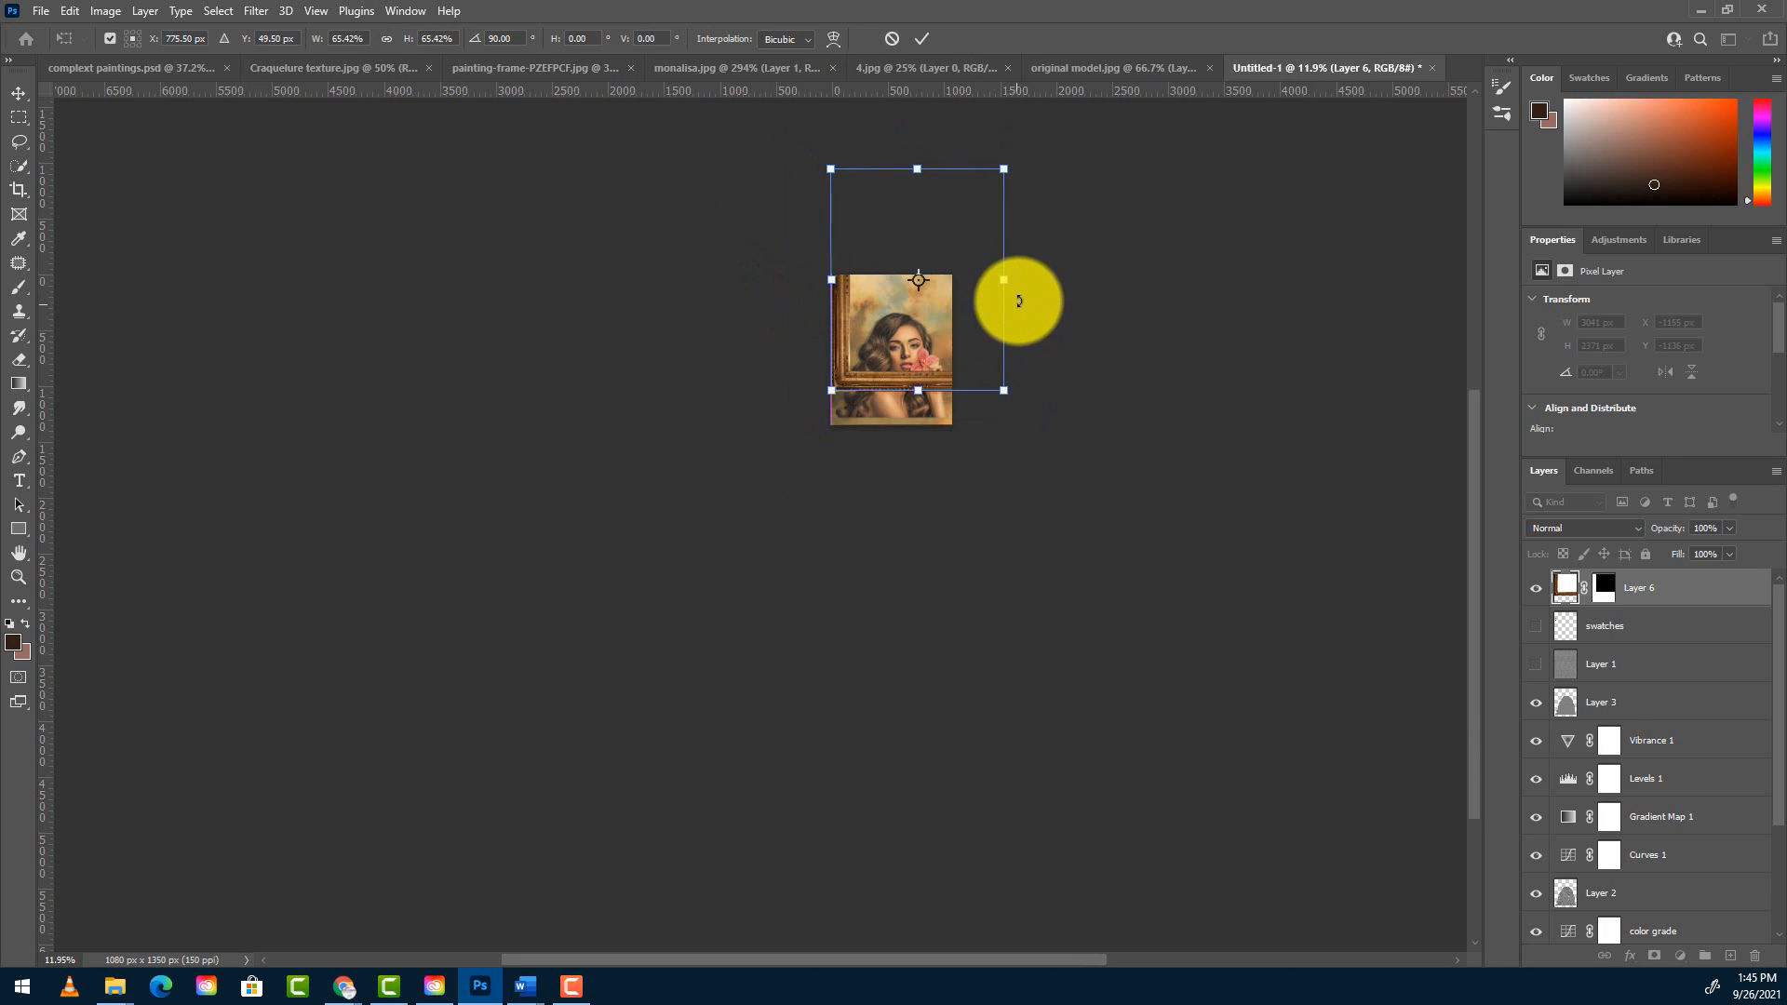
pyautogui.moveTo(1008, 286); pyautogui.dragTo(1010, 399)
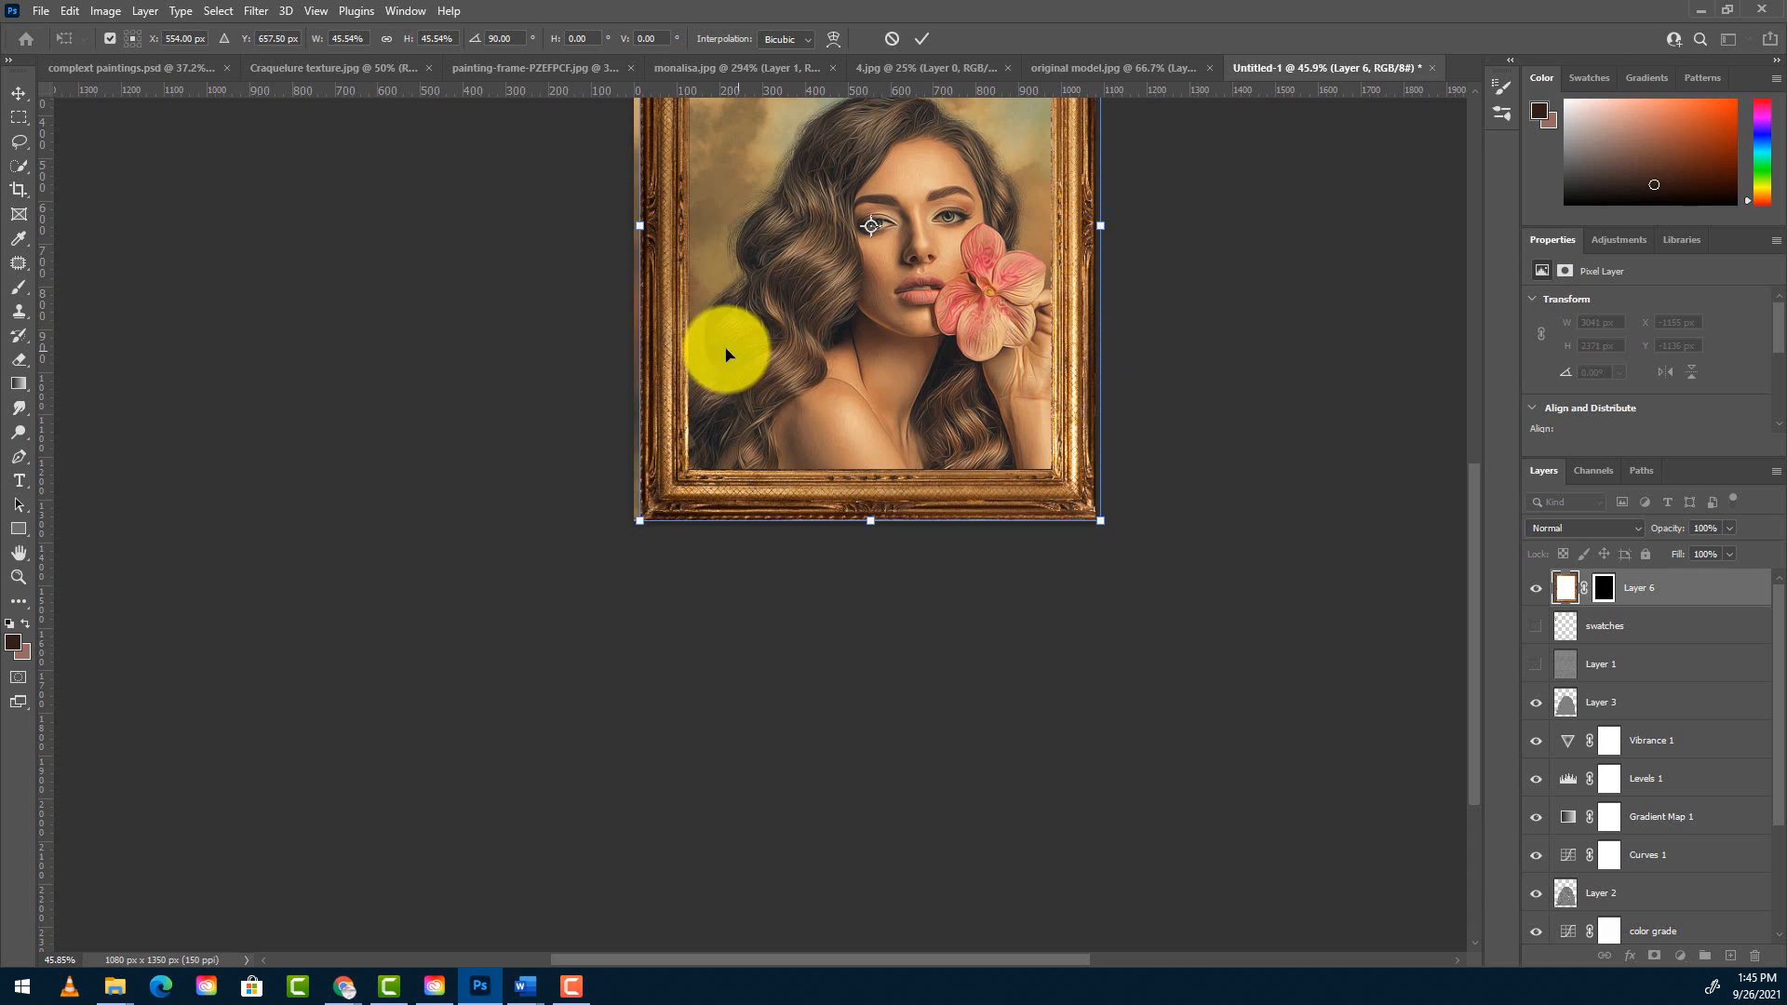
# - Fit the frame's edges to the canvas at about 44.39% by 45.55%, centered at X 540 px, Y 675 px, and apply the transform
pyautogui.moveTo(636, 225); pyautogui.dragTo(631, 225)
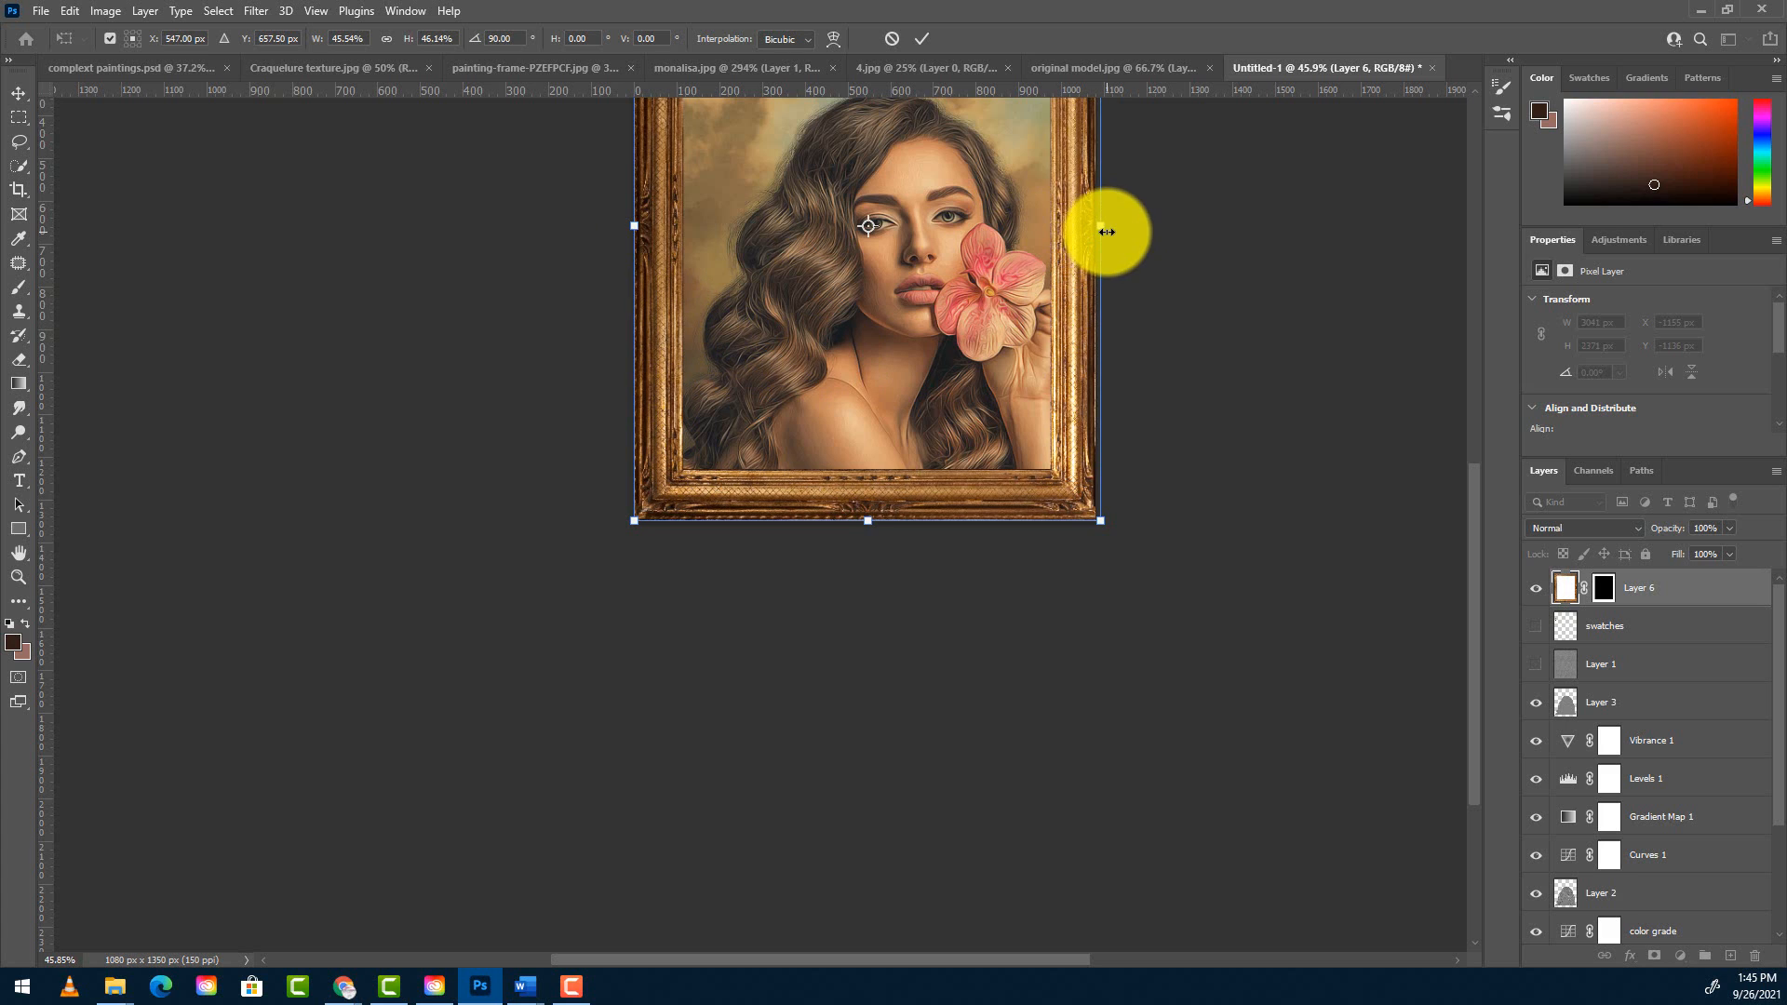
pyautogui.moveTo(1107, 232); pyautogui.dragTo(1101, 232)
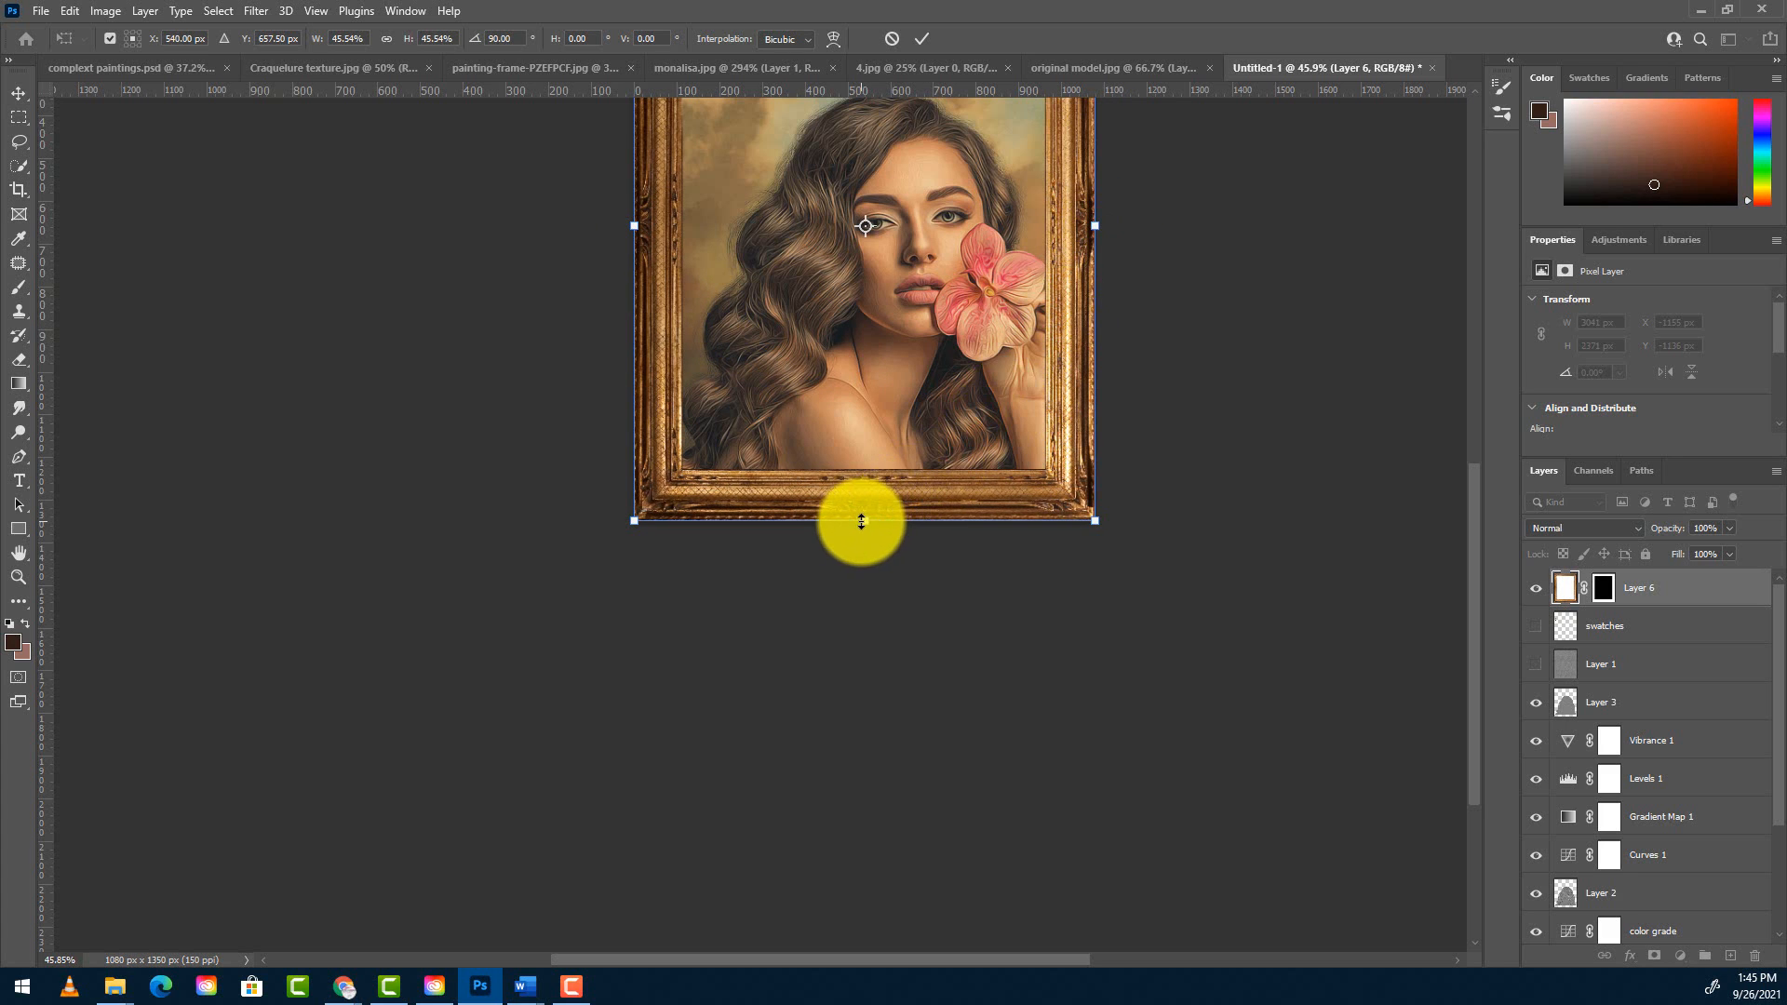
pyautogui.moveTo(861, 521); pyautogui.dragTo(865, 521)
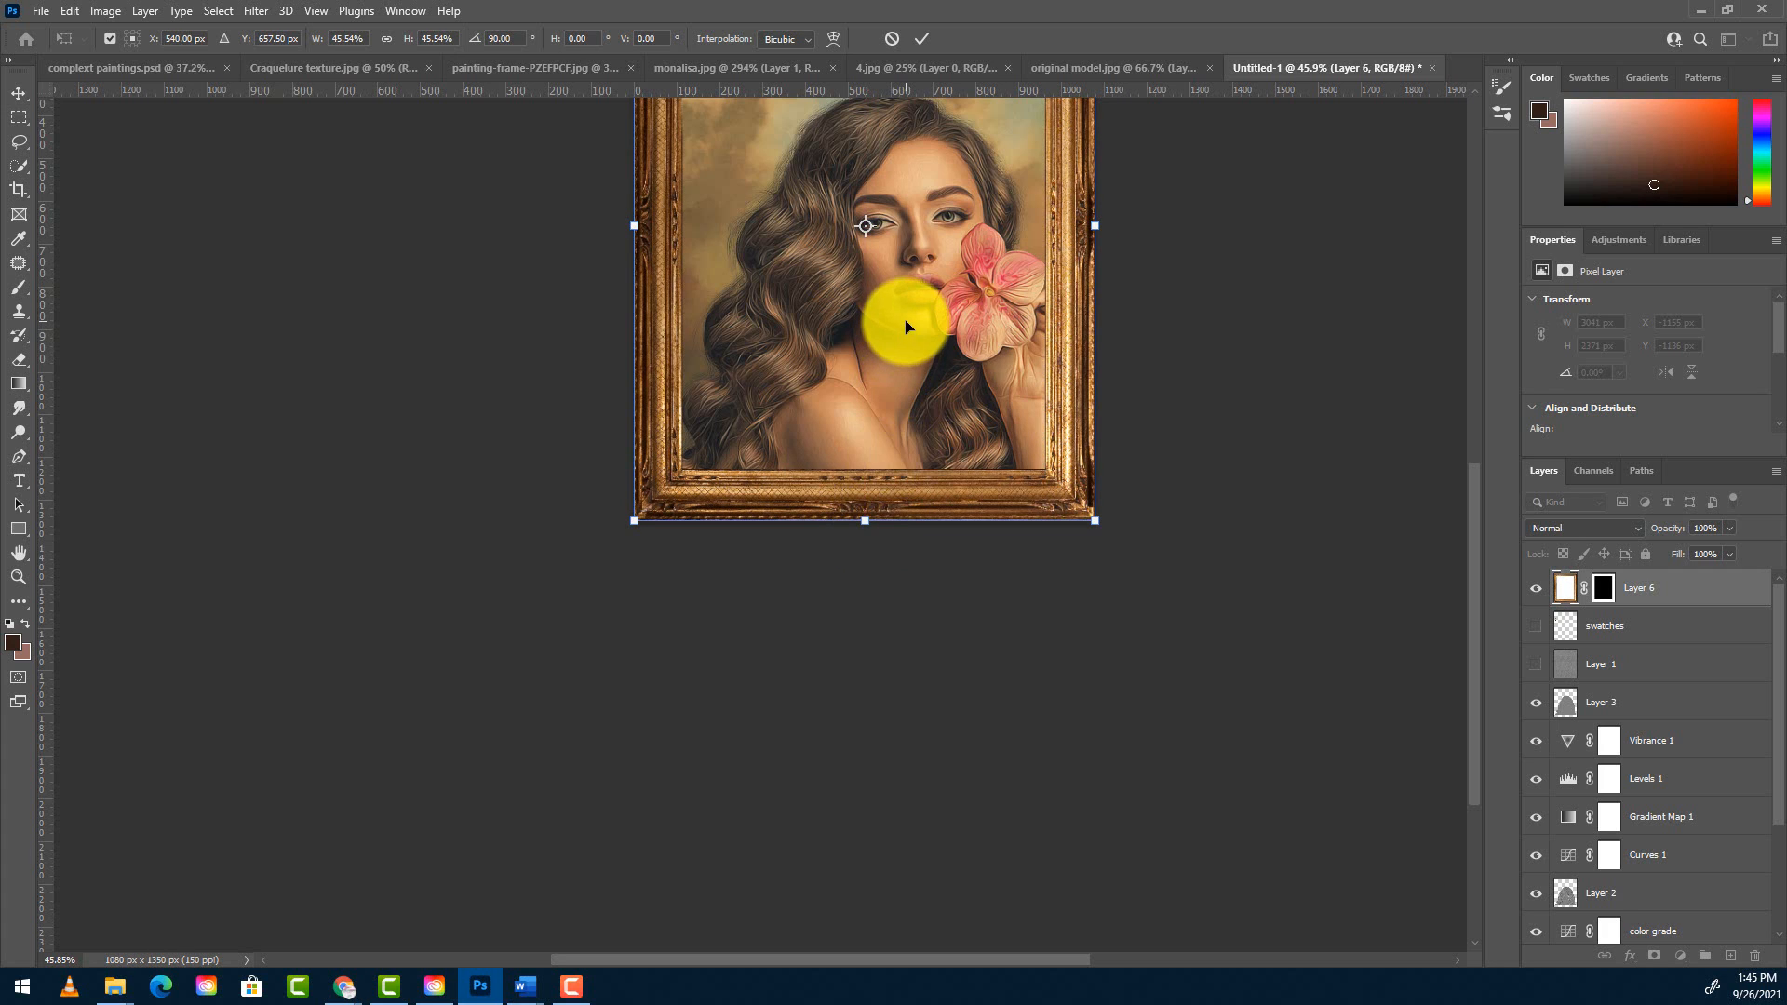
pyautogui.scroll(6, 905, 494)
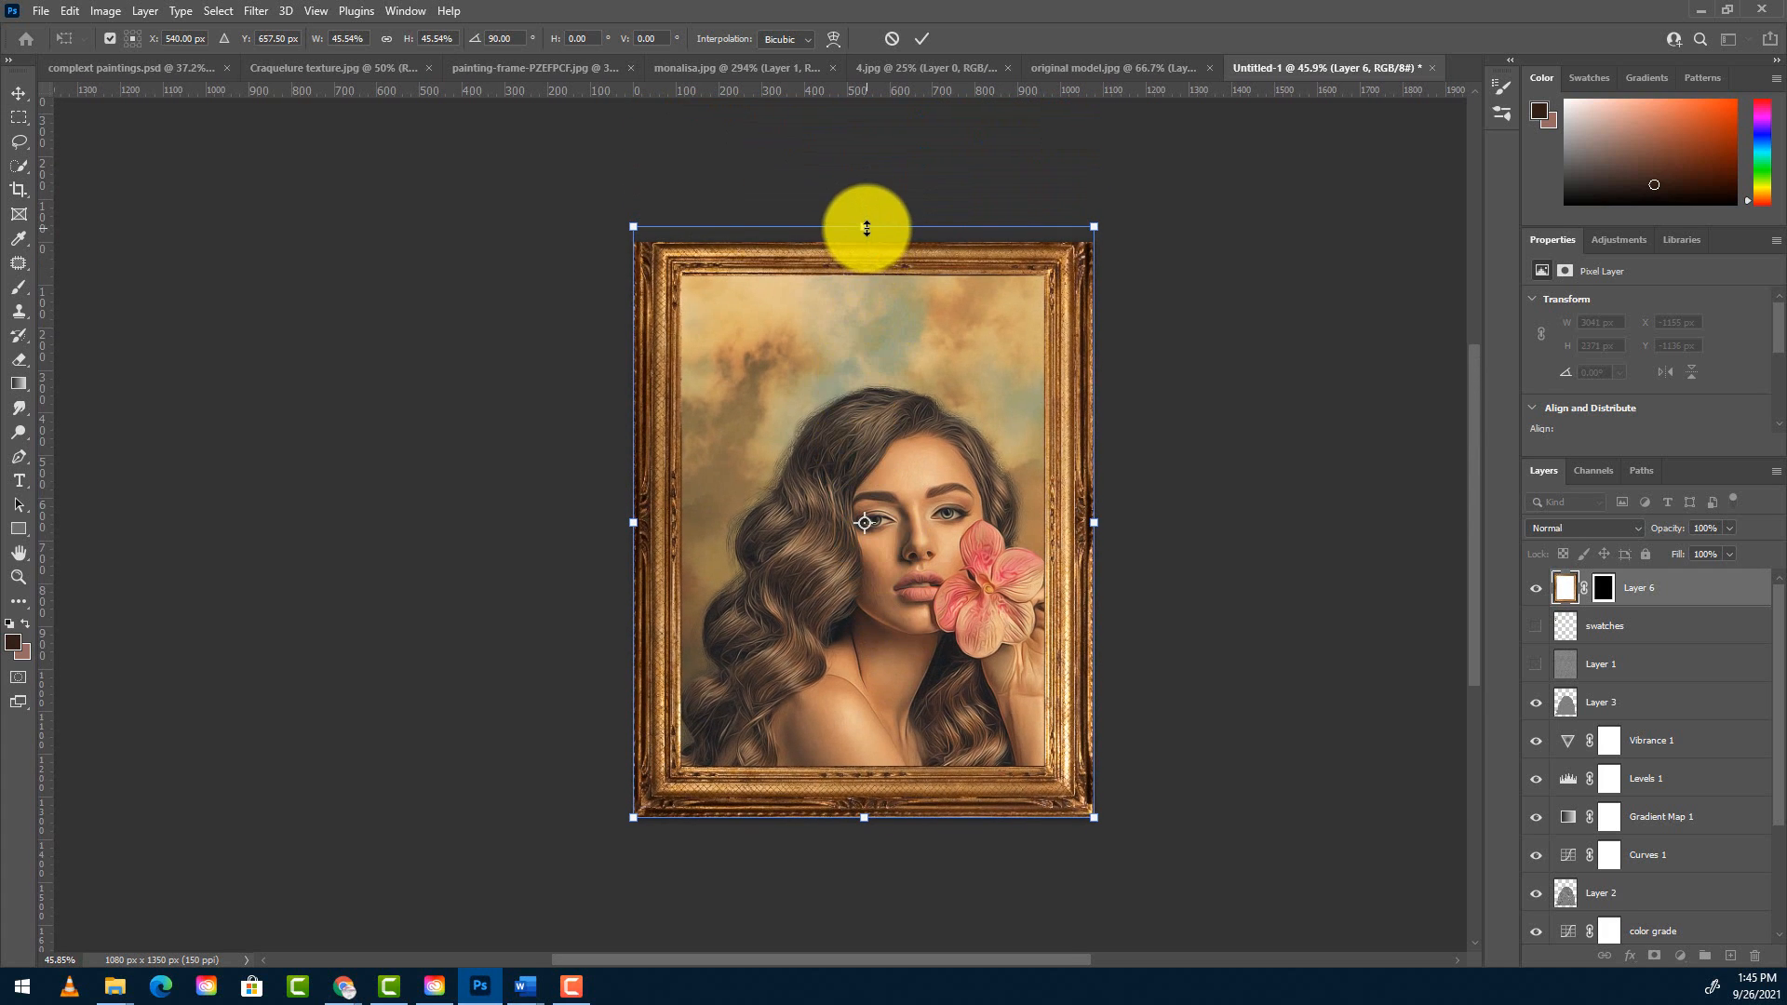
pyautogui.moveTo(867, 228); pyautogui.dragTo(863, 244)
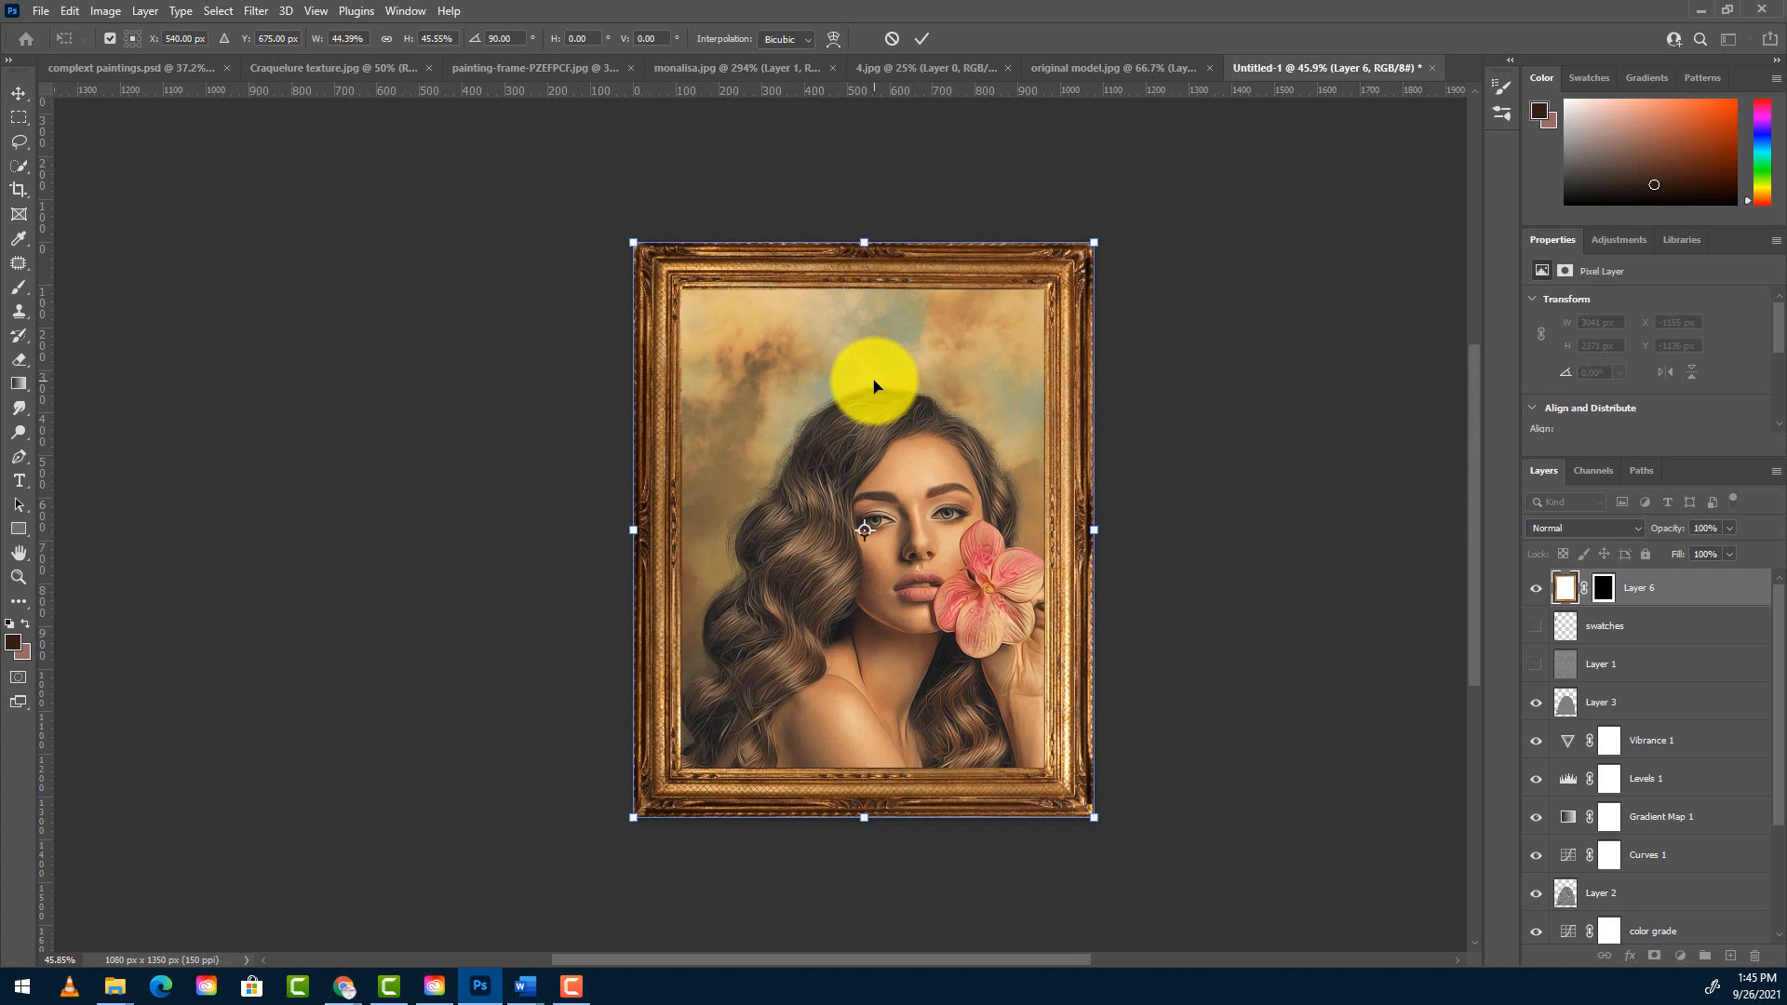
pyautogui.press('Return')
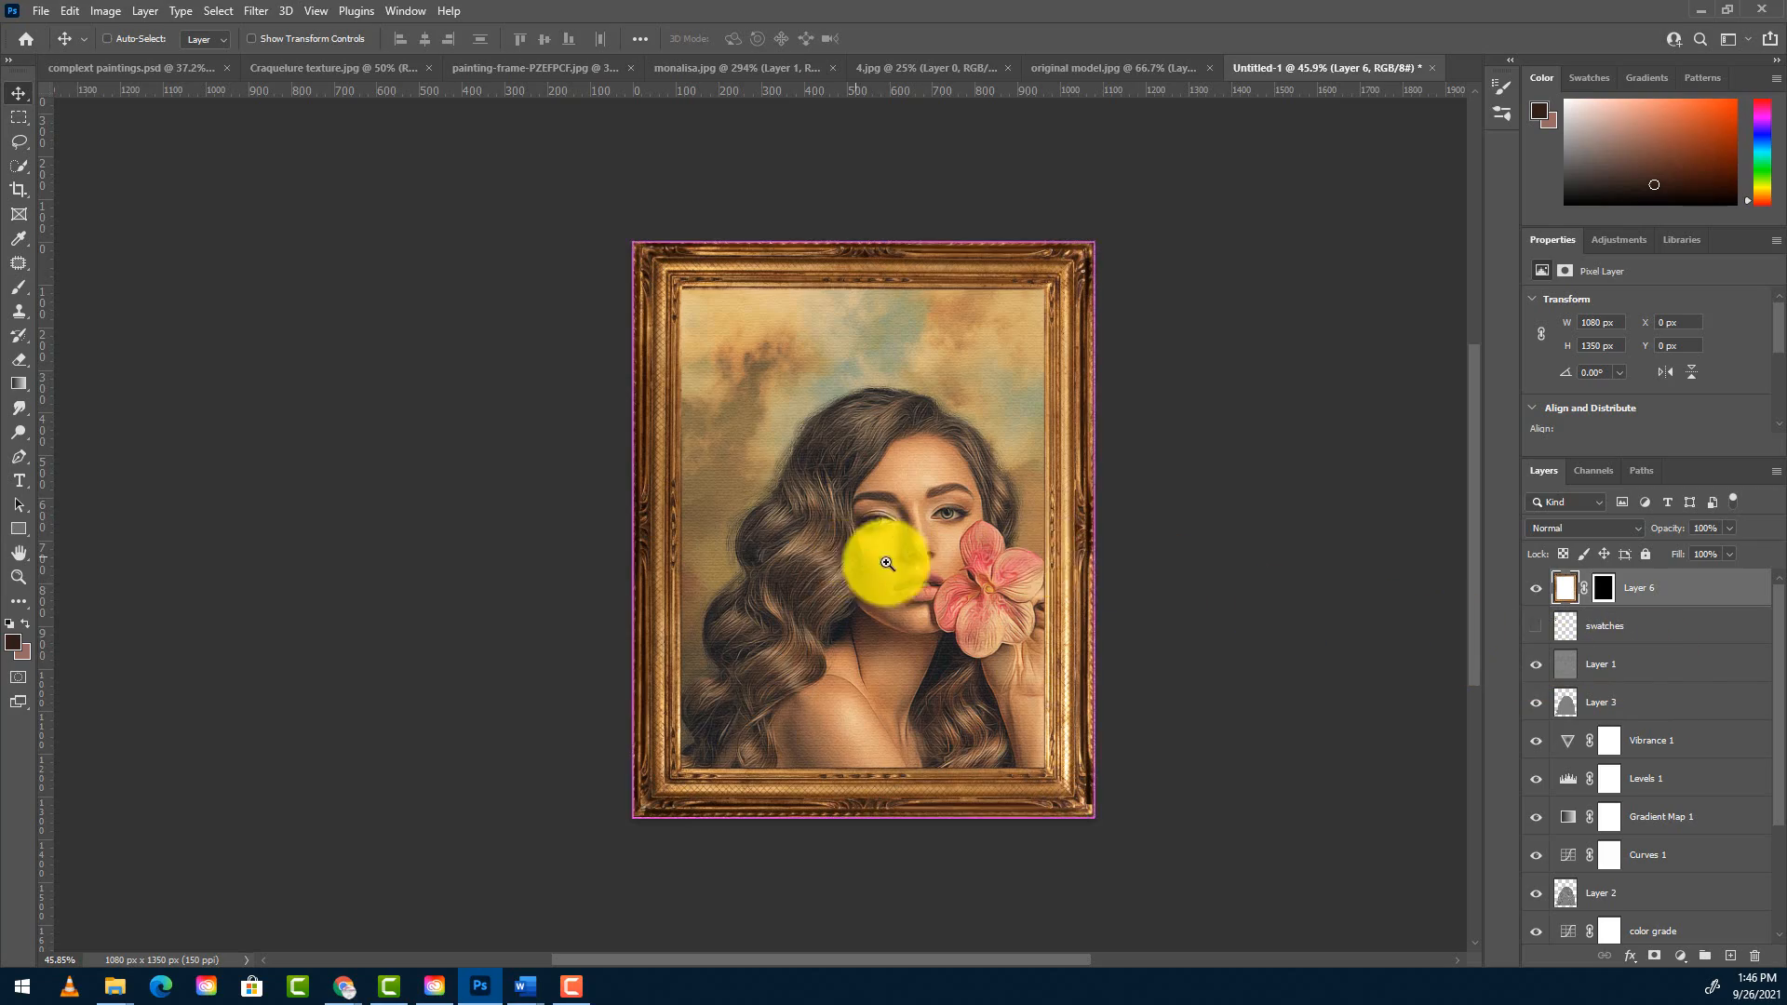
# - Group the layers from Layer 1 down to the model layer and name the group model
pyautogui.moveTo(885, 558); pyautogui.dragTo(875, 600)
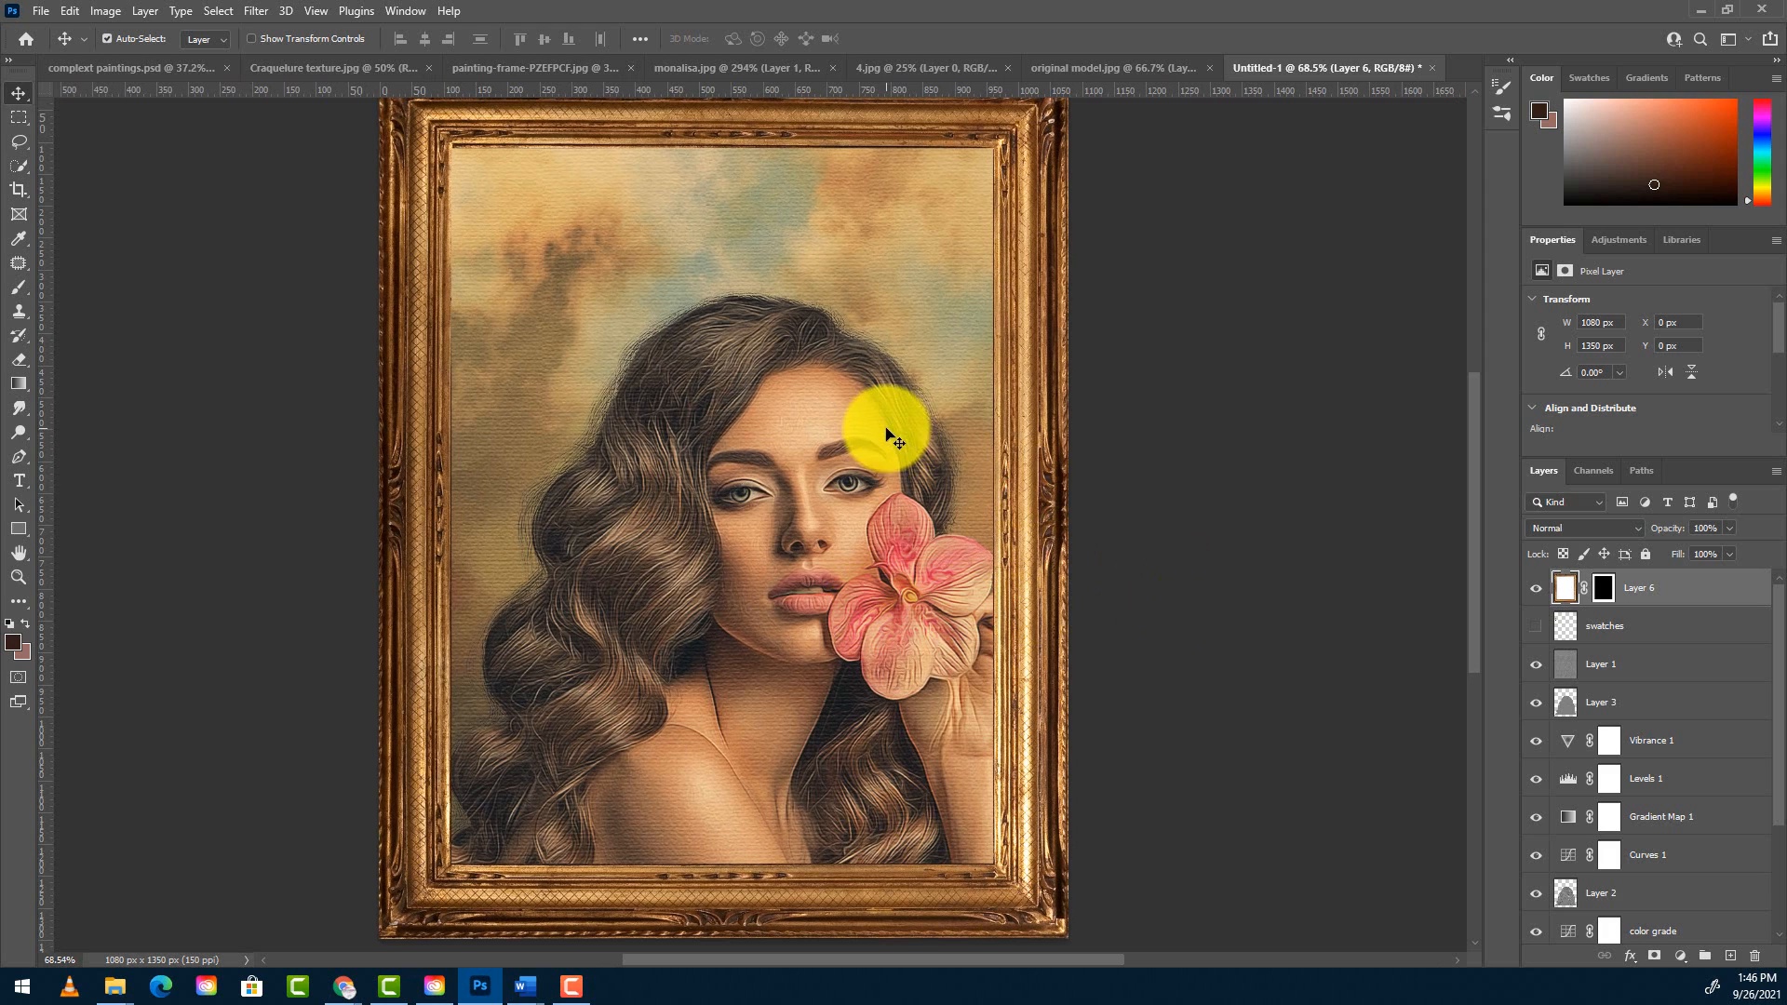
pyautogui.click(1619, 663)
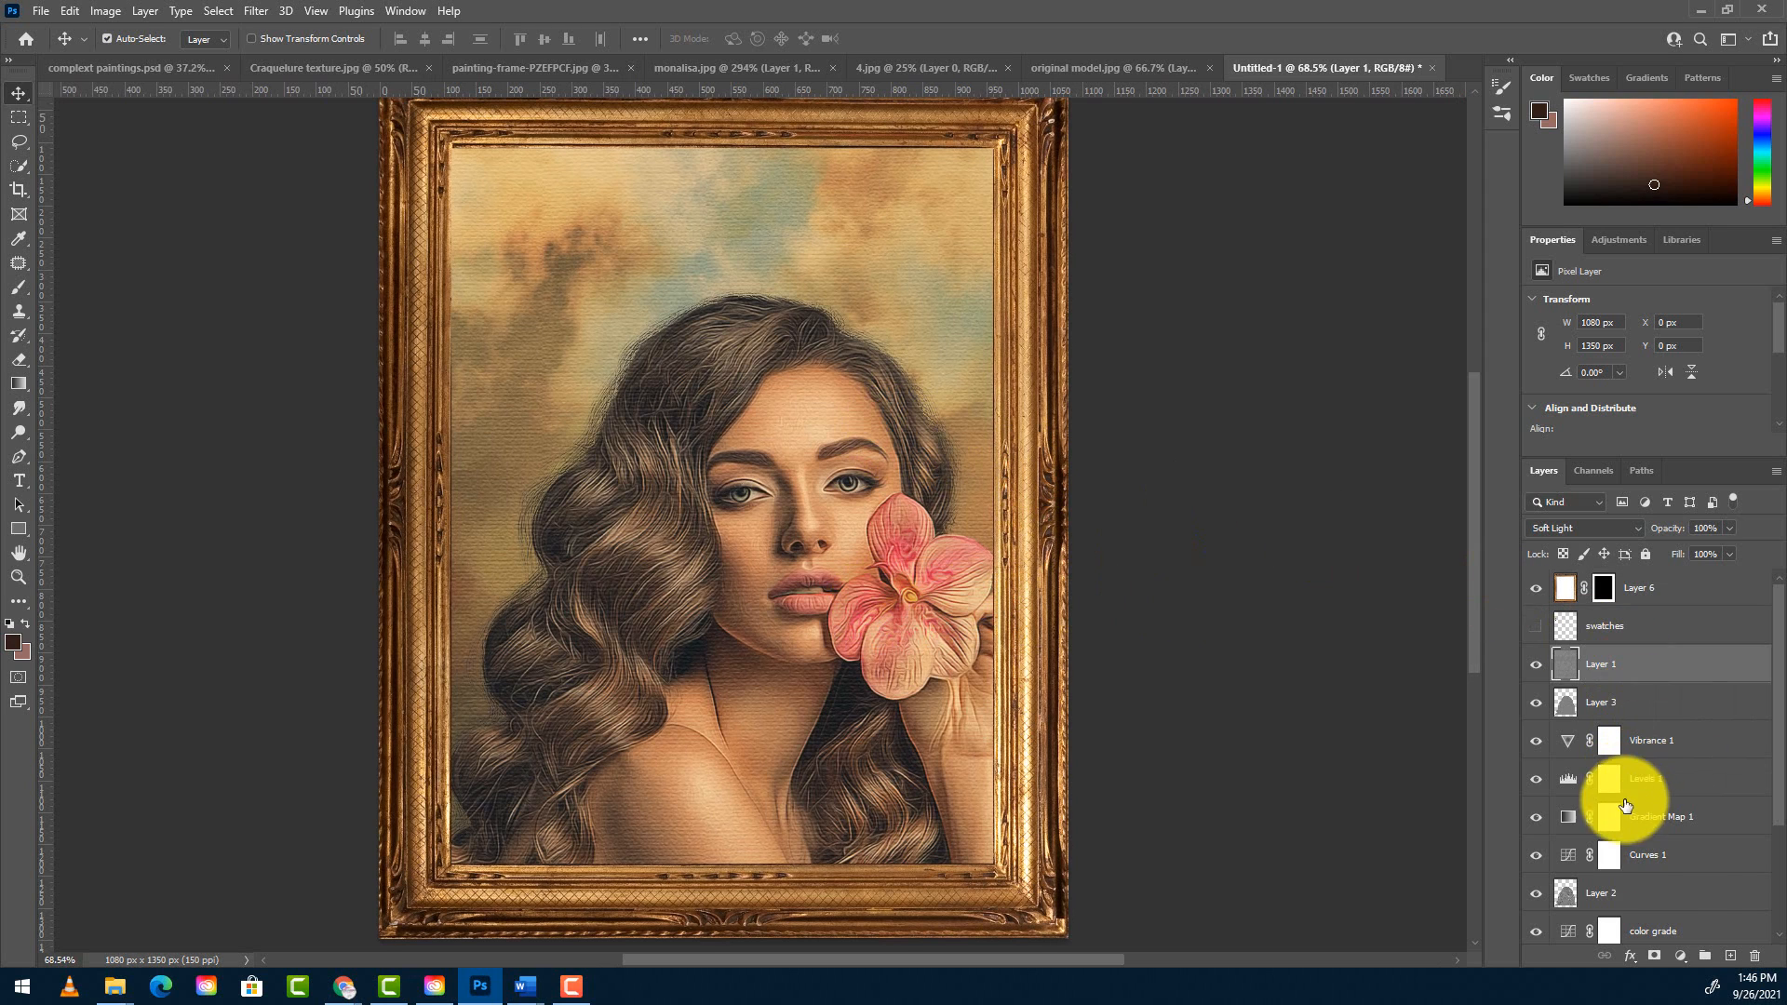
pyautogui.scroll(-3, 1651, 882)
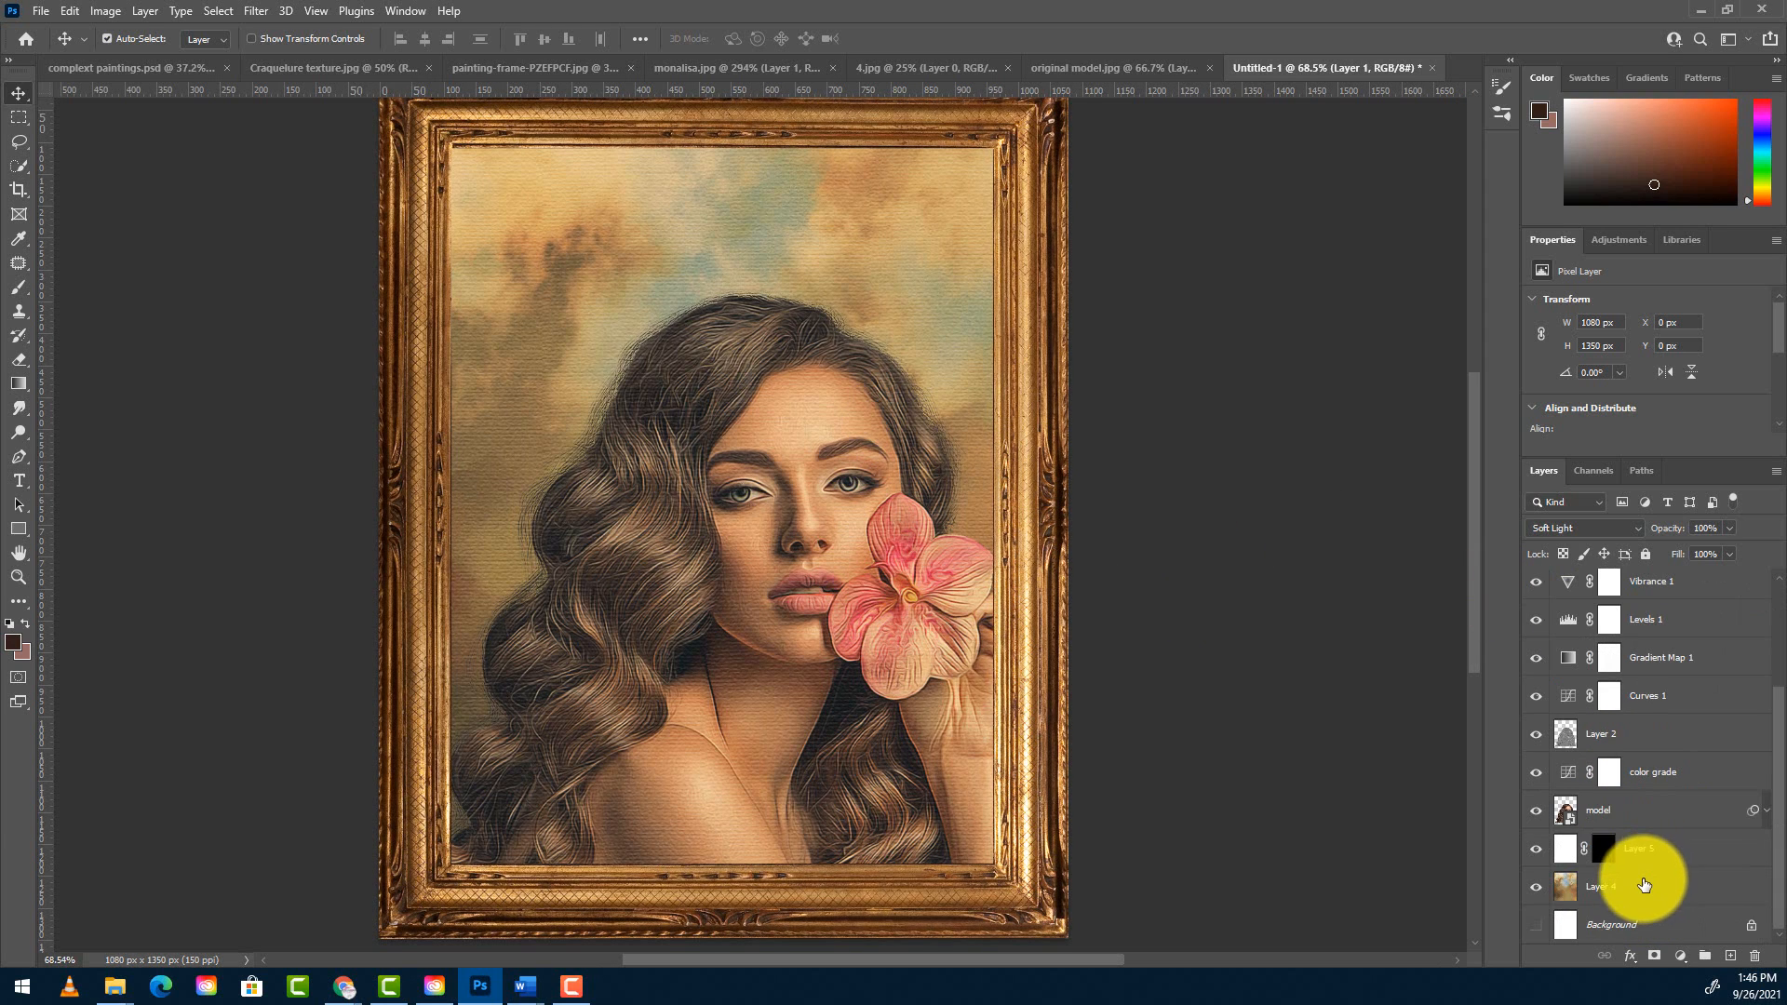
pyautogui.keyDown('shift'); pyautogui.click(1652, 815); pyautogui.keyUp('shift')
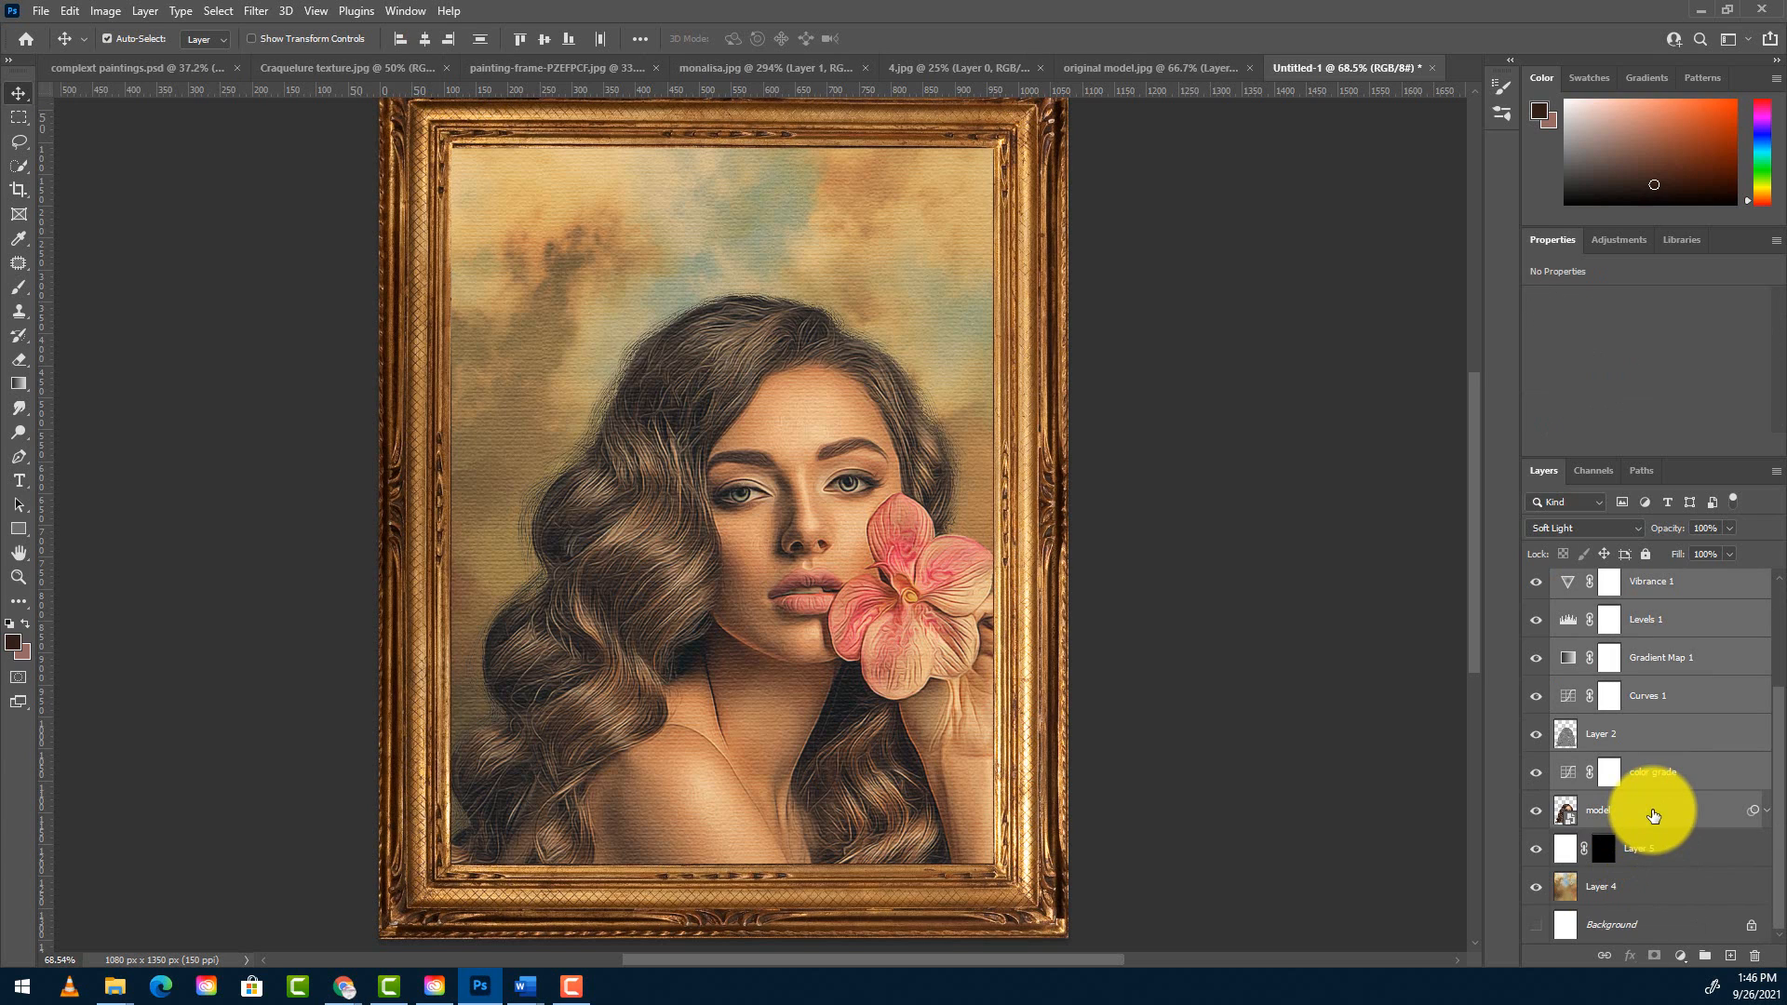
pyautogui.hotkey('ctrl', 'g')
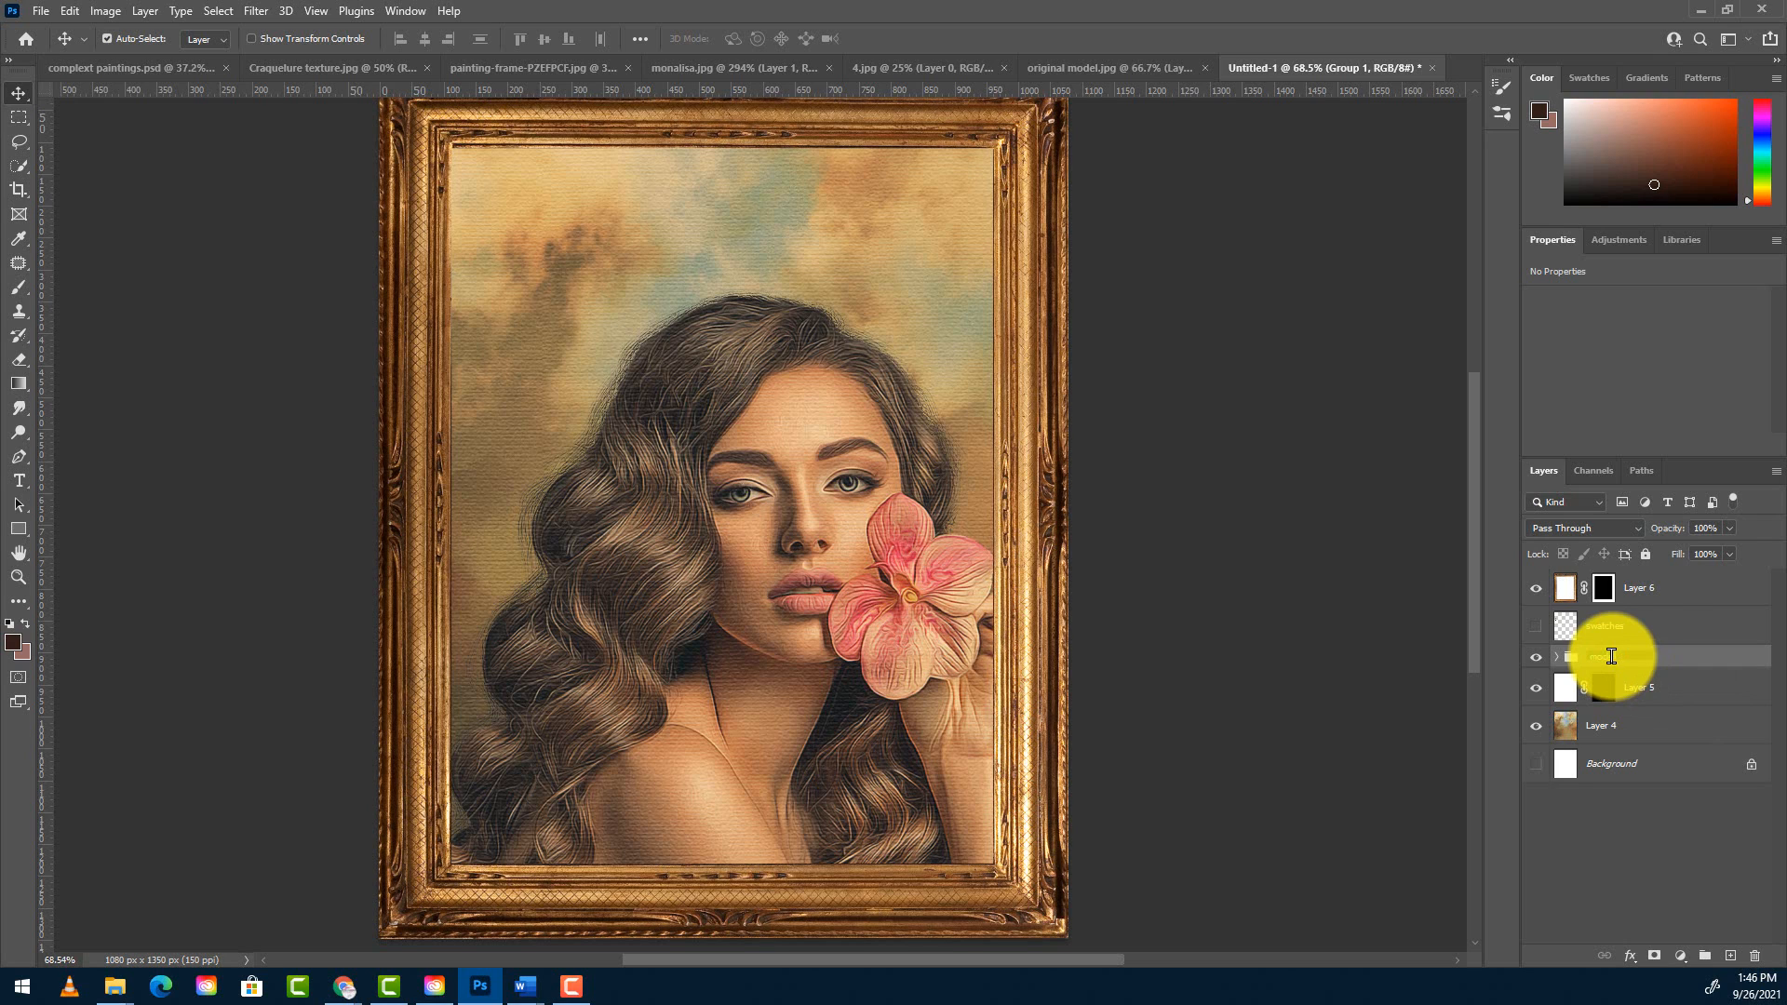
pyautogui.press('Return')
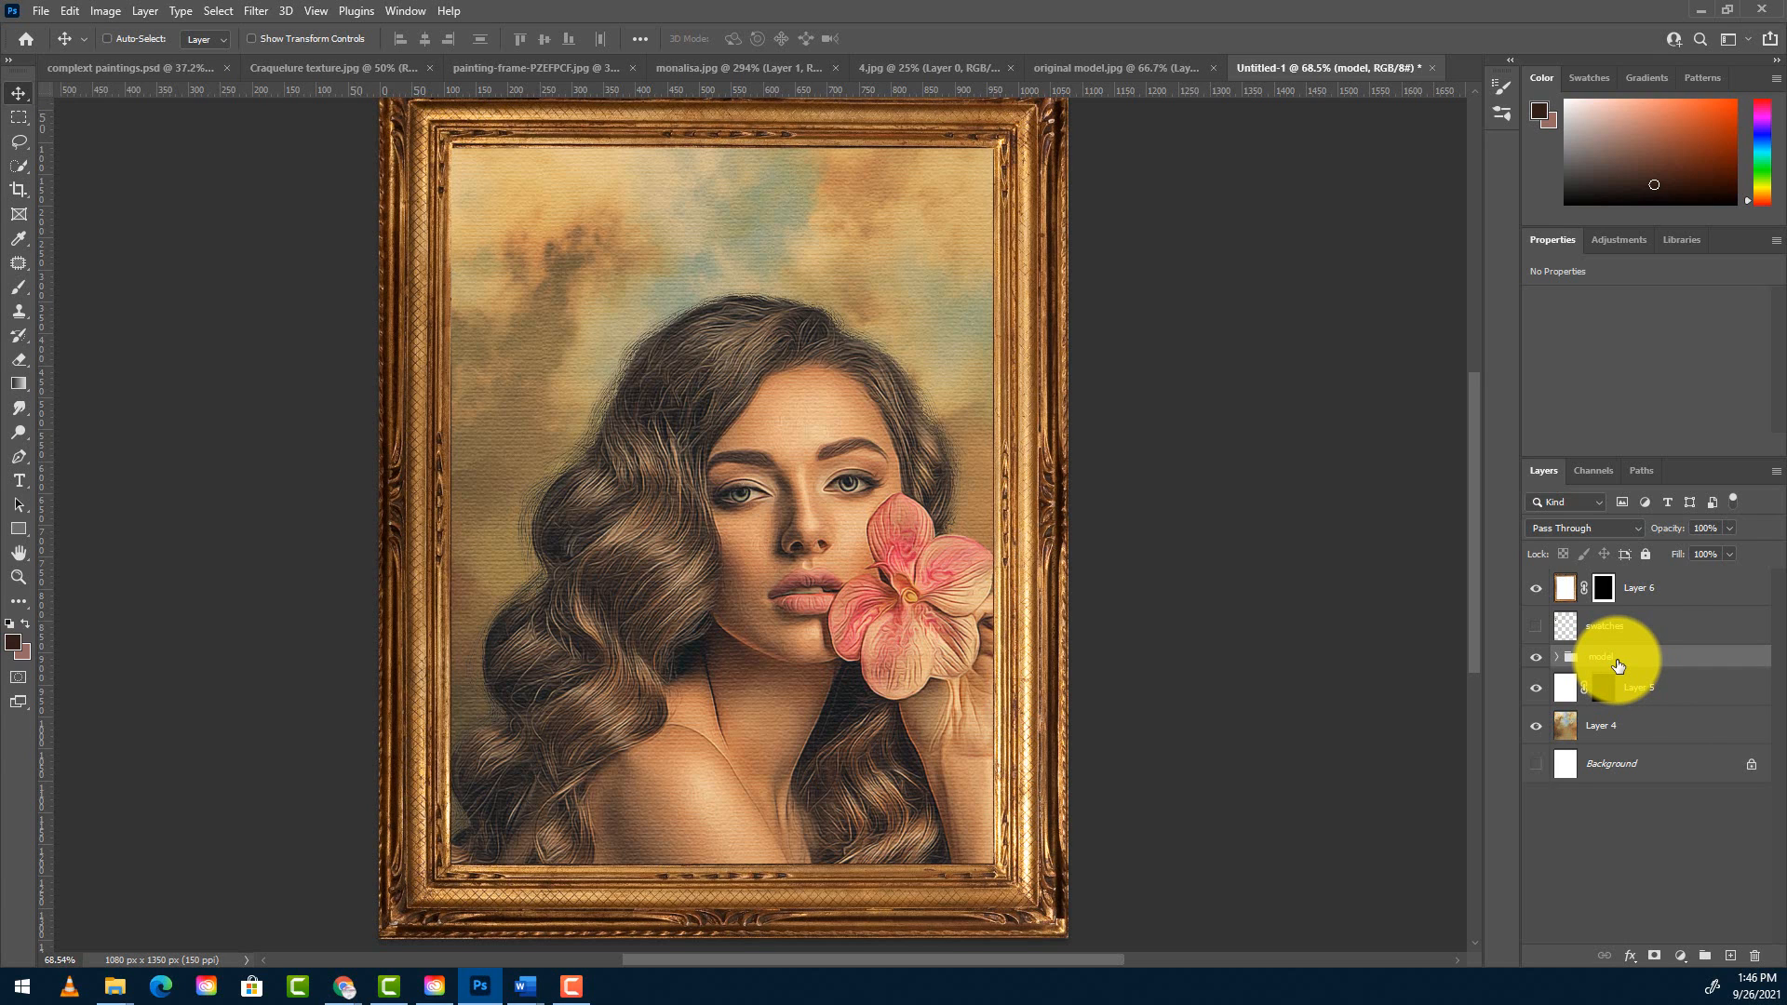
# - Shift the model group left to about X 504 px, Y 675 px inside the frame and apply the transform
pyautogui.hotkey('ctrl', 't')
pyautogui.click(913, 378)
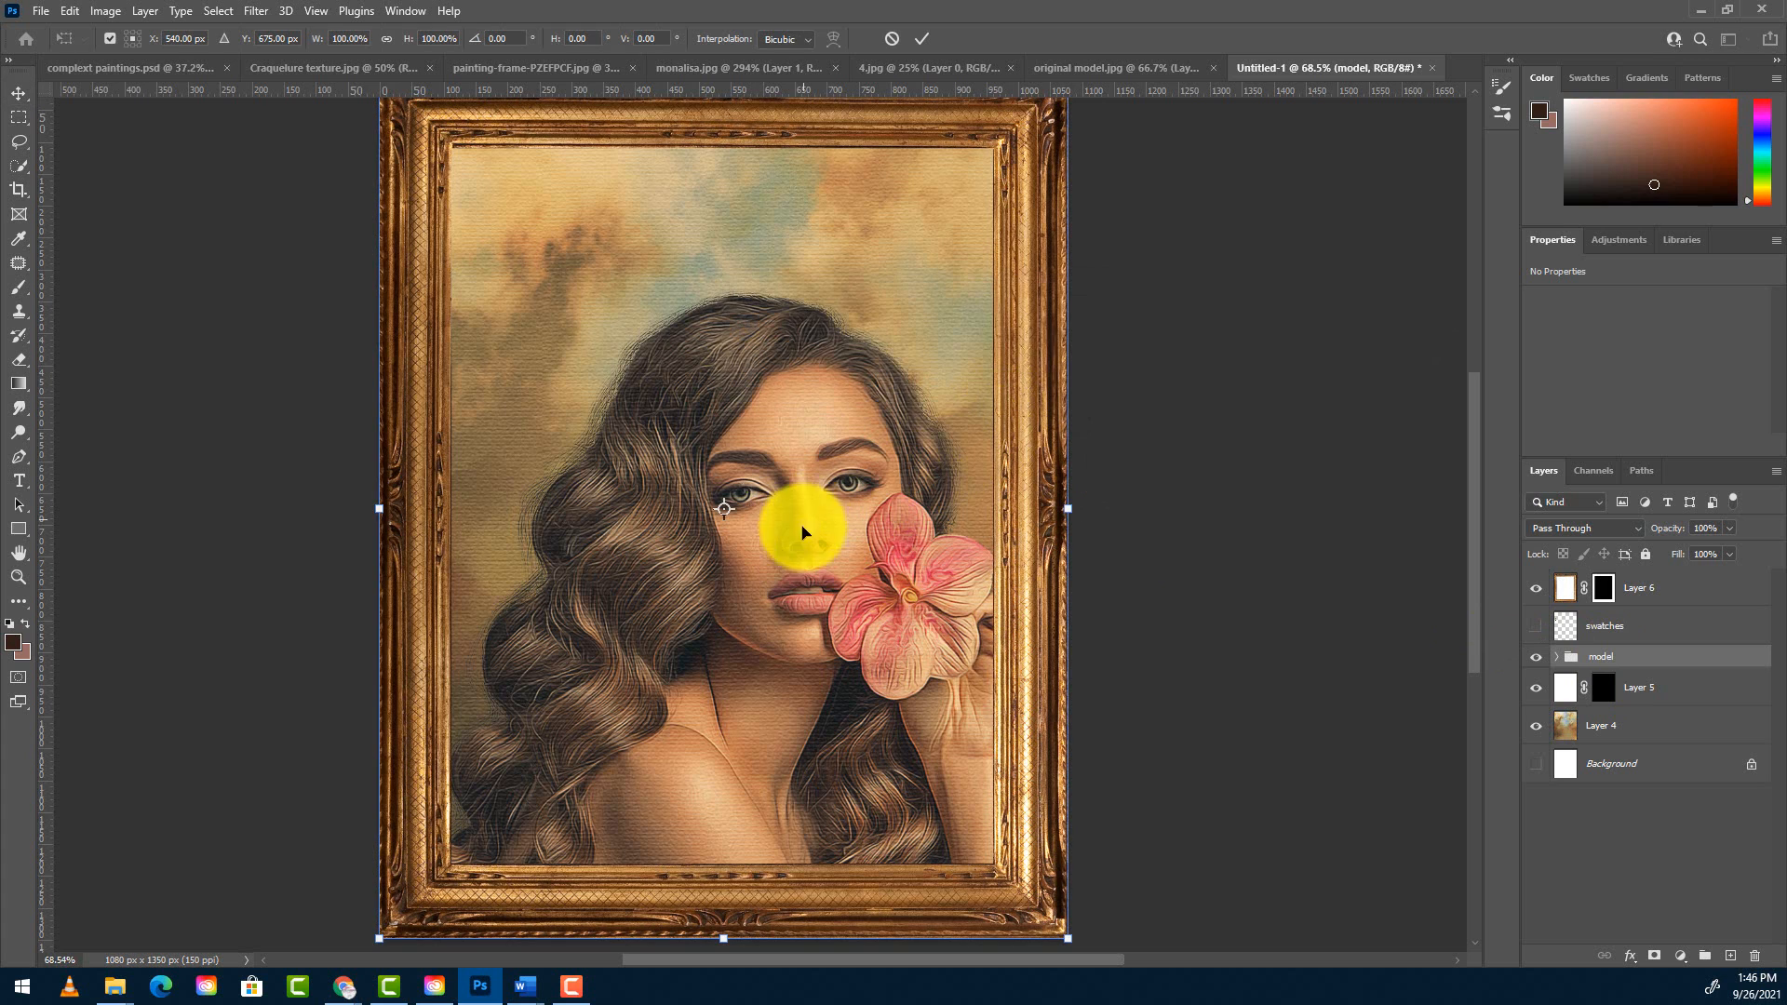
pyautogui.moveTo(825, 562); pyautogui.dragTo(806, 564)
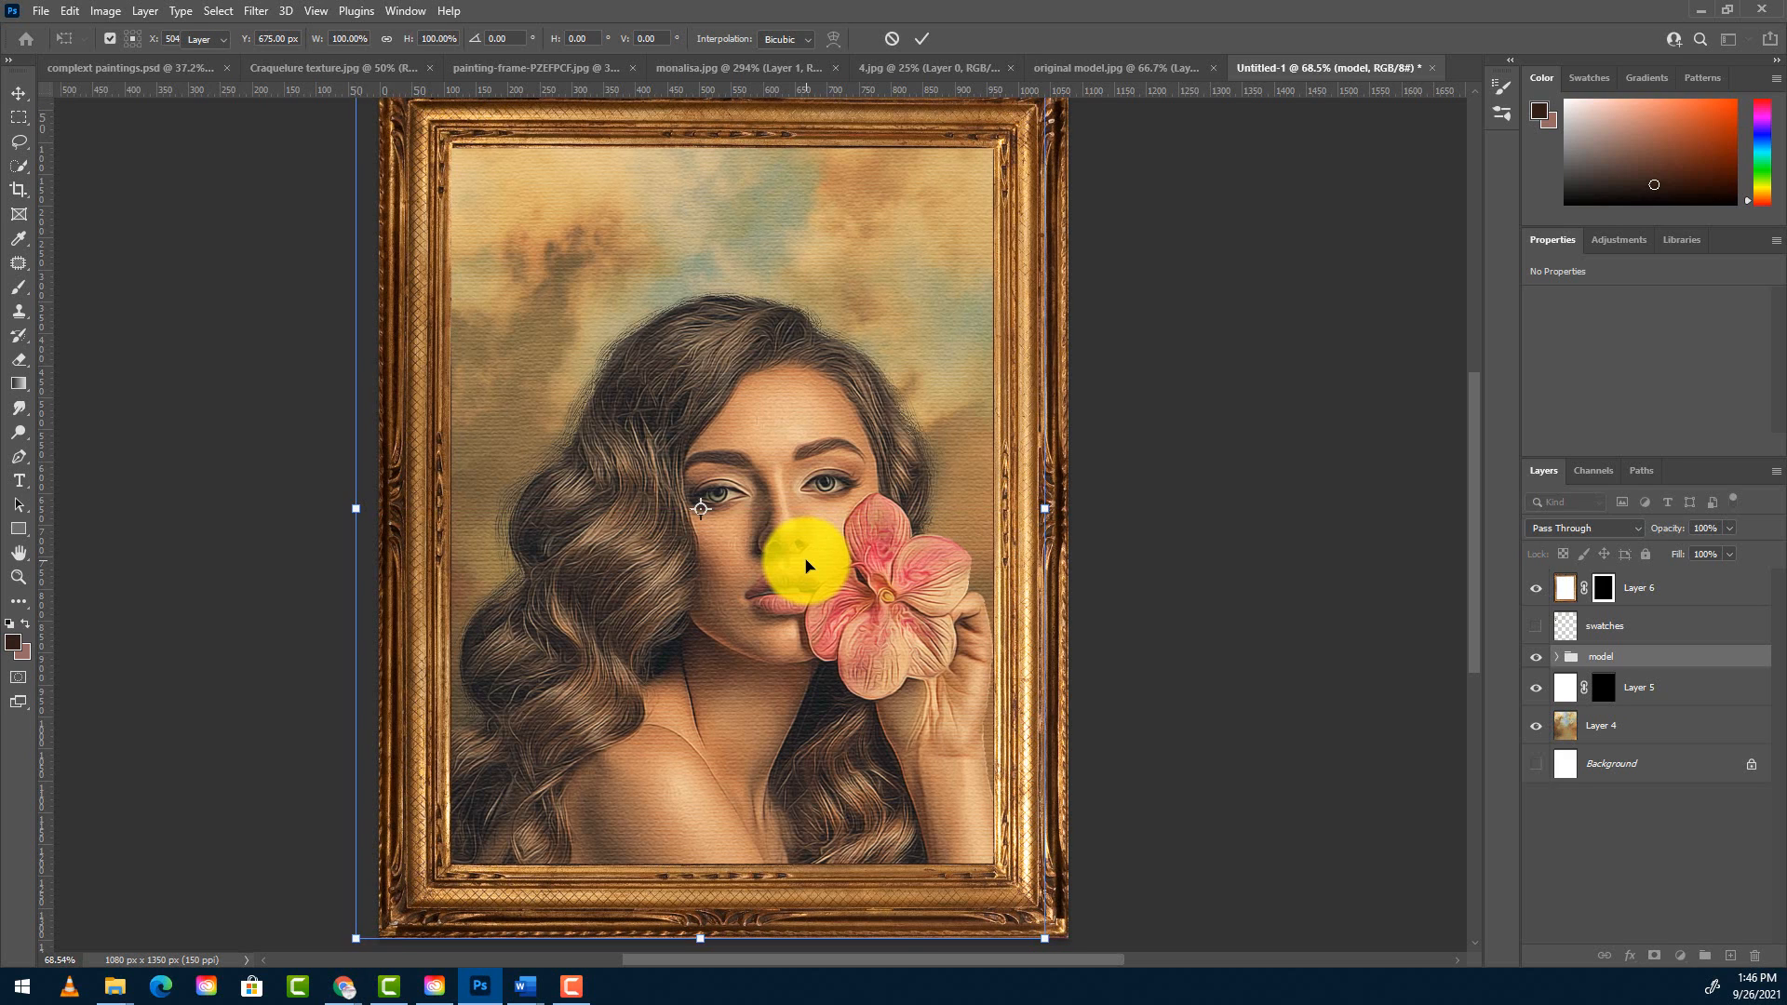
pyautogui.press('Return')
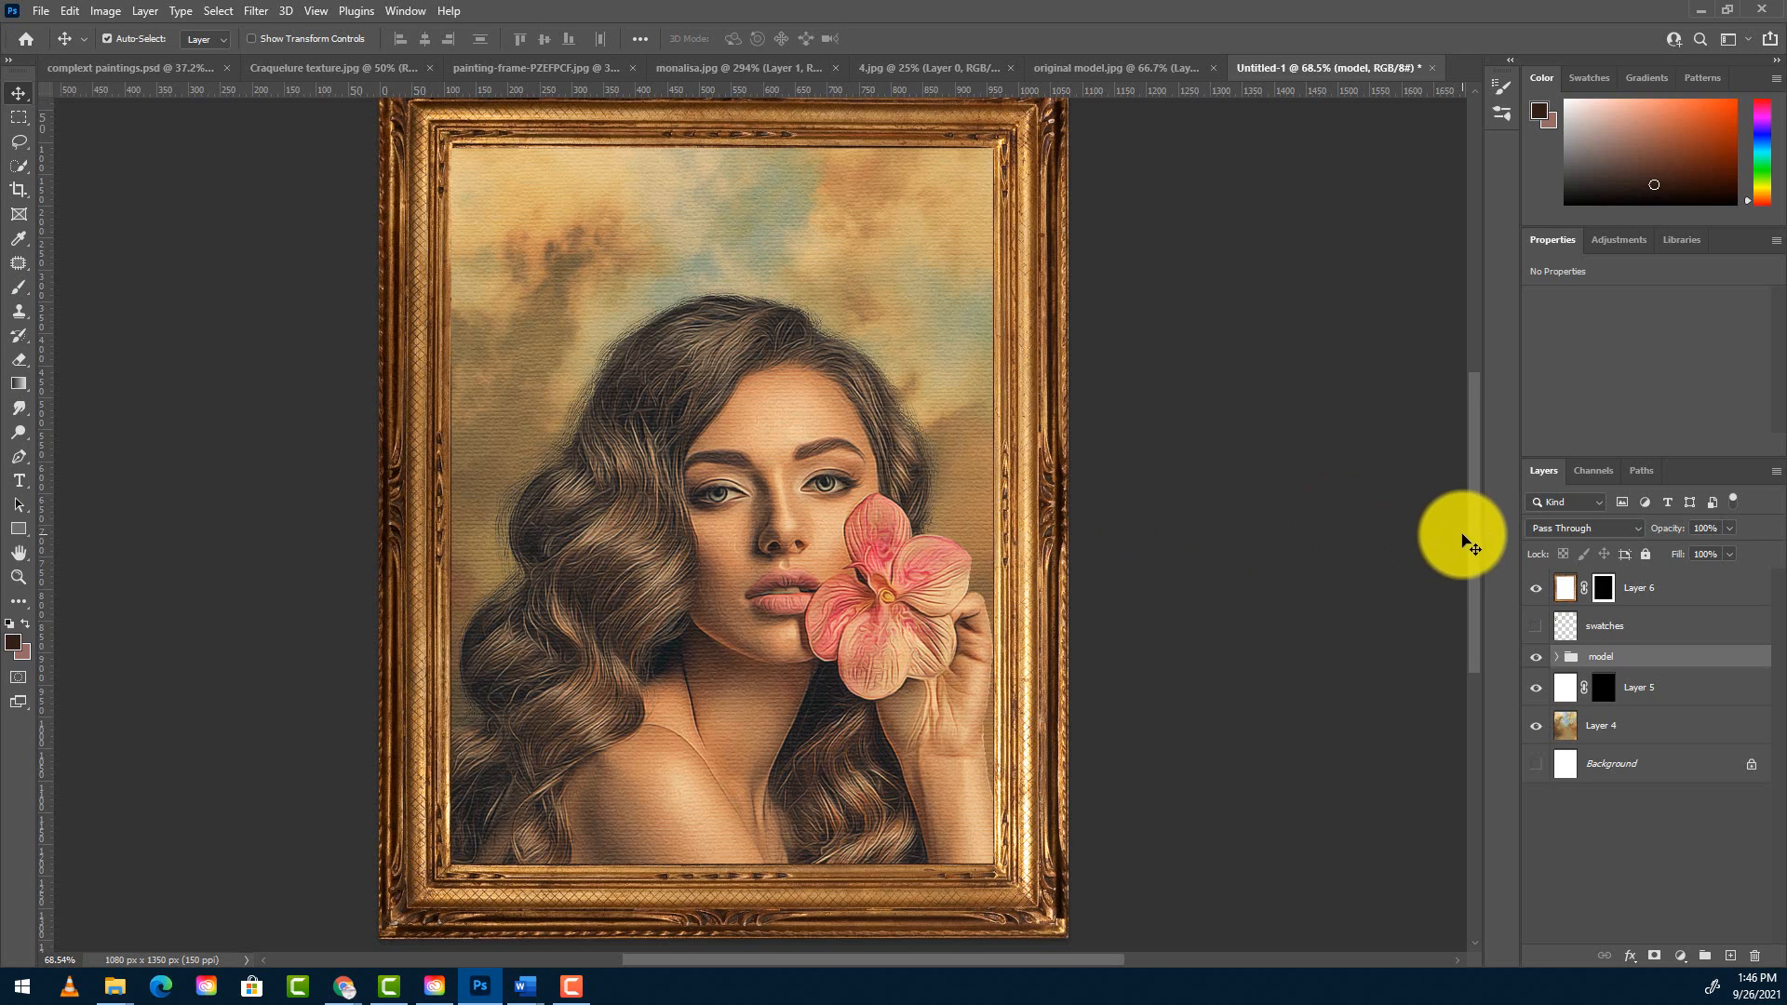
pyautogui.hotkey('shift', 'Down')
pyautogui.hotkey('shift', 'Down')
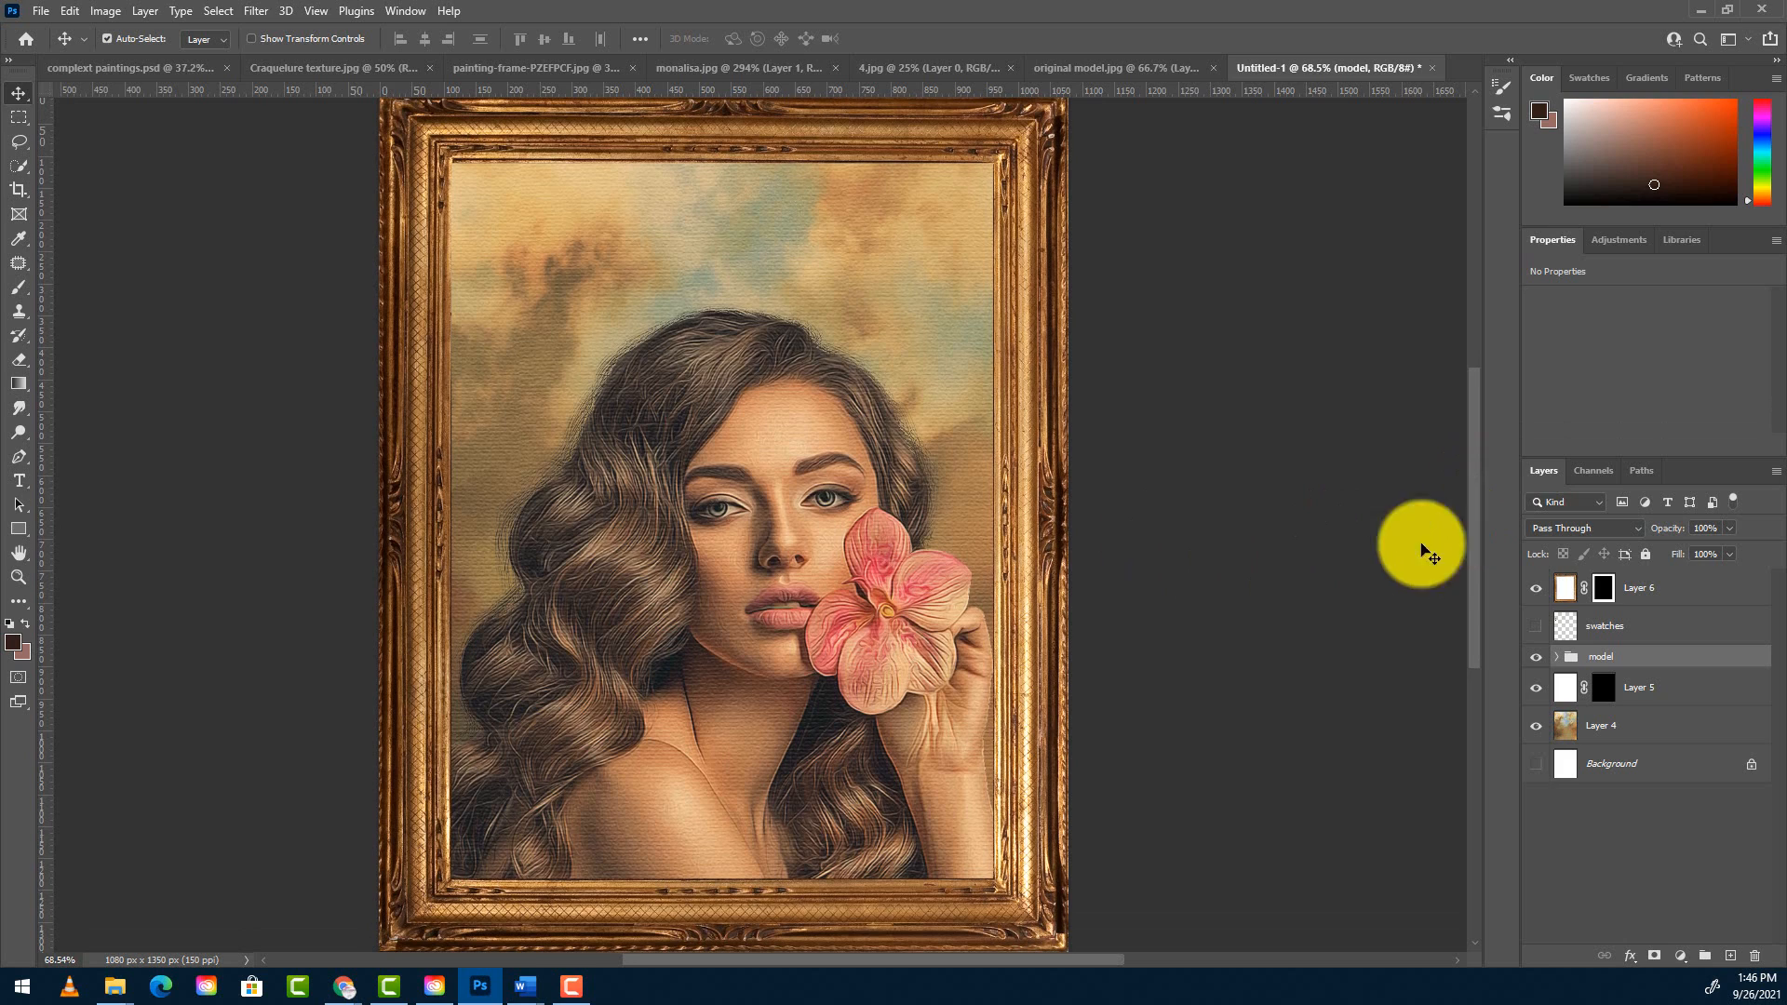